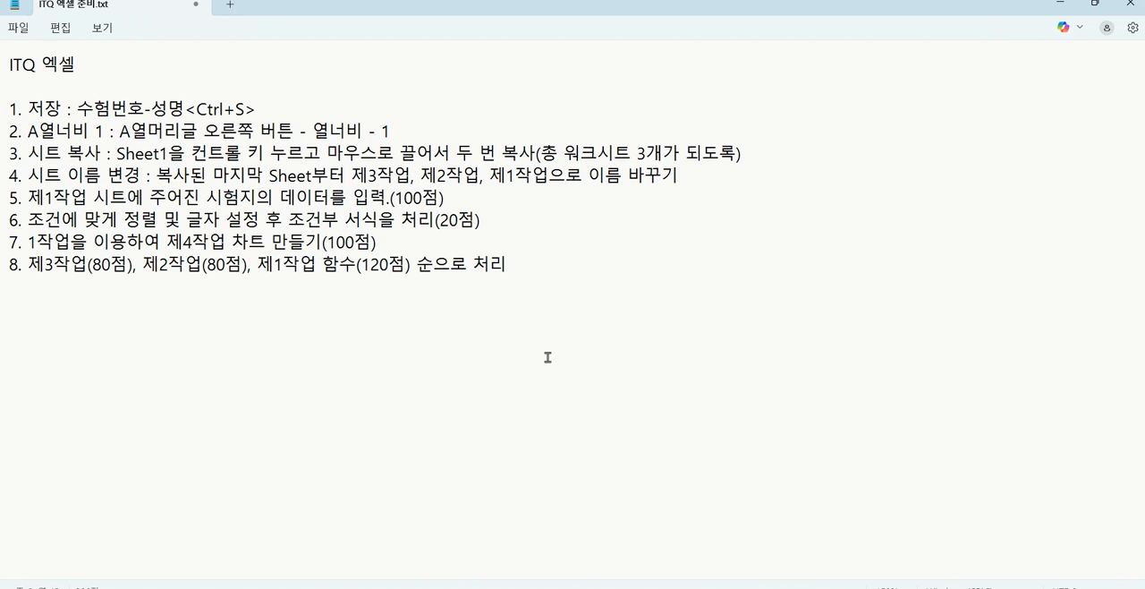
Switch to the exam PDF and review the candidate notices (수험자 유의사항) and answer guidelines (답안 작성요령) for file naming, column width and borders
left_click(1060, 4)
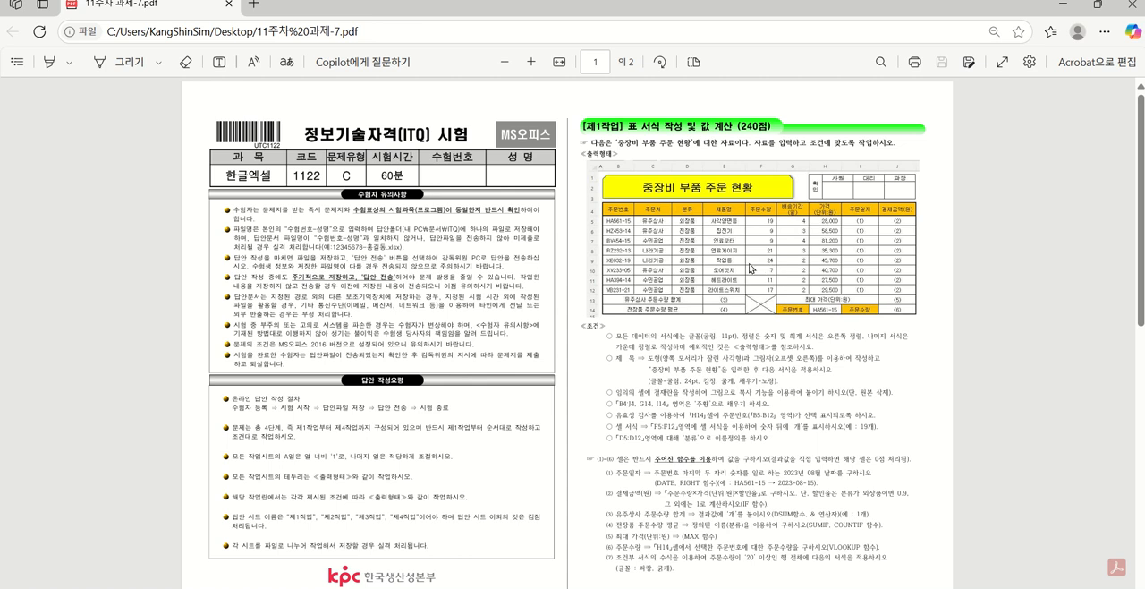
scroll(727, 275, "up", 4)
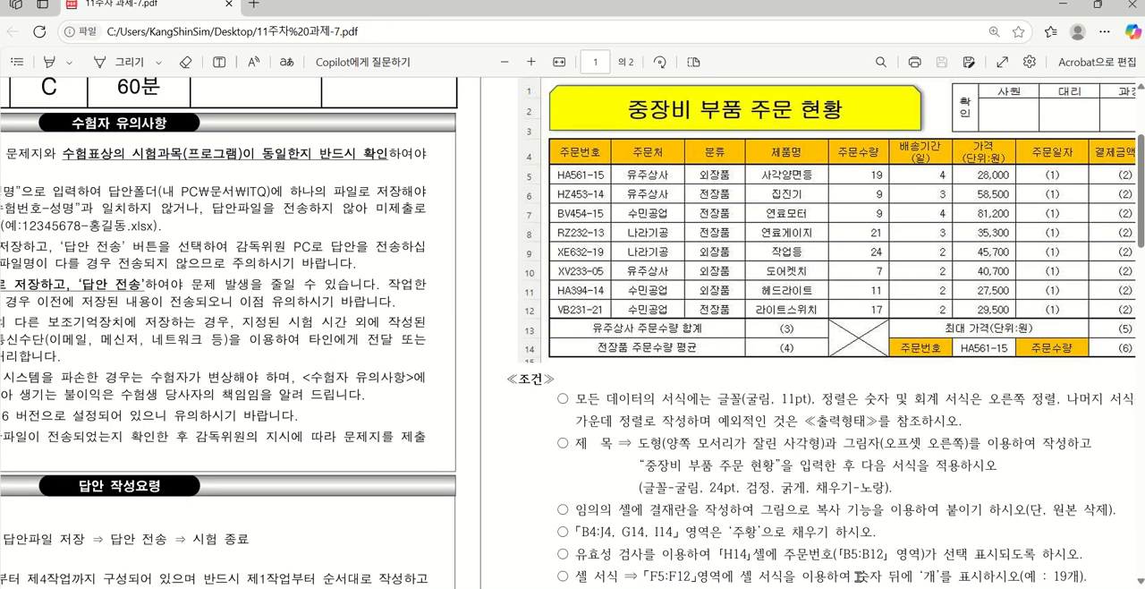
scroll(572, 333, "left", 6)
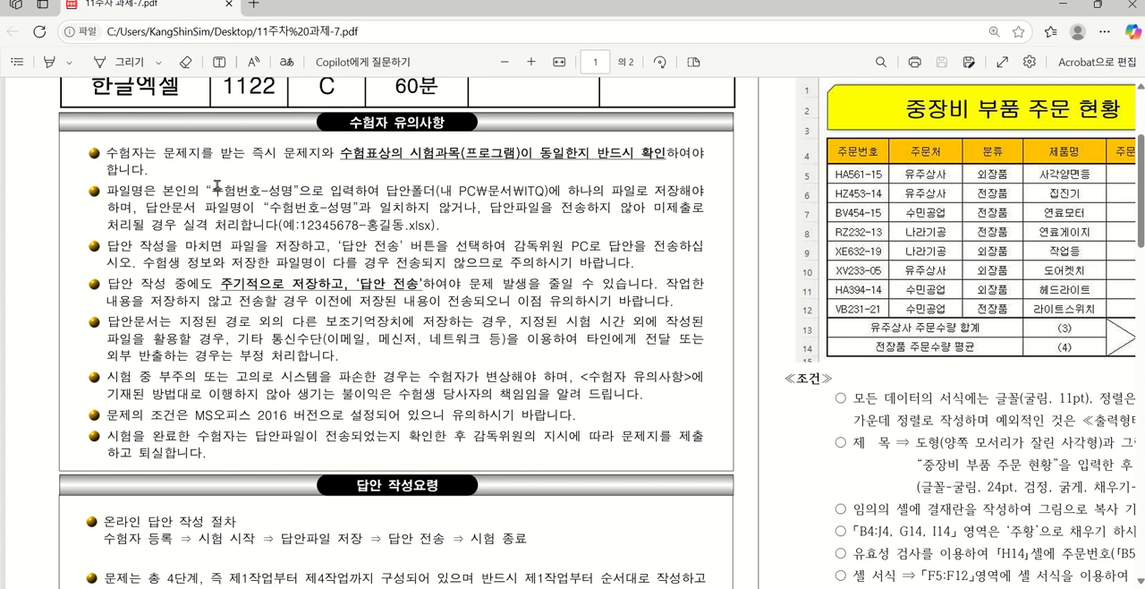
left_click_drag(213, 189, 291, 190)
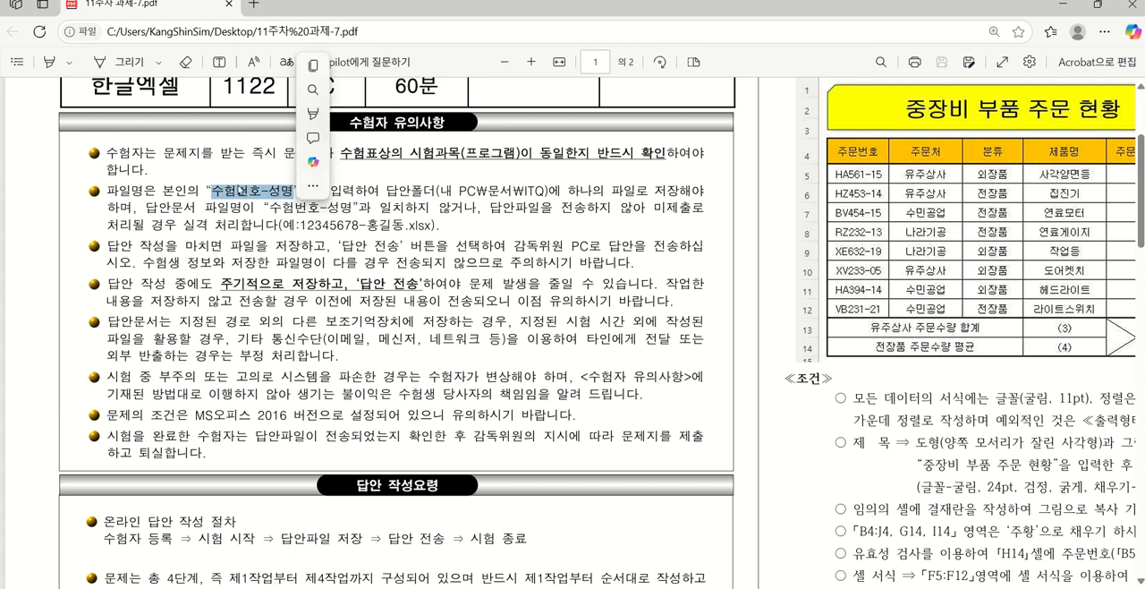
left_click(267, 191)
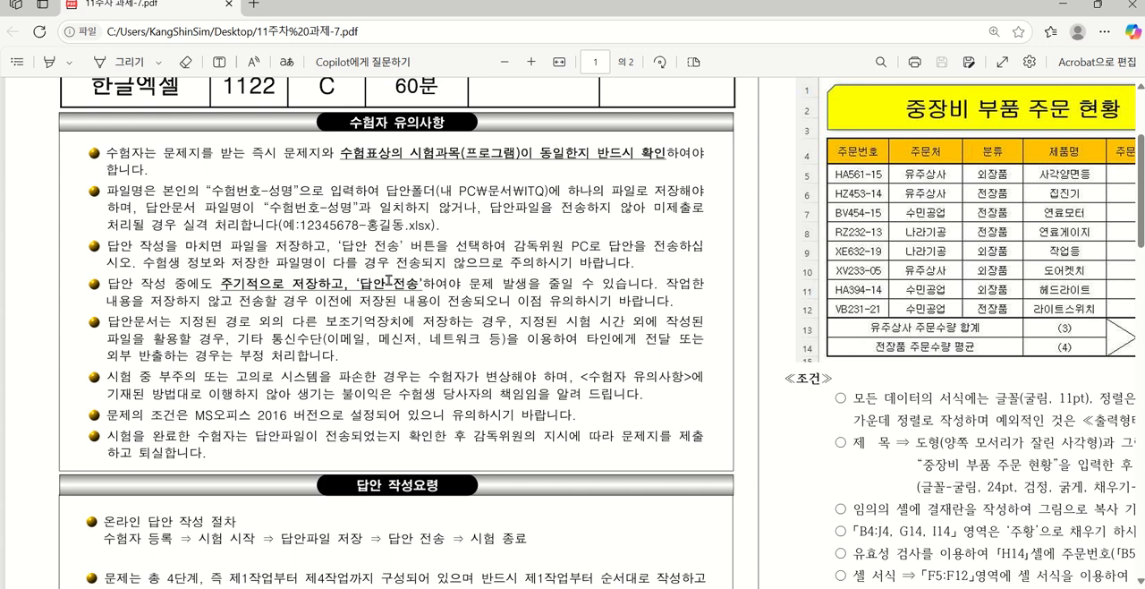
scroll(318, 330, "down", 3)
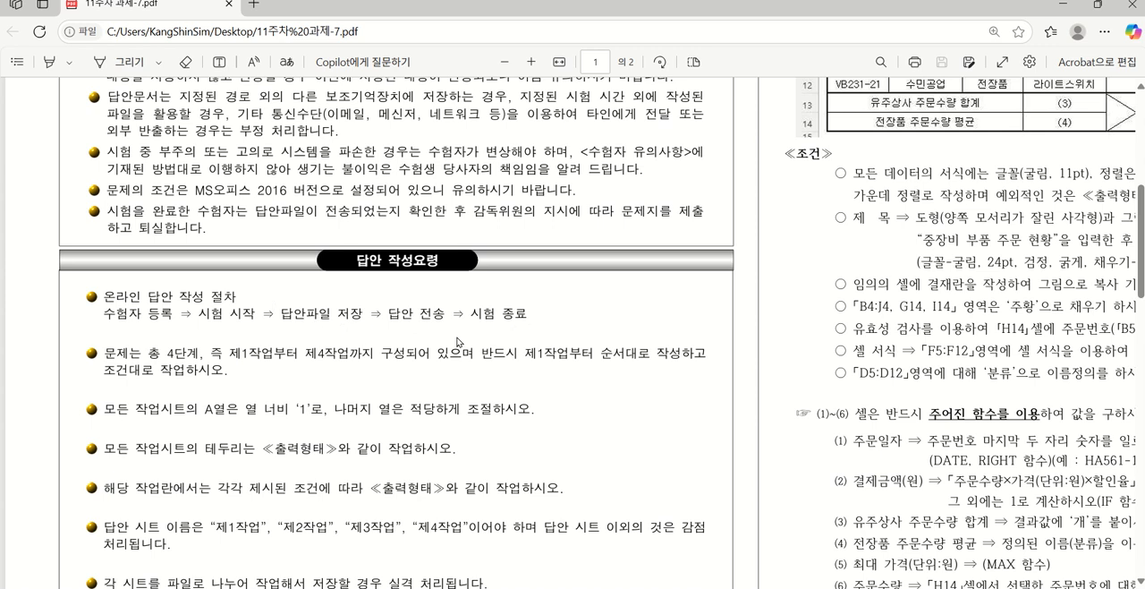
scroll(234, 382, "down", 1)
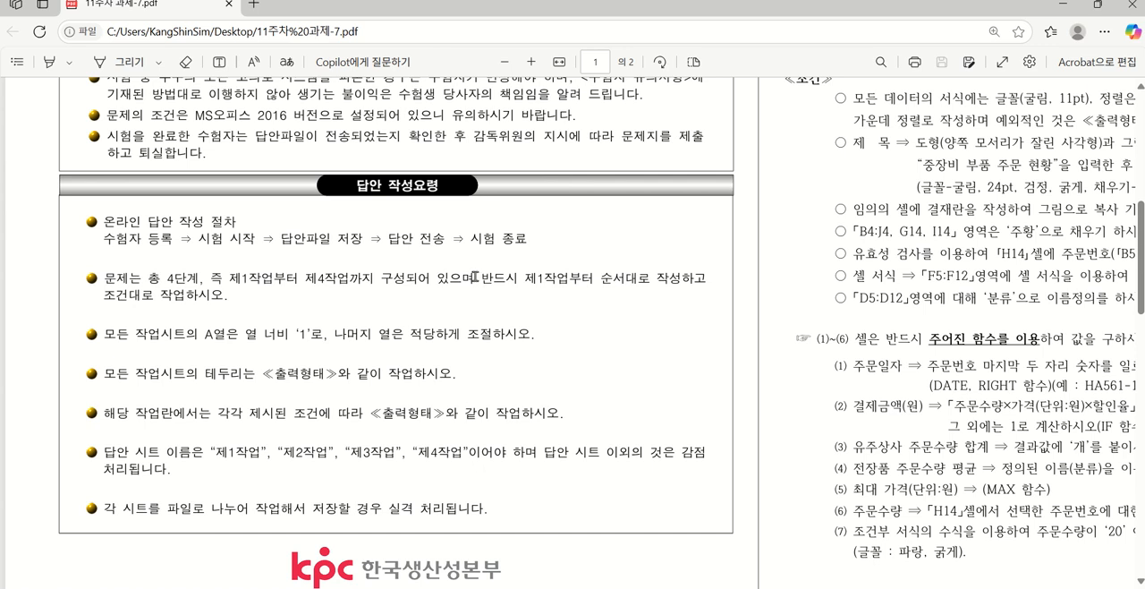
left_click_drag(380, 279, 646, 284)
left_click(579, 314)
left_click_drag(263, 374, 369, 375)
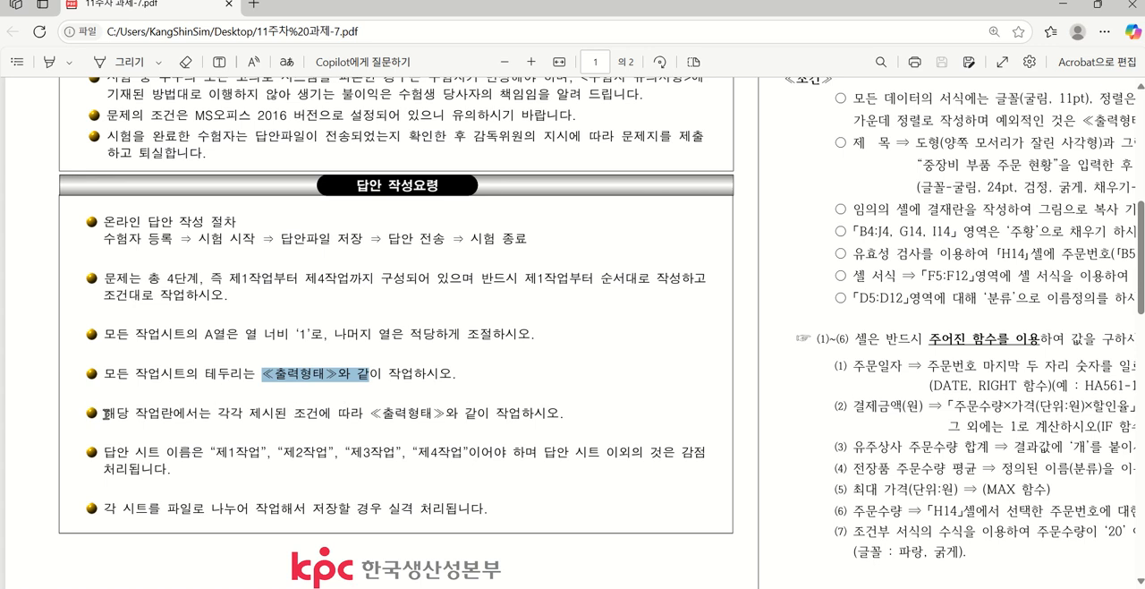
left_click_drag(104, 415, 572, 418)
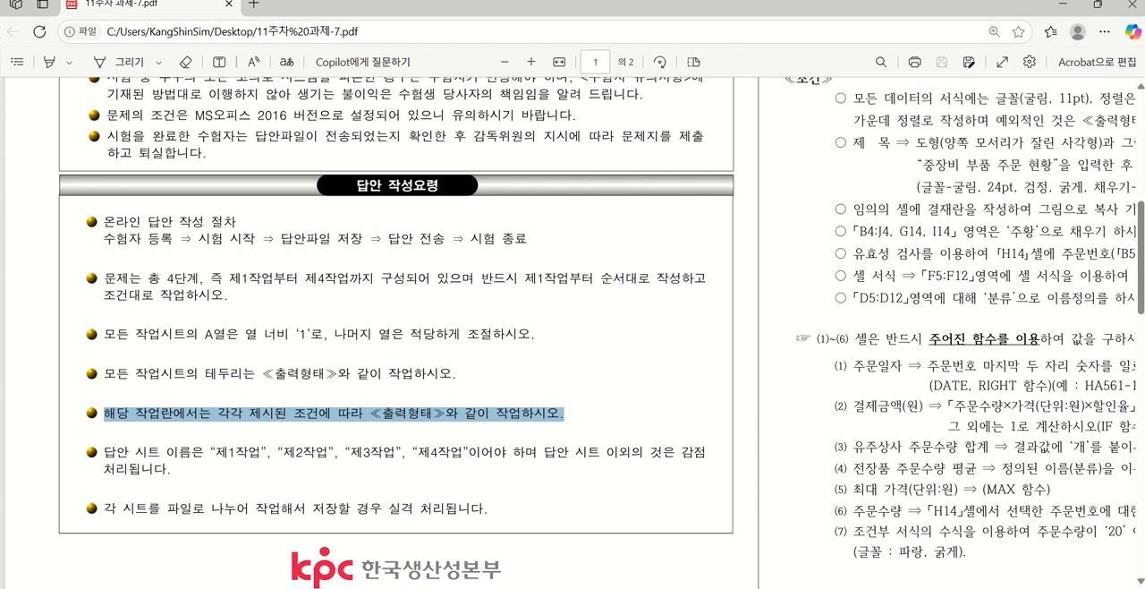
Examine the 제1작업 output table, its formatting conditions and the function requirements (1) to (7), rechecking the answer guidelines
scroll(573, 333, "right", 5)
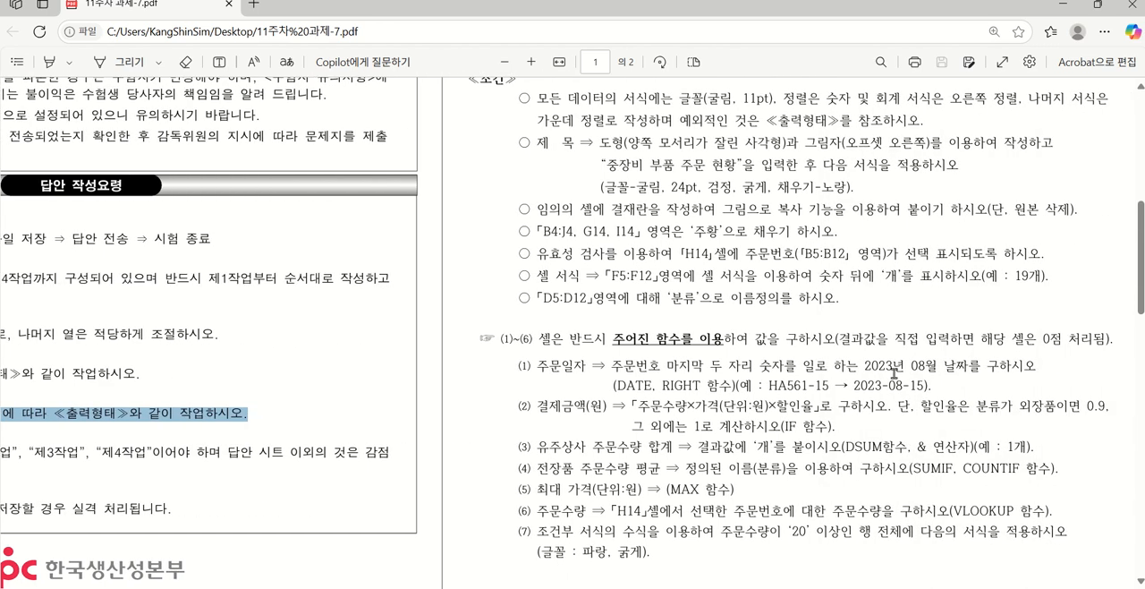
scroll(893, 371, "up", 5)
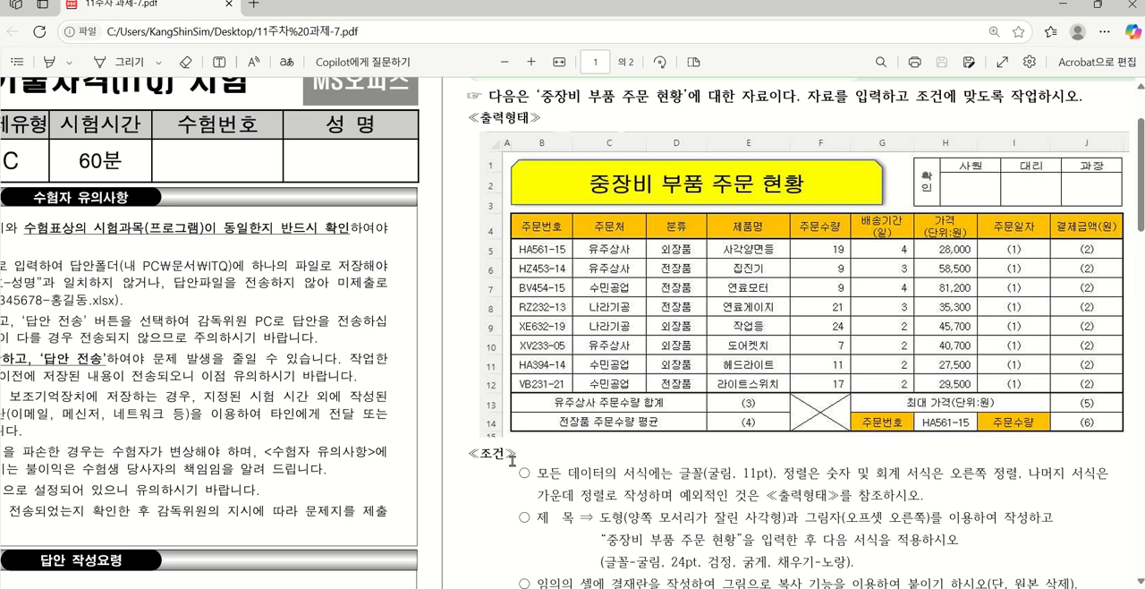
left_click_drag(512, 460, 852, 539)
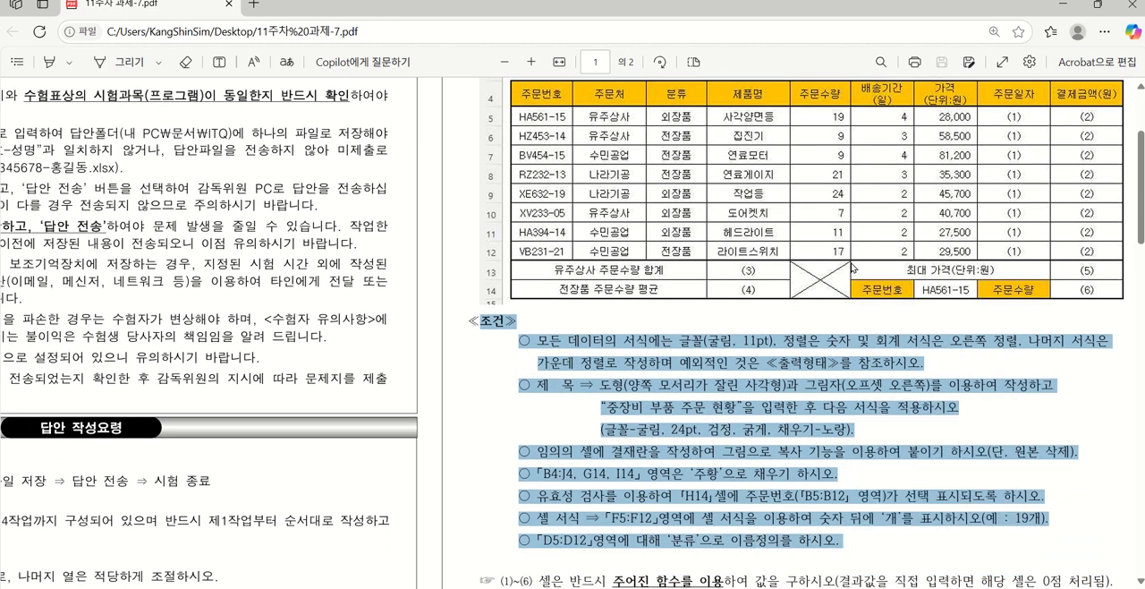
scroll(851, 267, "up", 2)
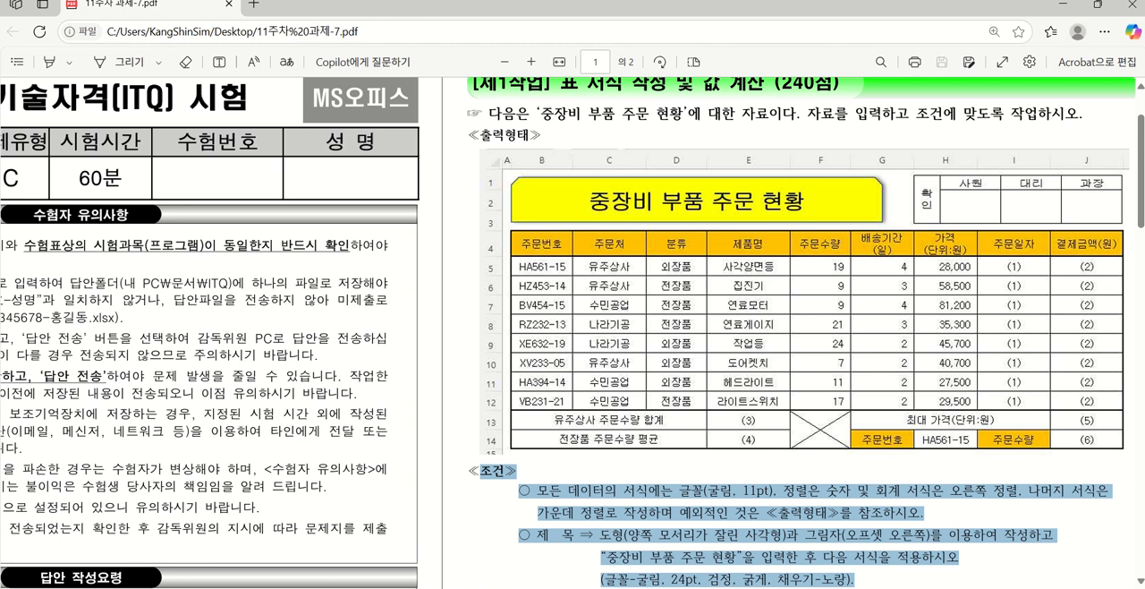
left_click_drag(630, 587, 396, 587)
scroll(395, 445, "down", 4)
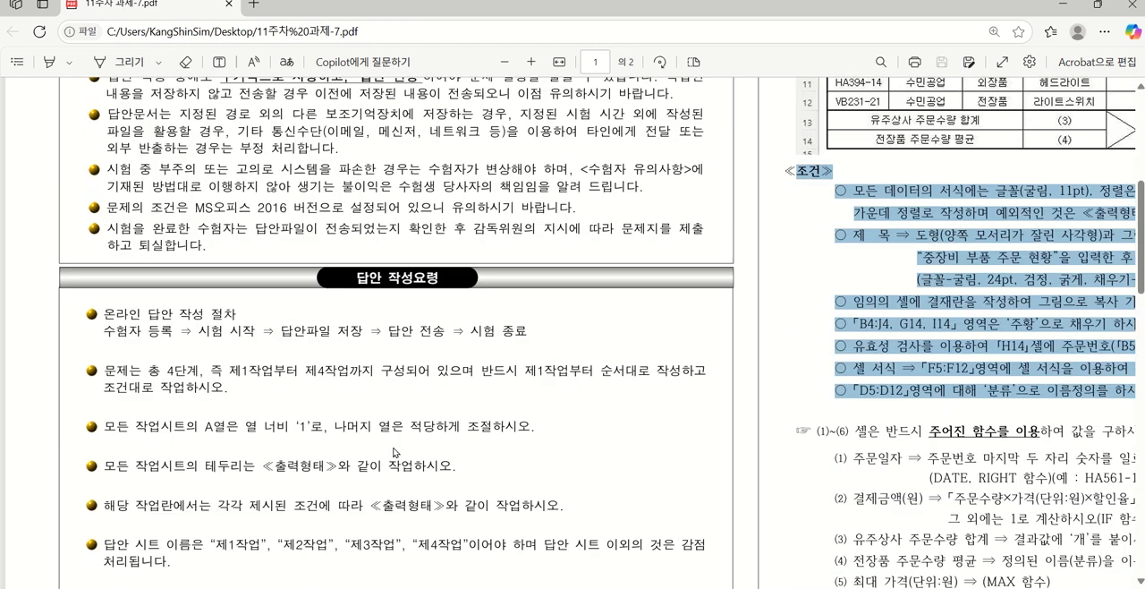
scroll(394, 452, "down", 2)
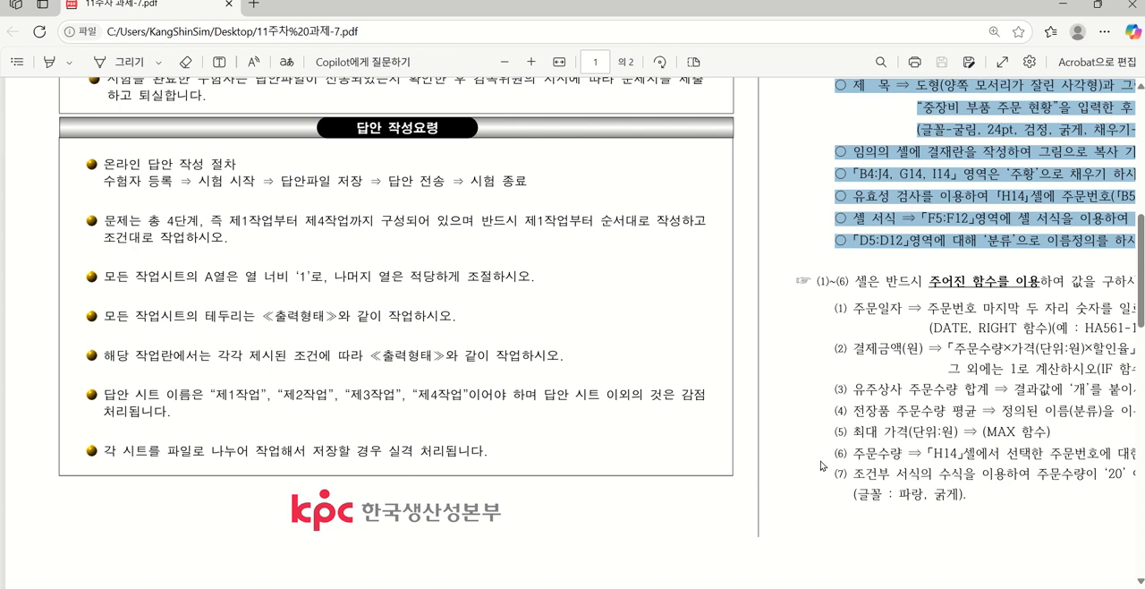
scroll(573, 333, "right", 5)
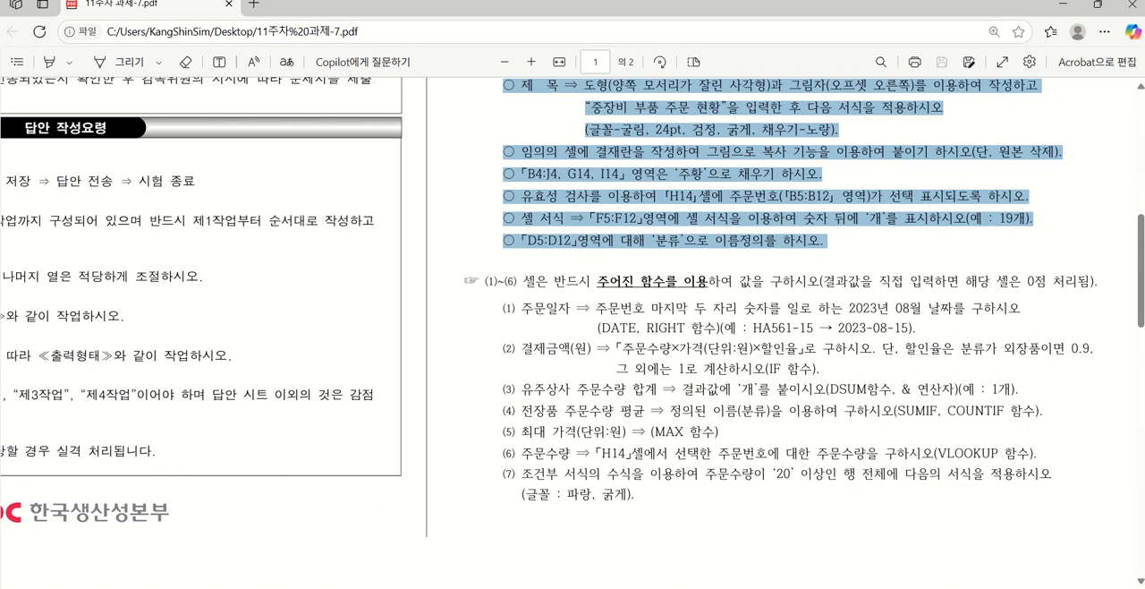
scroll(573, 333, "left", 6)
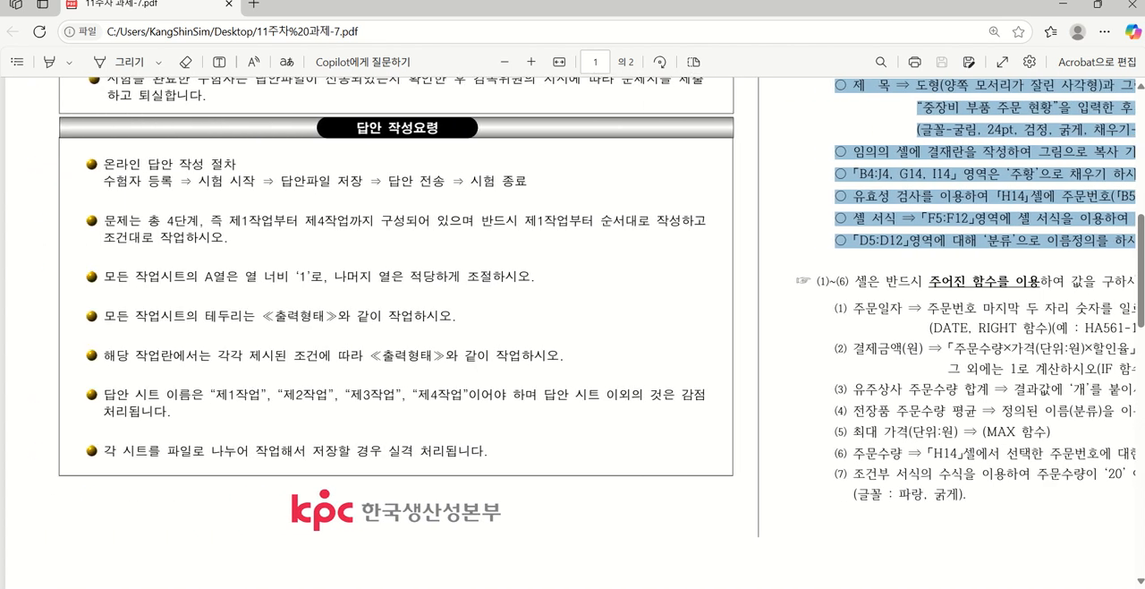
scroll(573, 332, "right", 7)
scroll(777, 480, "right", 2)
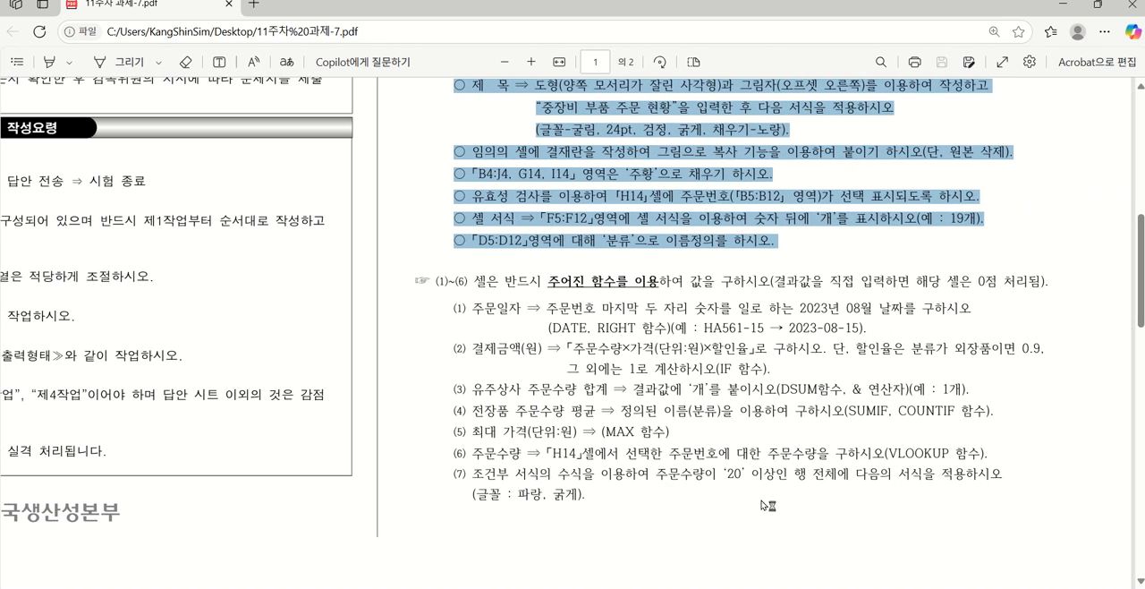
scroll(777, 480, "up", 8)
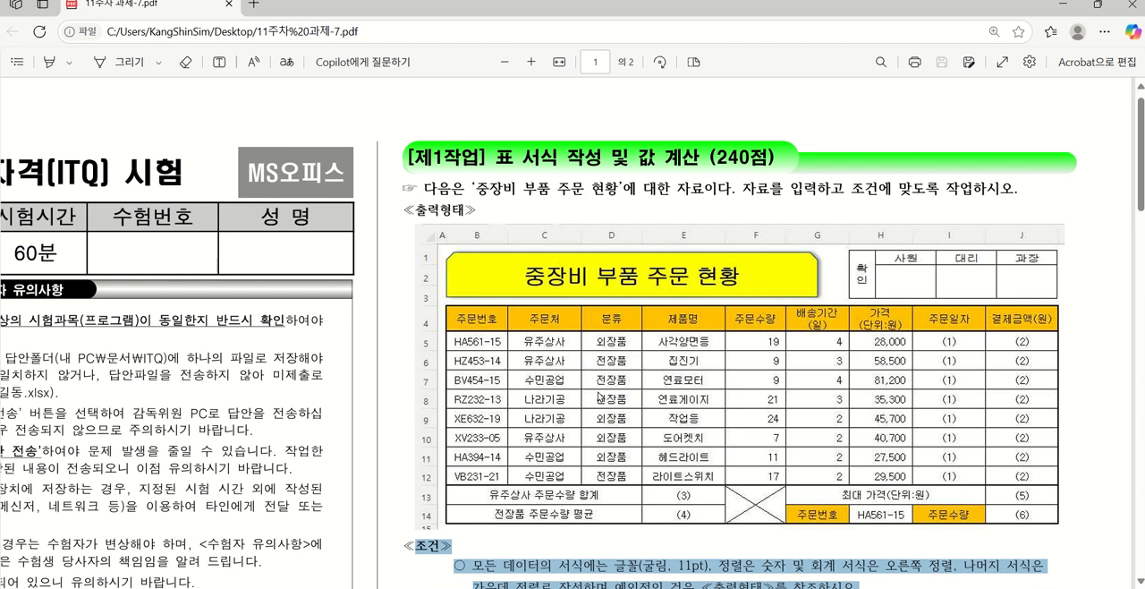
scroll(598, 397, "down", 2)
scroll(598, 396, "down", 1)
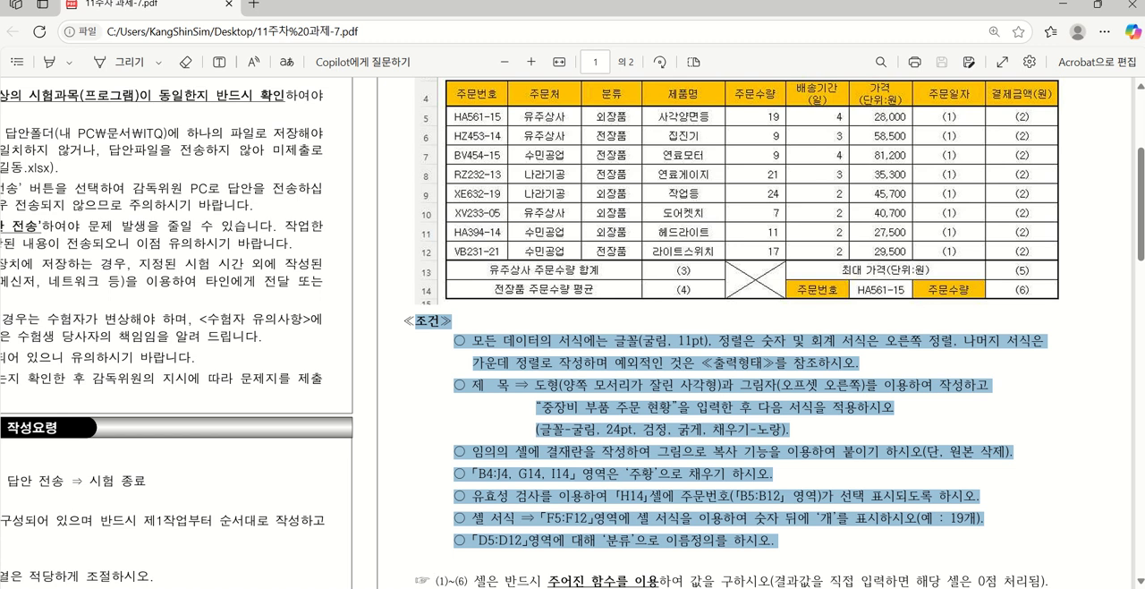
Switch to Excel and save the blank workbook in the ITQ folder under Documents, named with the exam number, a hyphen and the candidate's full name
left_click(824, 587)
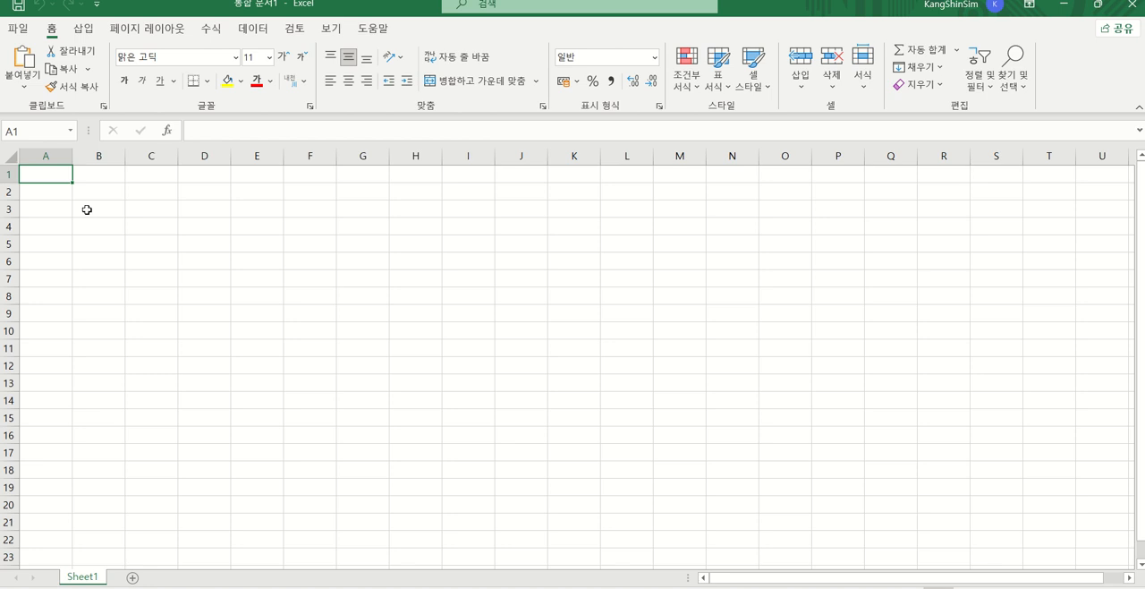
key("ctrl+s")
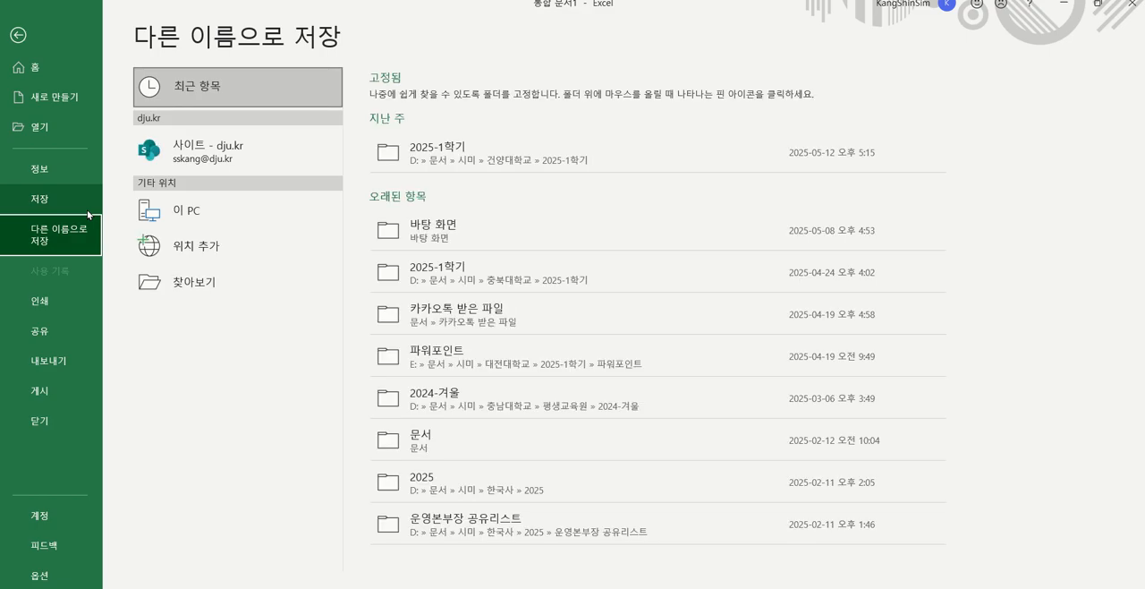
left_click(178, 283)
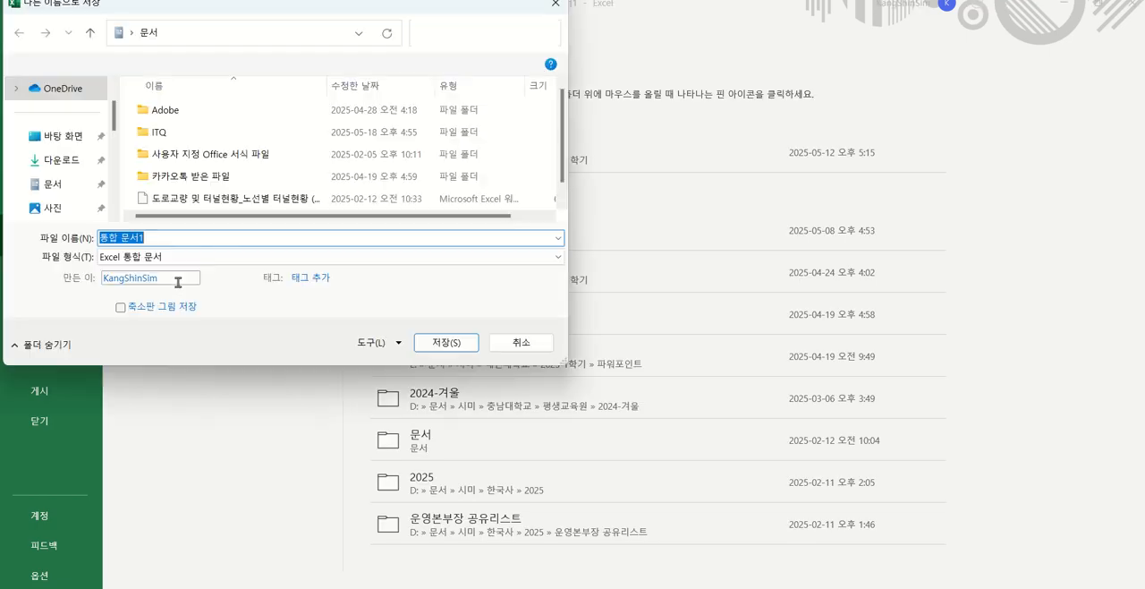
double_click(161, 135)
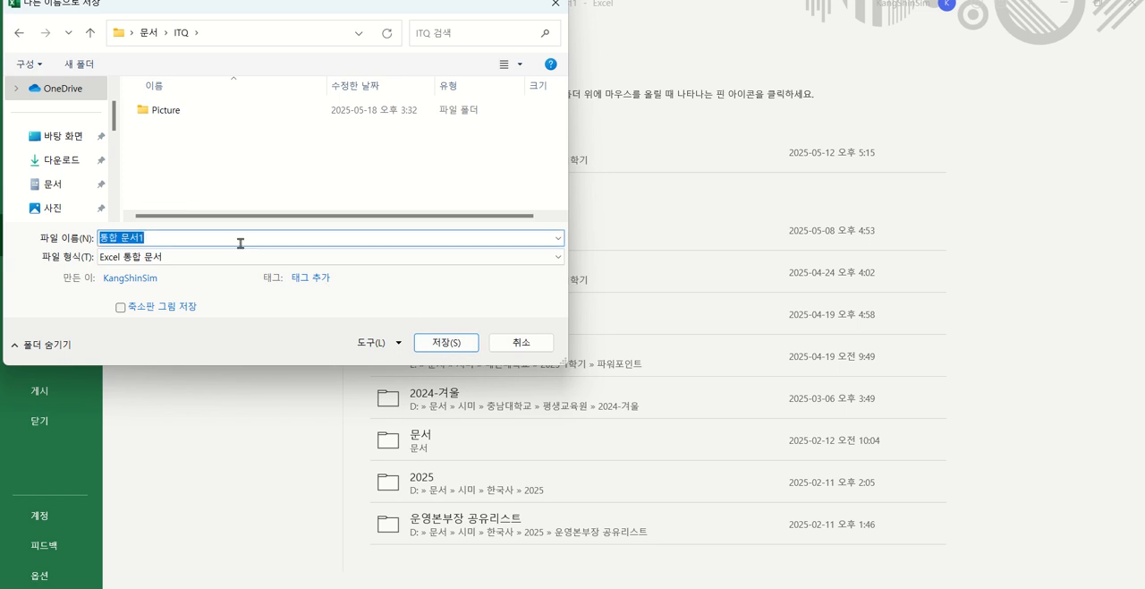
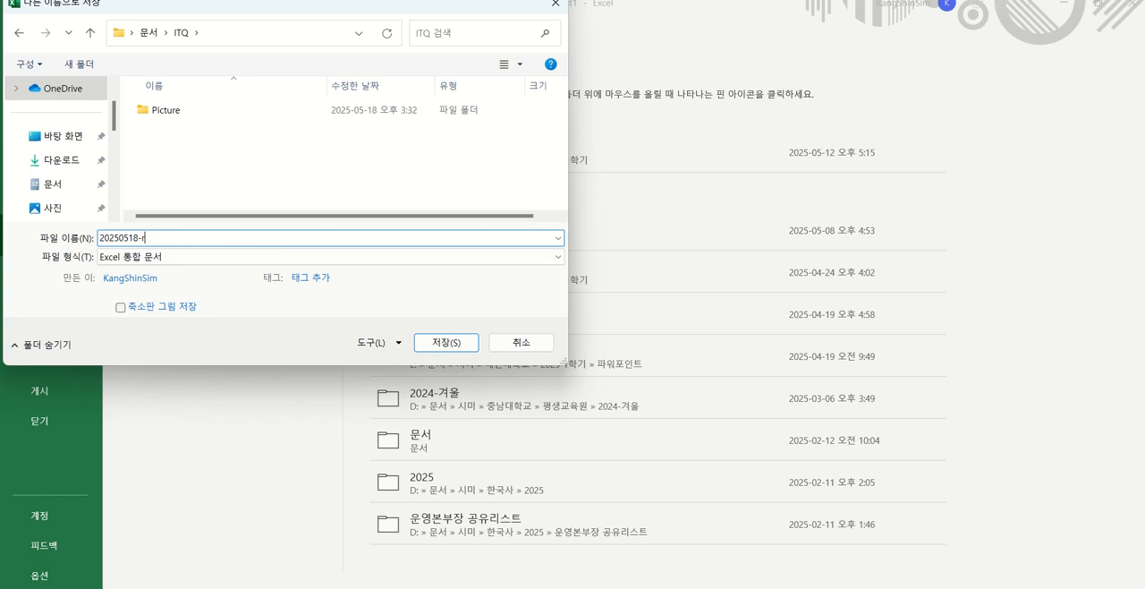
key("Return")
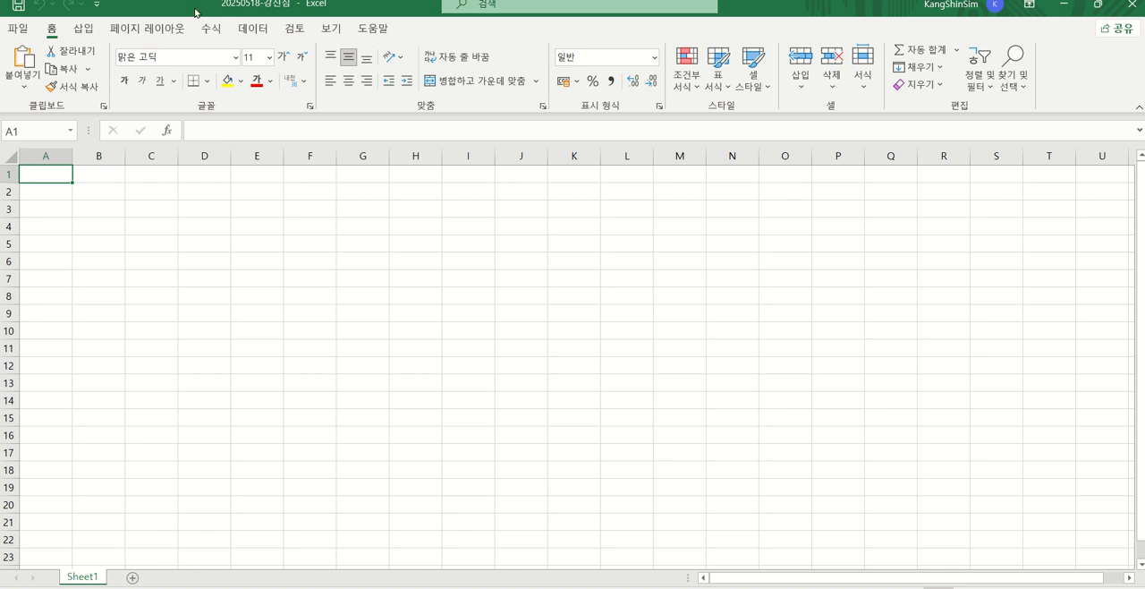
left_click_drag(194, 8, 195, 41)
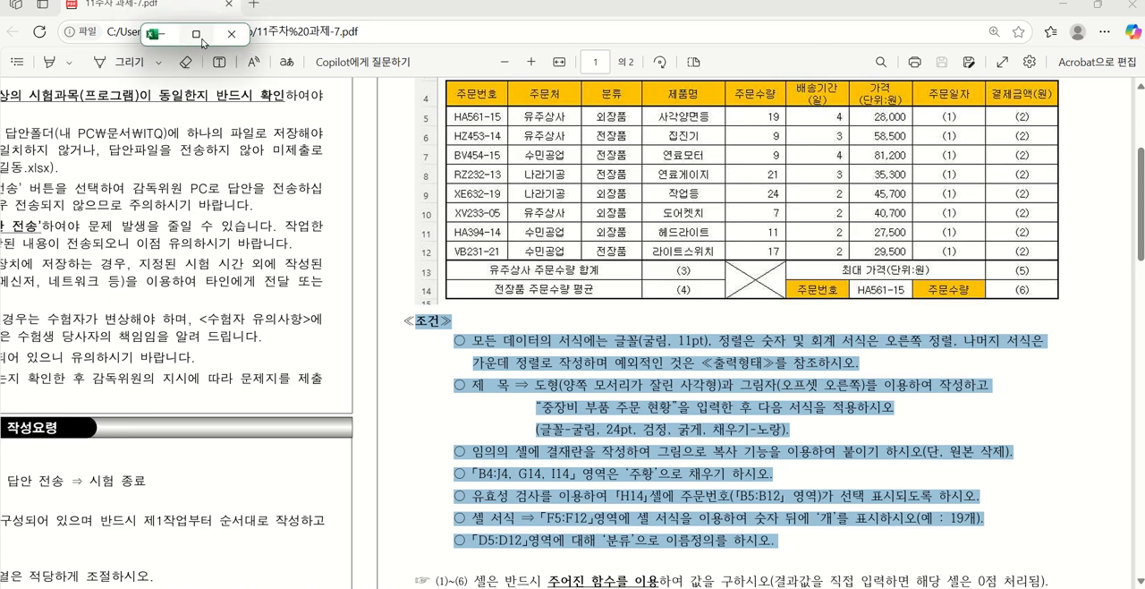
left_click(201, 38)
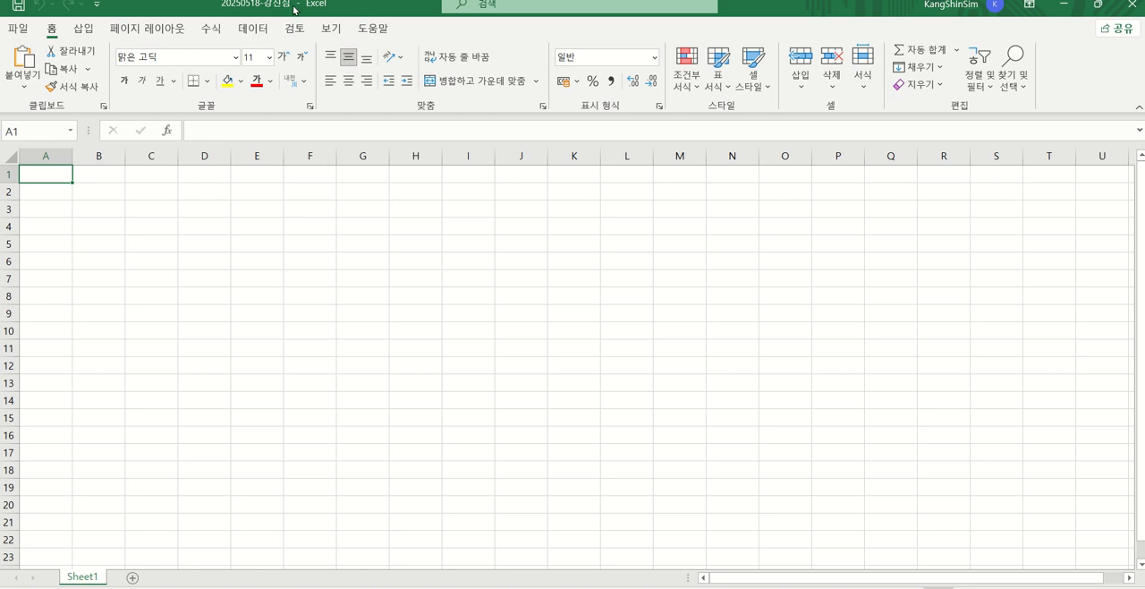
Set the width of column A to 1
right_click(48, 156)
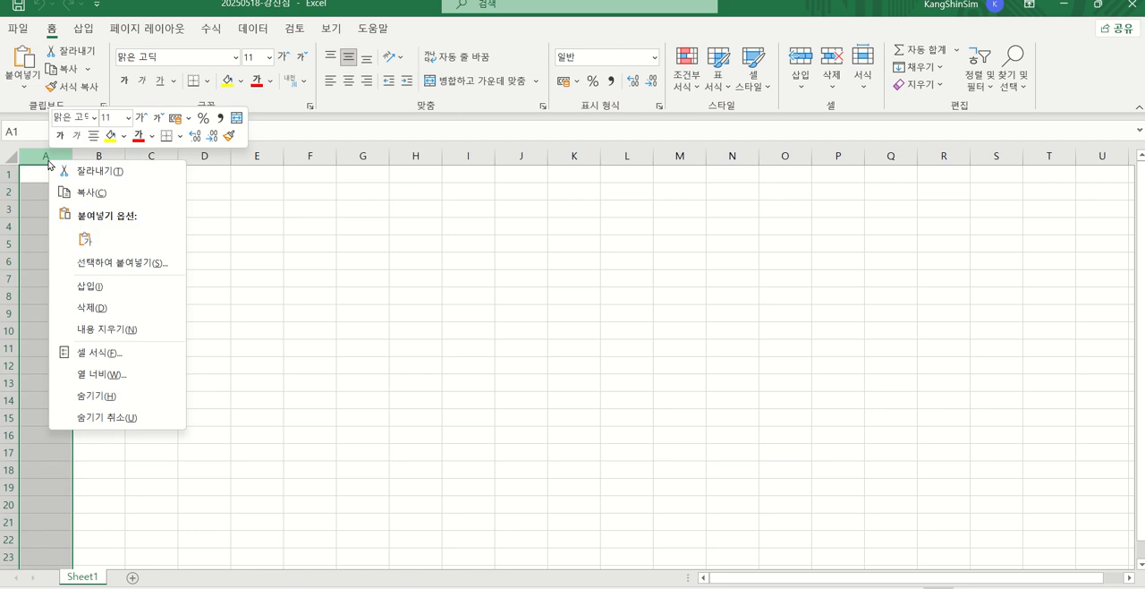
left_click(128, 383)
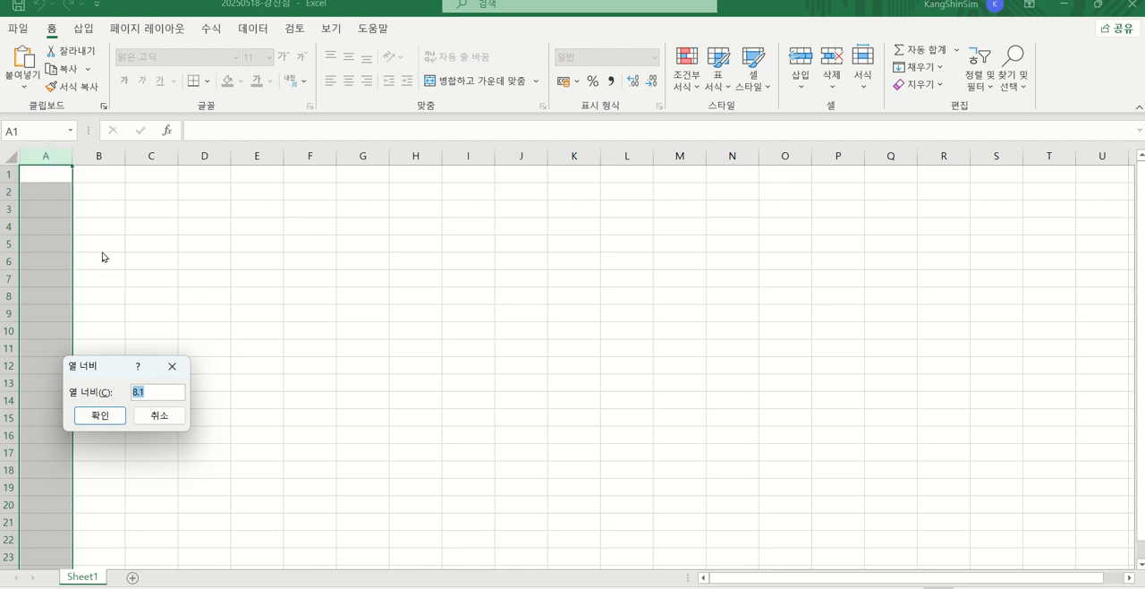
type("1")
key("Return")
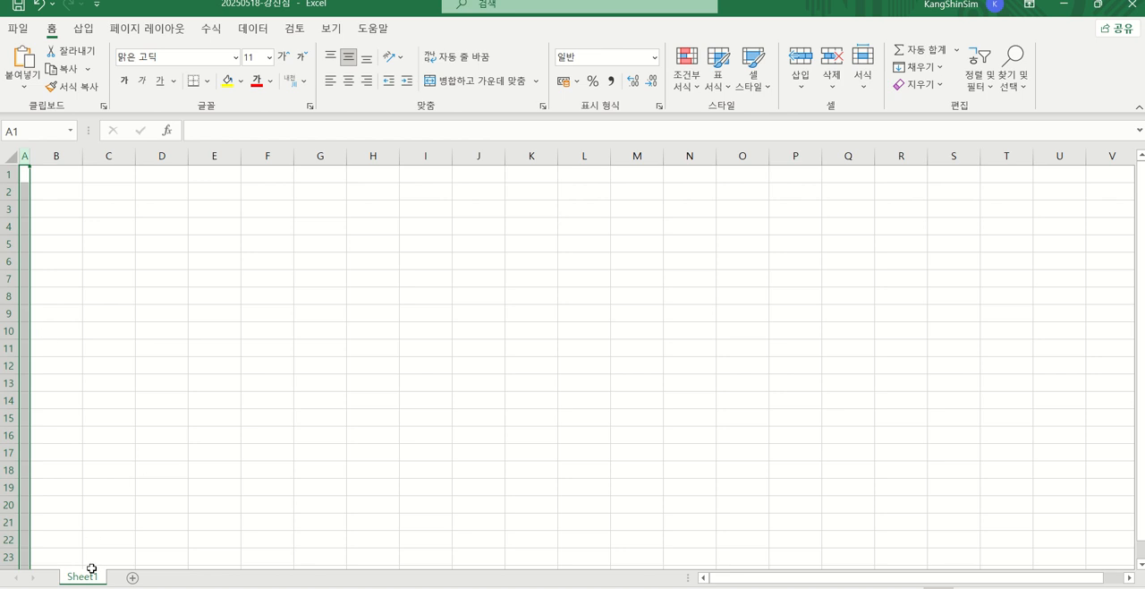
Make two copies of Sheet1 to its right and rename the last copy as 제3작업
left_click_drag(93, 579, 216, 569)
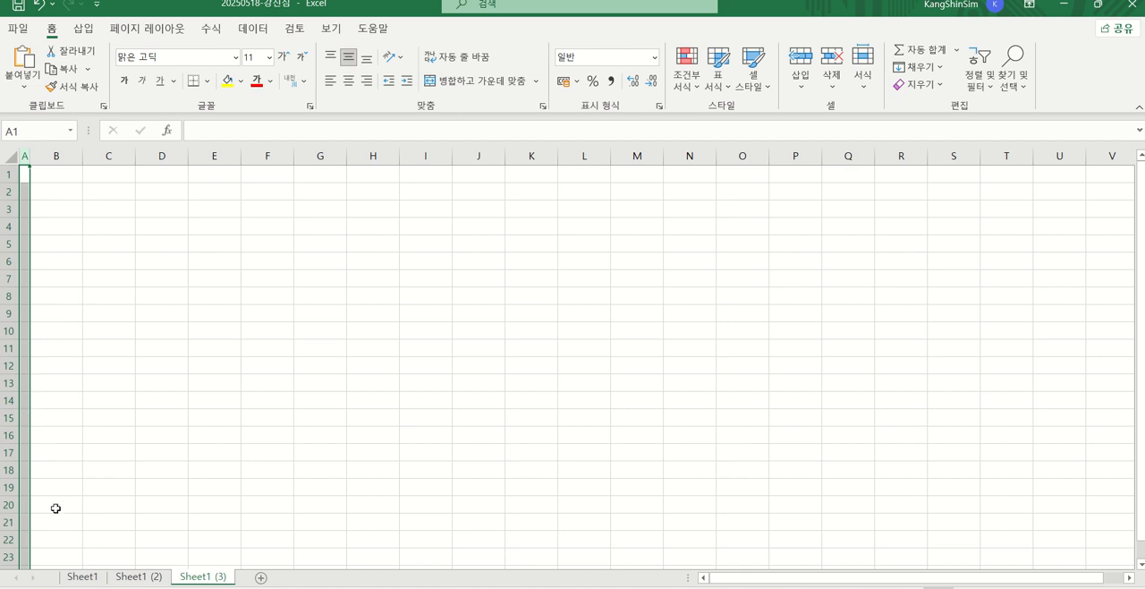
double_click(215, 578)
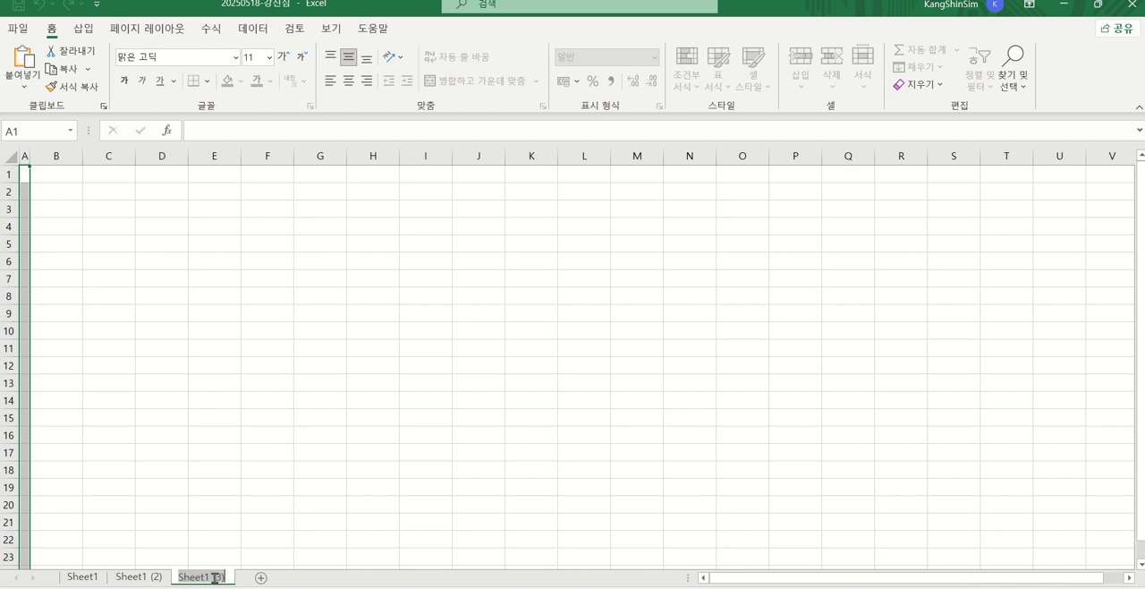
type("제")
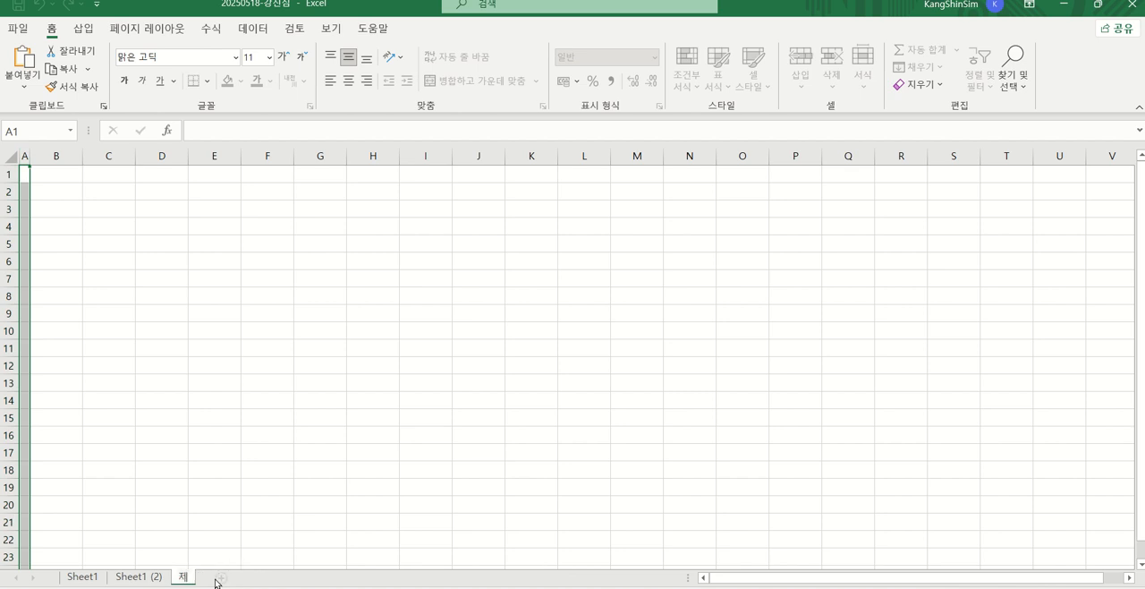
type("3작업")
key("Return")
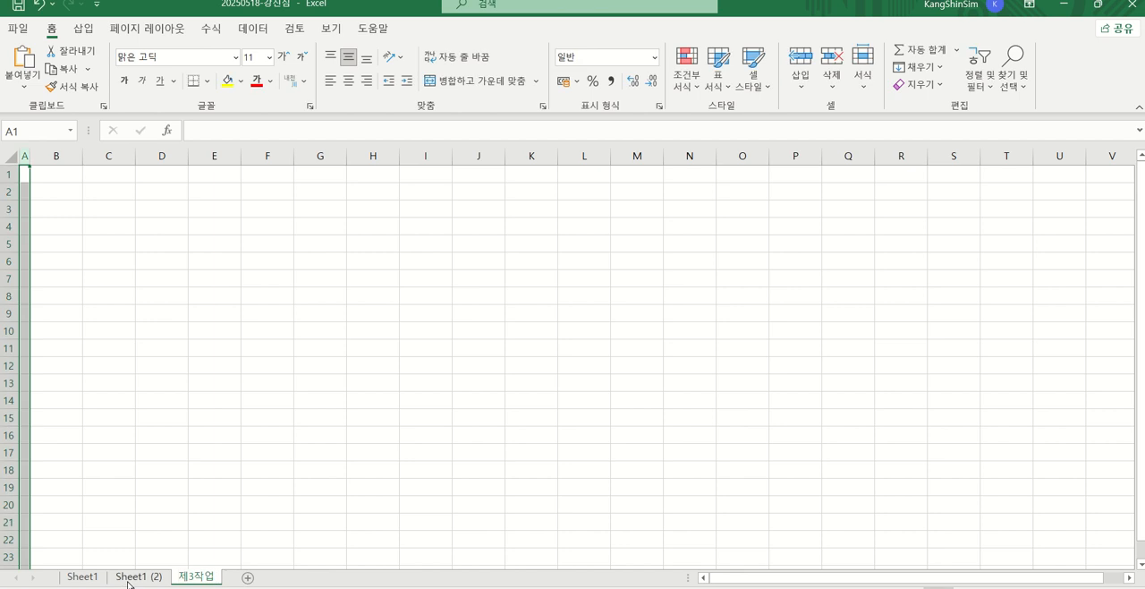
Rename the sheet Sheet1 (2) as 제2작업 and Sheet1 as 제1작업
double_click(130, 577)
type("제")
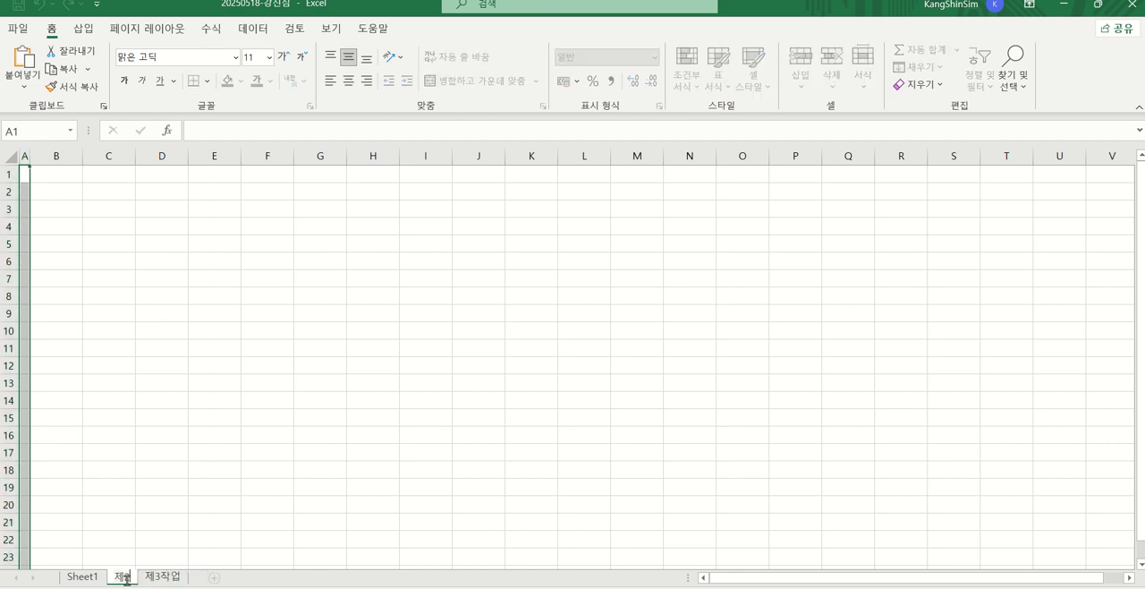
type("2작업")
key("Return")
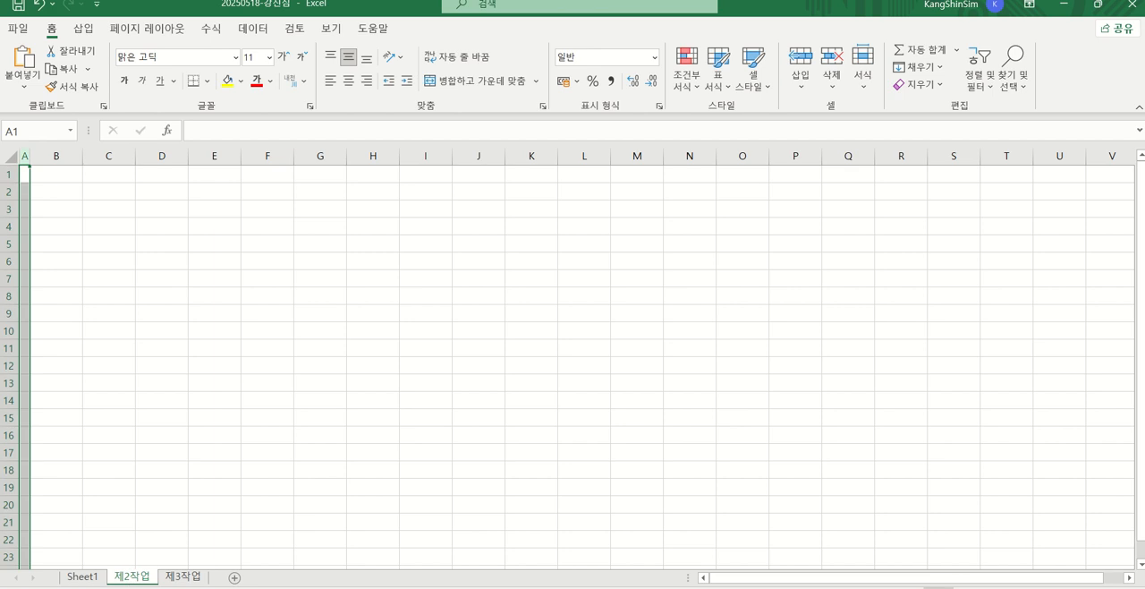
double_click(83, 577)
type("제")
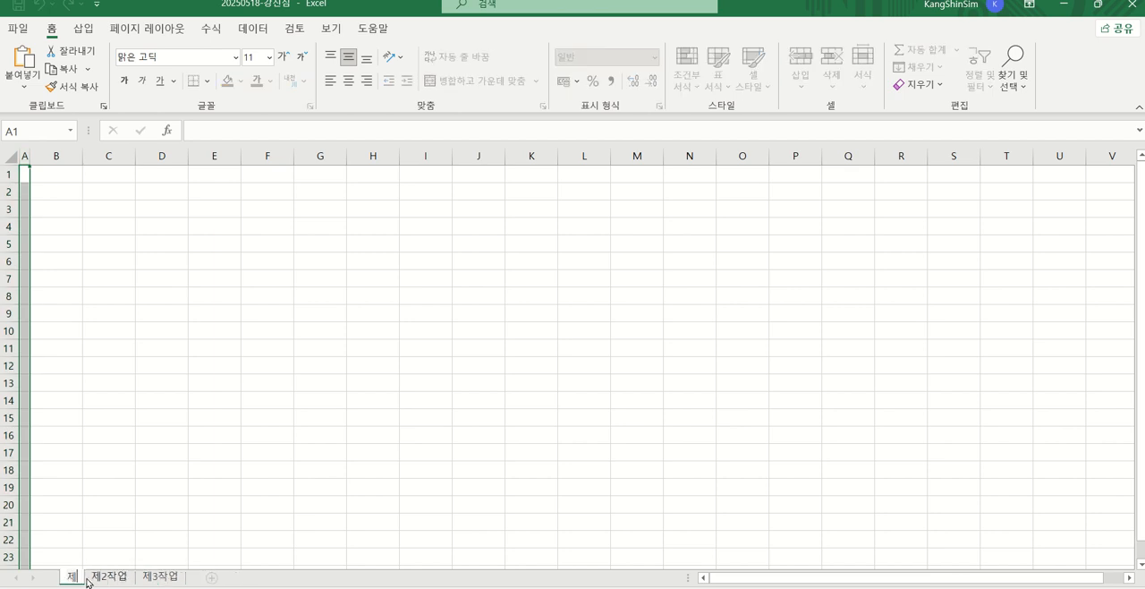
type("1작업ㅂ")
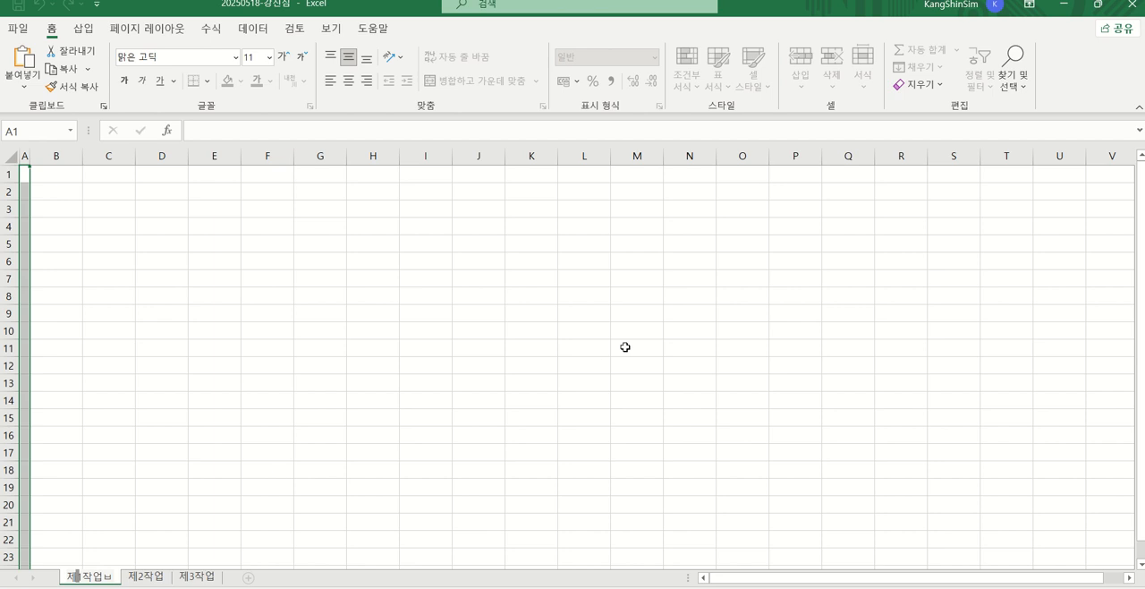
key("BackSpace")
key("Return")
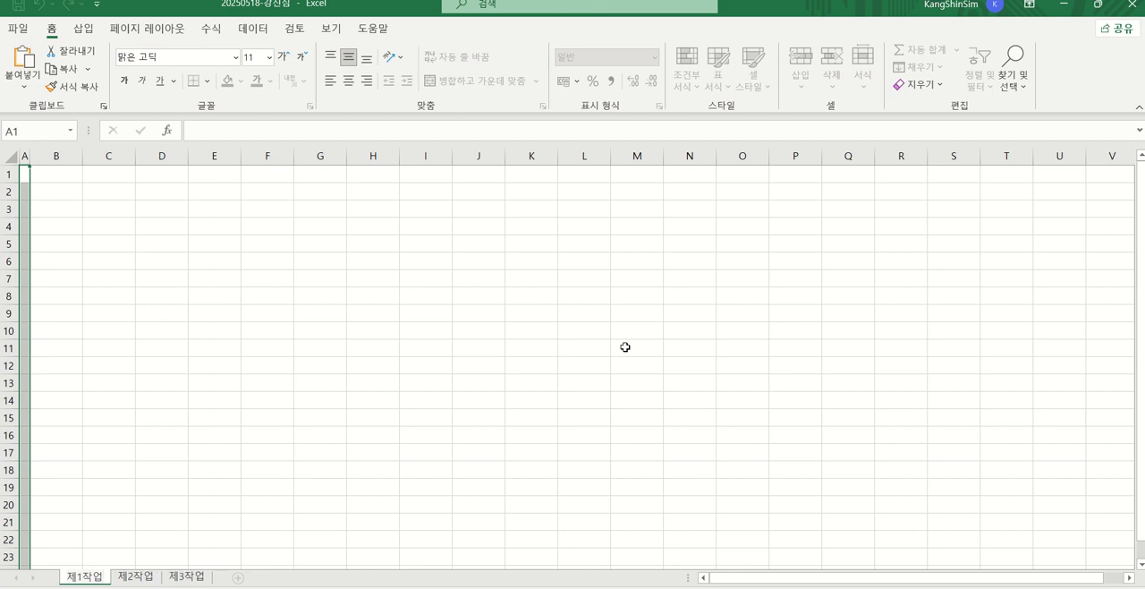
left_click(183, 387)
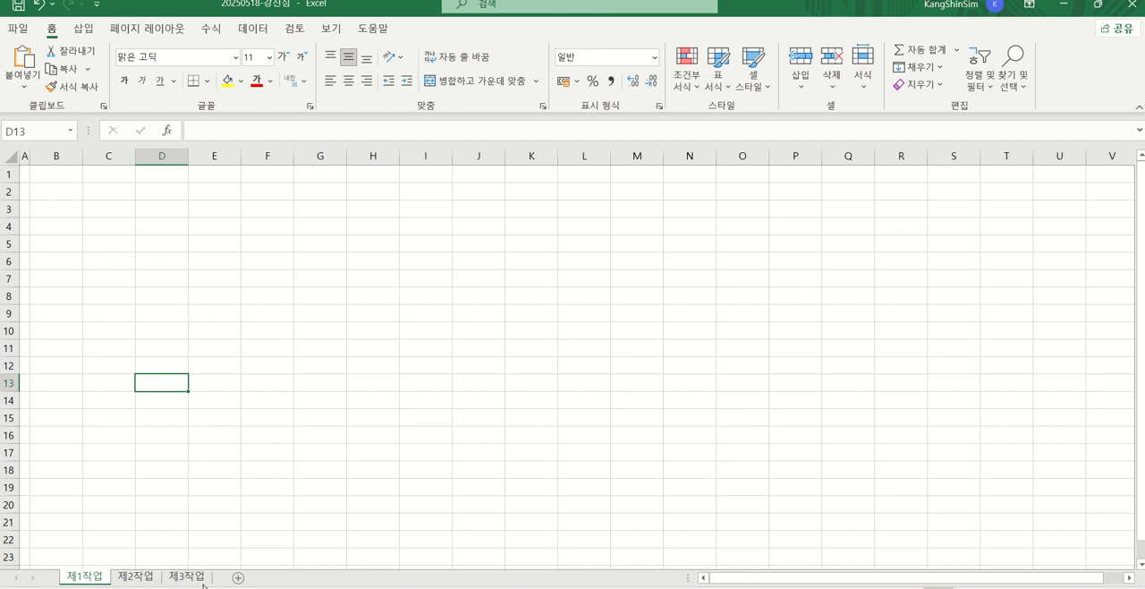
Shrink the workbook window and place it over the exam PDF so the 제1작업 output table stays readable beside it
left_click(77, 261)
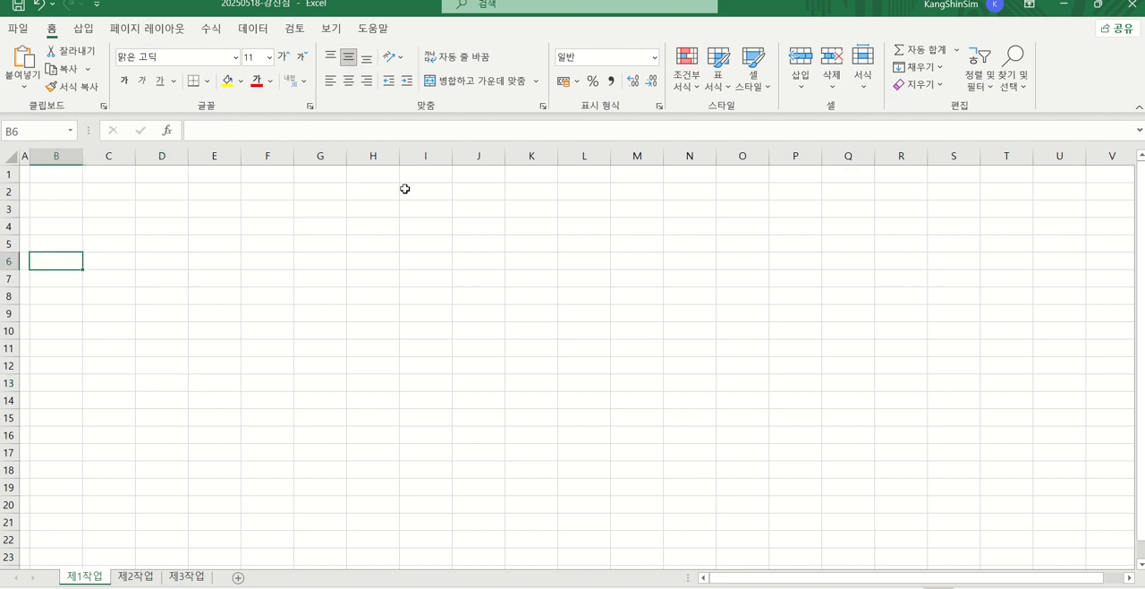
left_click_drag(761, 17, 1040, 569)
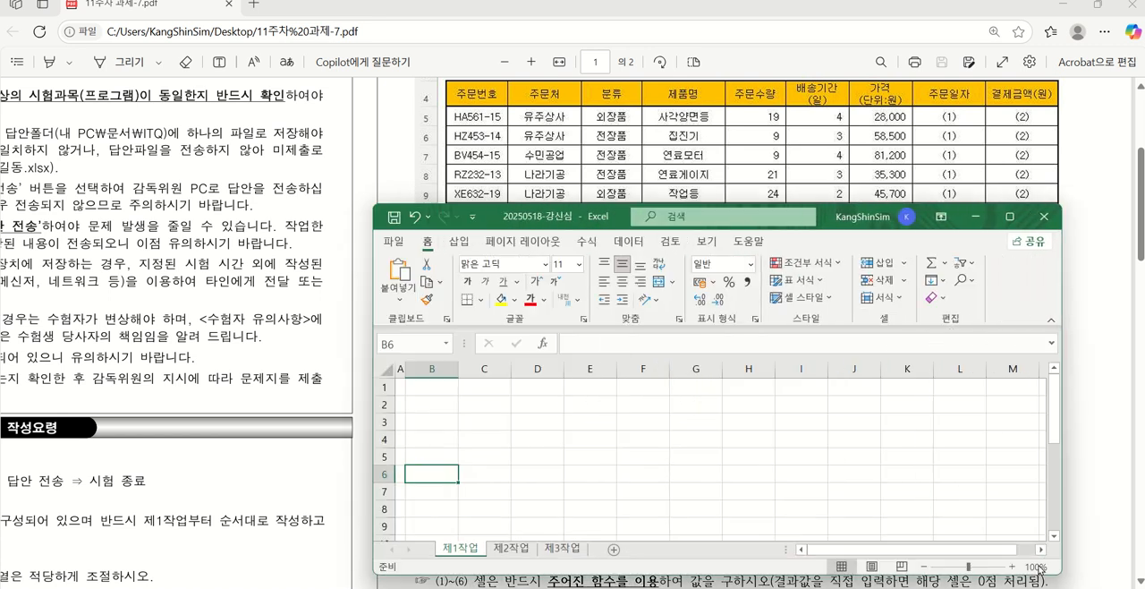
left_click_drag(524, 212, 284, 200)
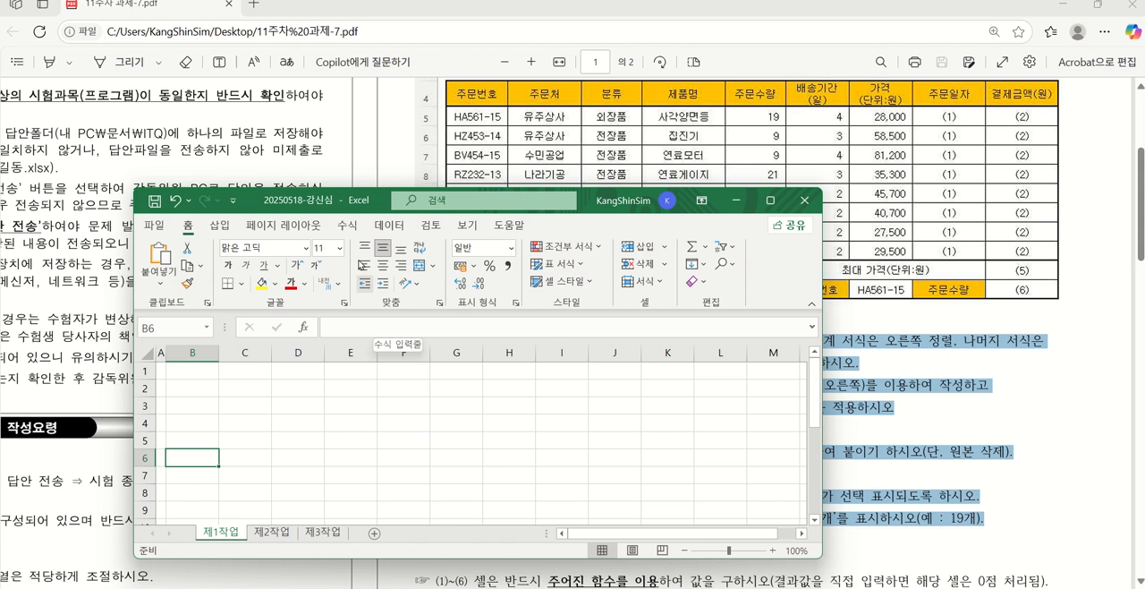
scroll(901, 194, "down", 1)
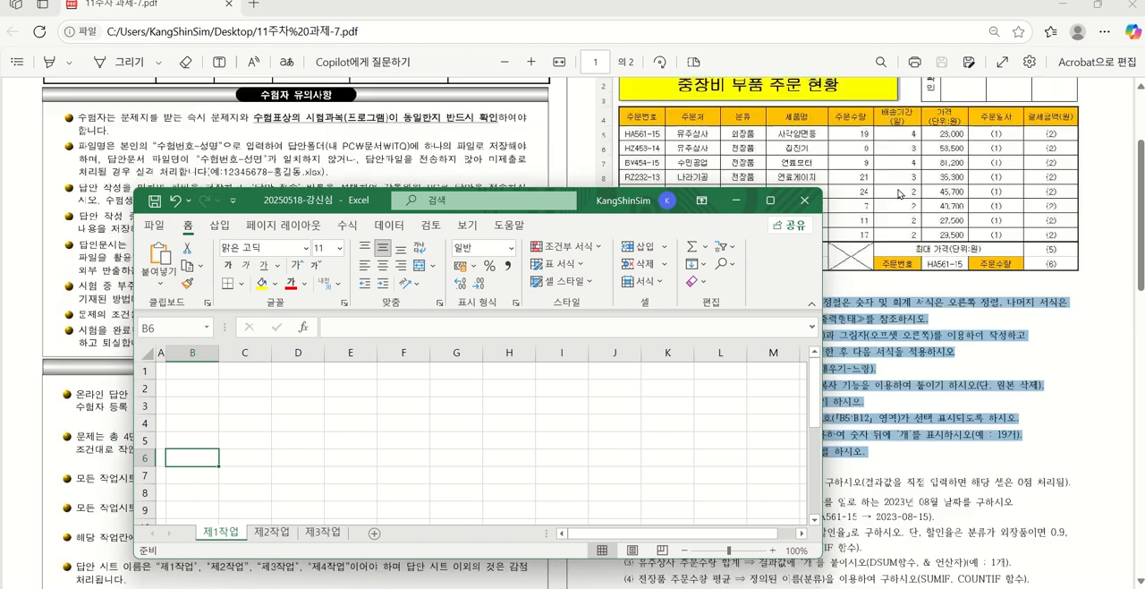
left_click_drag(588, 206, 509, 118)
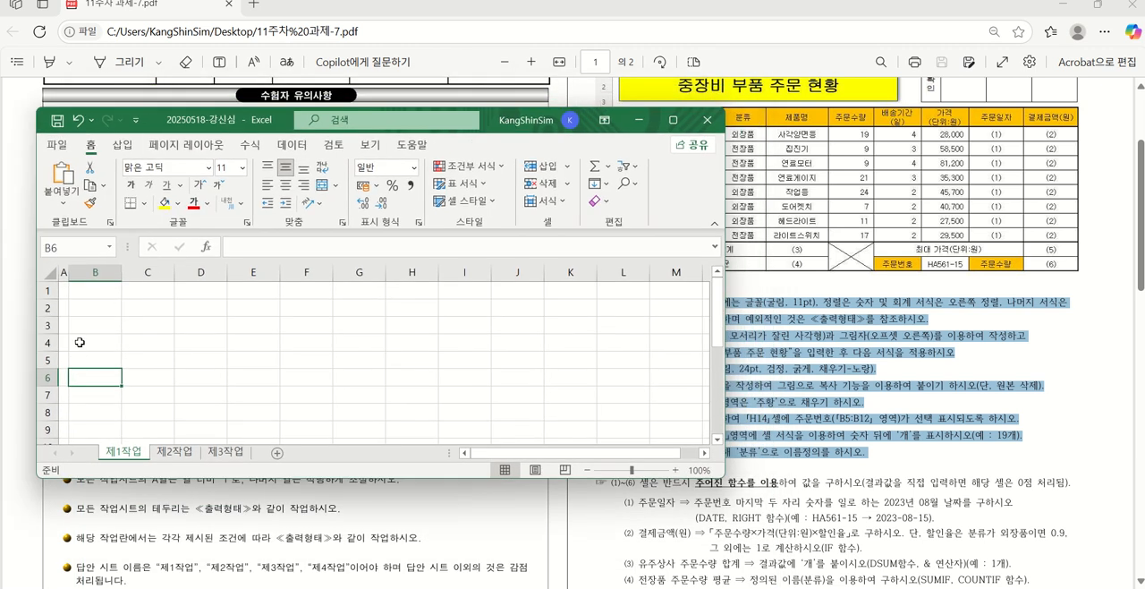
On 제1작업, select the data entry ranges B4:J4, B5:H12, B13:B14, G13:G14, H14 and I14 together, checking them against the output table
left_click_drag(86, 341, 520, 340)
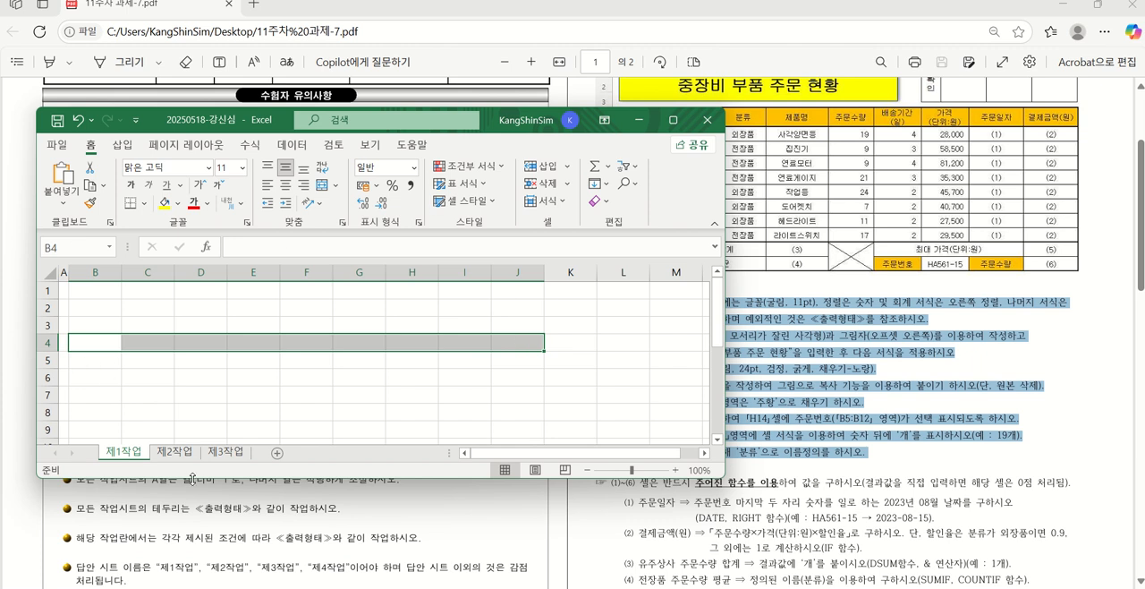
left_click_drag(190, 478, 189, 584)
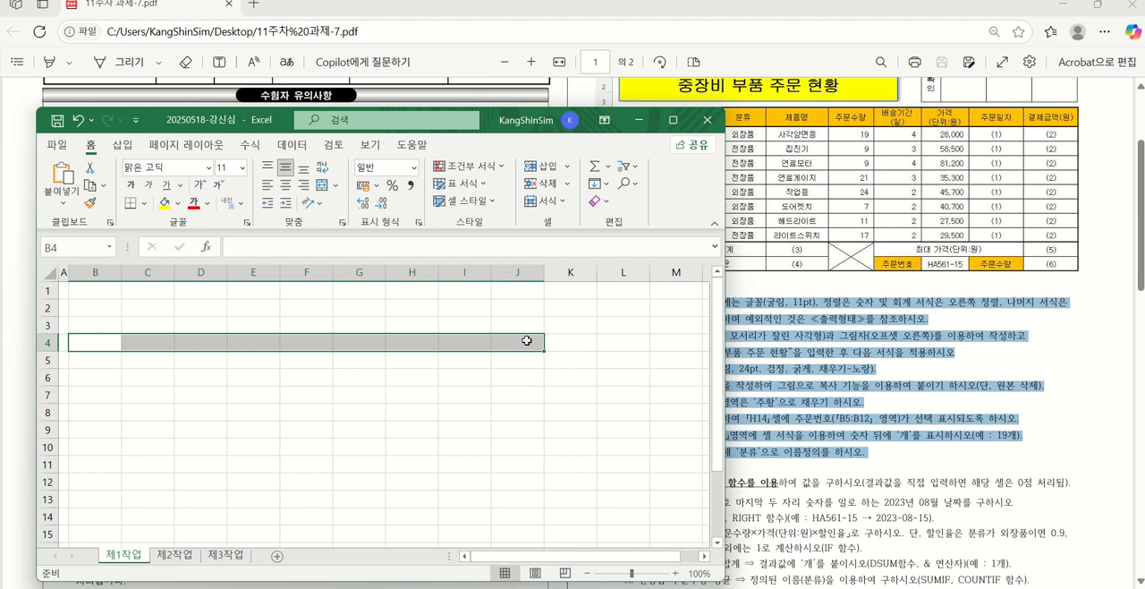
left_click_drag(98, 364, 404, 483)
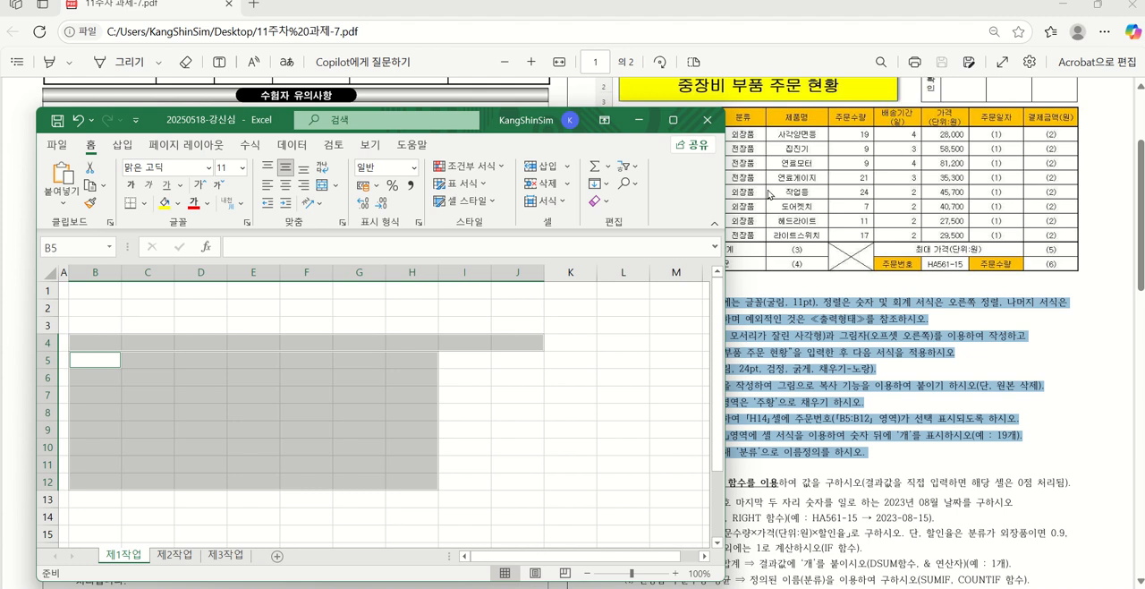
left_click_drag(512, 116, 541, 71)
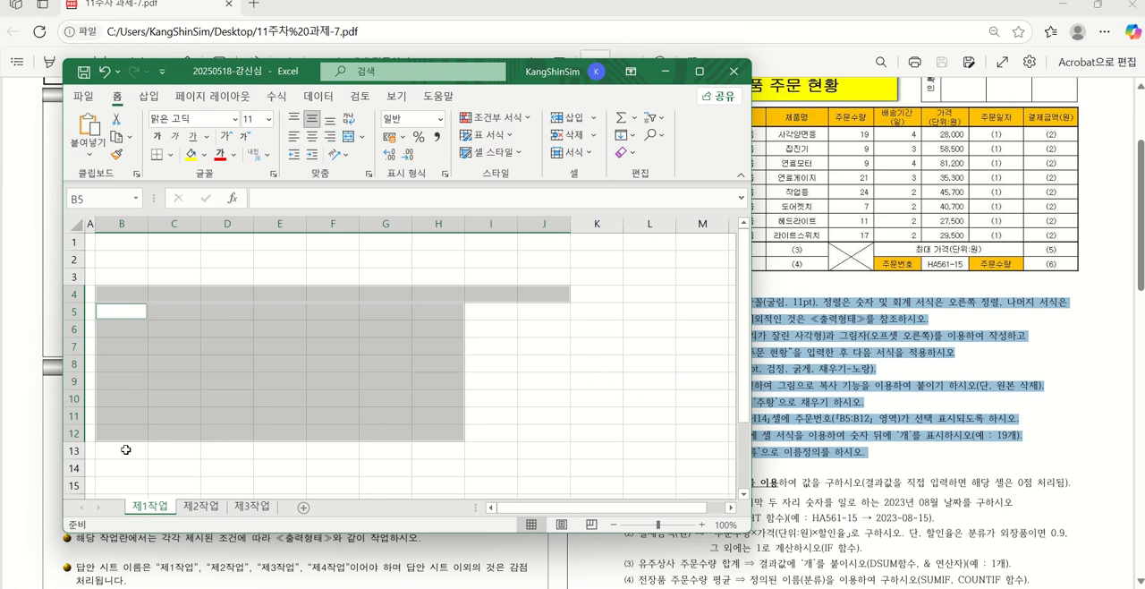
left_click_drag(126, 450, 133, 466)
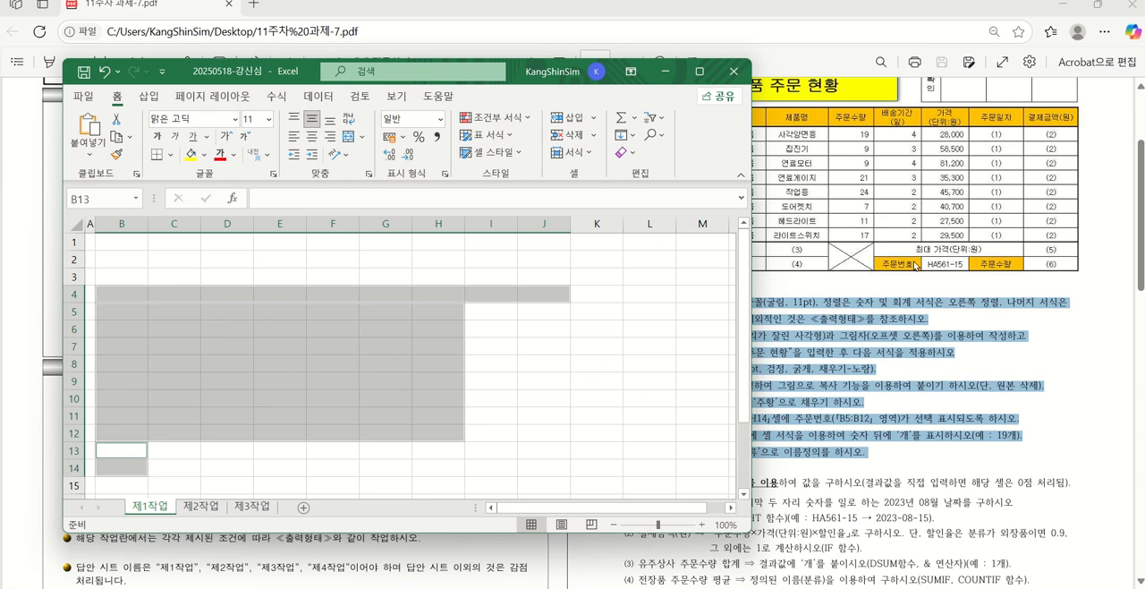
scroll(900, 180, "up", 1)
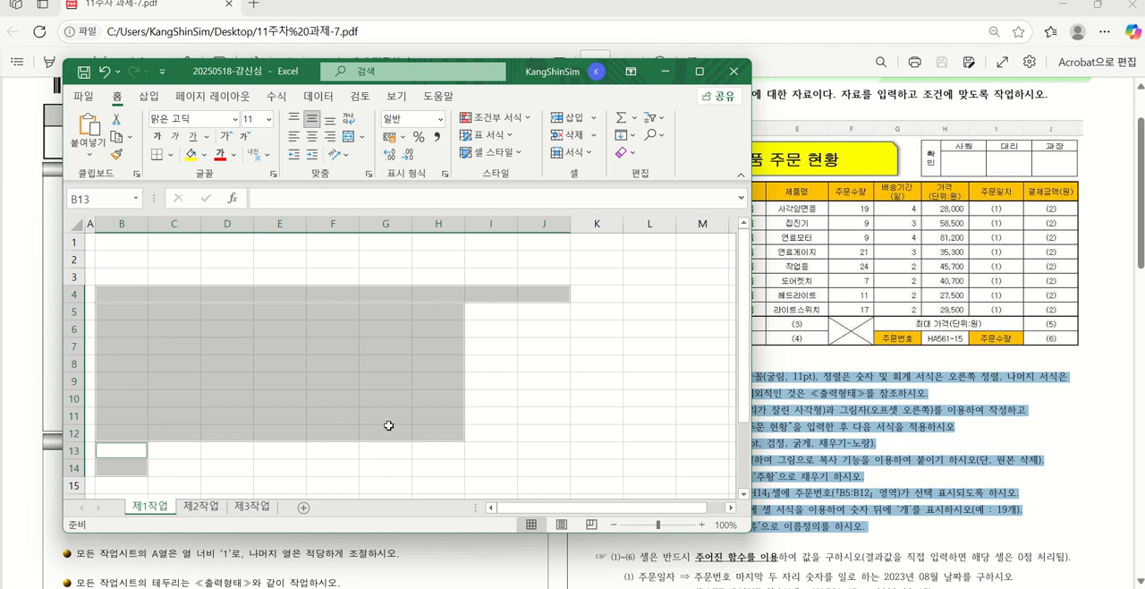
left_click_drag(383, 450, 481, 465)
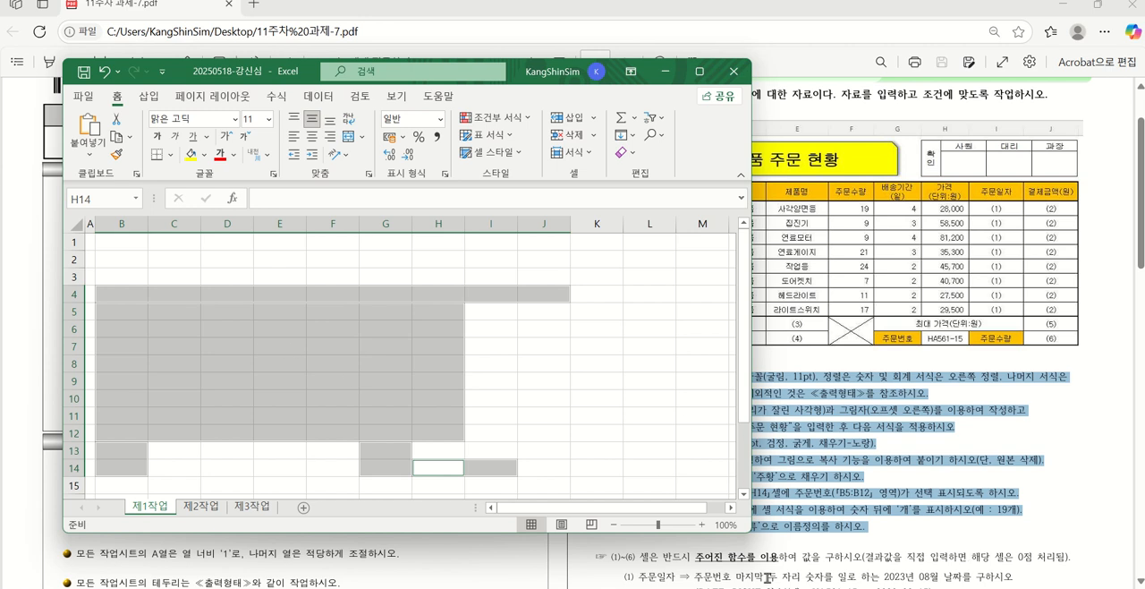
Switch to the Notepad notes on entering data in selected ranges, read the five entry rules, and minimize them
mouse_move(757, 587)
left_click(902, 538)
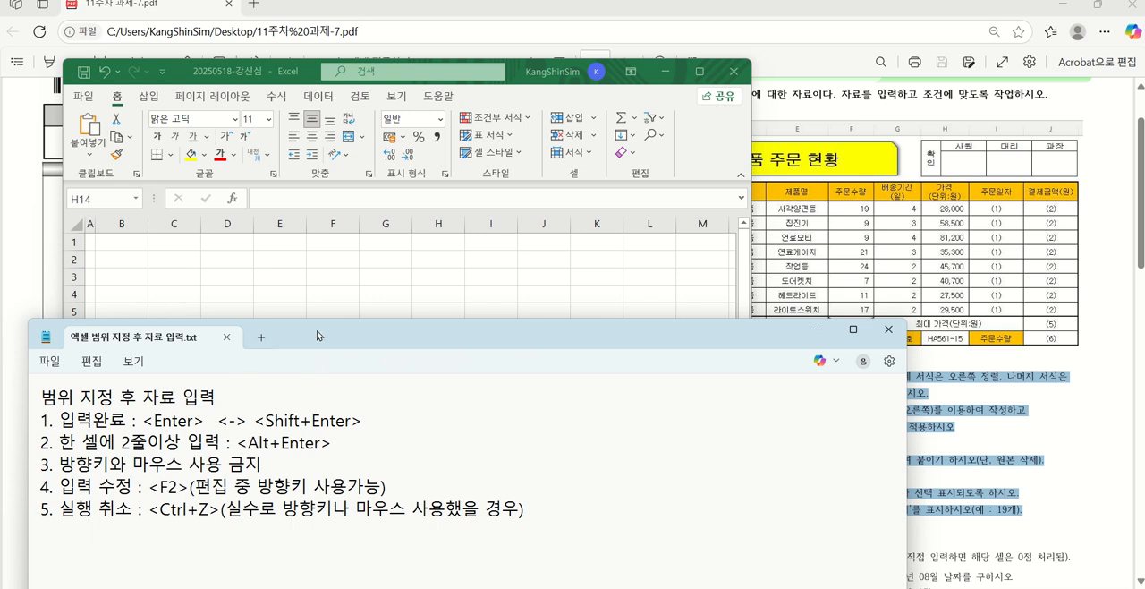
left_click_drag(317, 336, 611, 124)
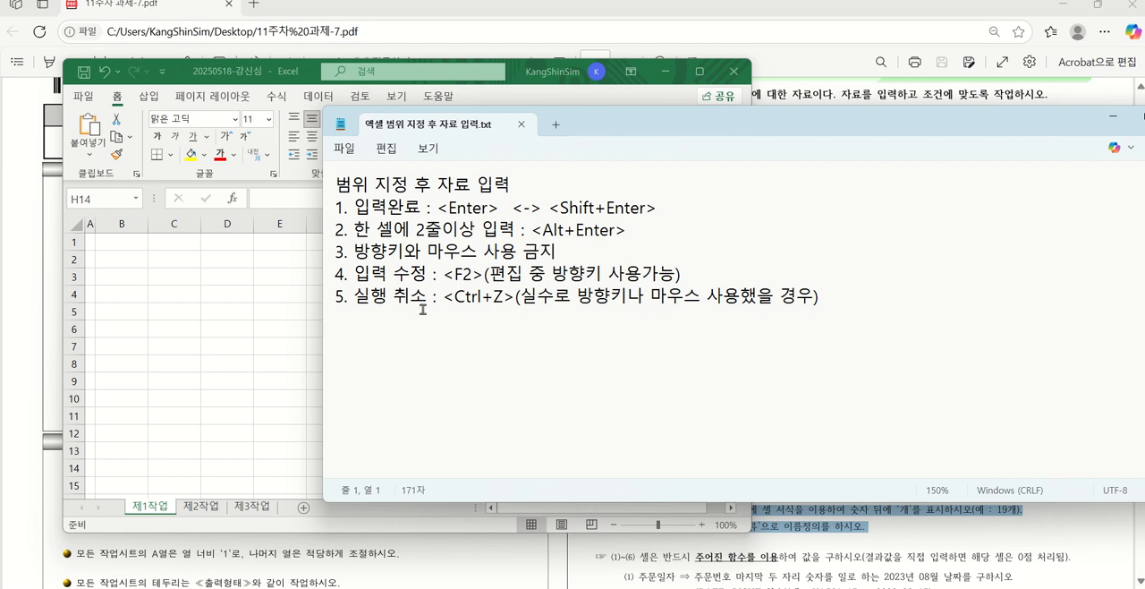
left_click(1118, 119)
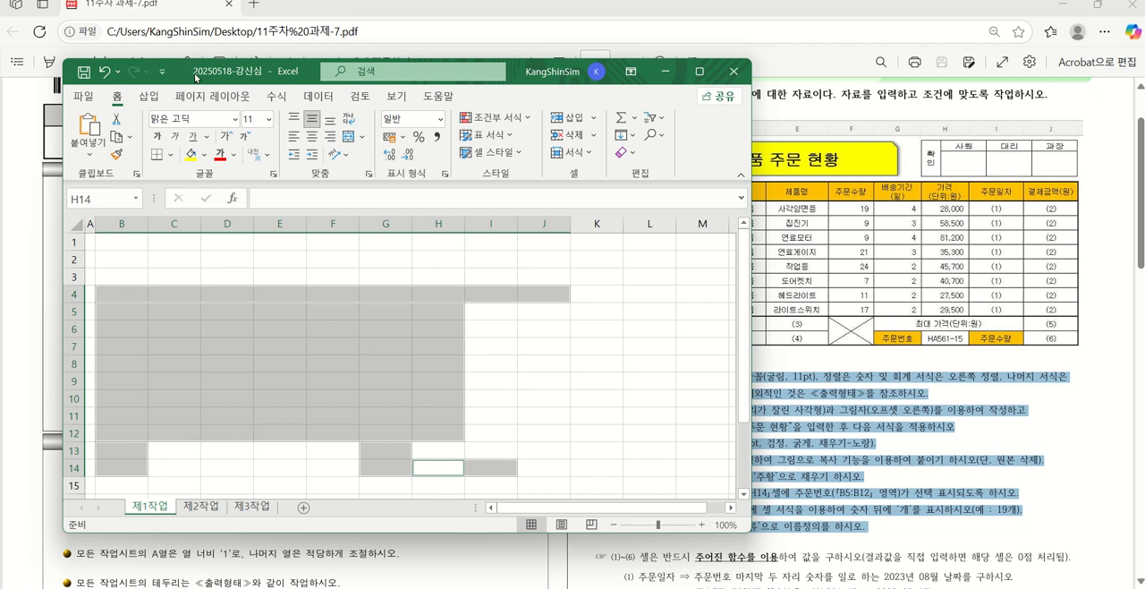
Keep the ranges selected and enter HA561-15 in H14 and 주문수량 in I14
left_click_drag(195, 78, 165, 47)
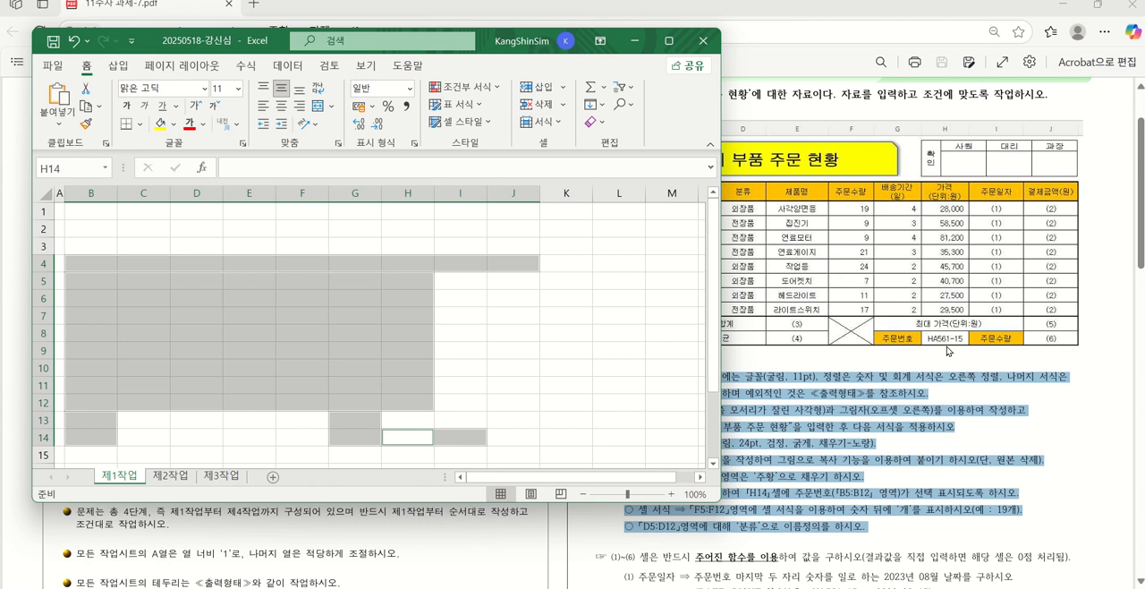
type("h")
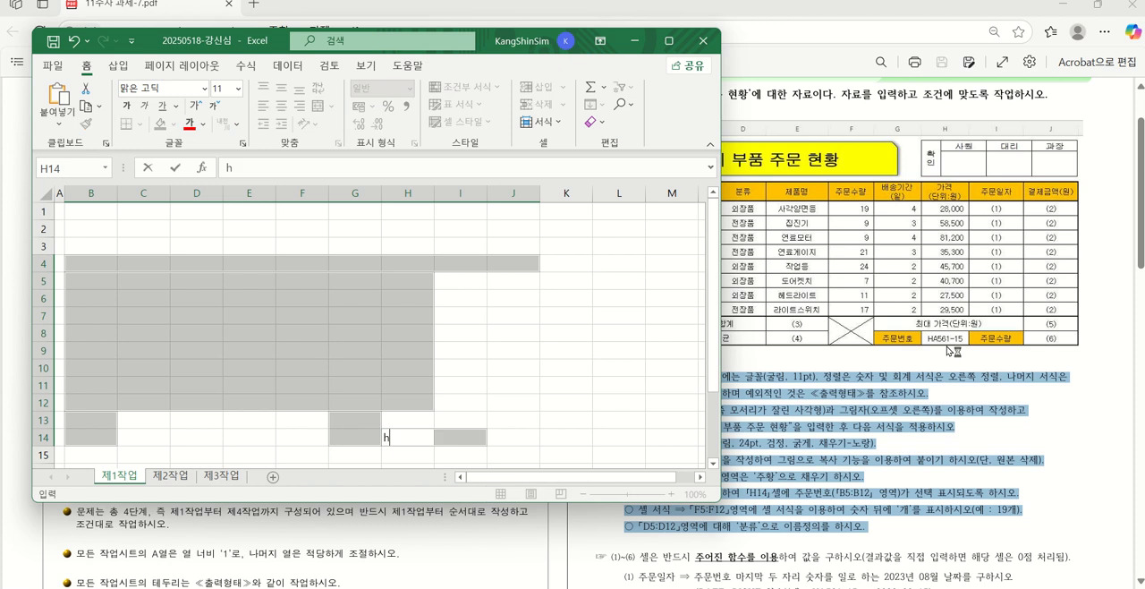
key("BackSpace")
type("HA561-15")
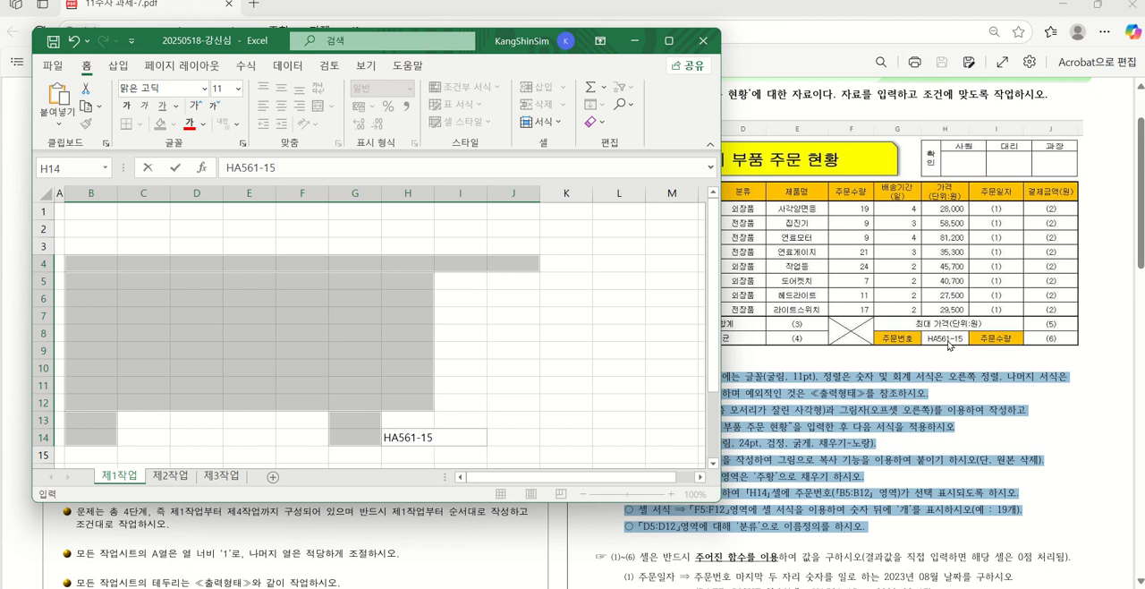
key("Tab")
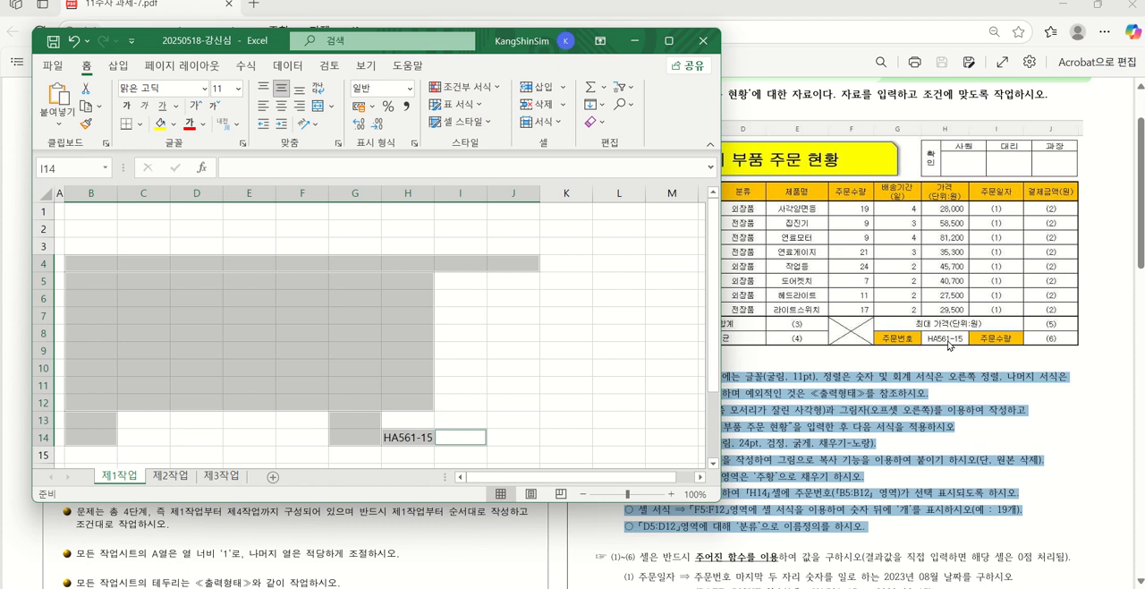
type("주문수량")
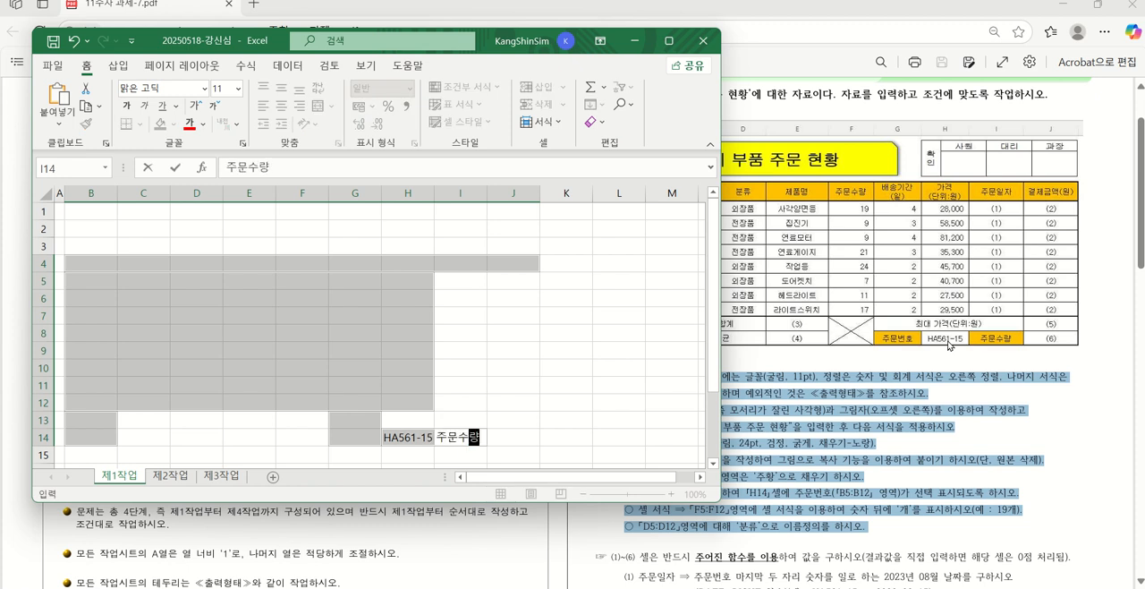
key("Tab")
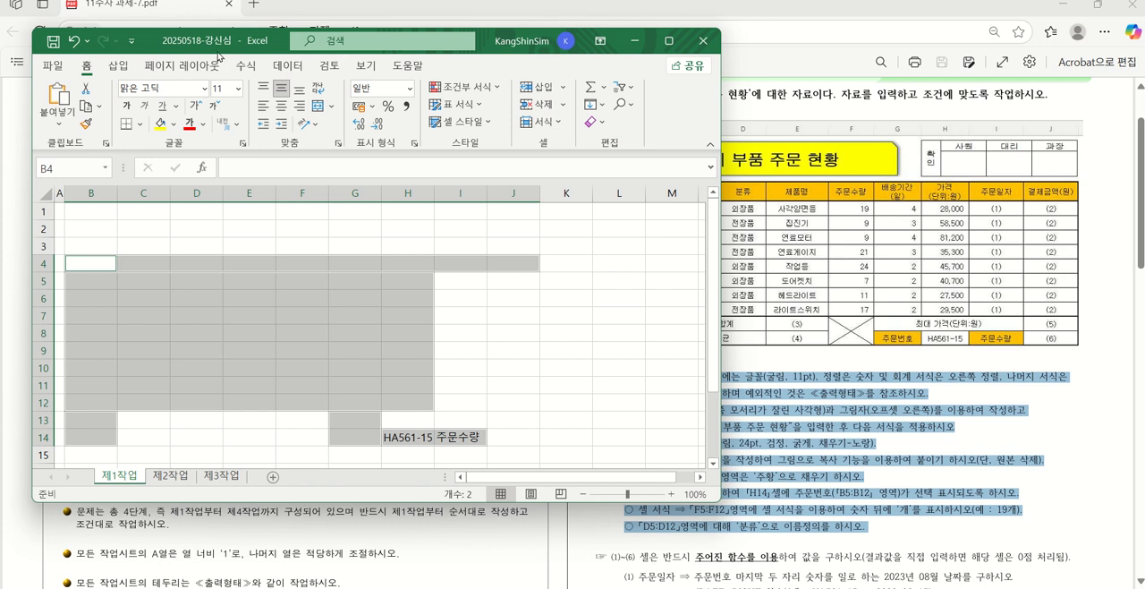
Move the workbook window to uncover the PDF table's header row, and enter 주문번호 in B4 and 주문처 in C4
left_click_drag(220, 43, 540, 222)
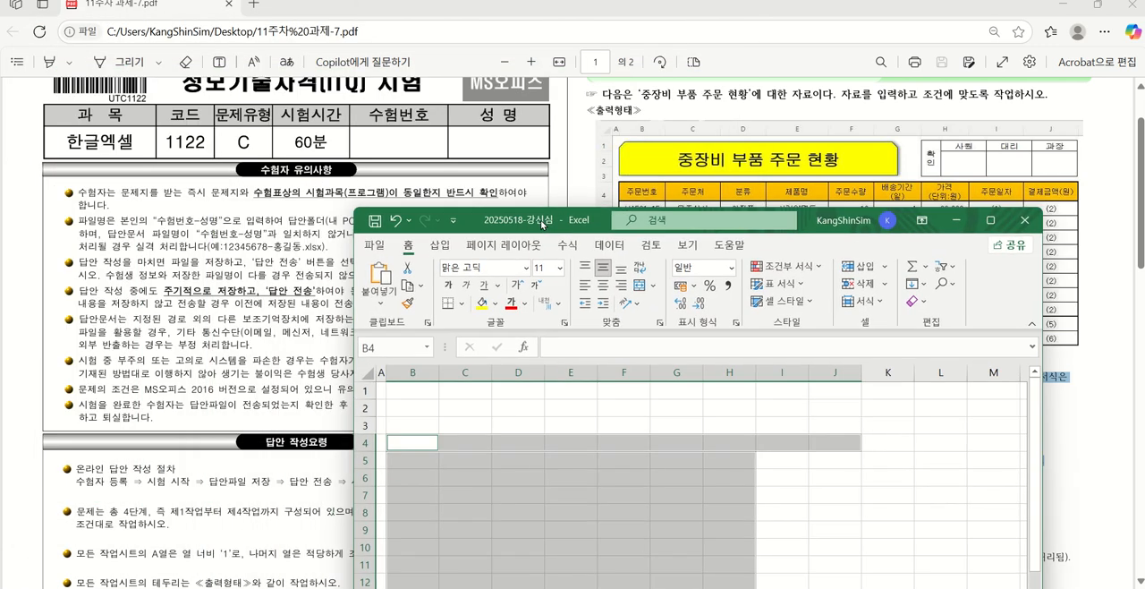
type("주문")
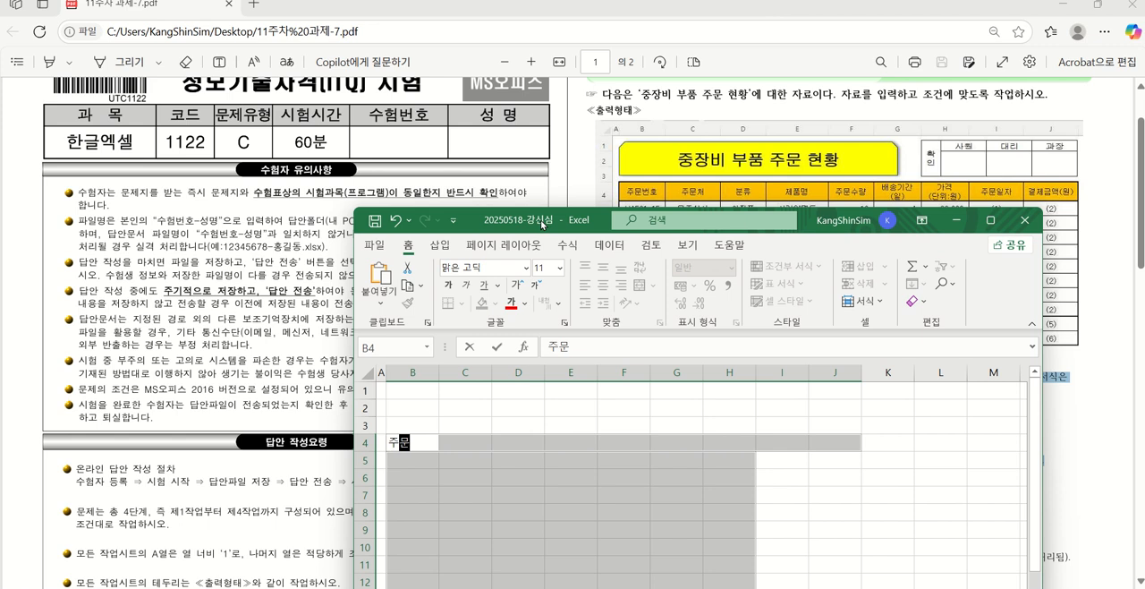
type("벙호")
key("Tab")
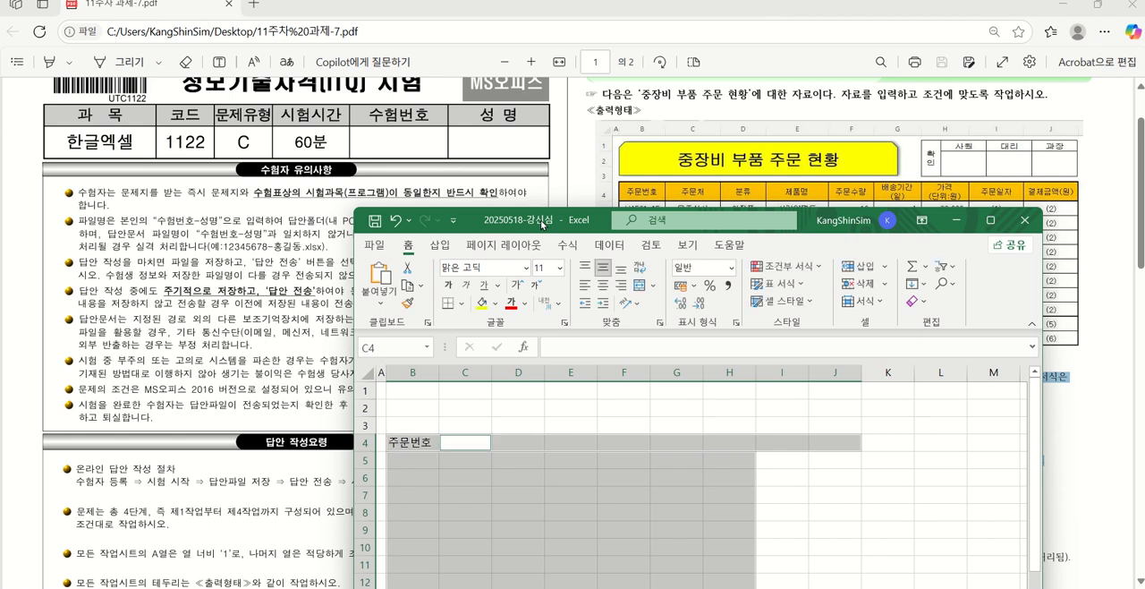
type("주문처")
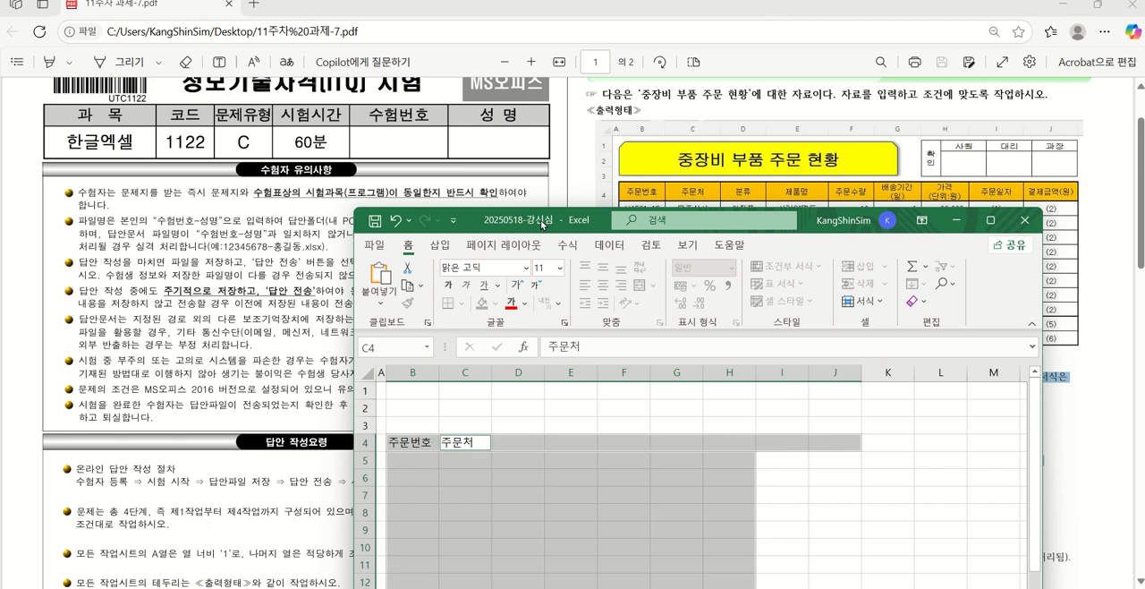
key("Tab")
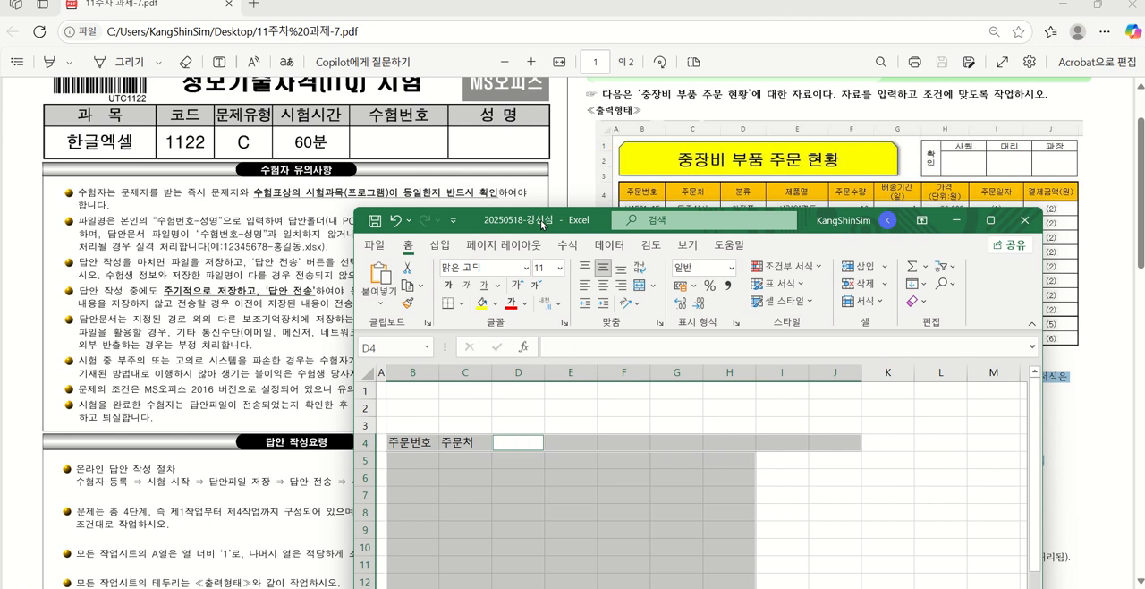
Enter 분류 as the header in D4, correcting any stray character
type("분류ㅠ")
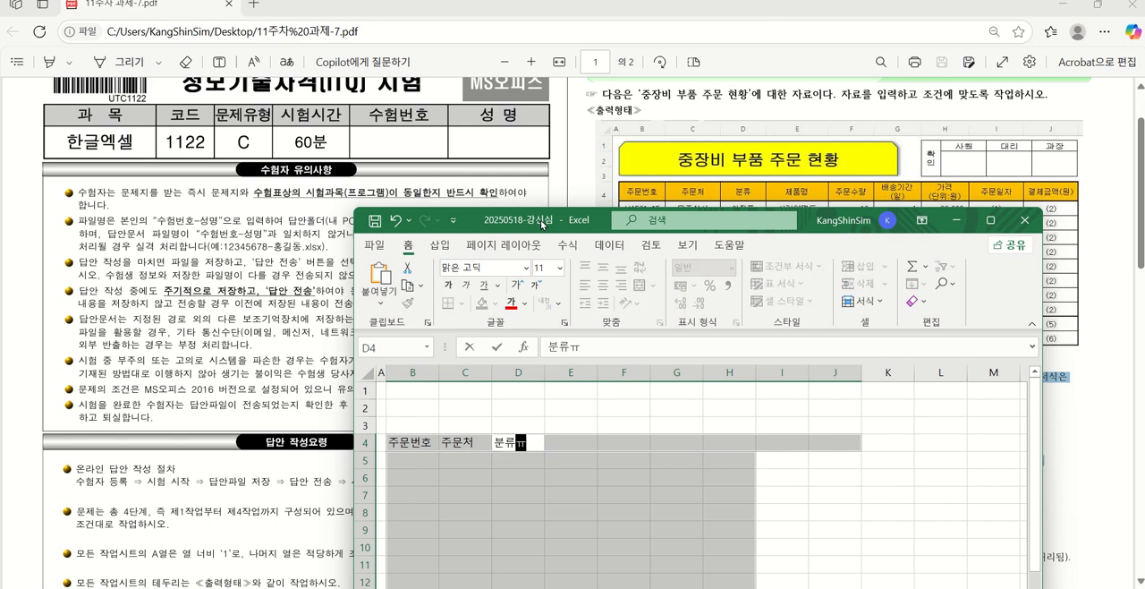
key("Tab")
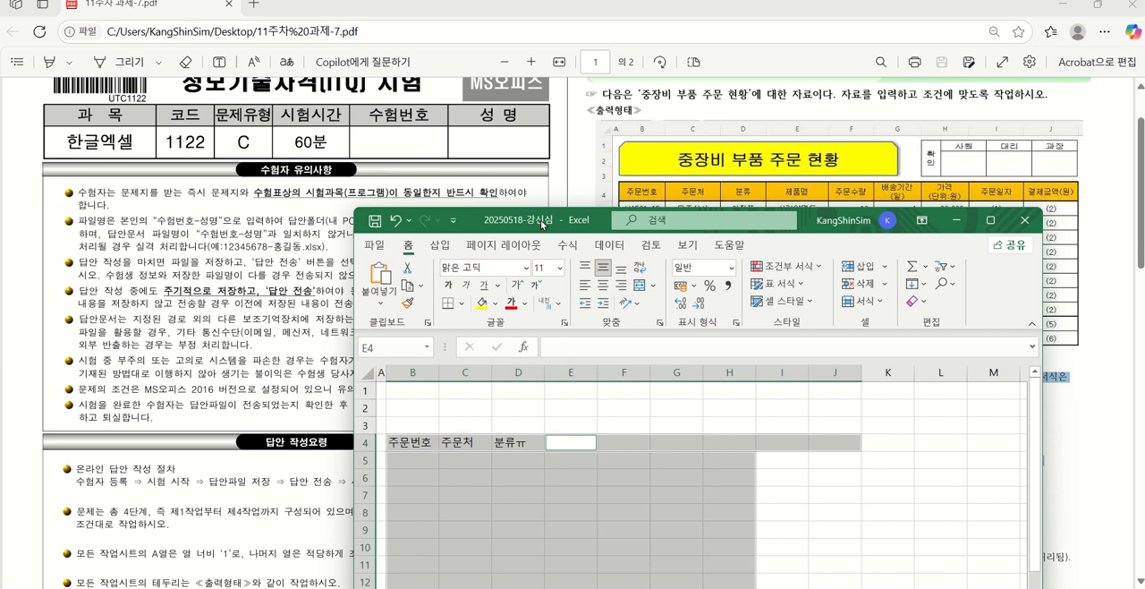
key("Left")
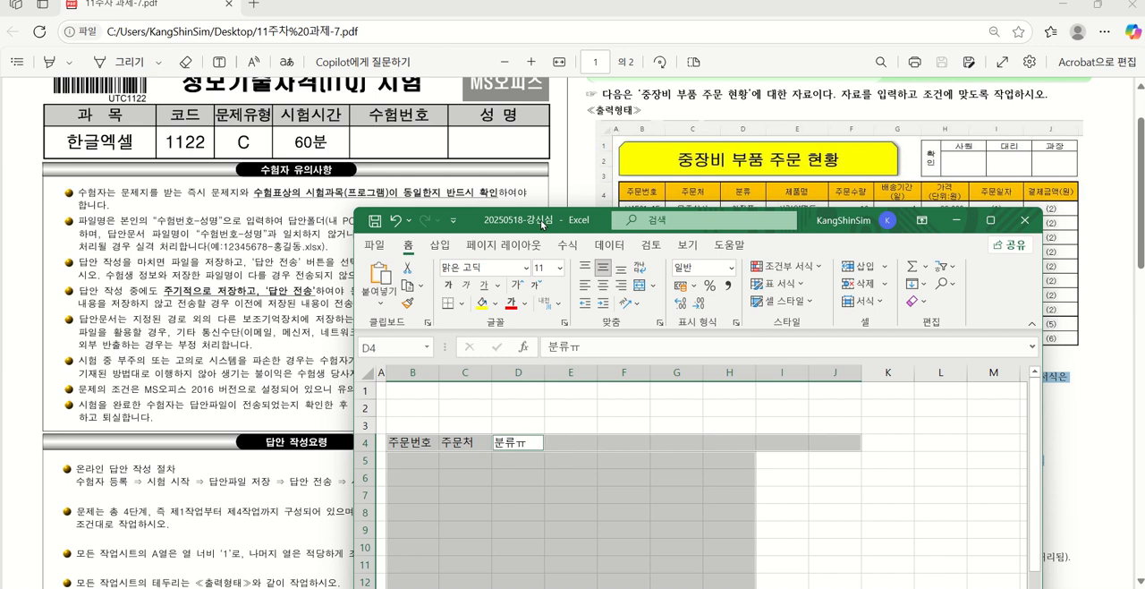
key("F2")
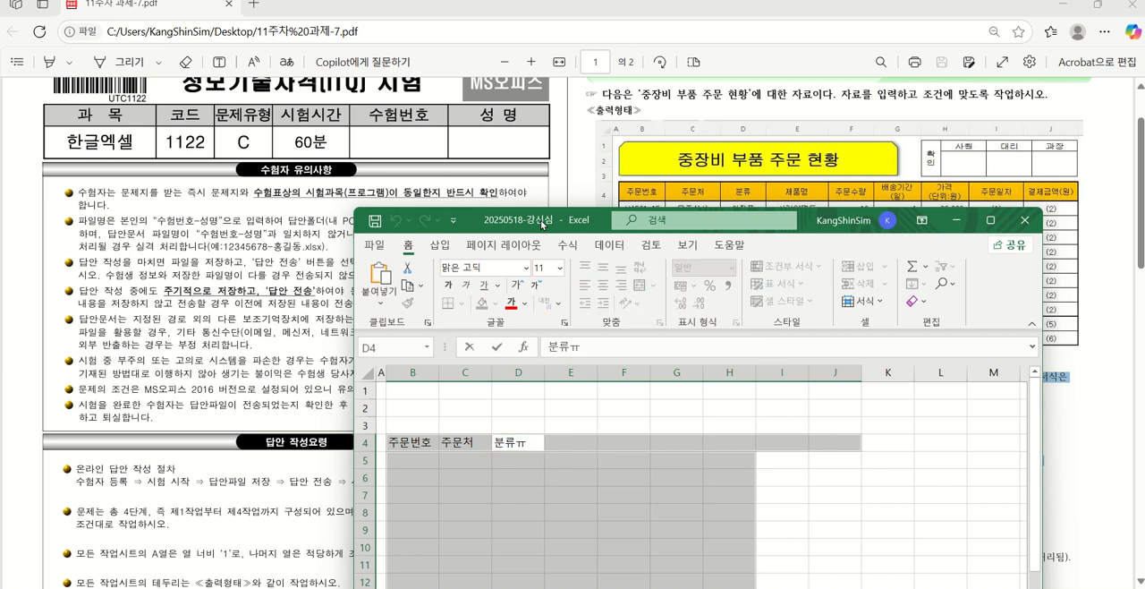
key("BackSpace")
key("Tab")
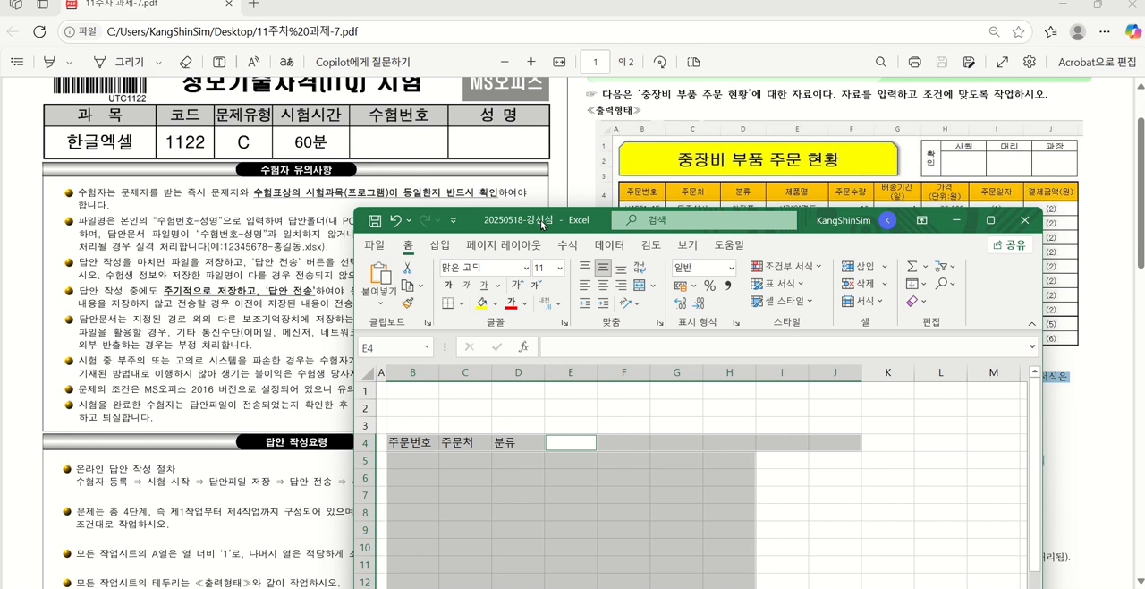
Enter the headers 제품명 in E4 and 주문수량 in F4
type("제품")
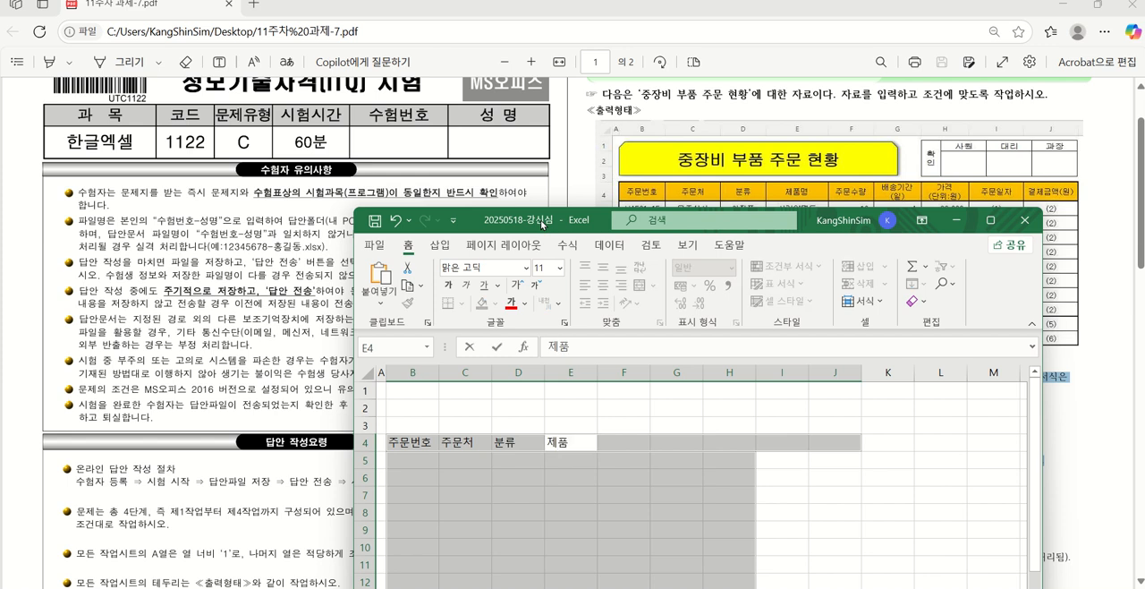
type("명")
key("Tab")
type("주")
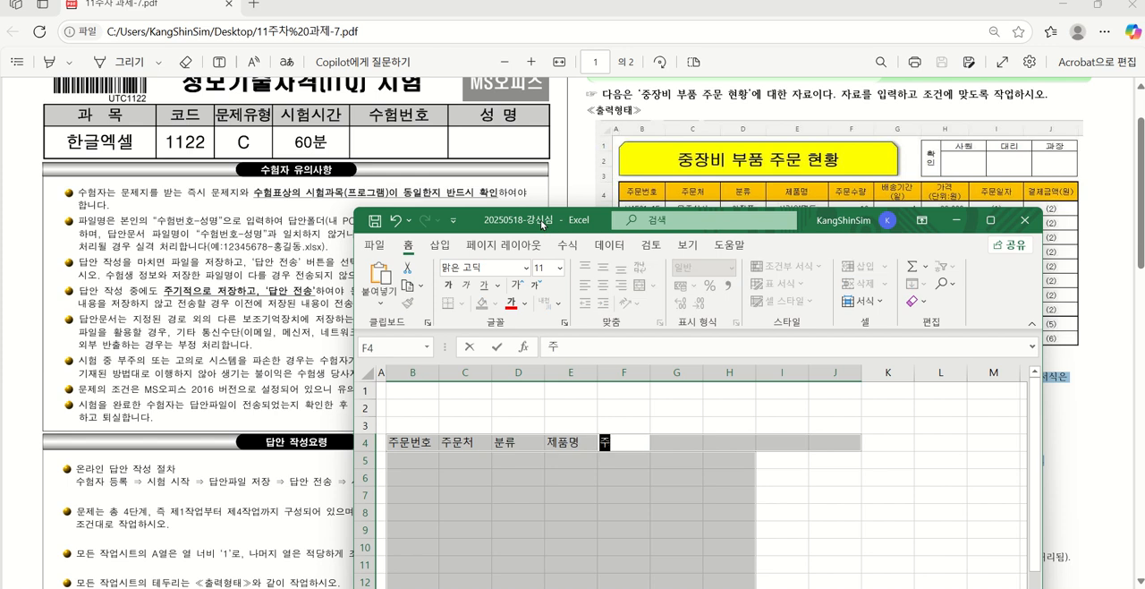
type("문수량")
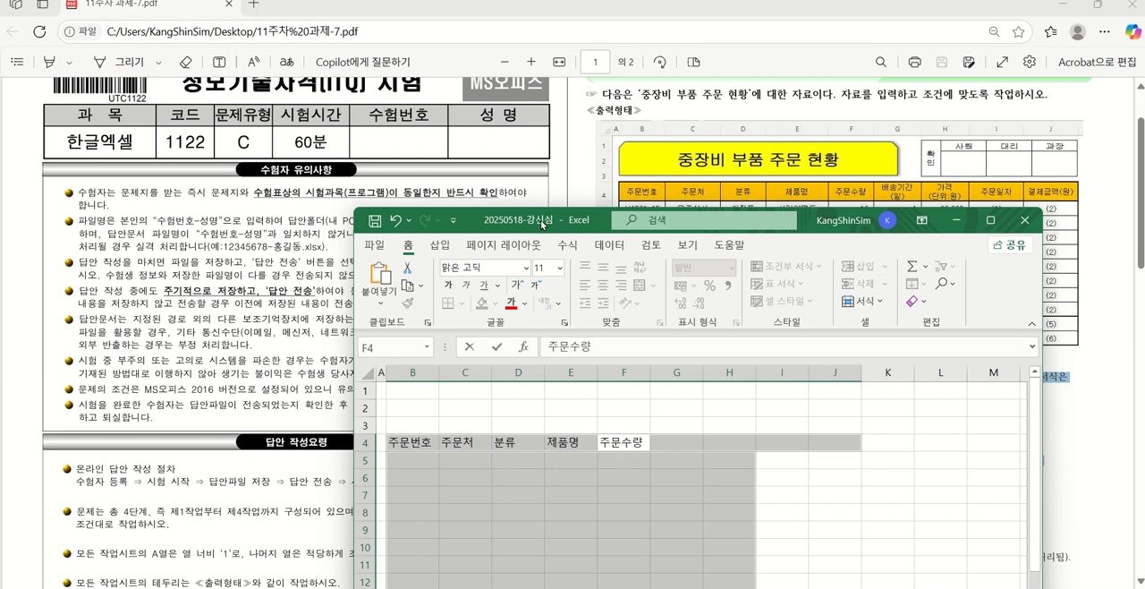
key("Tab")
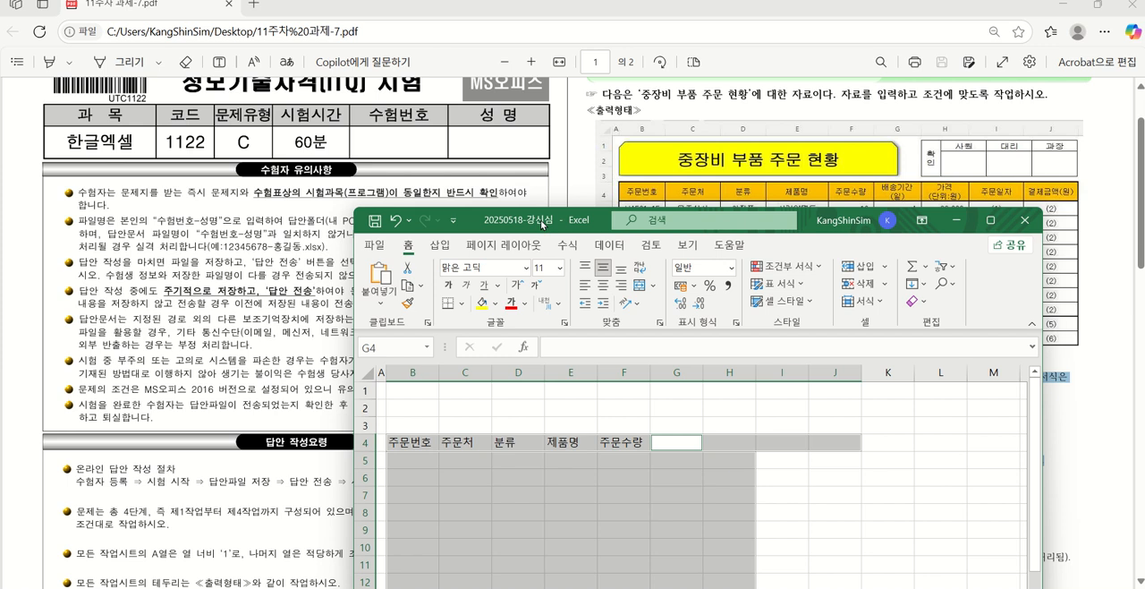
Enter the two-line header in G4 with 배송기간 on the first line and (일) on the second
type("배송기가")
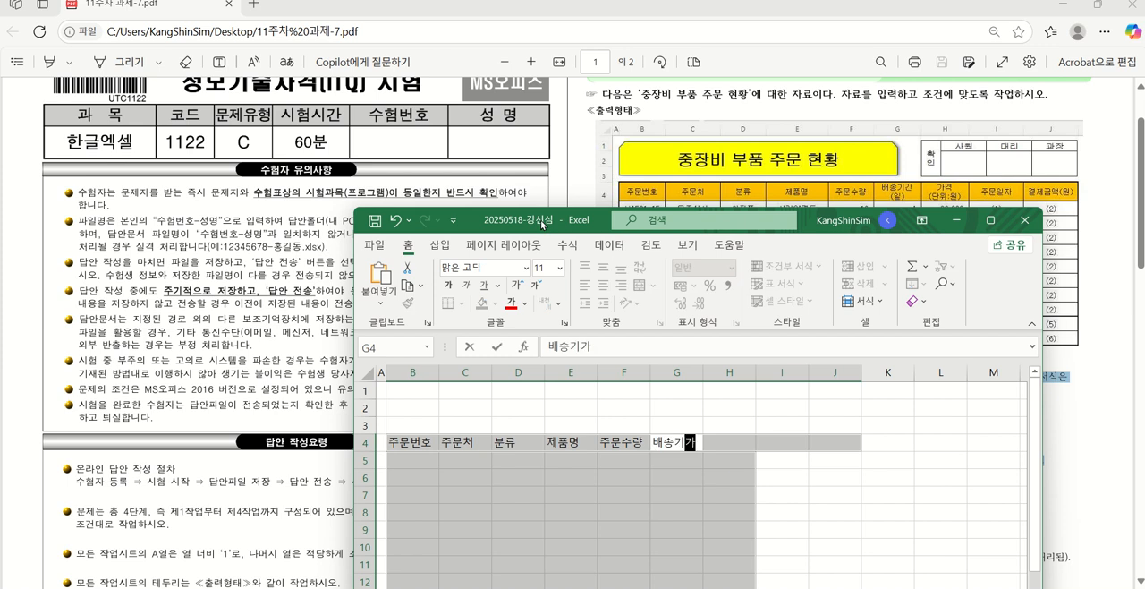
type("ㄴ")
key("Return")
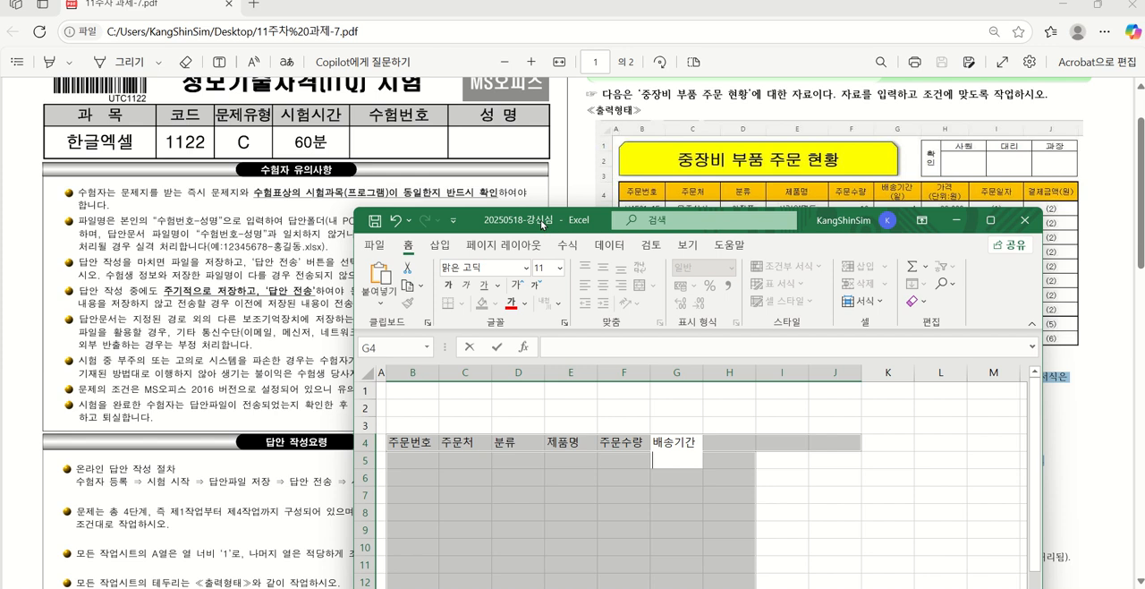
type("(일)")
key("Tab")
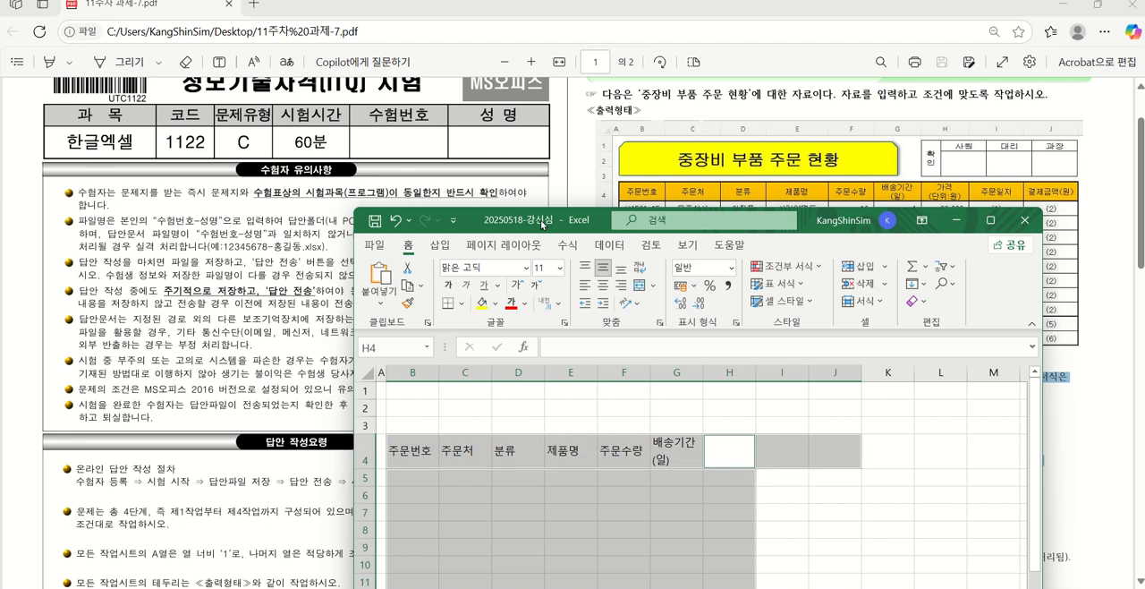
Enter the two-line header in H4 with 가격 on the first line and (단위:원) on the second
type("가격")
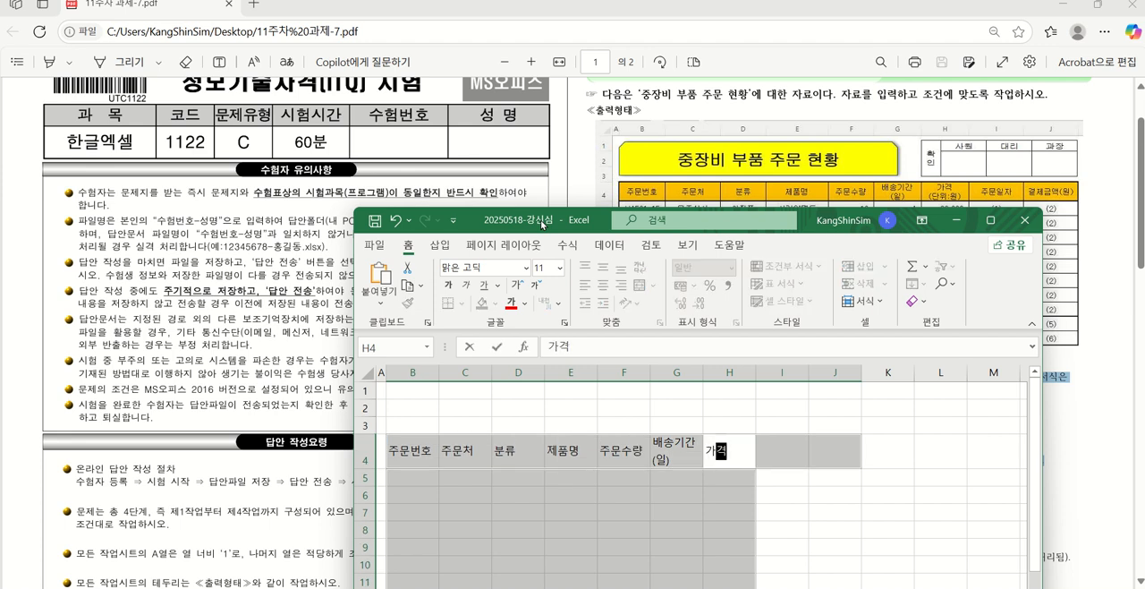
key("alt+Return")
type("(ㄷ단위:")
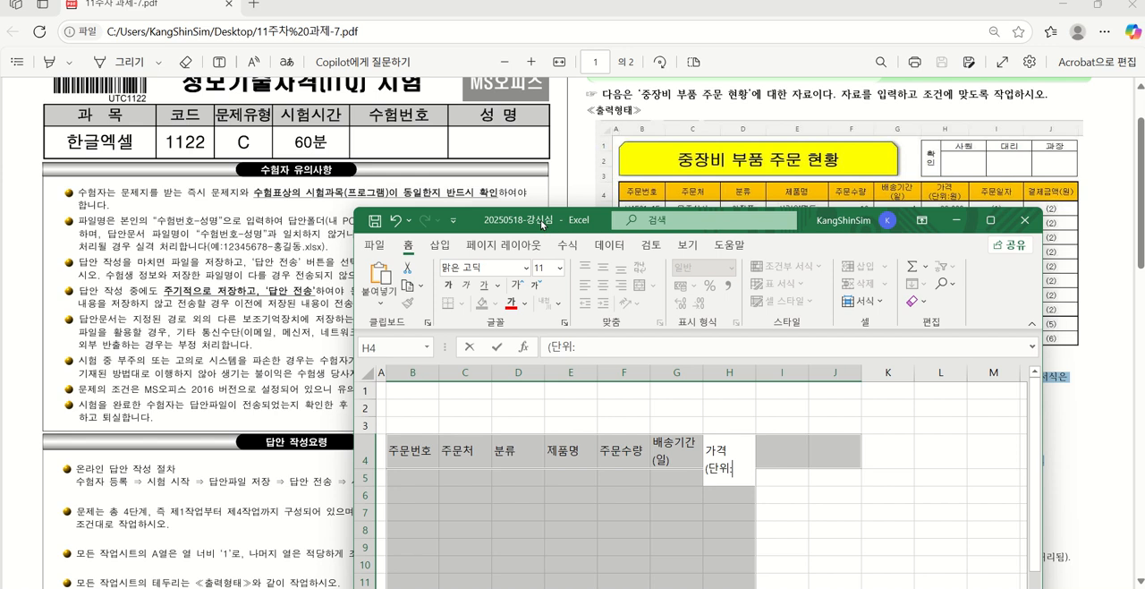
type("원)")
key("Tab")
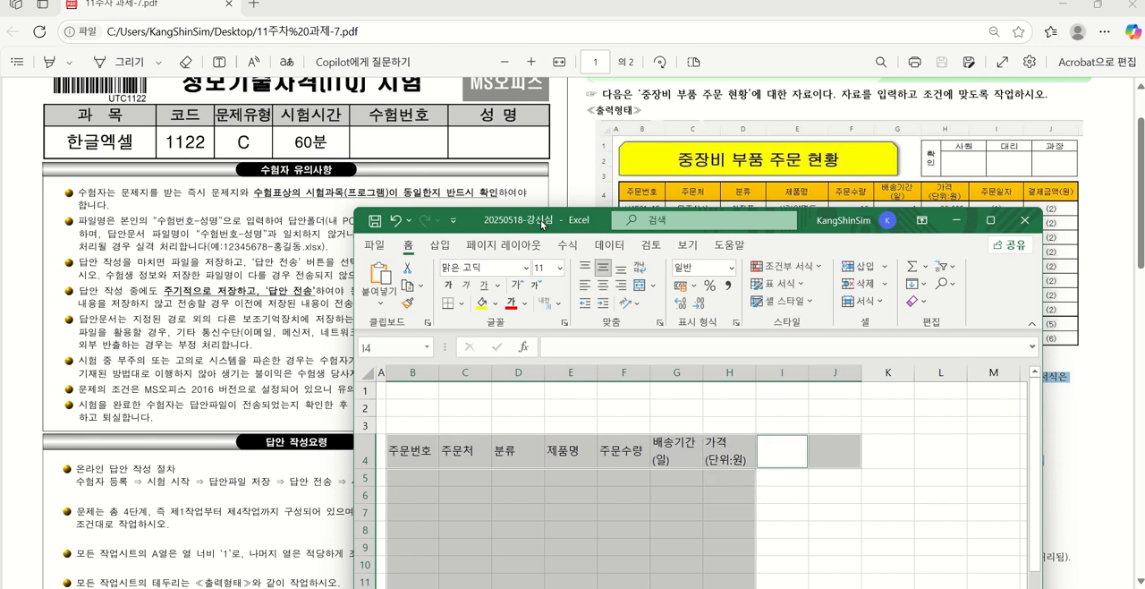
Finish the header row with 주문일자 in I4 and 결제금액(원) in J4
type("주문일자")
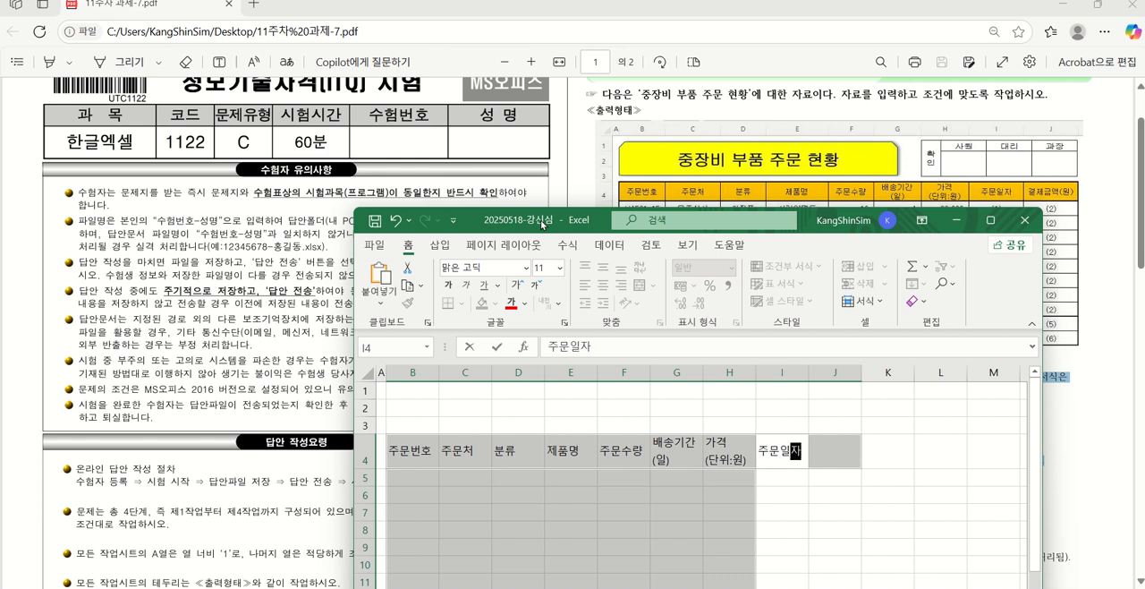
key("Tab")
type("결제금")
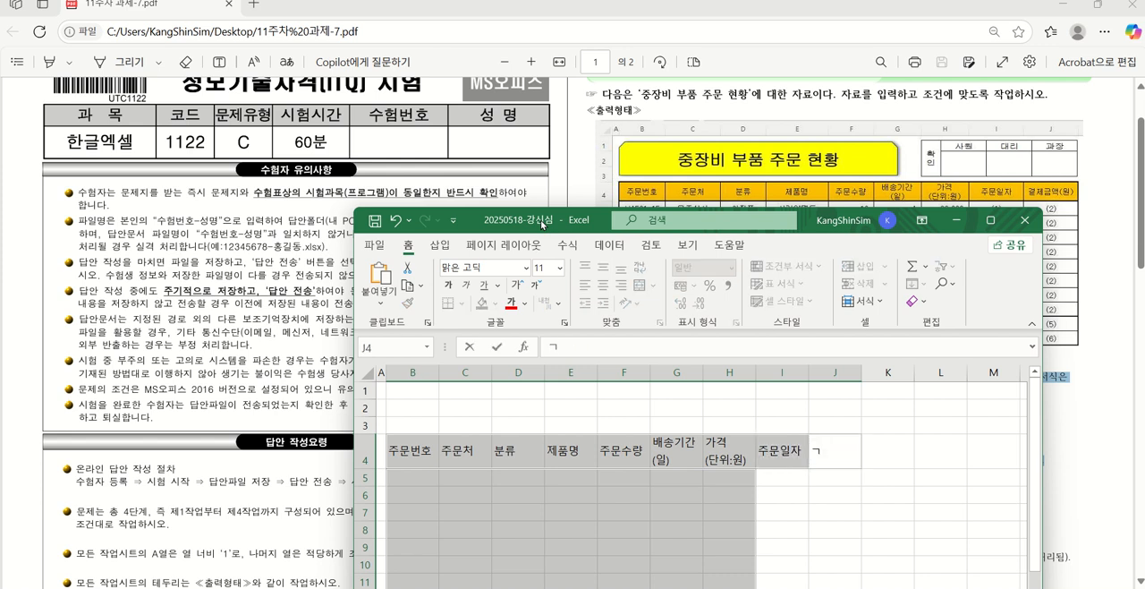
type("액(원")
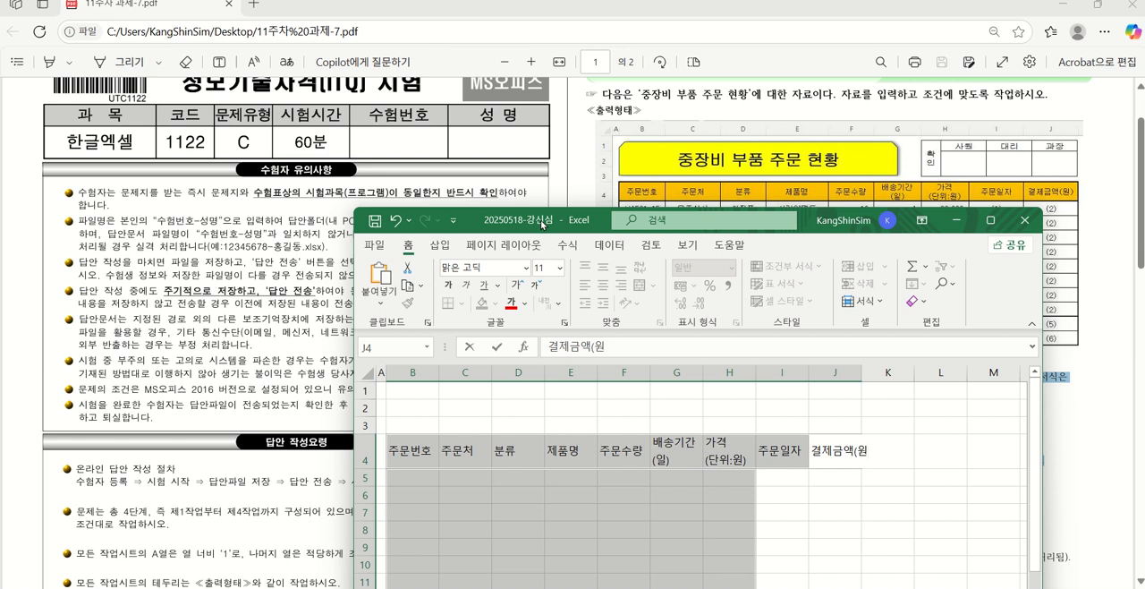
type(")")
key("Return")
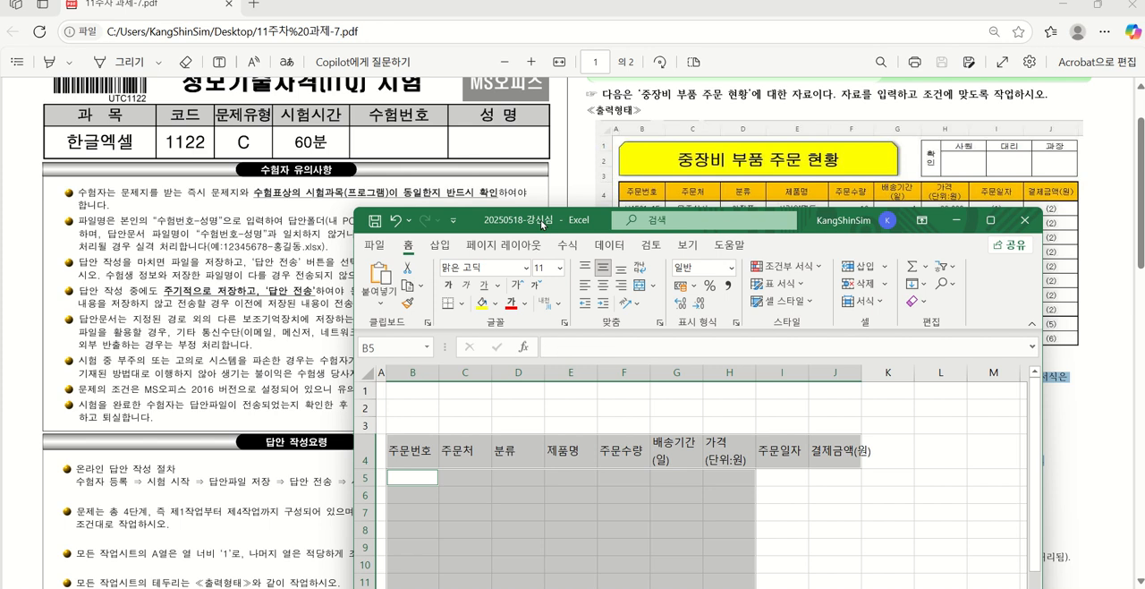
Move and narrow the workbook window so the PDF's entire output table is readable beside it
left_click_drag(541, 225, 198, 105)
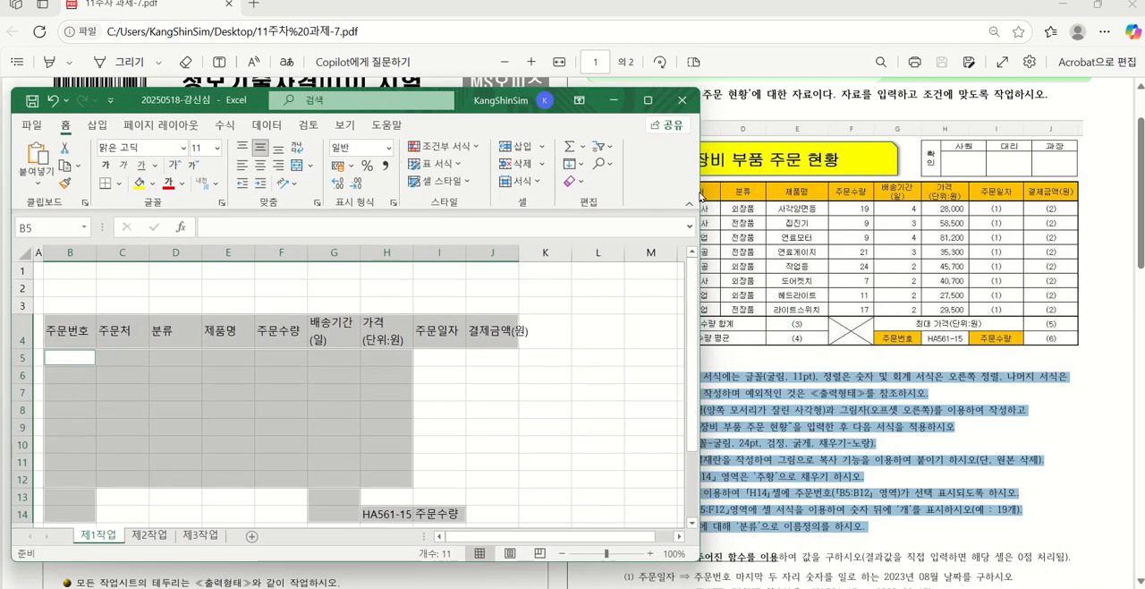
left_click_drag(700, 184, 552, 185)
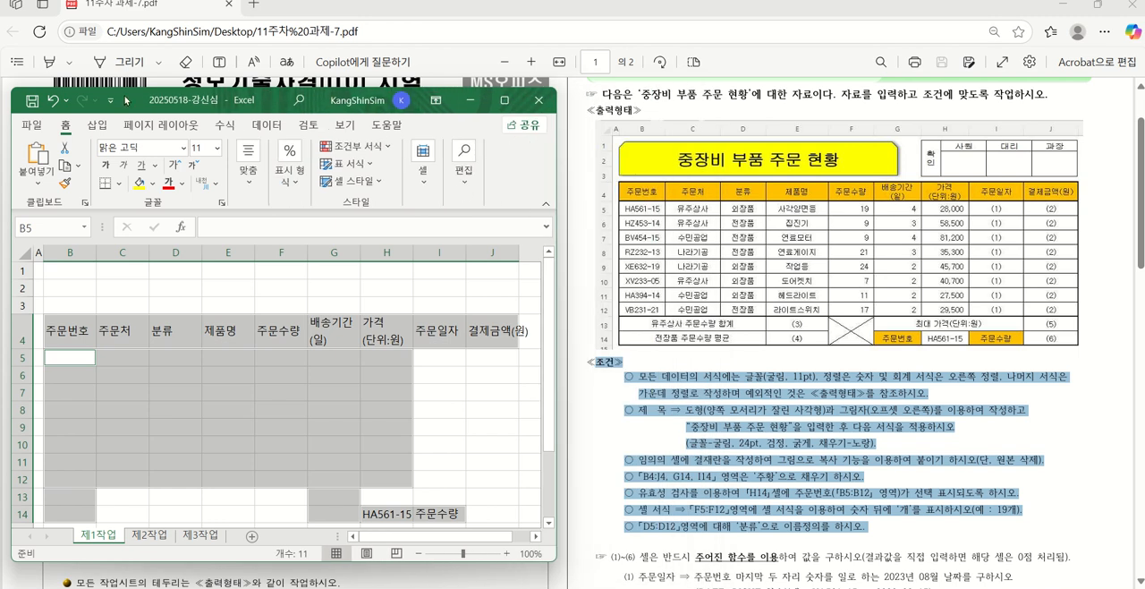
left_click_drag(127, 101, 140, 64)
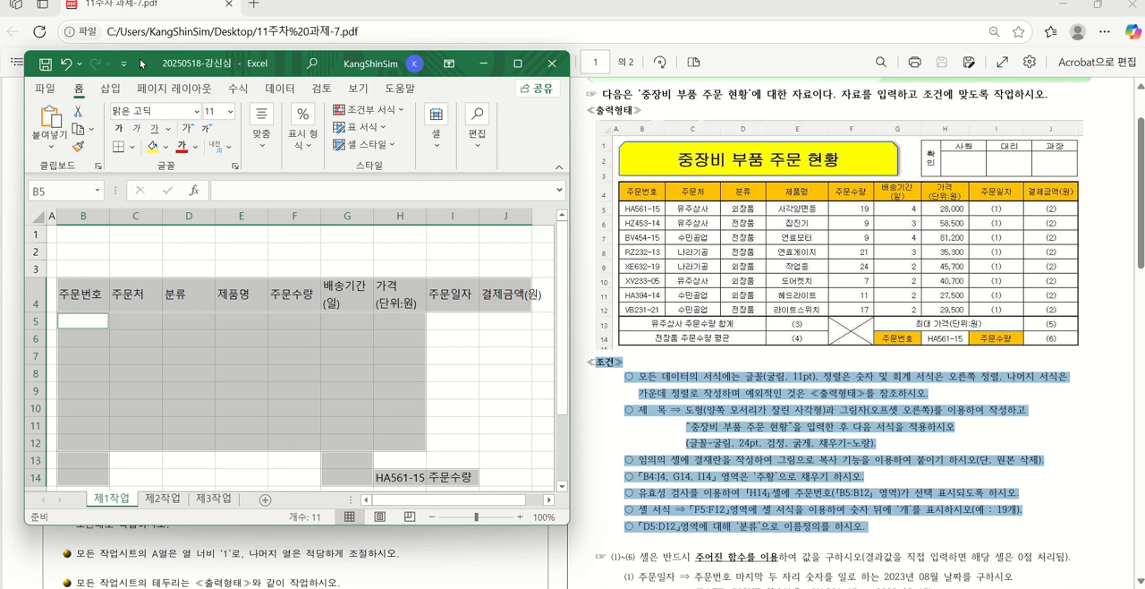
Enter the first two order numbers from the output table in B5 and B6
type("H")
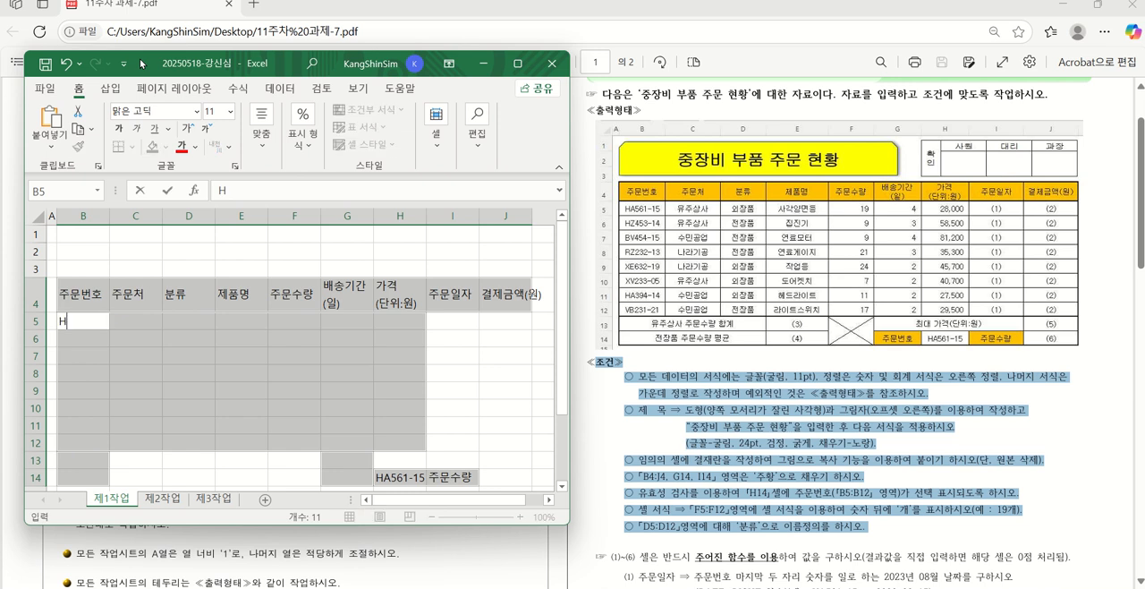
type("A561-15")
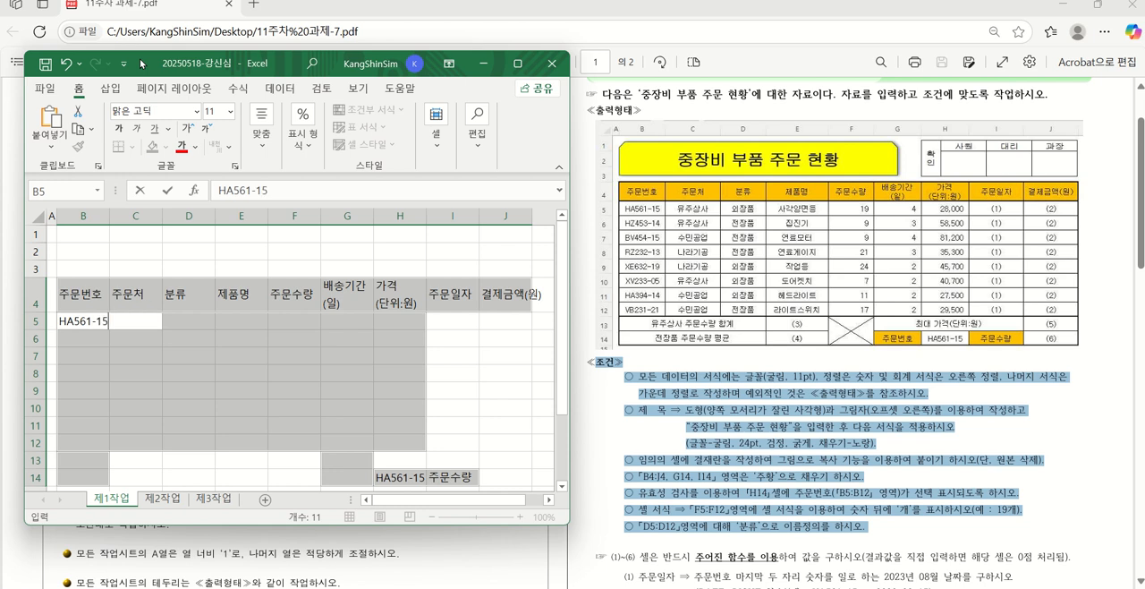
key("Return")
type("HZ")
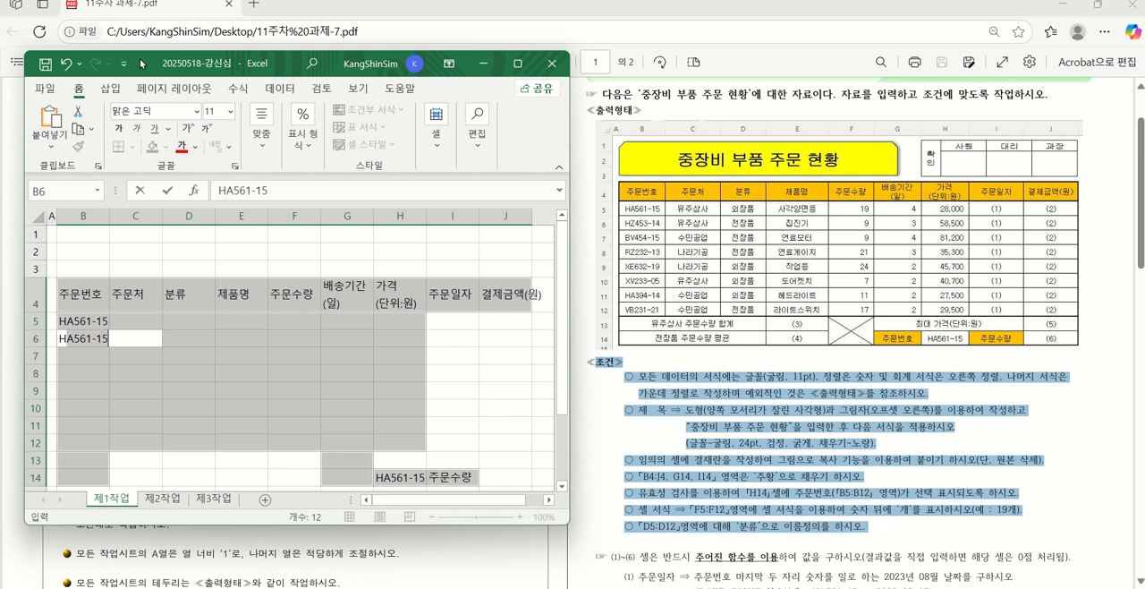
type("45")
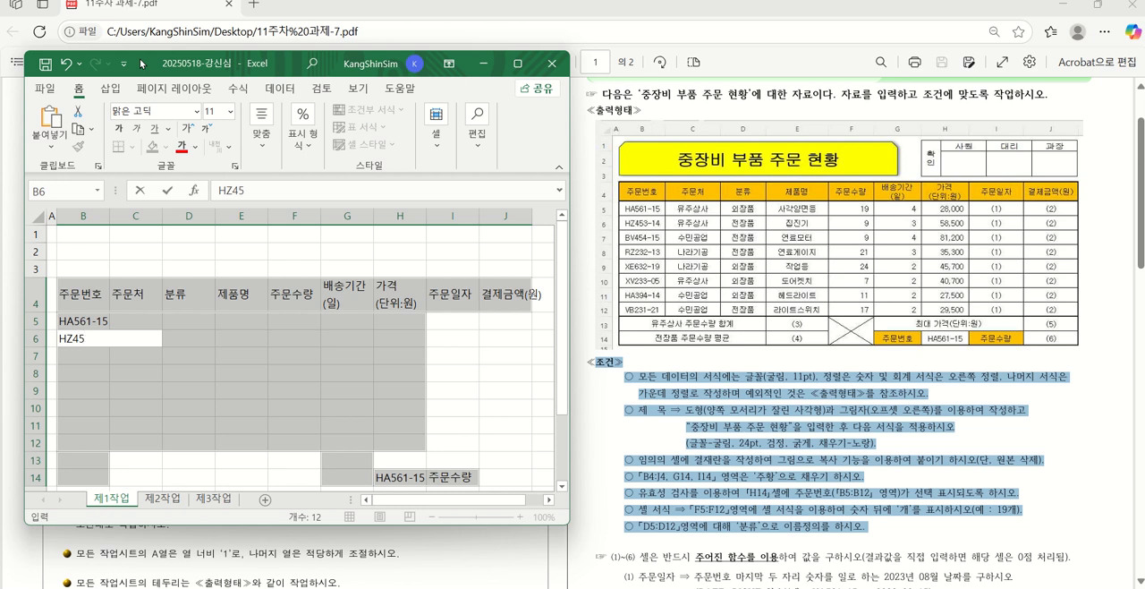
type("3-14")
key("Return")
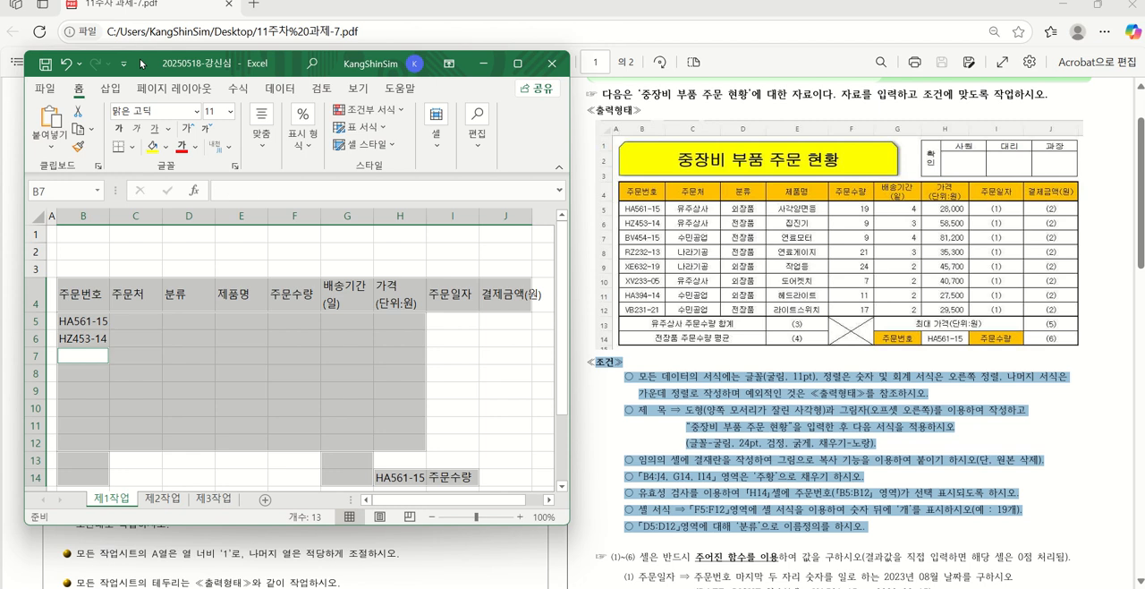
Enter the third order number from the output table in B7
type("BV")
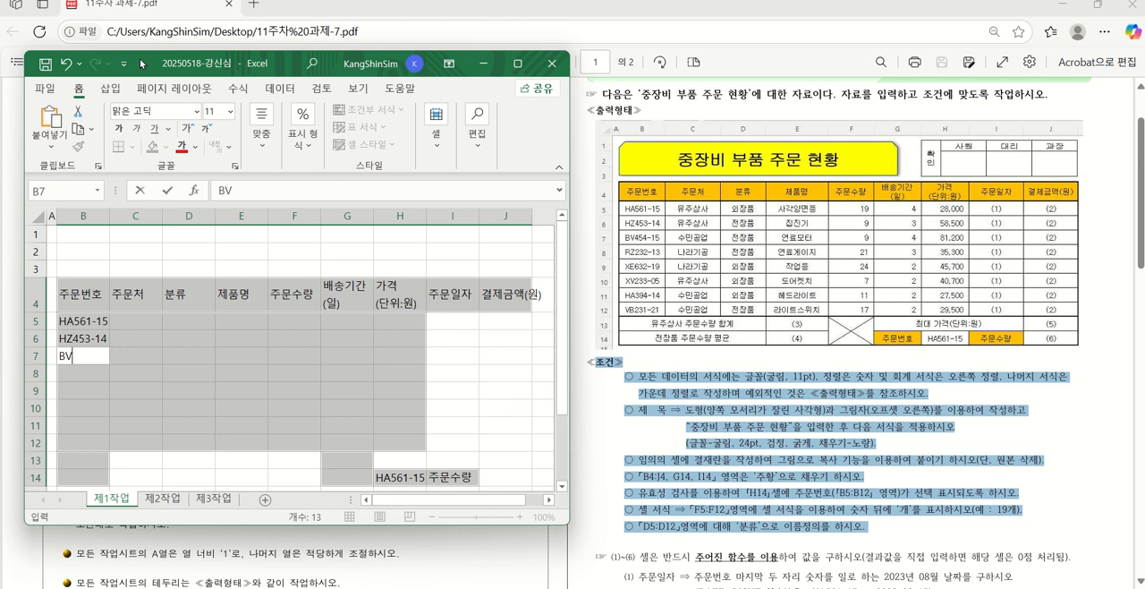
type("454")
type("-15")
key("BackSpace")
type("5")
key("Return")
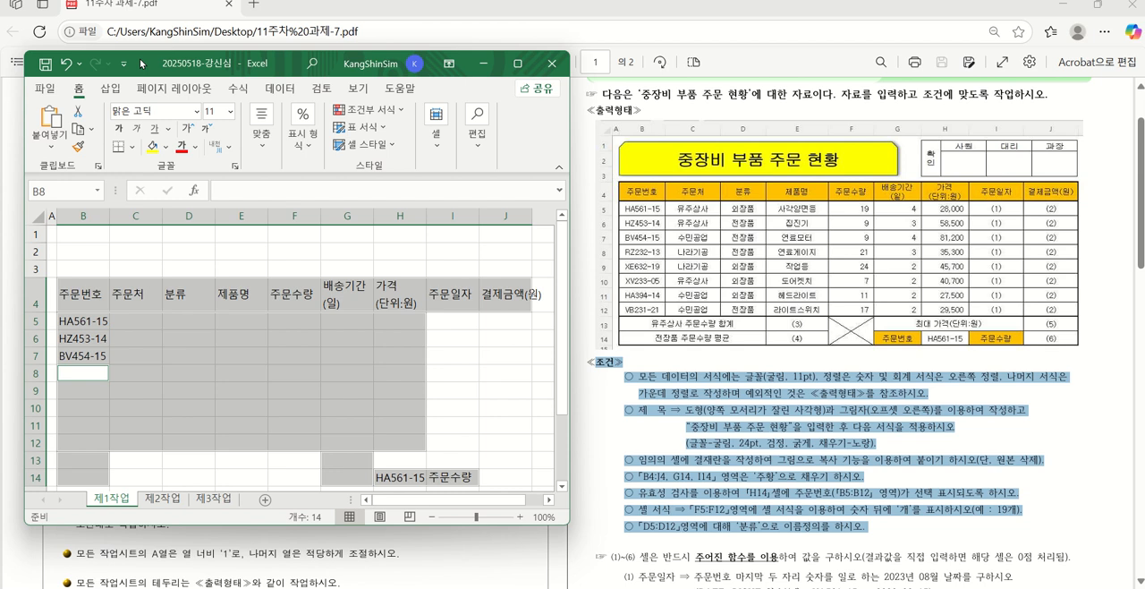
Continue the order number column by entering the codes beginning RZ in B8 and XE in B9
type("RZ23")
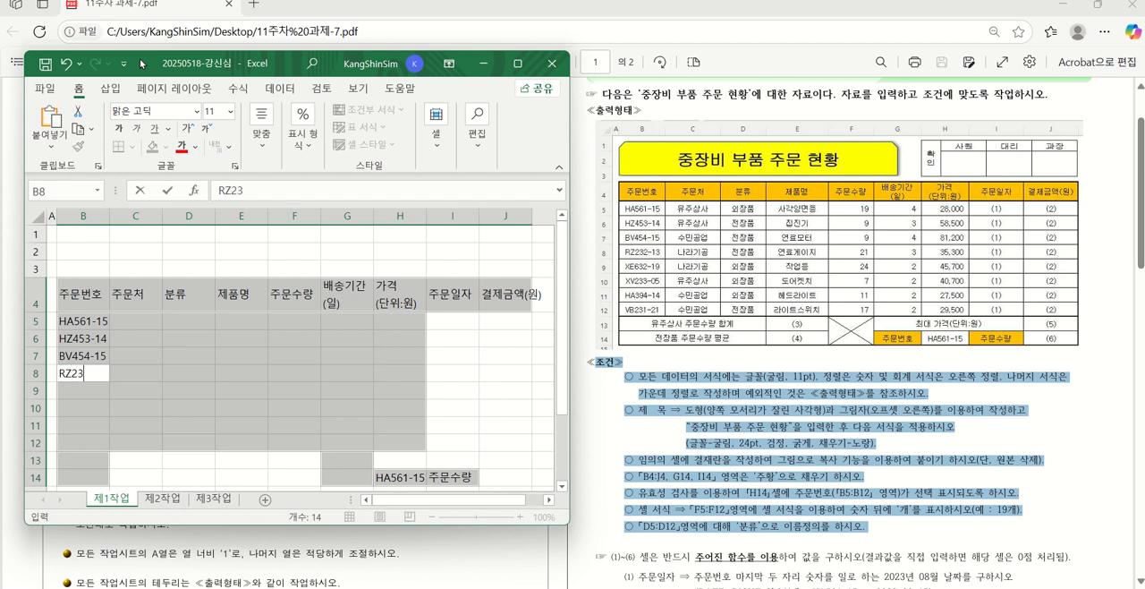
type("2-13")
key("Return")
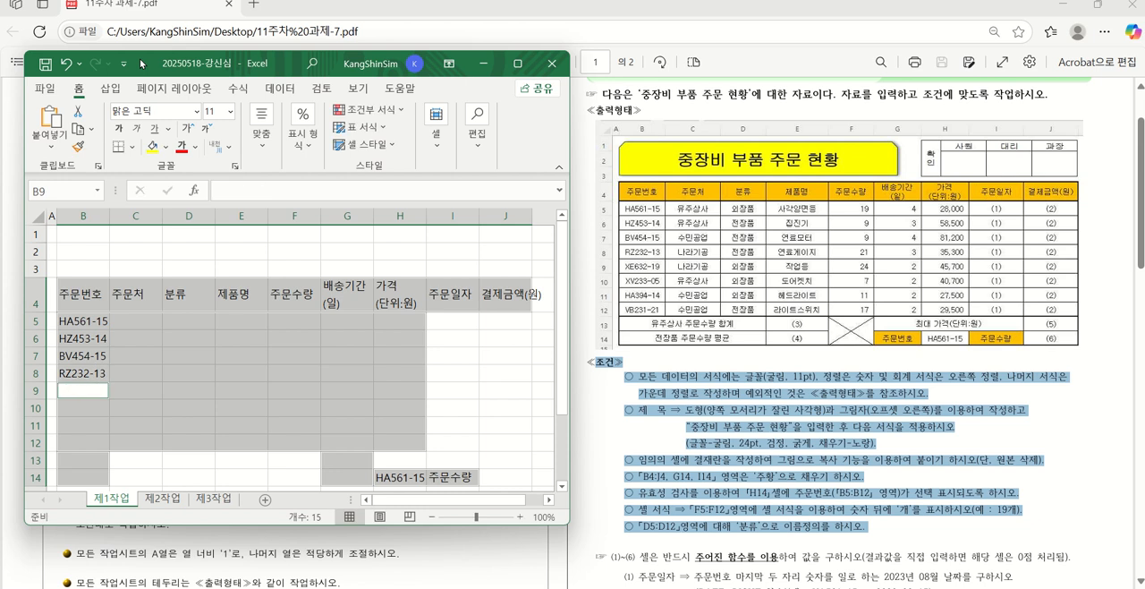
type("XE")
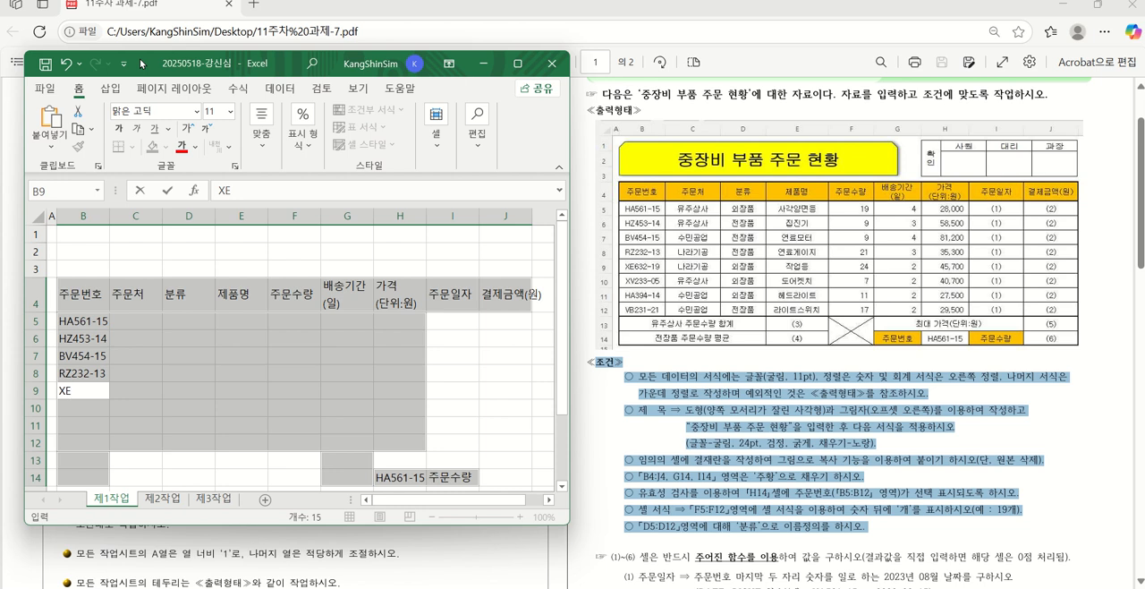
type("632-05")
key("Return")
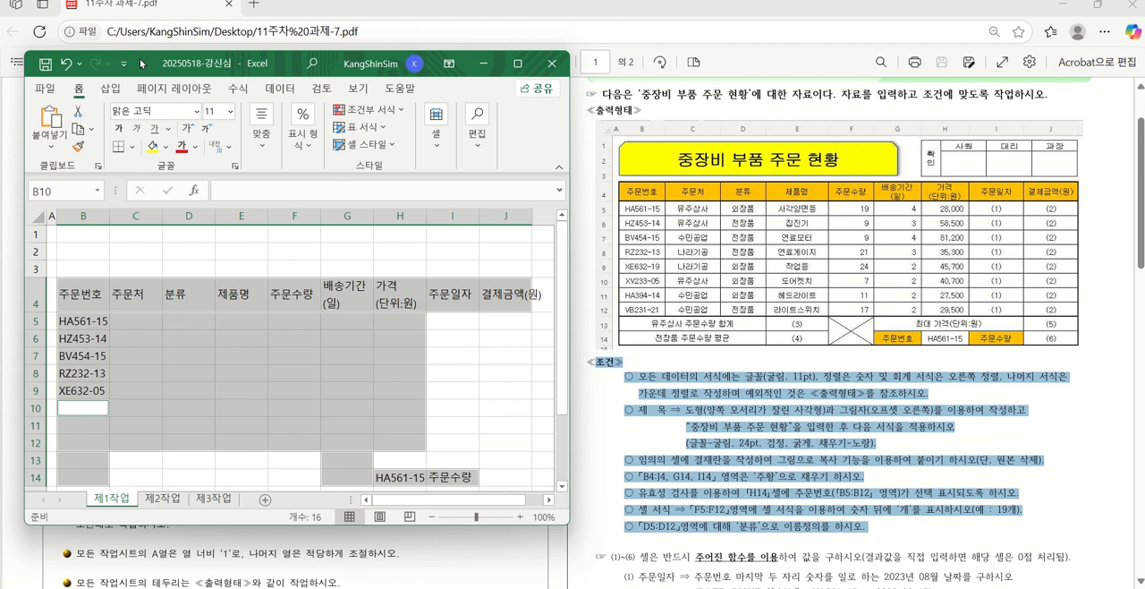
type("HA39")
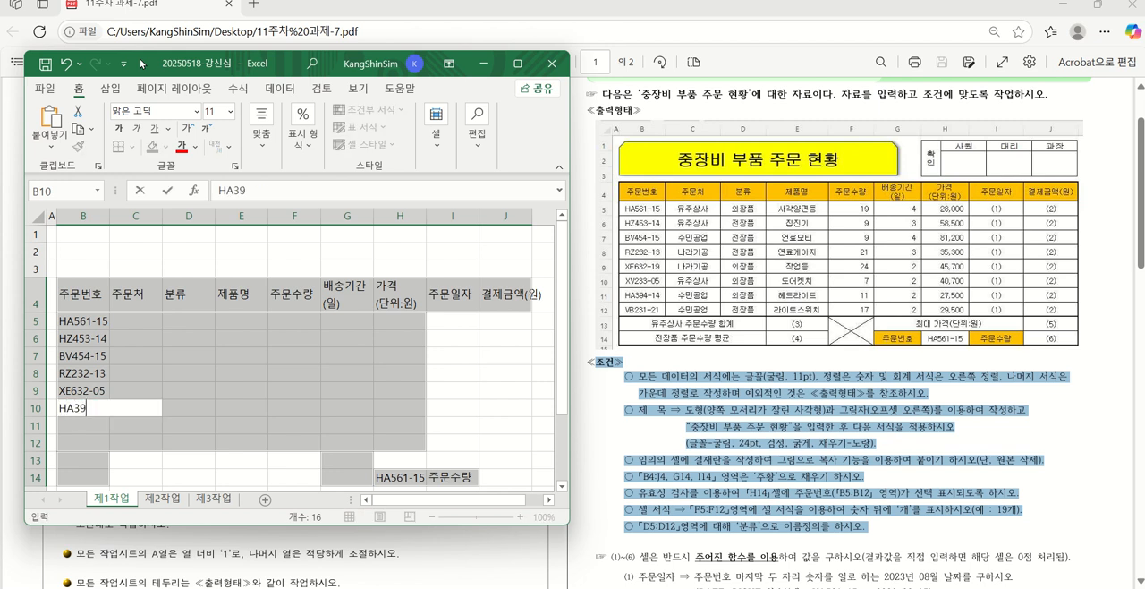
type("4-14")
key("Return")
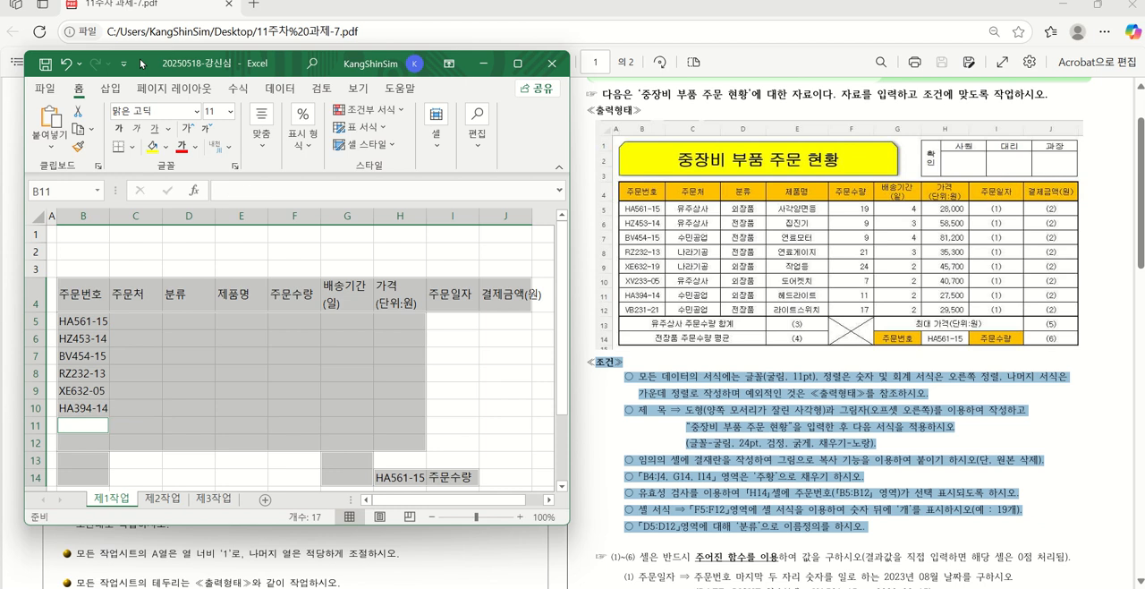
Replace the entry in B10 with the sixth order number from the output table
key("Up")
key("Up")
key("Up")
key("Up")
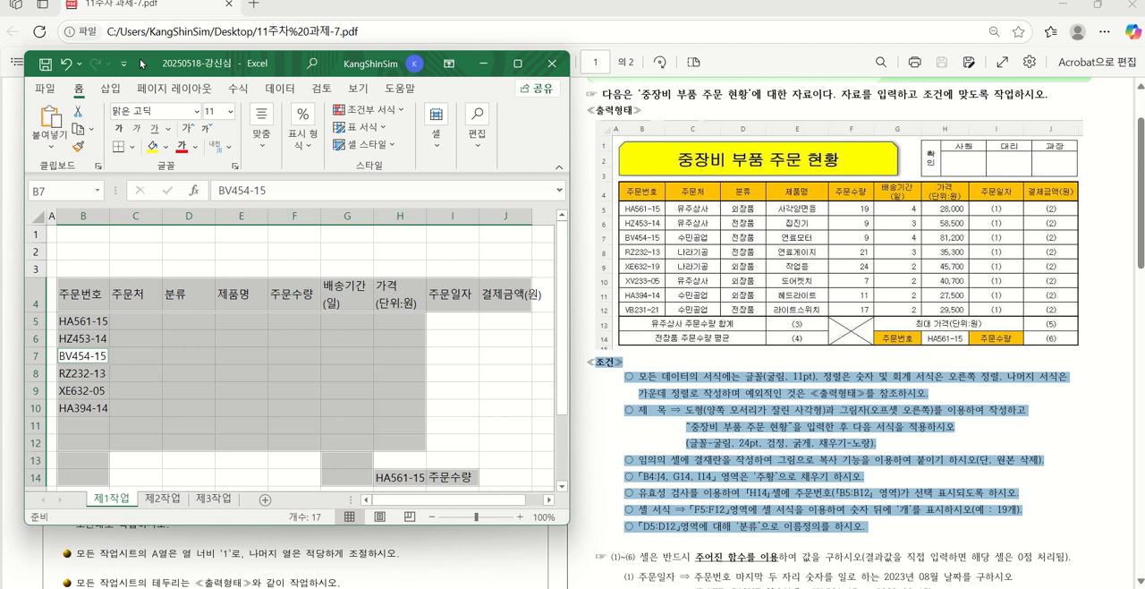
key("Down")
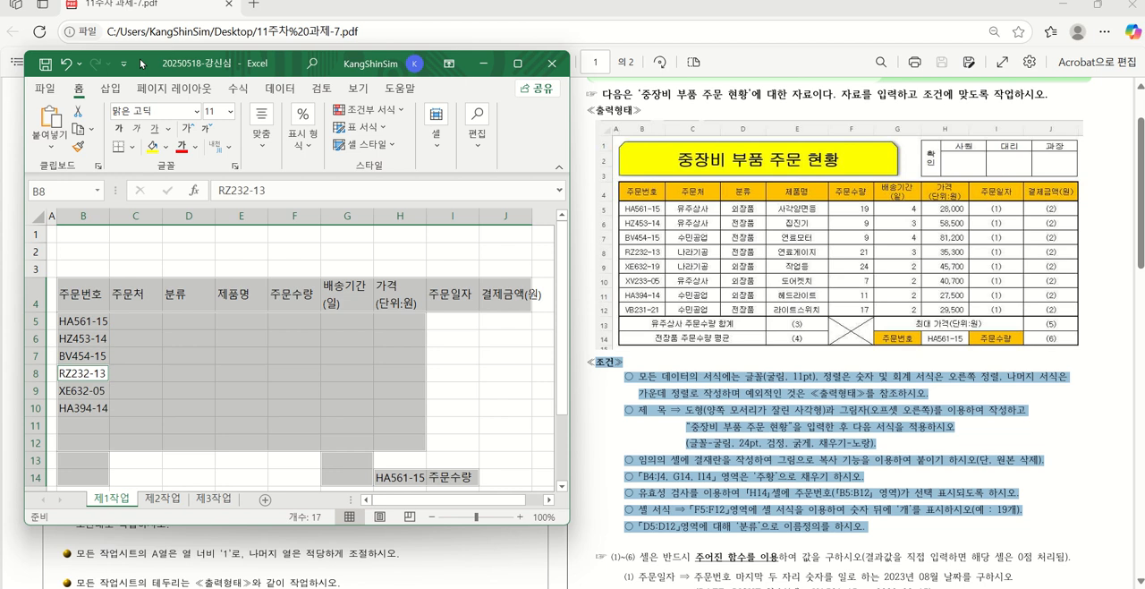
key("Down")
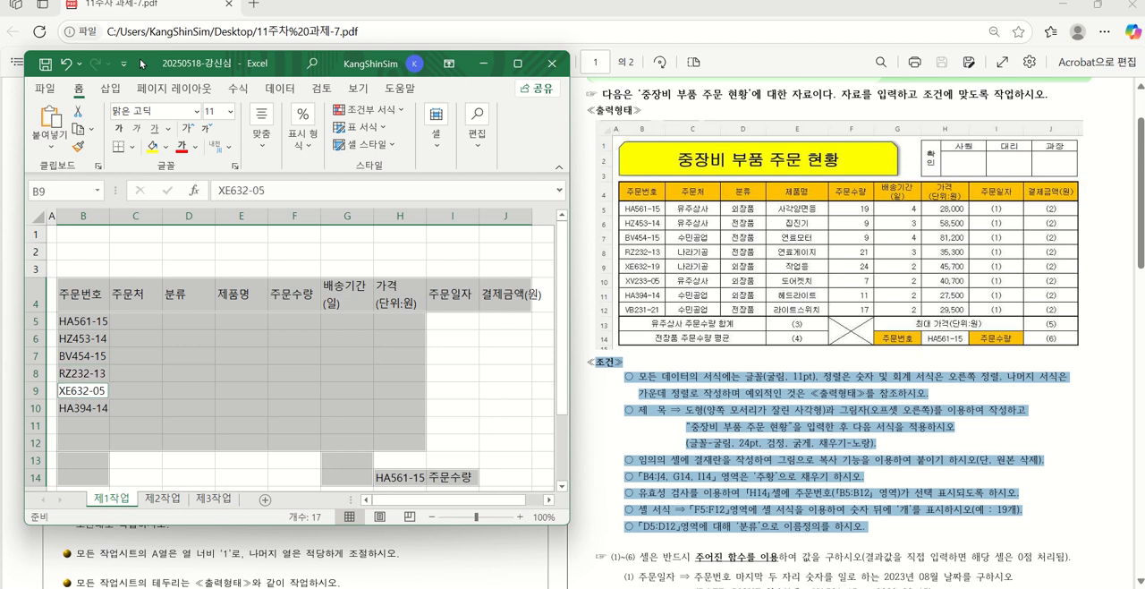
key("Down")
type("XV")
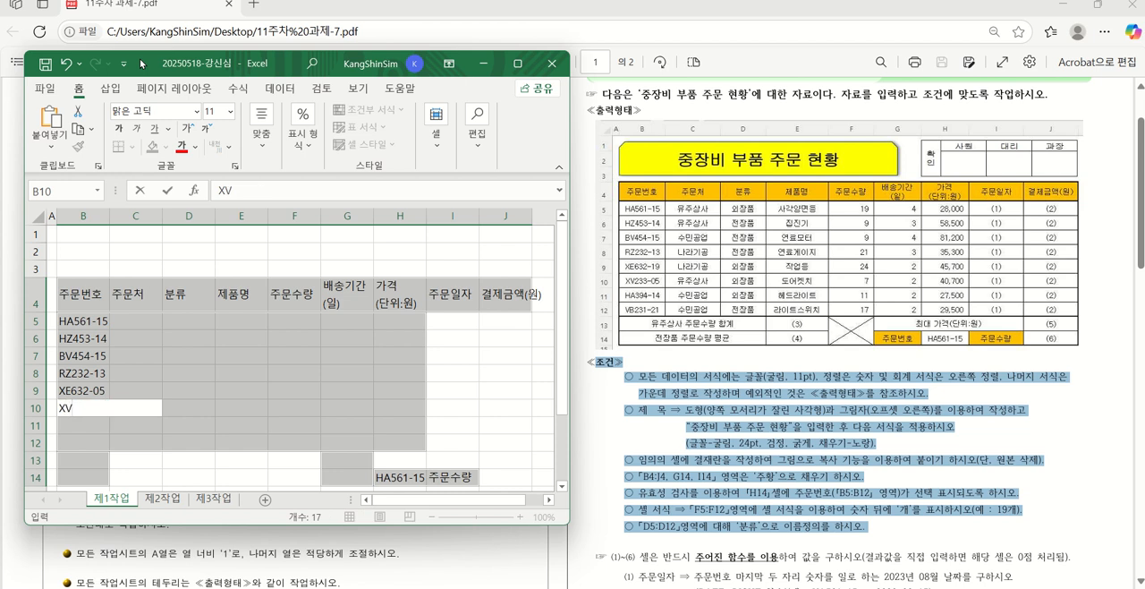
type("233-05")
key("Return")
Complete the order number column with the output table's last two order numbers in B11 and B12
type("HA")
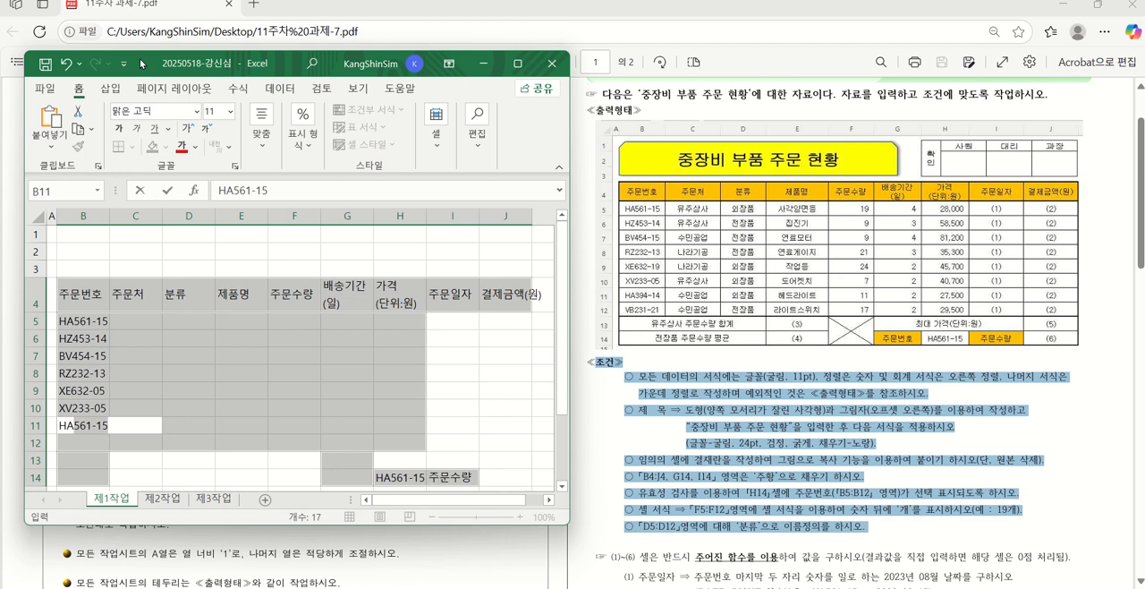
type("394-")
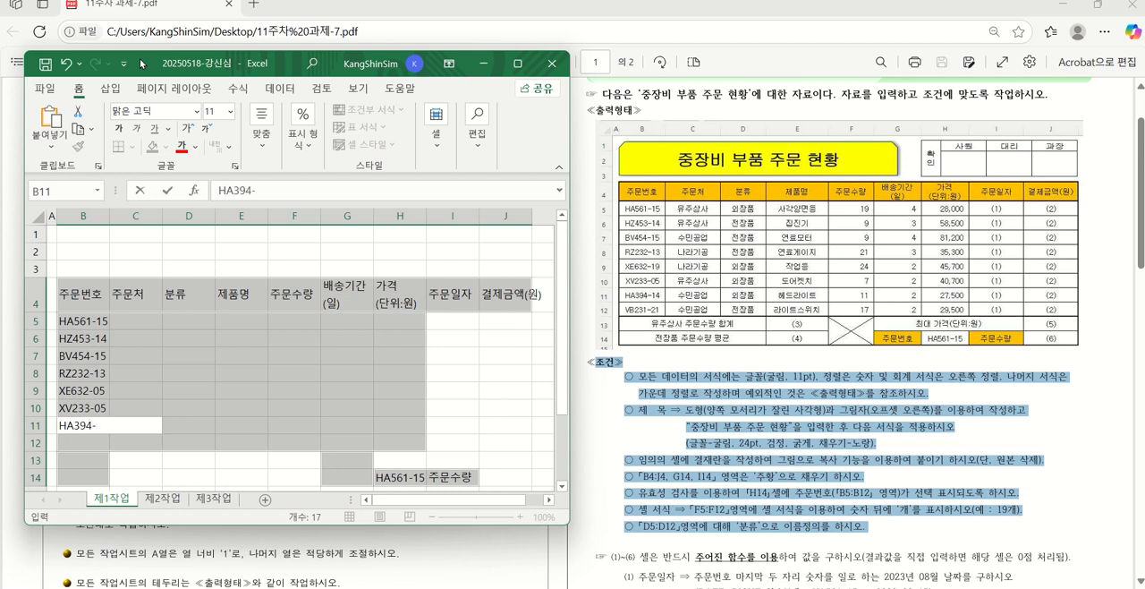
type("14")
key("Return")
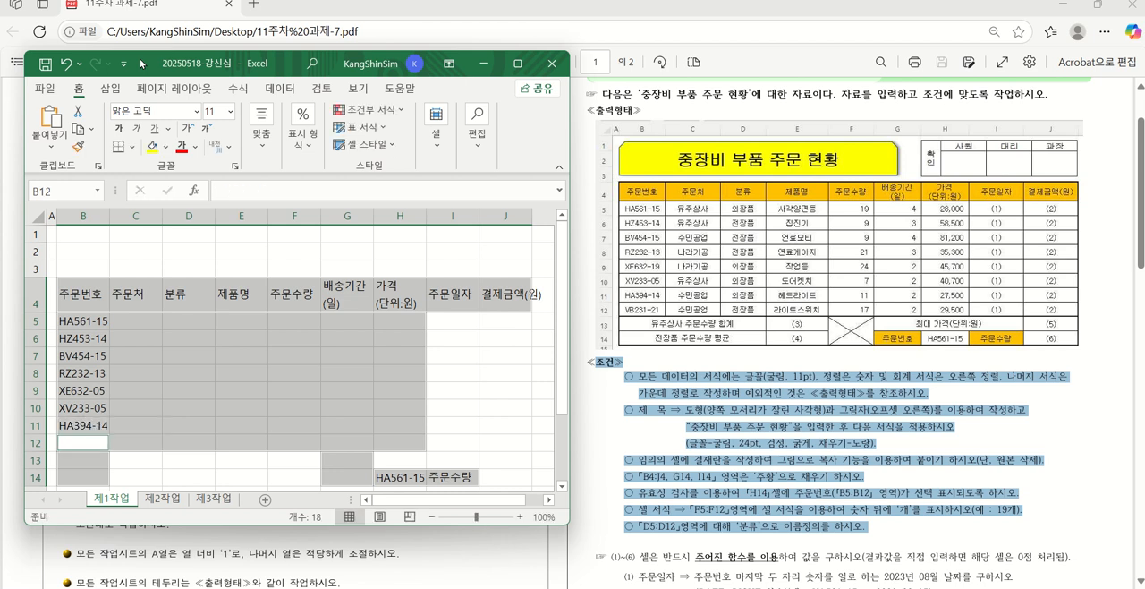
type("VB")
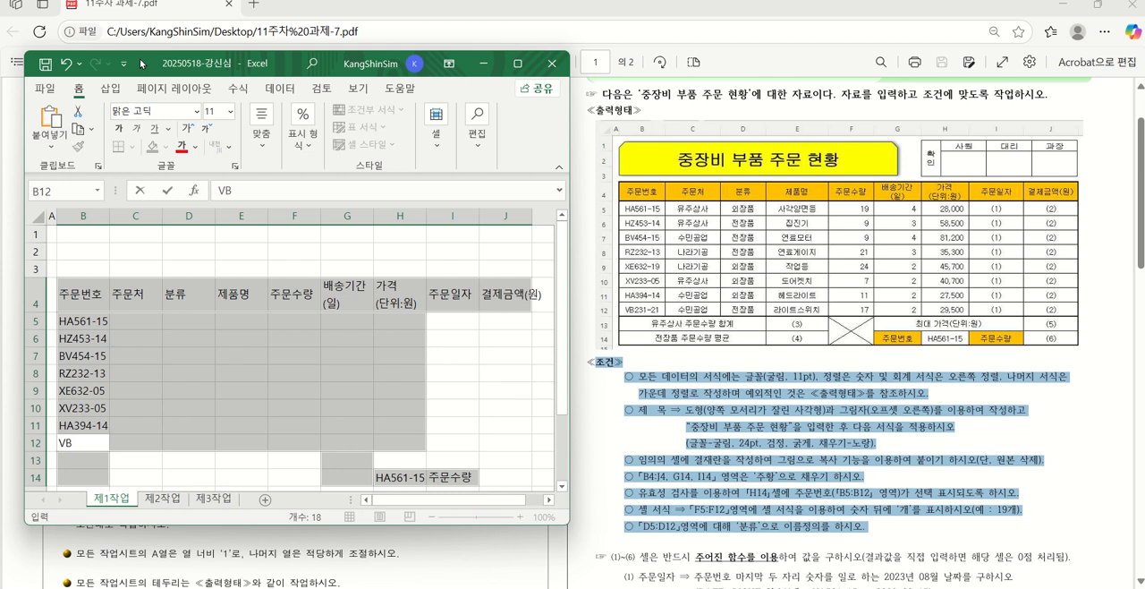
type("231-21")
key("Return")
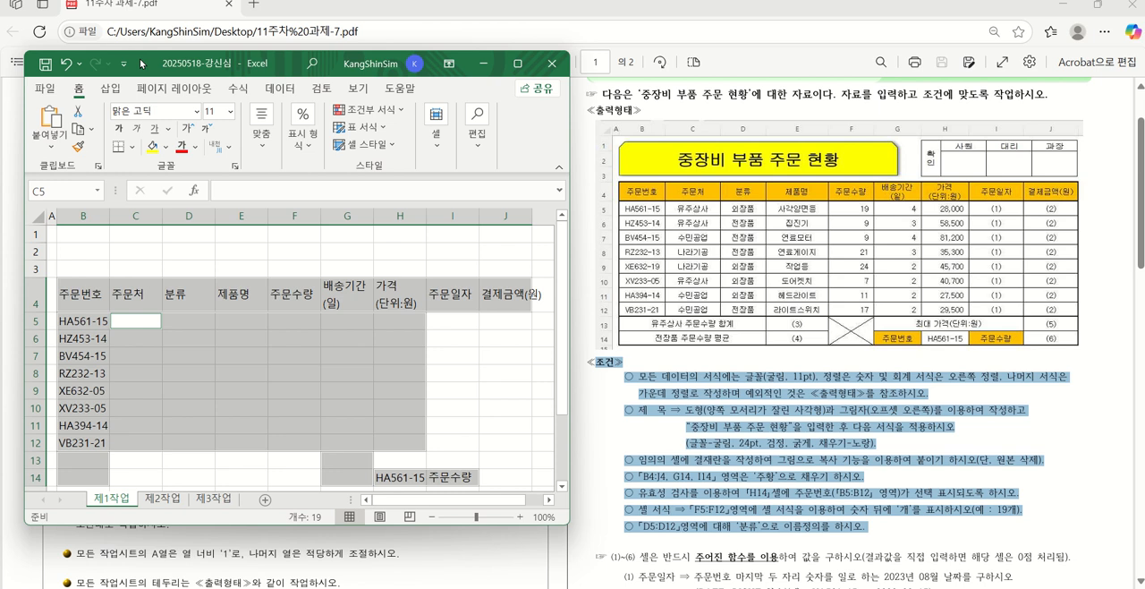
Enter 유주상사 as the 주문처 in C5 and C6
type("유주")
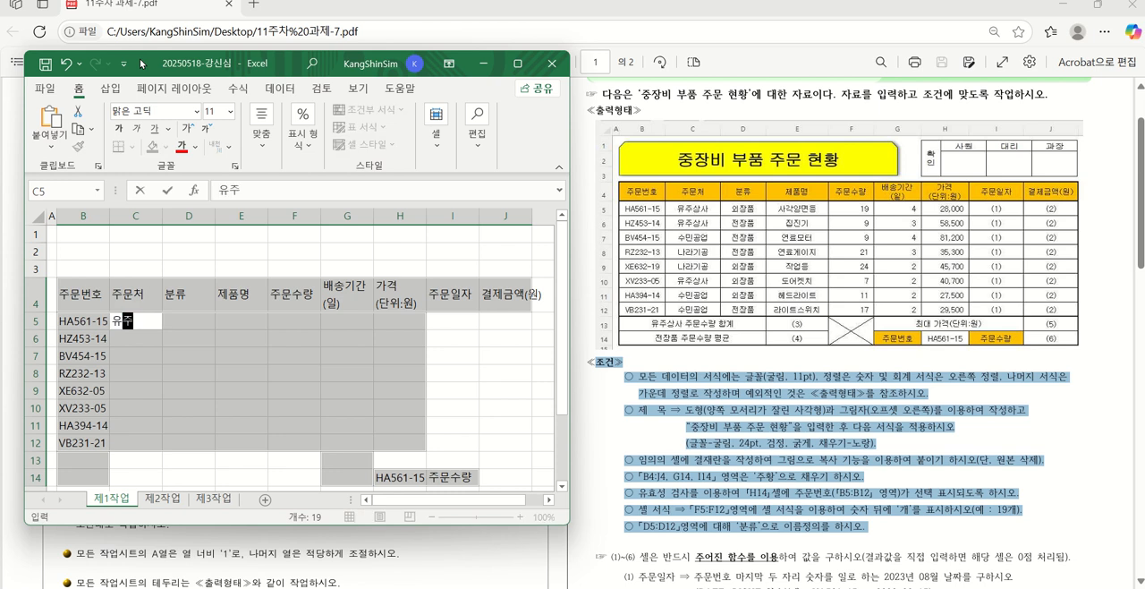
type("상사")
key("Return")
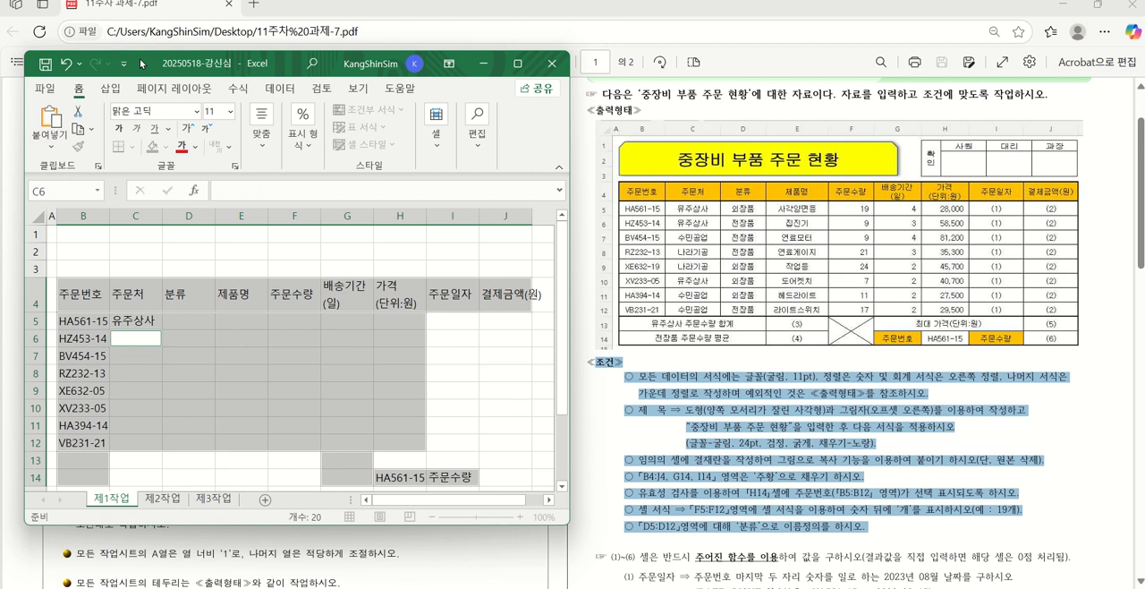
type("유주상사")
key("Return")
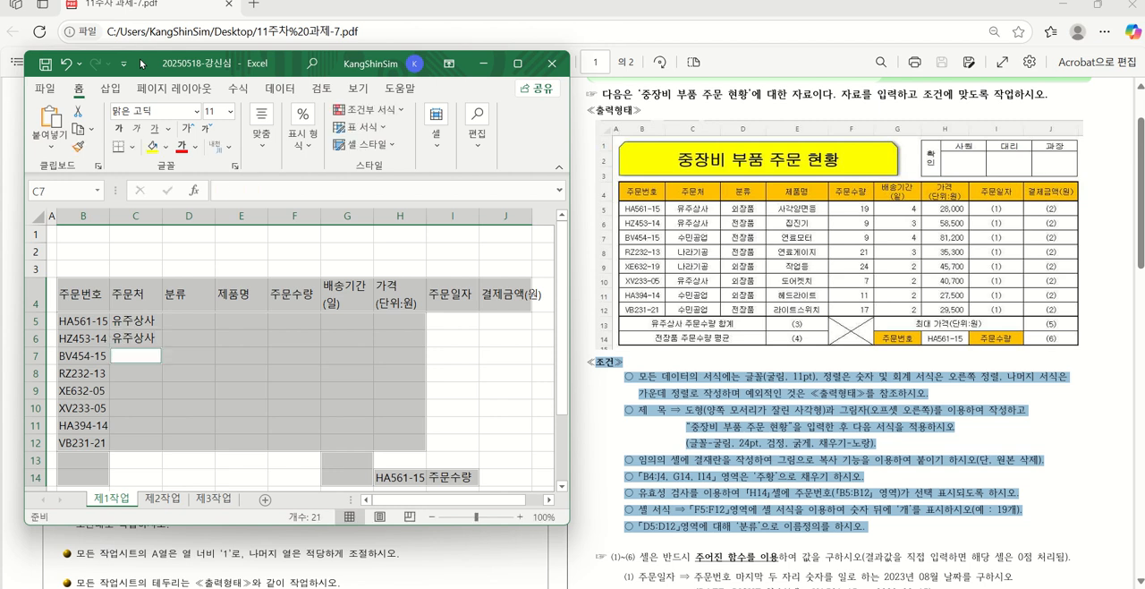
Enter 수민공업 in C7 and 나라기공 in C8 of the 주문처 column
type("수민공")
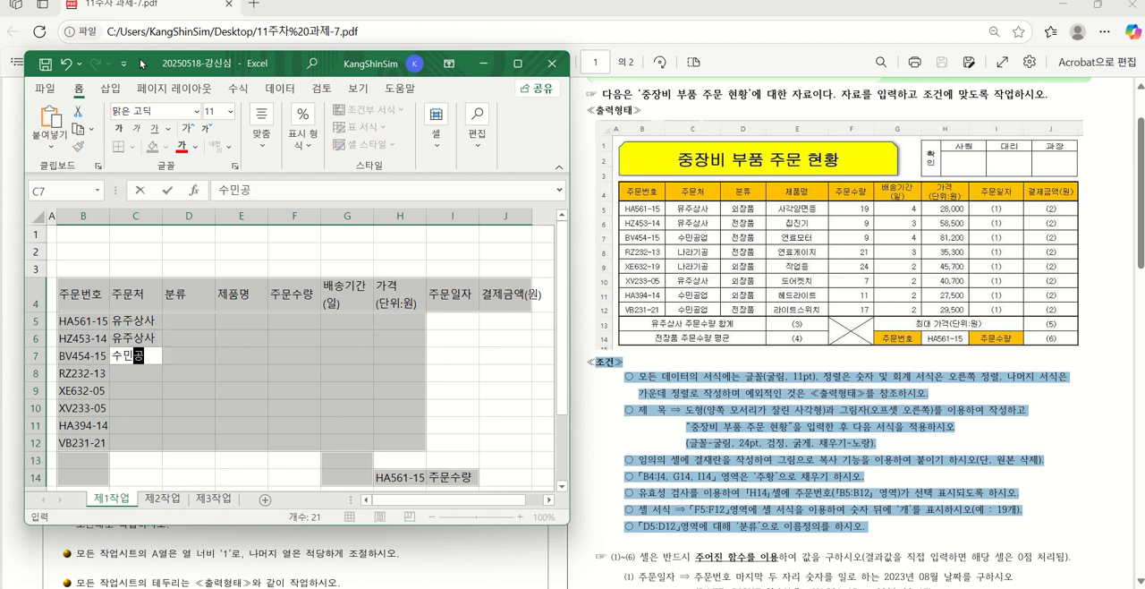
type("업")
key("Return")
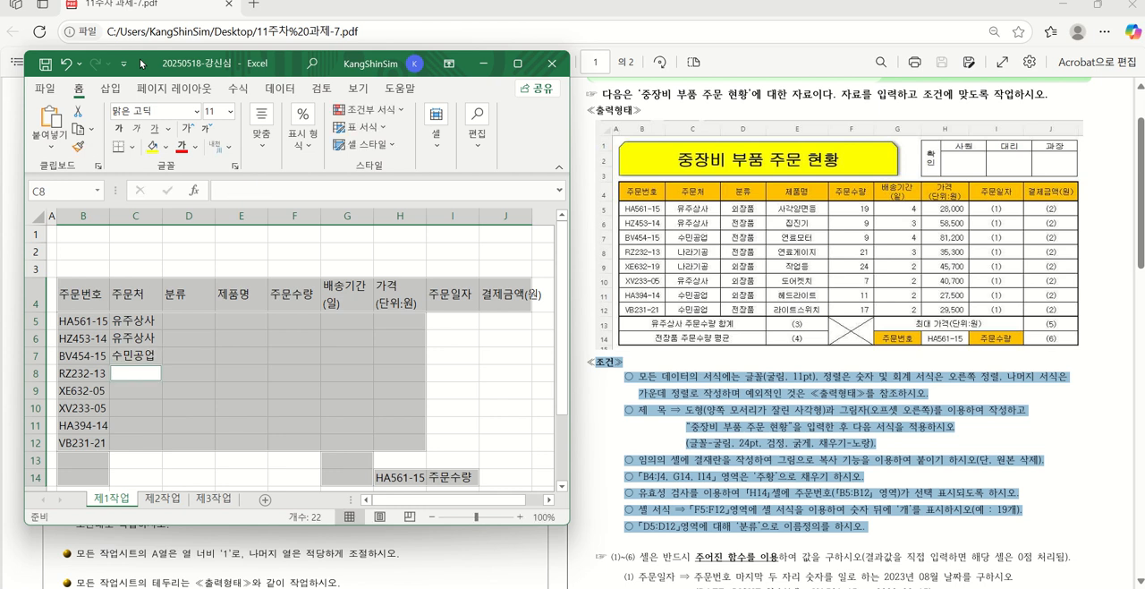
type("나라가")
key("BackSpace")
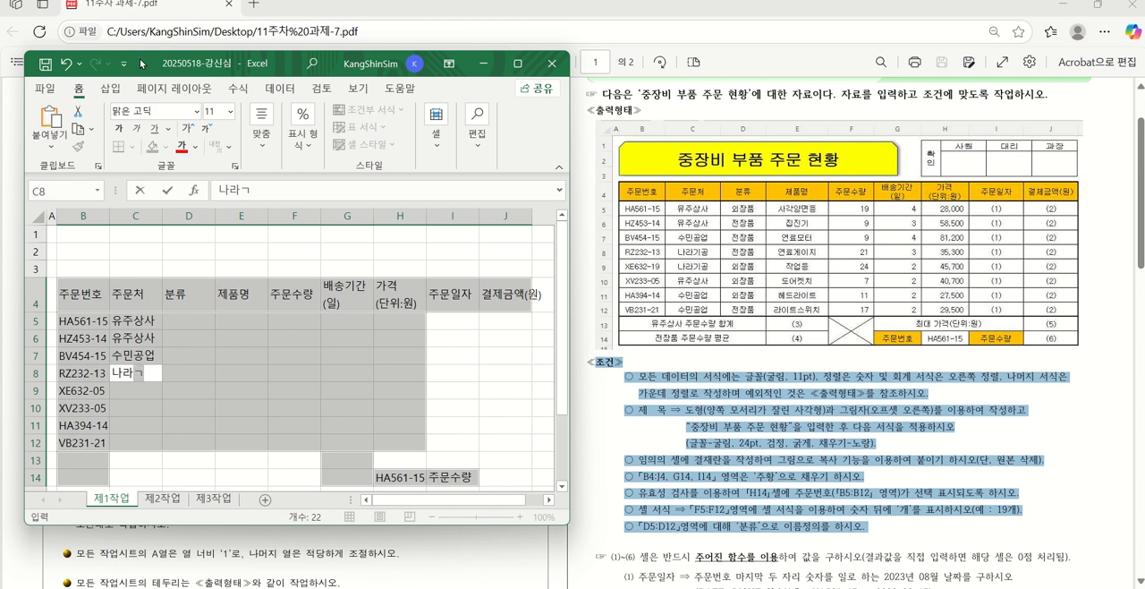
type("기공")
key("Return")
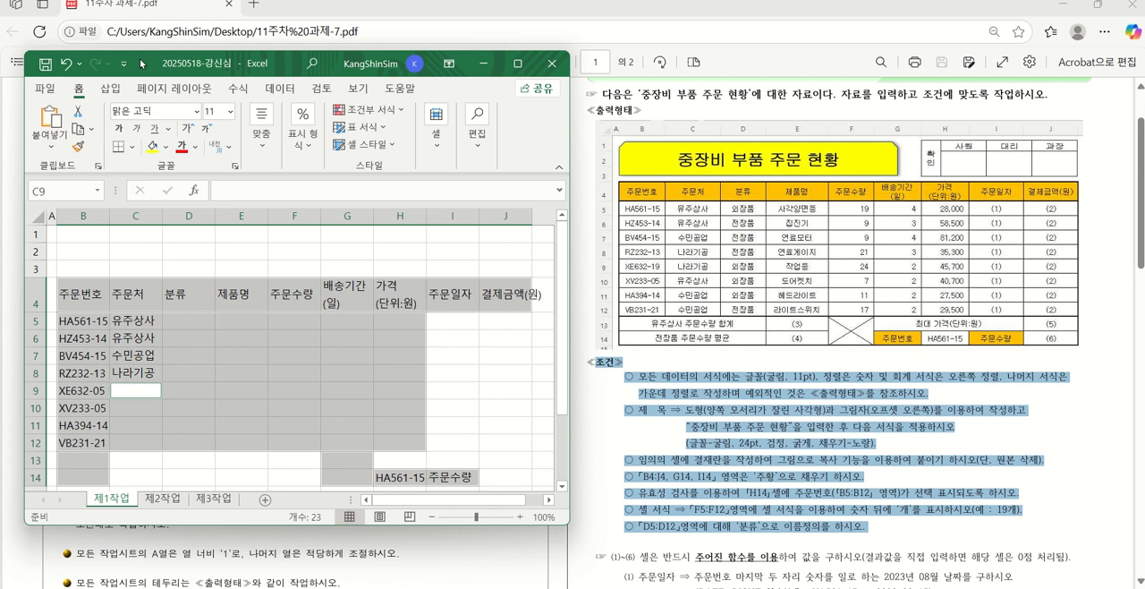
Enter 나라기공 in C9 and 유주상사 in C10 of the 주문처 column
type("나라기공")
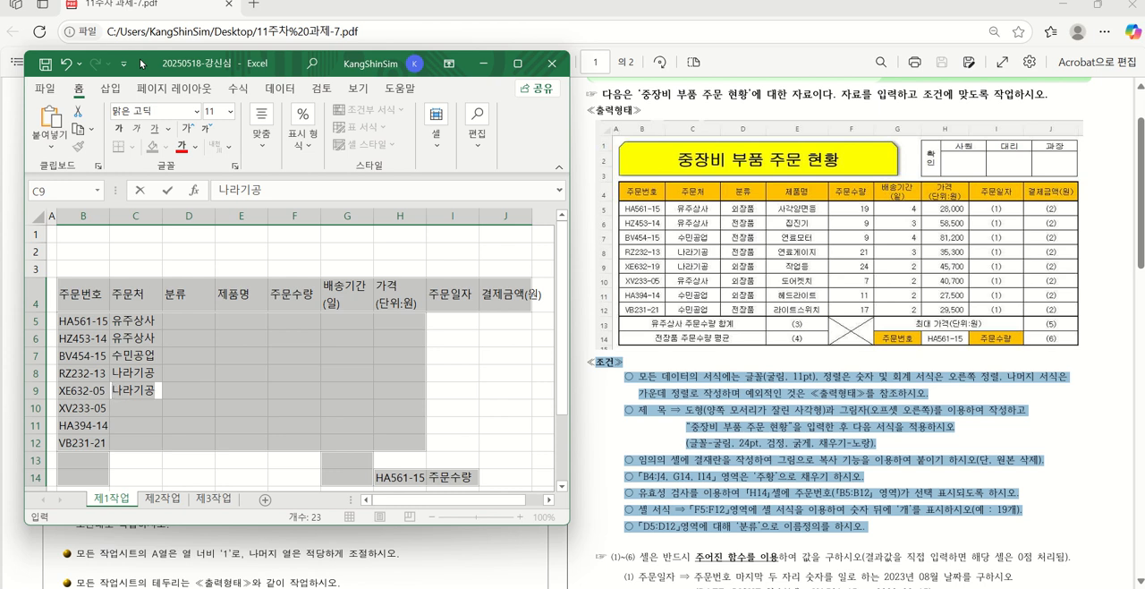
key("Up")
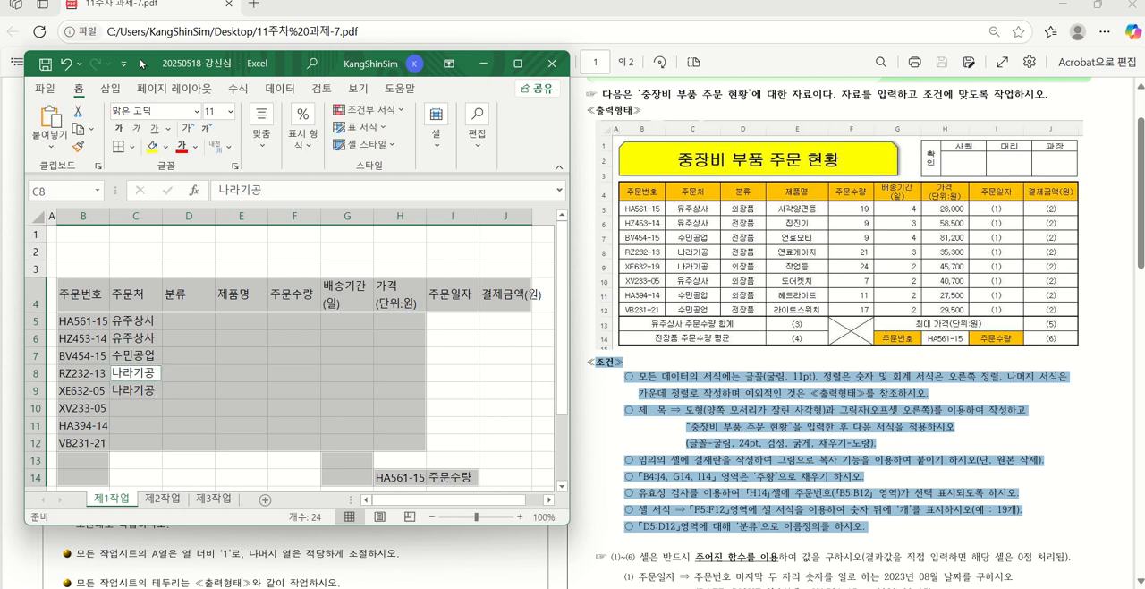
key("Down")
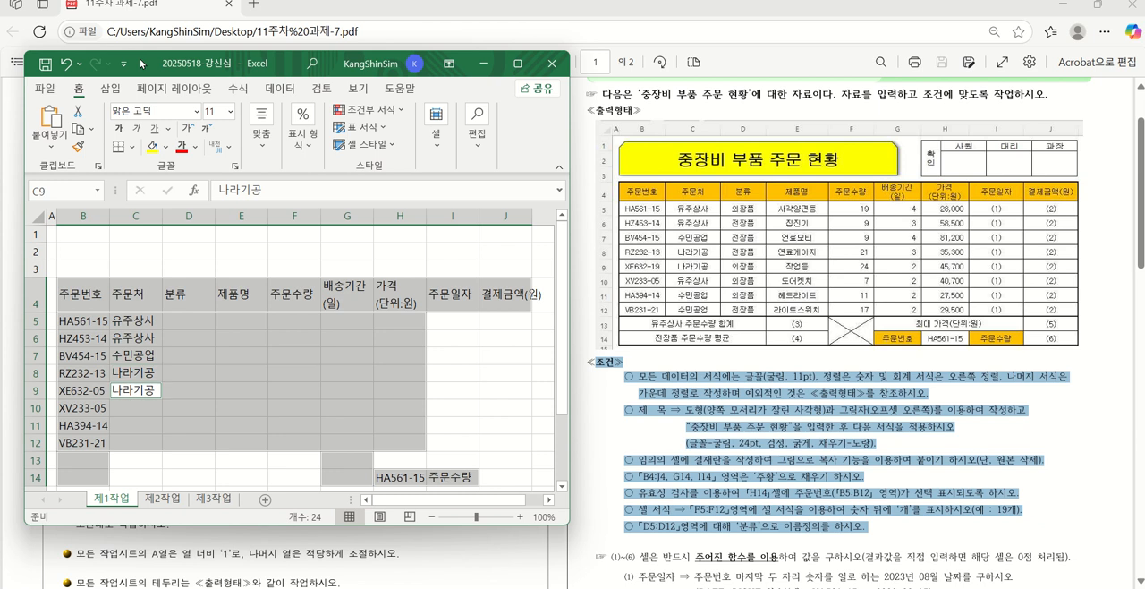
key("Down")
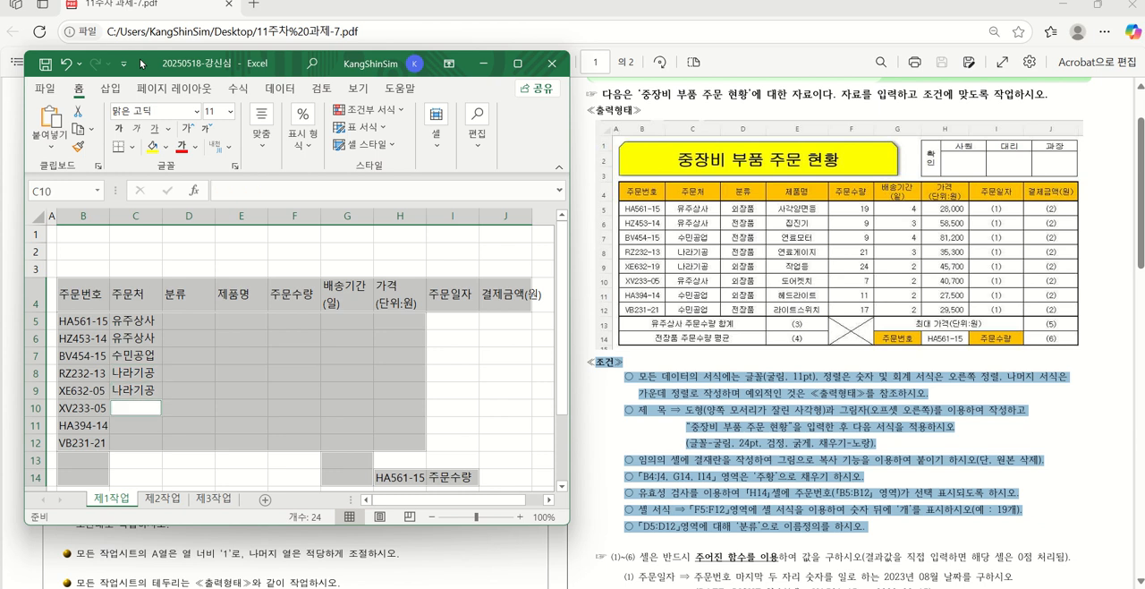
type("유주상사")
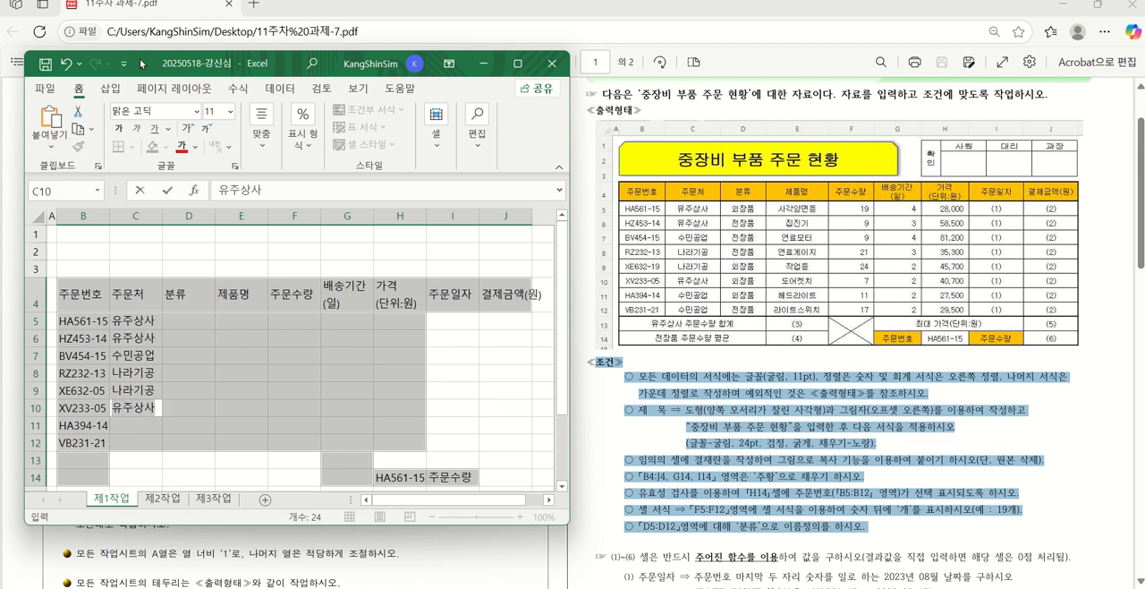
key("Return")
Finish the 주문처 column with 수민공업 in C11 and C12
type("수민공업")
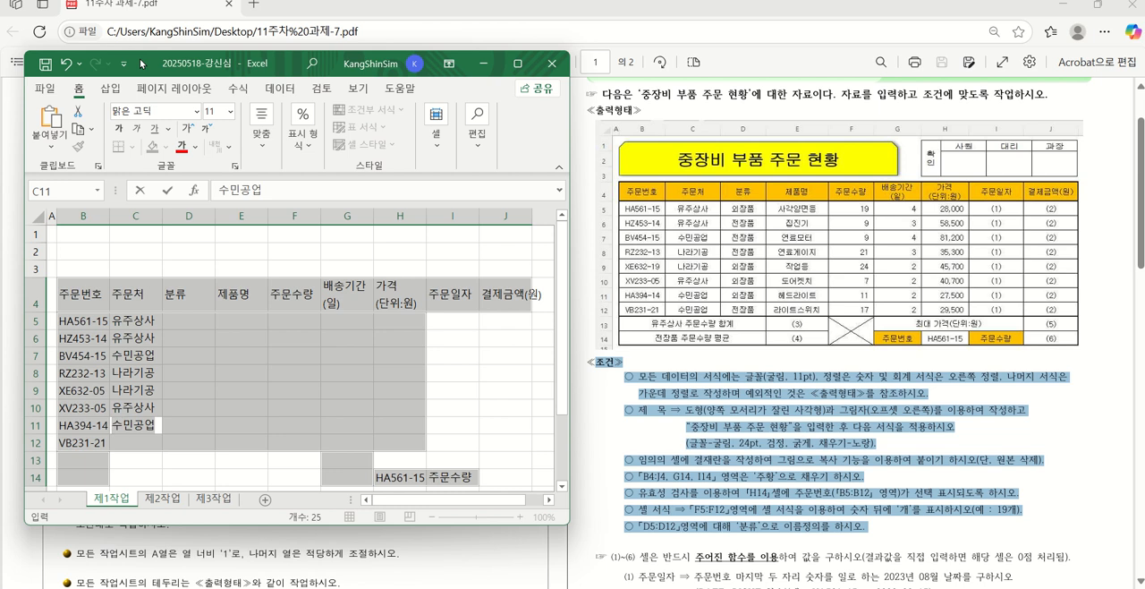
key("Return")
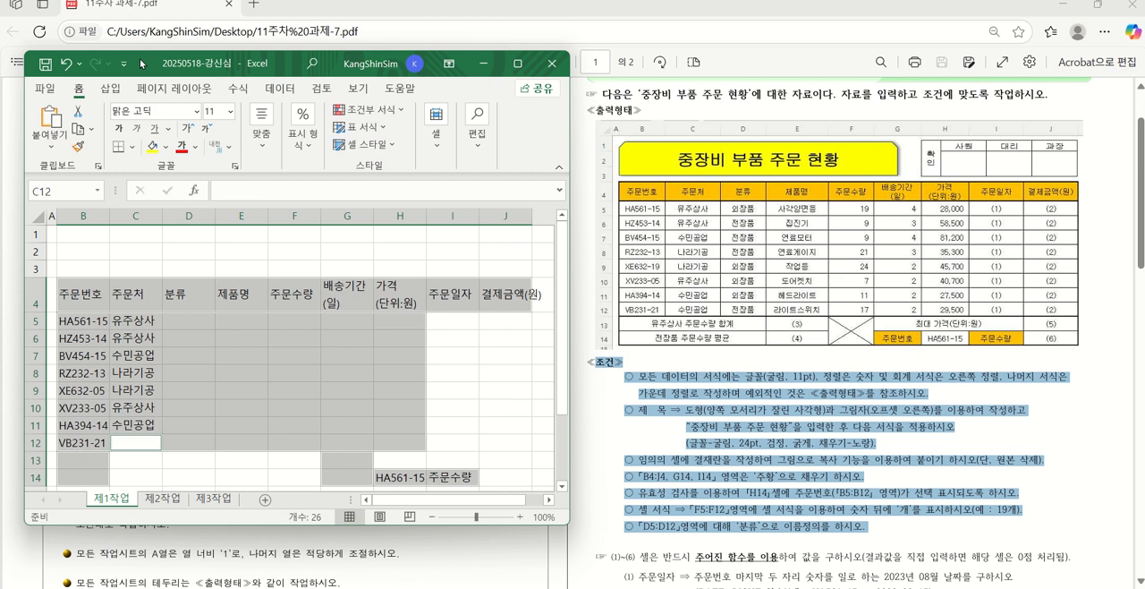
type("수민공업")
key("Return")
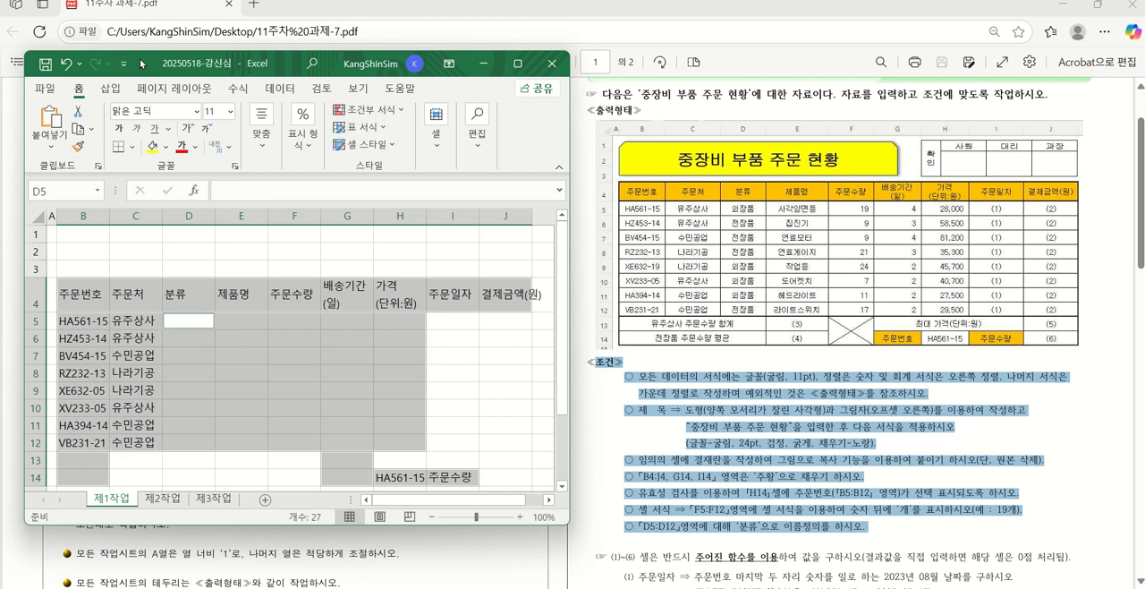
Enter 외장품 in D5 and 전장품 in D6, D7 and D8 of the 분류 column
type("외")
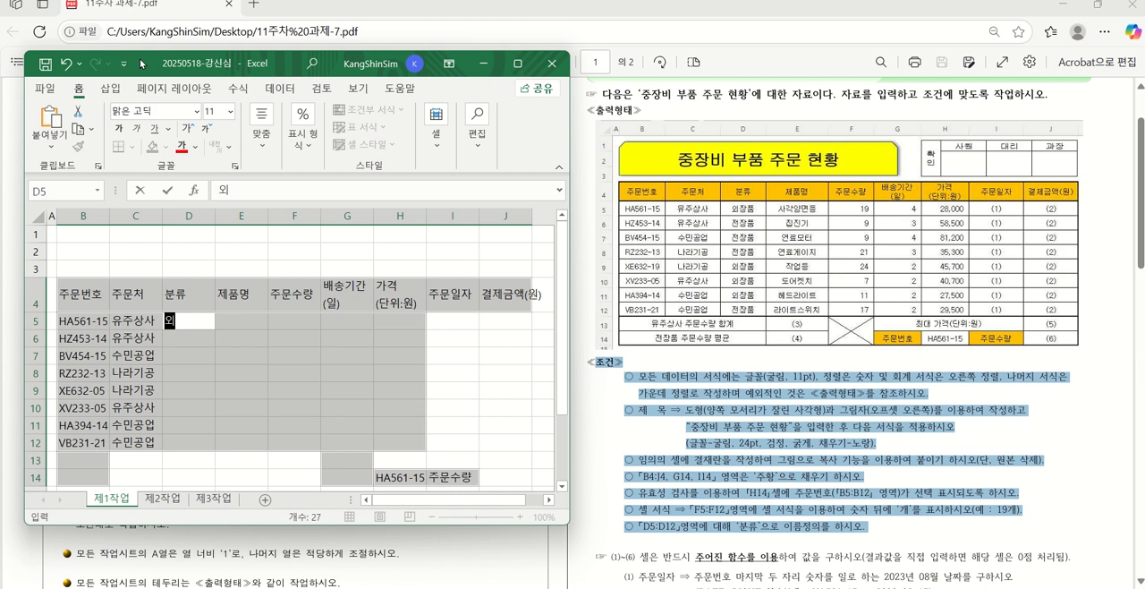
type("장품")
key("Return")
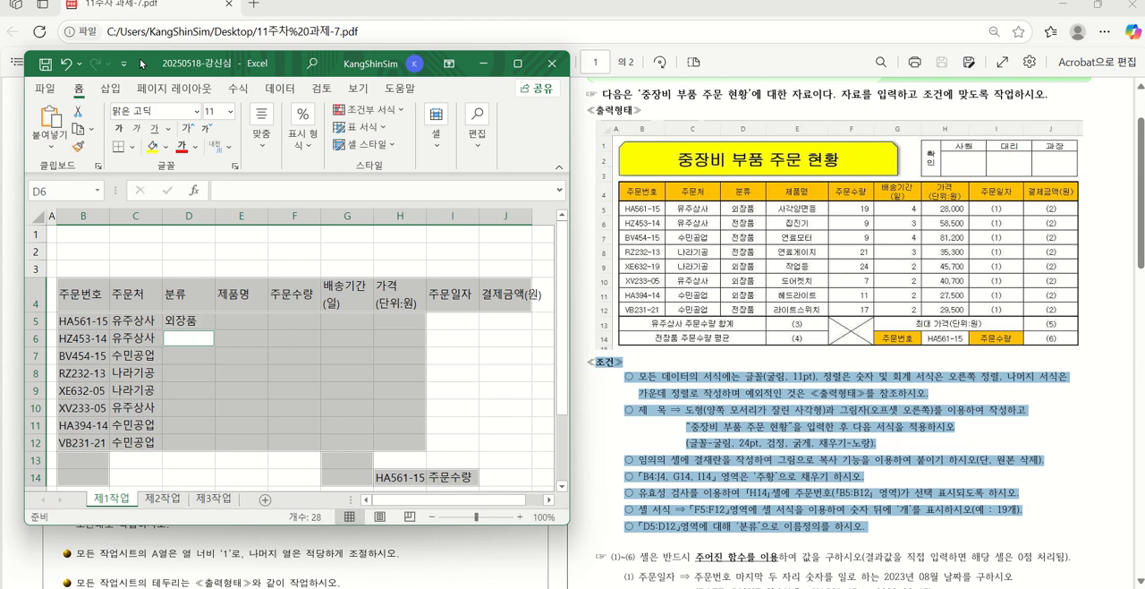
type("전장품")
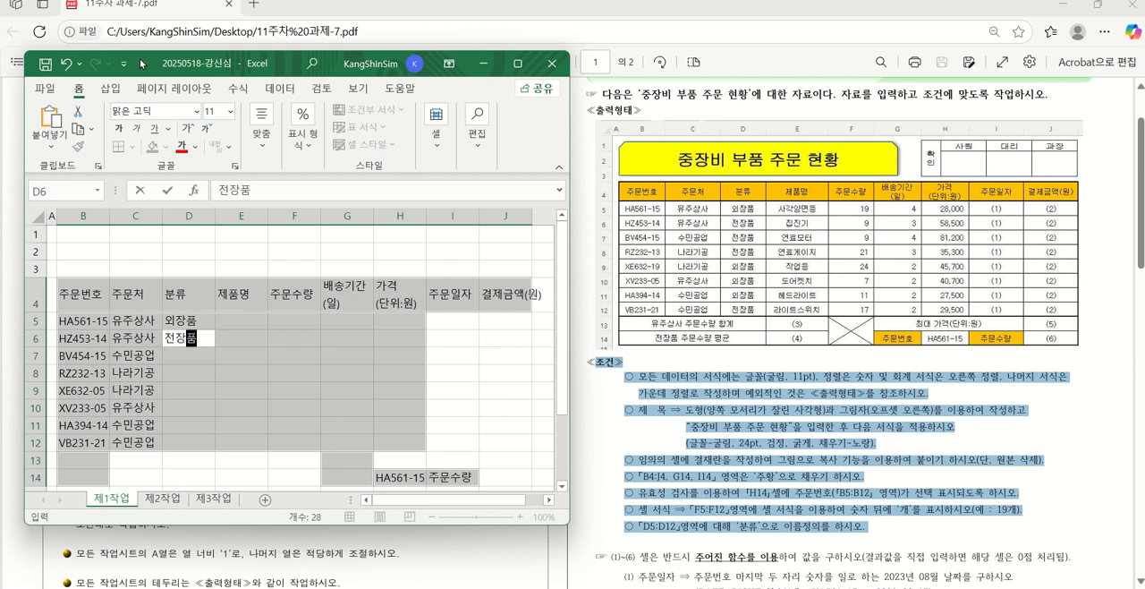
key("Return")
type("전장품")
key("Return")
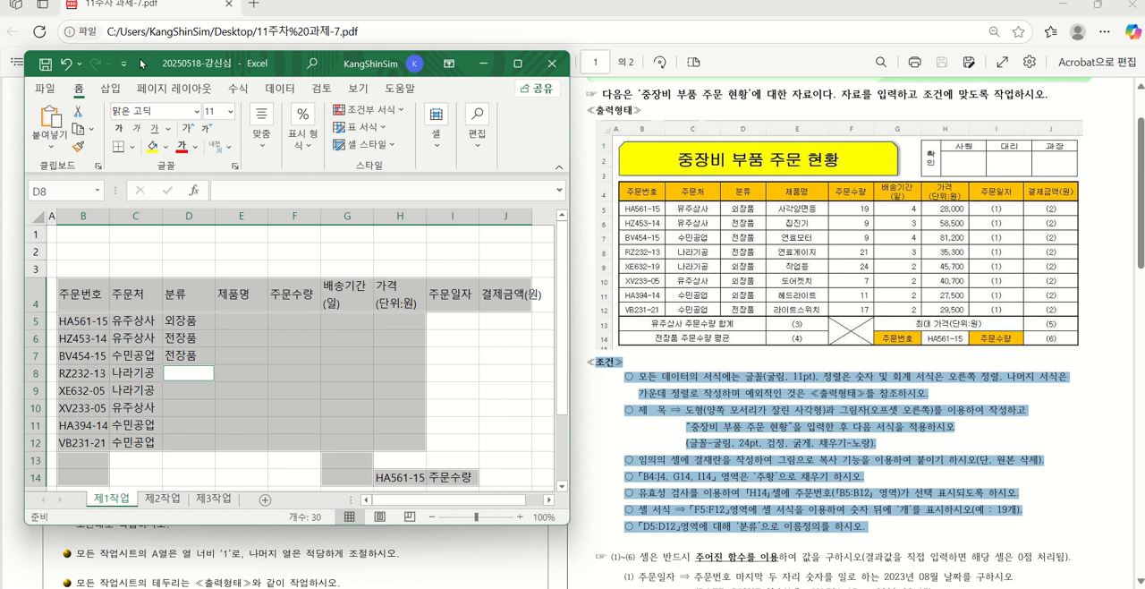
type("전장품")
key("Return")
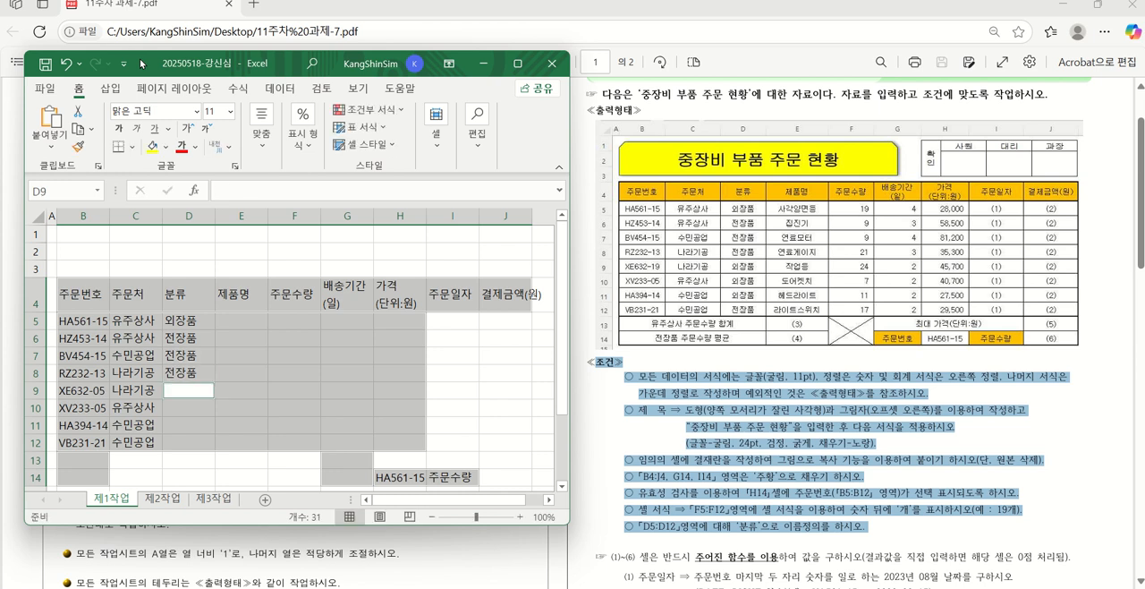
Finish the 분류 column with 외장품 in D9, D10 and D11 and 전장품 in D12
type("외장품")
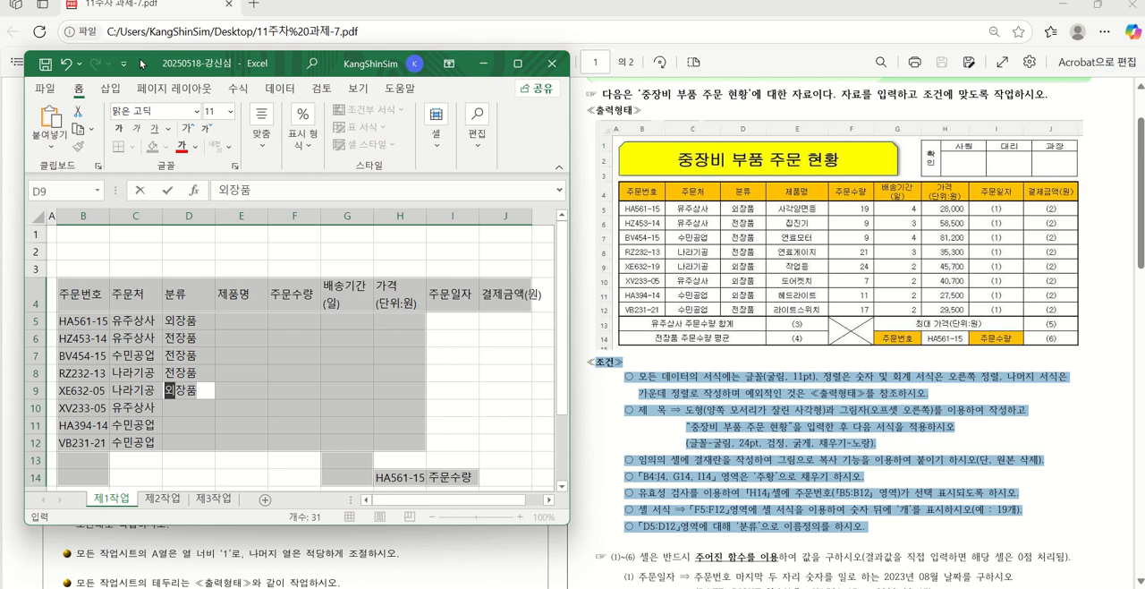
key("Return")
type("외장품")
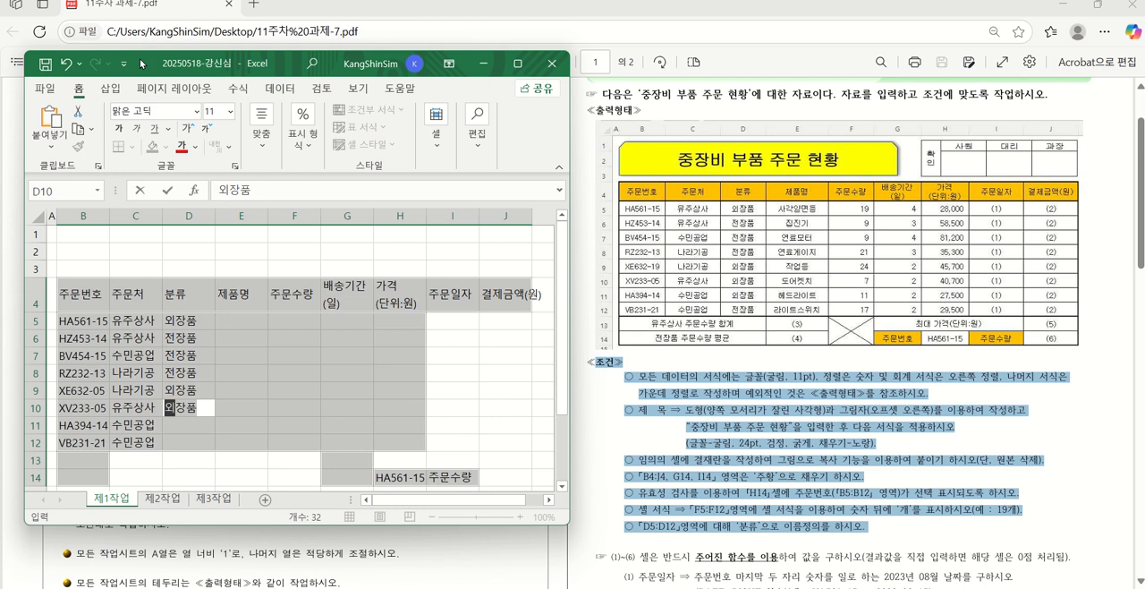
key("Return")
type("ㅇ외")
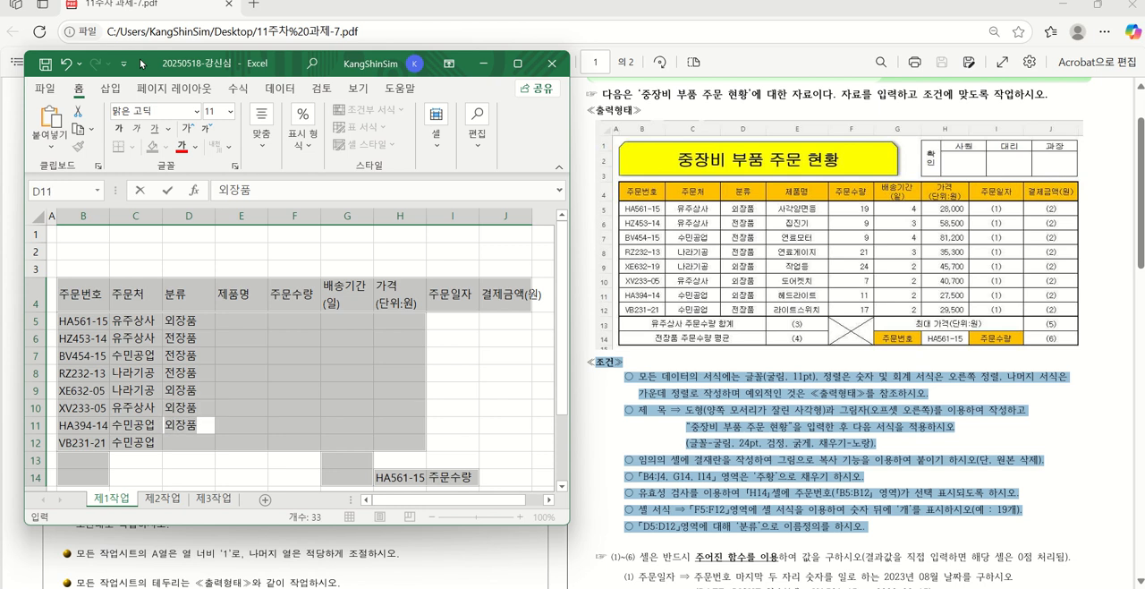
key("Return")
type("오")
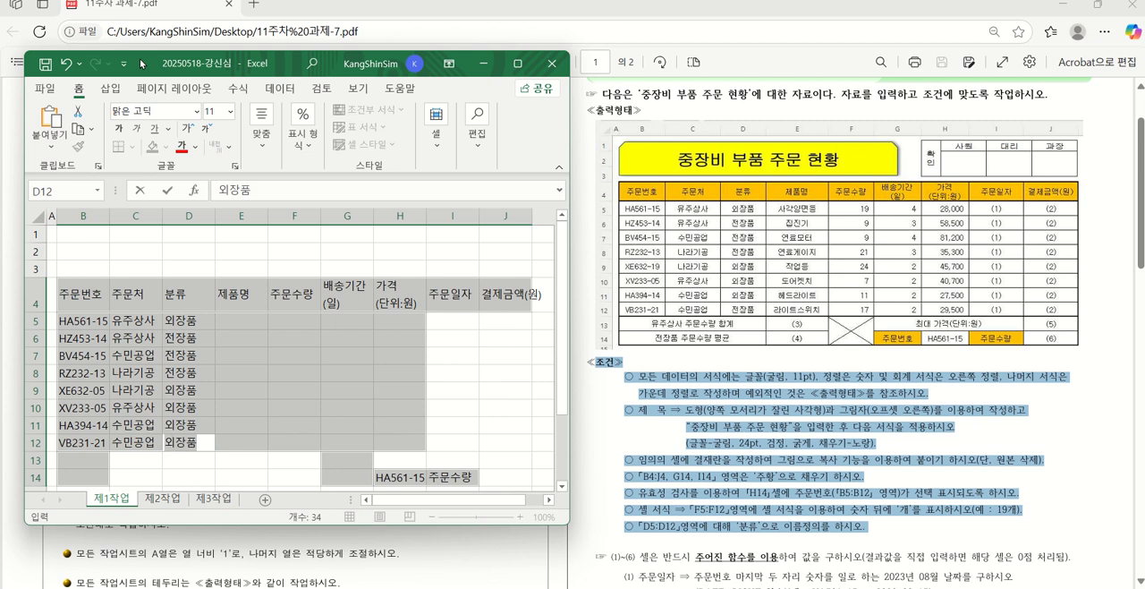
key("BackSpace")
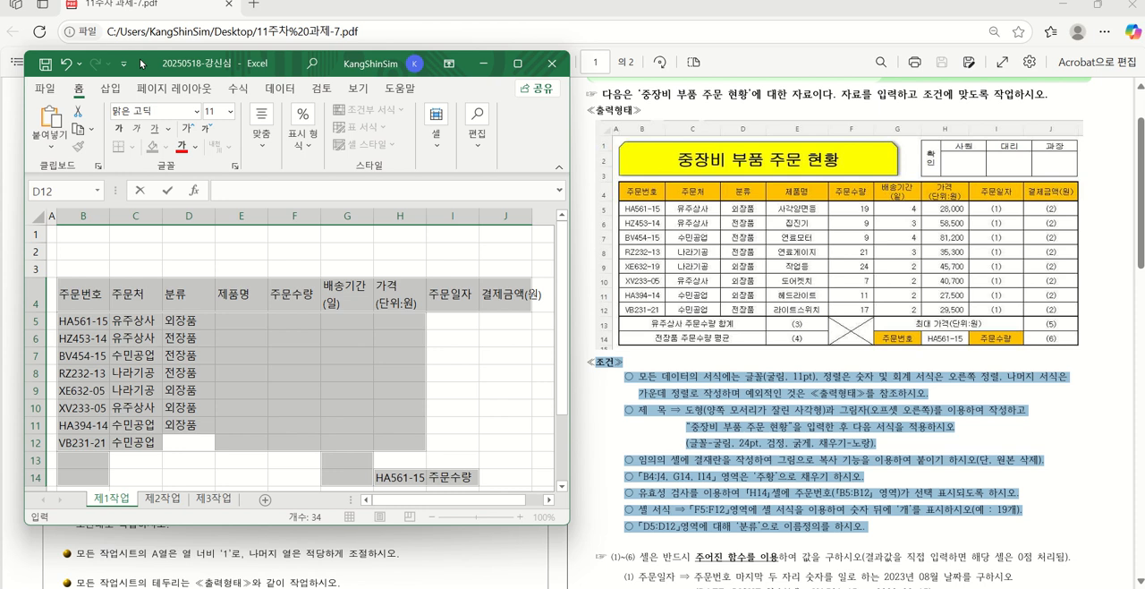
type("전장품")
key("Return")
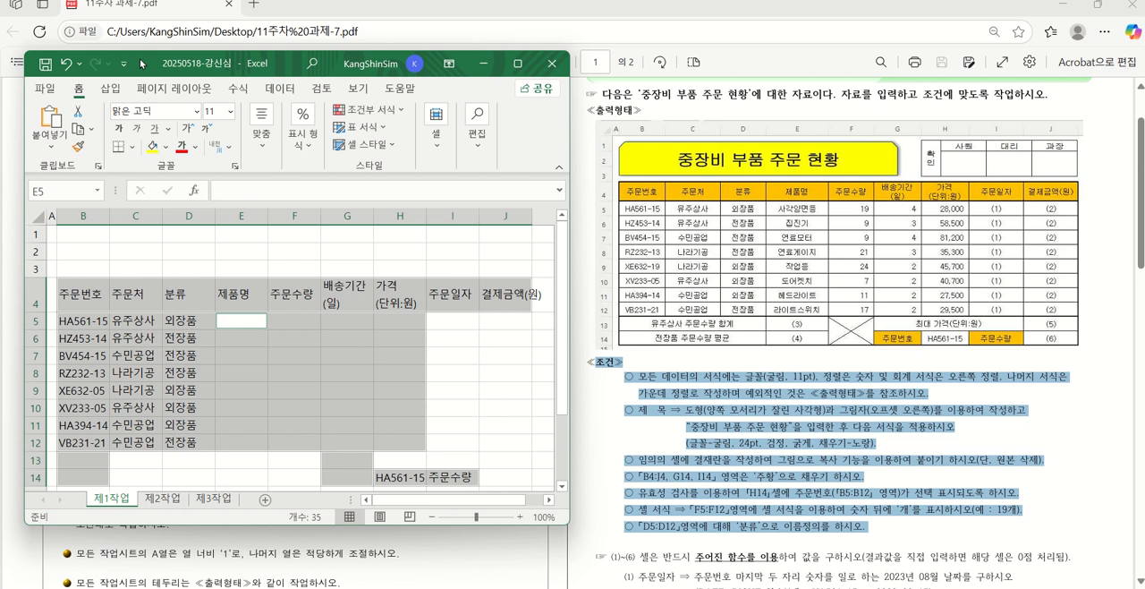
Enter 사각양면등 in E5 and 집진기 in E6 of the 제품명 column
type("사각야")
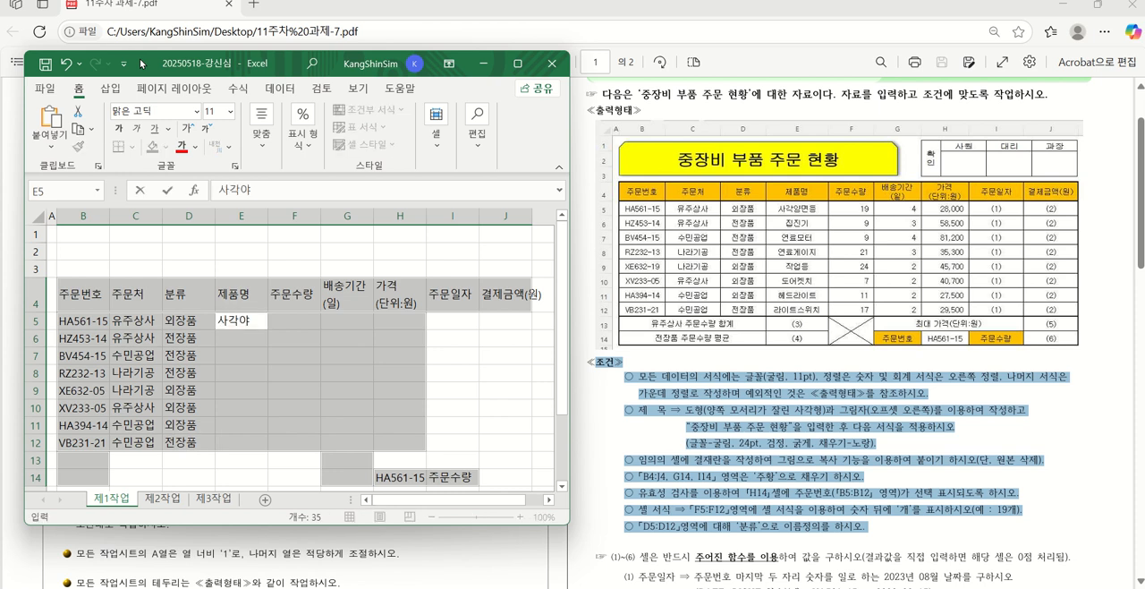
type("ㅇ면ㄷ")
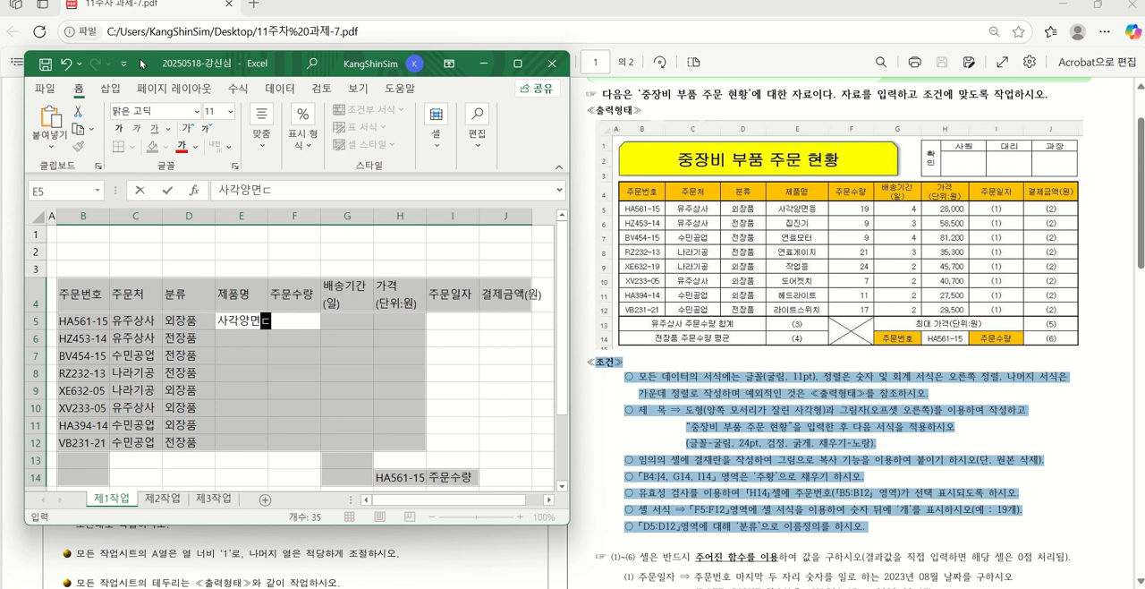
type("ㅡㅇ")
key("Return")
type("집ㅈ")
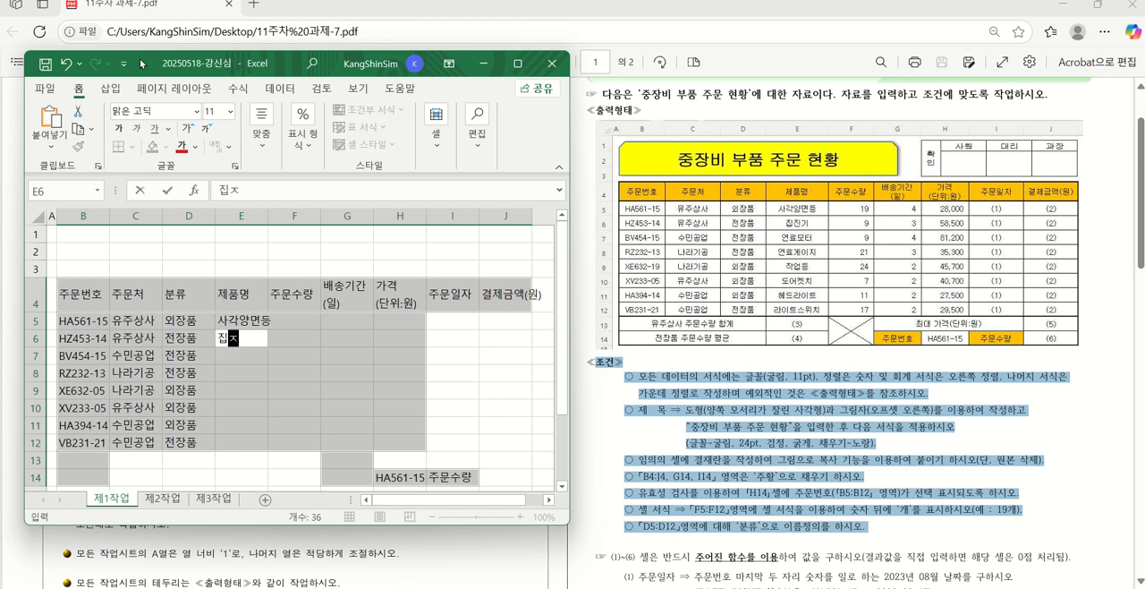
type("ㅣㄴ기")
key("Return")
Enter 연료모터 in E7 and 연료게이지 in E8 of the 제품명 column
type("연ㄹ")
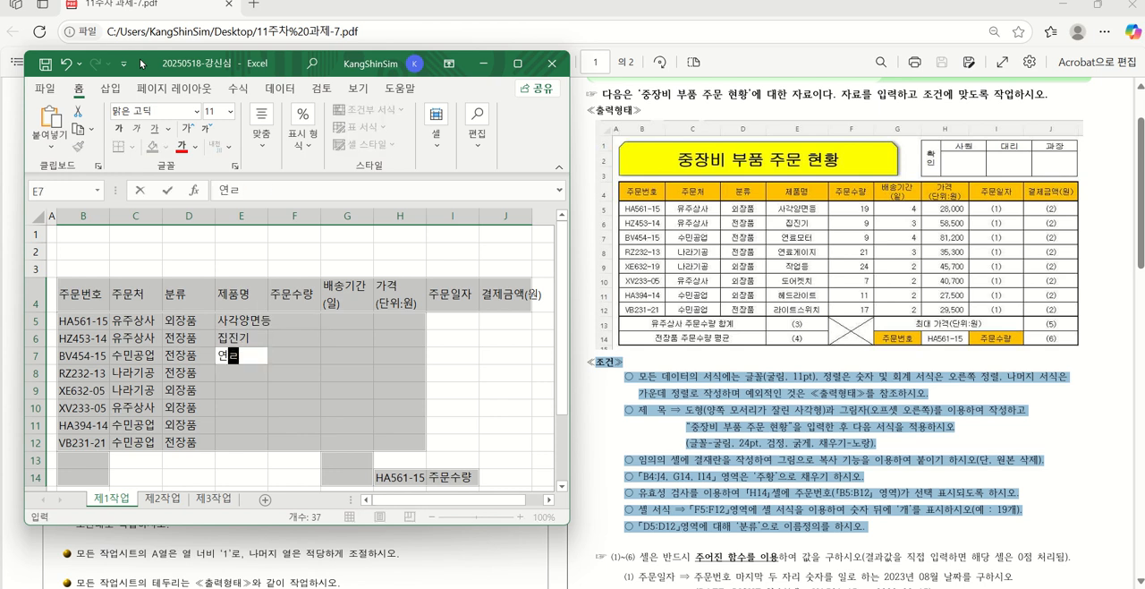
type("ㅛ")
type("모터")
key("Return")
type("연료게이지")
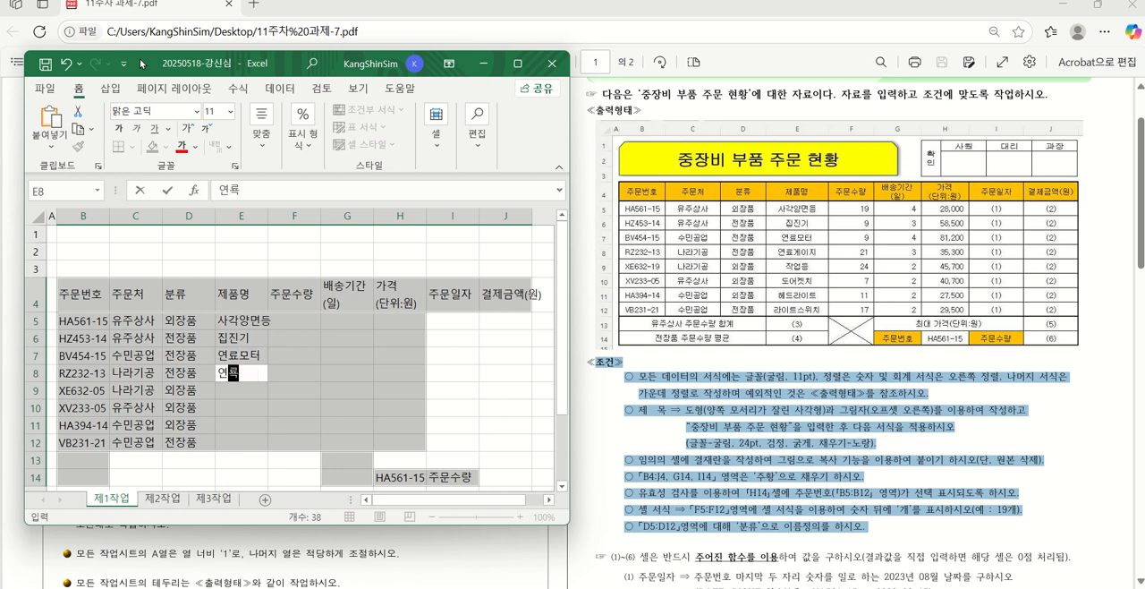
key("Return")
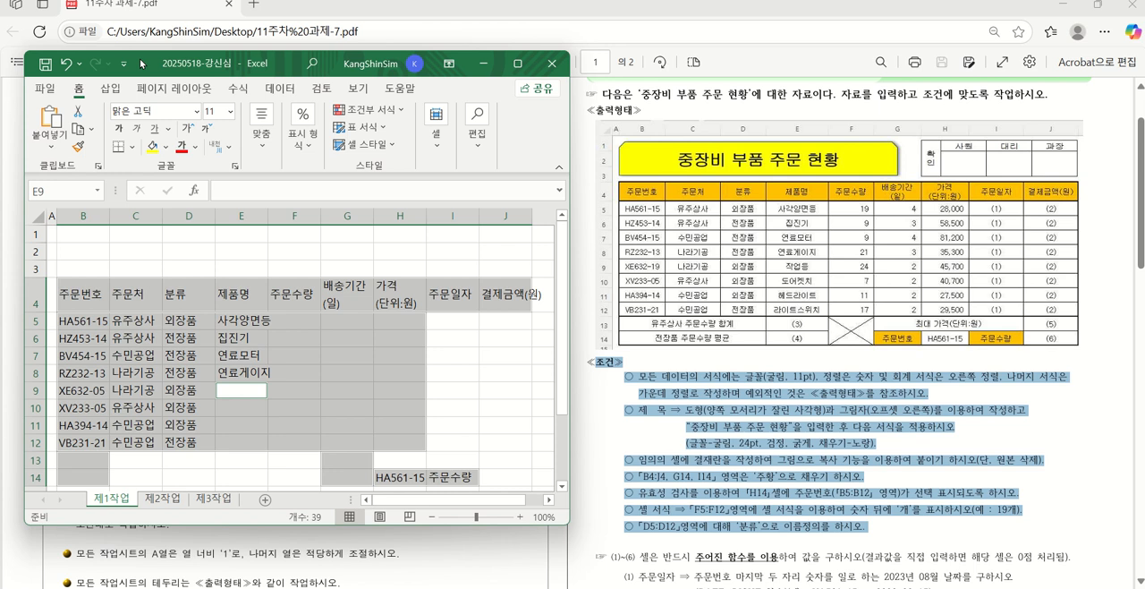
Enter 작업등 in E9 and 도어켓치 in E10 of the 제품명 column
type("작업등")
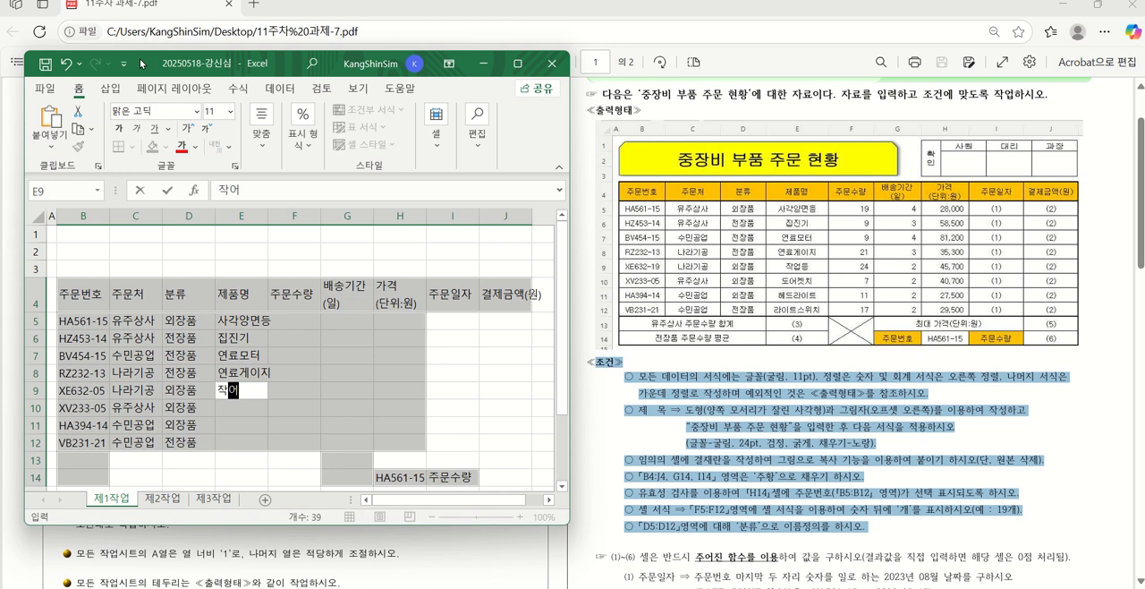
key("Return")
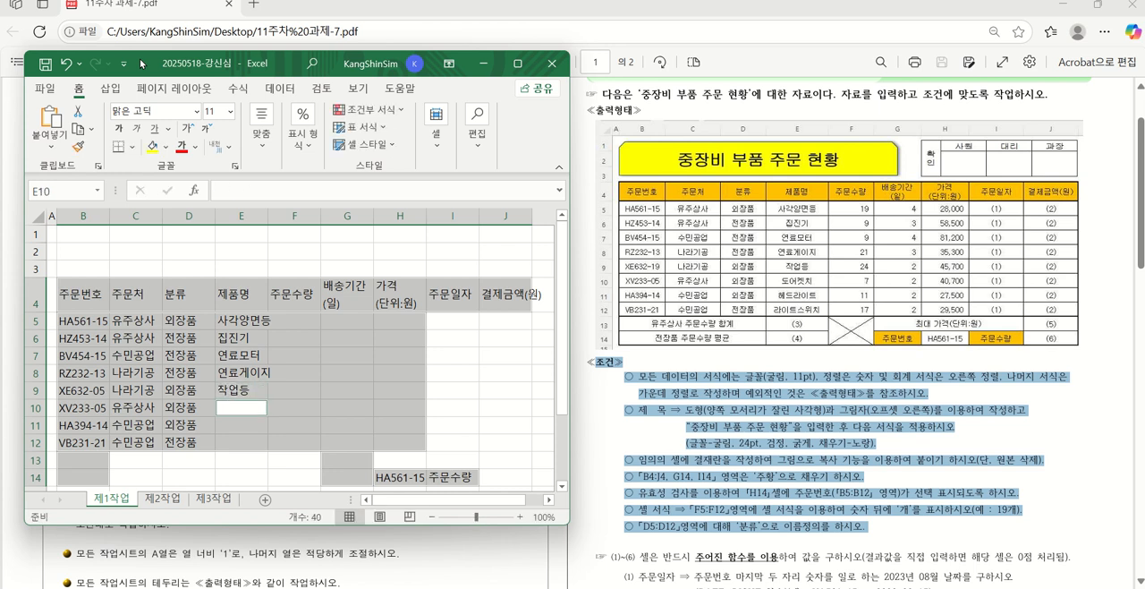
type("도어케")
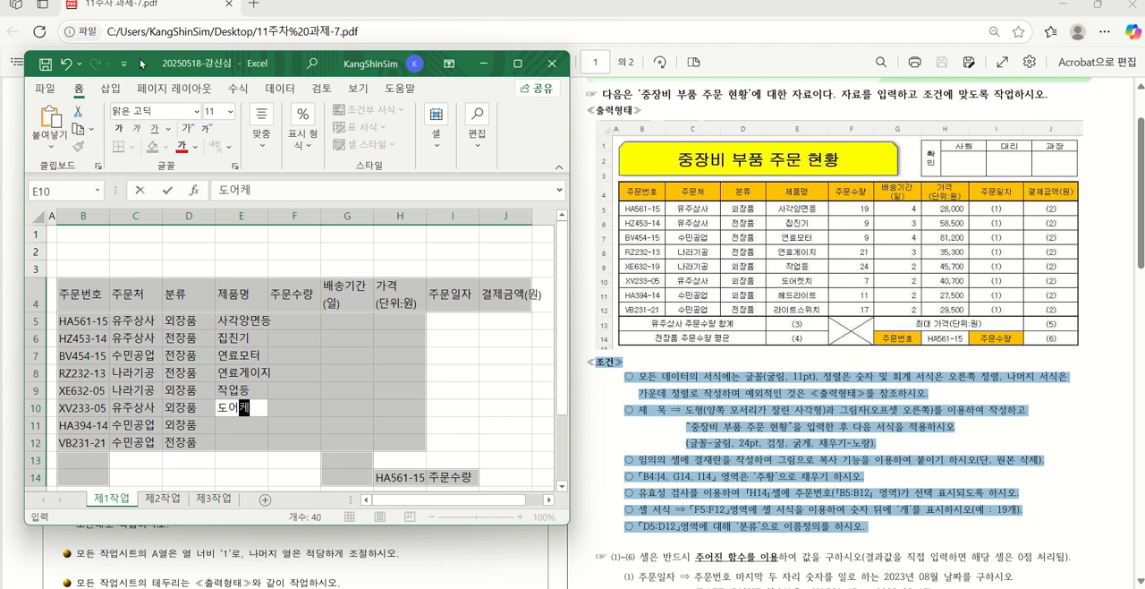
type("치")
key("Return")
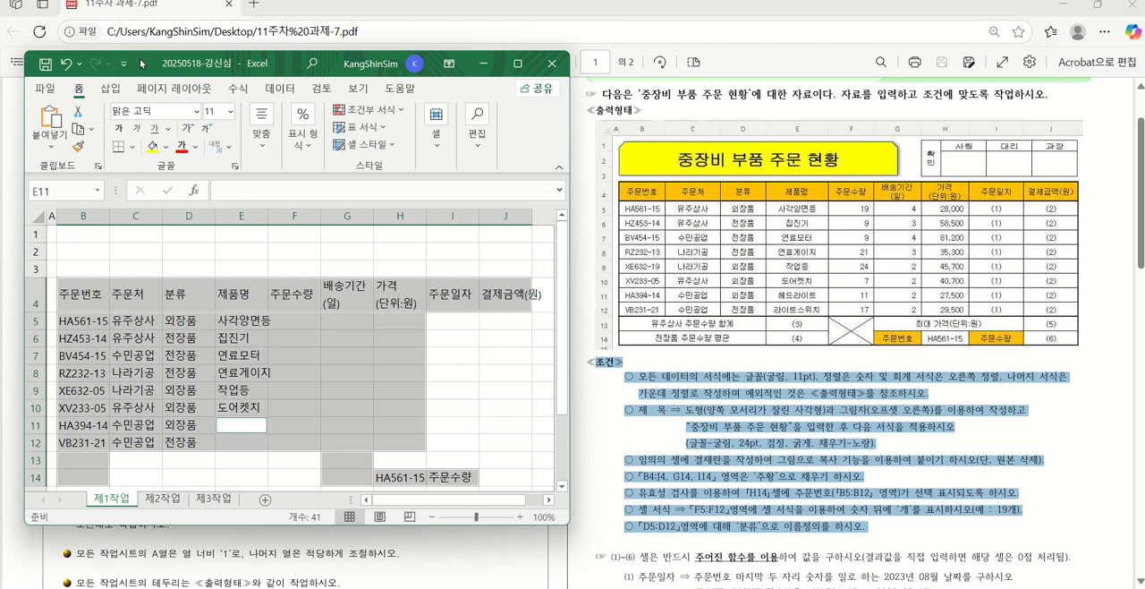
Finish the 제품명 column with 헤드라이트 in E11 and 라이트스위치 in E12
type("헤드라이트")
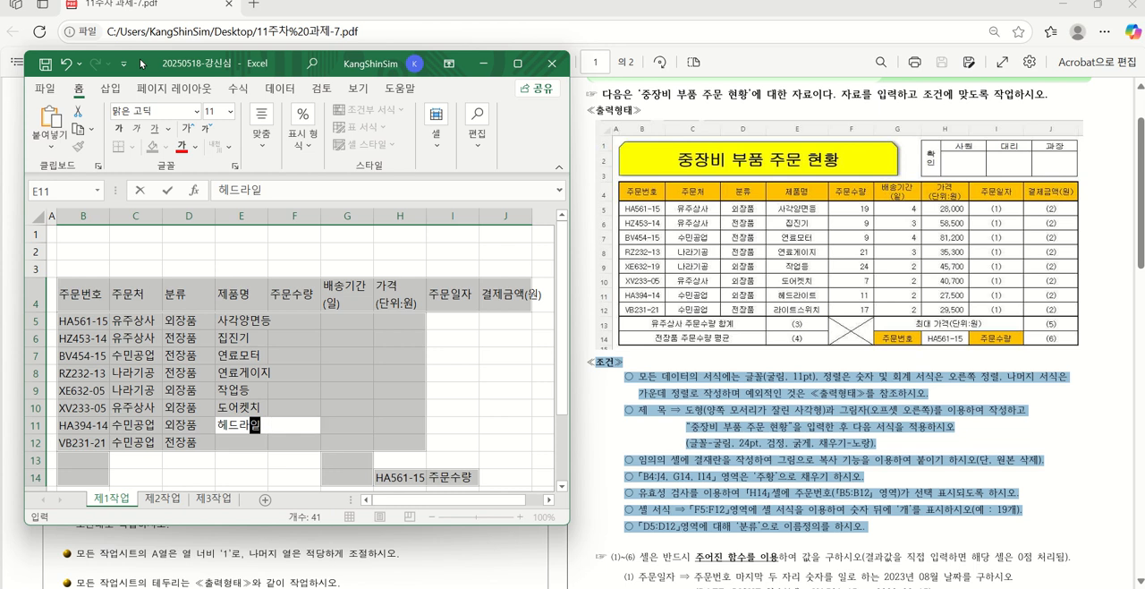
key("Return")
type("라")
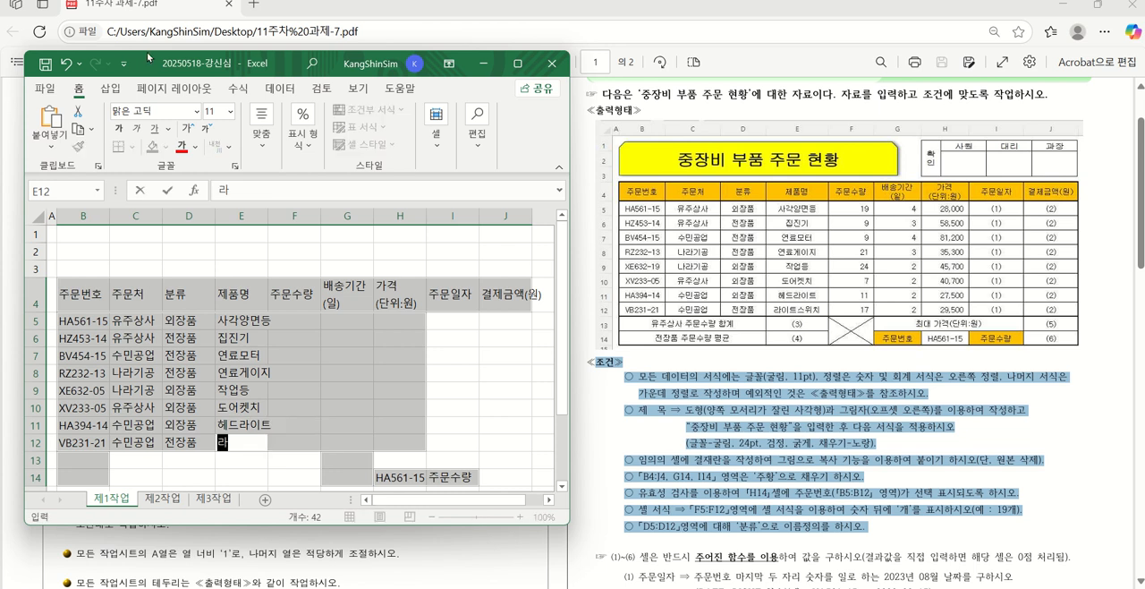
type("이트스위치")
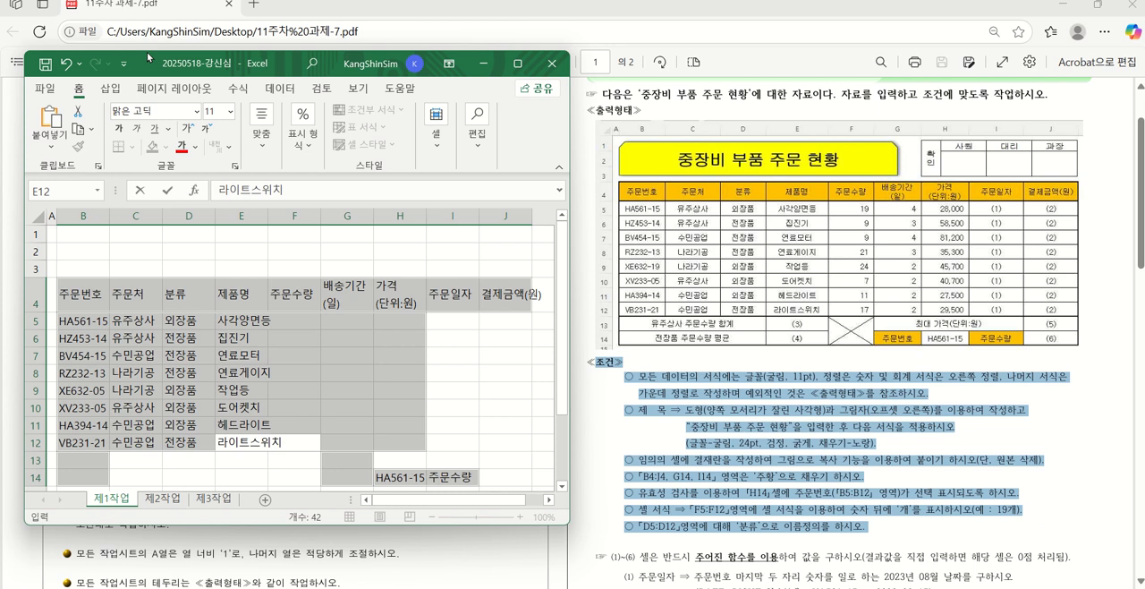
key("Return")
Enter the 주문수량 values 19, 9, 9 and 21 in F5 through F8
type("19")
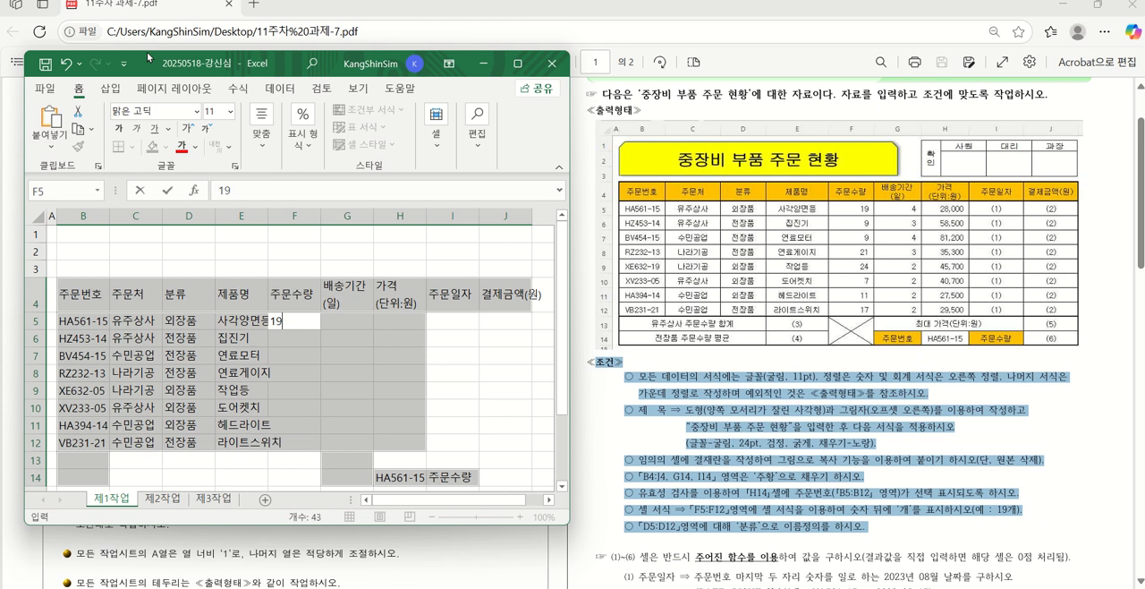
key("Return")
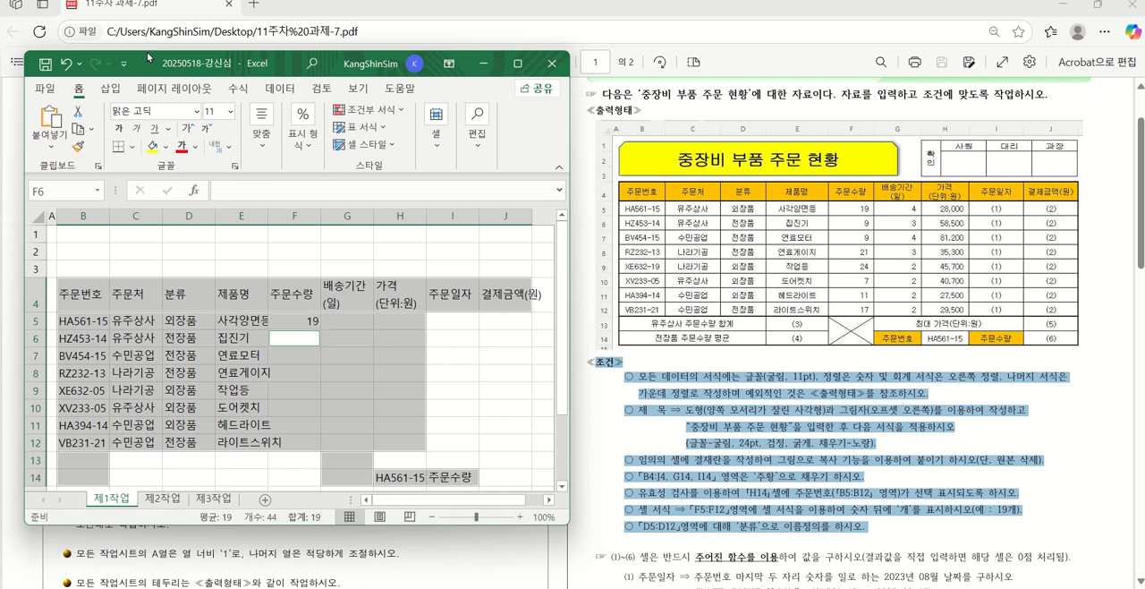
type("9")
key("Return")
type("9")
key("Return")
type("21")
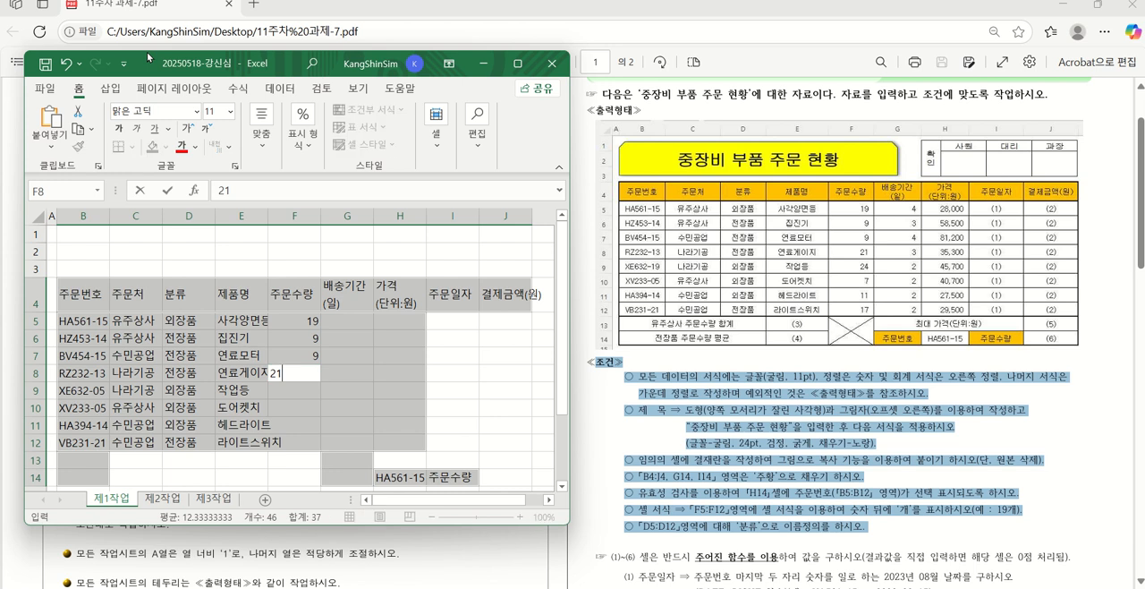
key("Return")
Finish the 주문수량 column with 24, 7, 11 and 17 in F9 through F12
type("24")
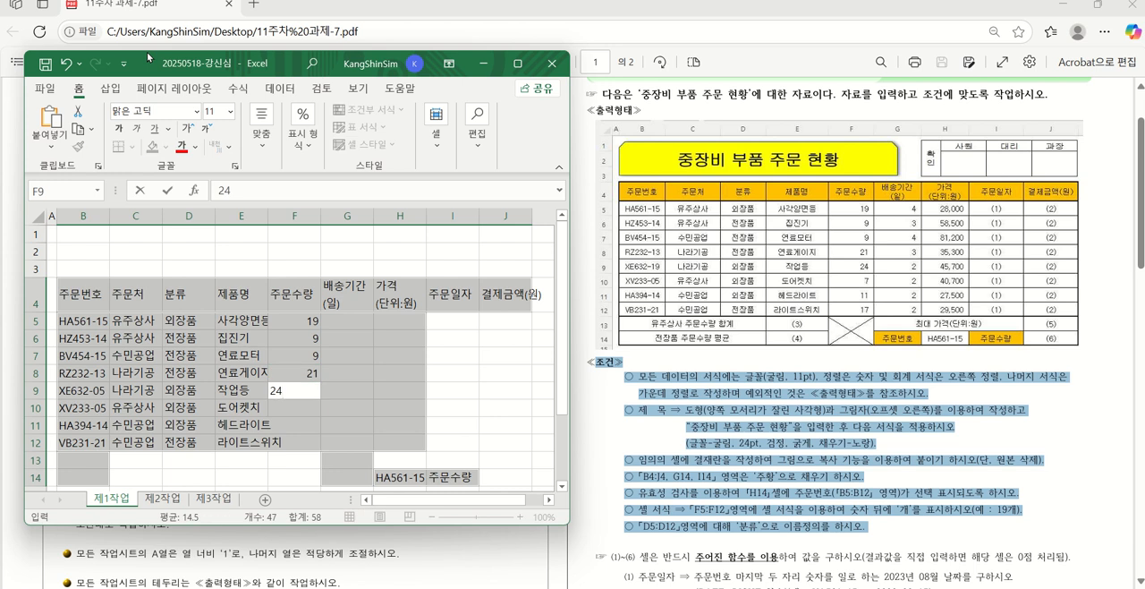
key("Return")
type("7")
key("Return")
type("11")
key("Return")
type("치")
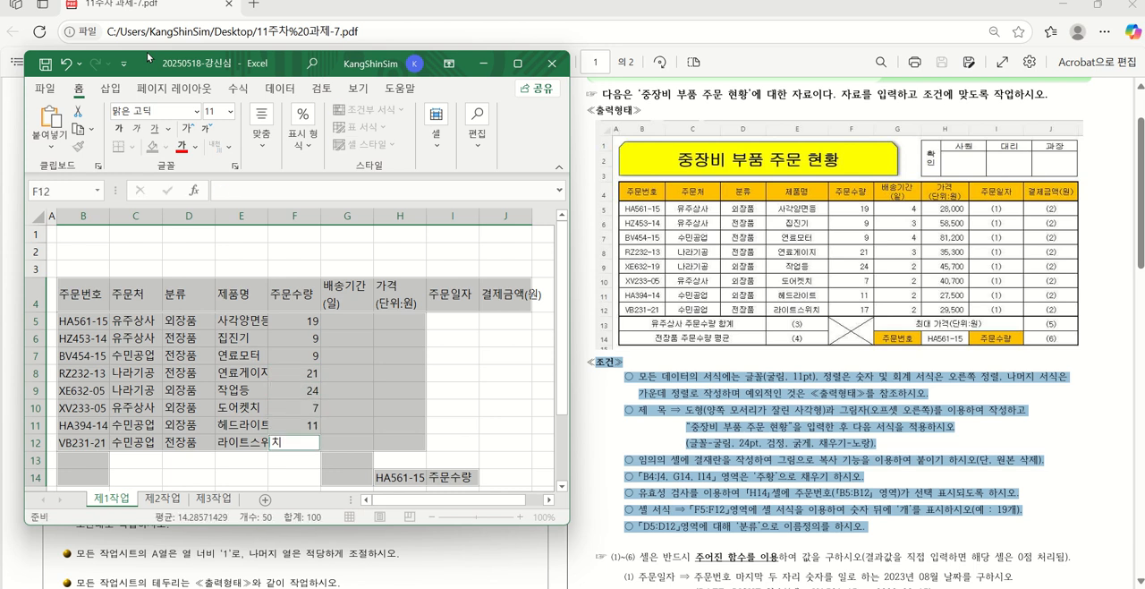
key("BackSpace")
type("17")
key("Return")
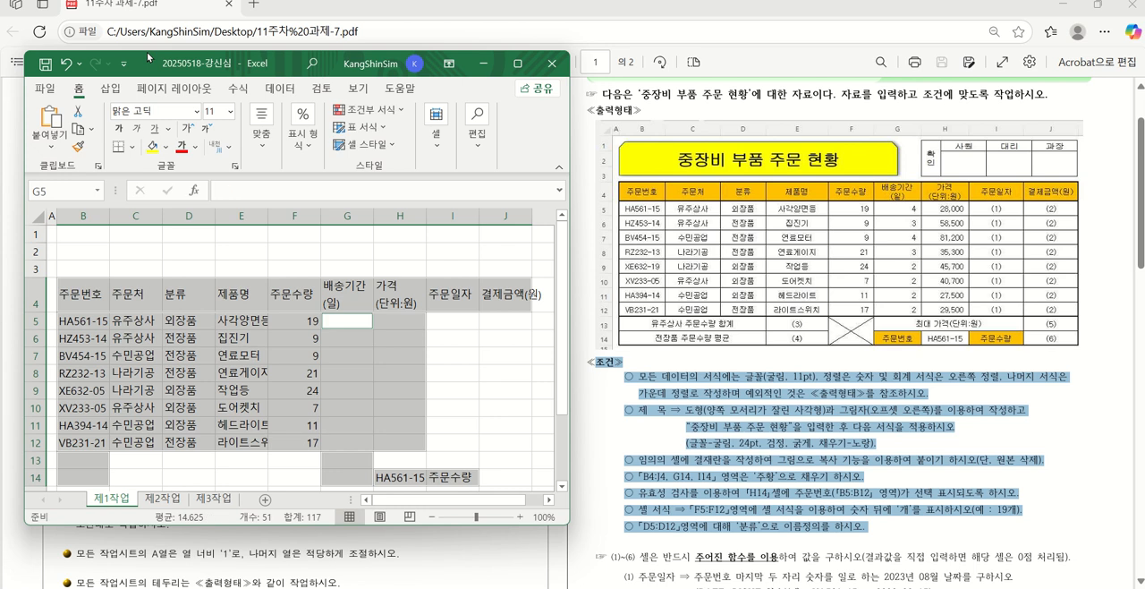
Enter the 배송기간(일) values 4, 3, 4 and 3 in G5 through G8
type("4")
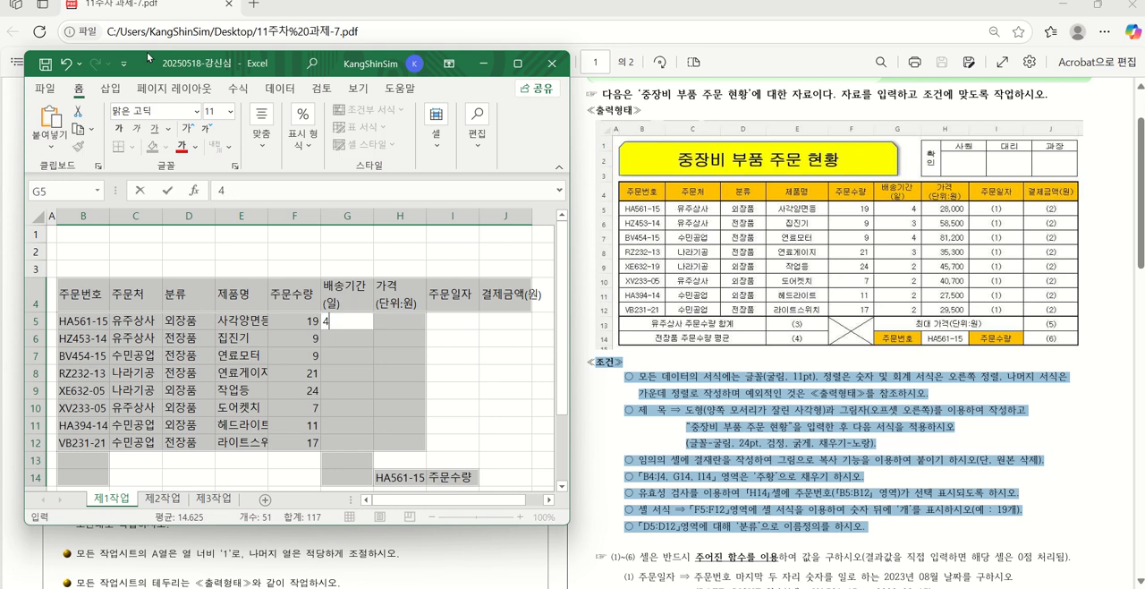
key("Return")
type("3")
key("Return")
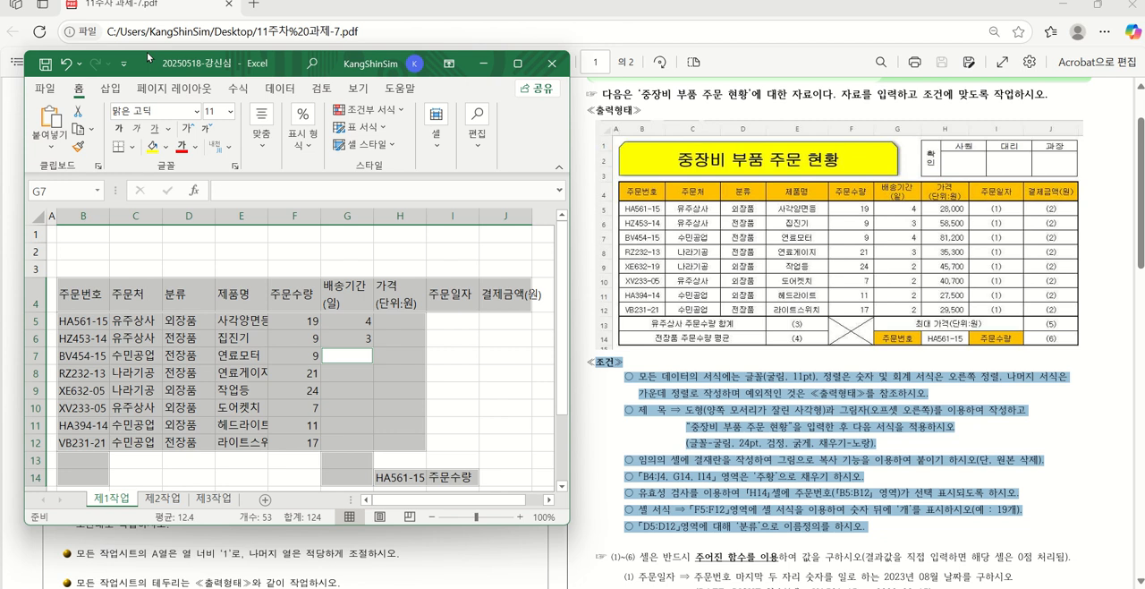
type("4")
key("Return")
type("3")
key("Return")
Finish the 배송기간(일) column with 2 in each cell from G9 to G12
type("2")
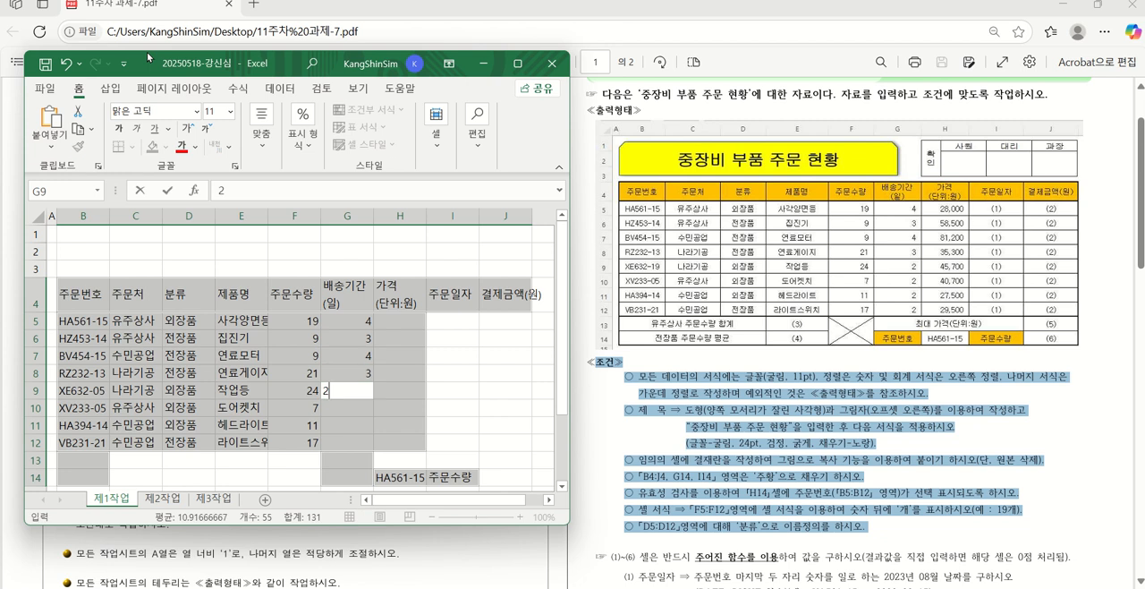
key("Return")
type("2")
key("Return")
type("2")
key("Return")
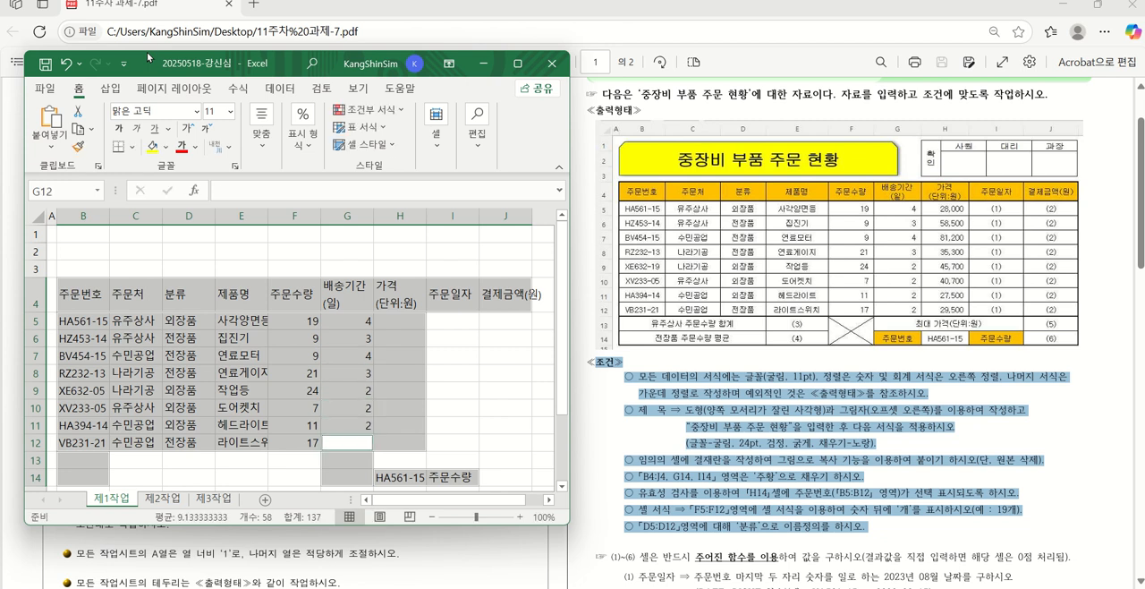
type("2")
key("Return")
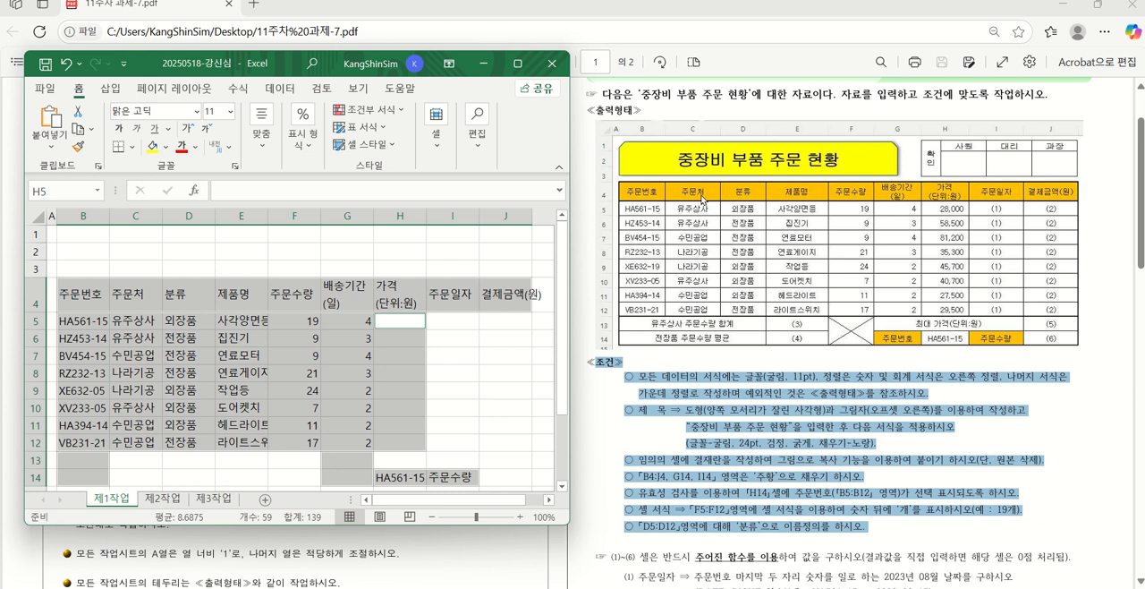
Enter the 가격(단위:원) values 28000, 58500, 81200 and 35300 in H5 through H8
scroll(800, 263, "up", 3, "ctrl")
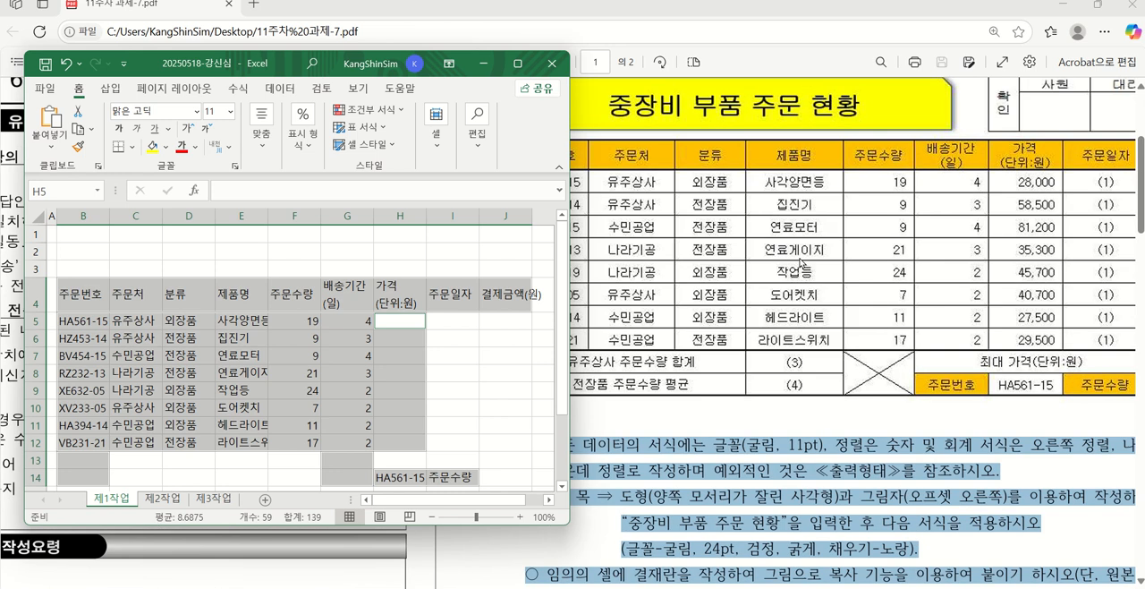
scroll(801, 263, "up", 1, "ctrl")
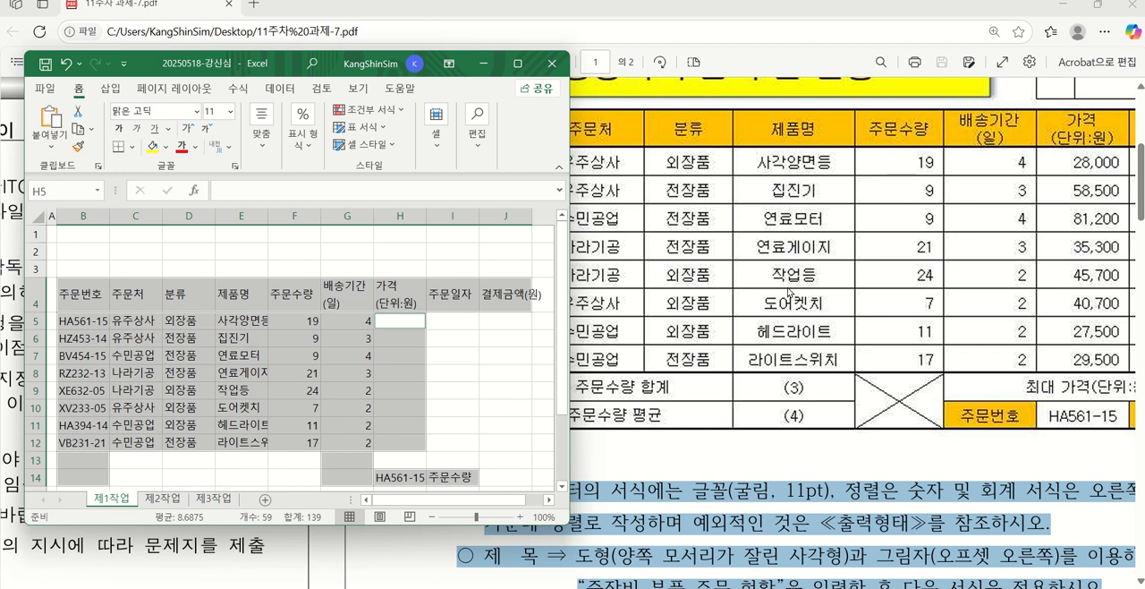
type("28")
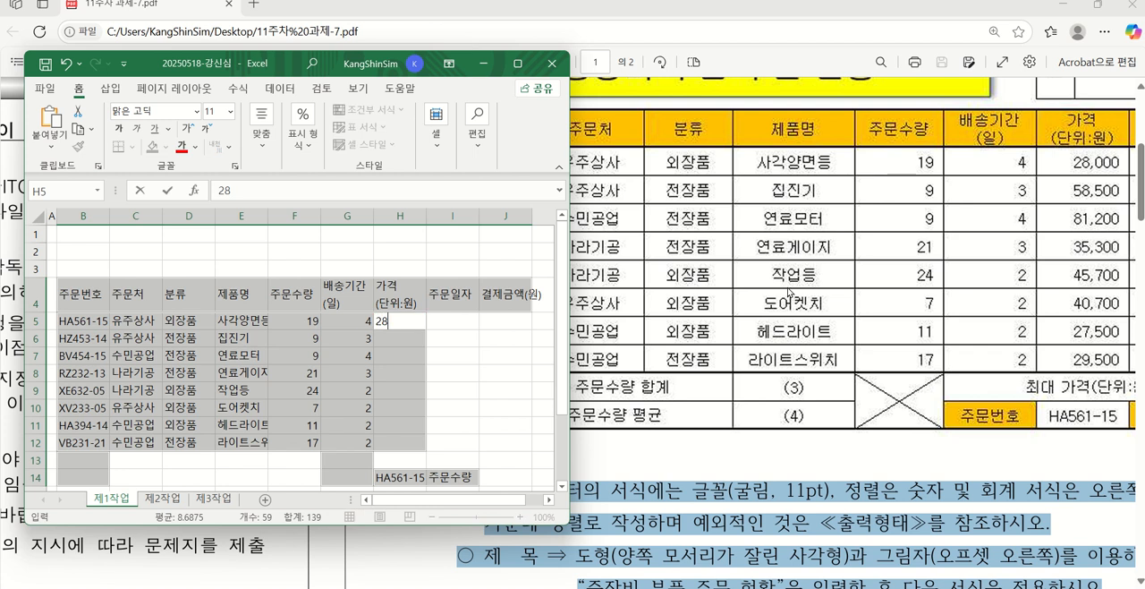
type("000")
key("Return")
type("58500")
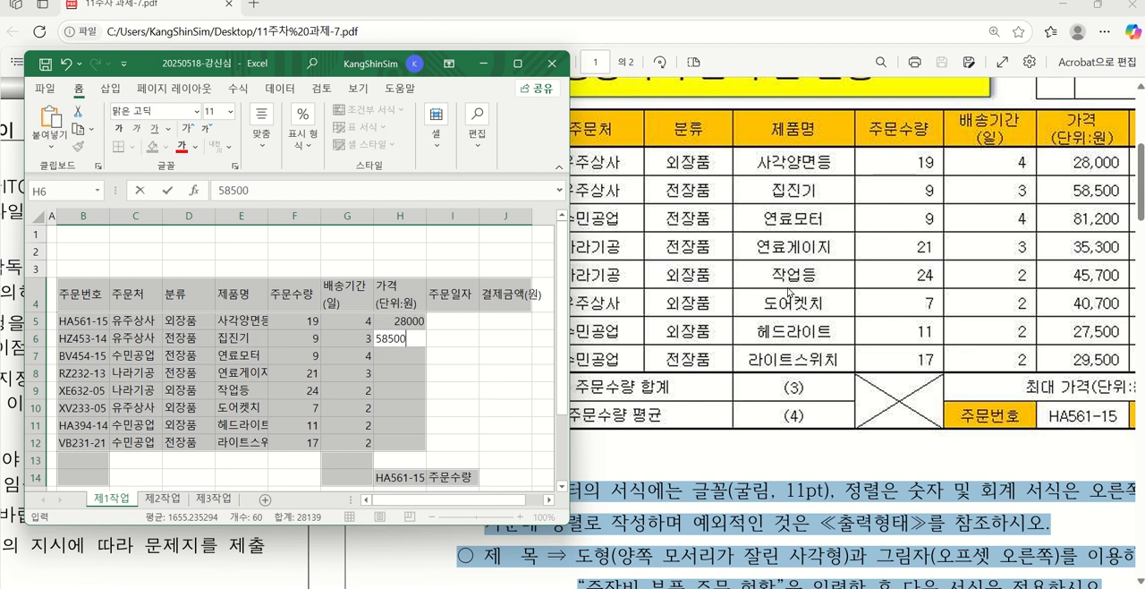
key("Return")
type("812")
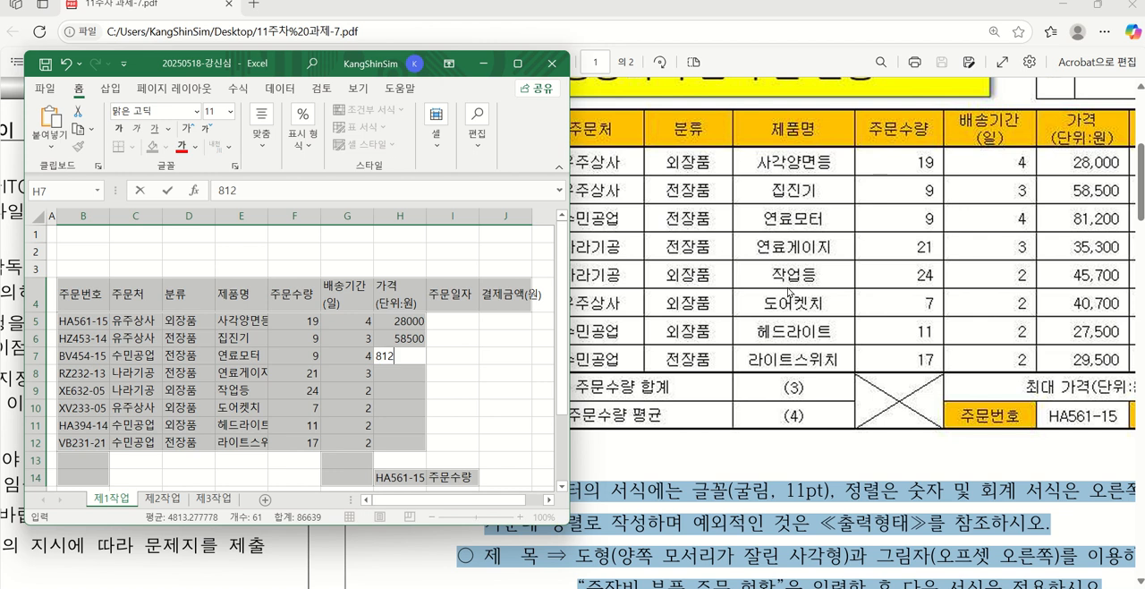
type("00")
key("Return")
type("35")
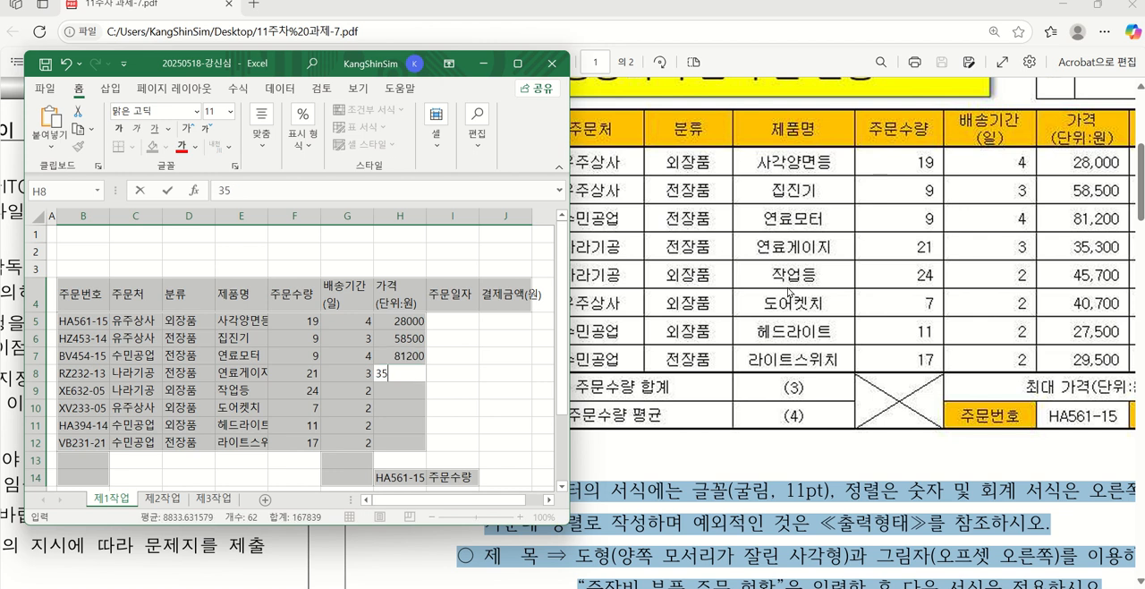
type("300")
key("Return")
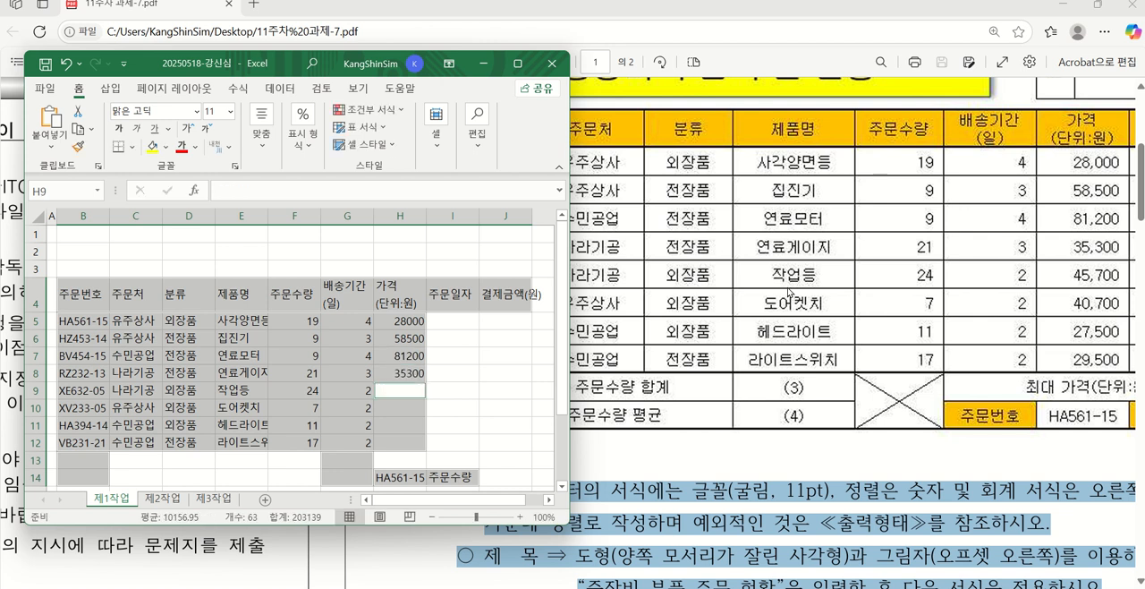
Finish the 가격(단위:원) column with 45700, 40700, 27500 and 29500 in H9 through H12
type("45")
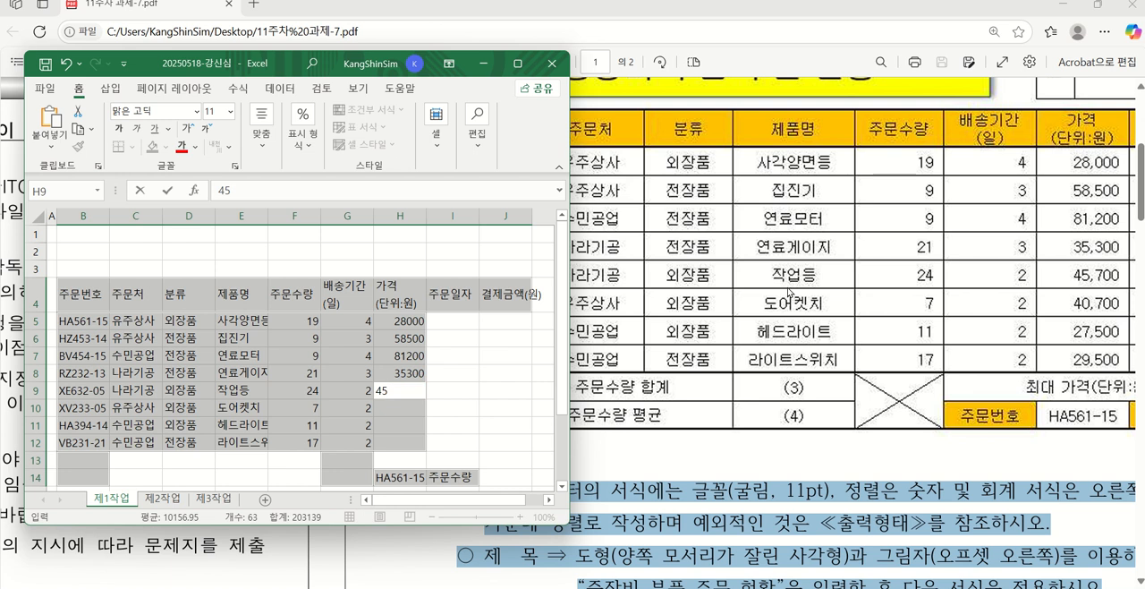
type("700")
key("Return")
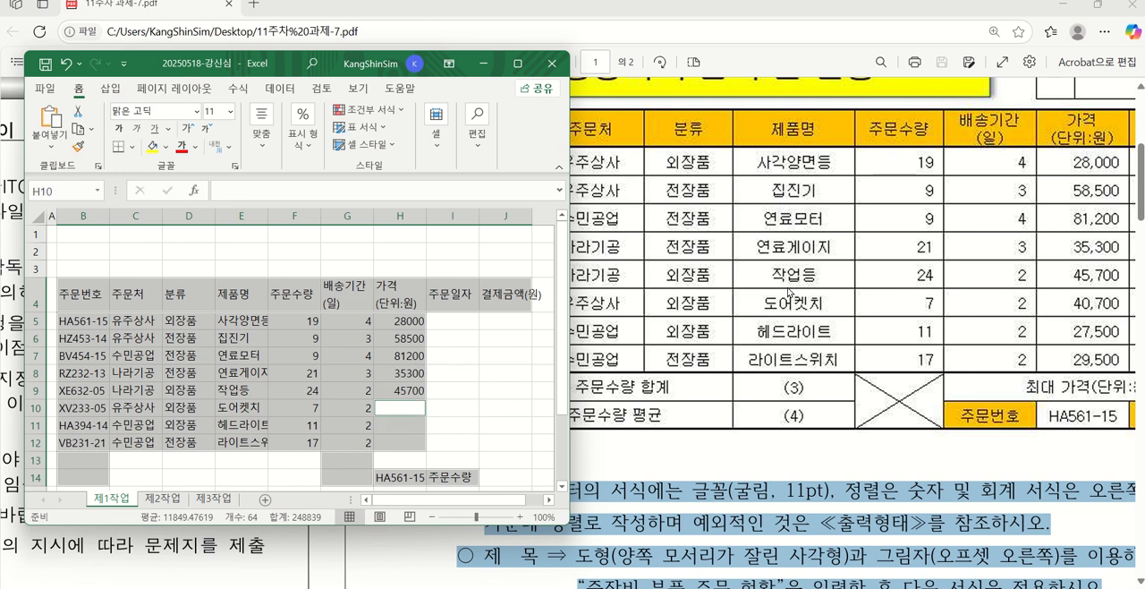
type("40")
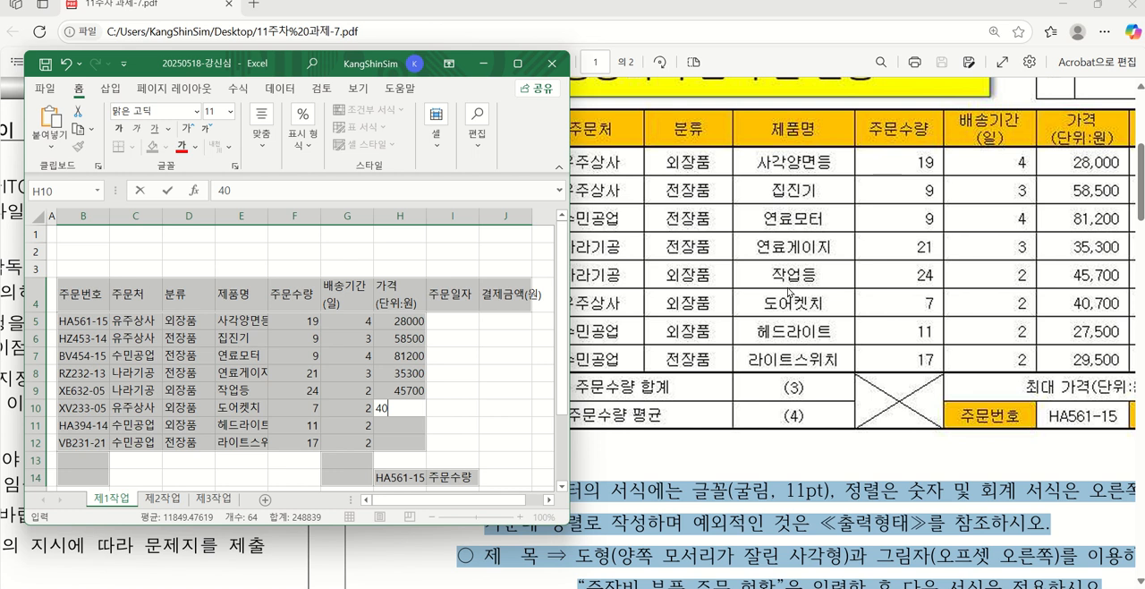
type("700")
key("Return")
type("275")
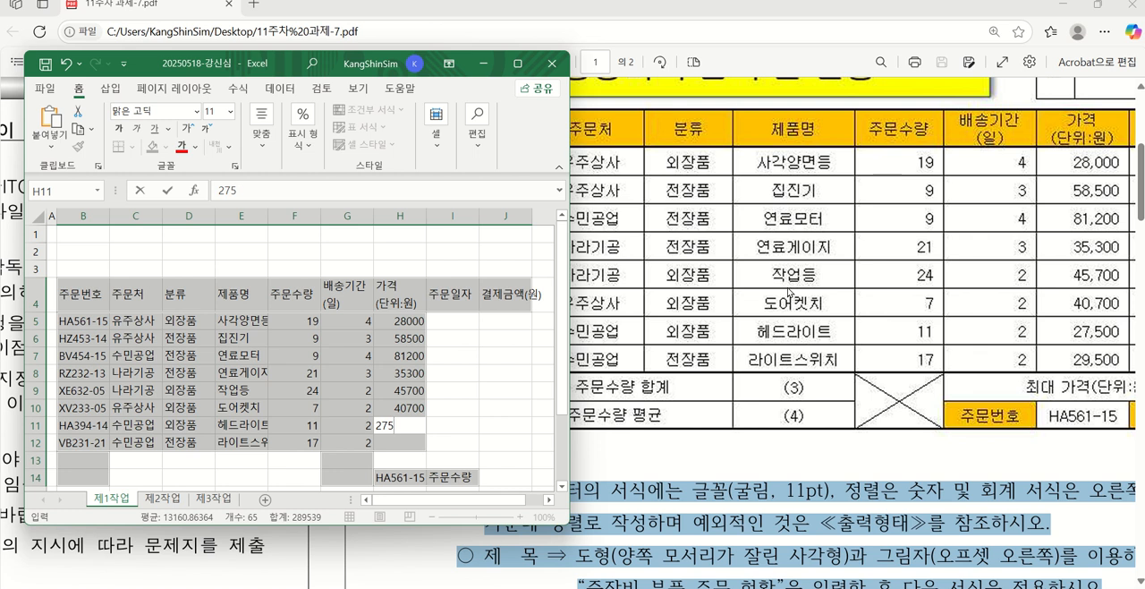
type("00")
key("Return")
type("2")
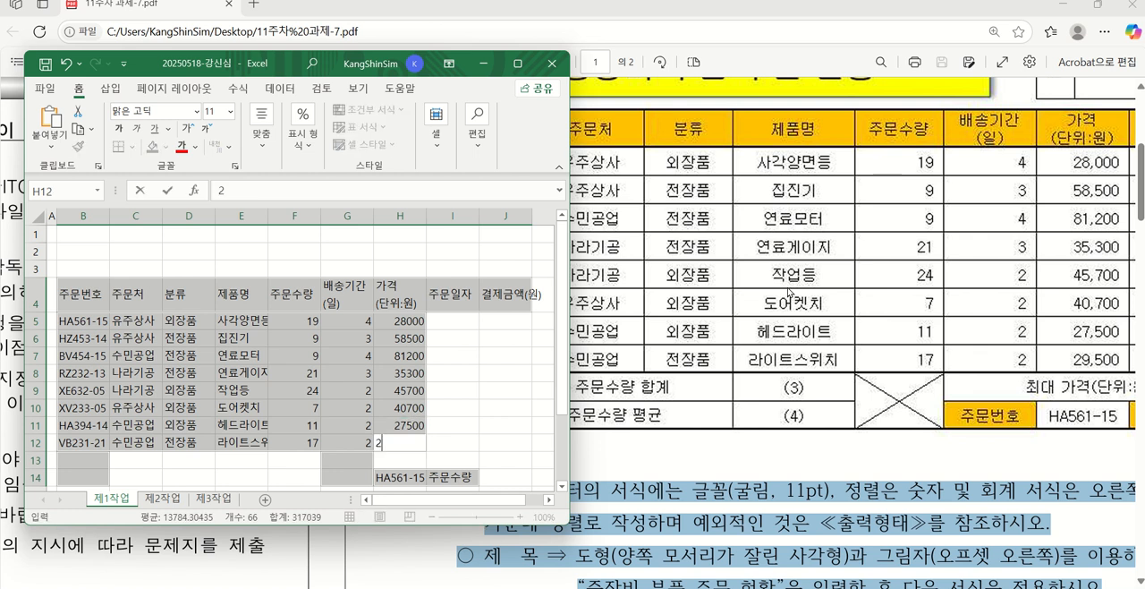
type("9500")
key("Return")
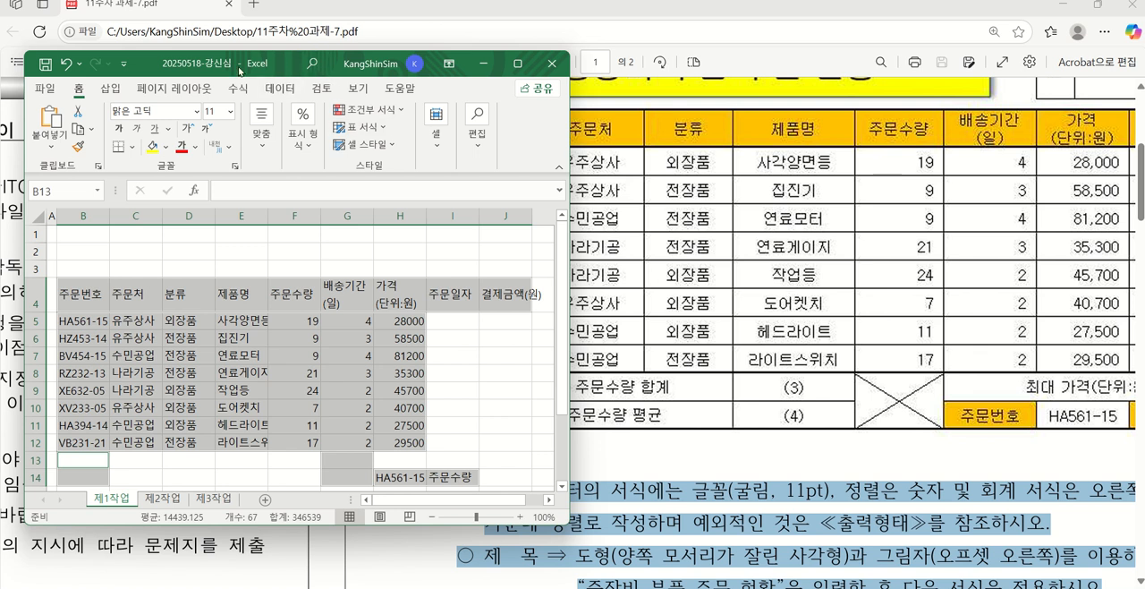
Move the workbook window to uncover the PDF's summary rows and enter the label 유주상사 주문수량 합계 in B13
left_click_drag(239, 70, 180, 35)
type("ㅇ")
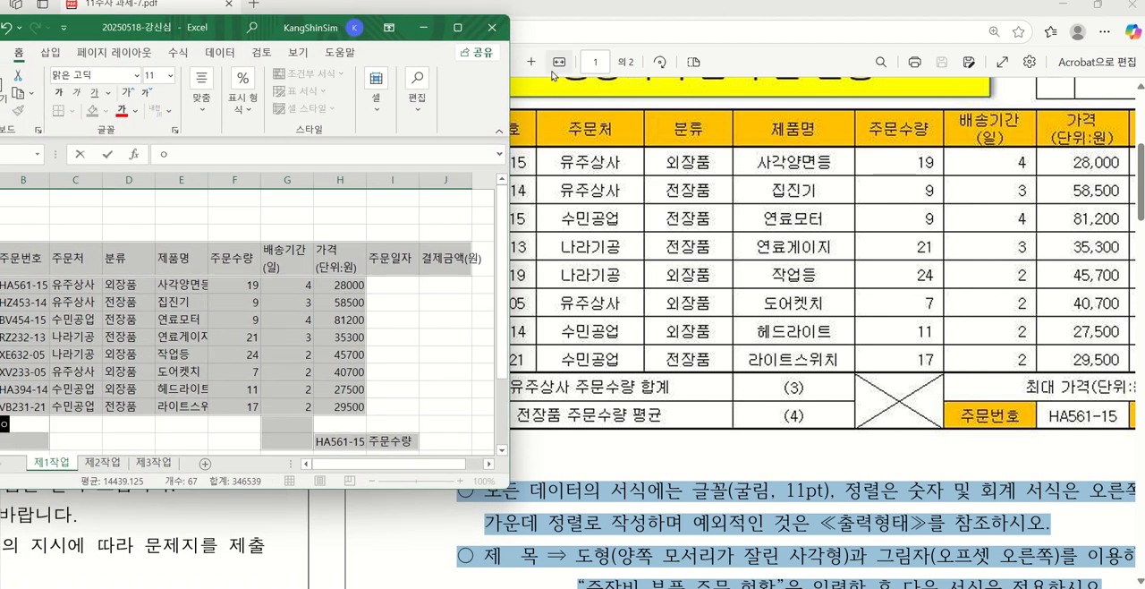
type("주상ㅅ")
type("사 주문")
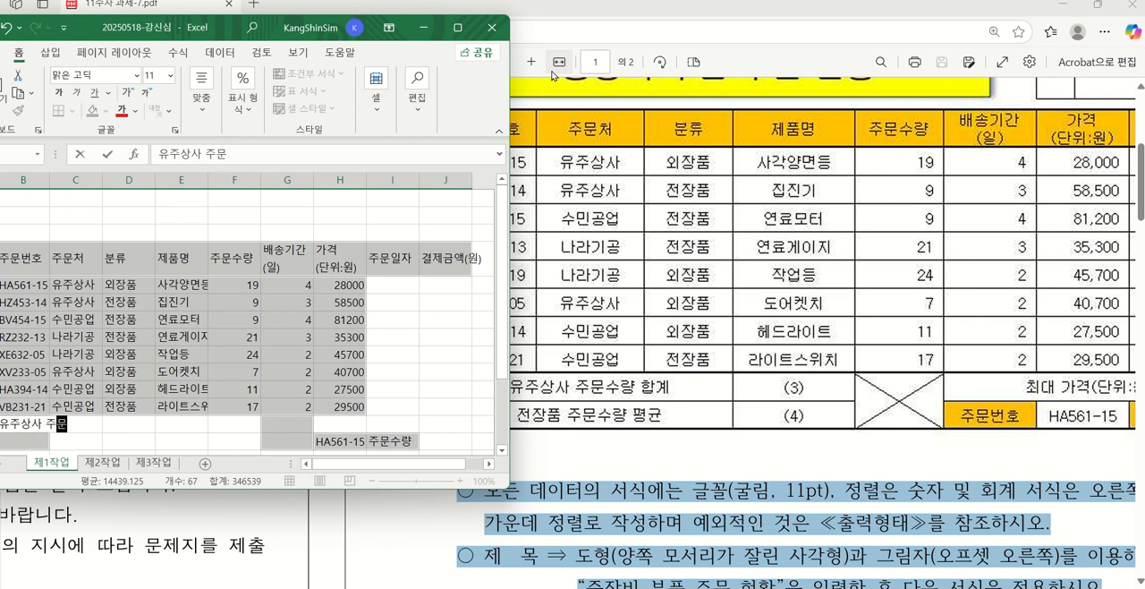
type("술량 합계")
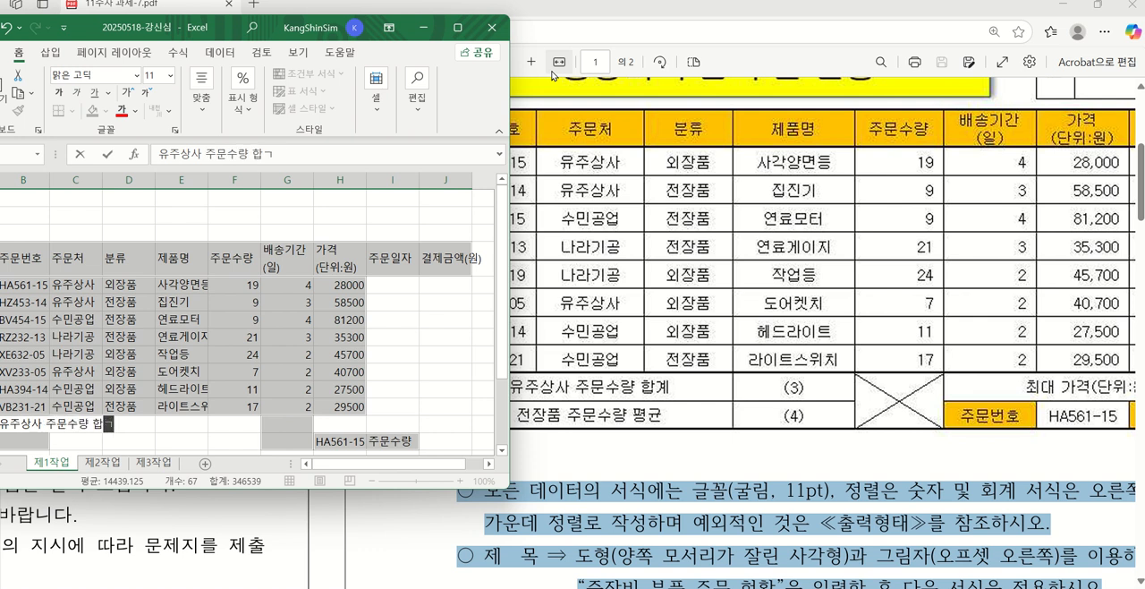
key("Return")
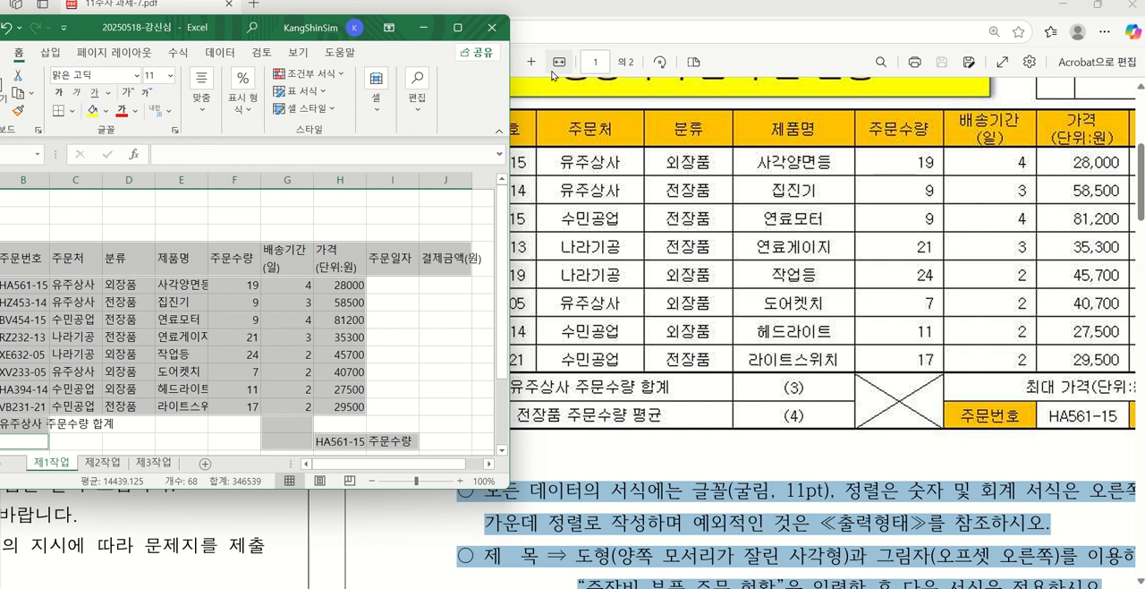
Enter the label 전장품 주문수량 평균 in B14
type("전장품")
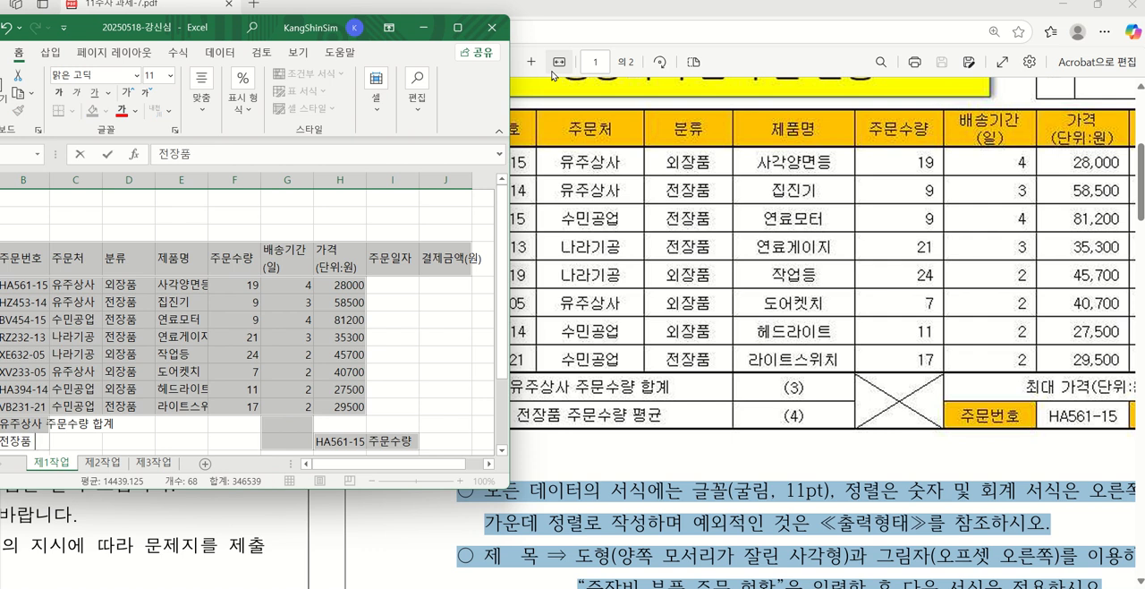
type(" 주문수량")
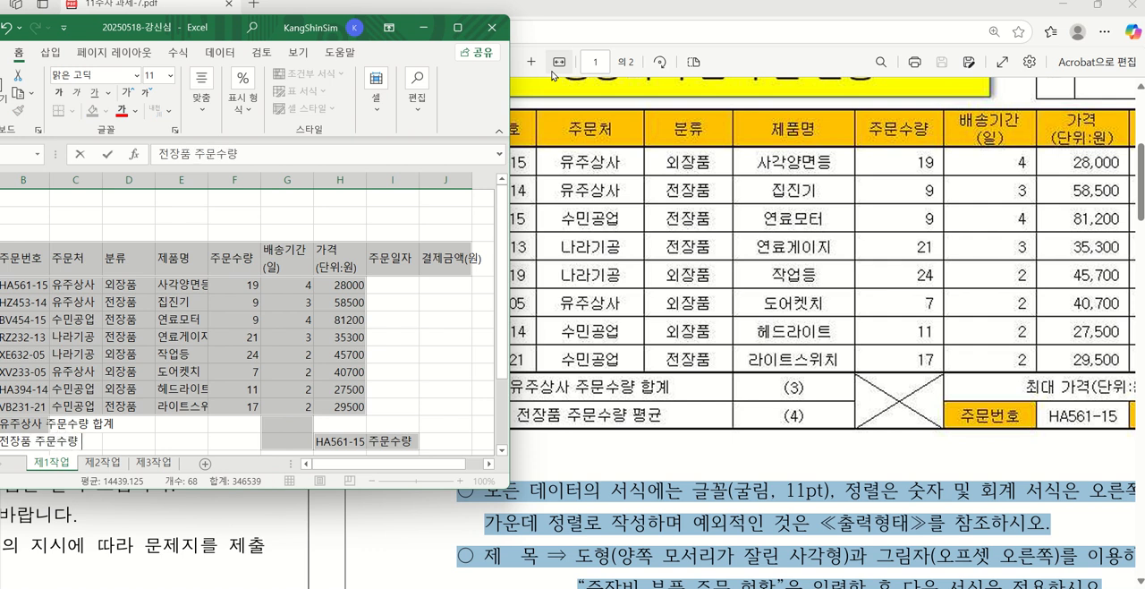
type(" 평규")
key("Return")
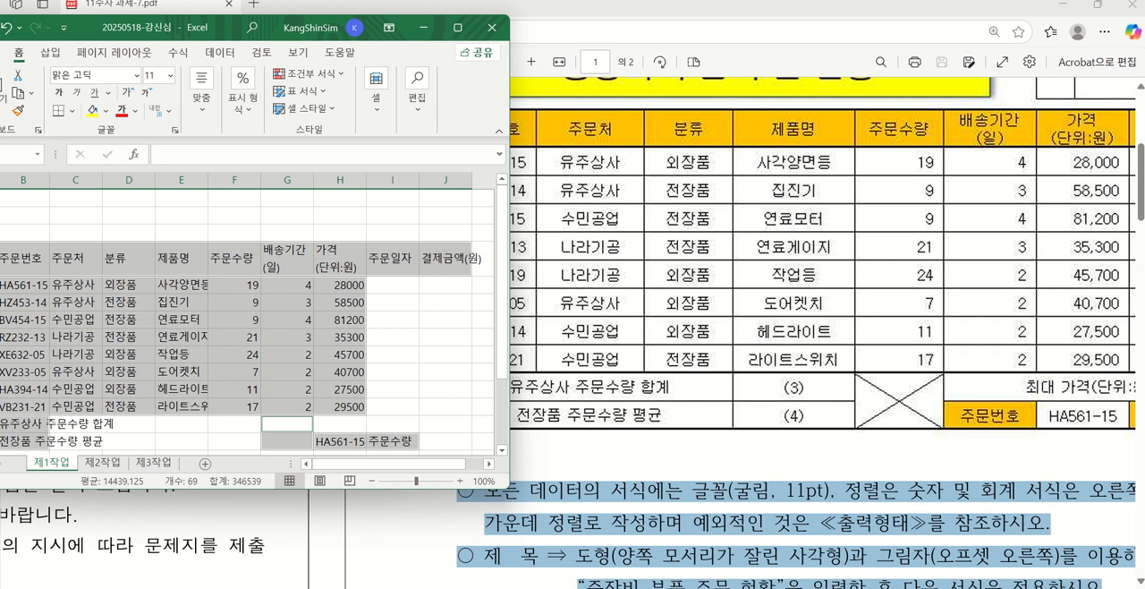
Enter the label 최대 가격(단위:원) in G13 and 주문번호 in G14, following the PDF's summary rows
left_click_drag(780, 588, 911, 588)
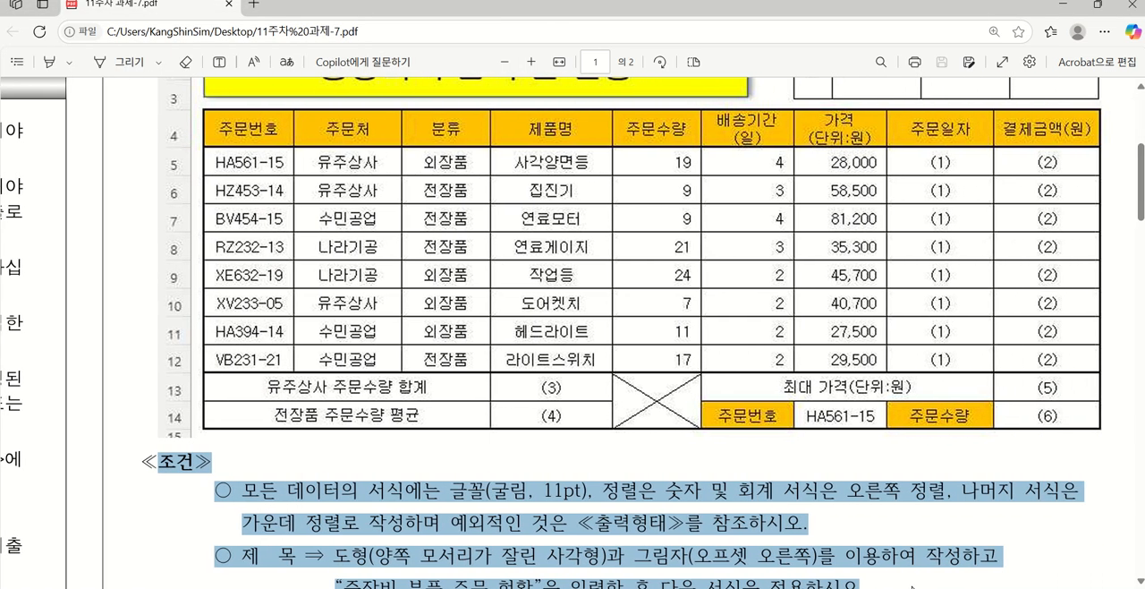
key("alt+Tab")
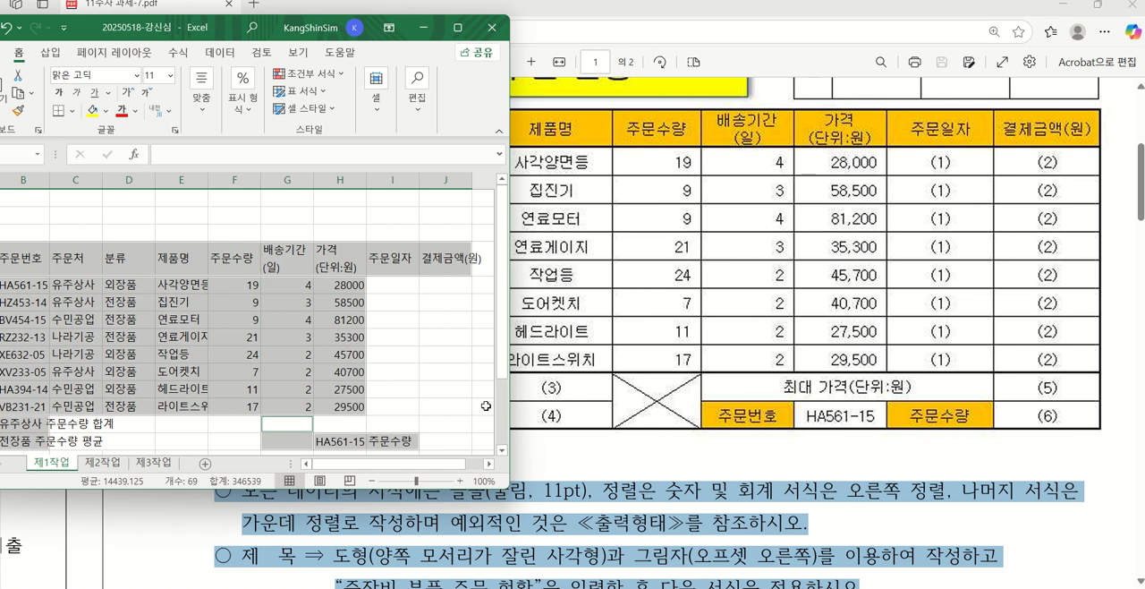
type("최대")
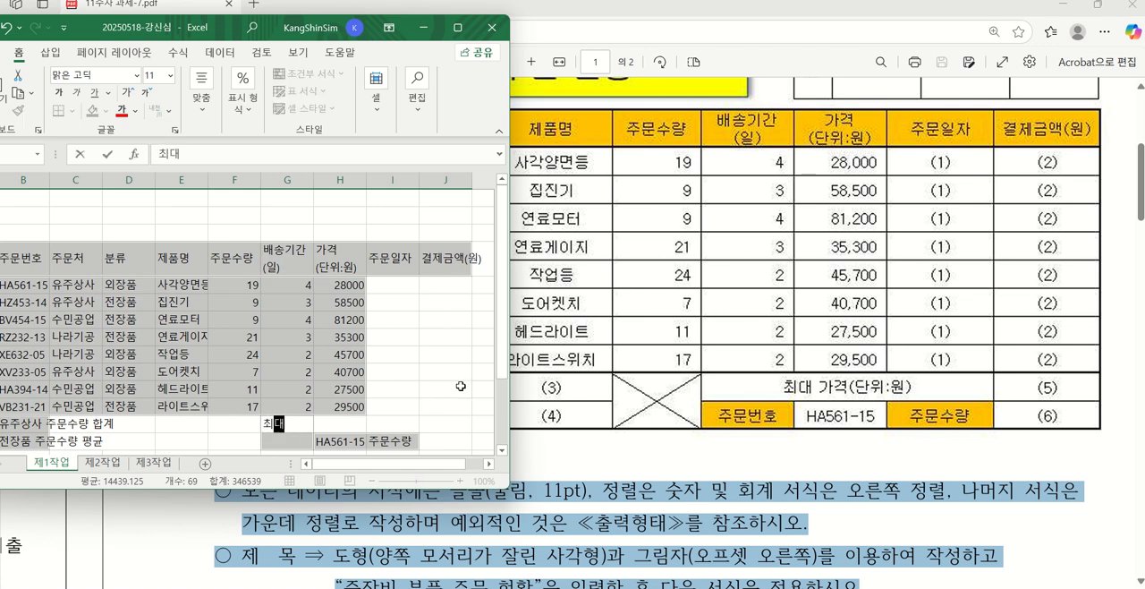
type(" 각ㄱ")
key("BackSpace")
key("BackSpace")
key("BackSpace")
key("BackSpace")
type("가격(단우")
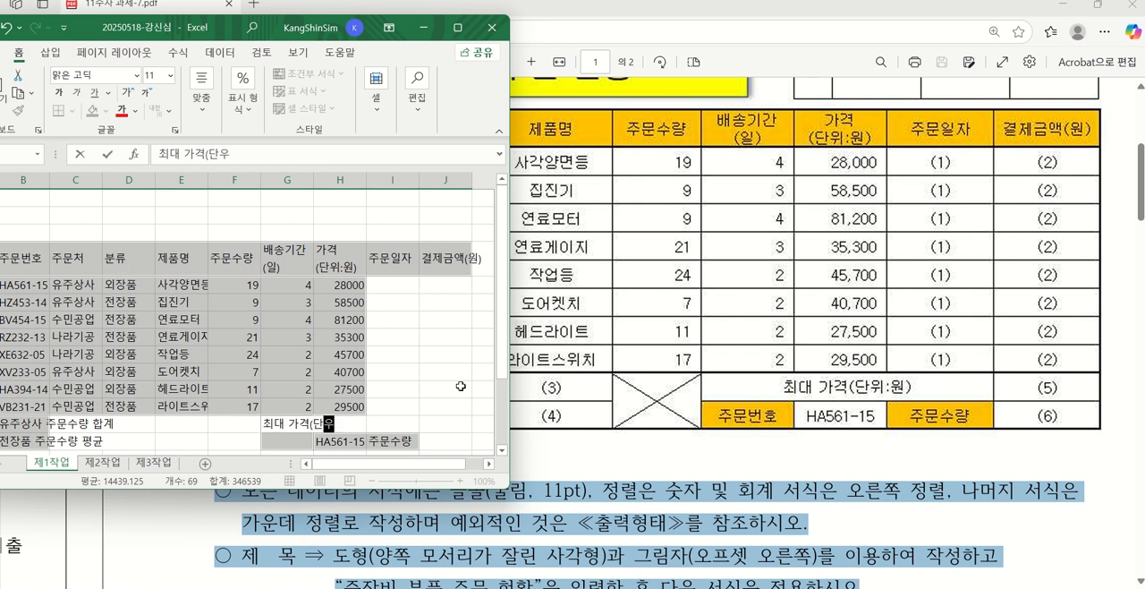
type(":원)")
key("Return")
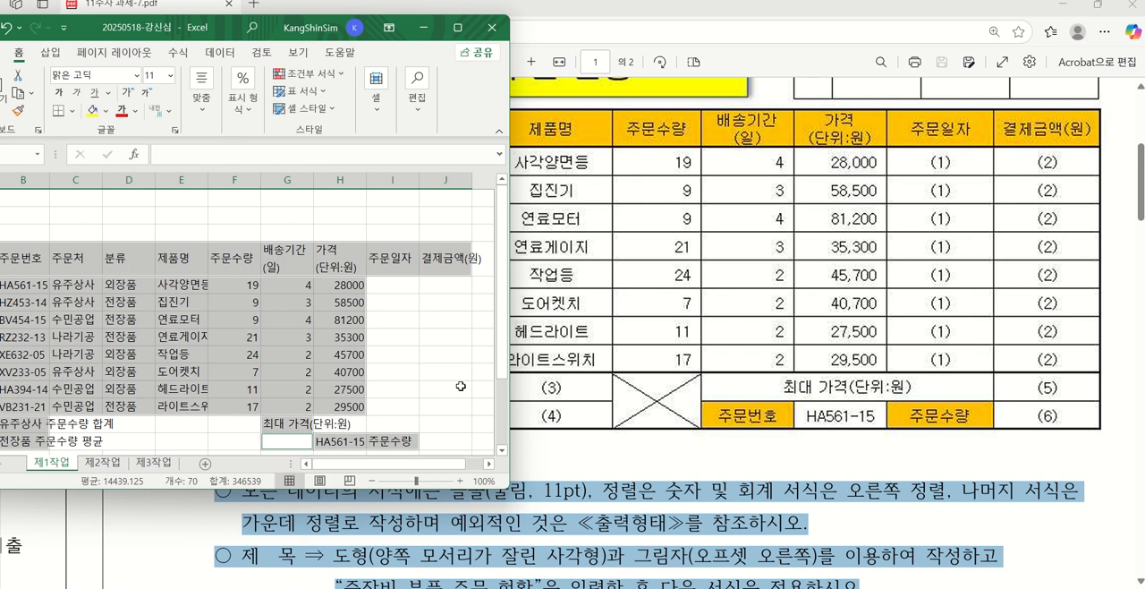
type("주문번호")
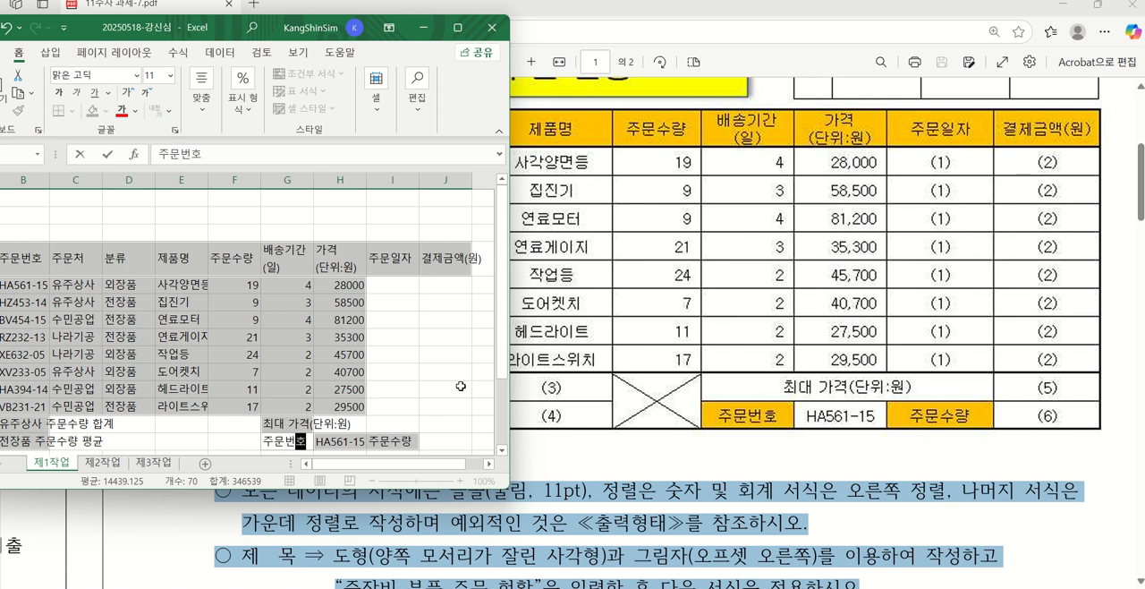
key("Tab")
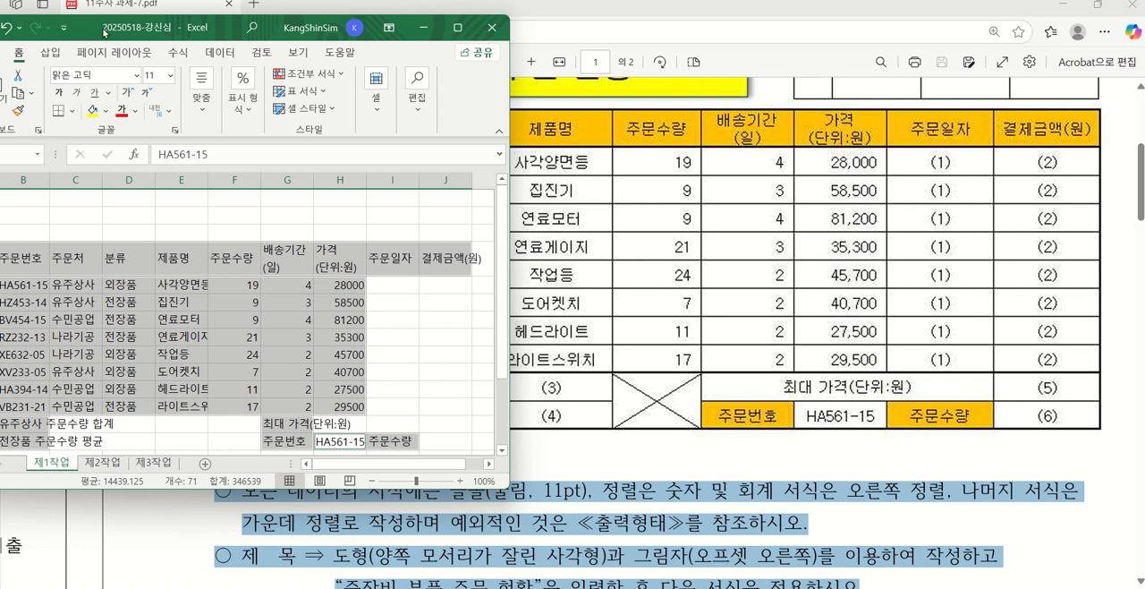
Reposition the workbook window over the PDF and widen it until columns B through J all fit
left_click_drag(104, 32, 333, 64)
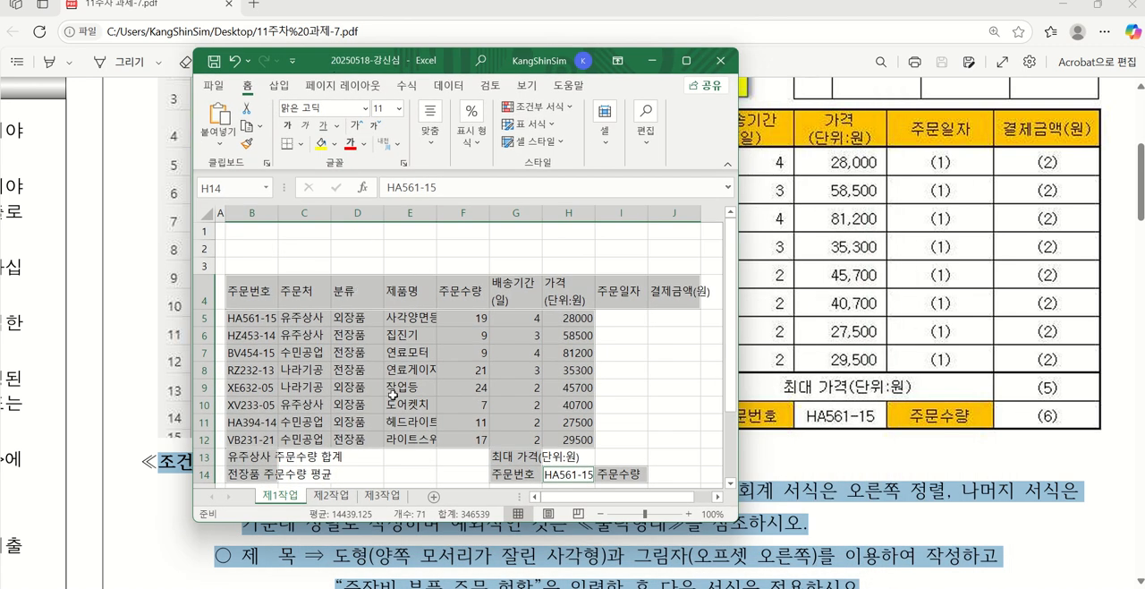
scroll(460, 353, "down", 1)
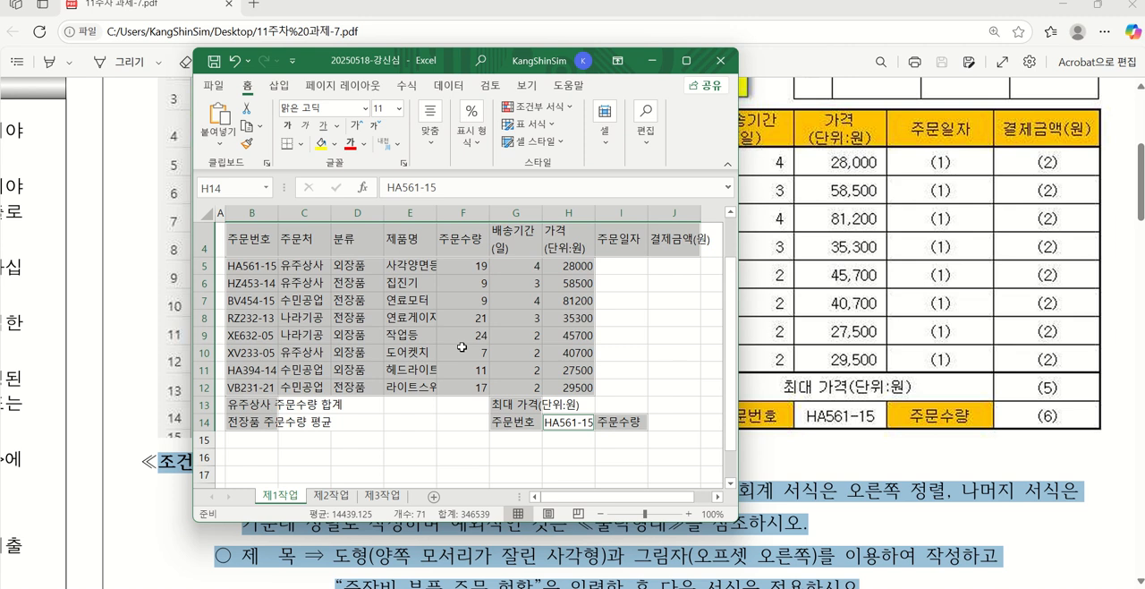
scroll(462, 346, "up", 1)
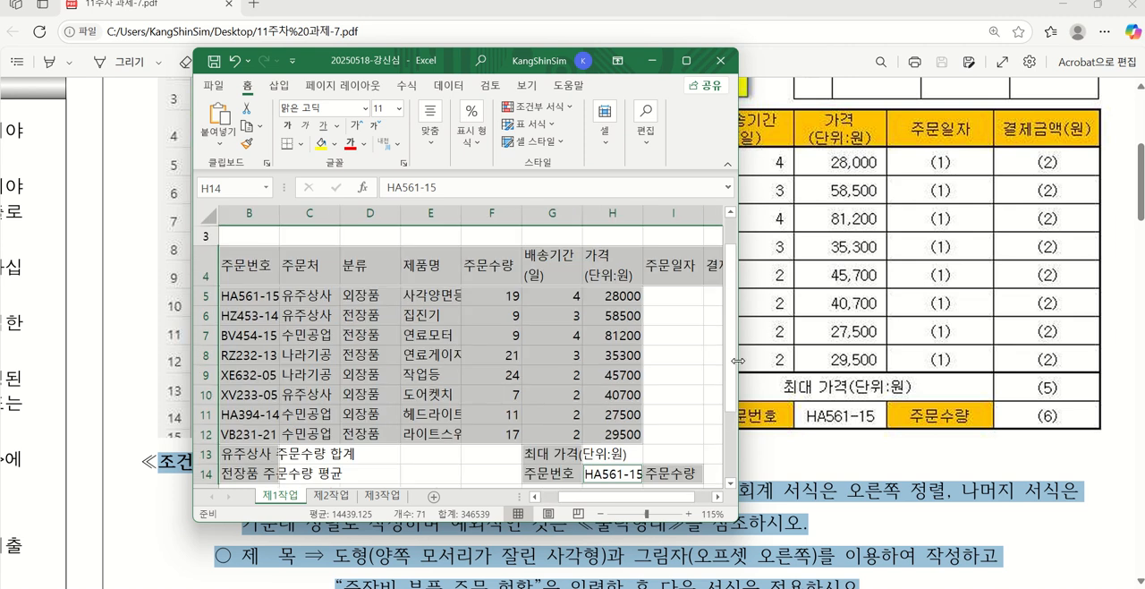
left_click_drag(738, 361, 926, 360)
left_click(526, 338)
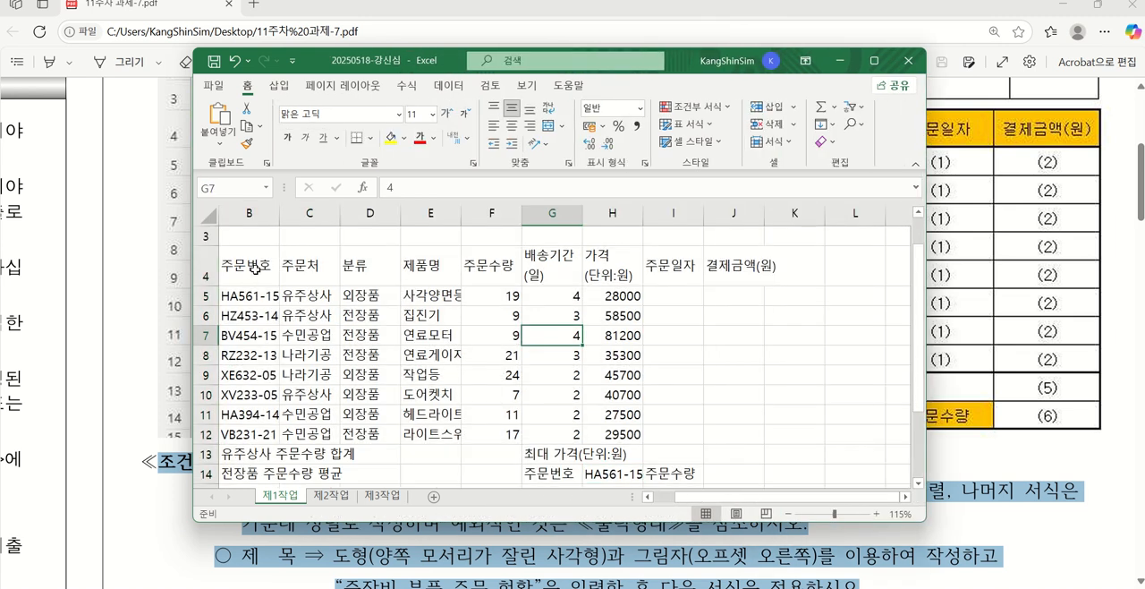
Apply all borders plus a thick outside border to the whole table range B4:J14
left_click_drag(255, 268, 733, 474)
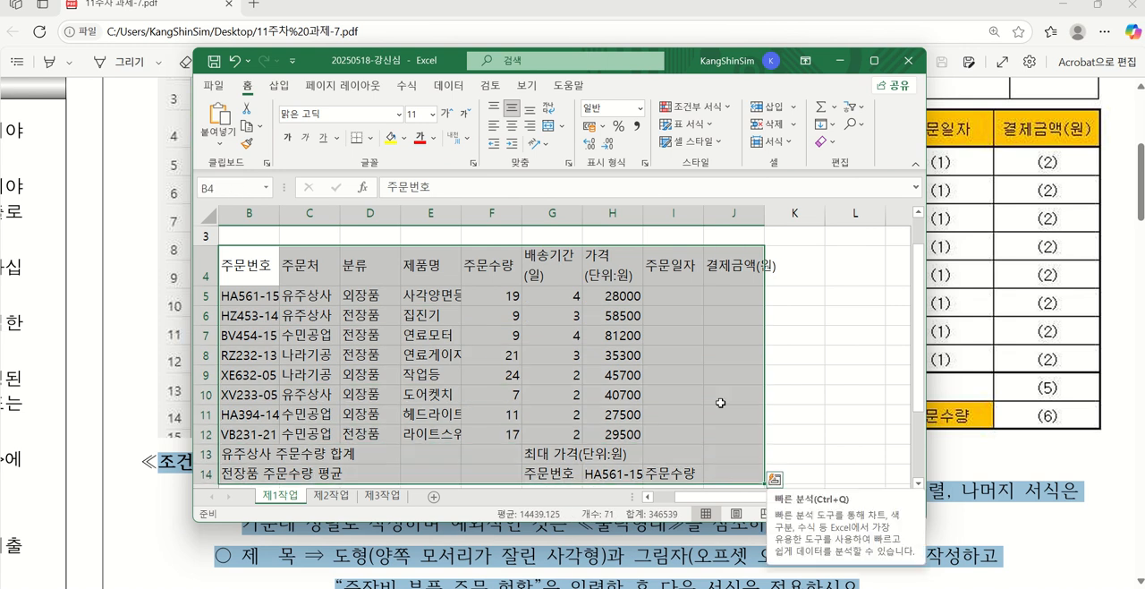
left_click_drag(391, 60, 446, 545)
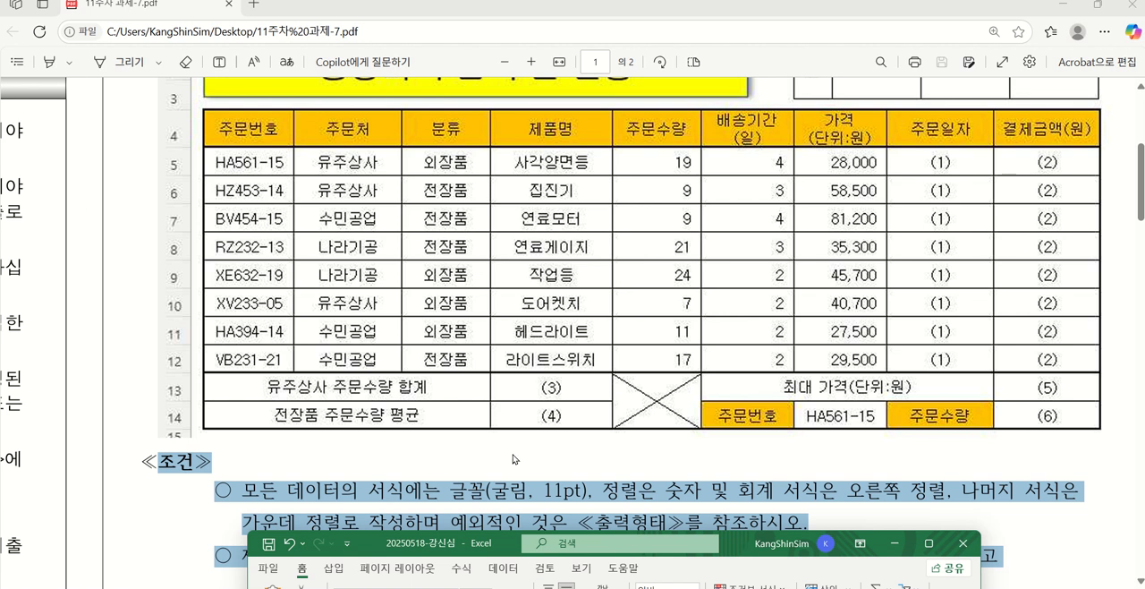
left_click_drag(423, 550, 359, 34)
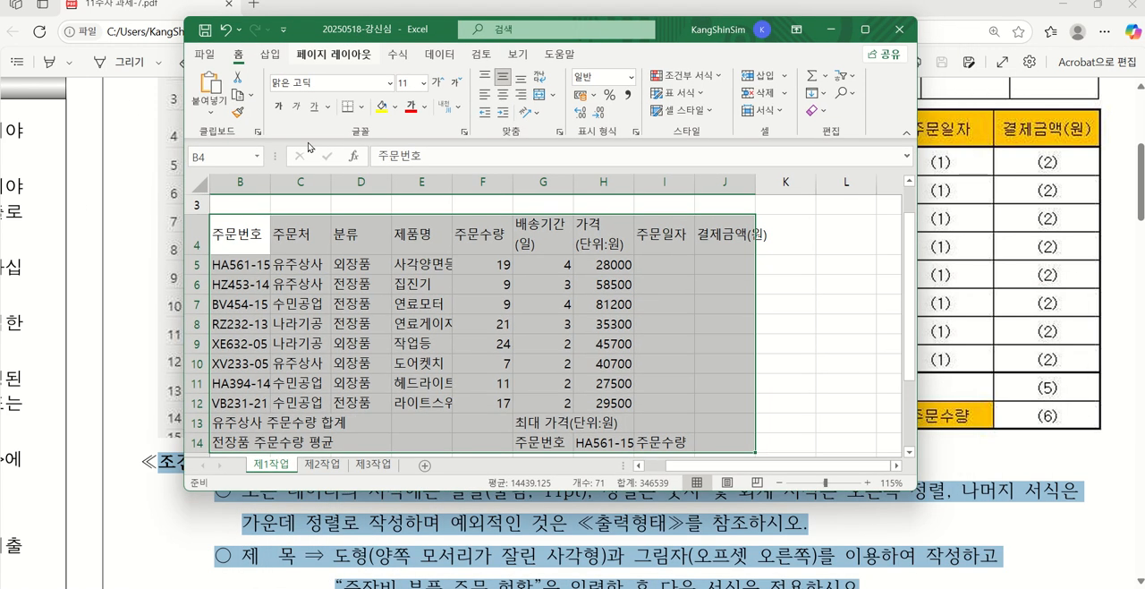
left_click_drag(725, 463, 696, 466)
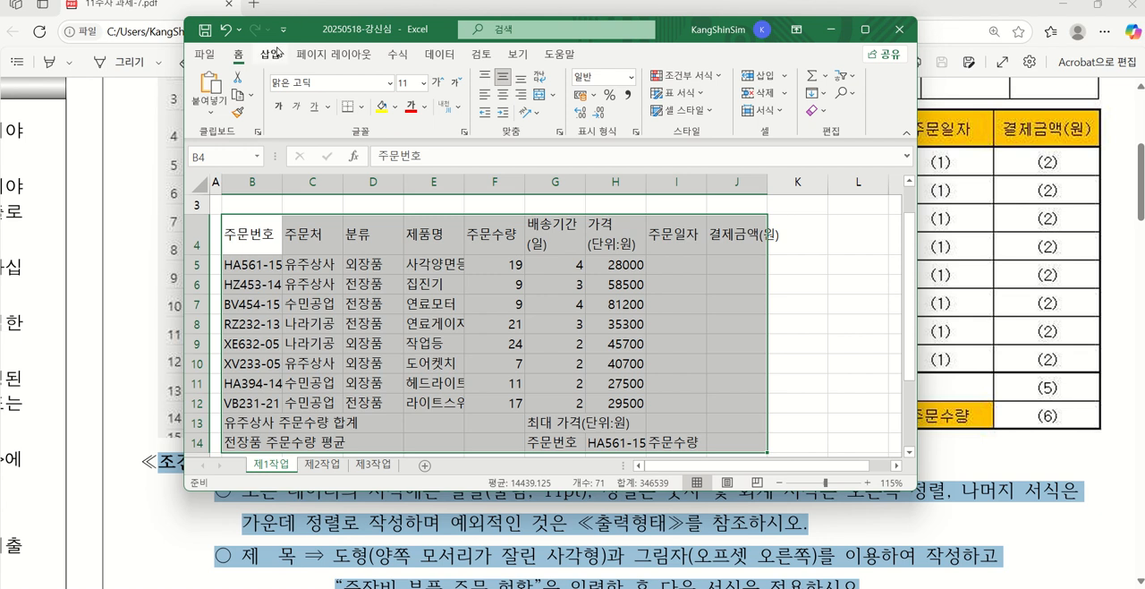
left_click(363, 108)
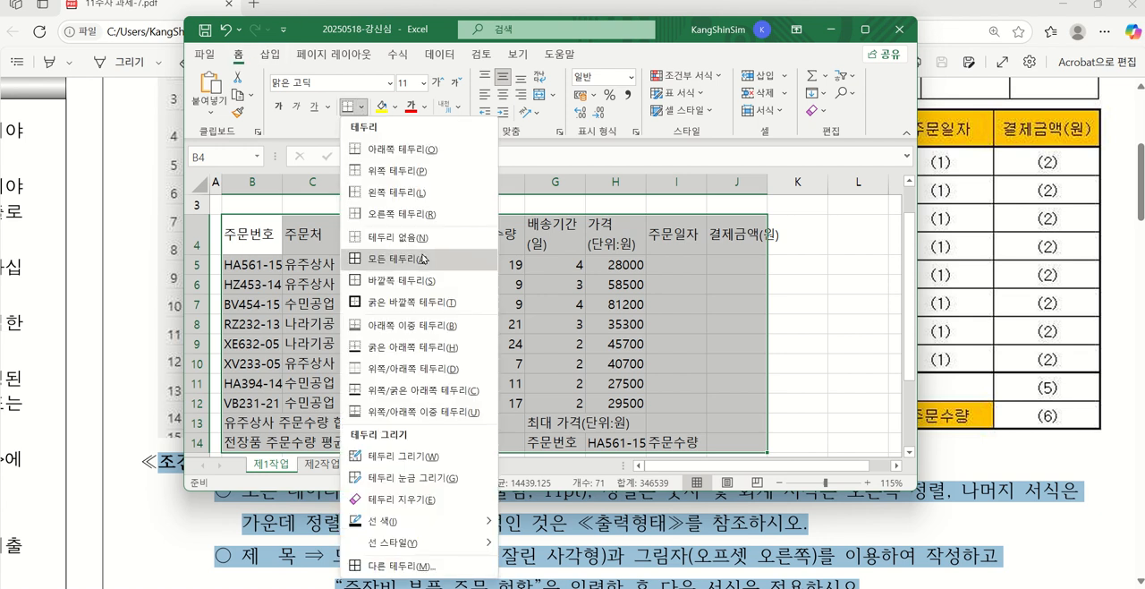
left_click(424, 259)
left_click(362, 107)
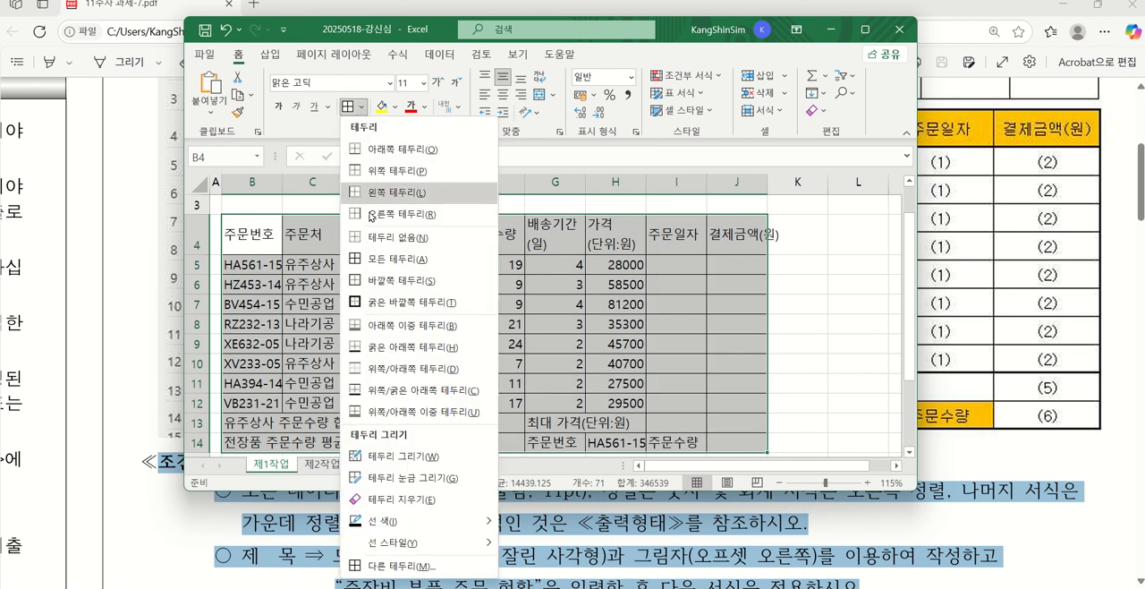
left_click(389, 305)
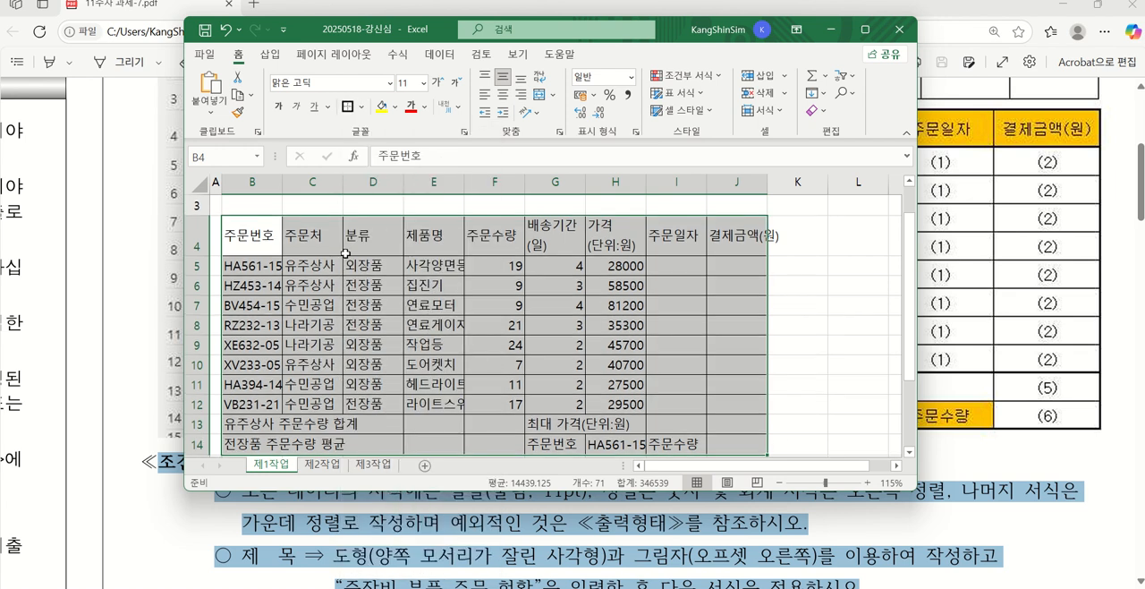
Apply a thick outside border to the header row B4:J4 and the summary rows B13:J14
left_click(266, 236)
left_click_drag(265, 236, 714, 251)
left_click_drag(256, 423, 714, 442, "ctrl")
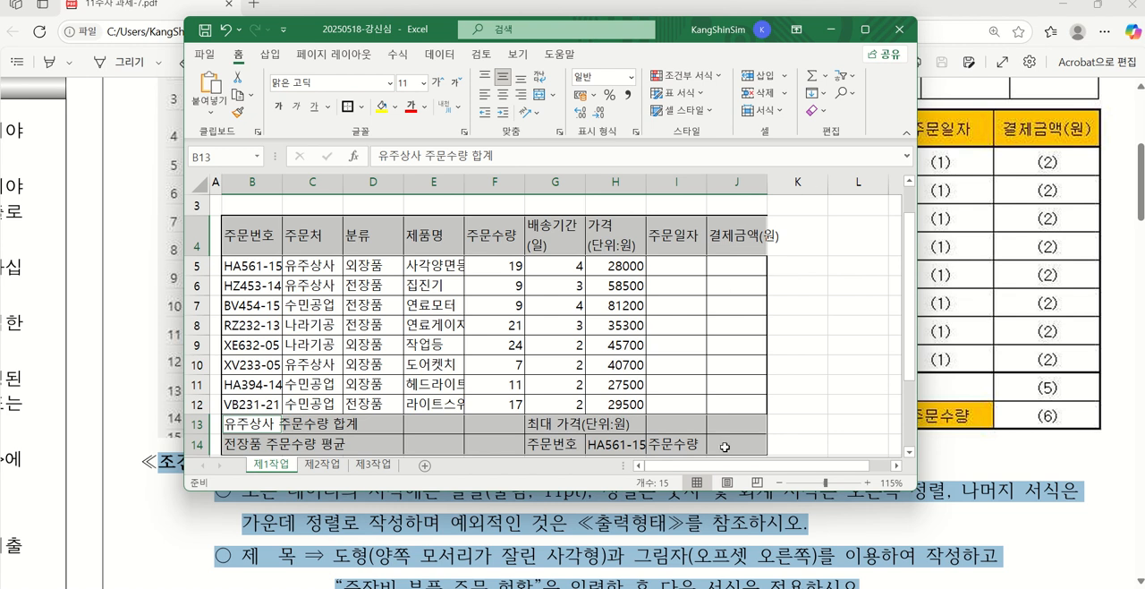
left_click(349, 106)
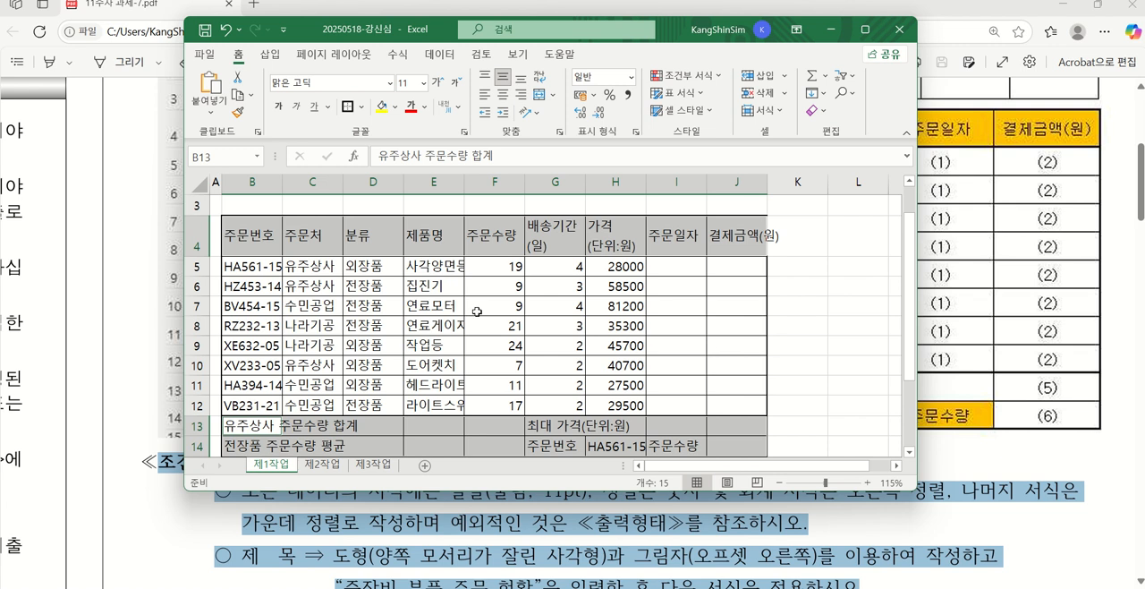
left_click(801, 323)
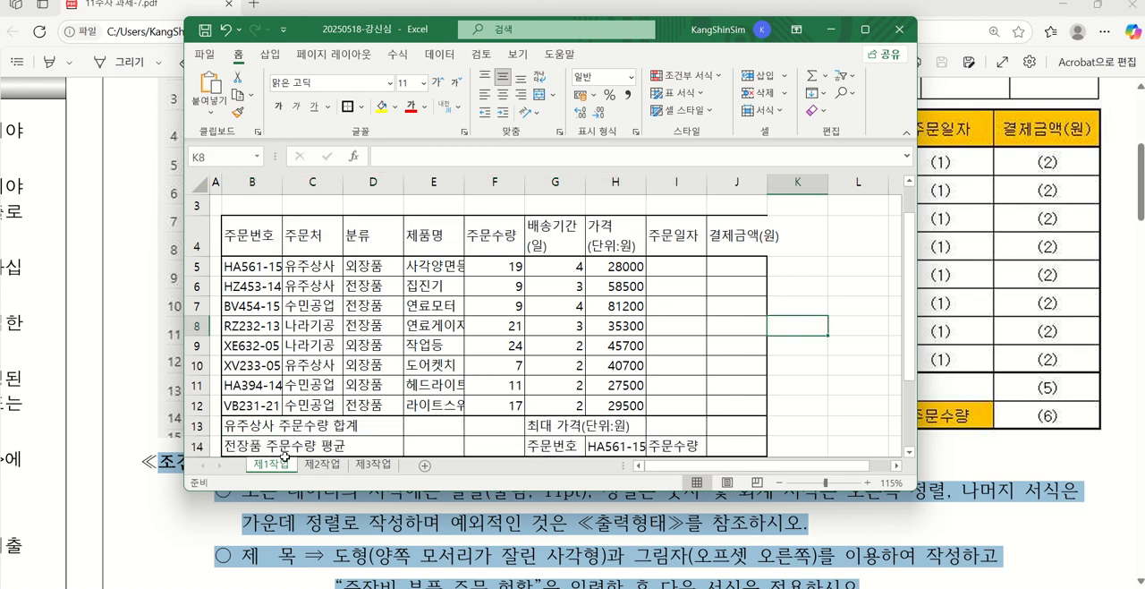
Merge and center B13:D13, B14:D14, F13:F14 and G13:I13 to match the summary rows of the PDF's table
left_click_drag(252, 425, 367, 425)
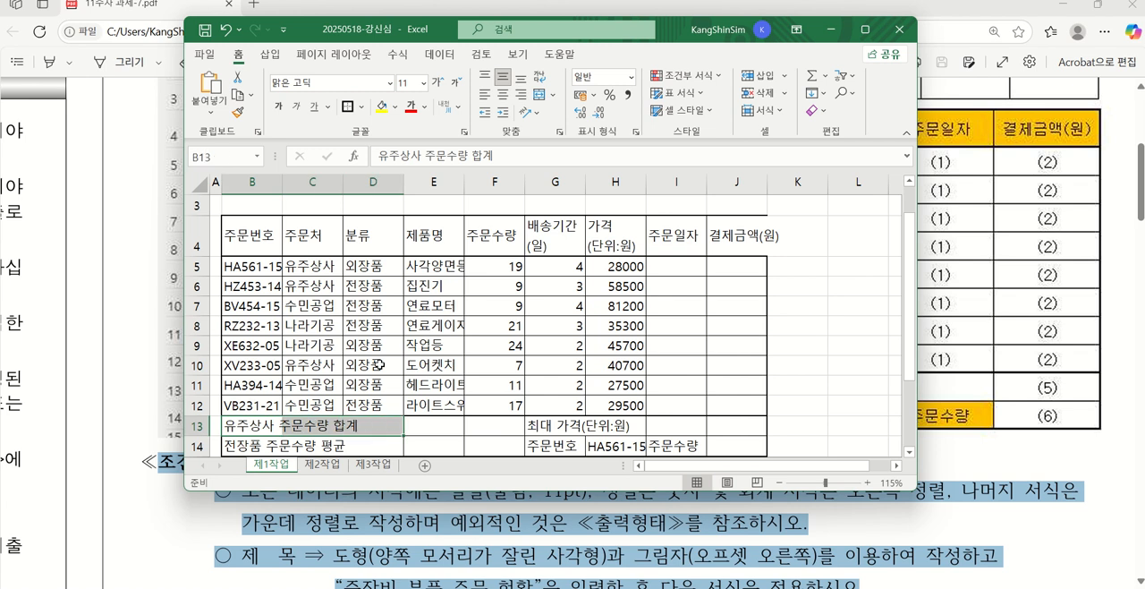
left_click_drag(346, 24, 376, 492)
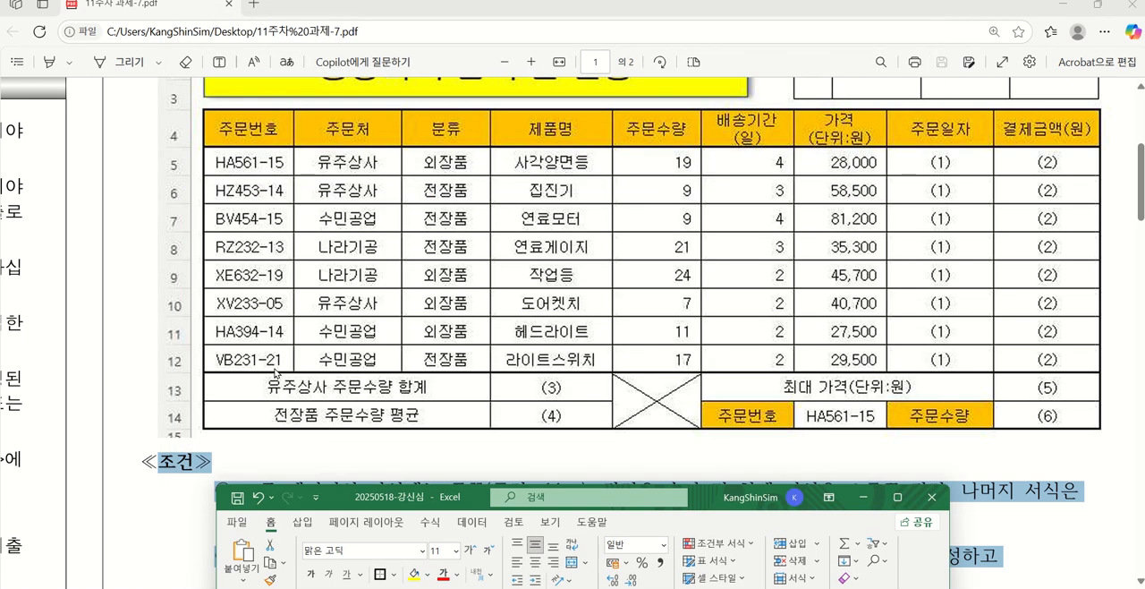
scroll(285, 353, "up", 1)
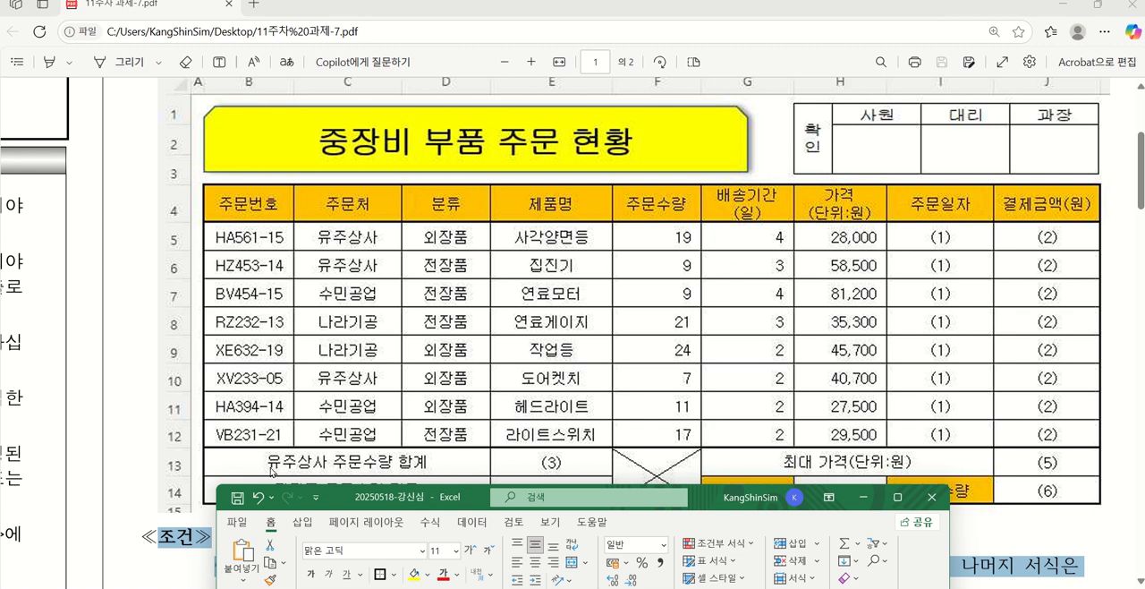
scroll(419, 413, "down", 1)
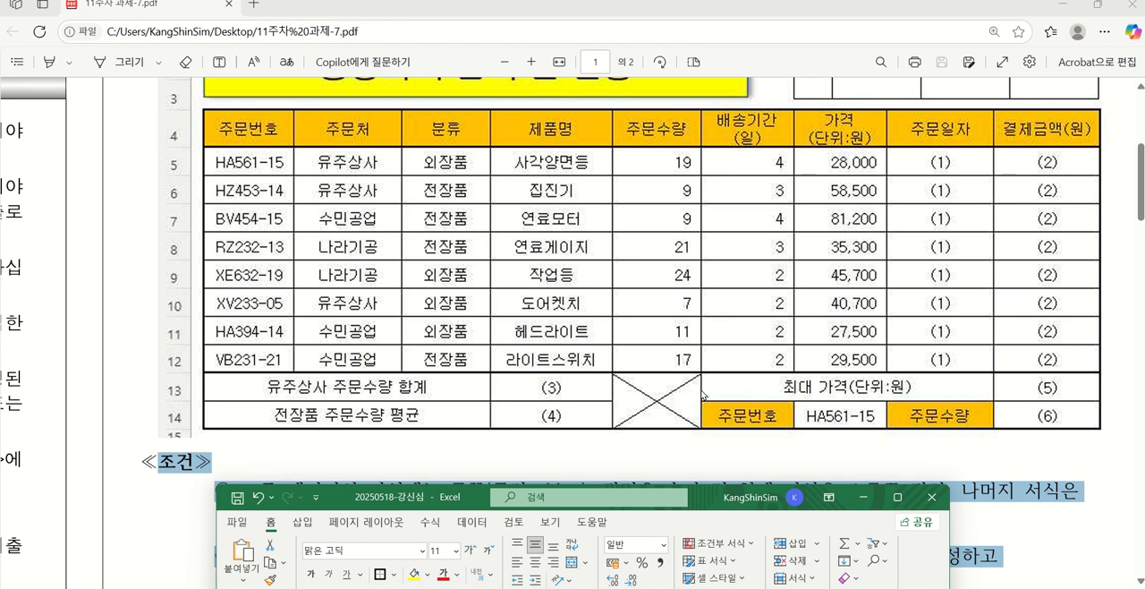
scroll(713, 360, "up", 1)
scroll(683, 430, "down", 1)
scroll(706, 395, "up", 1)
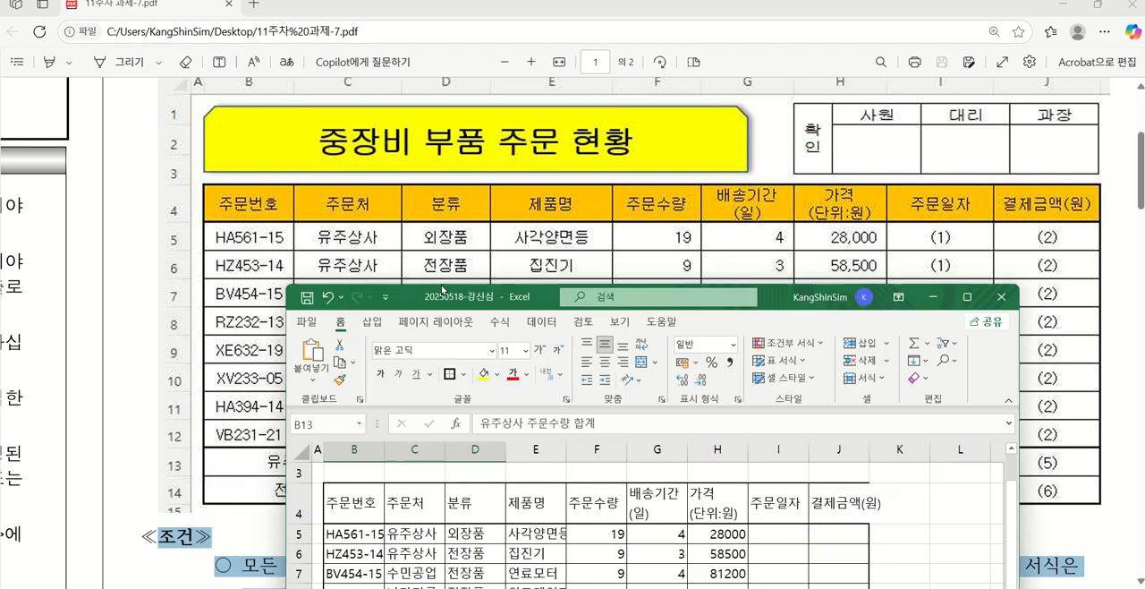
left_click_drag(373, 501, 373, 71)
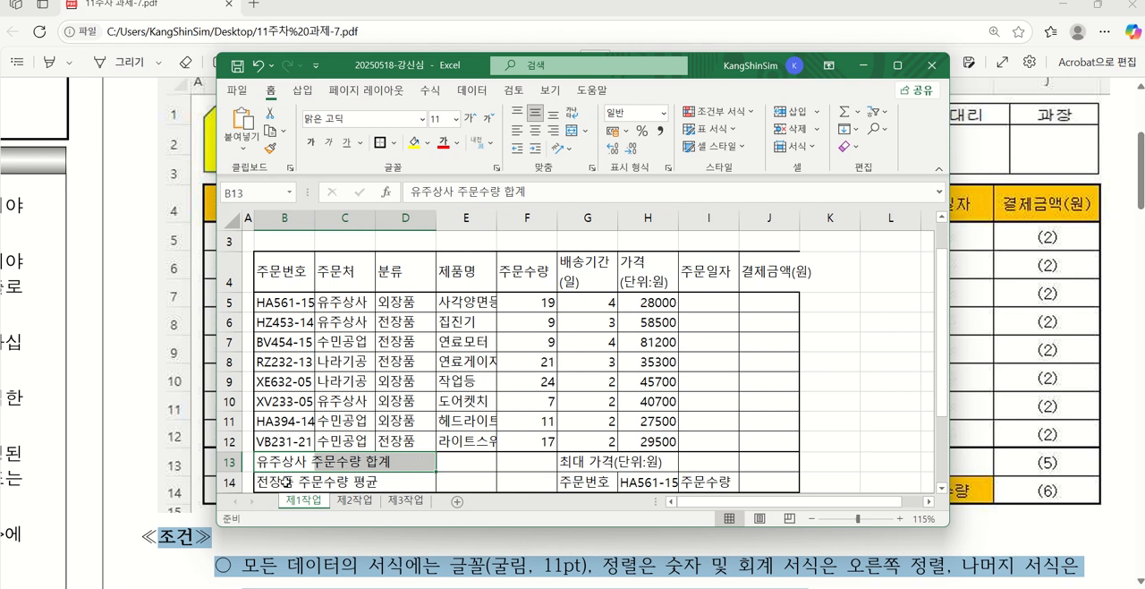
left_click_drag(285, 482, 397, 482)
left_click_drag(542, 459, 542, 483)
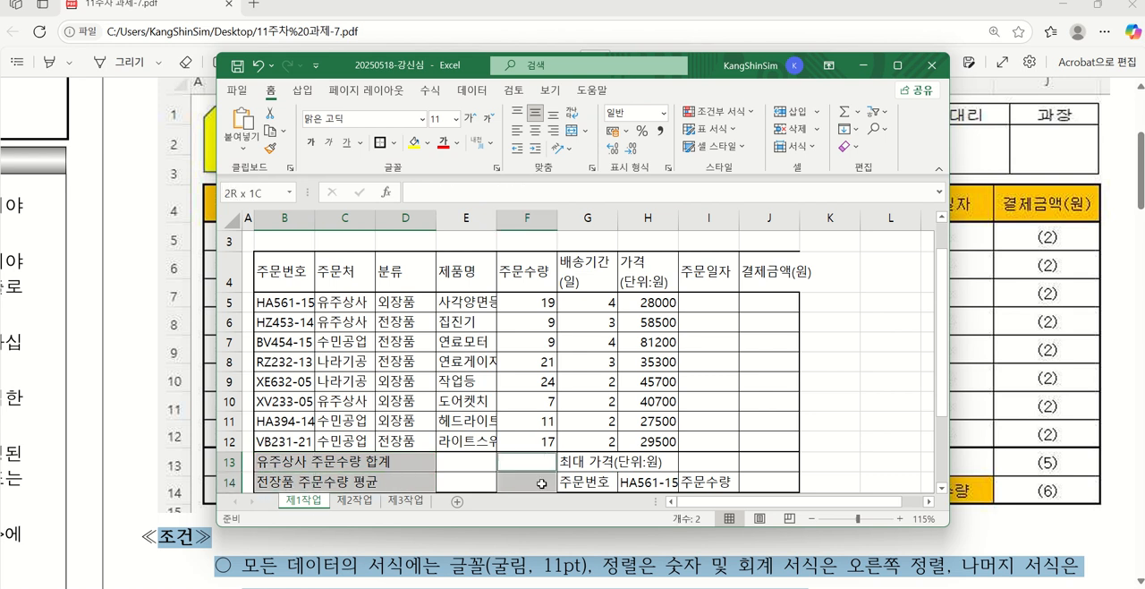
left_click_drag(599, 462, 711, 462)
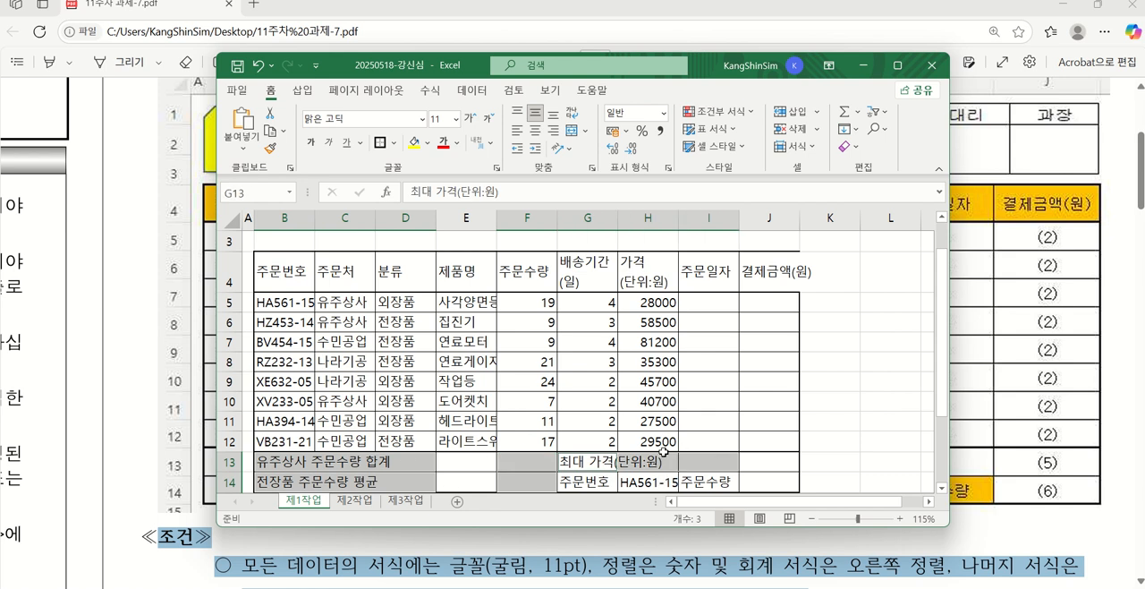
left_click(571, 133)
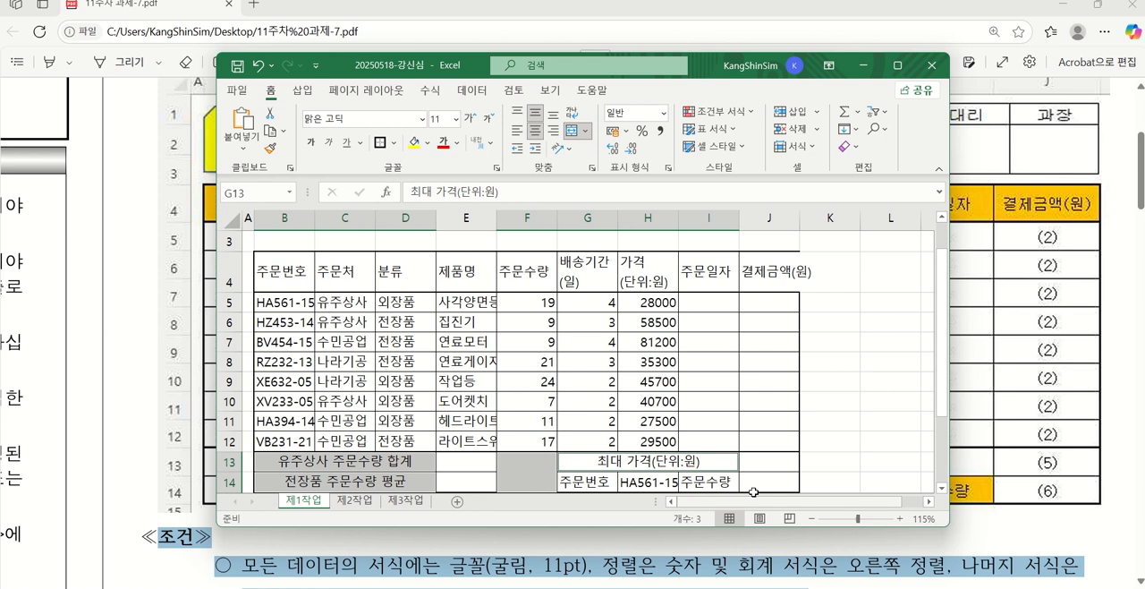
Add both diagonal borders to the merged blank cell F13:F14 so it is crossed with an X
left_click(517, 476)
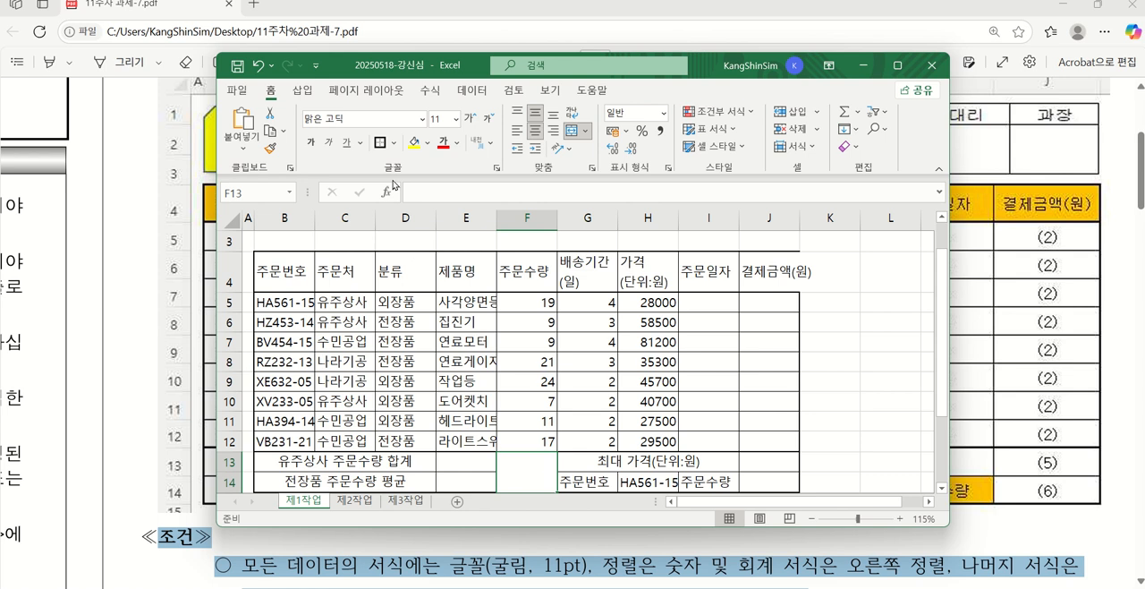
left_click(395, 142)
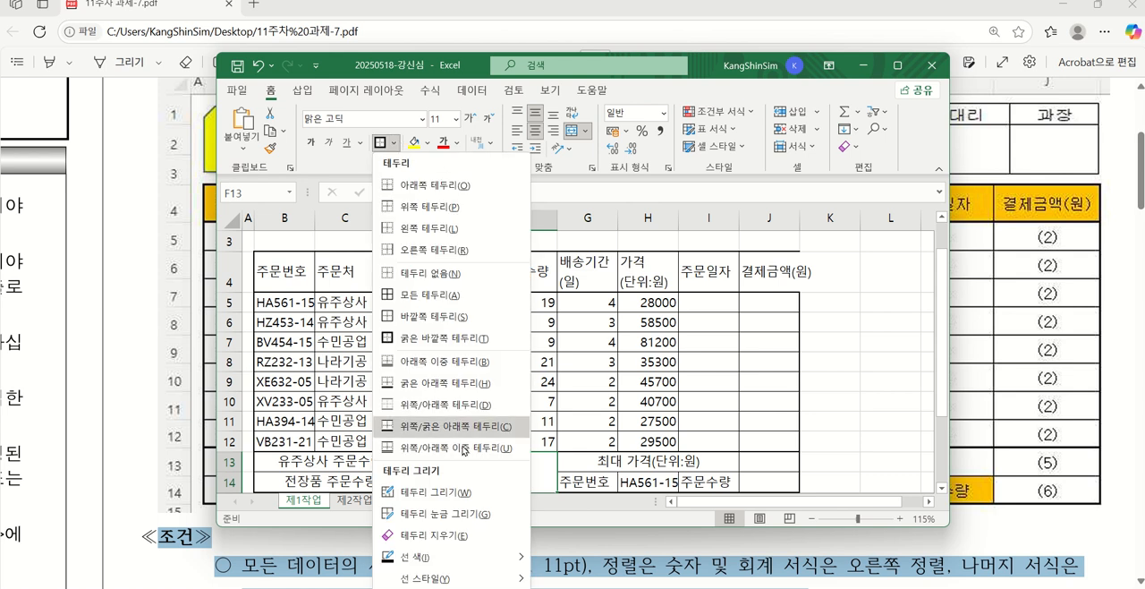
scroll(432, 429, "down", 1)
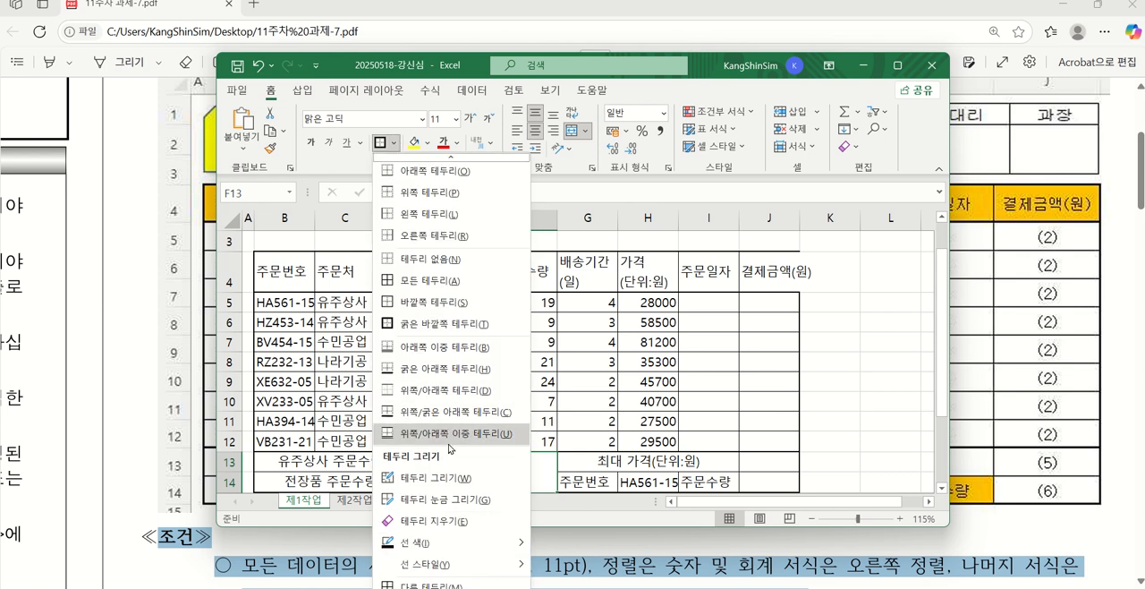
left_click(430, 584)
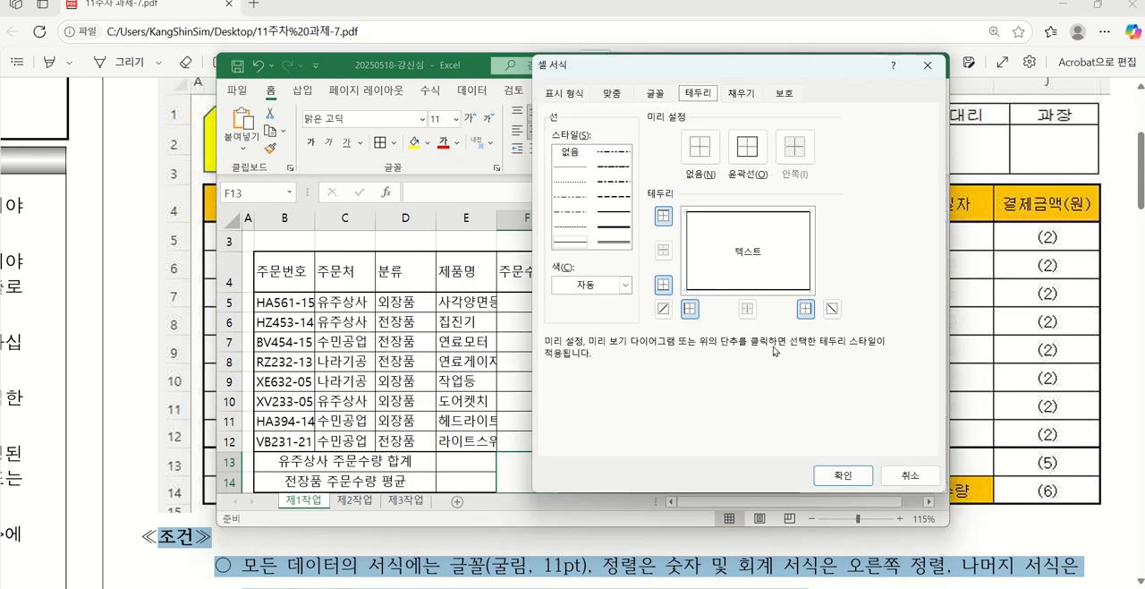
left_click(831, 308)
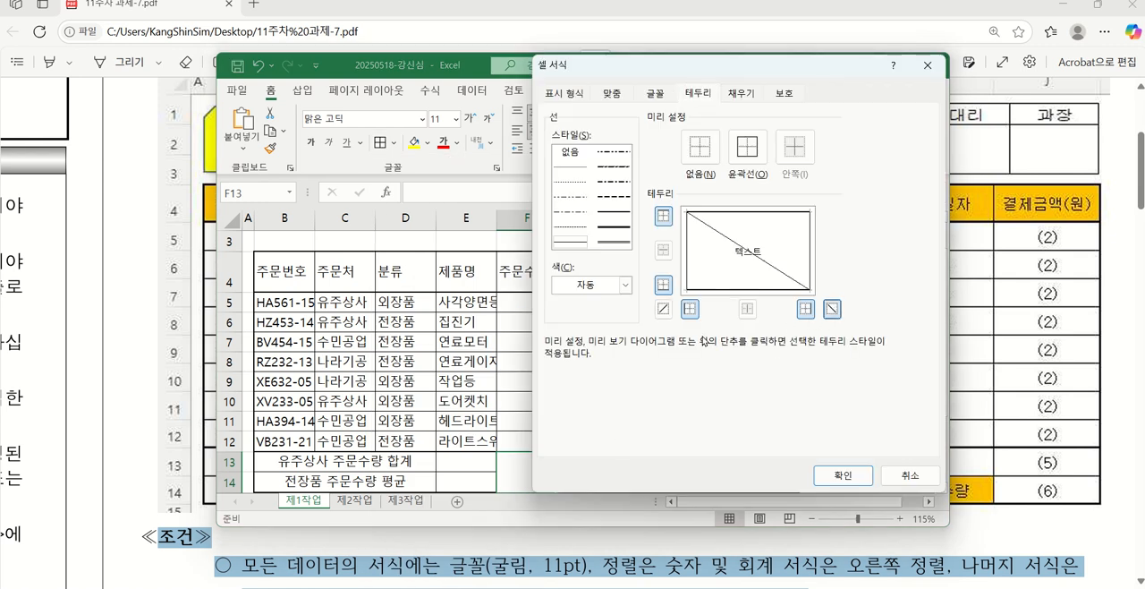
left_click(663, 308)
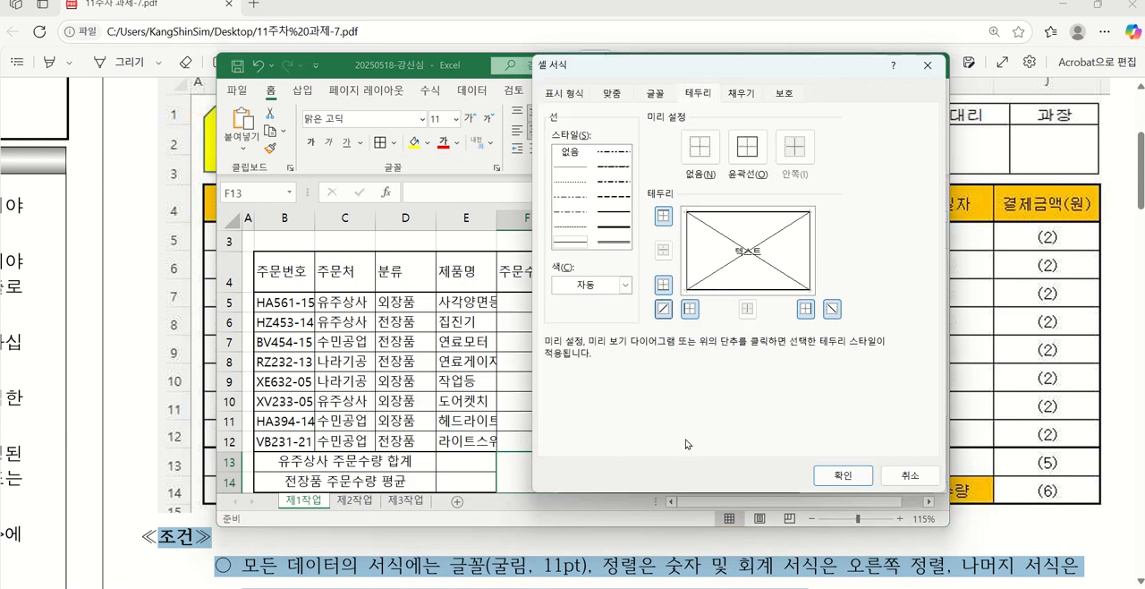
left_click(727, 271)
left_click(726, 271)
left_click(727, 271)
left_click(727, 271)
left_click(769, 270)
left_click(773, 273)
left_click(842, 475)
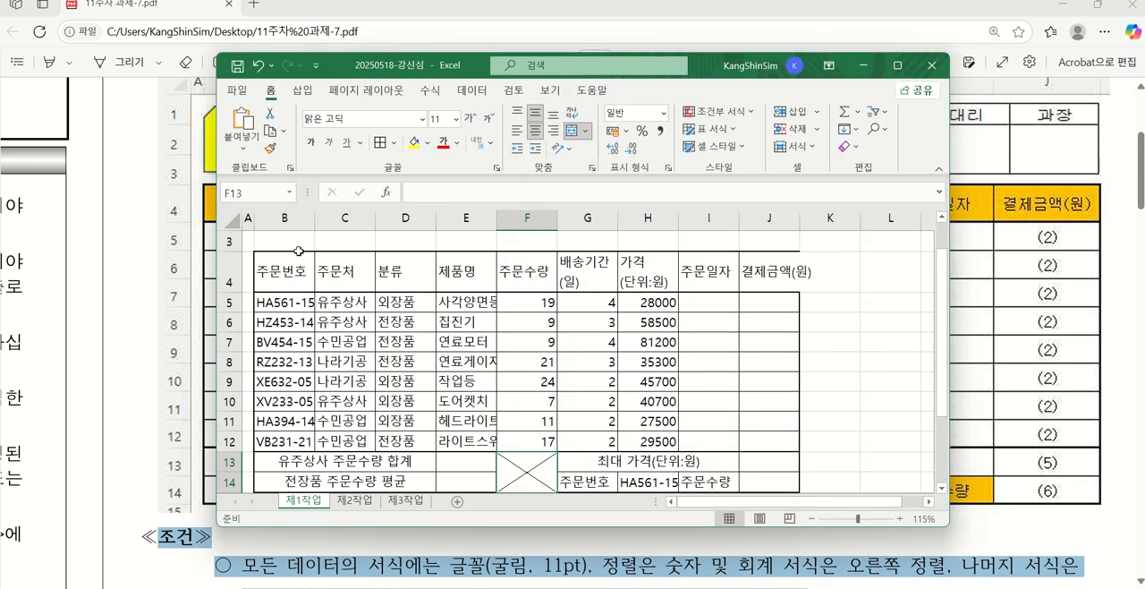
Auto-fit the widths of columns B, E, J and H to their contents and select H14
double_click(311, 222)
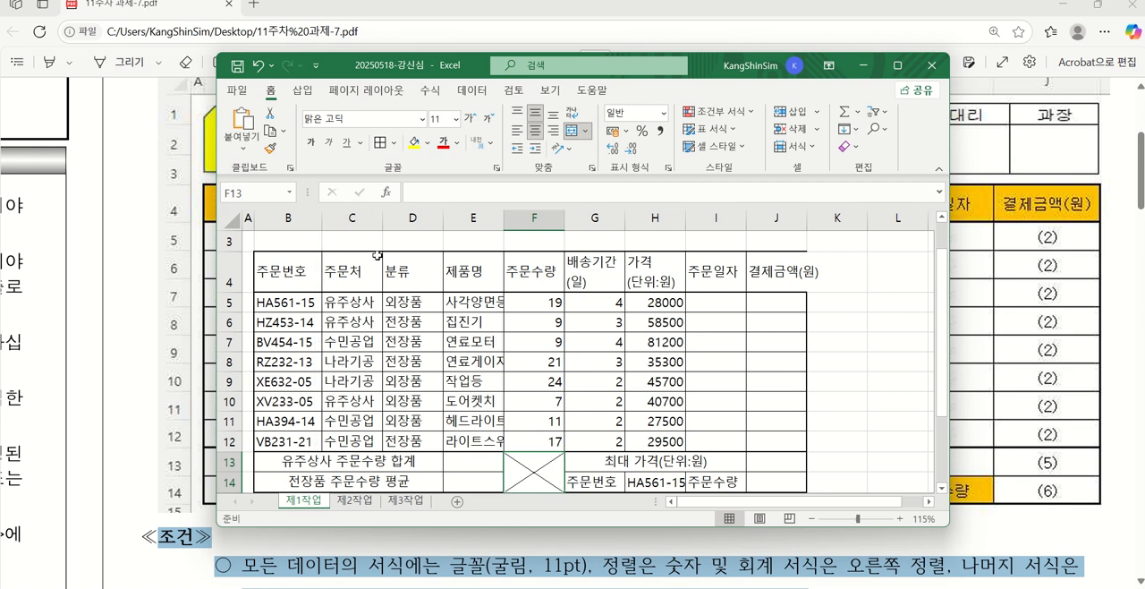
double_click(504, 222)
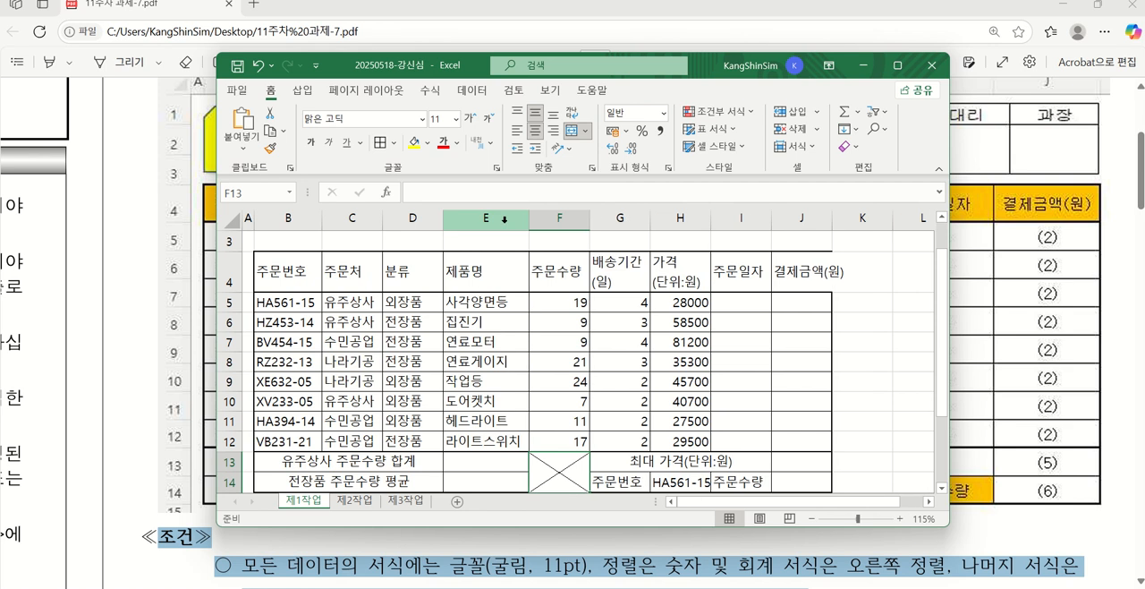
double_click(837, 224)
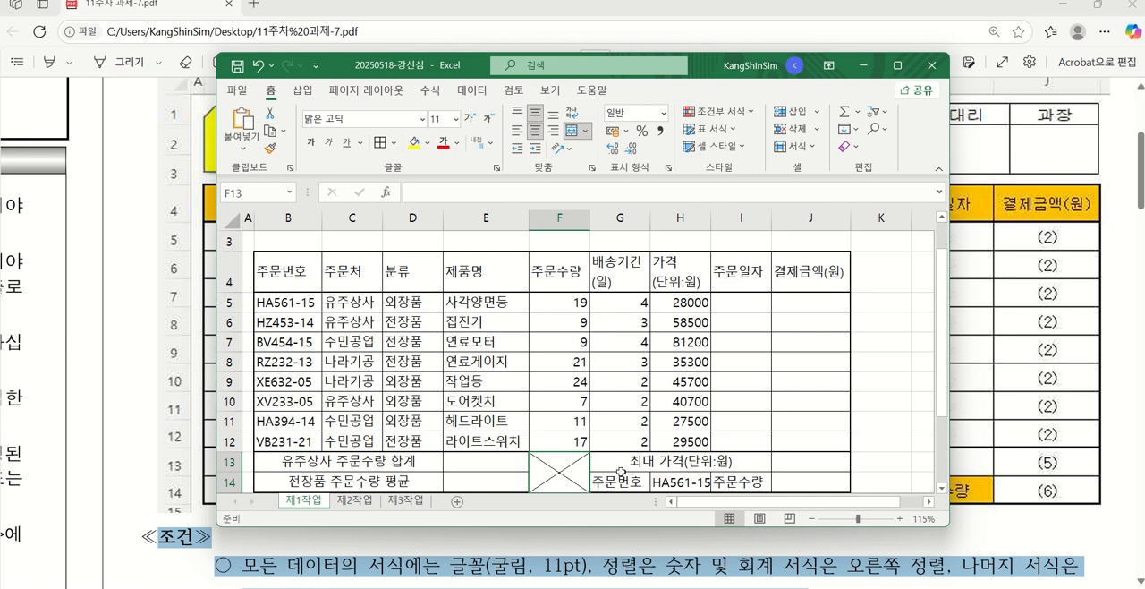
double_click(712, 223)
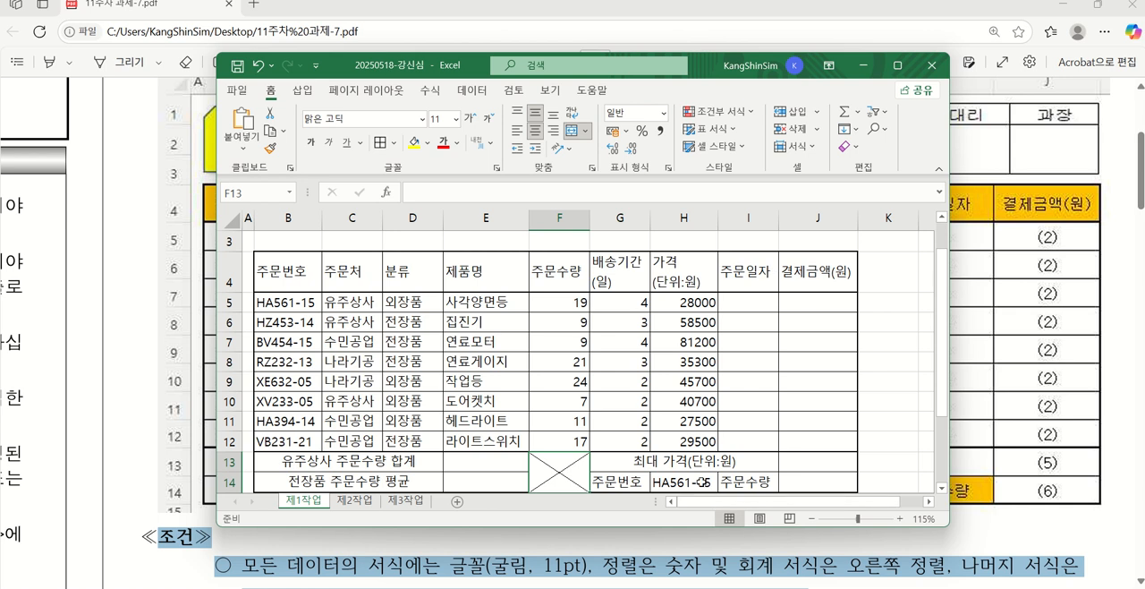
left_click(704, 482)
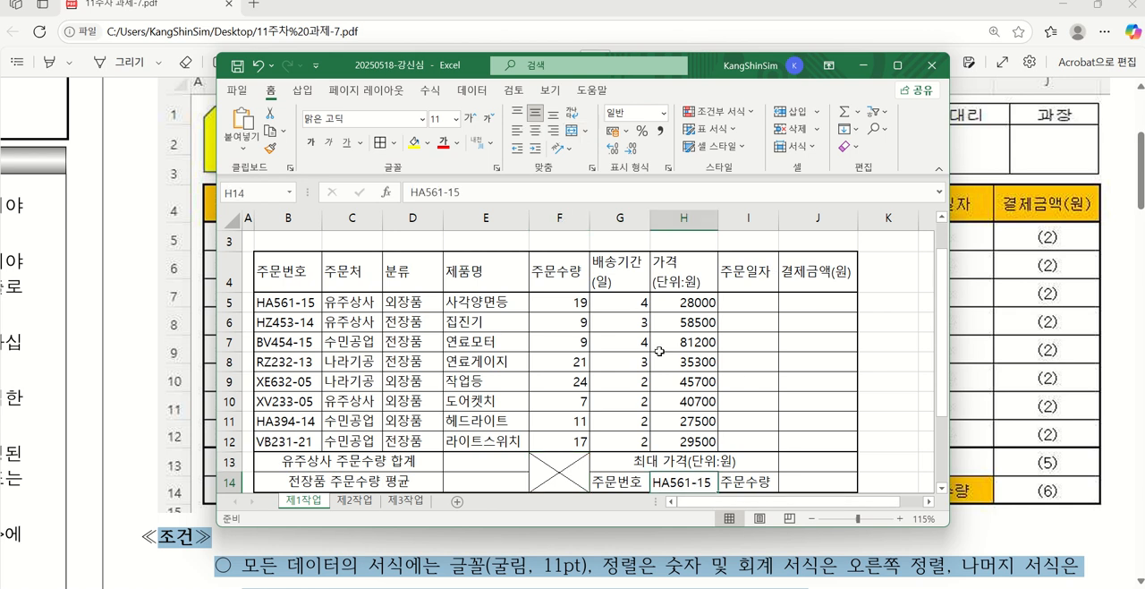
Review the exam PDF's conditions below the table for the required data font, size and alignment
left_click(737, 483)
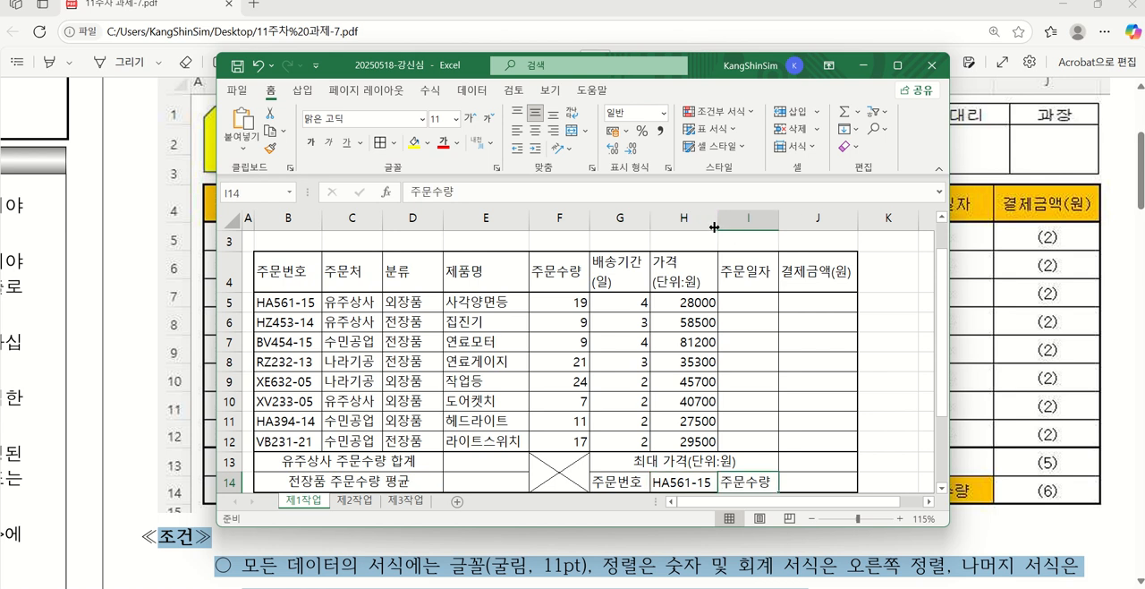
mouse_move(715, 227)
left_mouse_down()
mouse_move(702, 229)
mouse_move(718, 219)
left_mouse_up()
left_click_drag(365, 68, 538, 504)
scroll(381, 307, "down", 3)
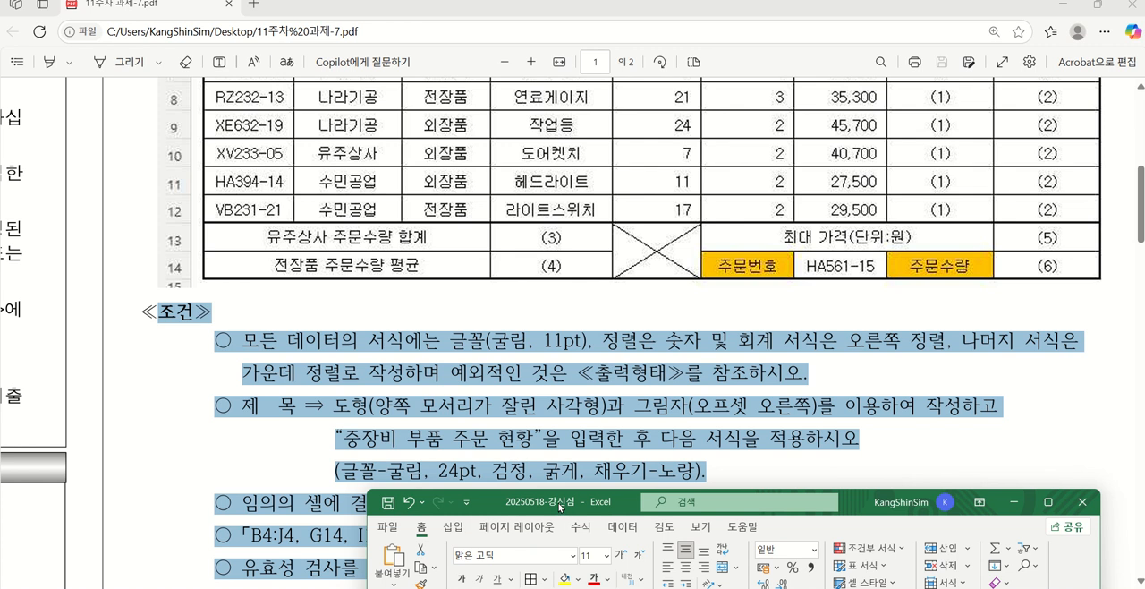
left_click_drag(562, 504, 368, 412)
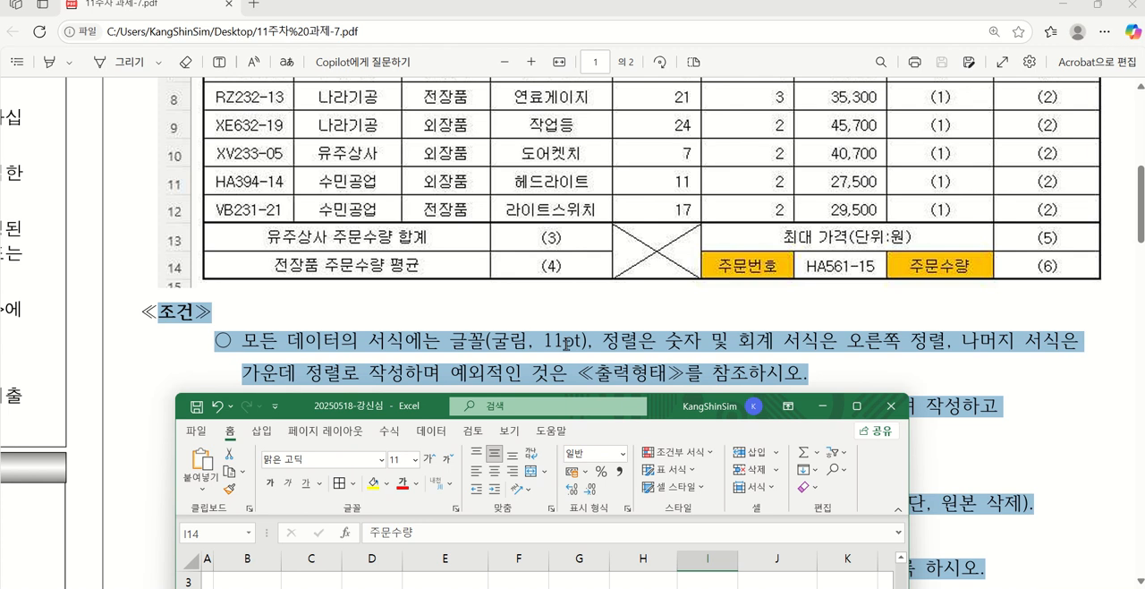
Change the font of the entire 제1작업 sheet to 굴림
left_click_drag(338, 406, 436, 77)
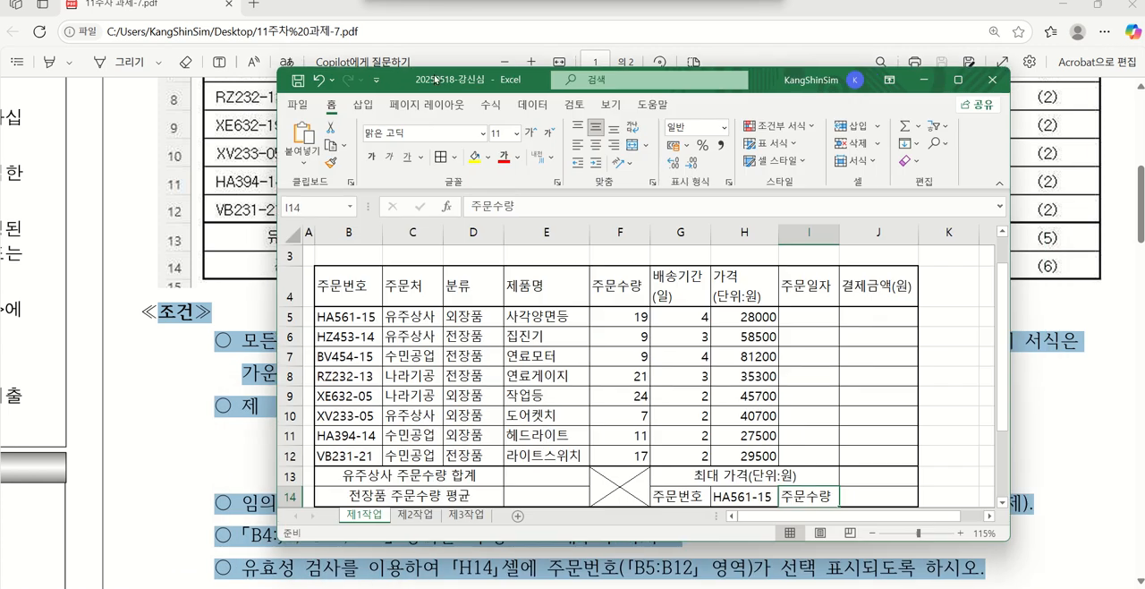
left_click(288, 231)
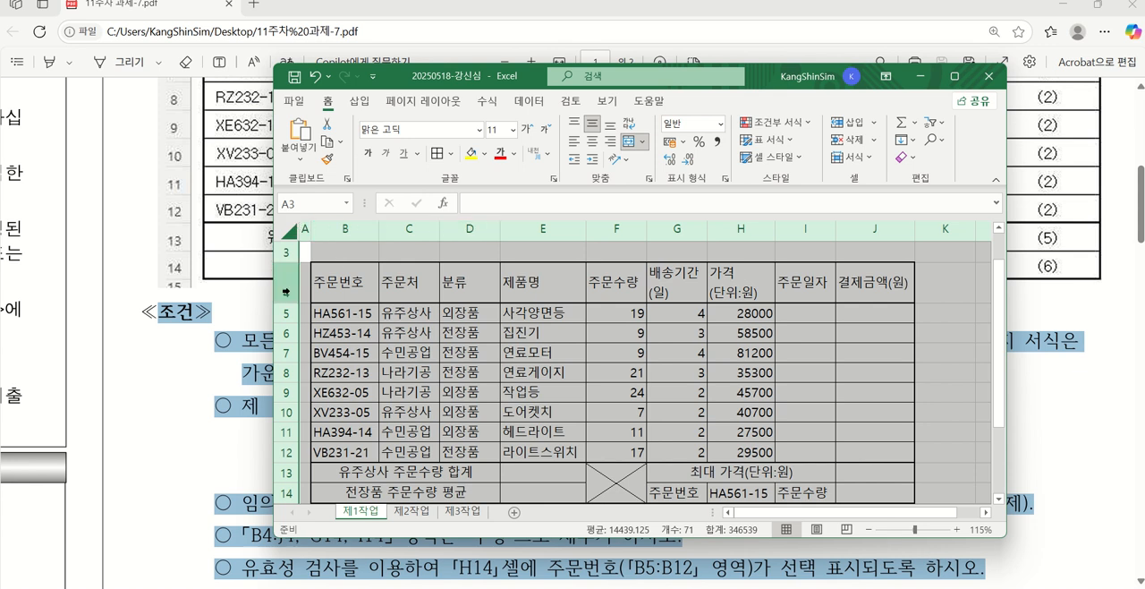
scroll(282, 271, "up", 1)
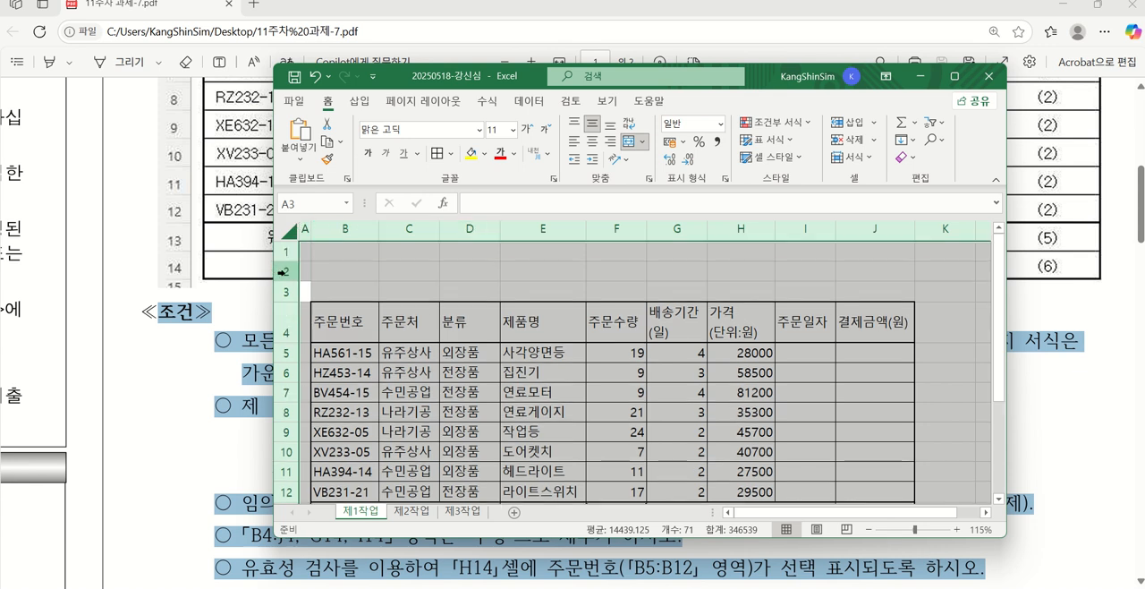
left_click(290, 228)
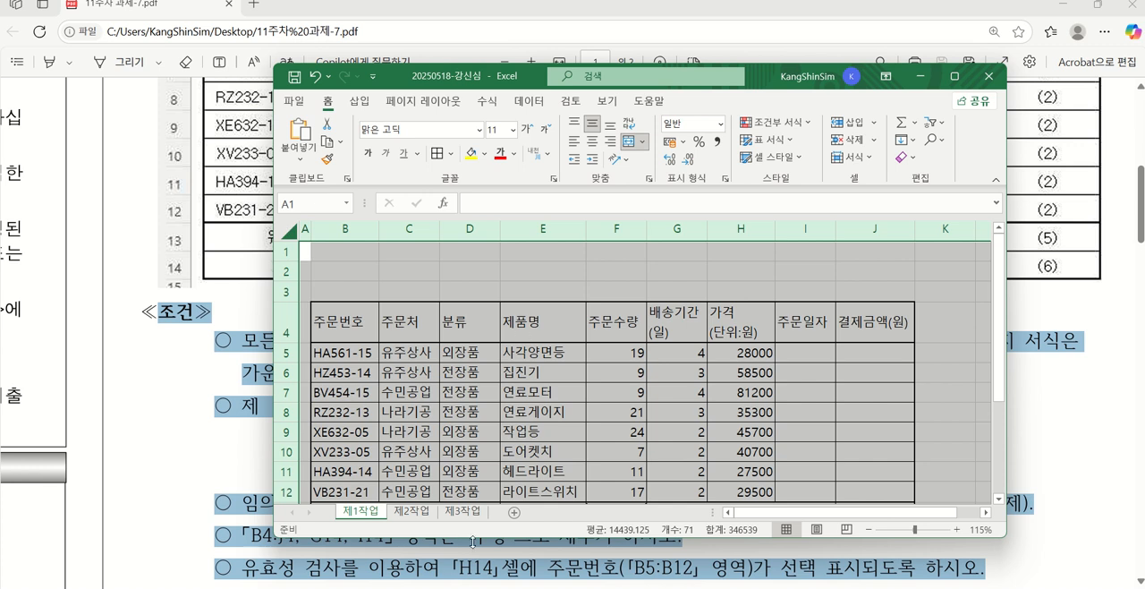
scroll(536, 363, "down", 2)
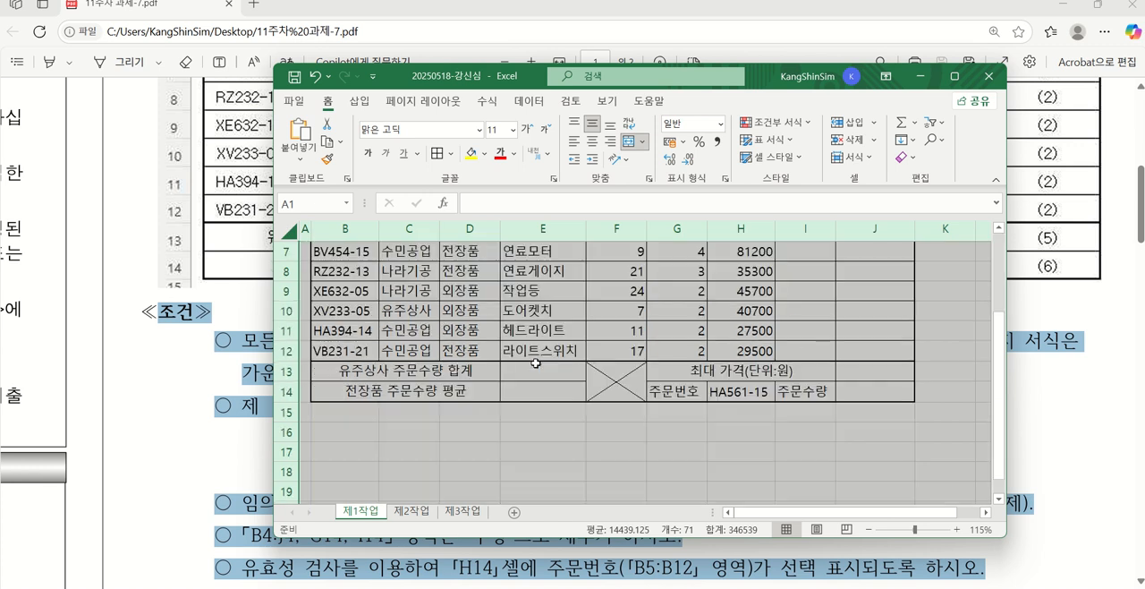
scroll(536, 365, "up", 2)
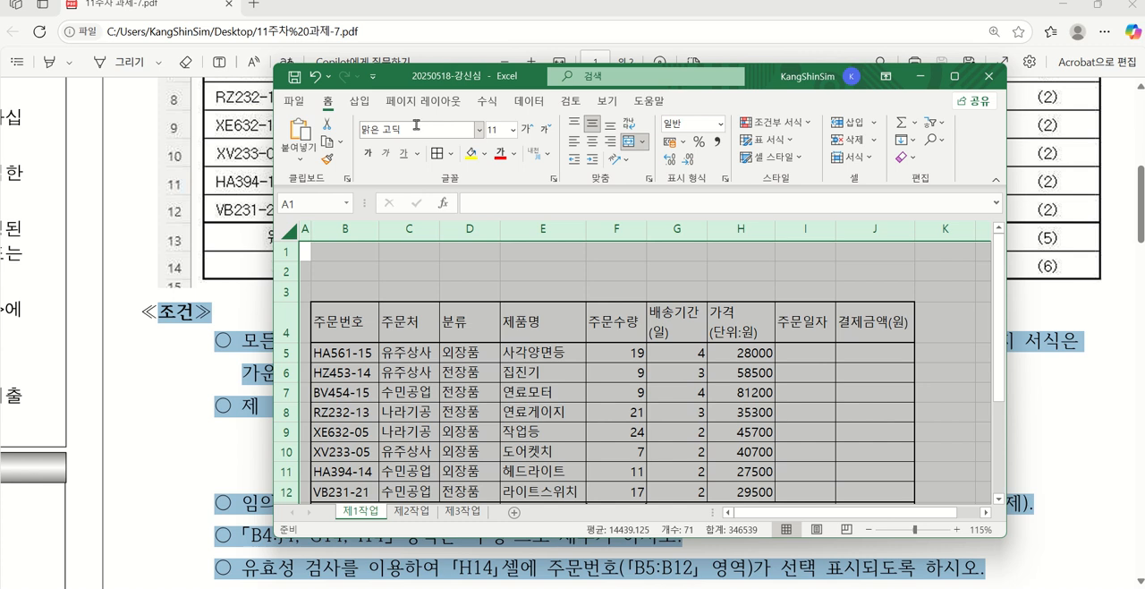
left_click_drag(433, 76, 431, 50)
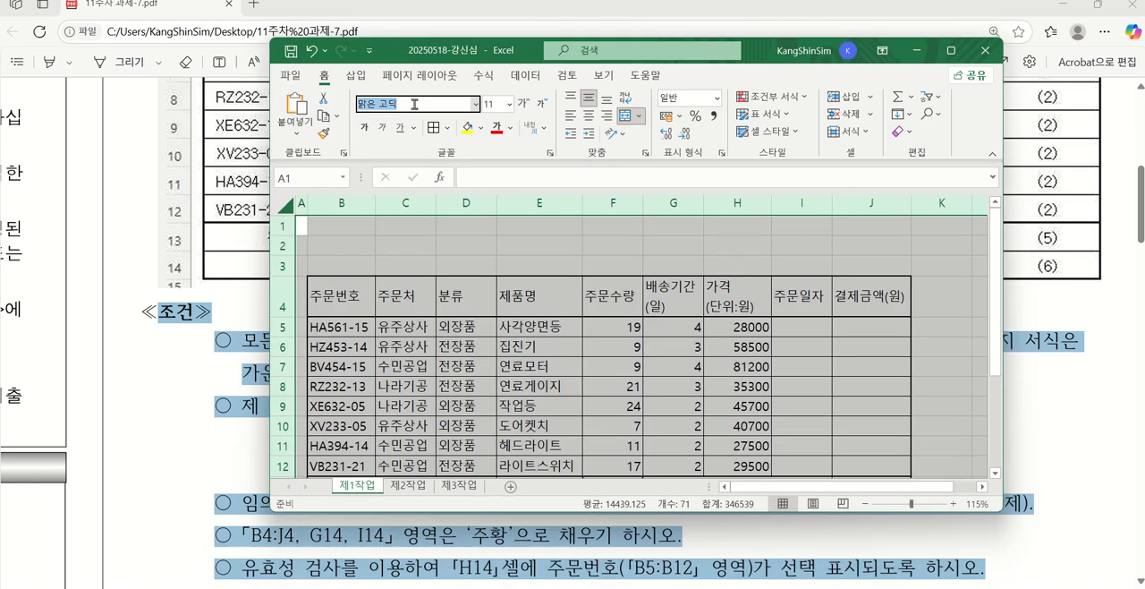
type("굴림")
key("Return")
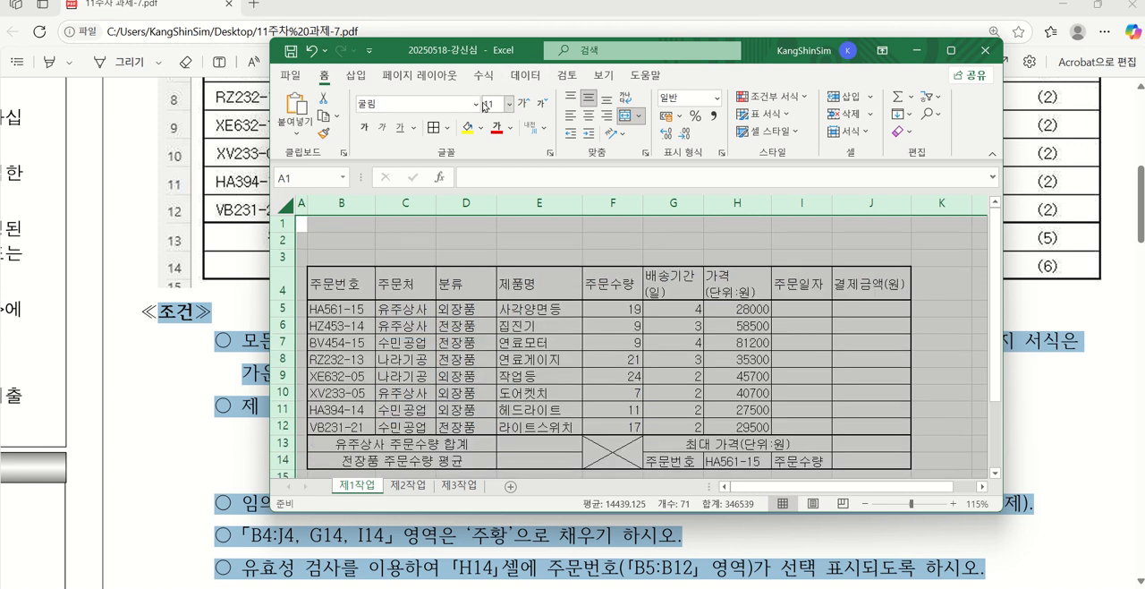
Examine the PDF's alignment condition for numbers, accounting values and the remaining data
left_click_drag(467, 53, 414, 448)
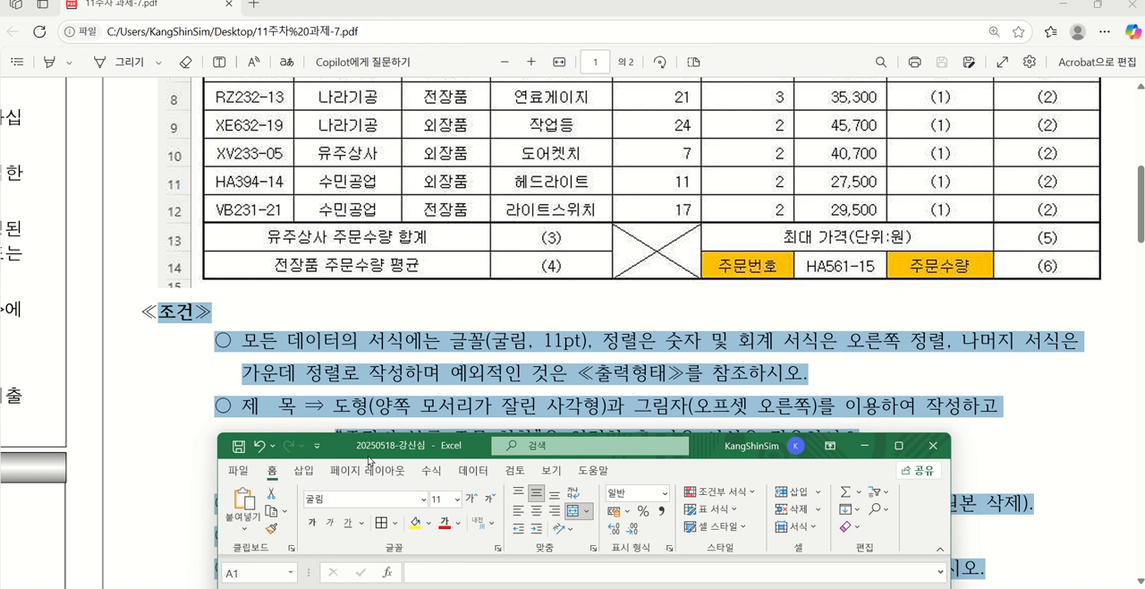
Center-align the contents of the entire 제1작업 sheet and widen the workbook window to show more of the table
left_click_drag(374, 447, 390, 136)
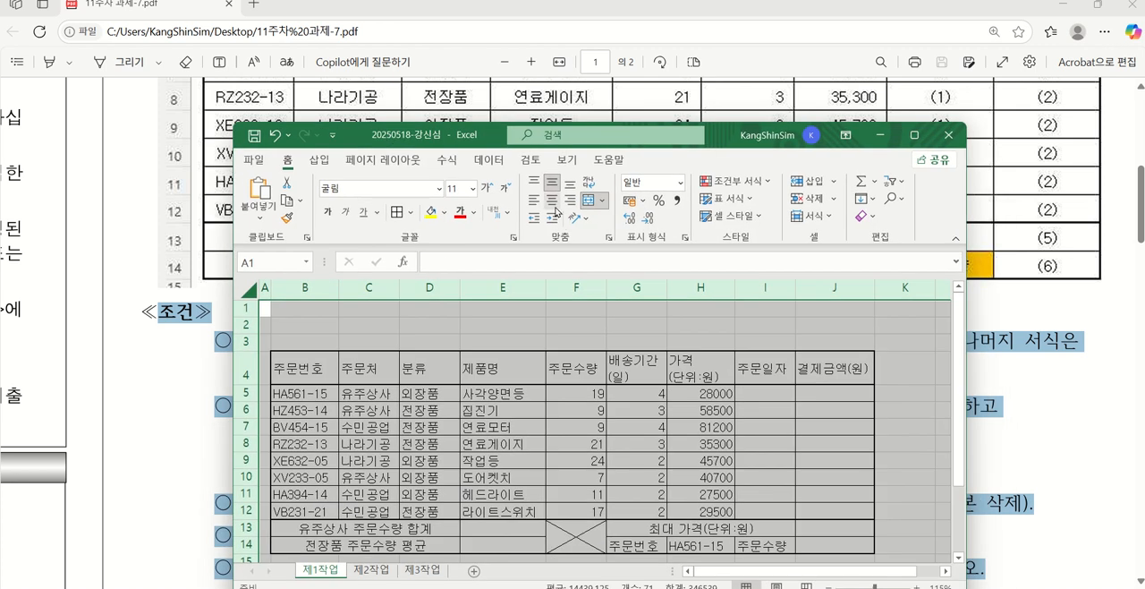
left_click(553, 203)
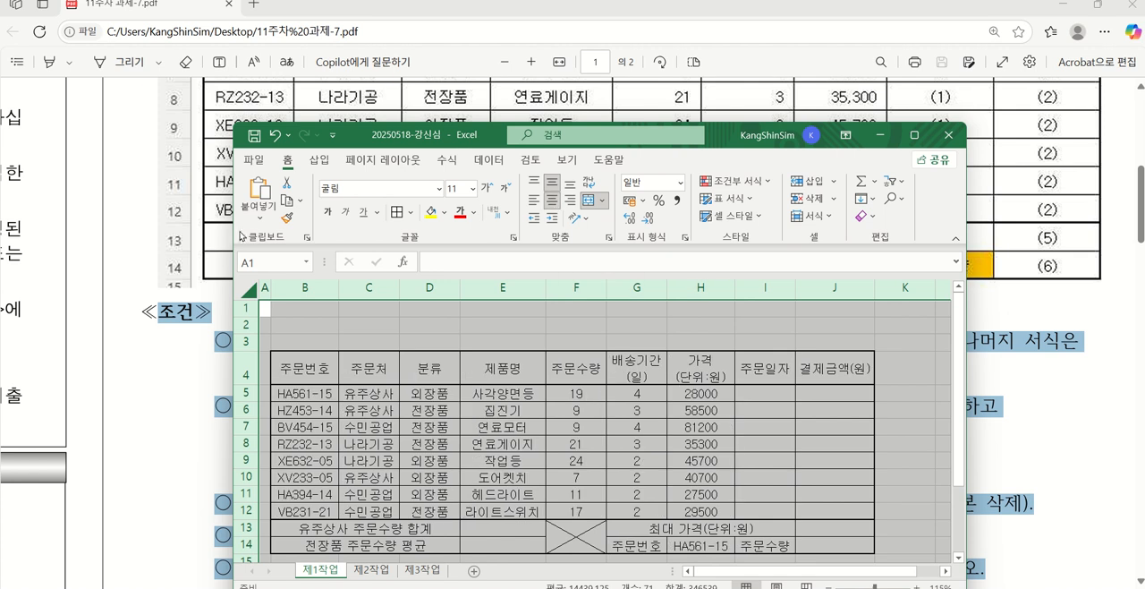
left_click_drag(230, 223, 26, 228)
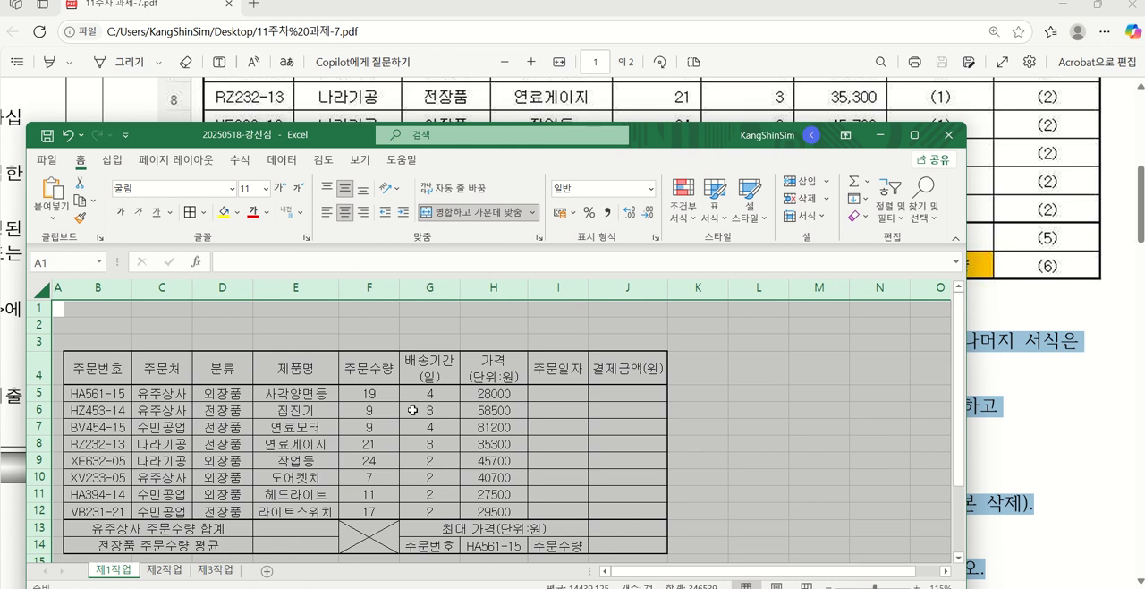
Right-align the numbers in F5:H12 and apply the comma style to them
left_click_drag(358, 391, 490, 516)
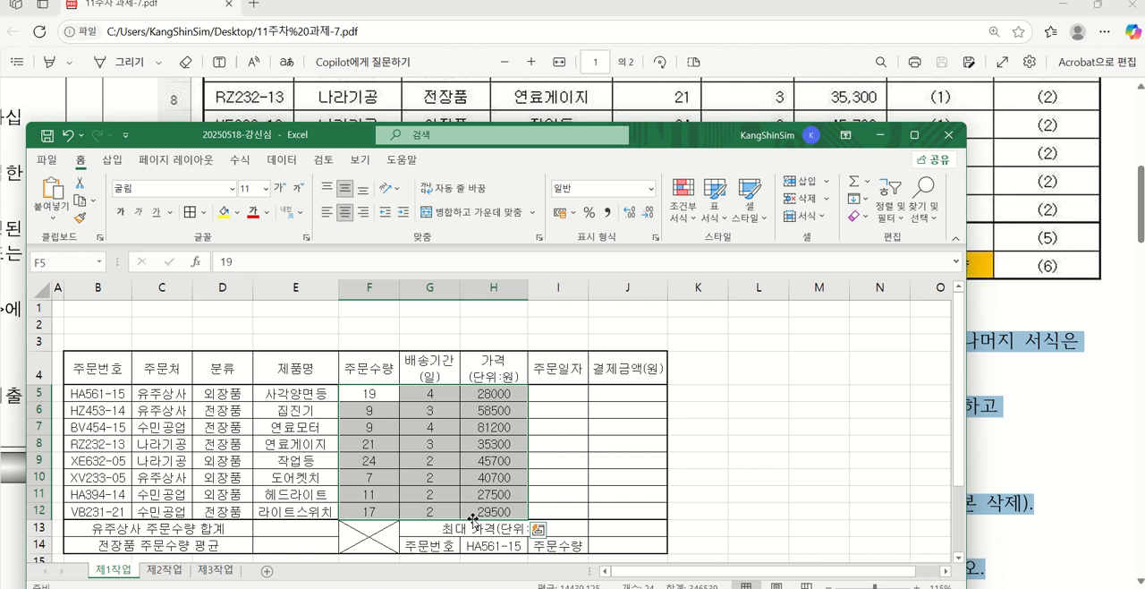
left_click(365, 213)
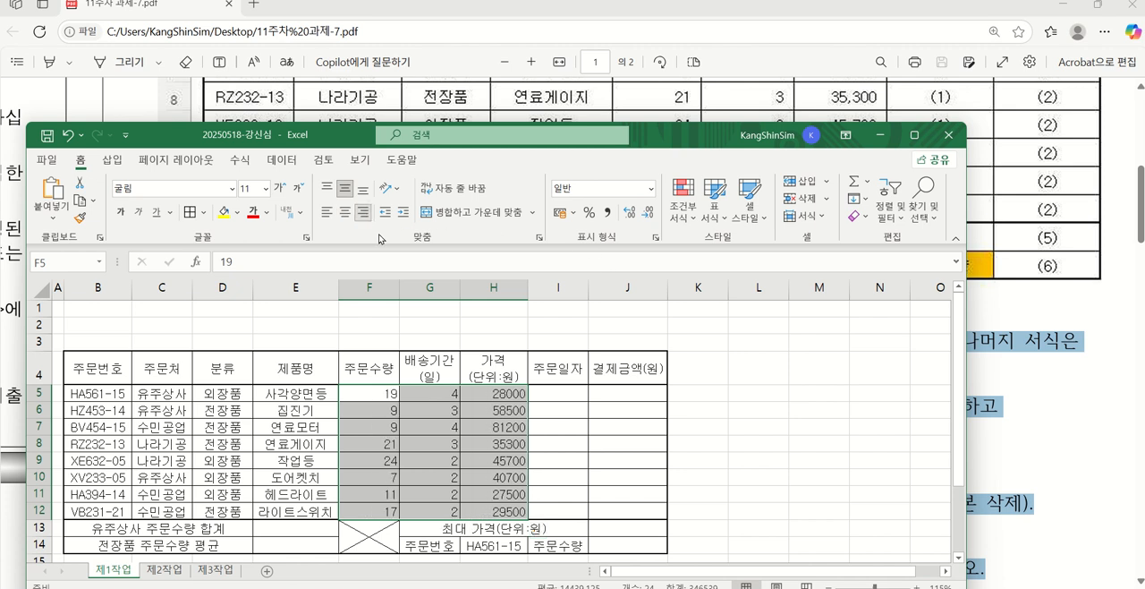
left_click(607, 213)
Compare the table's number format and alignment with the PDF's sample output and its data-format condition
left_click_drag(661, 143, 690, 364)
scroll(689, 188, "up", 3)
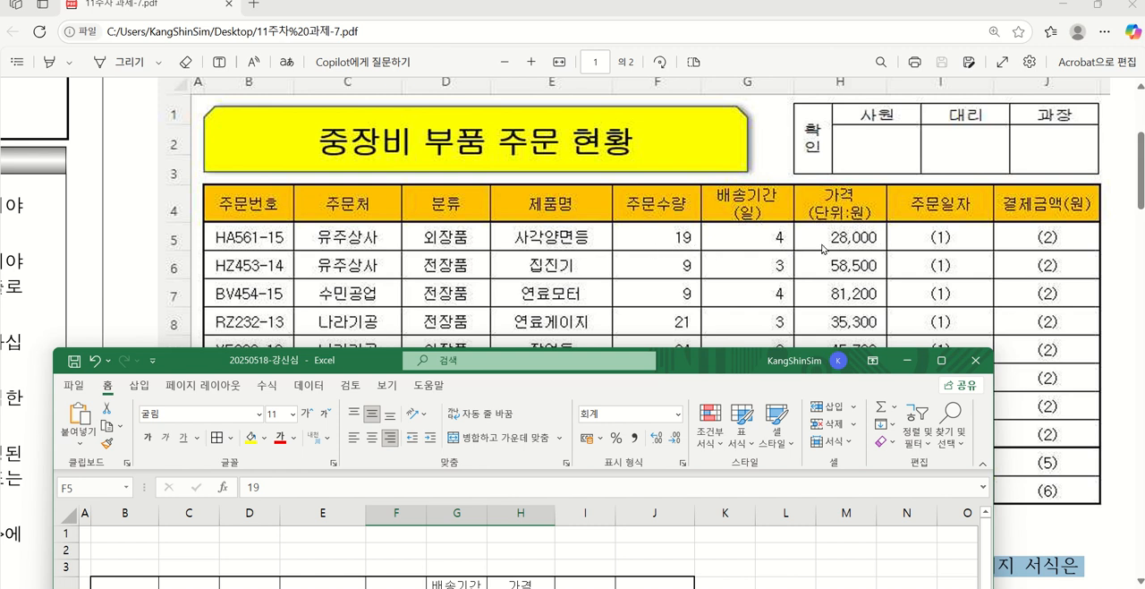
left_click_drag(686, 369, 633, 98)
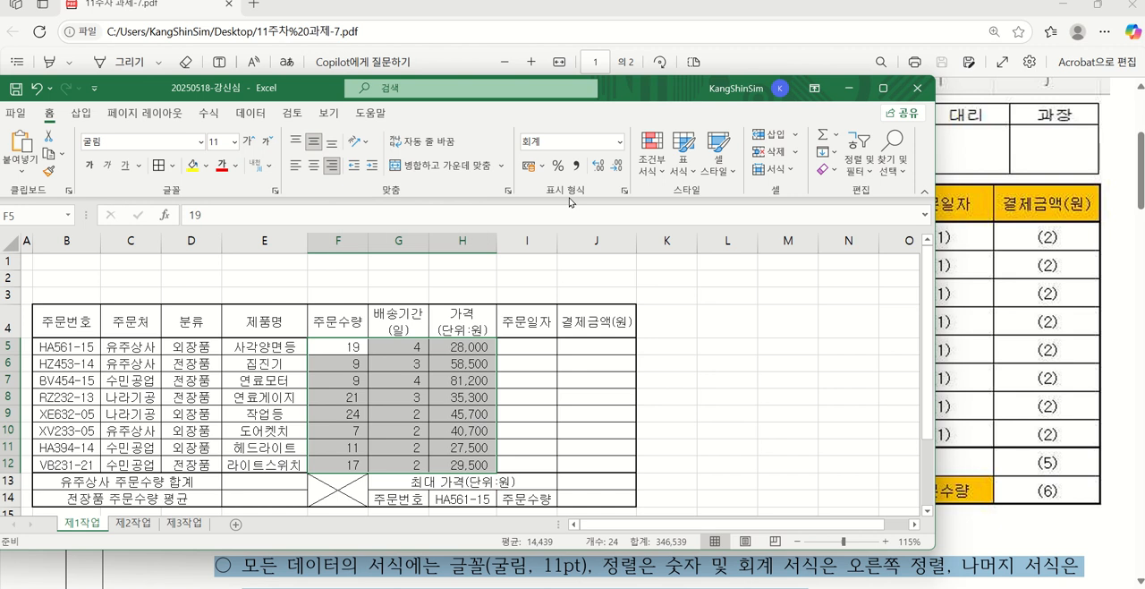
left_click_drag(412, 314, 362, 533)
scroll(499, 341, "down", 3)
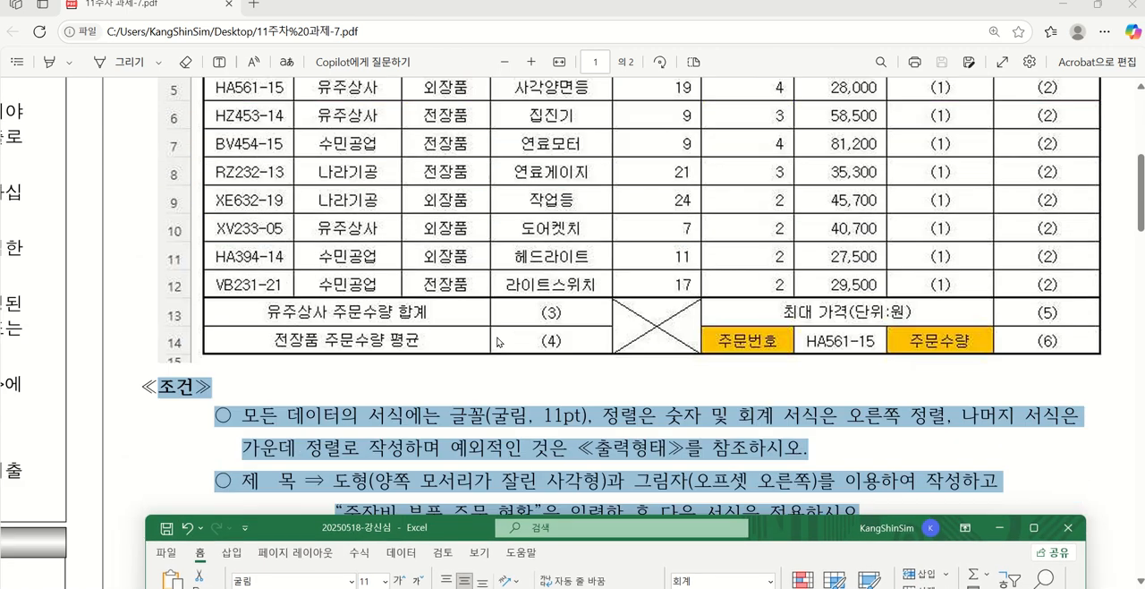
scroll(498, 341, "down", 2)
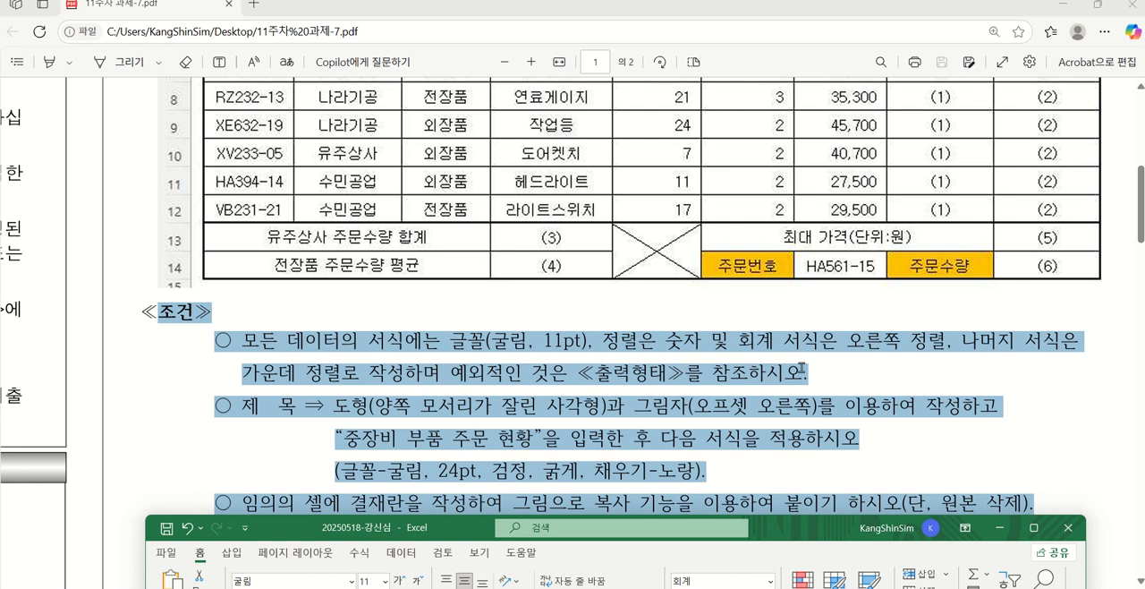
scroll(832, 394, "up", 2)
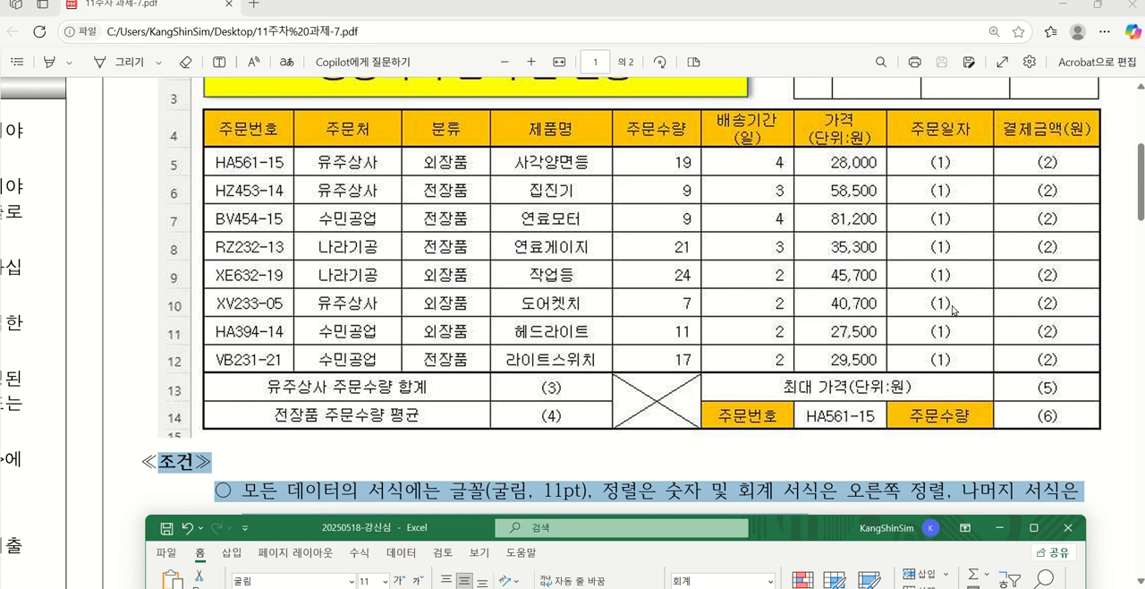
left_click_drag(817, 531, 749, 30)
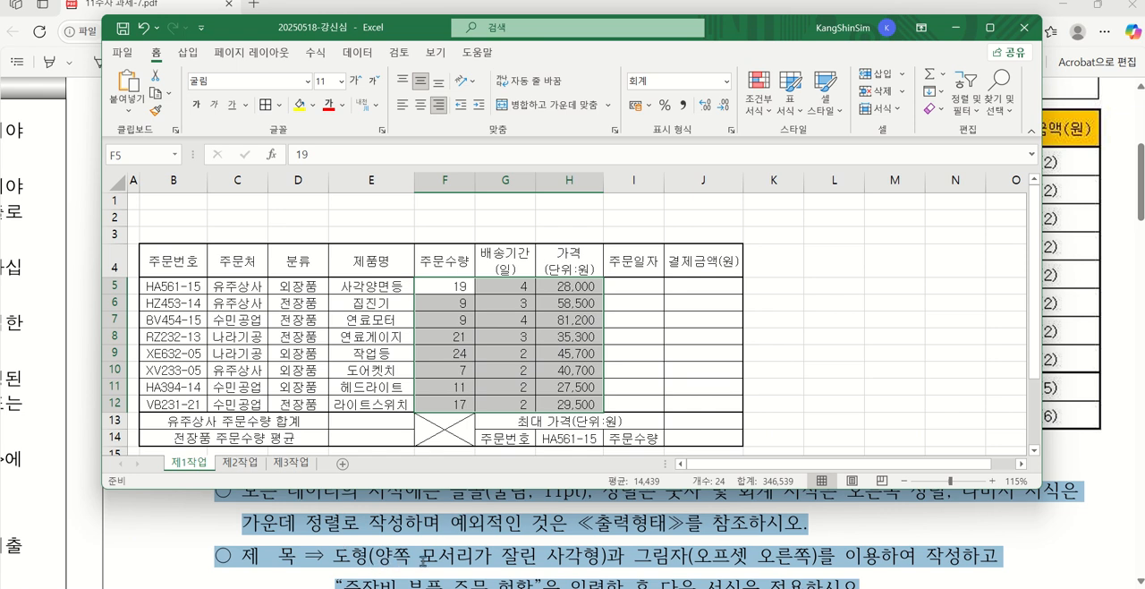
Draw a snipped-top-corners rectangle about 11.4 cm wide and 1.4 cm high across B1:G3, following the PDF's title placement
left_click_drag(750, 21, 764, 285)
scroll(608, 194, "up", 2)
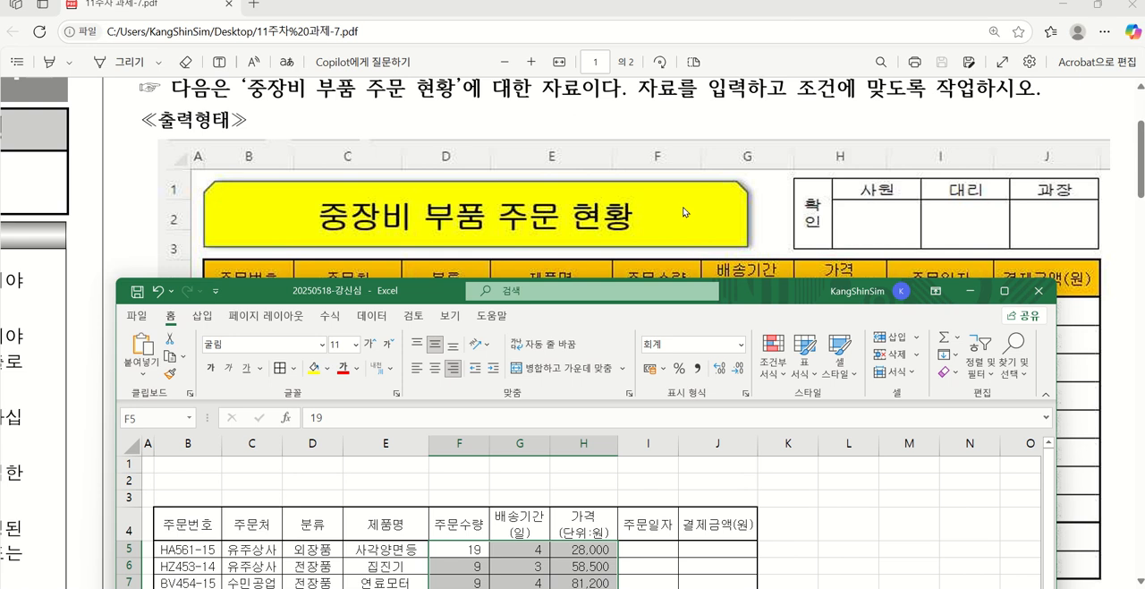
left_click_drag(750, 284, 763, 265)
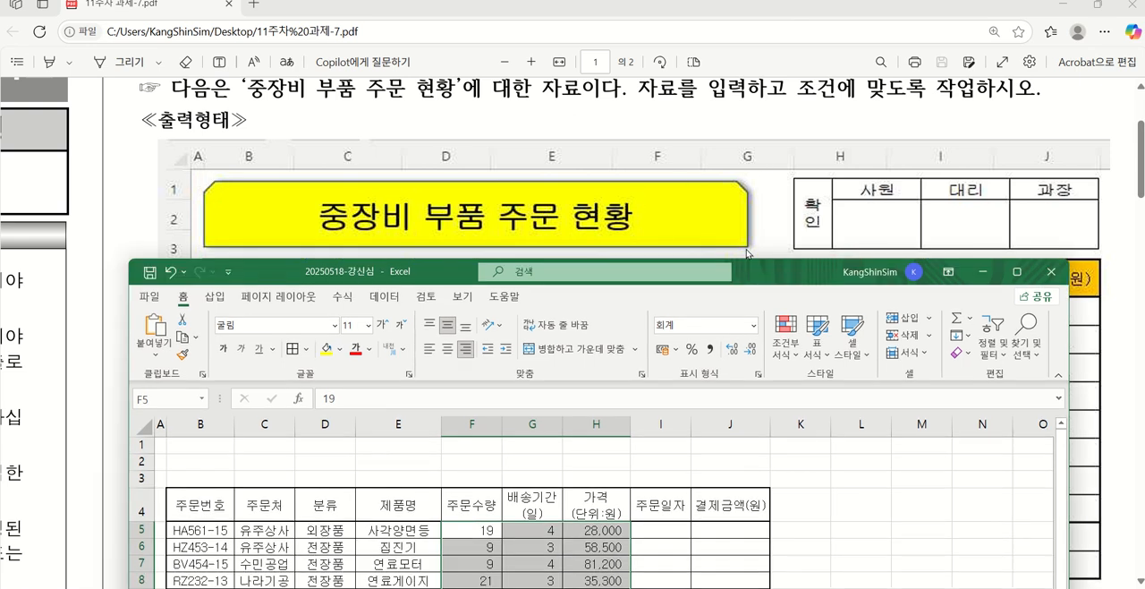
left_click_drag(759, 278, 765, 100)
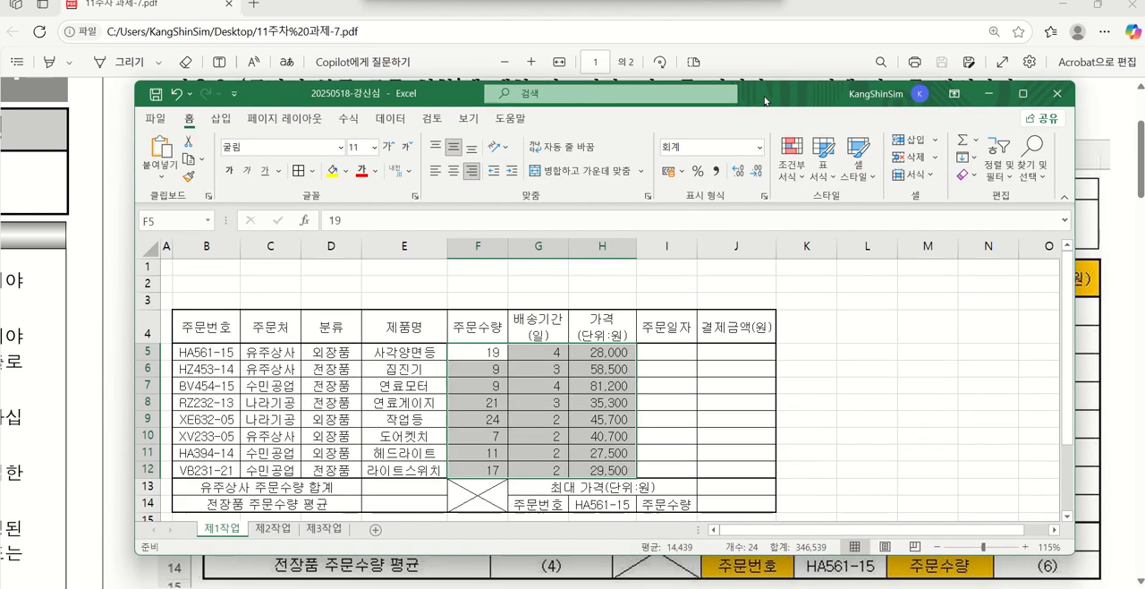
left_click(220, 118)
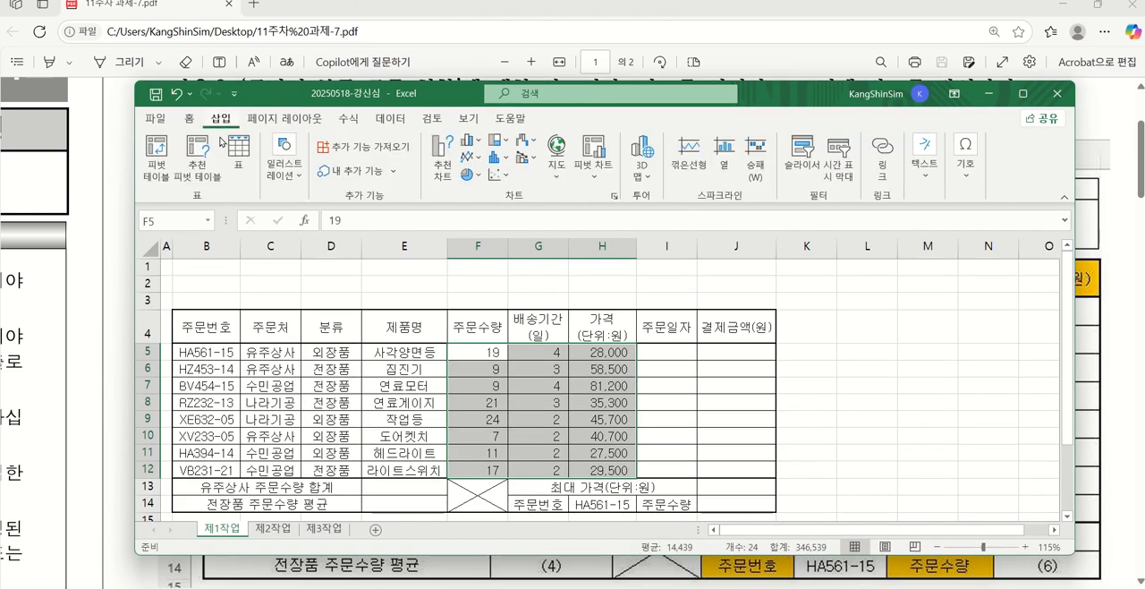
left_click(293, 186)
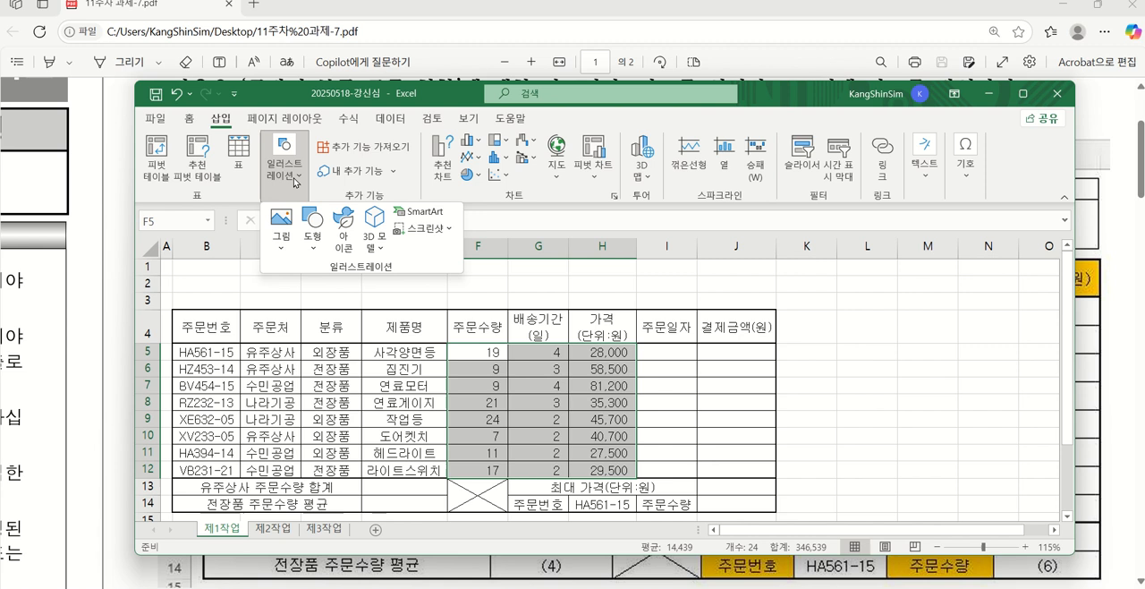
left_click(311, 225)
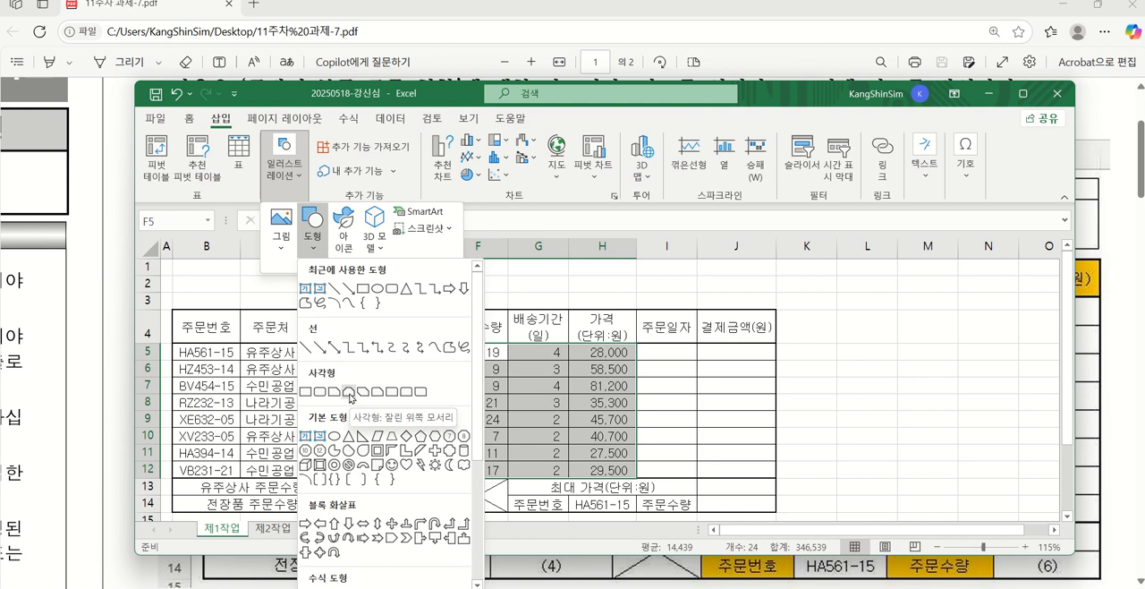
left_click(349, 391)
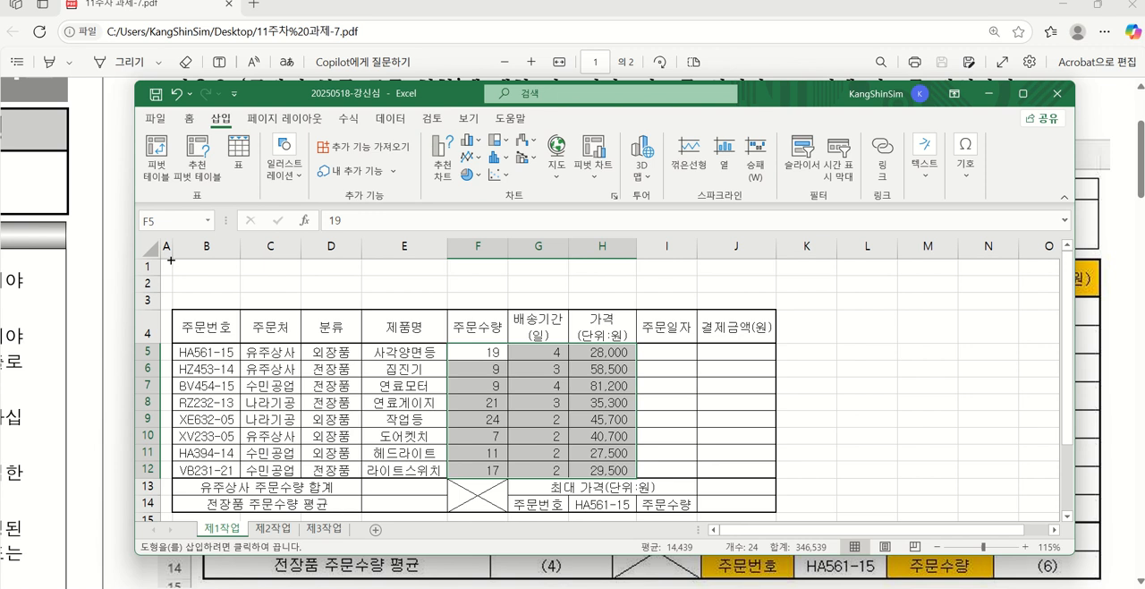
left_click_drag(171, 260, 543, 305)
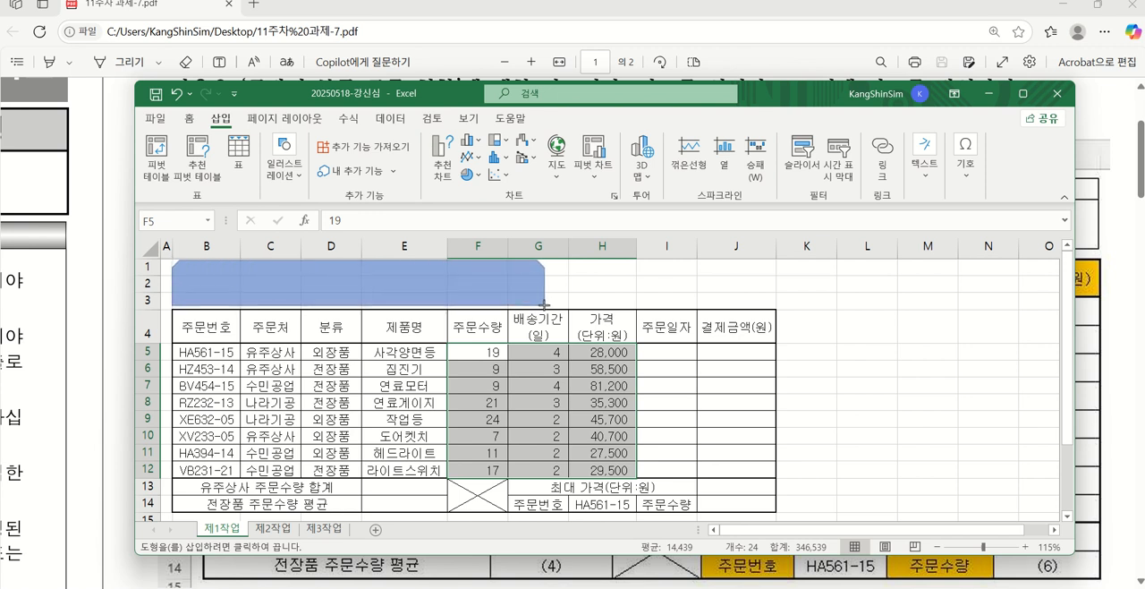
left_click_drag(545, 305, 545, 305)
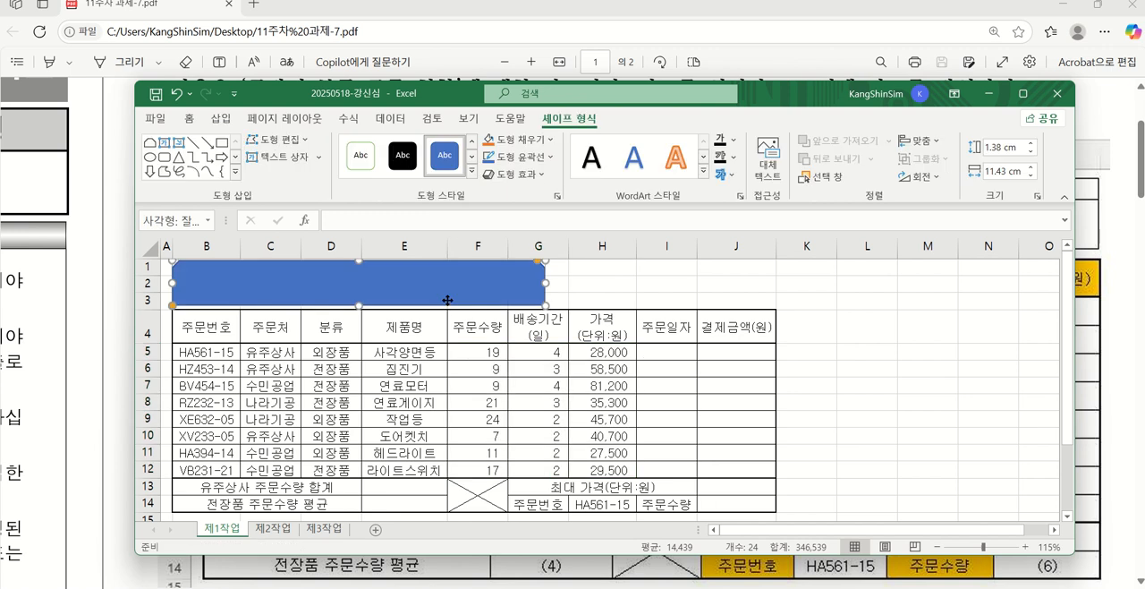
left_click_drag(448, 300, 447, 303)
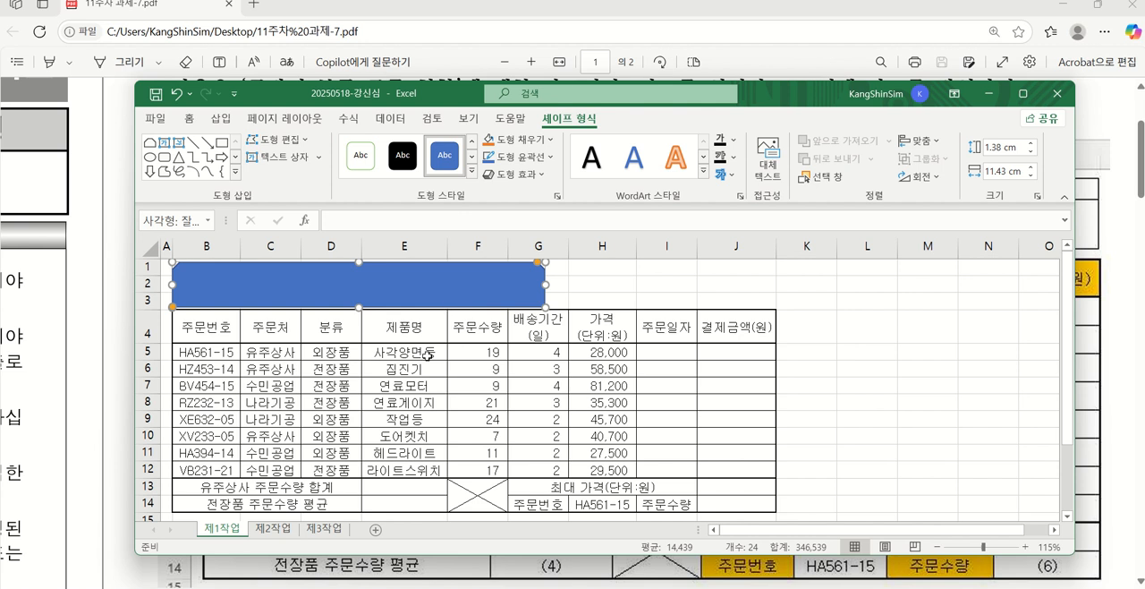
Apply the outer shadow 오프셋: 오른쪽 to the title shape, as the PDF's title condition requires
left_click_drag(273, 95, 324, 464)
scroll(481, 353, "down", 5)
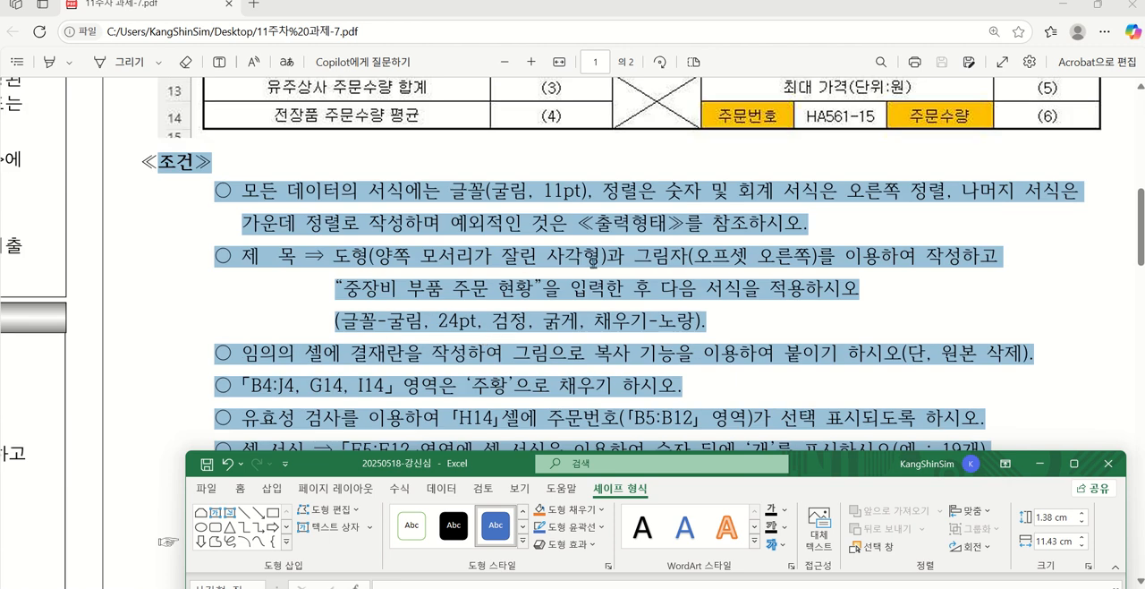
left_click_drag(450, 457, 382, 141)
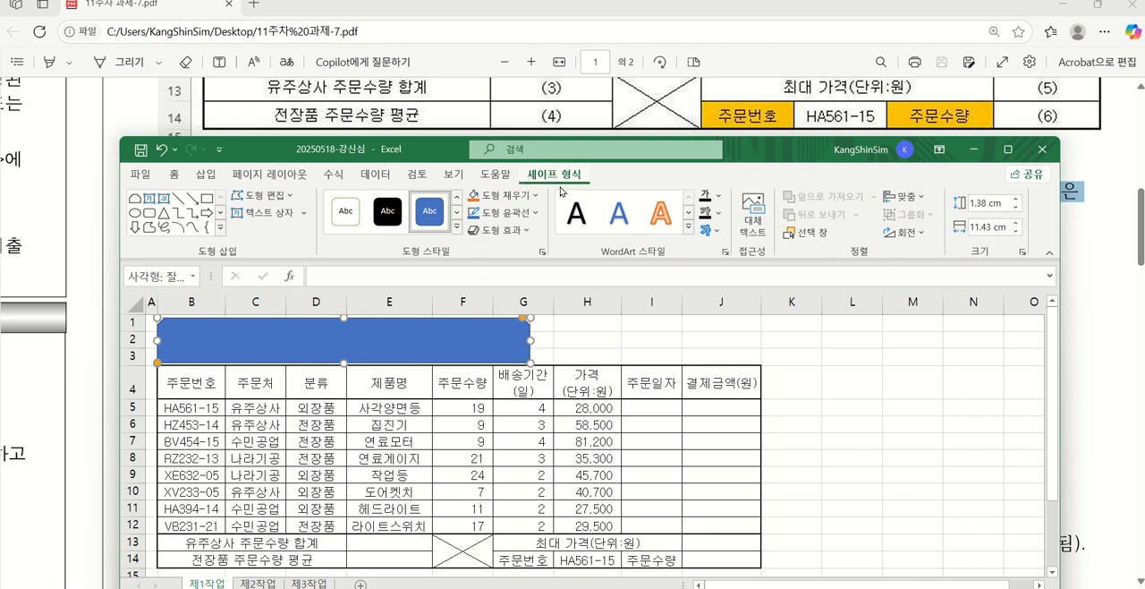
left_click(514, 235)
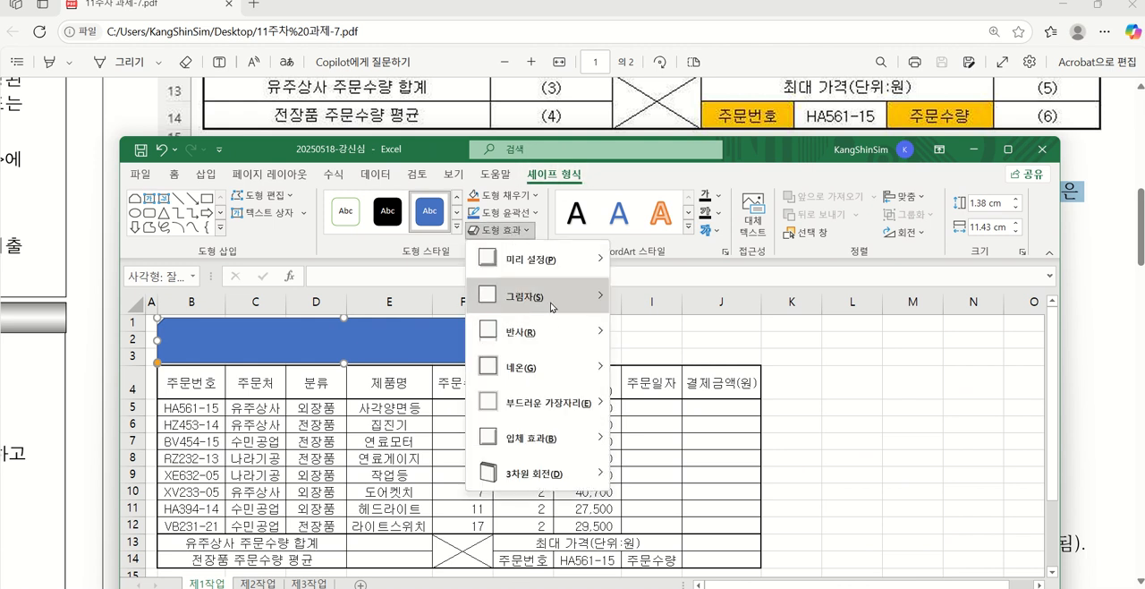
mouse_move(563, 300)
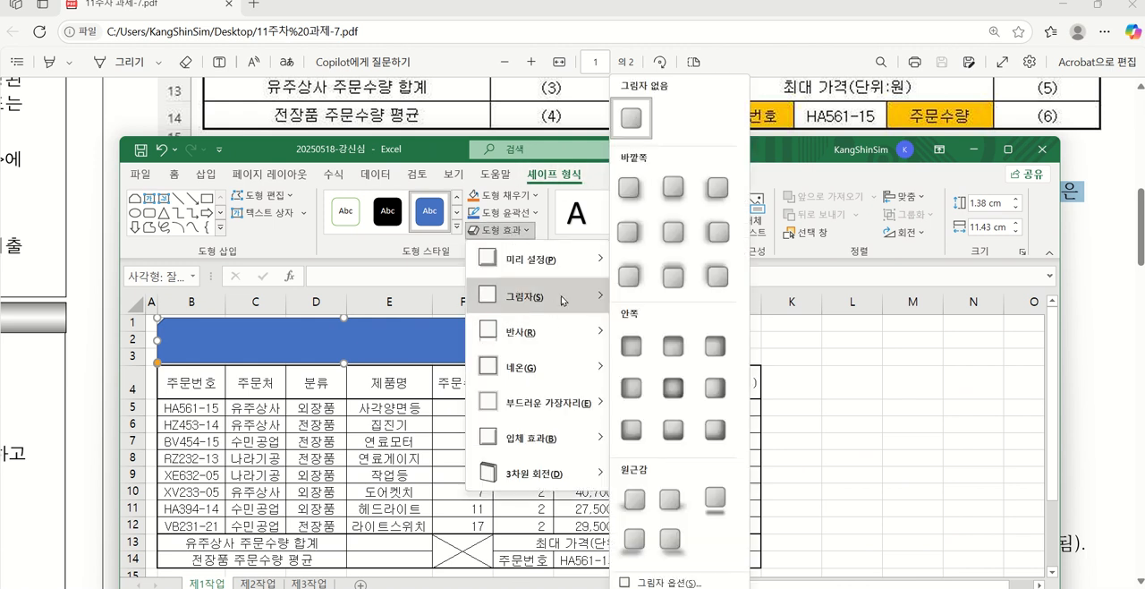
left_click(629, 234)
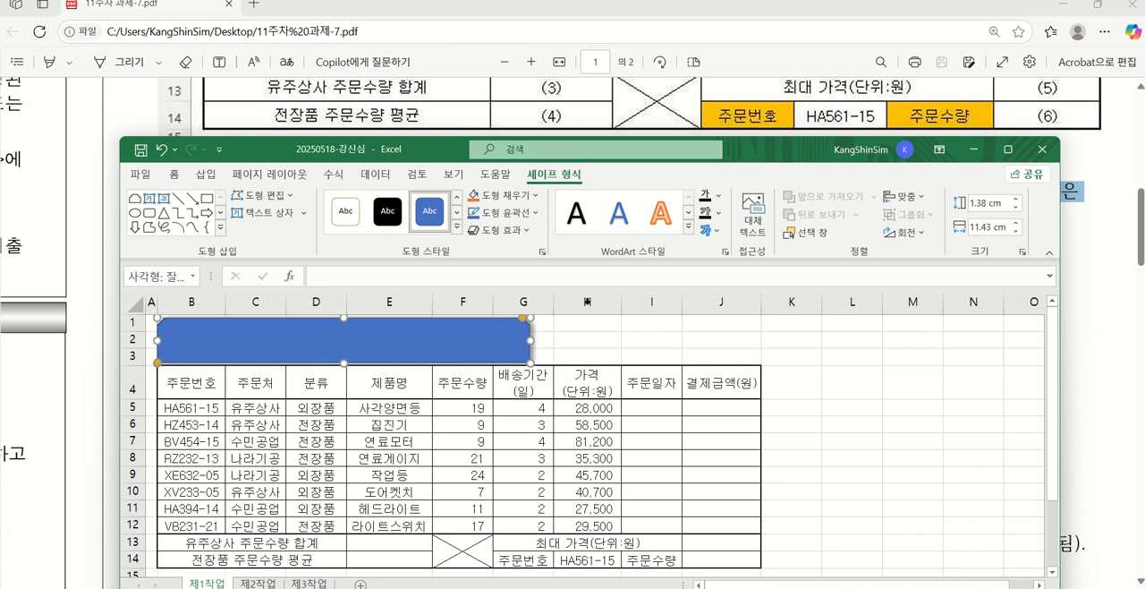
Enter the title text "중장비 부품 주문 현황" in the snipped rectangle
left_click_drag(262, 151, 345, 327)
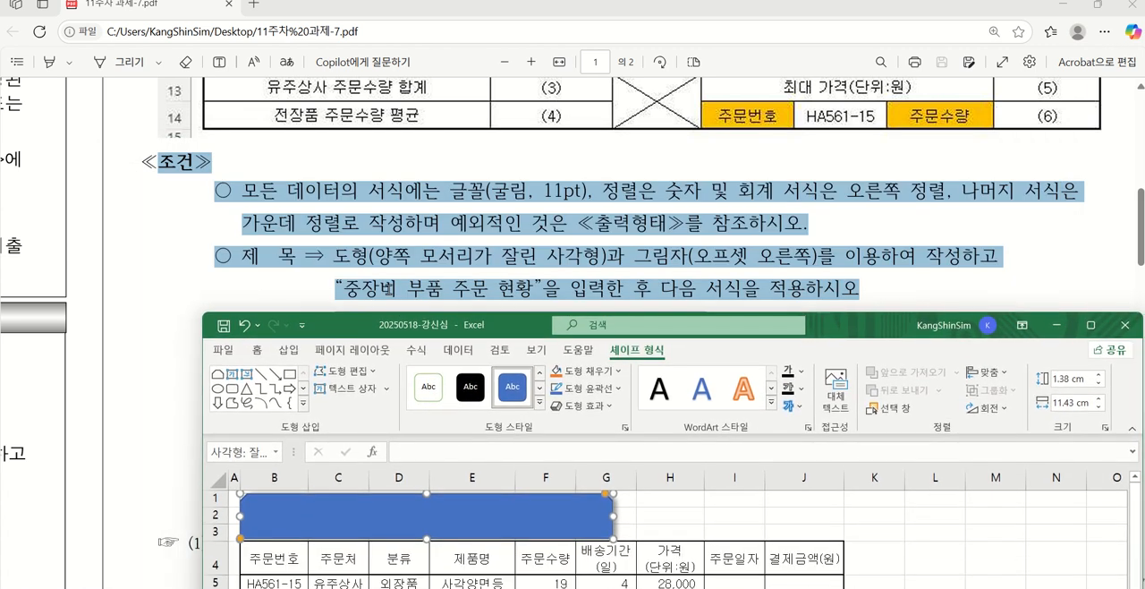
type("중")
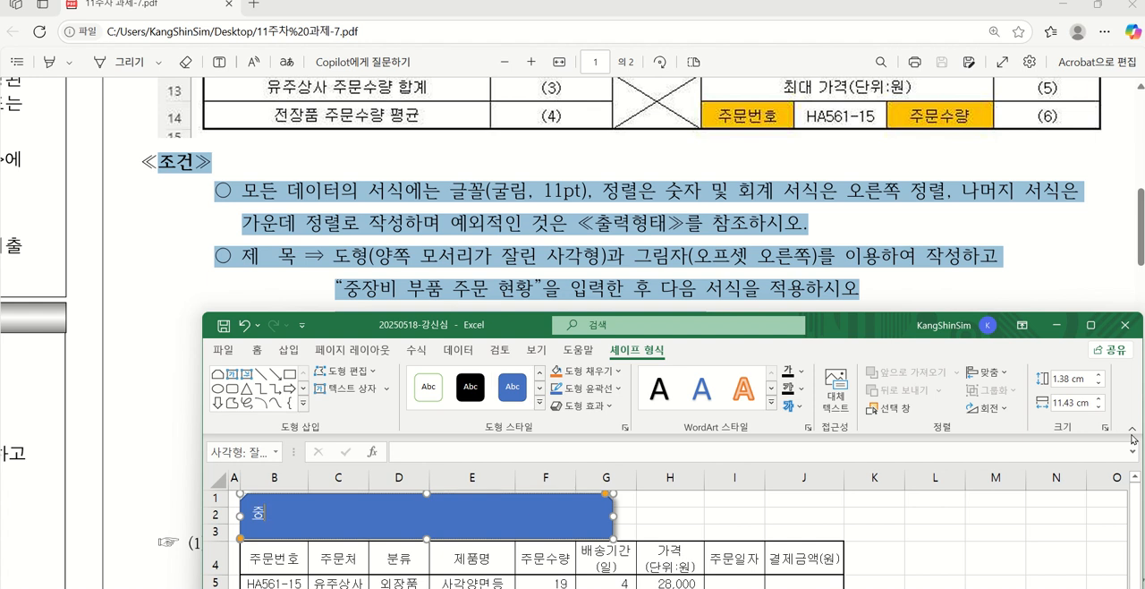
type("자ㅂ 부포ㅁ 주문 혀ㄴ호")
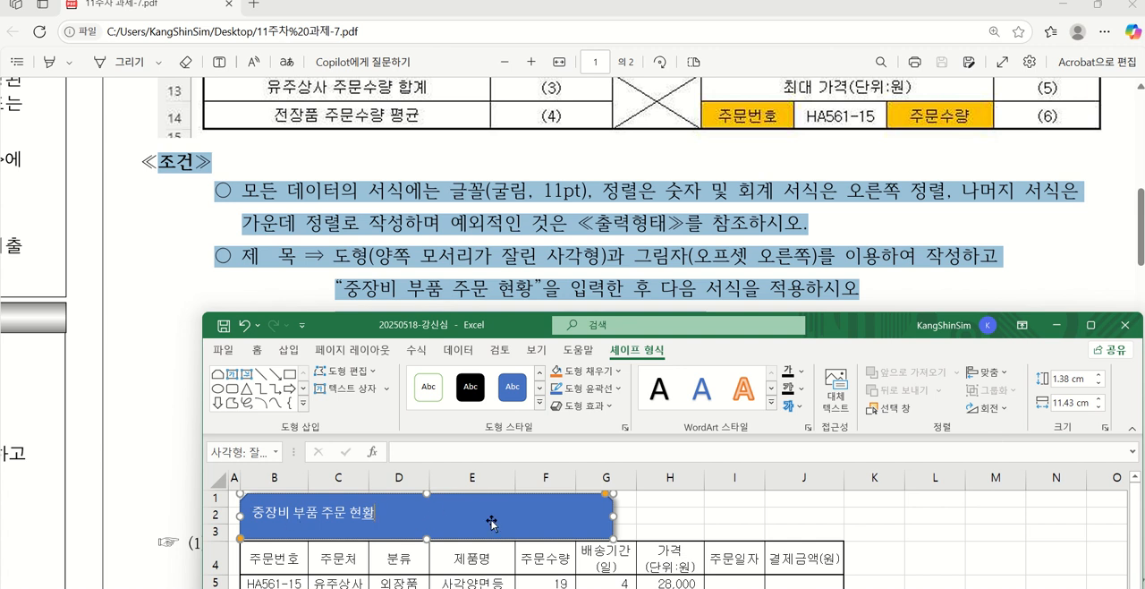
Set the title shape's text to the 굴림 font at 24 pt, following the PDF's condition
scroll(655, 207, "down", 1)
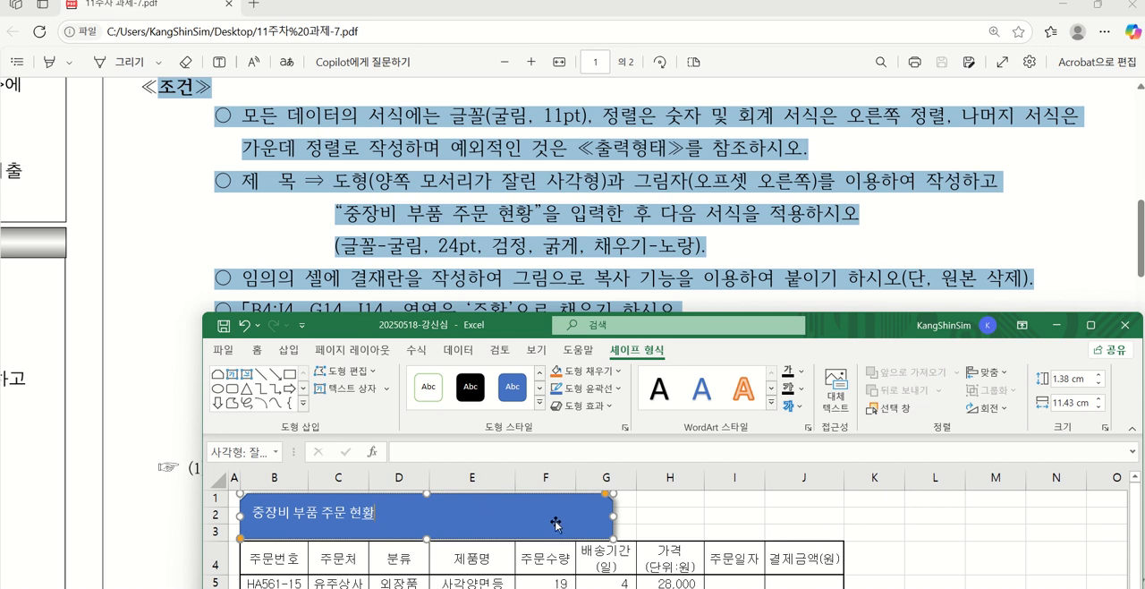
left_click(258, 353)
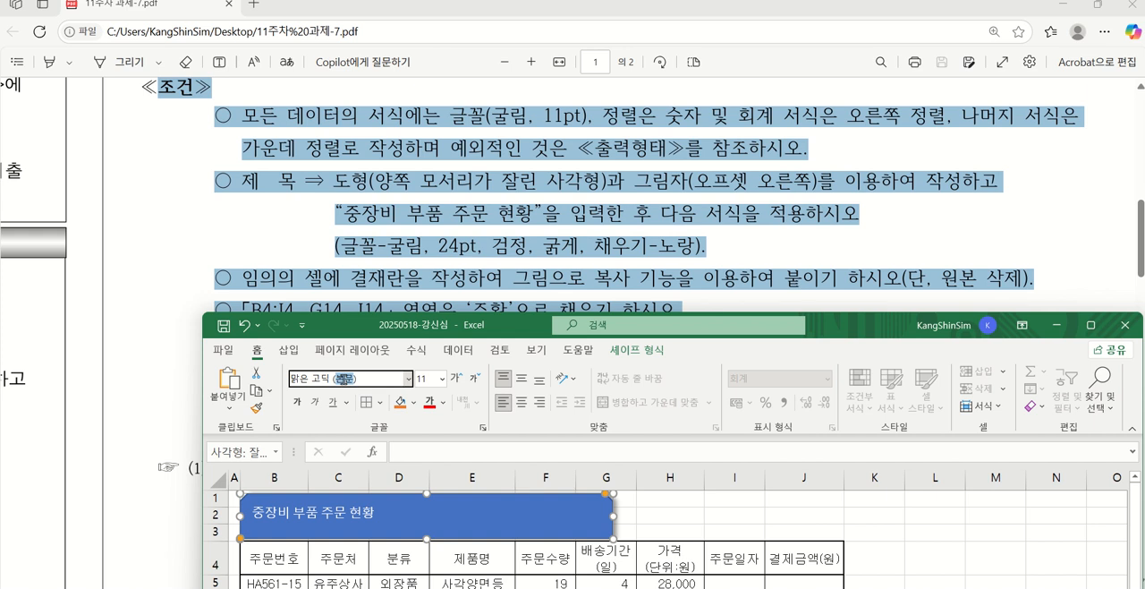
left_click_drag(367, 381, 247, 376)
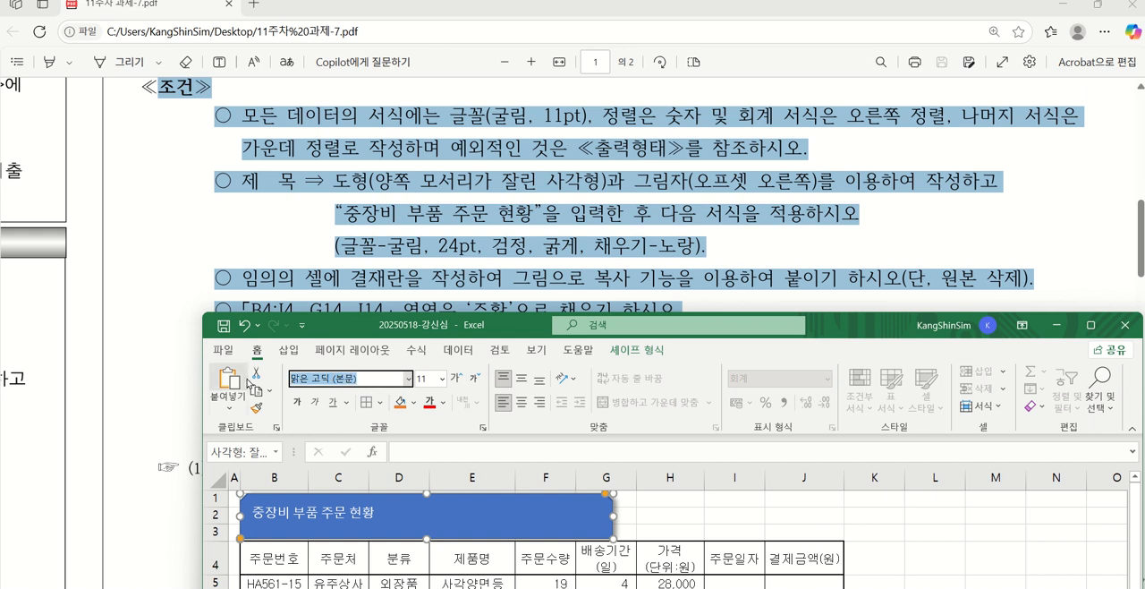
type("굴림")
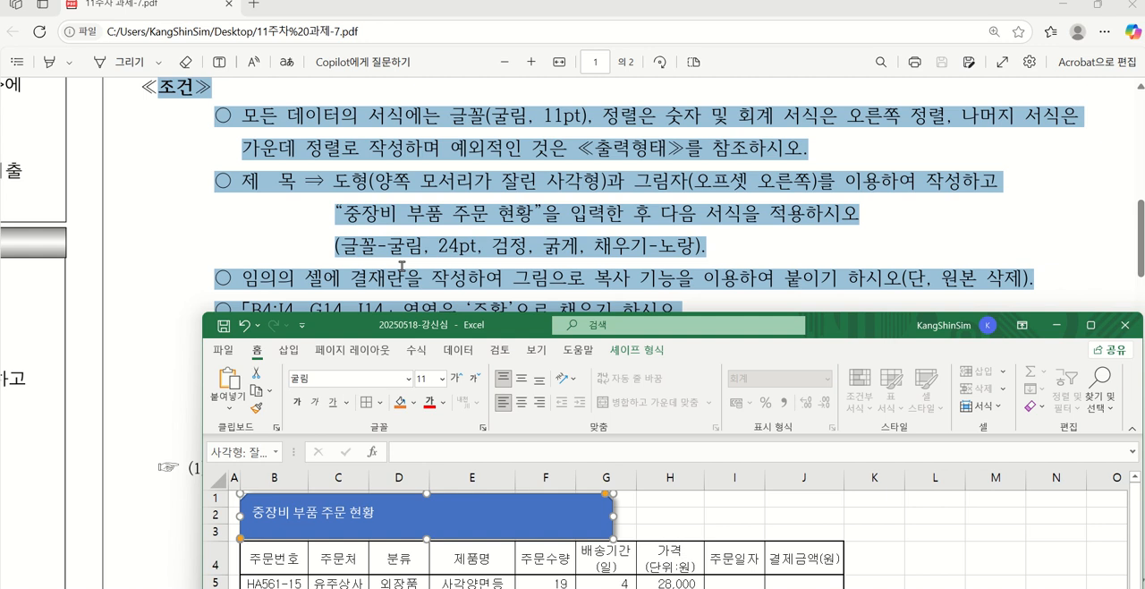
key("Return")
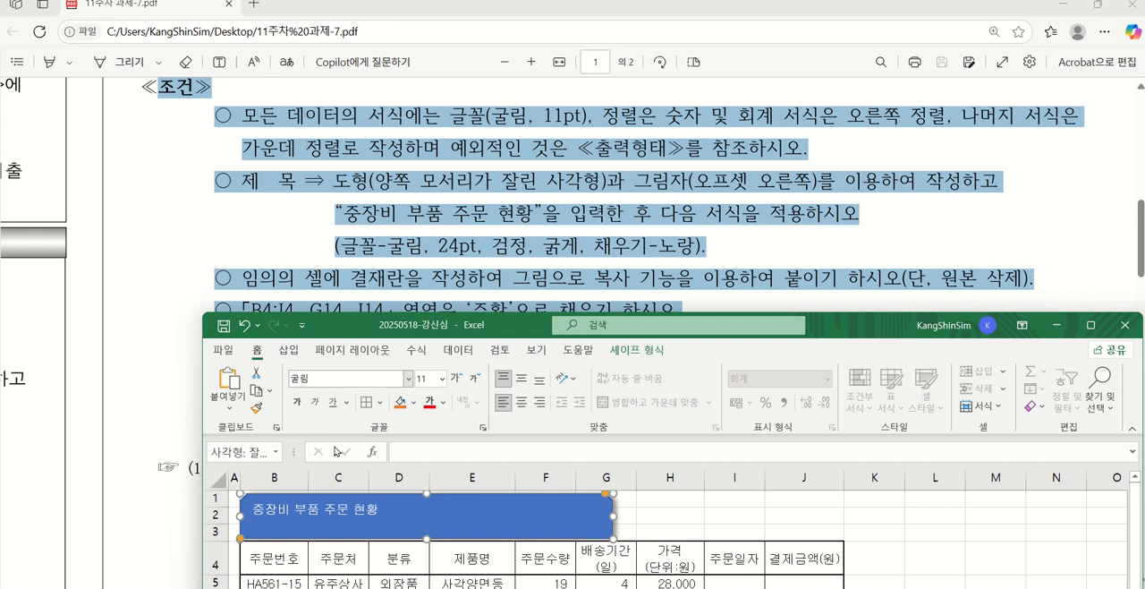
left_click(432, 379)
type("2")
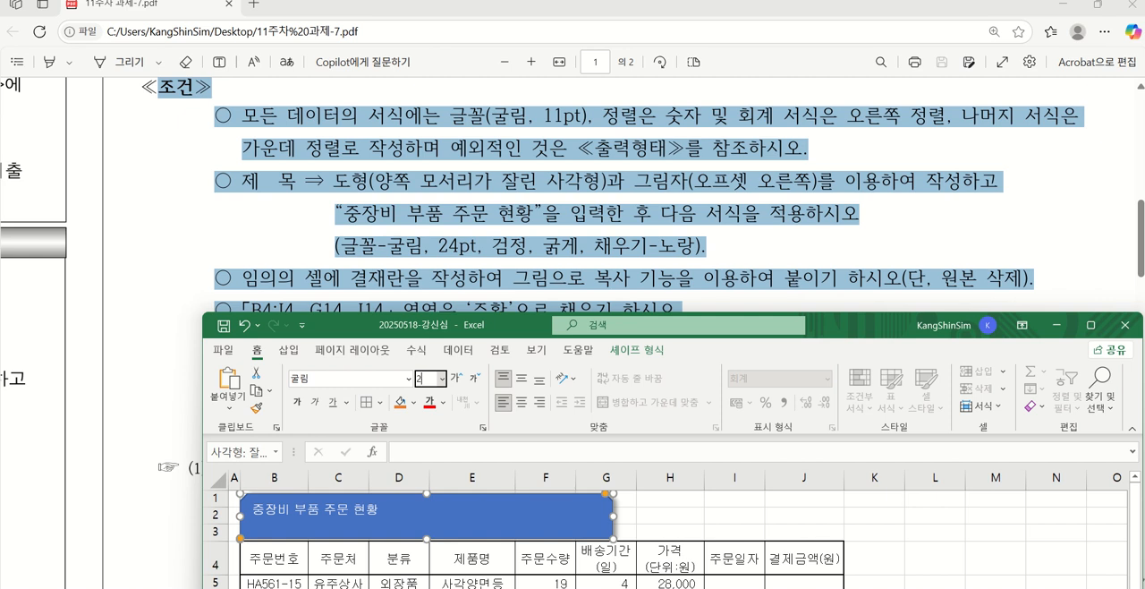
type("4")
key("Return")
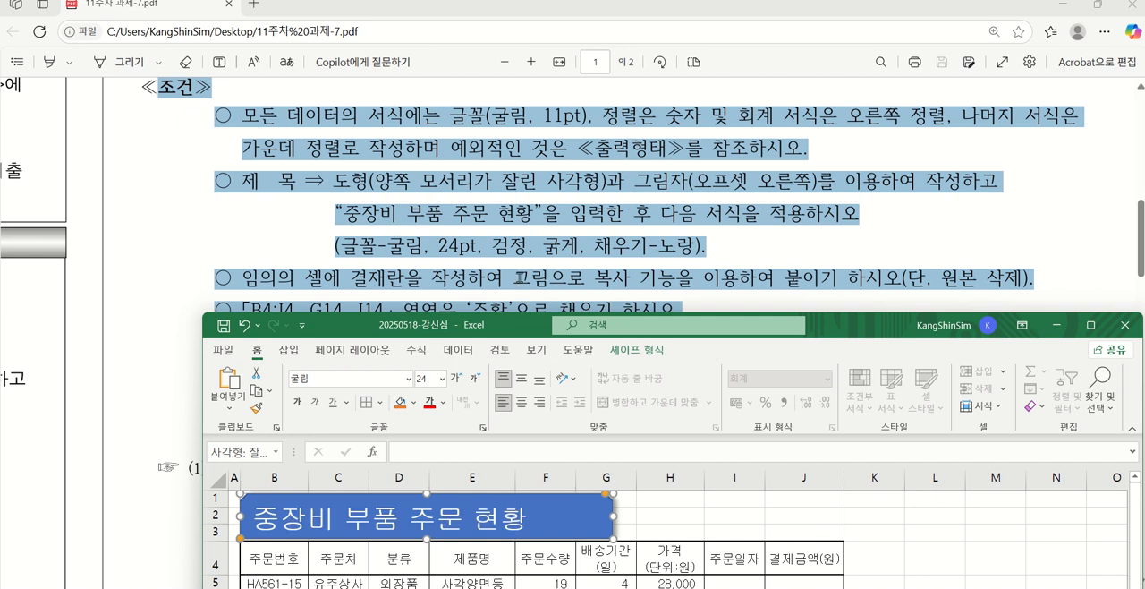
Make the title shape's text black and bold, as the PDF's title condition requires
left_click(443, 403)
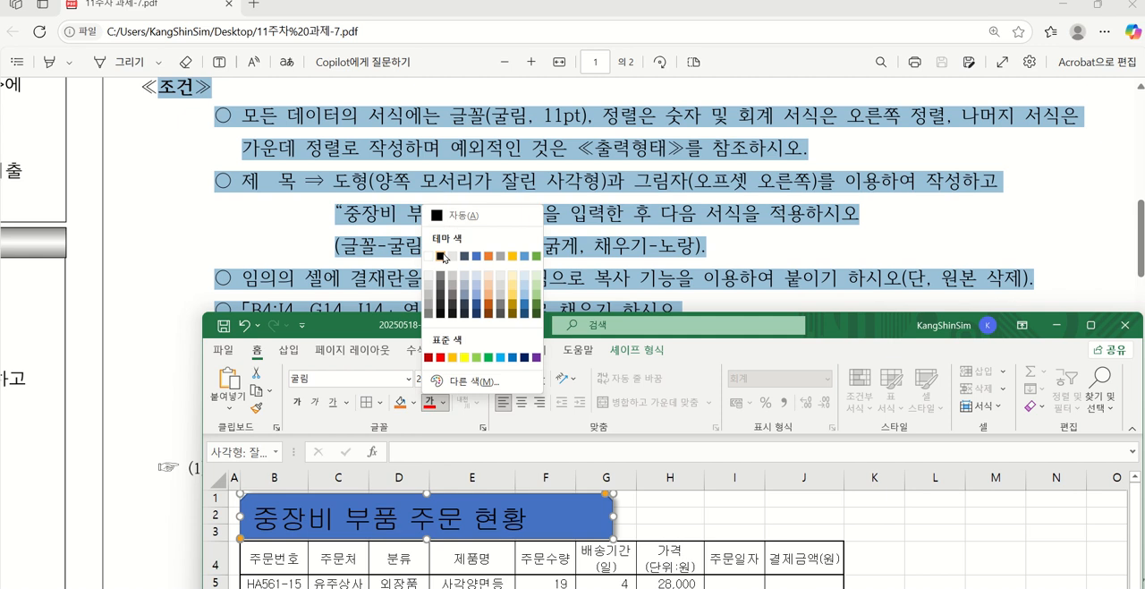
left_click(463, 214)
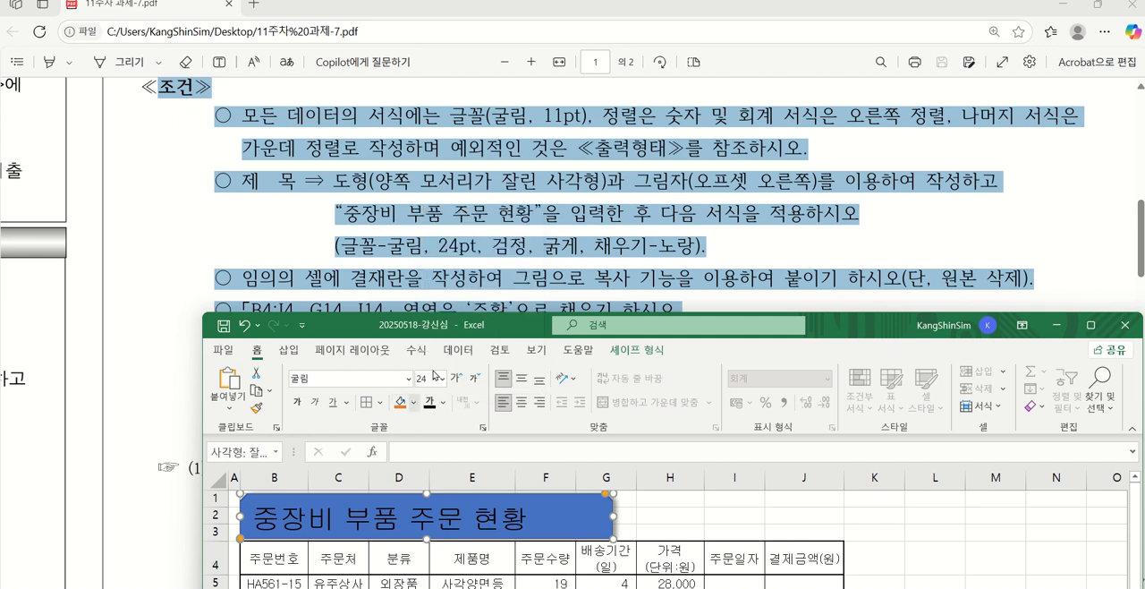
left_click(297, 402)
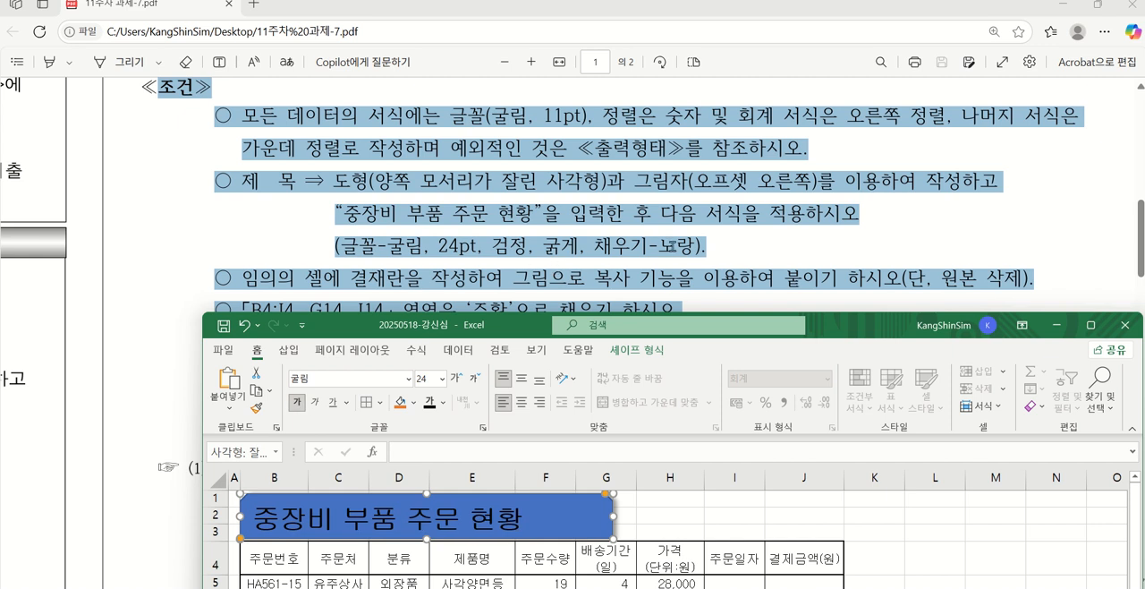
Fill the title shape with the standard yellow and centre its text vertically and horizontally
left_click(414, 410)
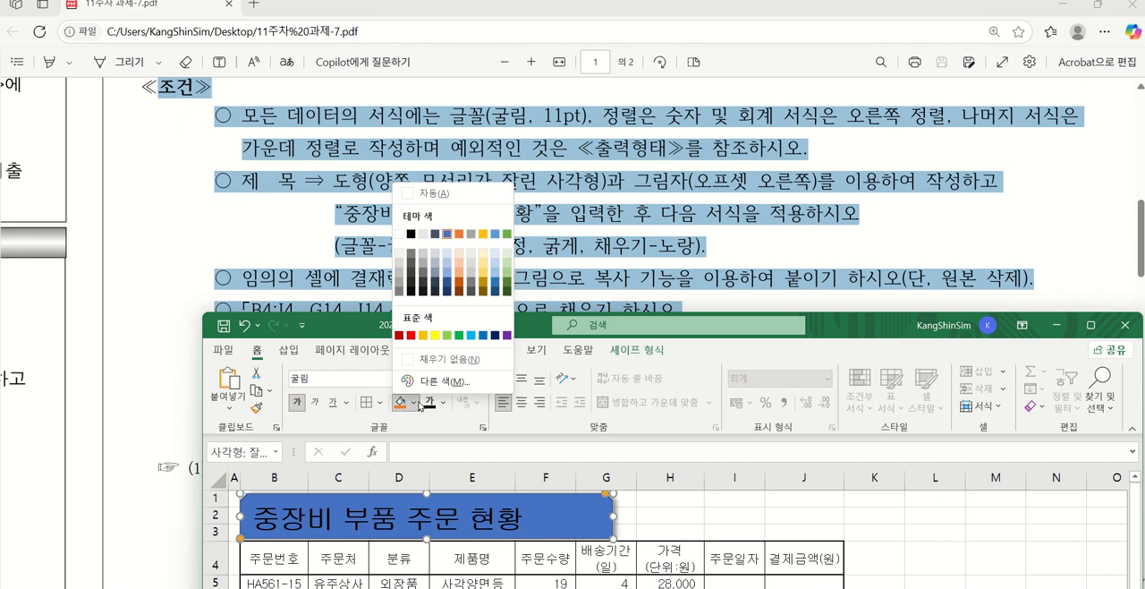
left_click(436, 336)
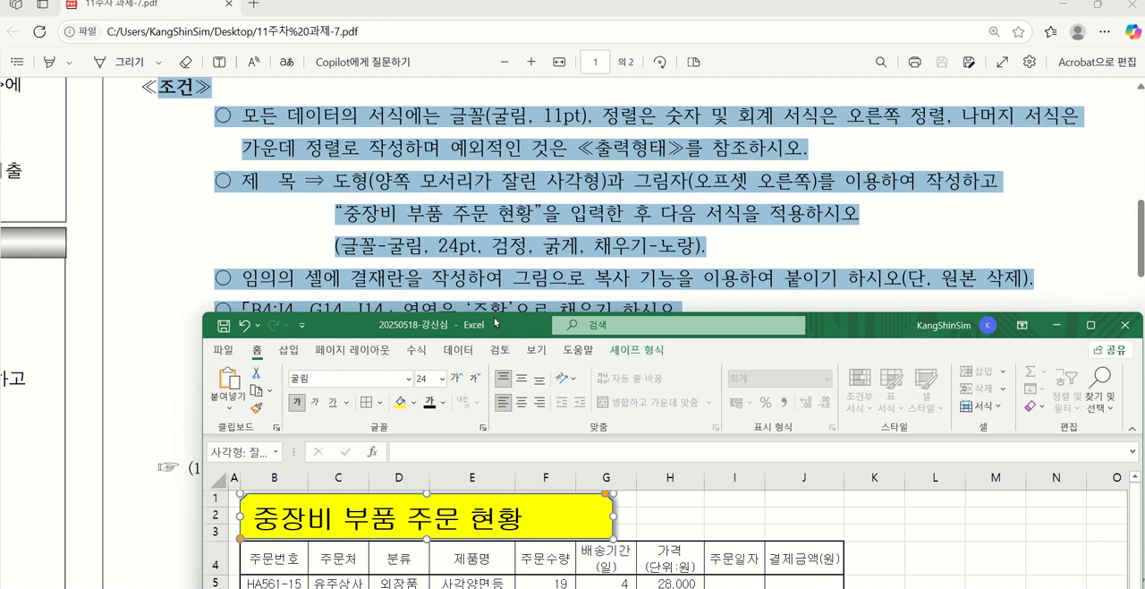
left_click(521, 378)
left_click(522, 403)
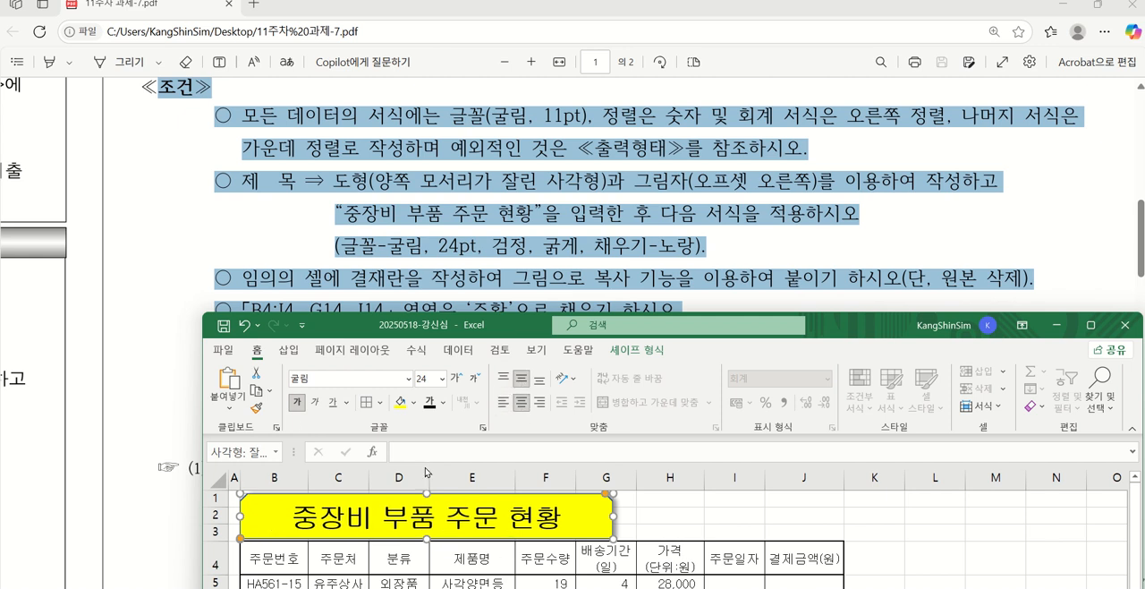
Increase the height of rows 1 to 3 together, following the proportions of the PDF's output form
scroll(536, 196, "up", 10)
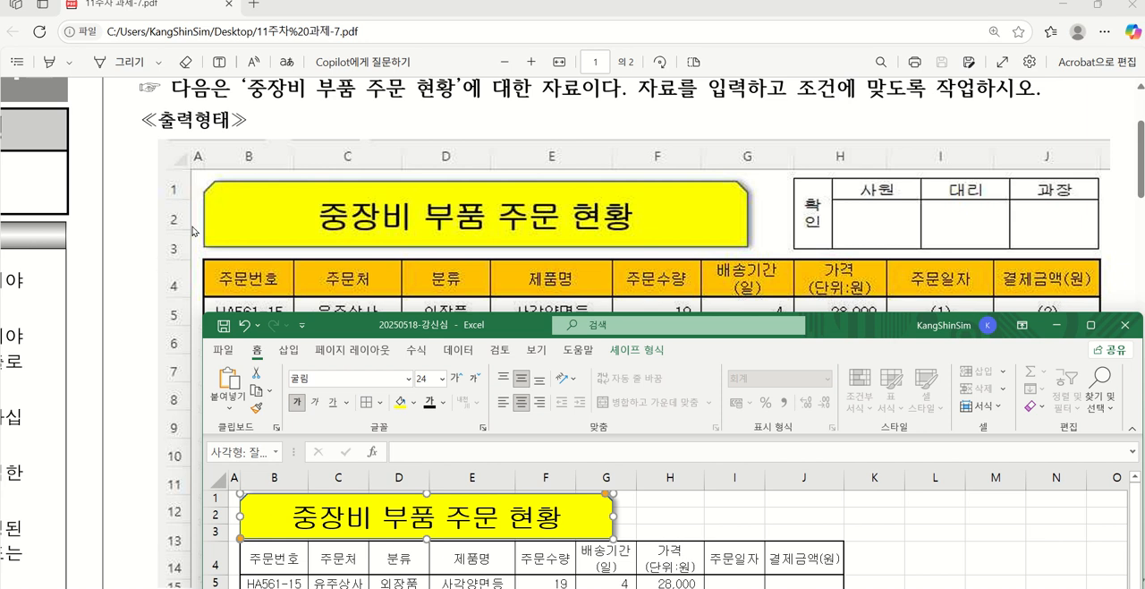
left_click(221, 500)
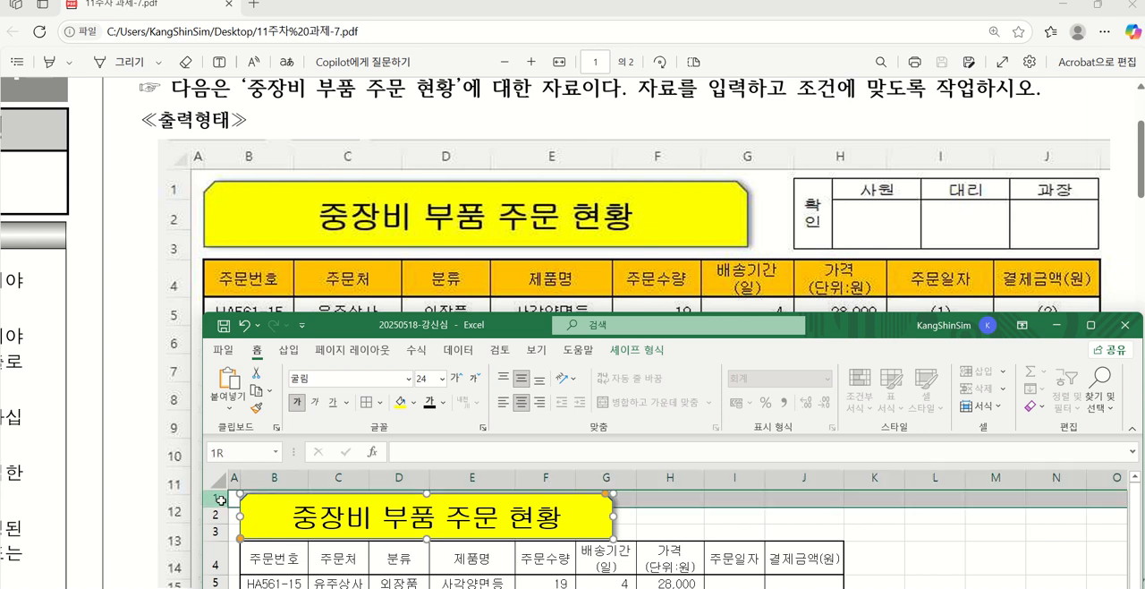
left_click_drag(221, 500, 217, 534)
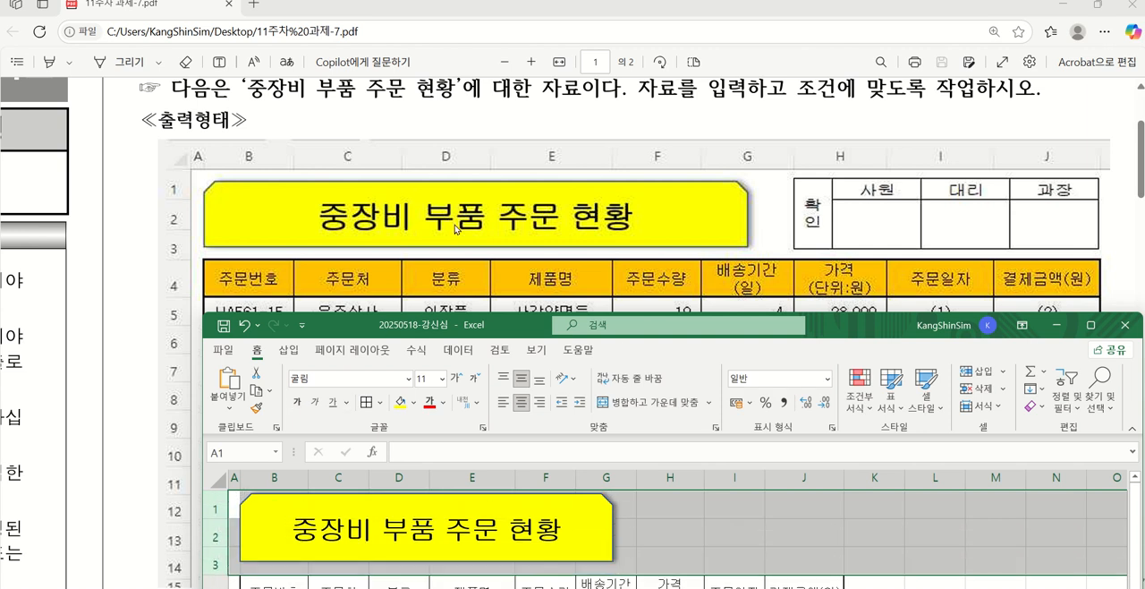
Widen columns C, E and B so the table's proportions resemble the PDF's output form
left_click(289, 350)
scroll(433, 517, "down", 1)
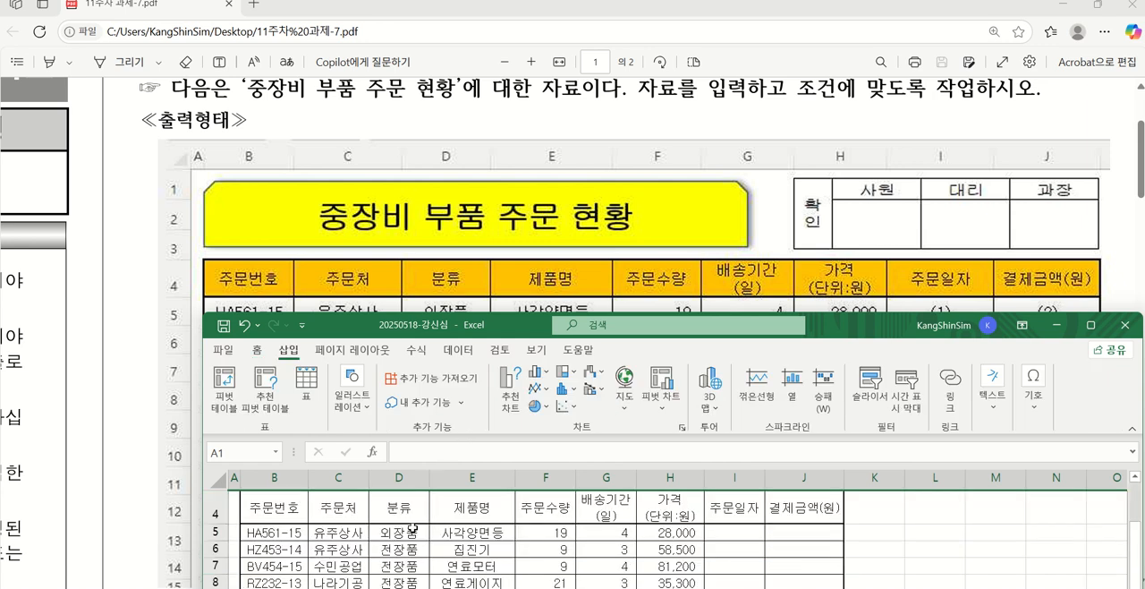
scroll(369, 497, "up", 1)
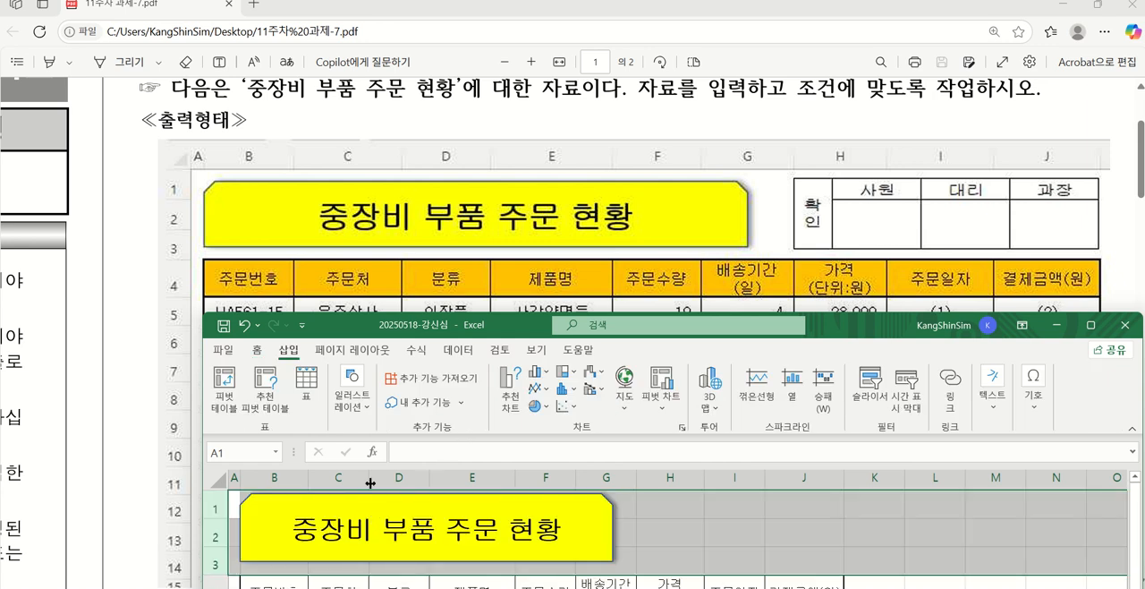
left_click_drag(369, 484, 391, 477)
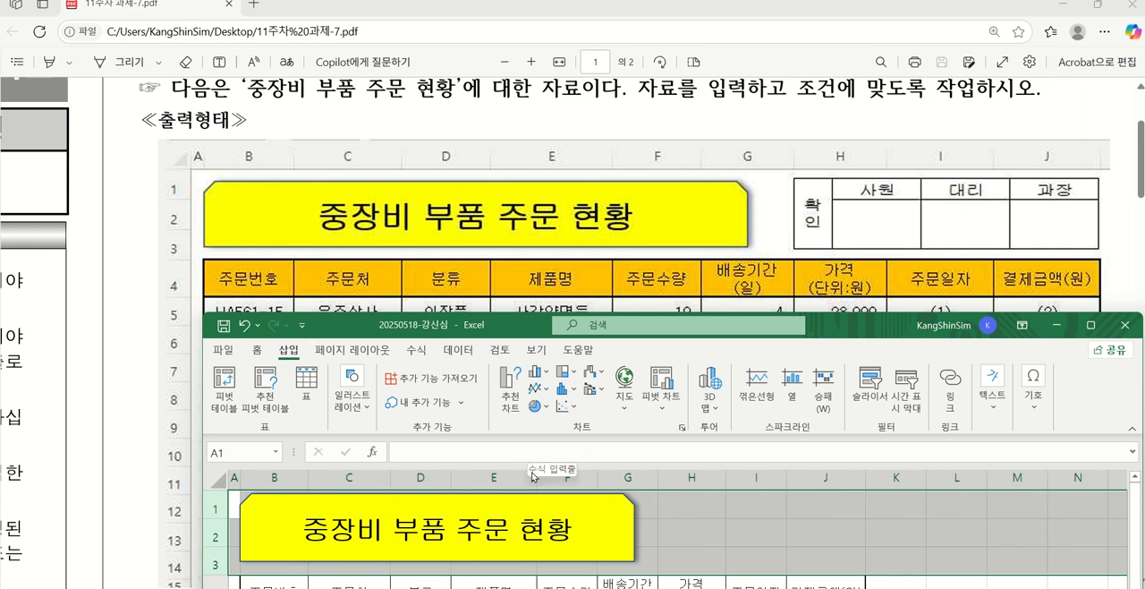
left_click_drag(536, 477, 556, 477)
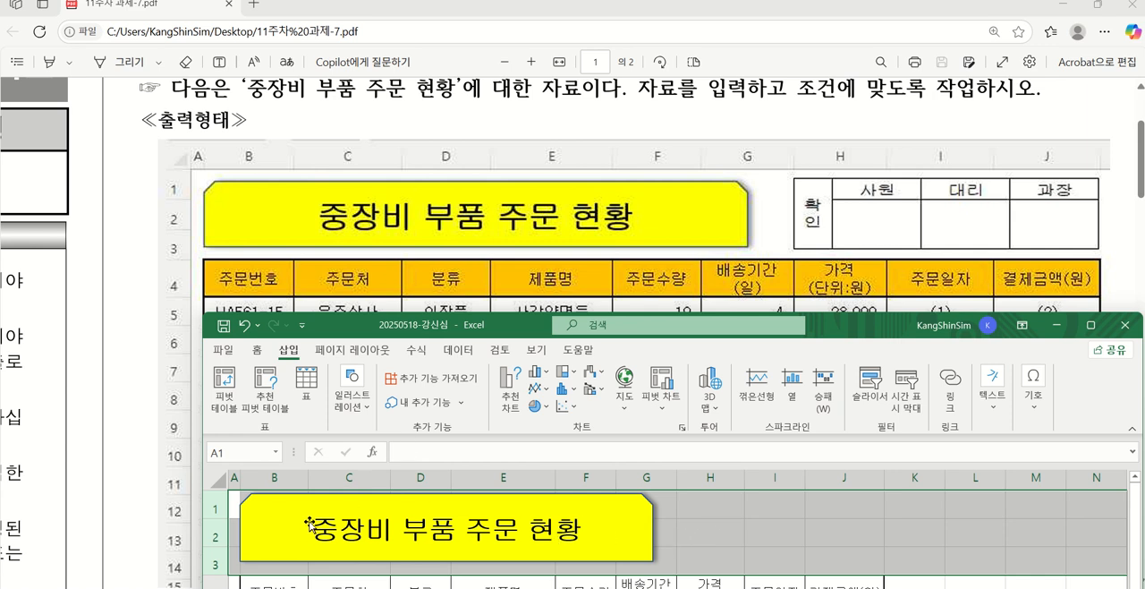
left_click_drag(309, 477, 322, 477)
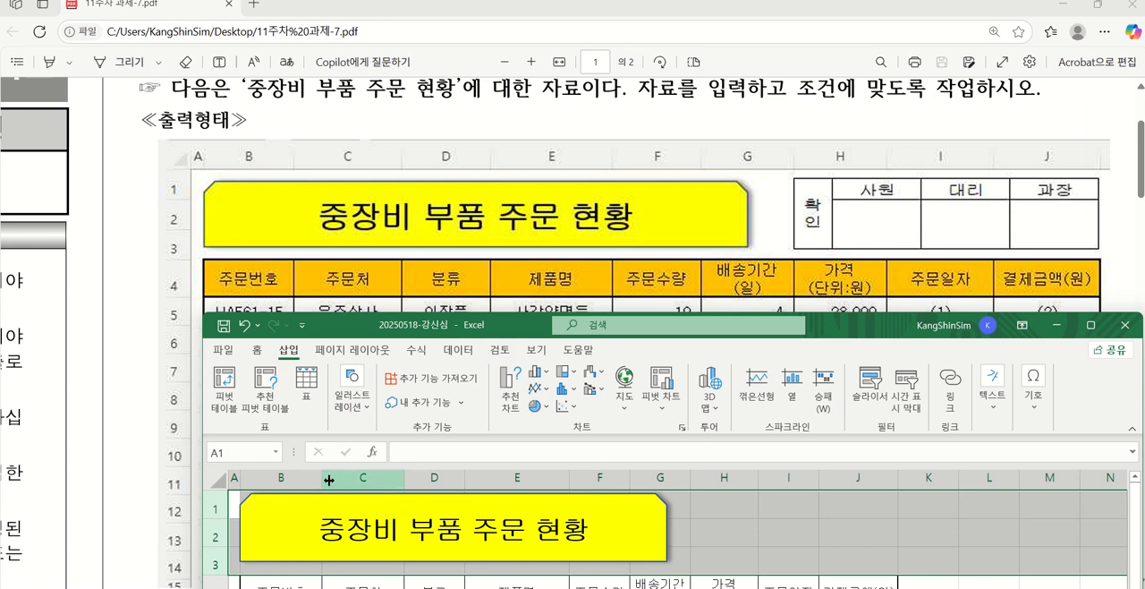
left_click_drag(323, 483, 338, 486)
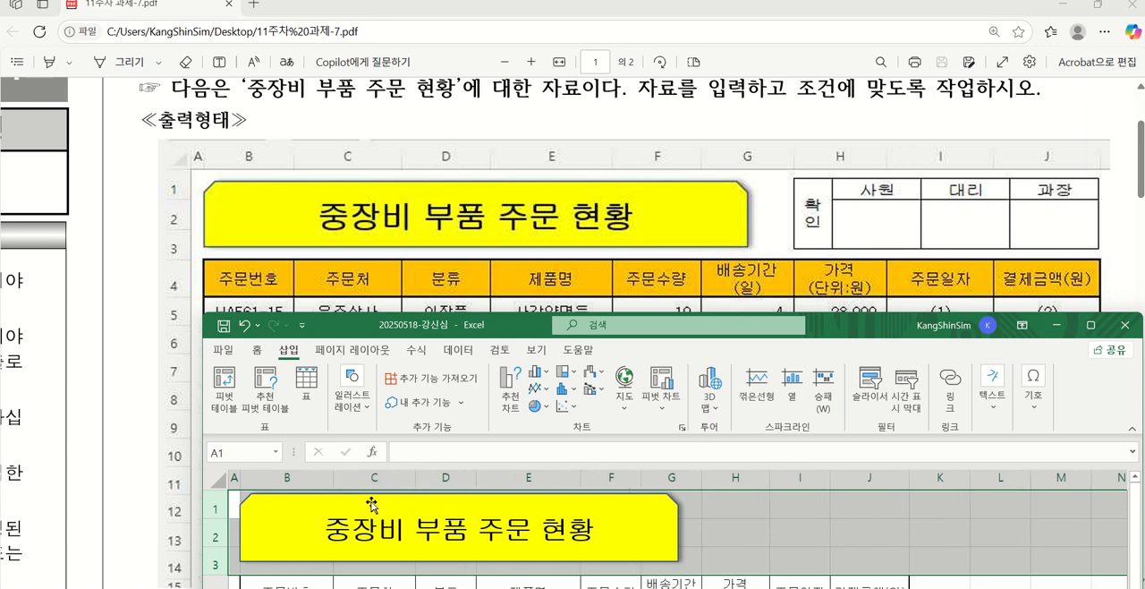
Shift the title shape slightly down within rows 1 to 3, leaving a small gap above it
left_click(640, 547)
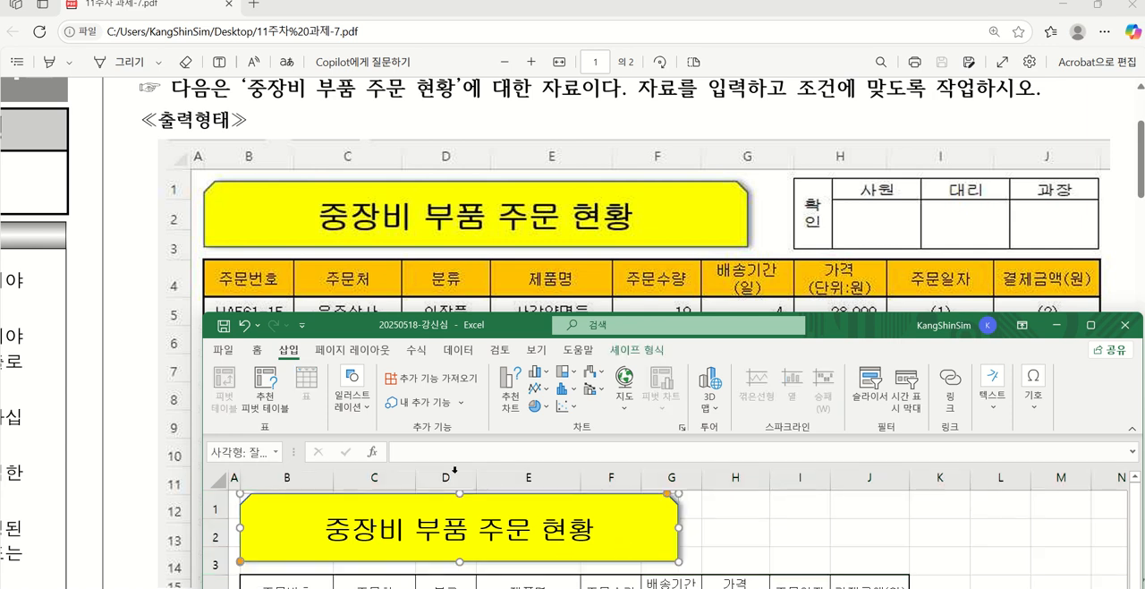
left_click(256, 352)
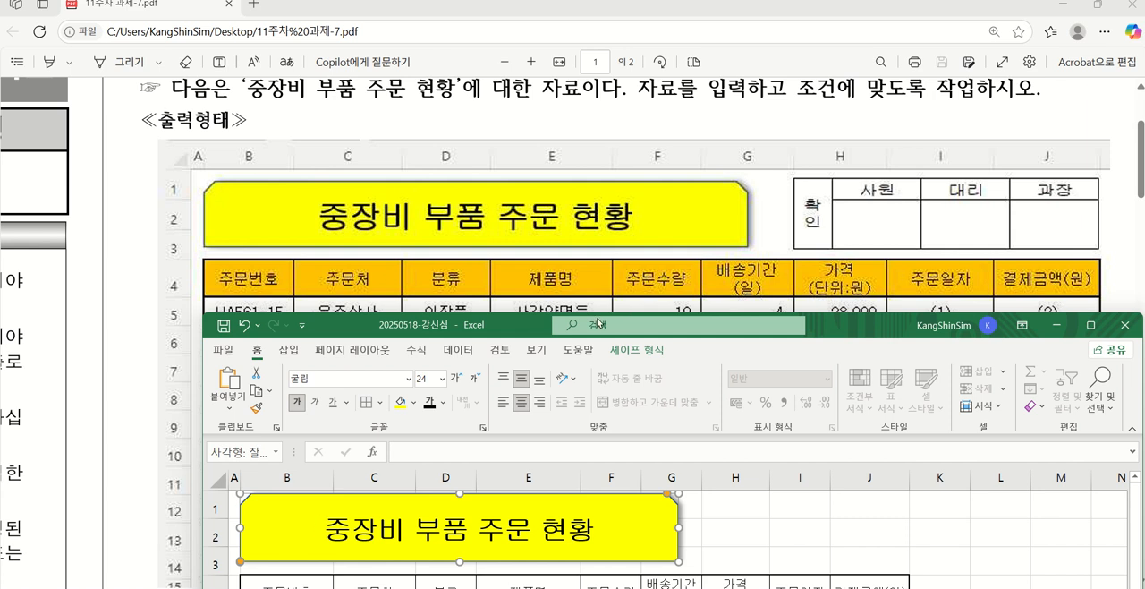
left_click_drag(456, 325, 473, 477)
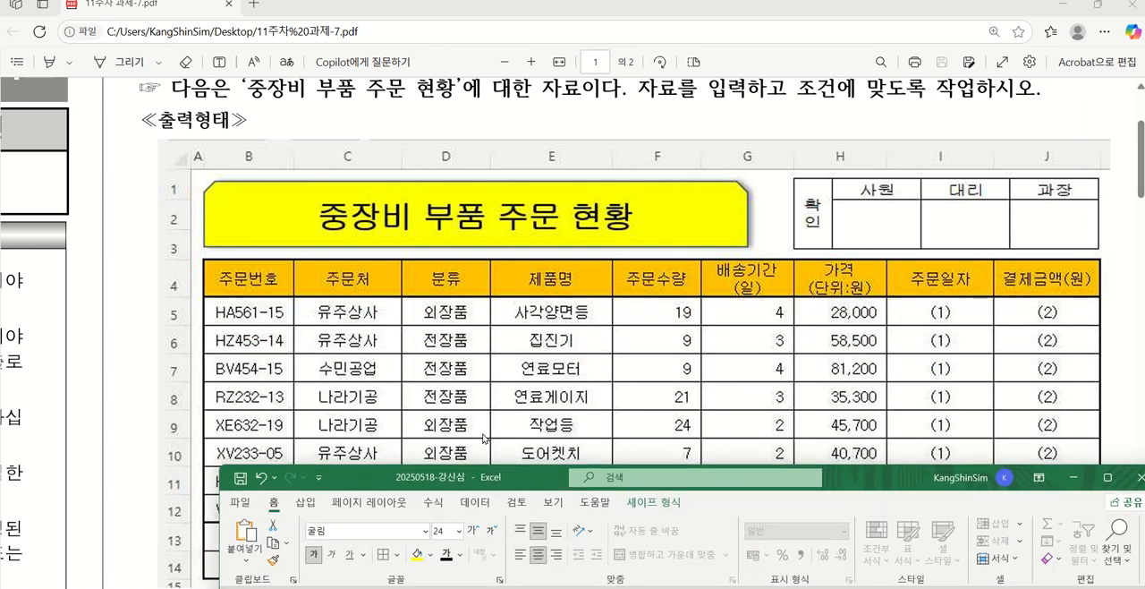
scroll(467, 350, "down", 5)
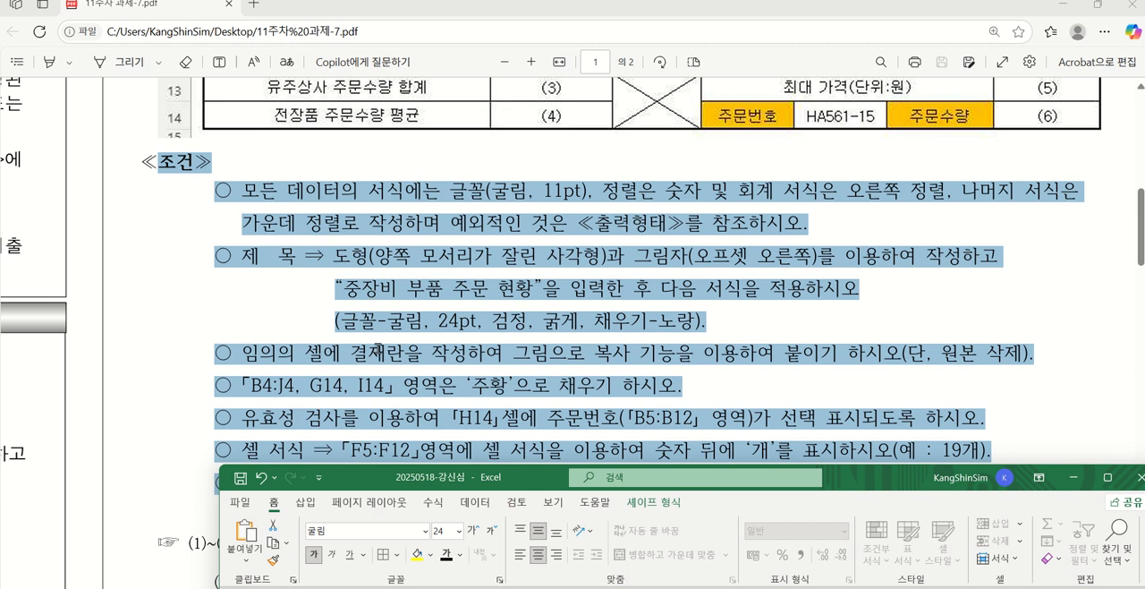
left_click_drag(390, 484, 380, 287)
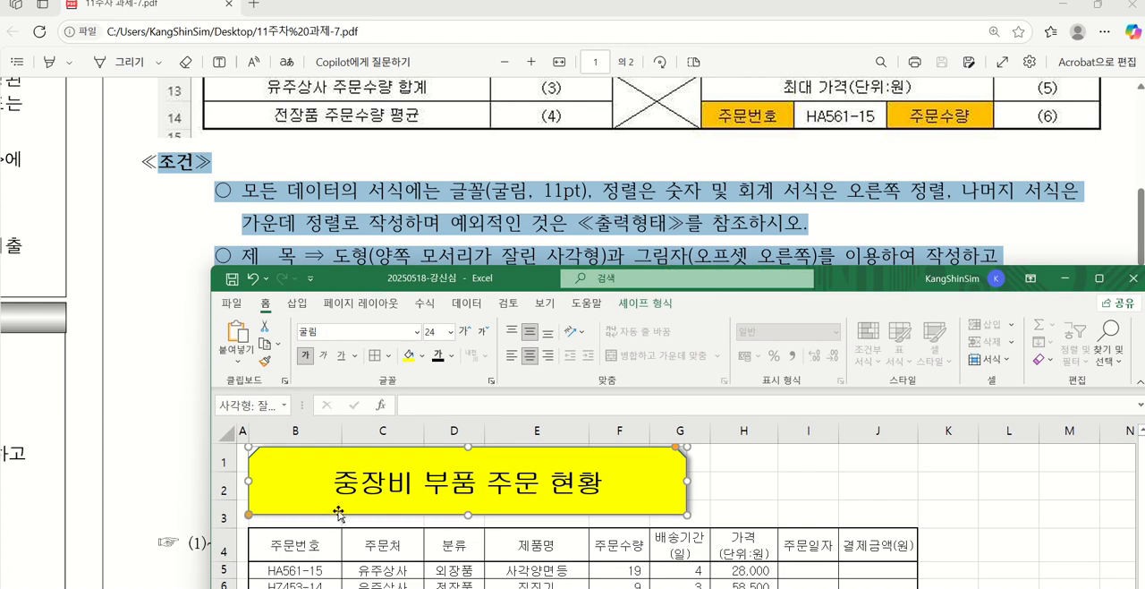
left_click_drag(340, 511, 339, 514)
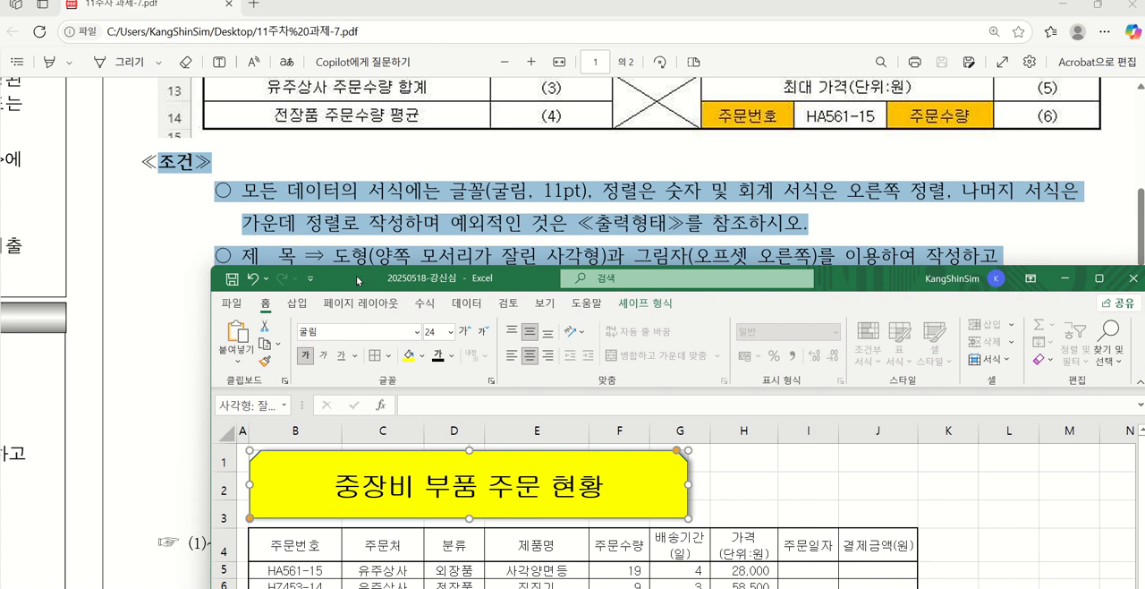
Narrow column L and increase the height of row 17 to match the approval box's proportions in the PDF
left_click_drag(356, 276, 354, 373)
scroll(362, 308, "down", 2)
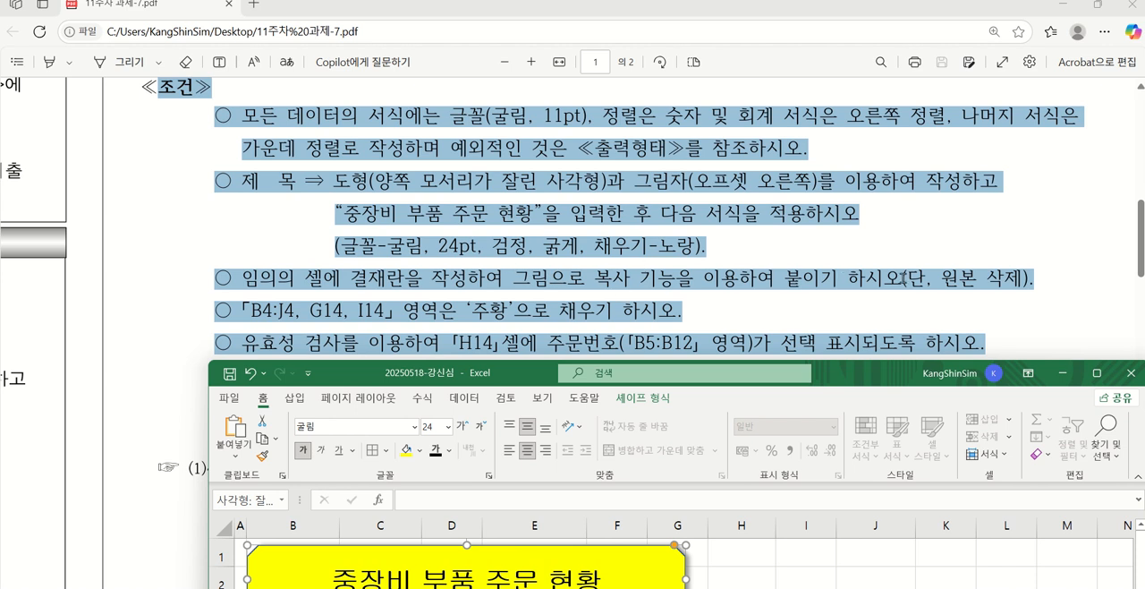
scroll(969, 269, "up", 10)
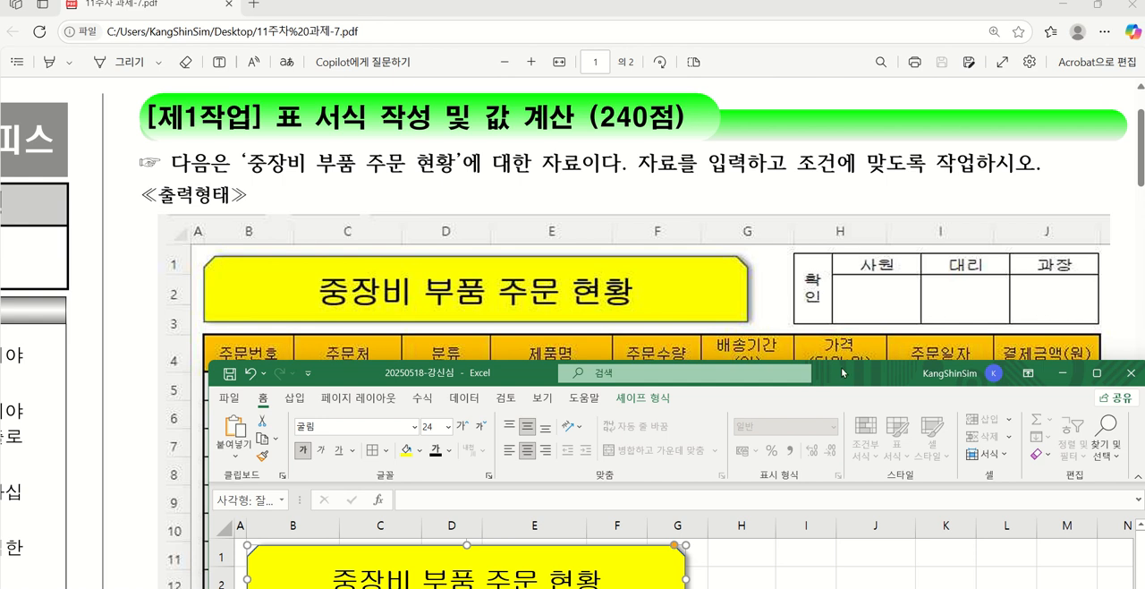
left_click_drag(842, 372, 763, 395)
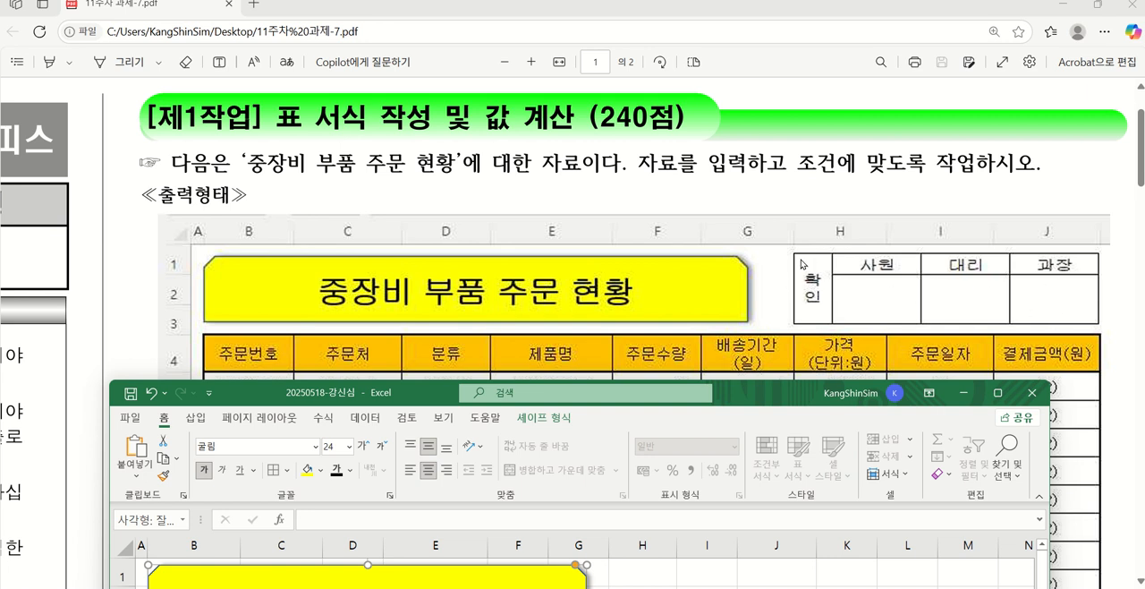
left_click_drag(777, 399, 527, 91)
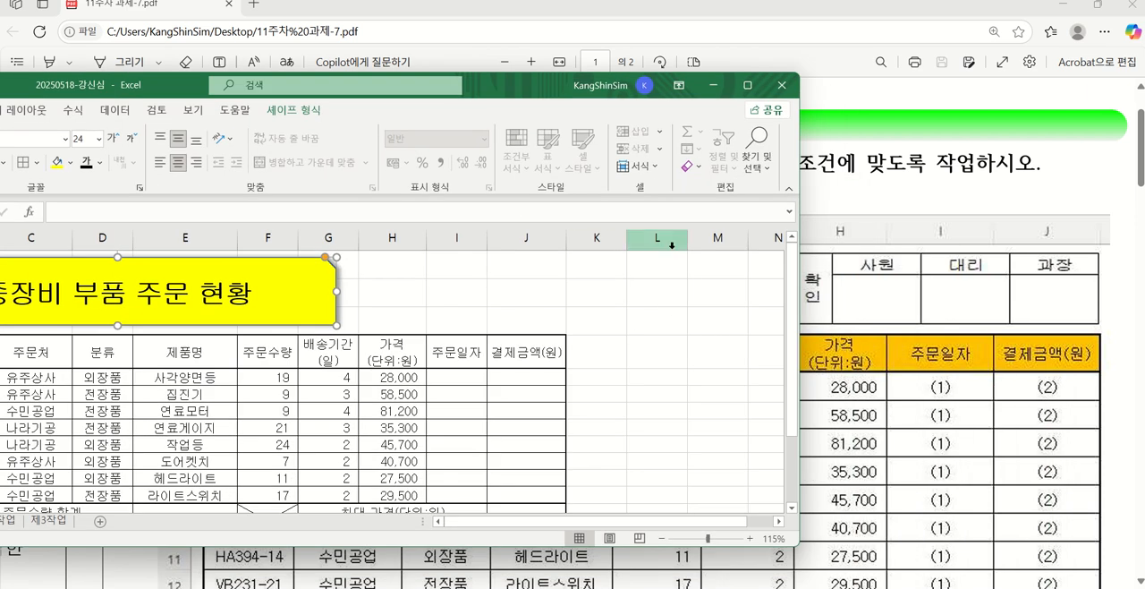
scroll(678, 402, "down", 4)
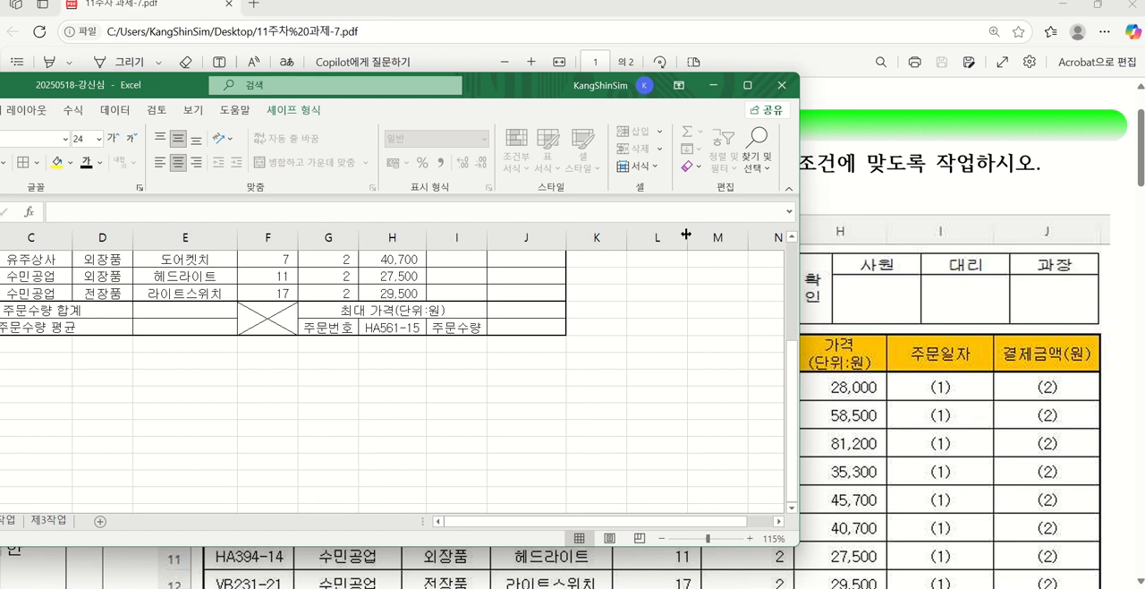
left_click_drag(686, 237, 659, 241)
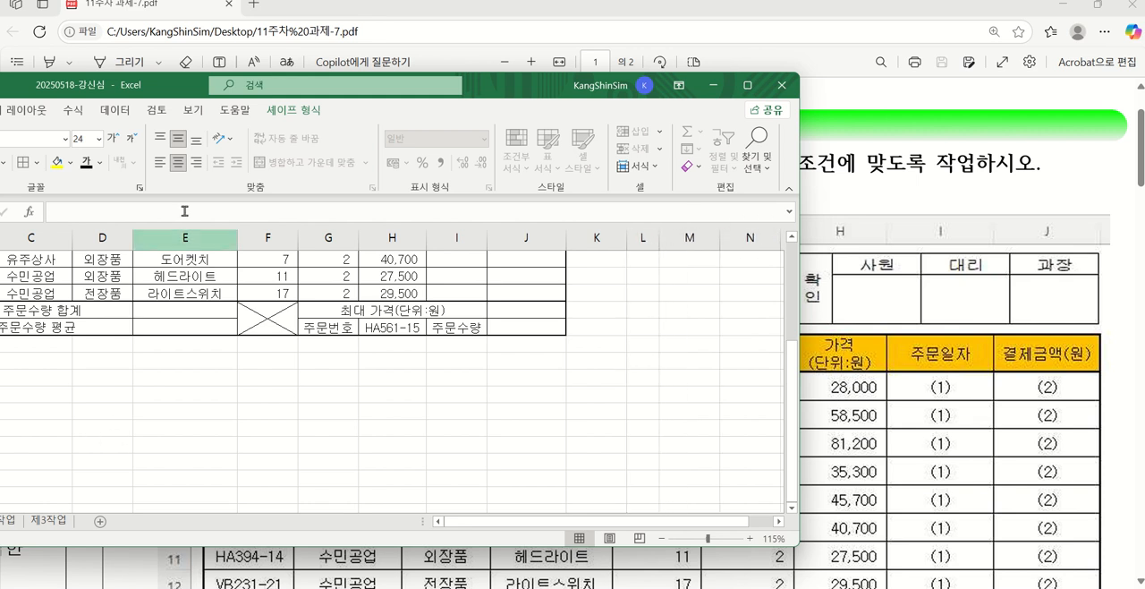
left_click_drag(118, 94, 295, 95)
left_click_drag(56, 383, 55, 409)
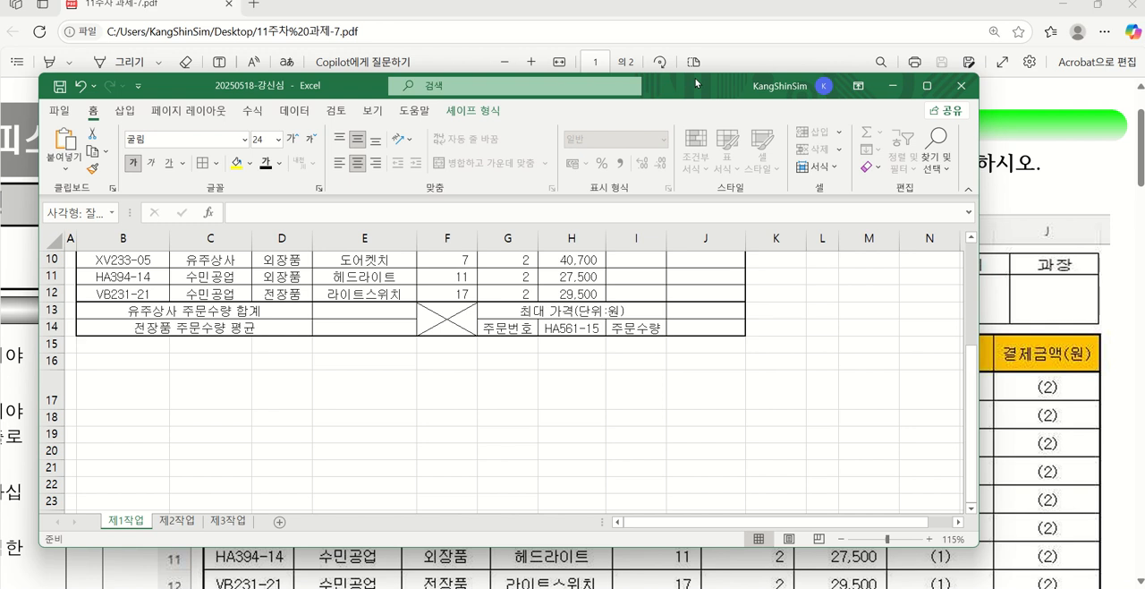
Merge and centre cells L16:L17 for the approval box's heading, keeping the PDF's approval box in view
left_click_drag(695, 83, 549, 89)
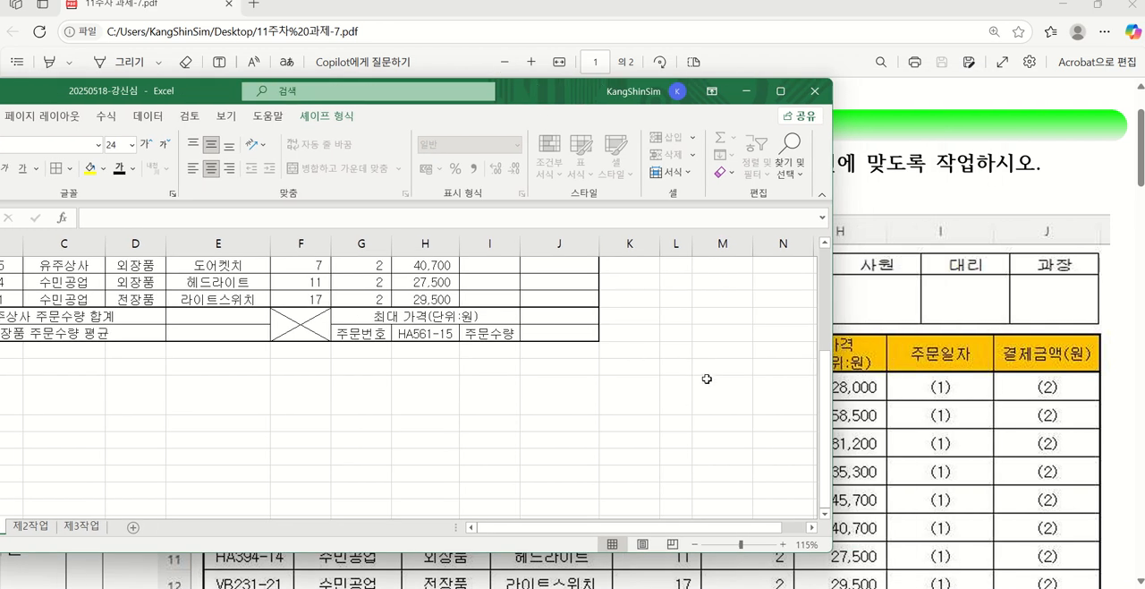
left_click_drag(677, 529, 703, 531)
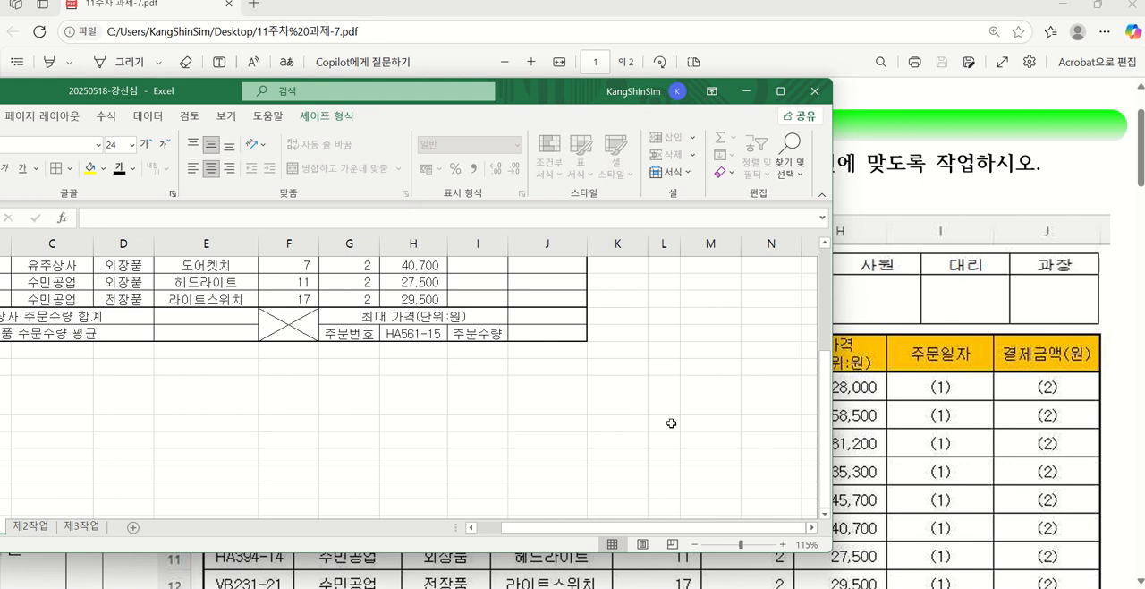
left_click_drag(663, 370, 663, 395)
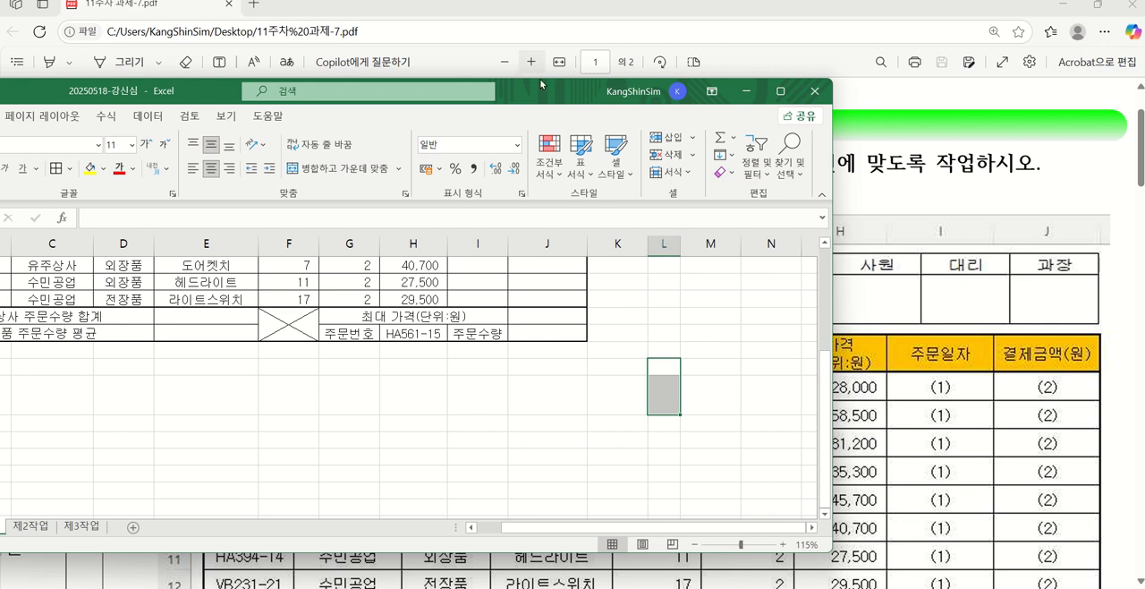
left_click_drag(541, 85, 489, 80)
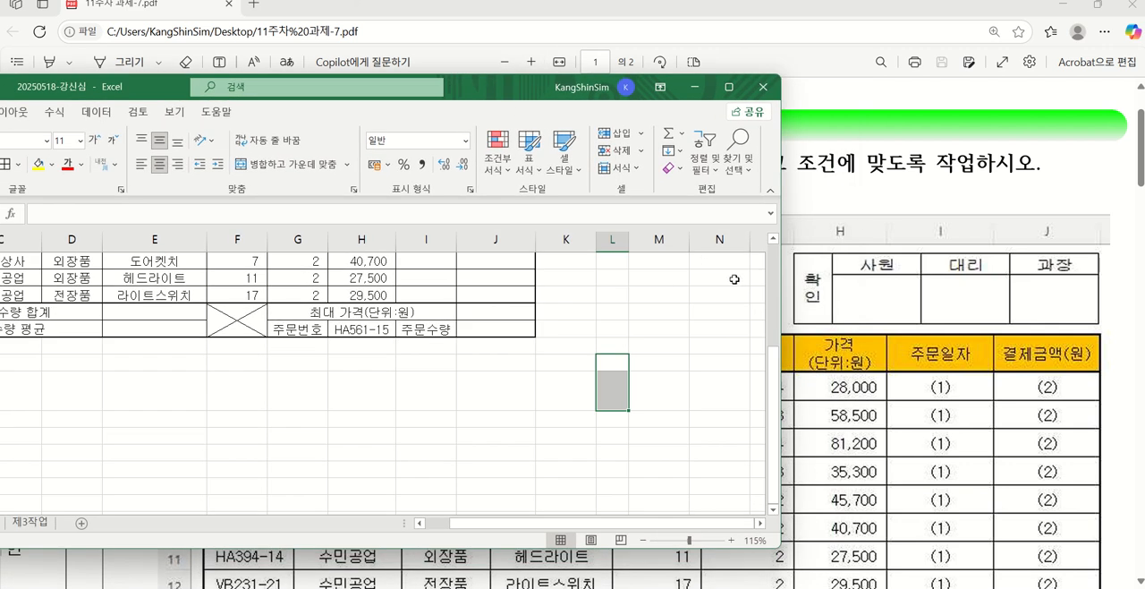
left_click(291, 164)
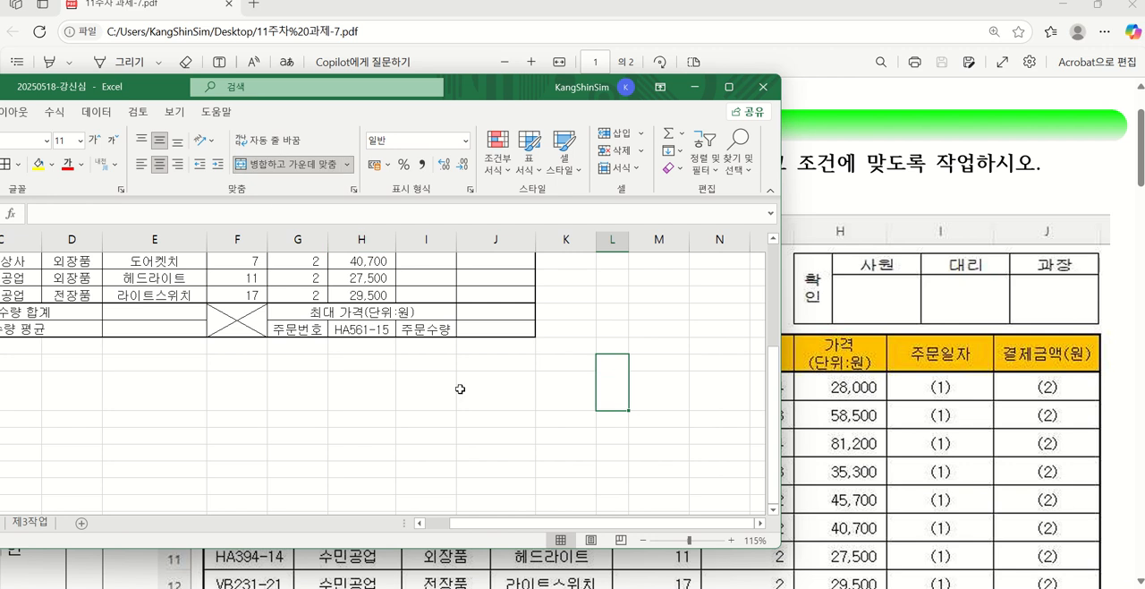
Enter "확인" in the merged L16:L17 cell, with each syllable on its own line
type("ㅎ")
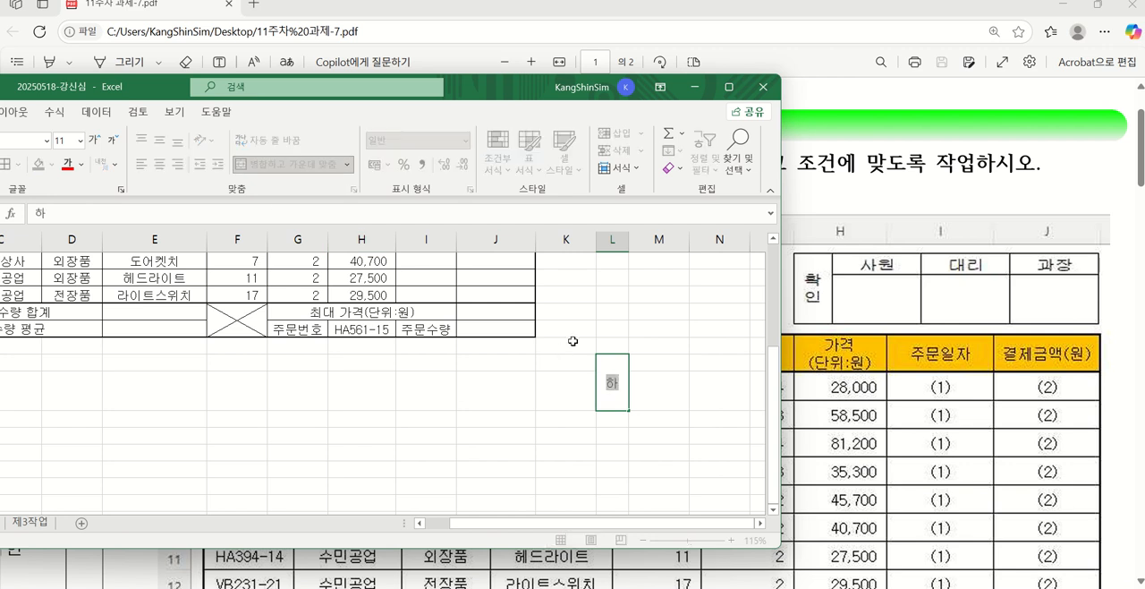
type("ㅏㄱ")
key("alt+Return")
type("ㅇㅣㄴ")
key("Tab")
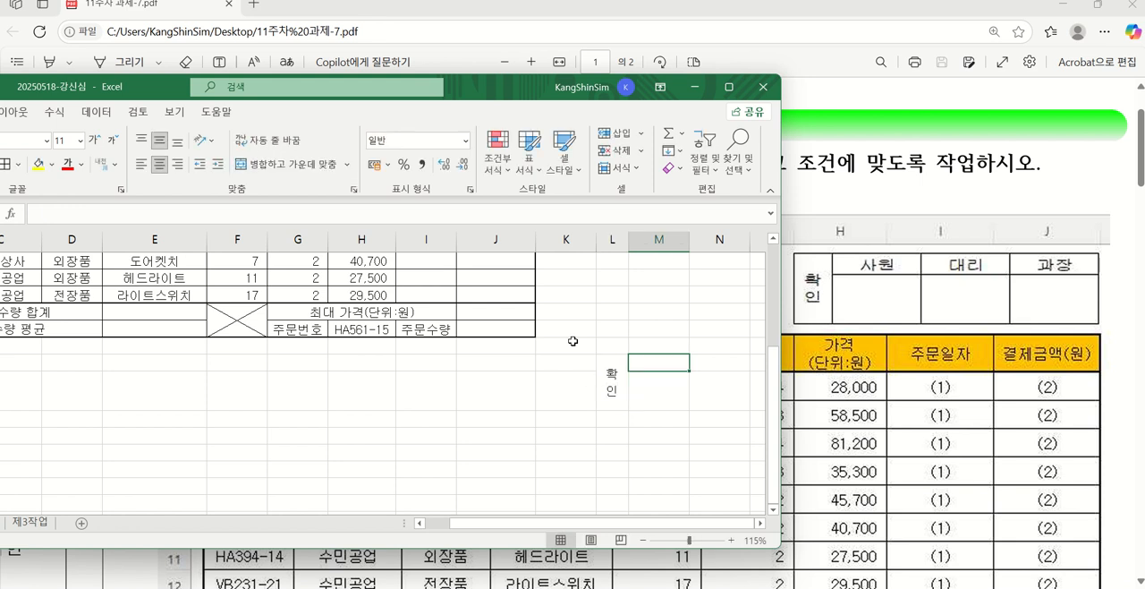
Enter the approval box headings "사원", "대리" and "과장" in cells M16, N16 and O16
type("ㅅㅏㅇㅝ")
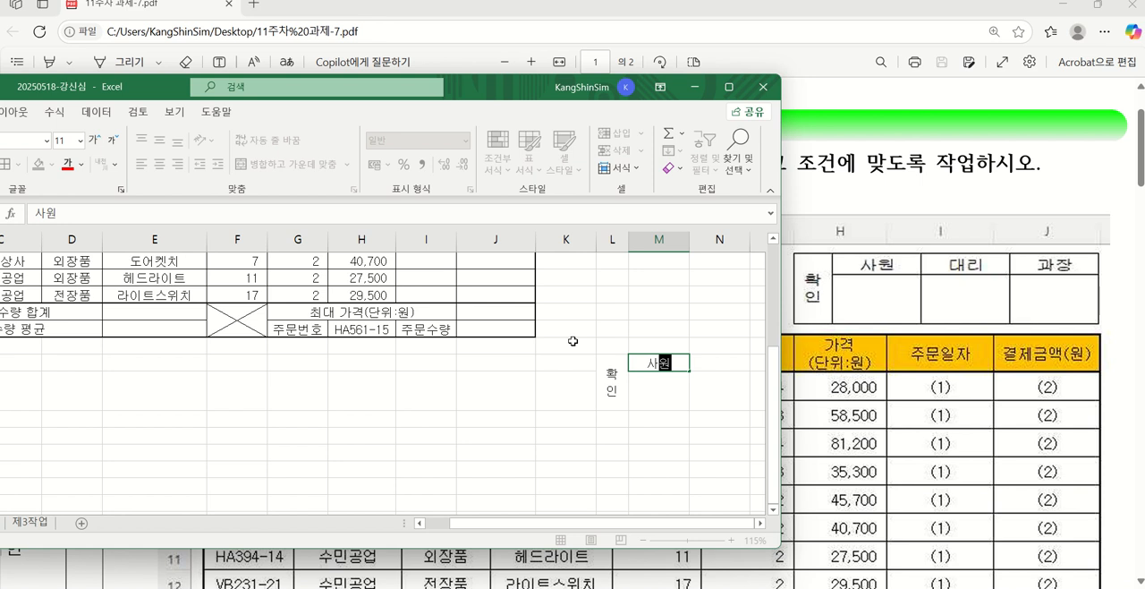
type("ㄴ")
key("Tab")
type("대리")
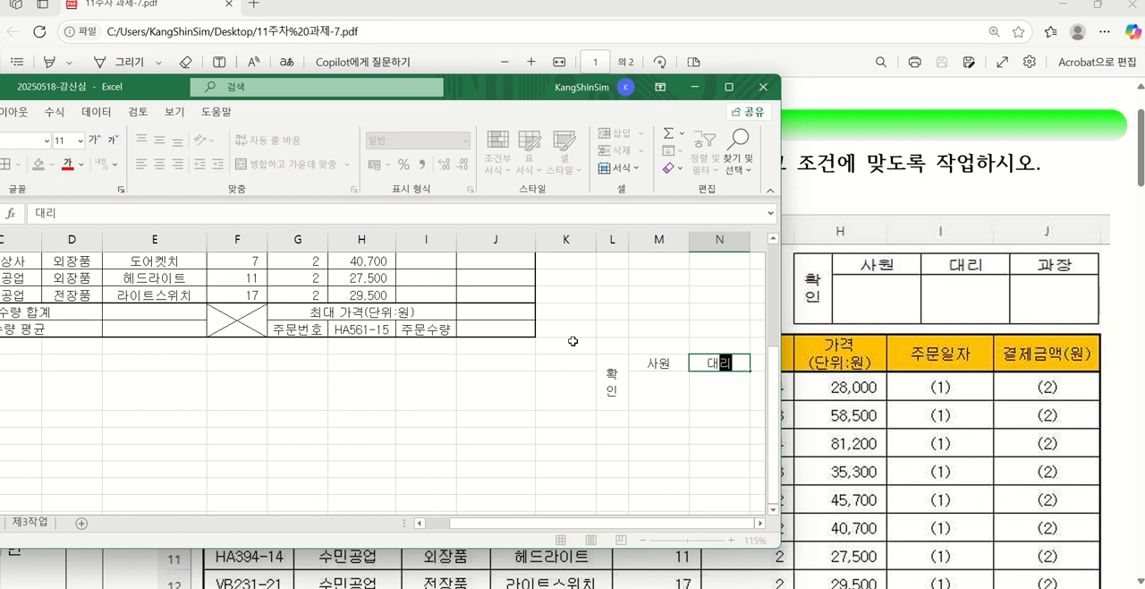
key("Tab")
type("과장")
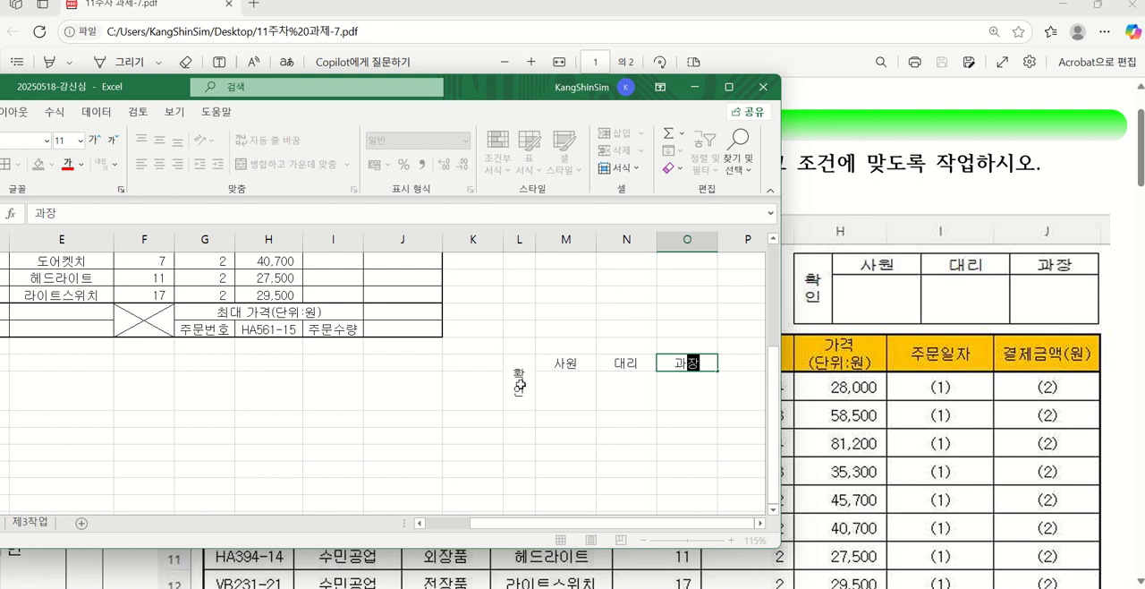
Apply all borders to the approval box cells L16:O17
left_click_drag(520, 385, 687, 378)
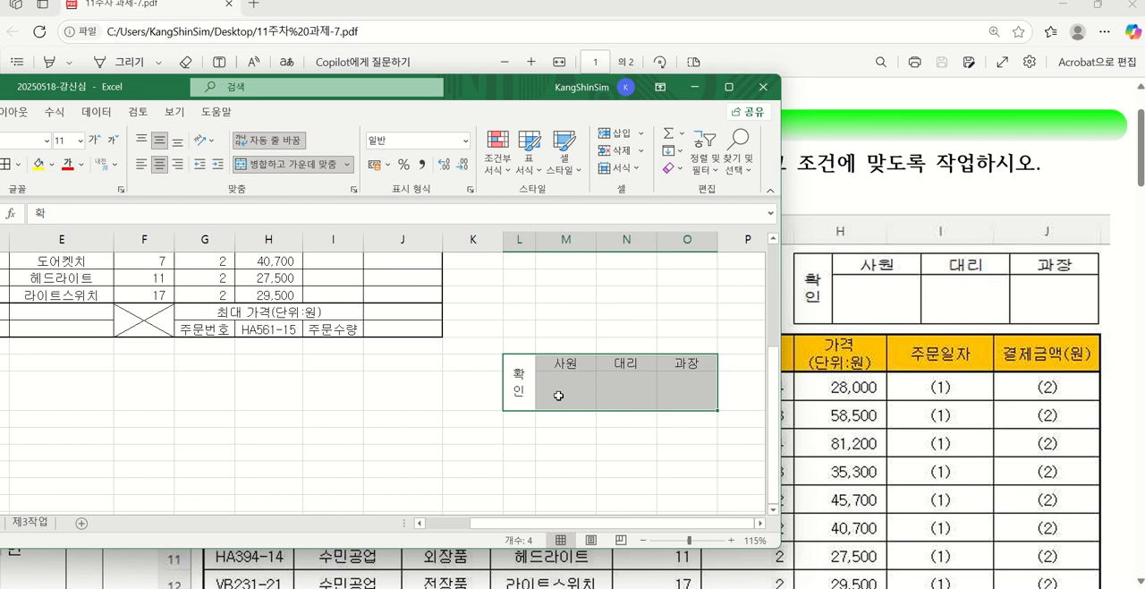
left_click(18, 165)
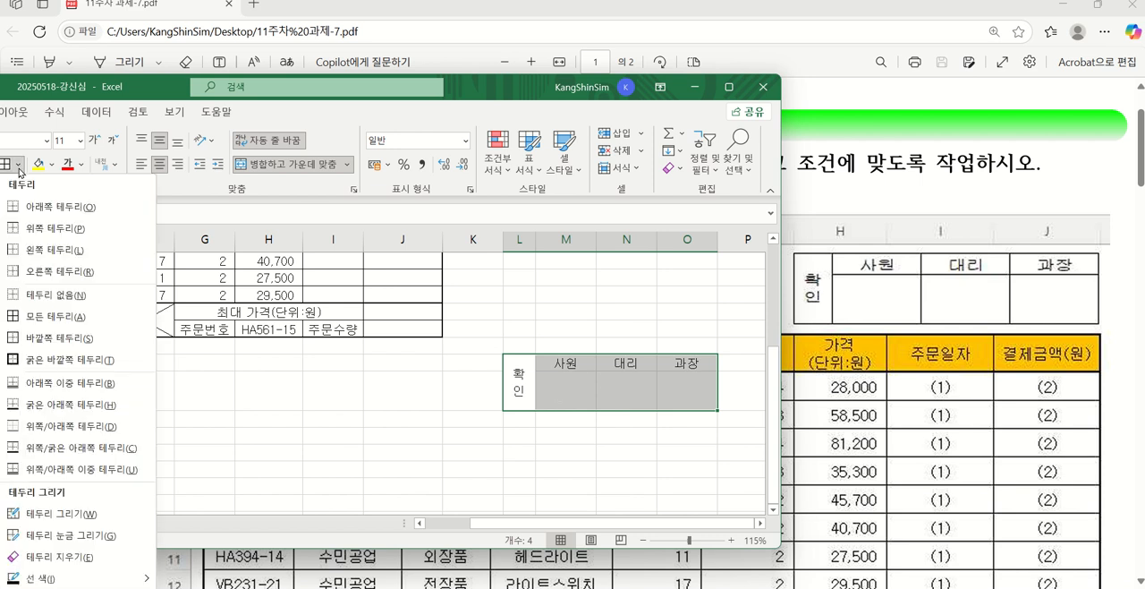
left_click(60, 316)
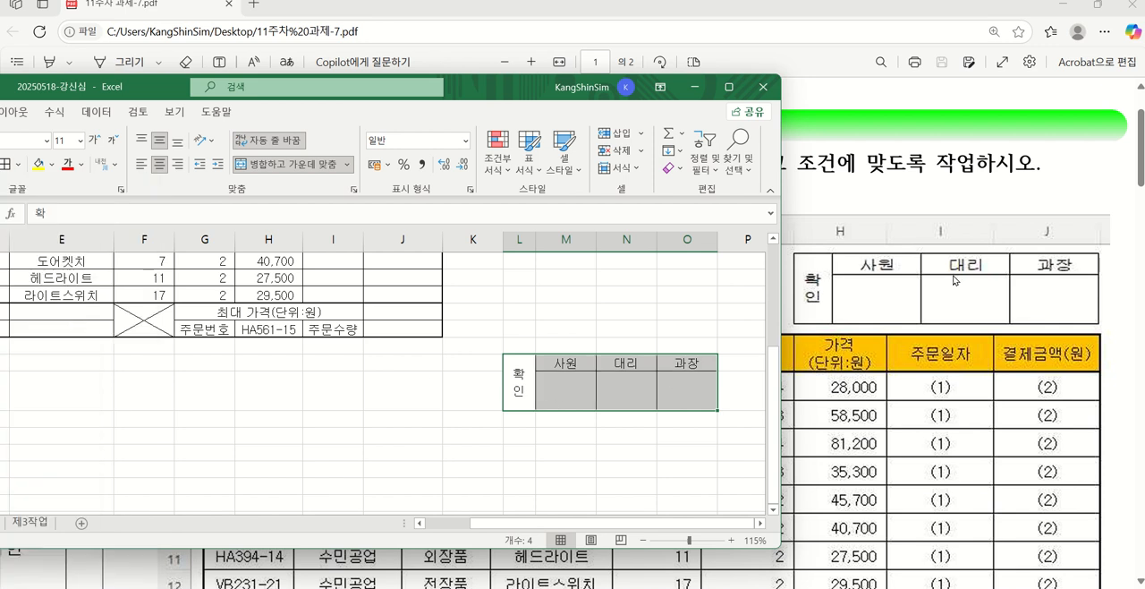
left_click(626, 434)
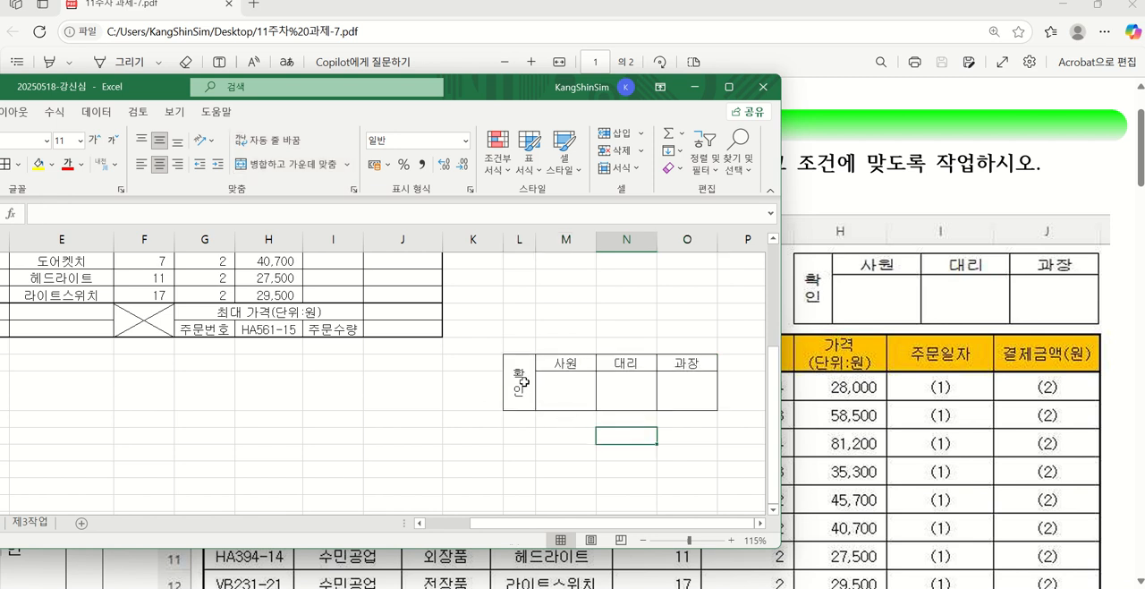
Copy the approval box L16:O17 and paste it as a picture
left_click_drag(525, 382, 658, 384)
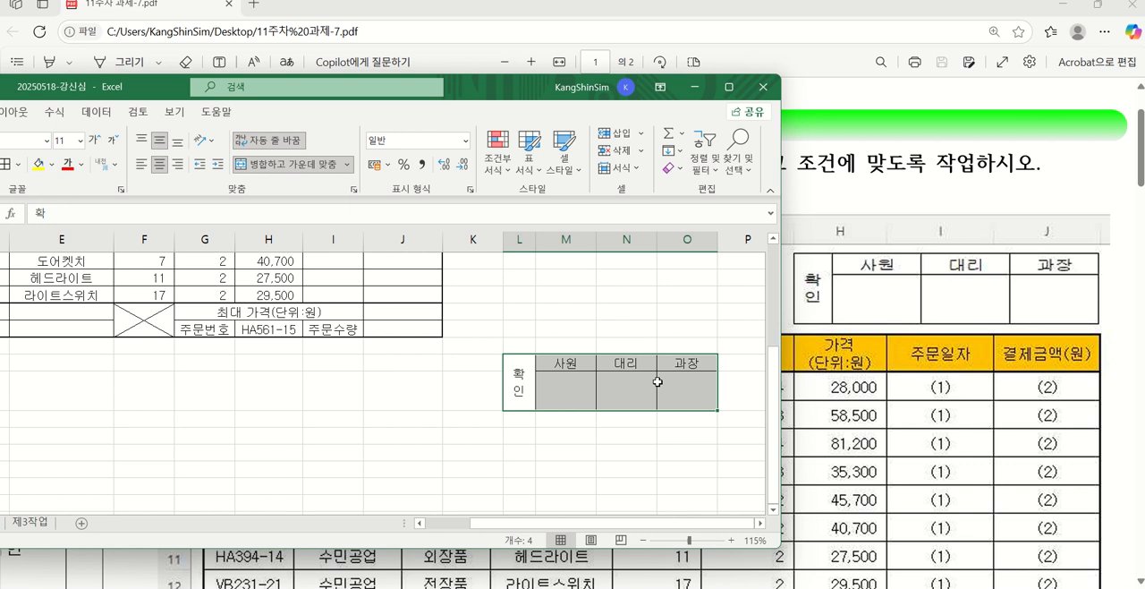
key("ctrl+c")
scroll(406, 391, "up", 4)
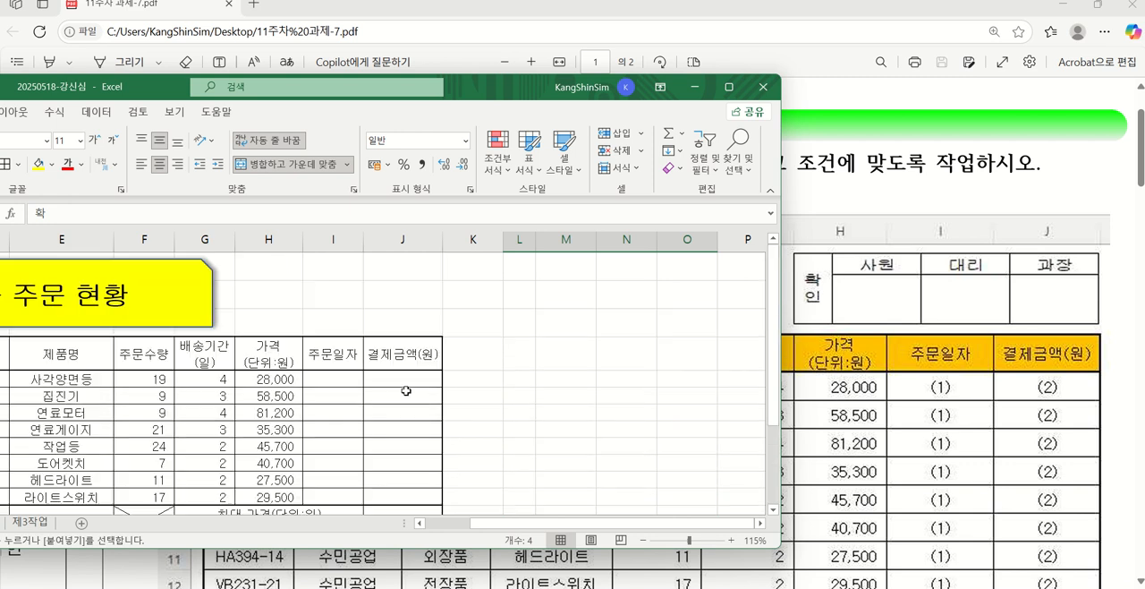
left_click(212, 299)
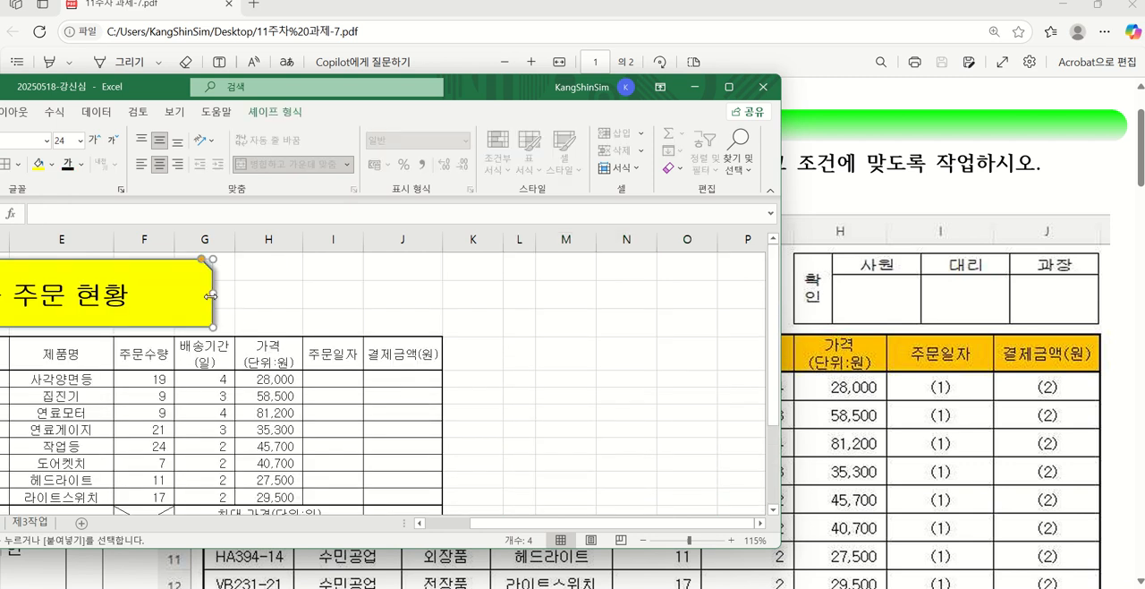
scroll(508, 372, "down", 4)
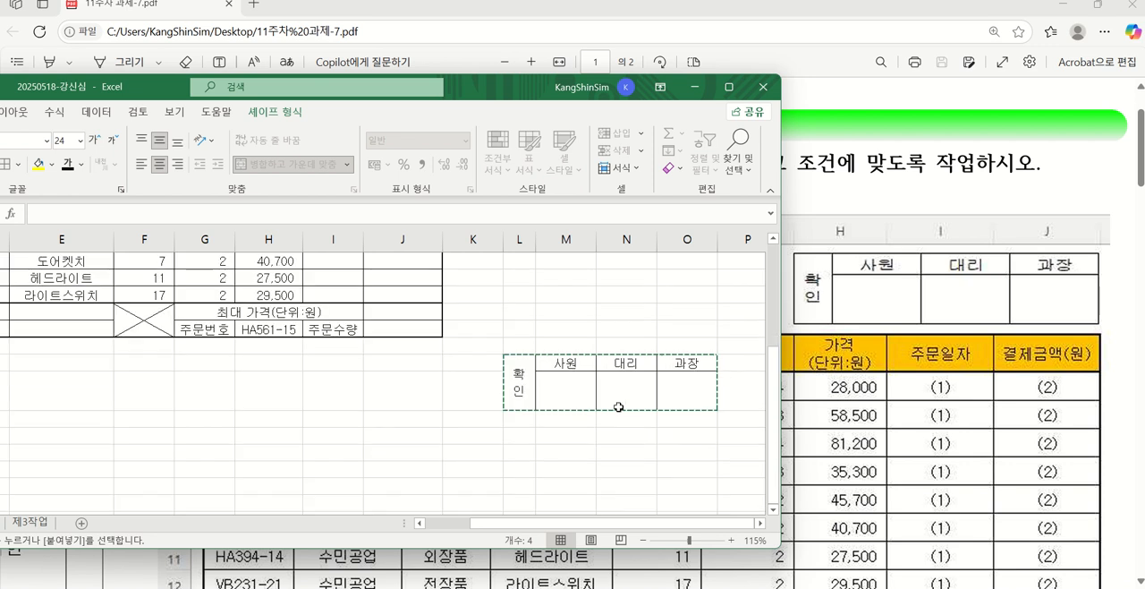
scroll(535, 400, "up", 4)
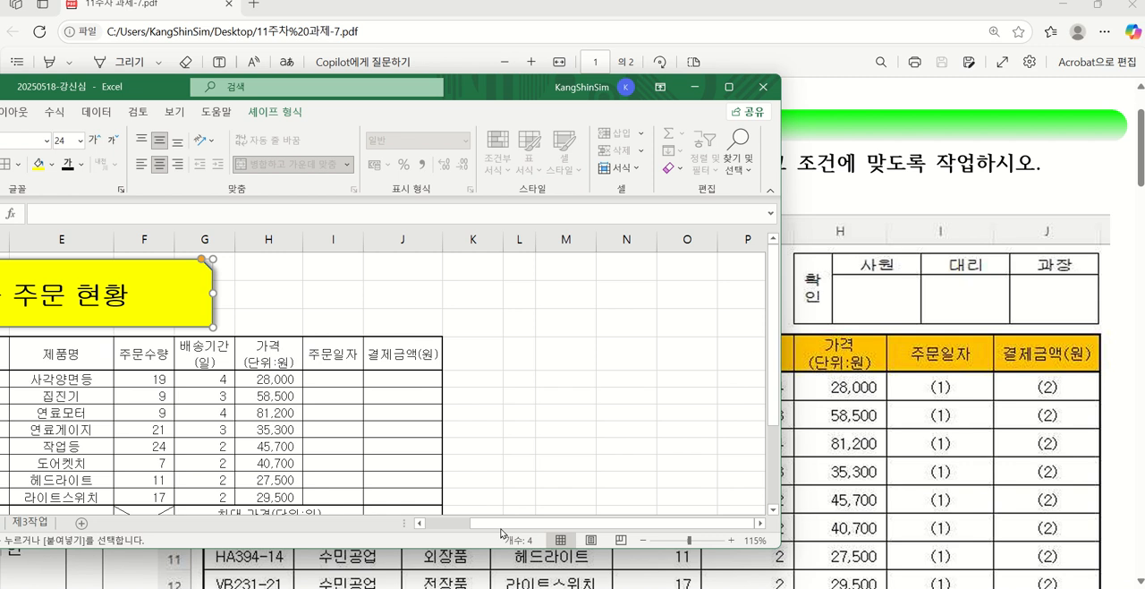
scroll(644, 431, "down", 2)
scroll(538, 470, "down", 2)
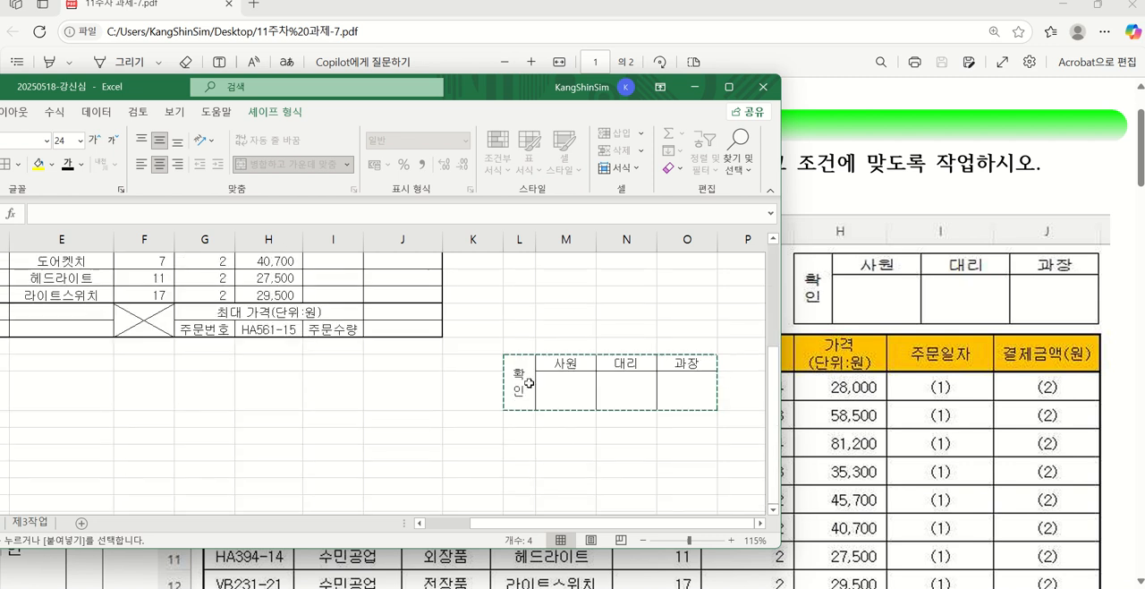
scroll(510, 390, "up", 4)
left_click(217, 302)
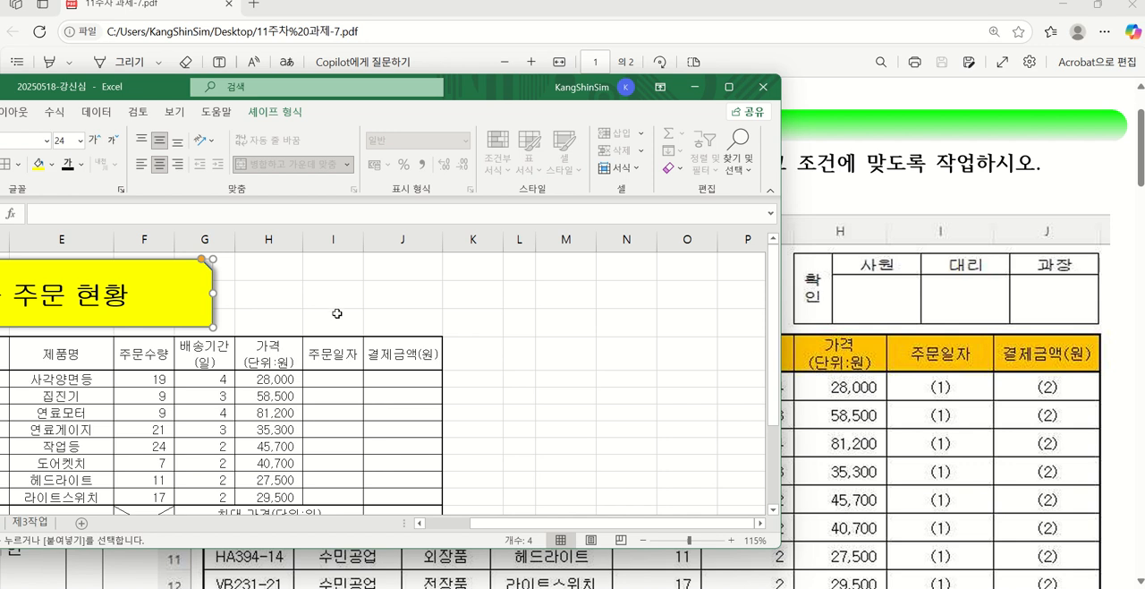
key("ctrl+v")
scroll(585, 444, "down", 3)
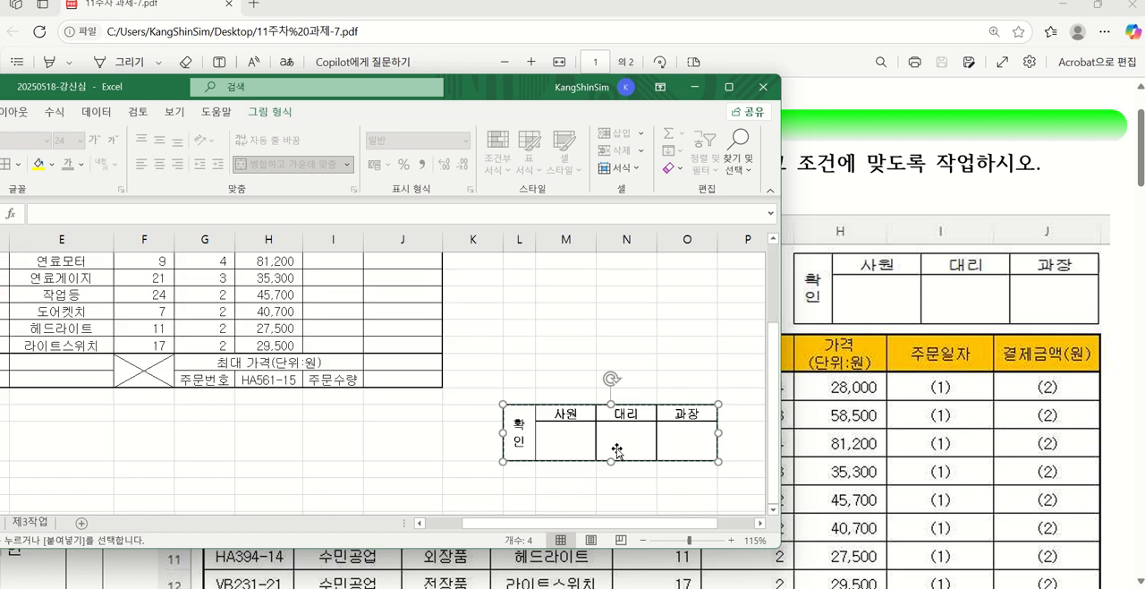
Move the approval box picture beside the title shape, above the order table's columns H to J
left_click_drag(578, 441, 325, 345)
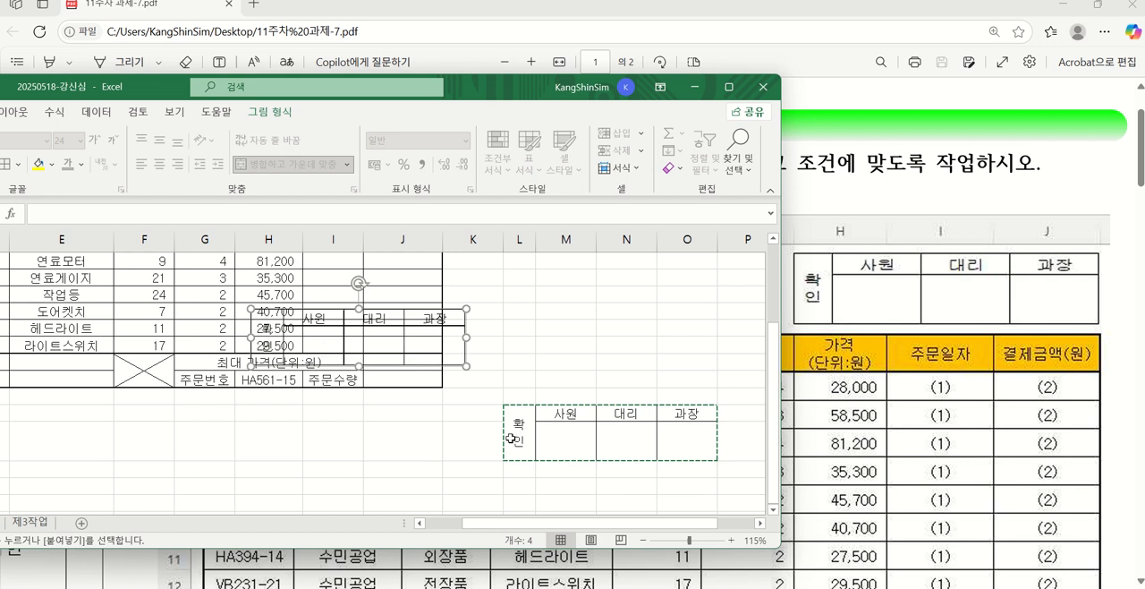
scroll(325, 433, "up", 3)
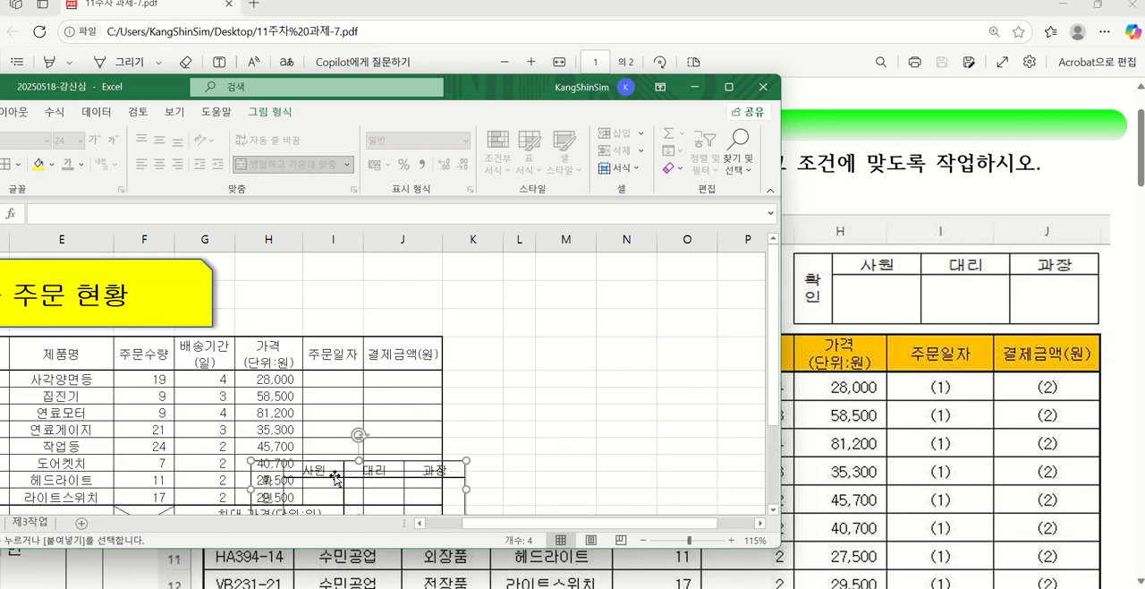
left_click_drag(335, 477, 359, 349)
Widen columns H and I slightly so the table's outer edge lines up with the approval box picture
left_click_drag(303, 240, 311, 240)
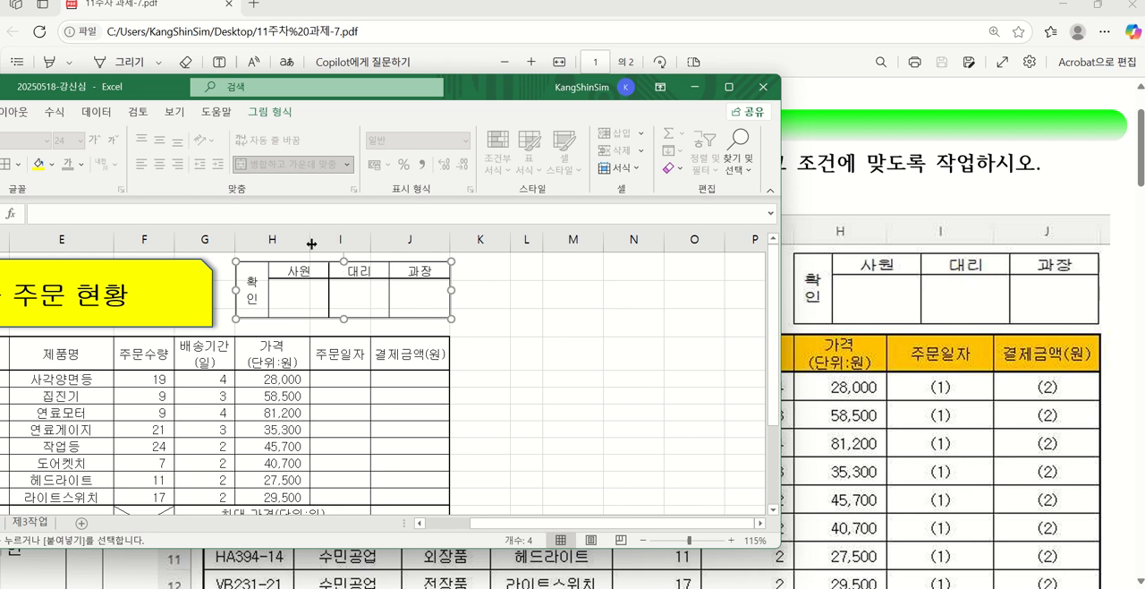
left_click_drag(312, 243, 381, 239)
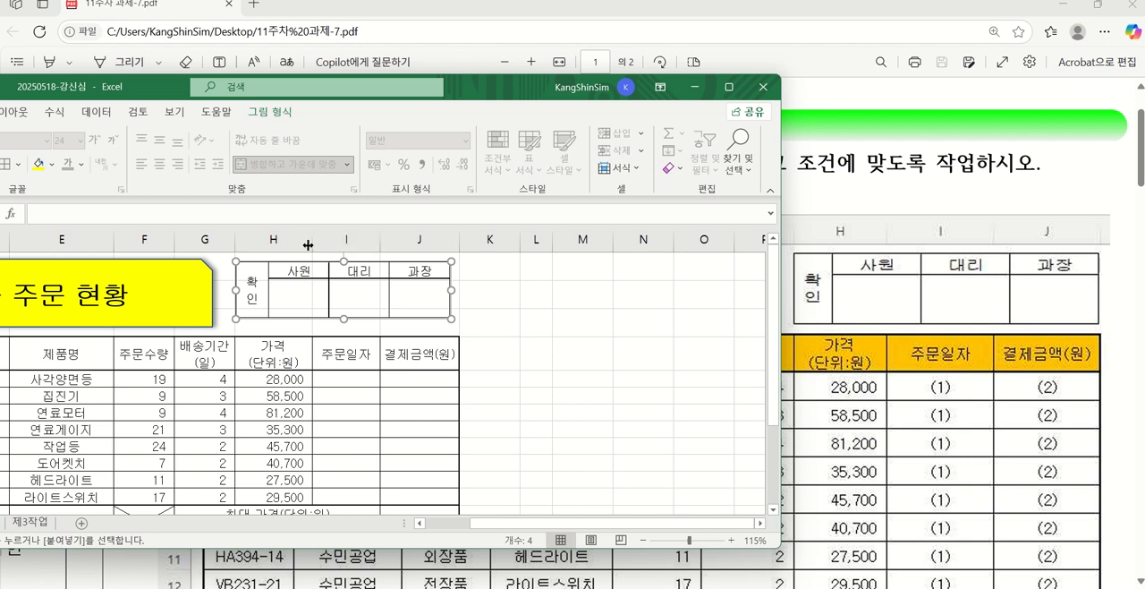
left_click_drag(312, 243, 302, 244)
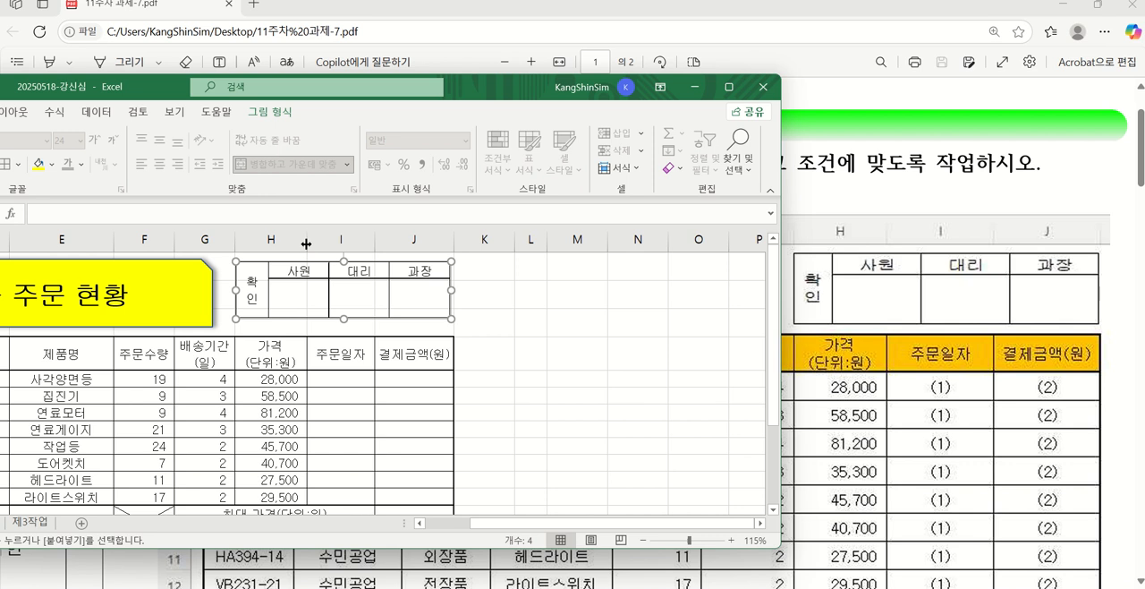
left_click_drag(306, 243, 303, 244)
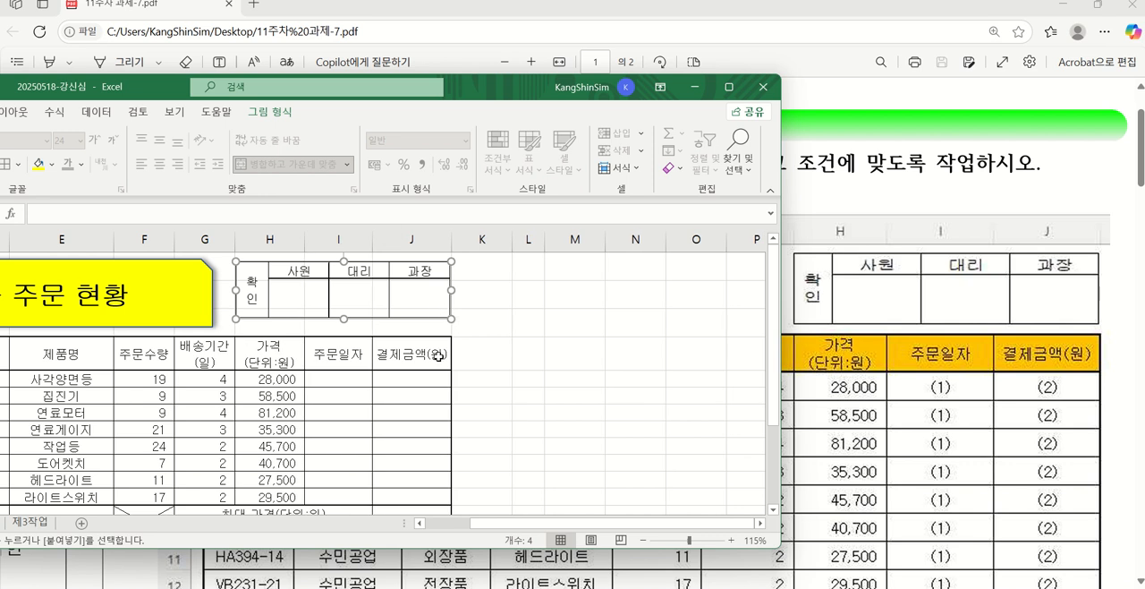
Shift the approval box picture slightly down within rows 1 to 3, level with the title shape's lower edge
scroll(560, 371, "down", 3)
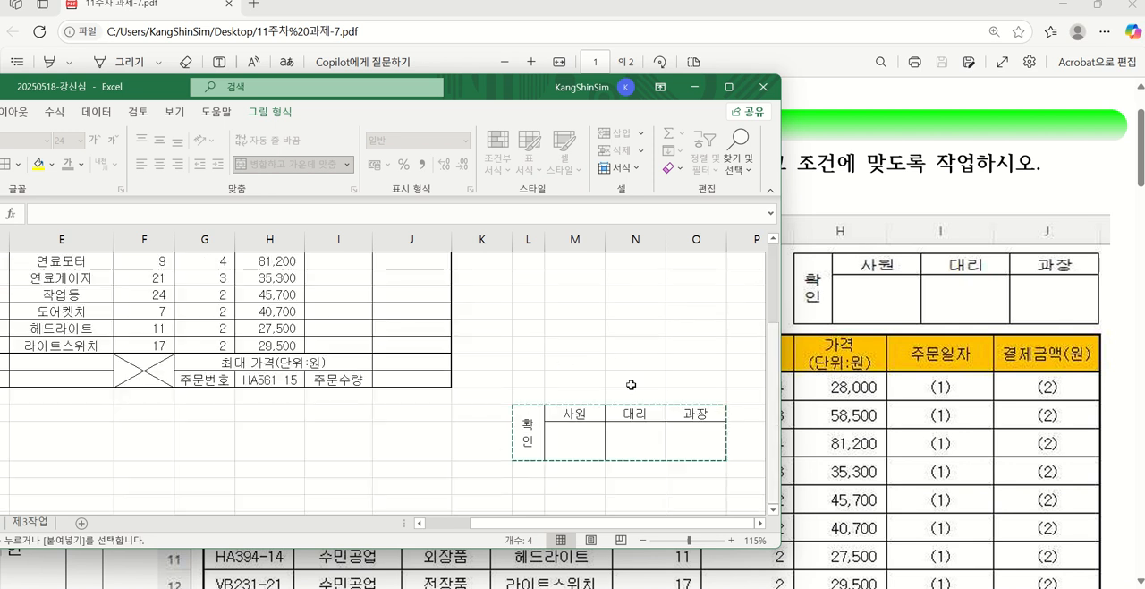
scroll(506, 426, "up", 3)
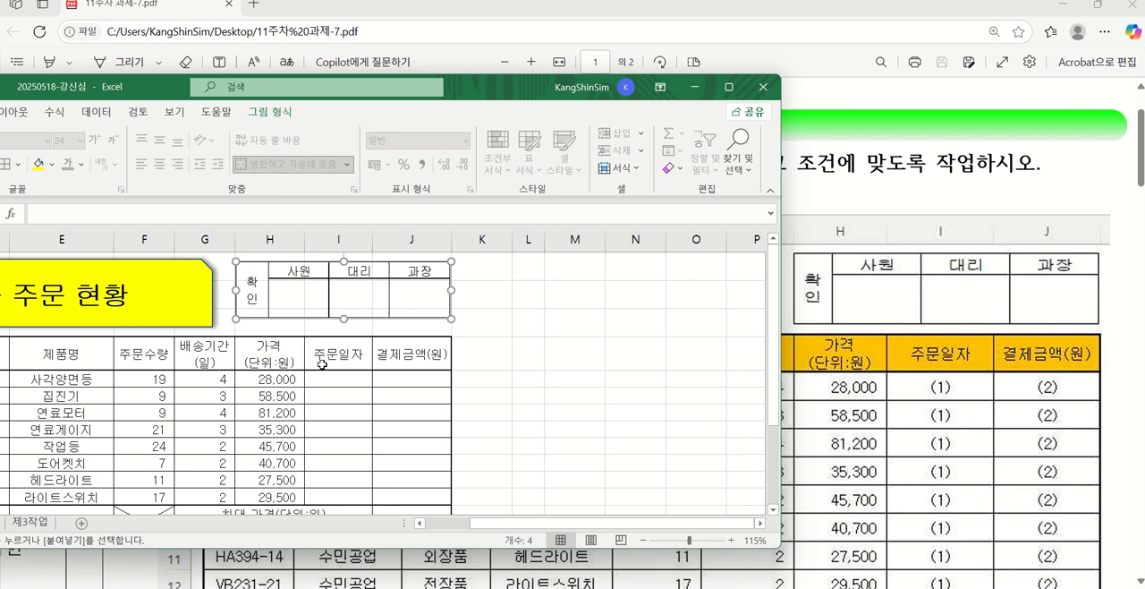
left_click_drag(359, 319, 359, 324)
left_click_drag(361, 324, 361, 323)
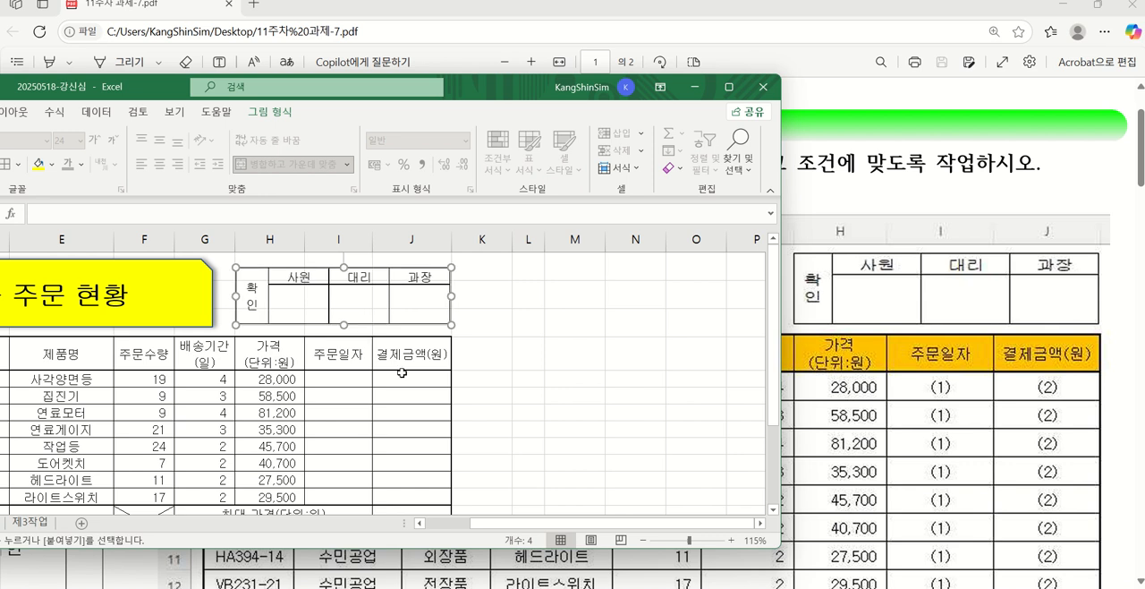
Delete columns L to O, removing the original approval box cells
scroll(601, 410, "down", 3)
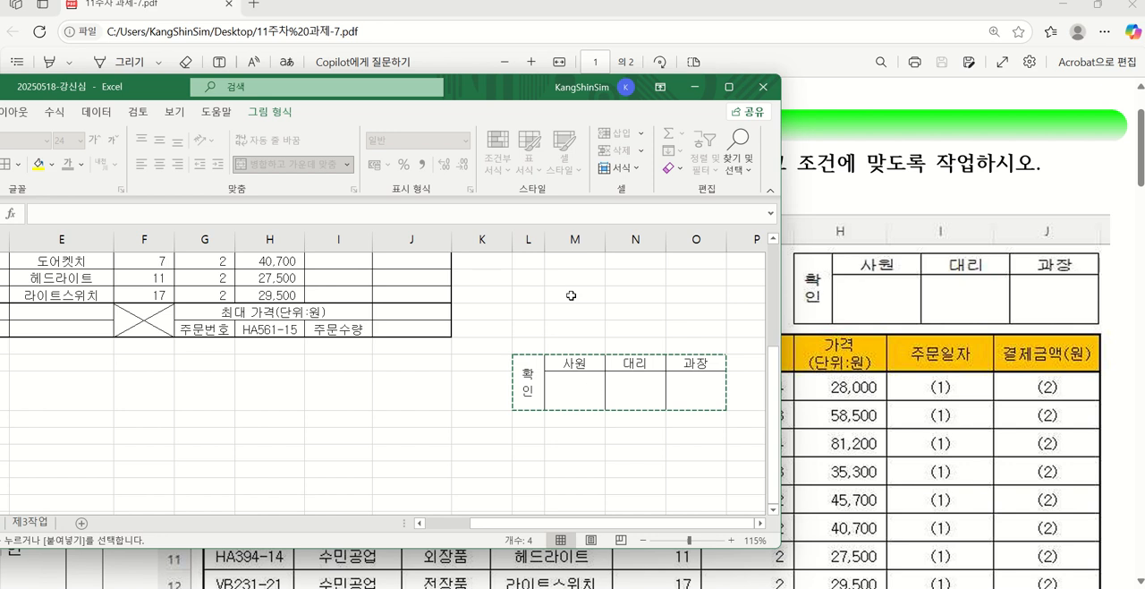
left_click(529, 239)
left_click_drag(528, 235, 696, 238)
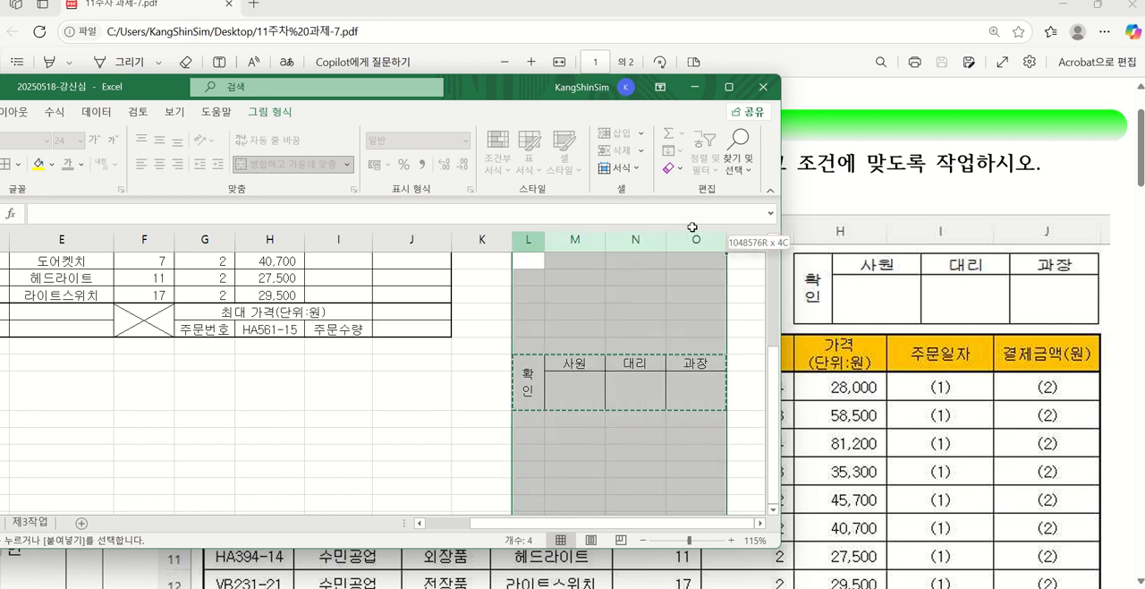
right_click(619, 242)
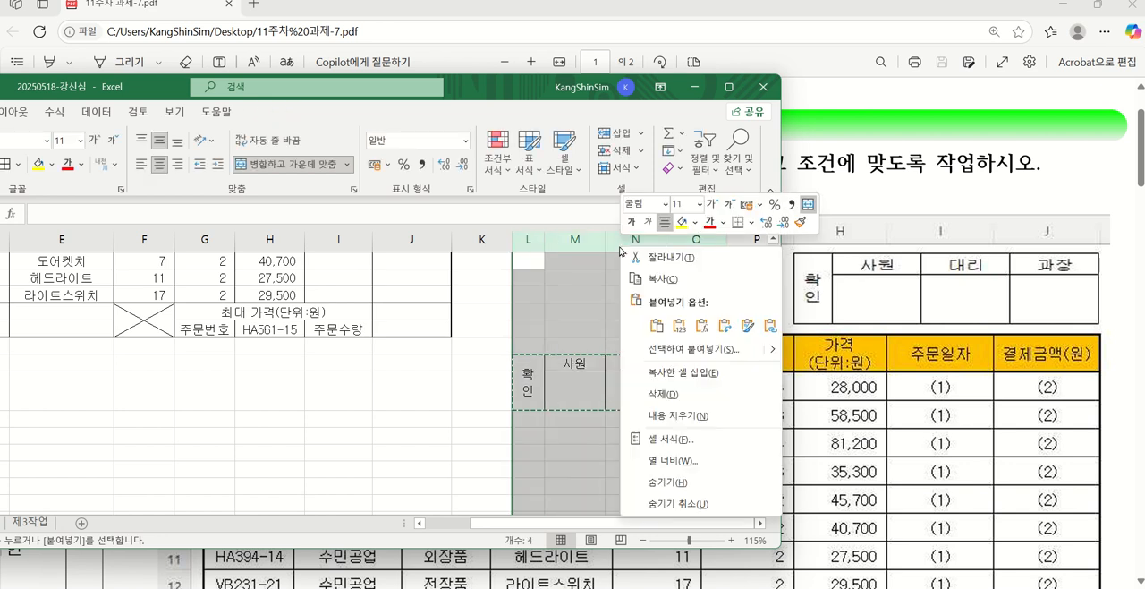
left_click(702, 392)
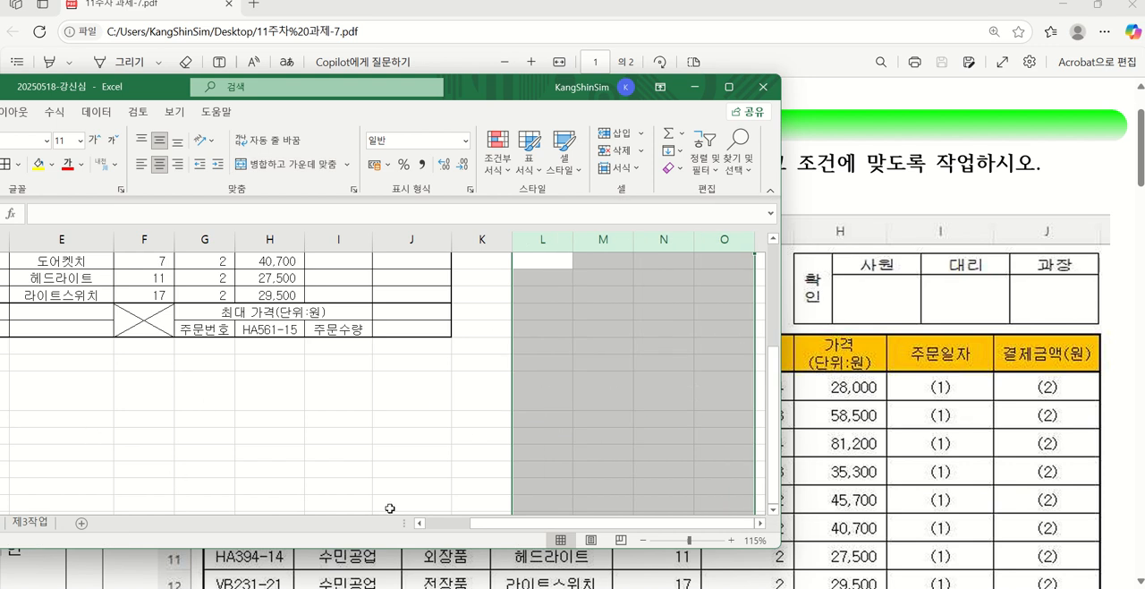
Auto-fit the height of row 17 back to the standard row size
scroll(350, 511, "left", 2)
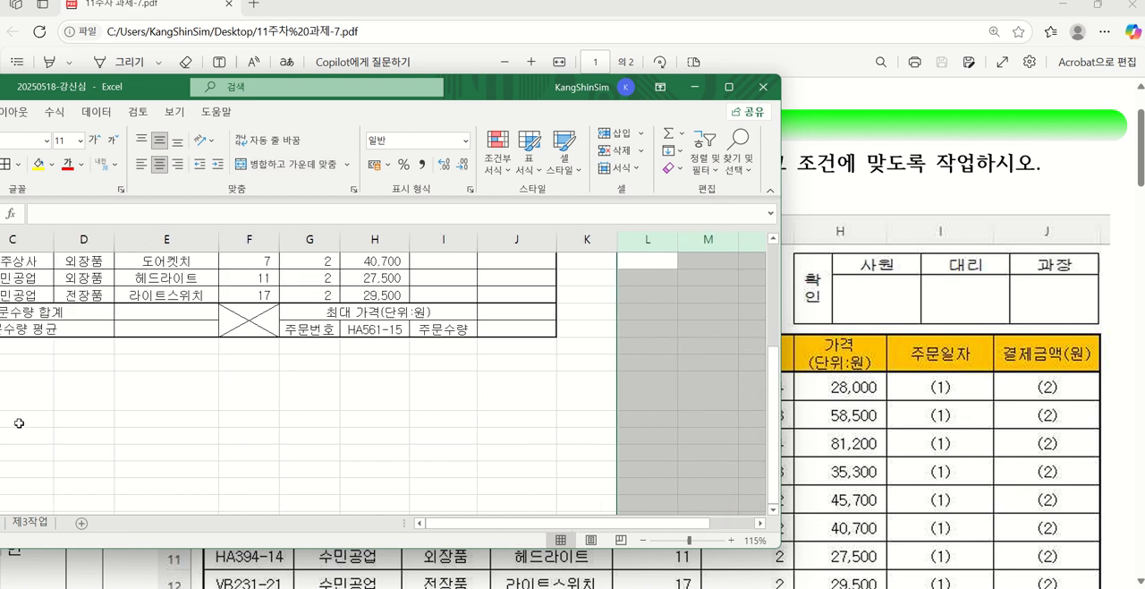
left_click_drag(161, 94, 394, 94)
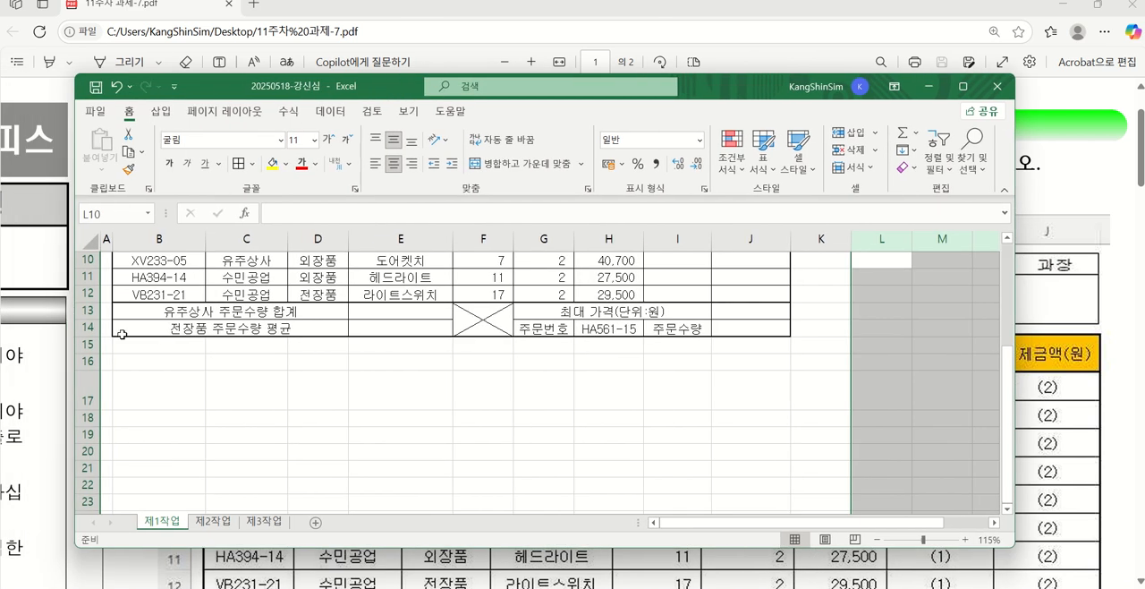
double_click(98, 408)
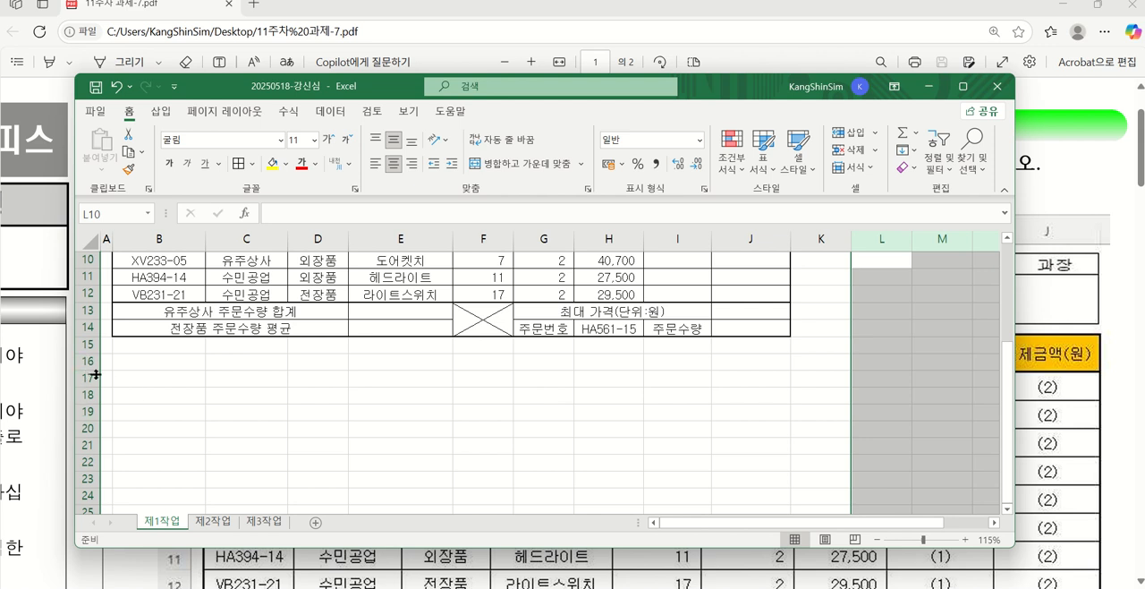
left_click(438, 408)
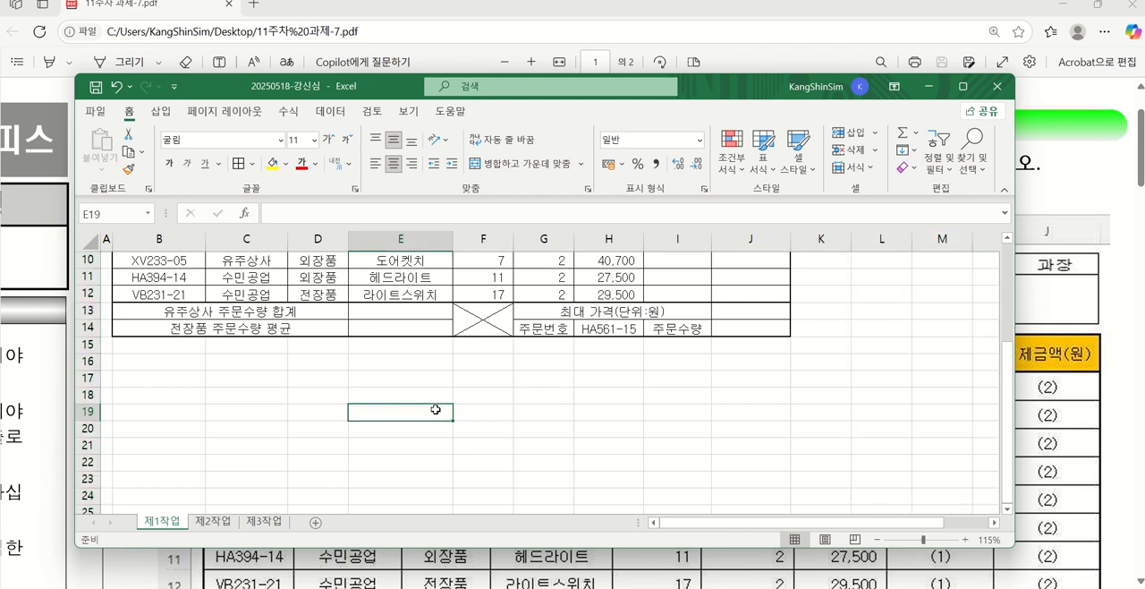
Move the workbook window down out of the way and review the PDF's ≪조건≫ list
scroll(231, 415, "up", 3)
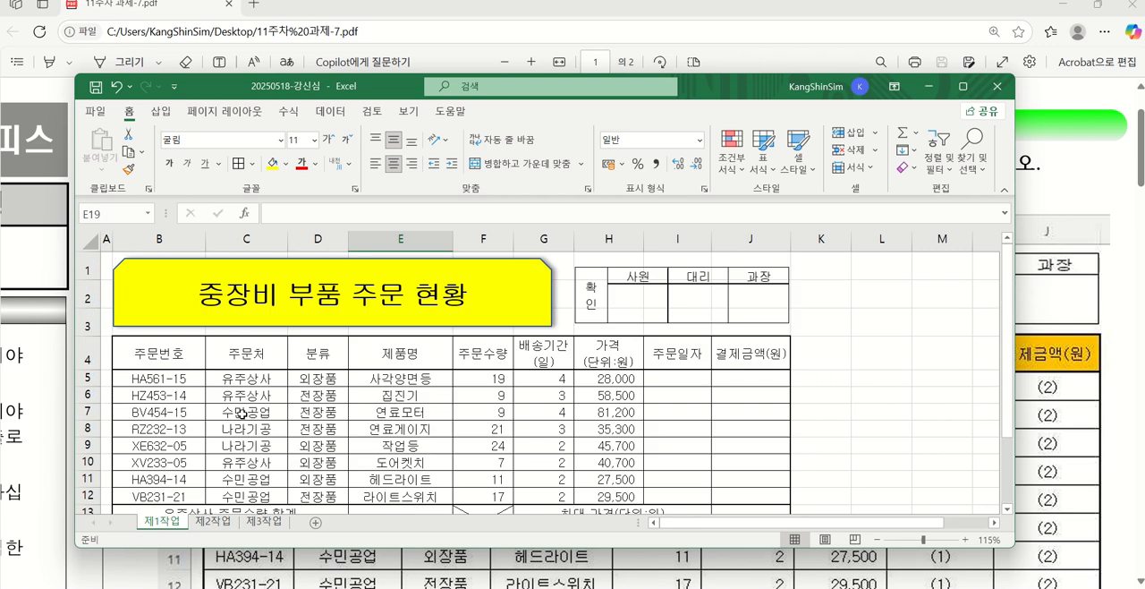
left_click_drag(311, 94, 339, 443)
scroll(620, 280, "down", 3)
scroll(620, 280, "down", 7)
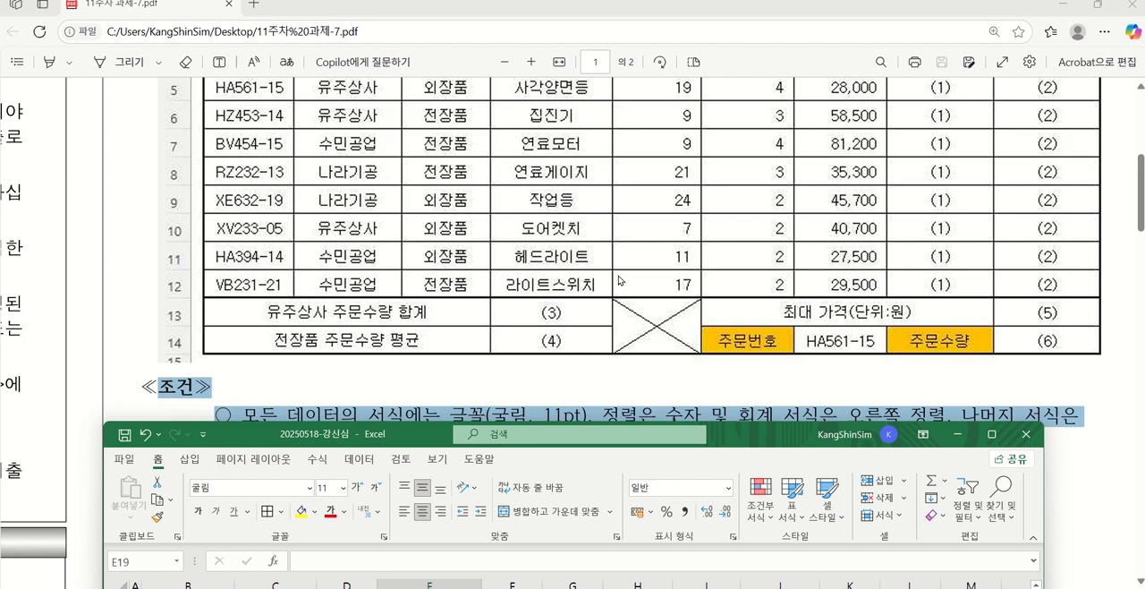
scroll(617, 274, "down", 1)
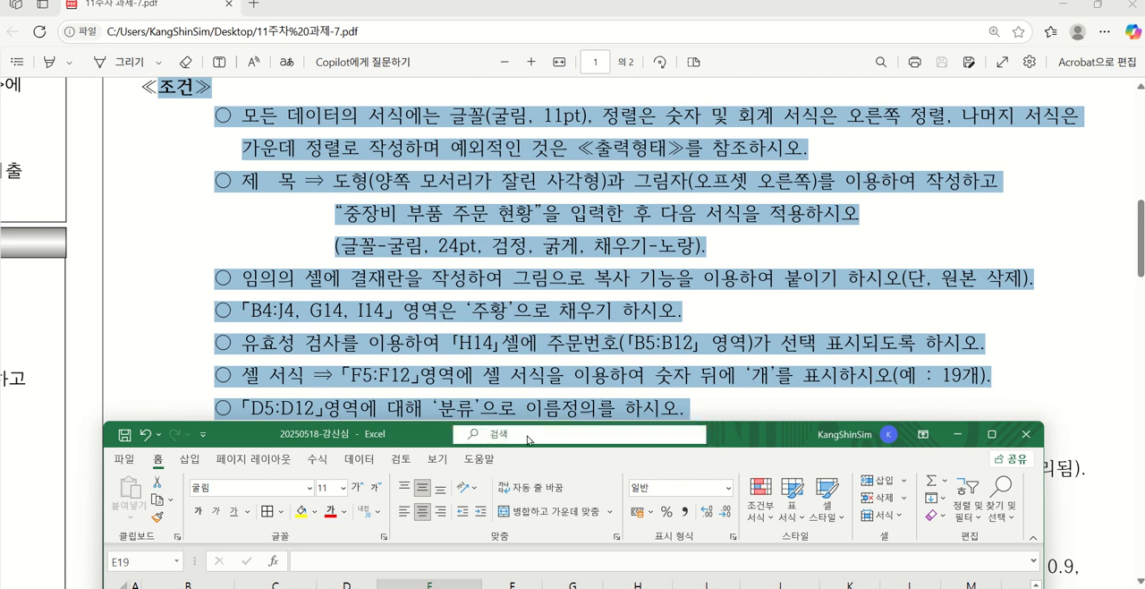
Fill the header cells B4:J4 and the label cells G14 and I14 with the standard orange colour
left_click_drag(378, 436, 483, 107)
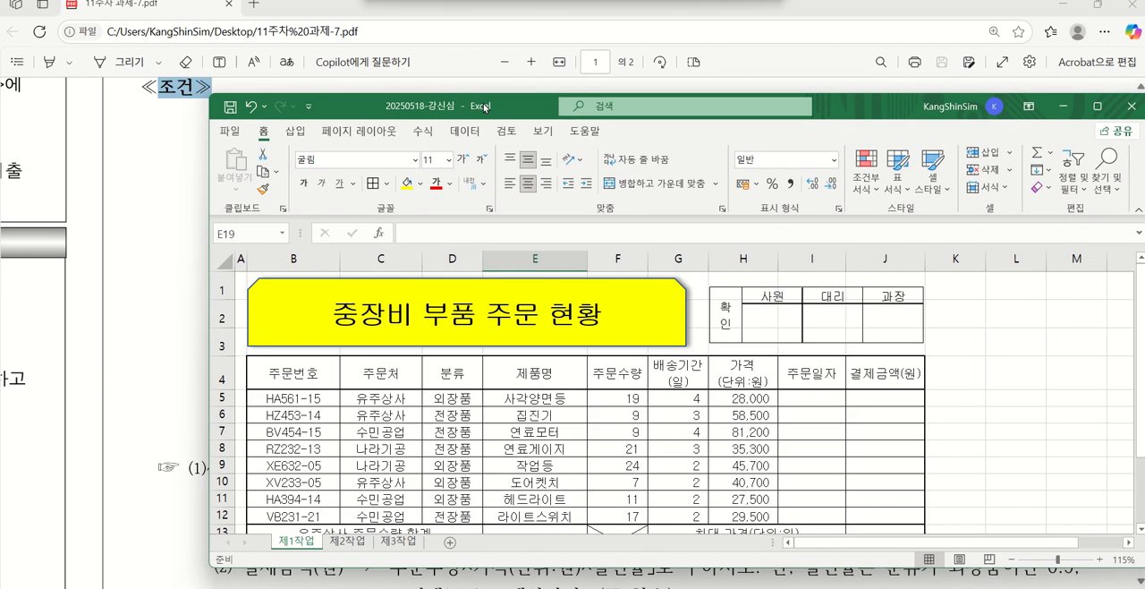
left_click(288, 373)
left_click_drag(334, 360, 868, 369)
scroll(861, 389, "down", 1)
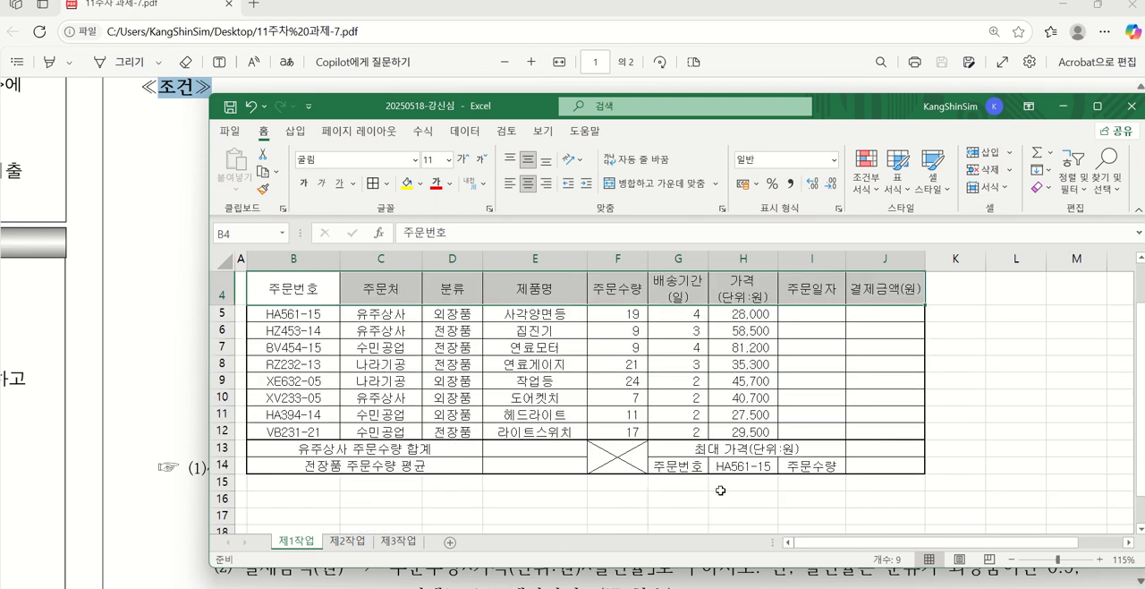
left_click(685, 462, "ctrl")
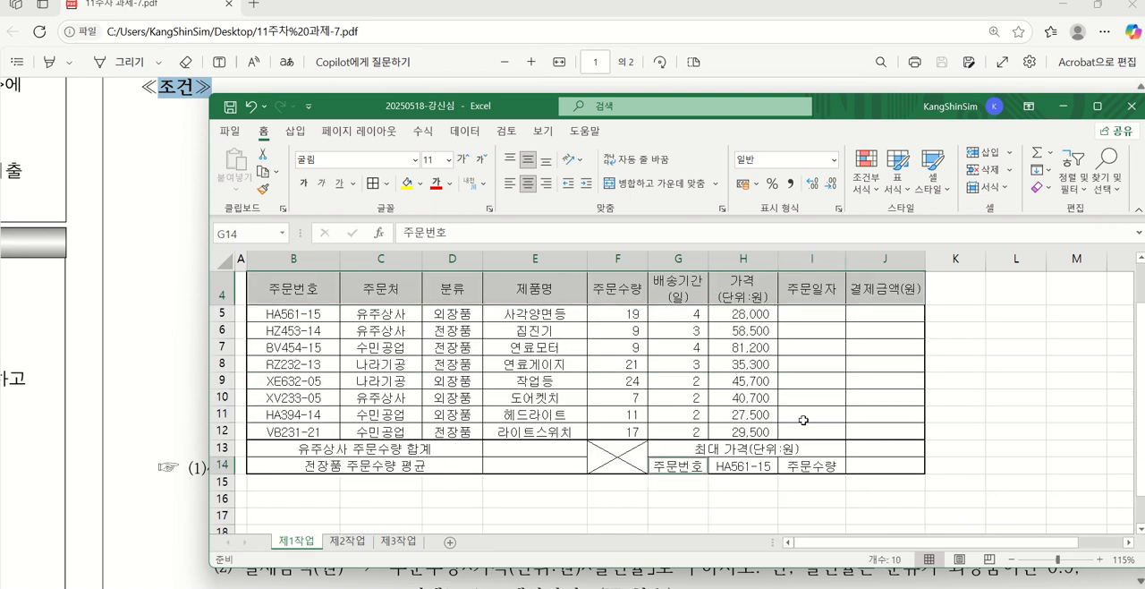
left_click(806, 467, "ctrl")
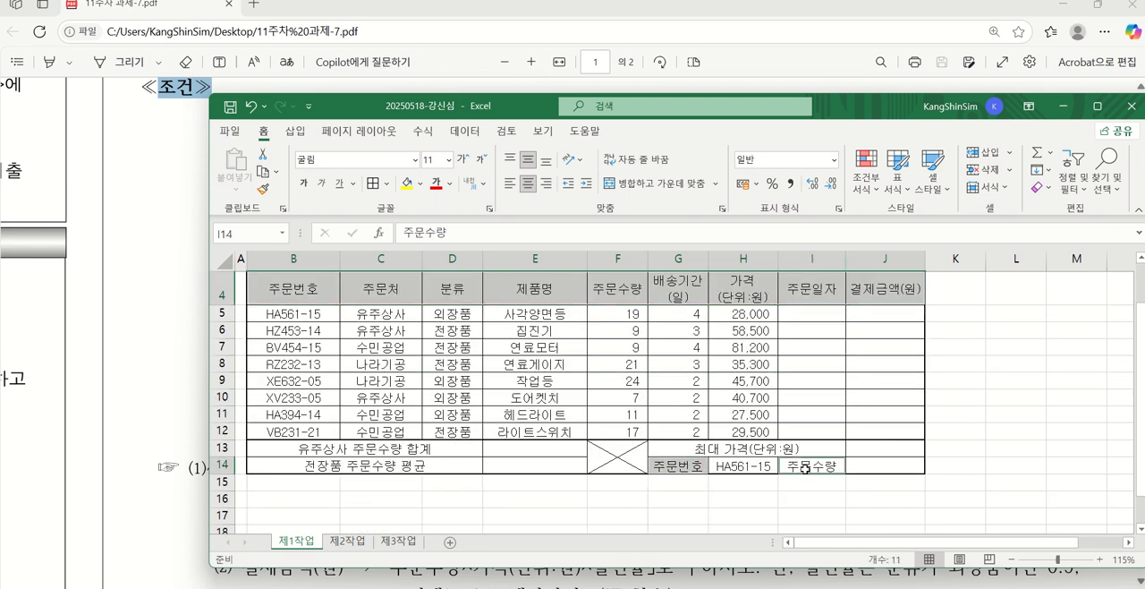
left_click(420, 183)
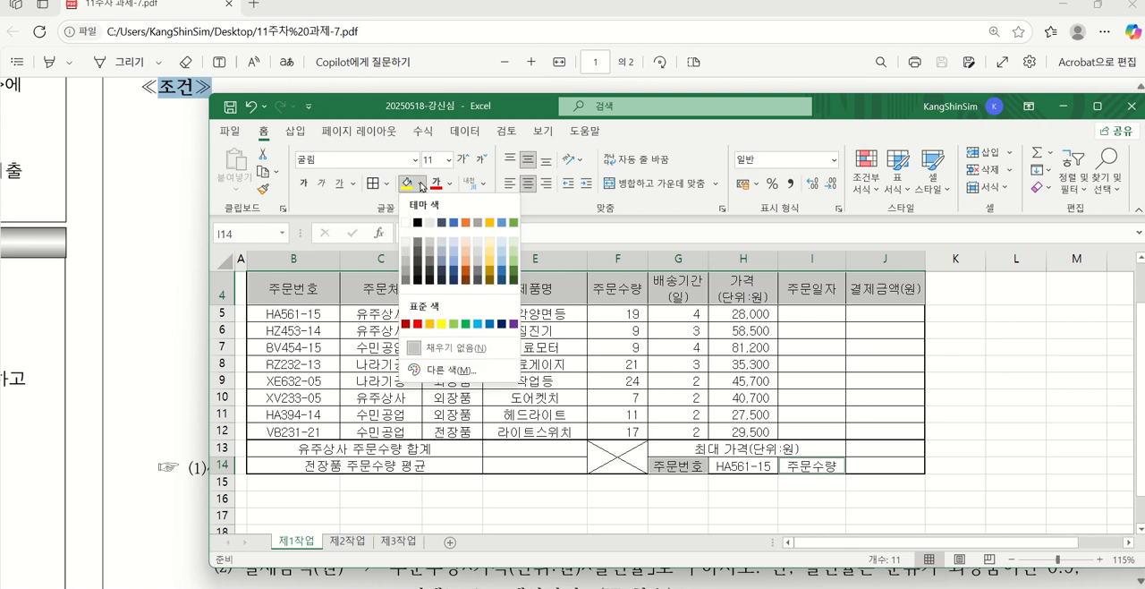
left_click(430, 328)
left_click(814, 379)
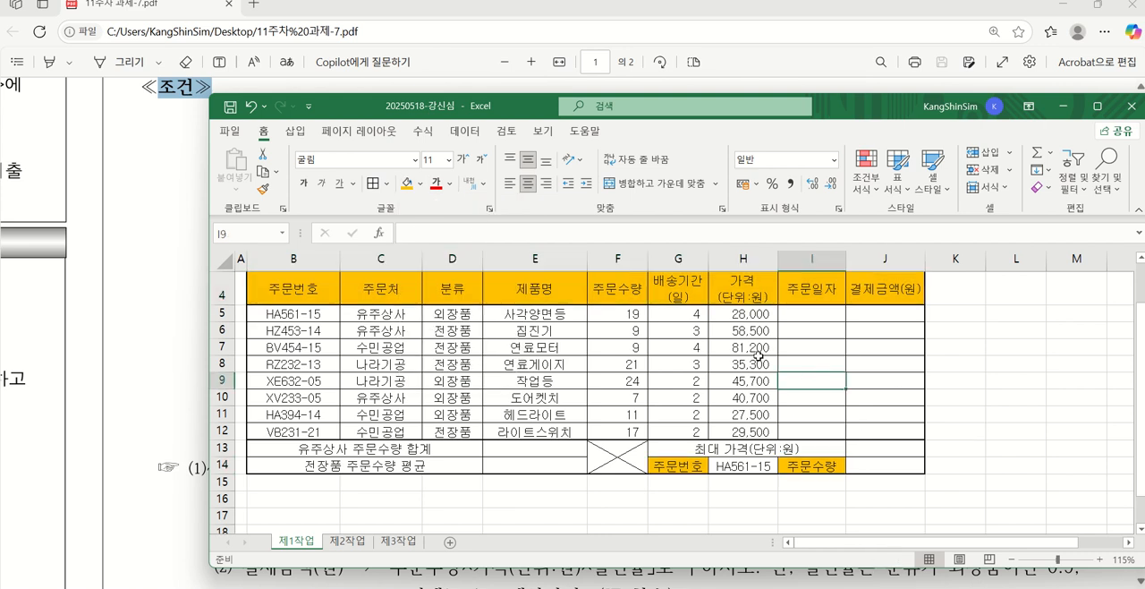
Consult the PDF's data validation condition, select H14 and extend the workbook window downward to fit the whole table
scroll(759, 356, "up", 1)
left_click_drag(866, 106, 832, 371)
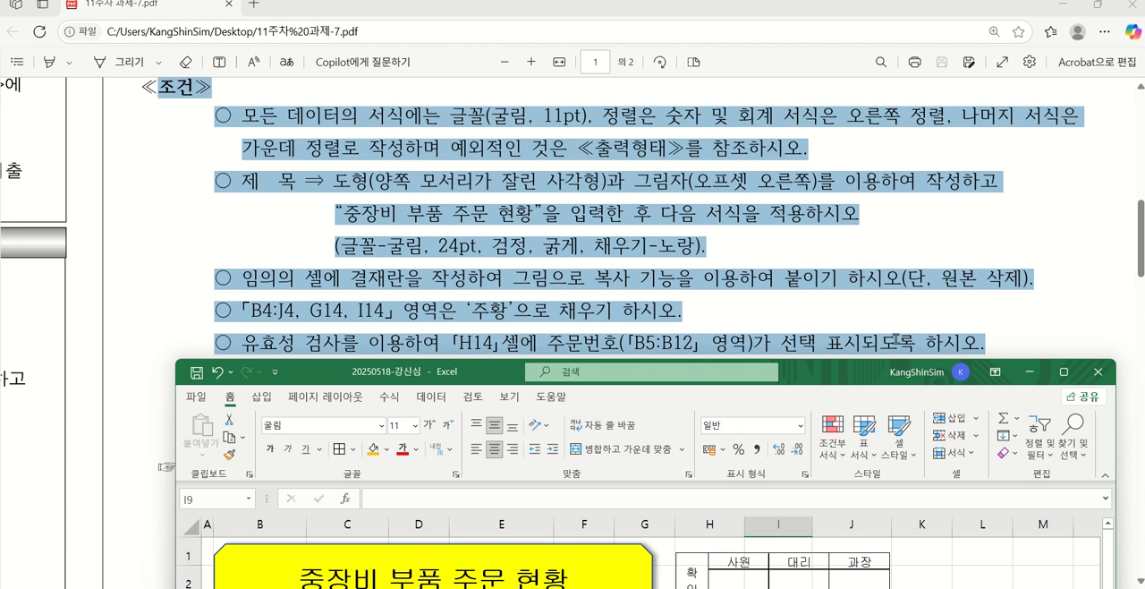
left_click_drag(482, 377, 517, 104)
scroll(741, 310, "down", 2)
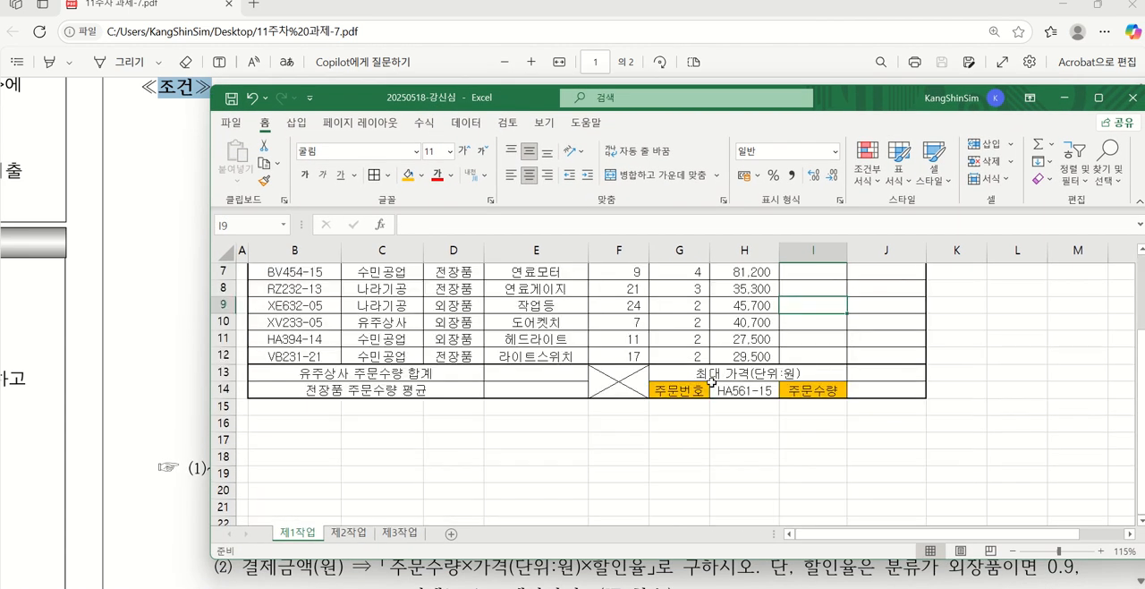
left_click(734, 390)
scroll(750, 456, "up", 2)
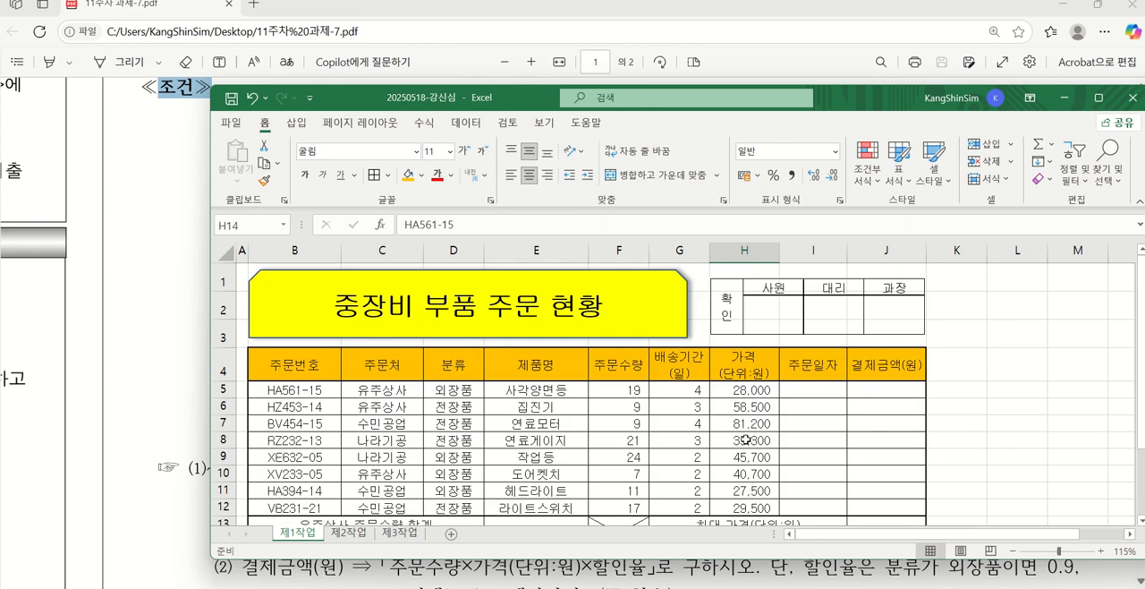
left_click_drag(841, 87, 830, 29)
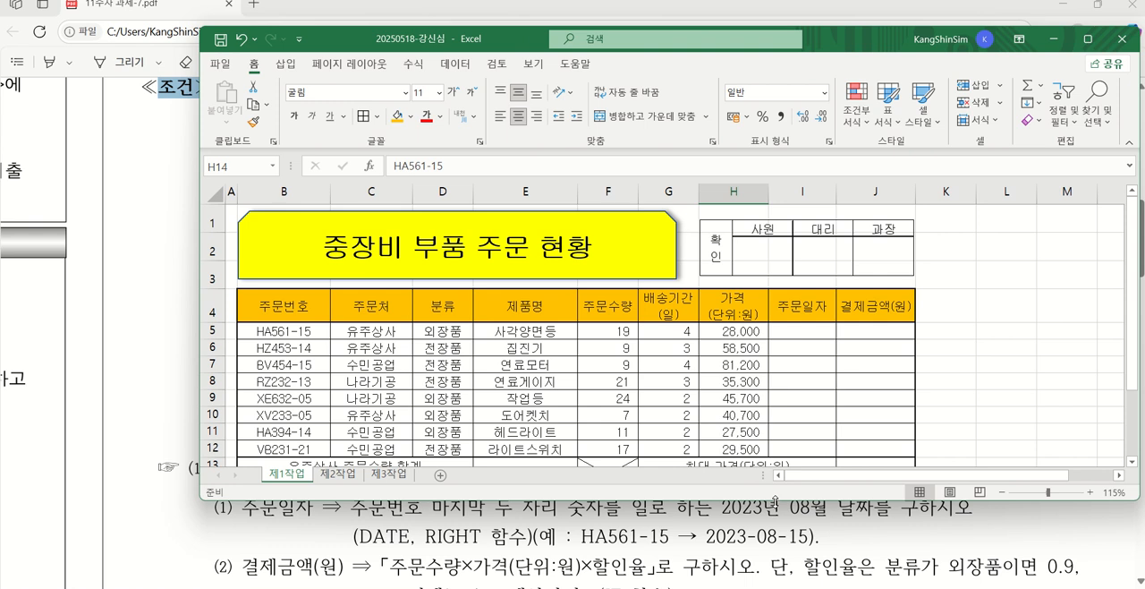
left_click_drag(778, 498, 768, 586)
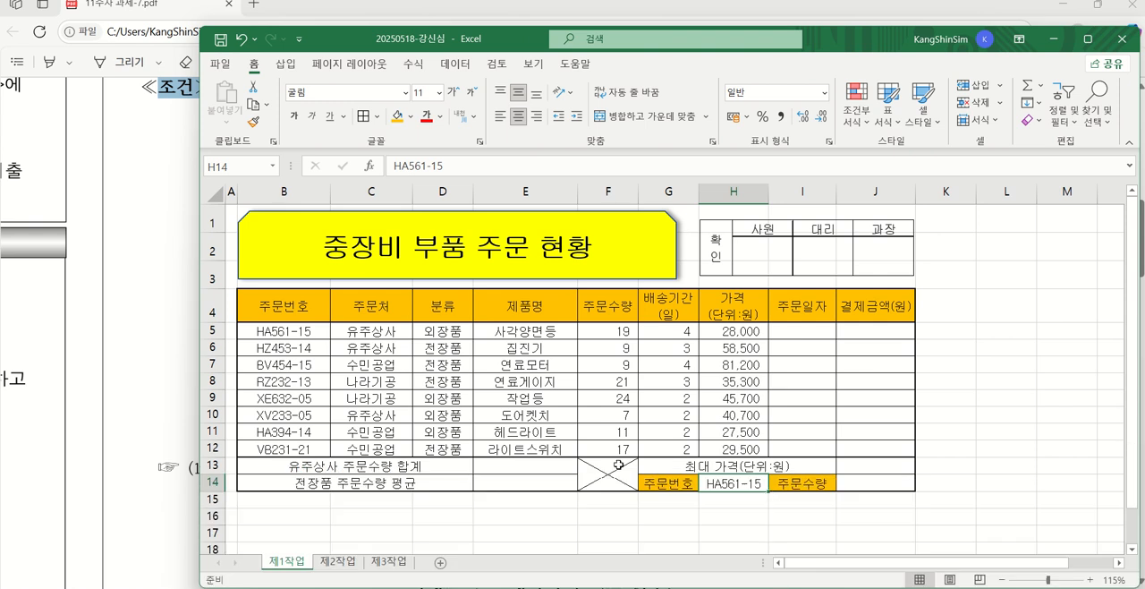
Restrict cell H14 with data validation to a list sourced from =$B$5:$B$12, and check its choices
left_click(449, 66)
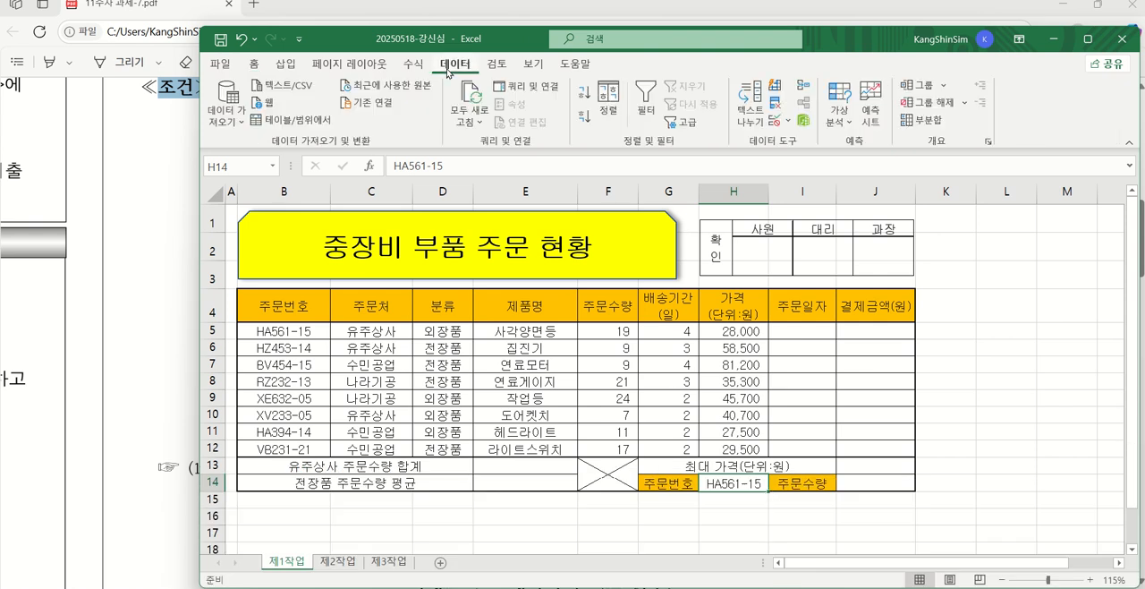
left_click(778, 122)
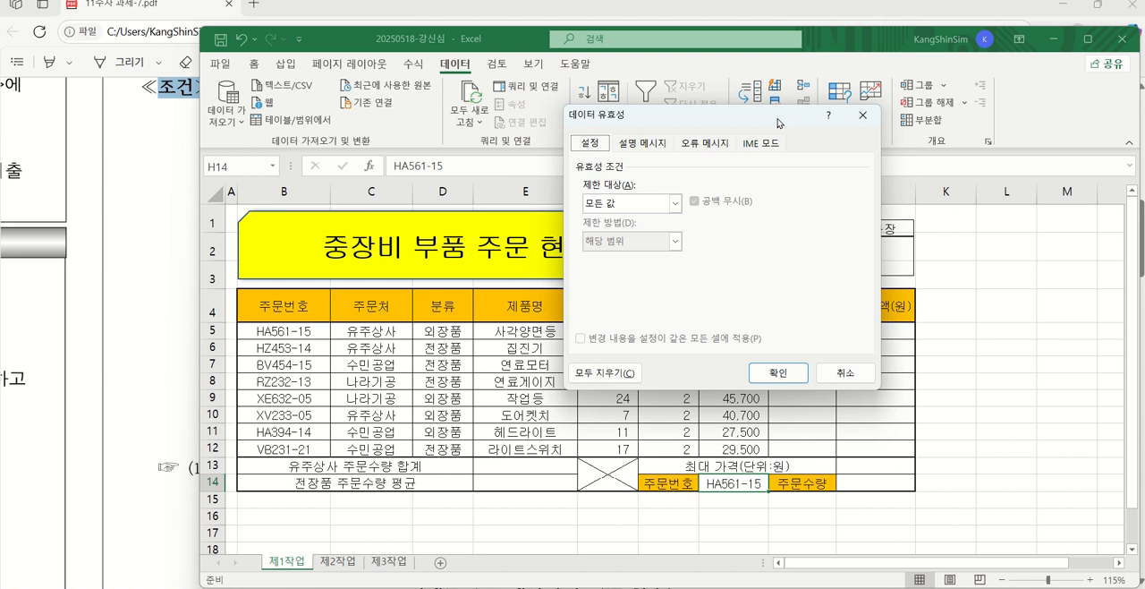
left_click_drag(745, 128, 807, 145)
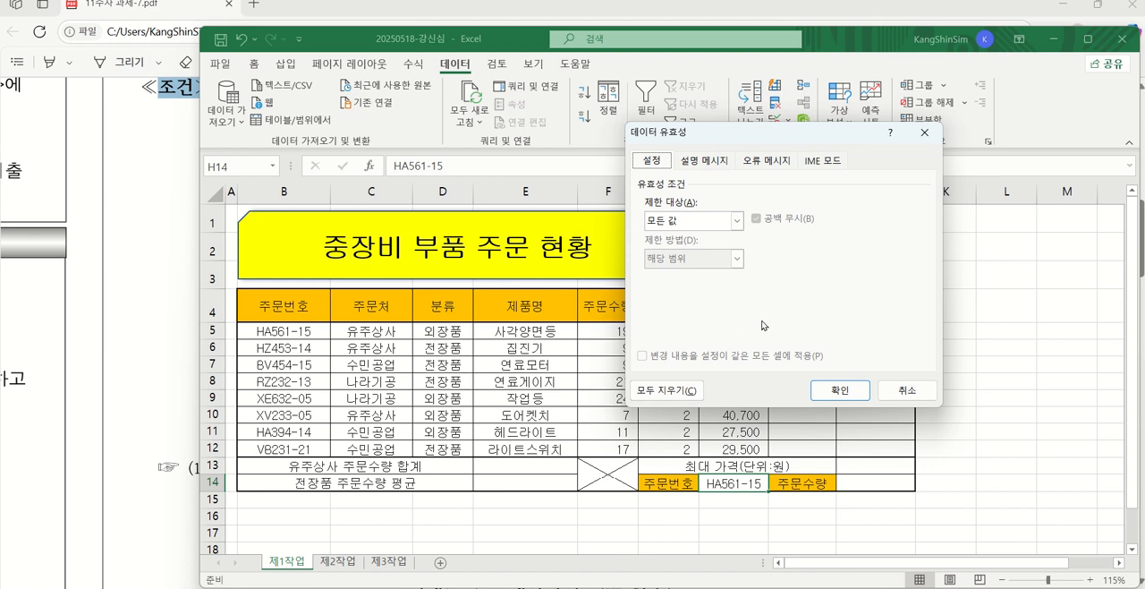
left_click(741, 223)
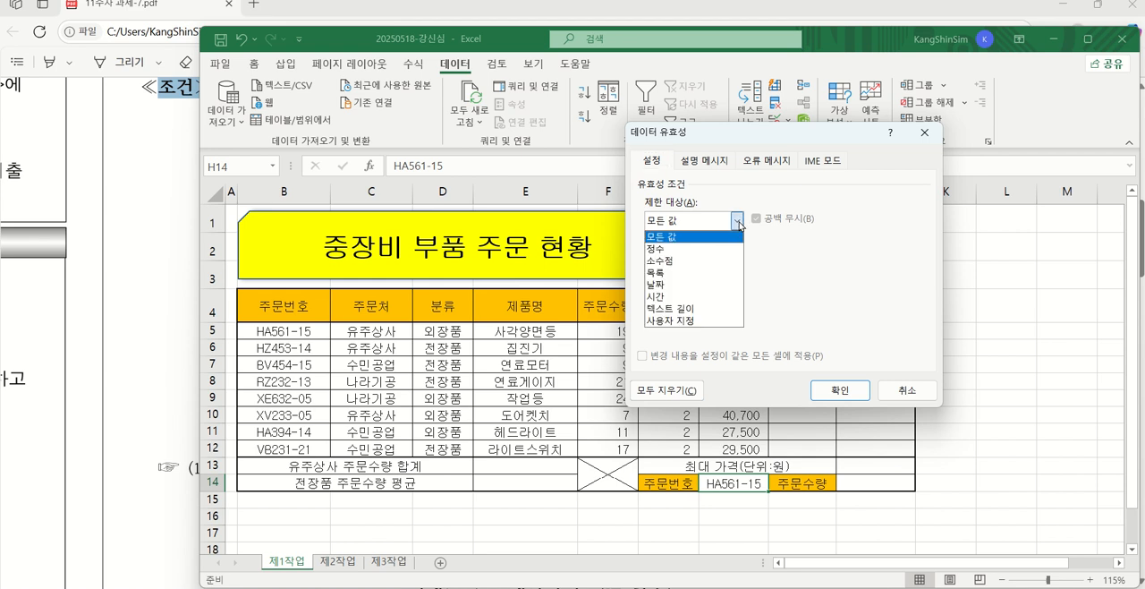
left_click(719, 273)
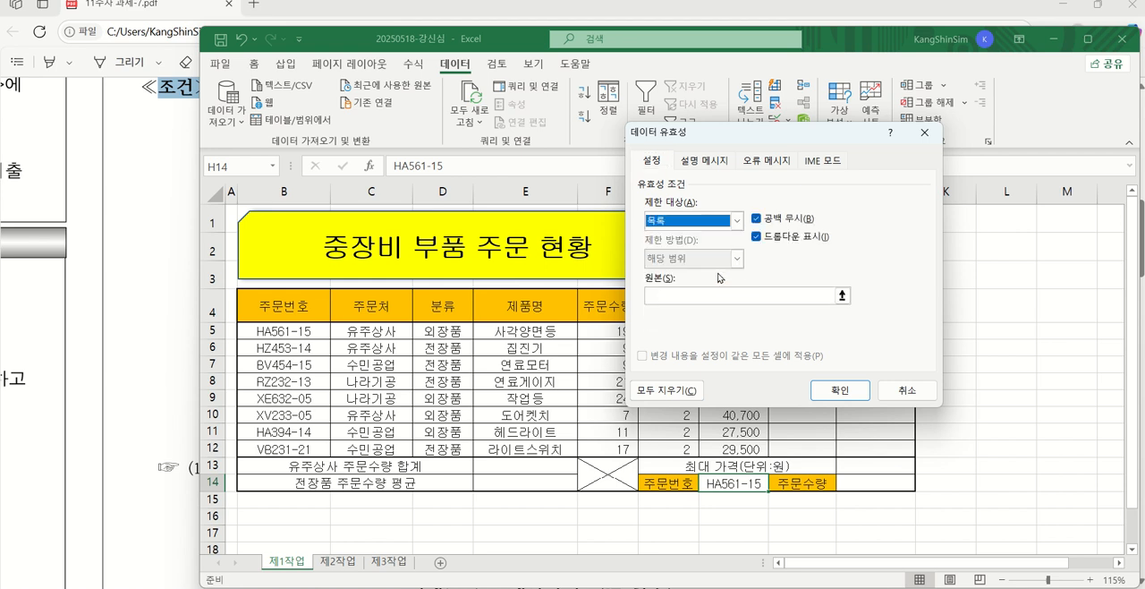
left_click(668, 297)
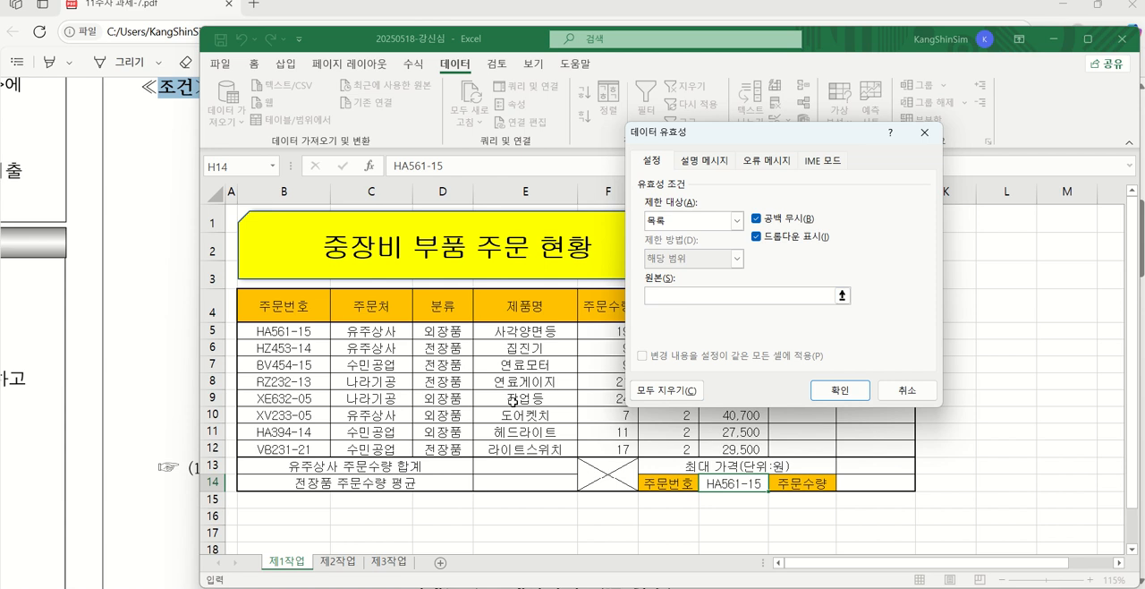
left_click(276, 330)
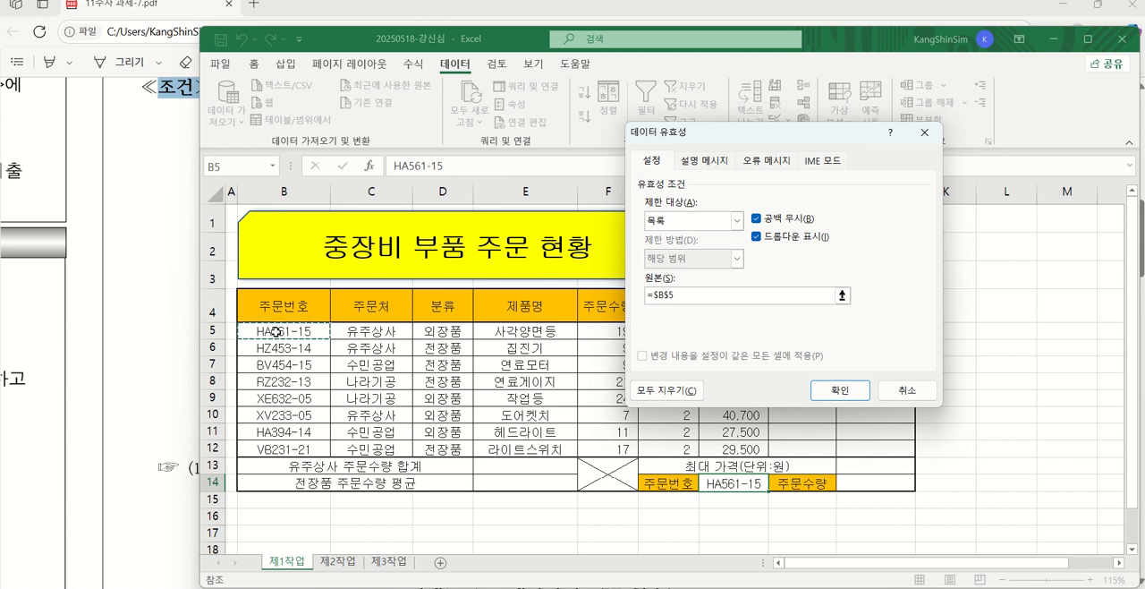
left_click_drag(275, 330, 299, 447)
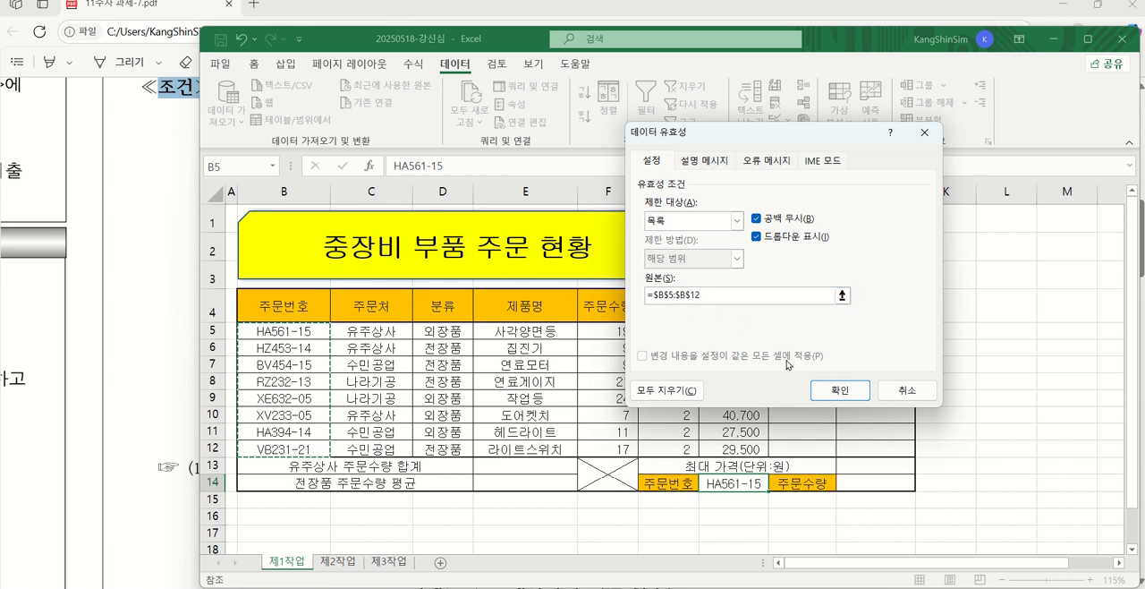
left_click(841, 390)
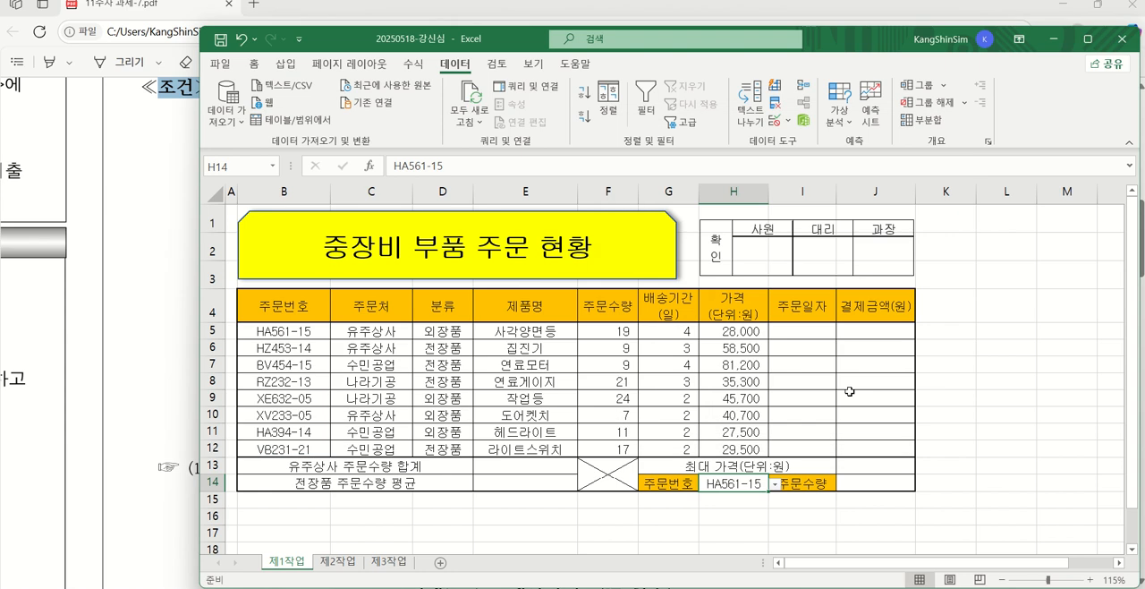
left_click(774, 483)
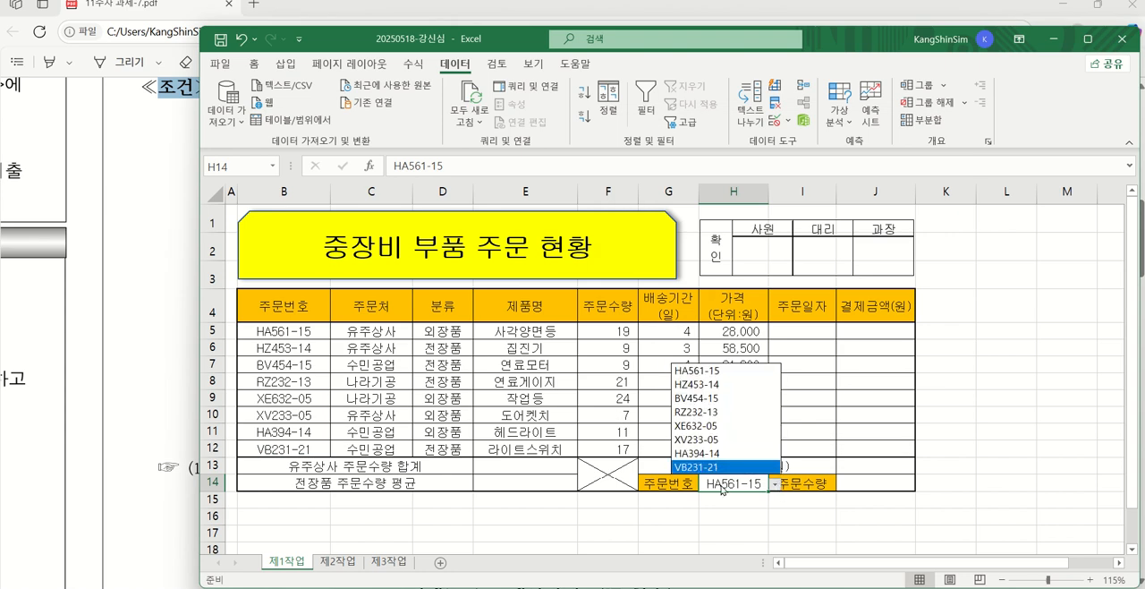
left_click(893, 431)
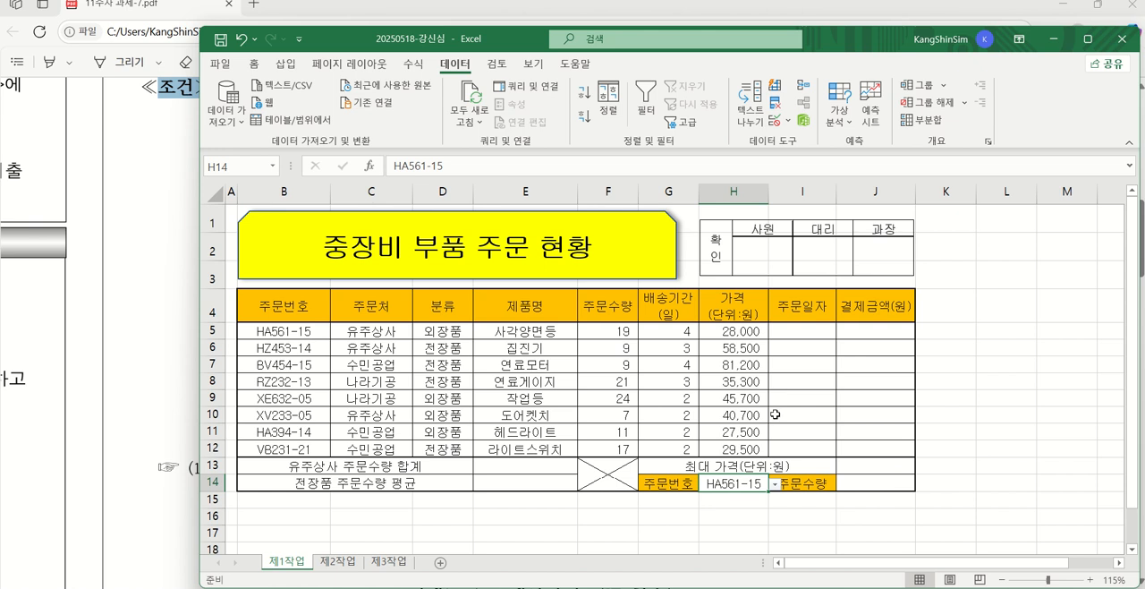
Check the PDF's cell format condition and open the detailed number format settings for the order quantities in F5:F12
left_click_drag(451, 40, 438, 411)
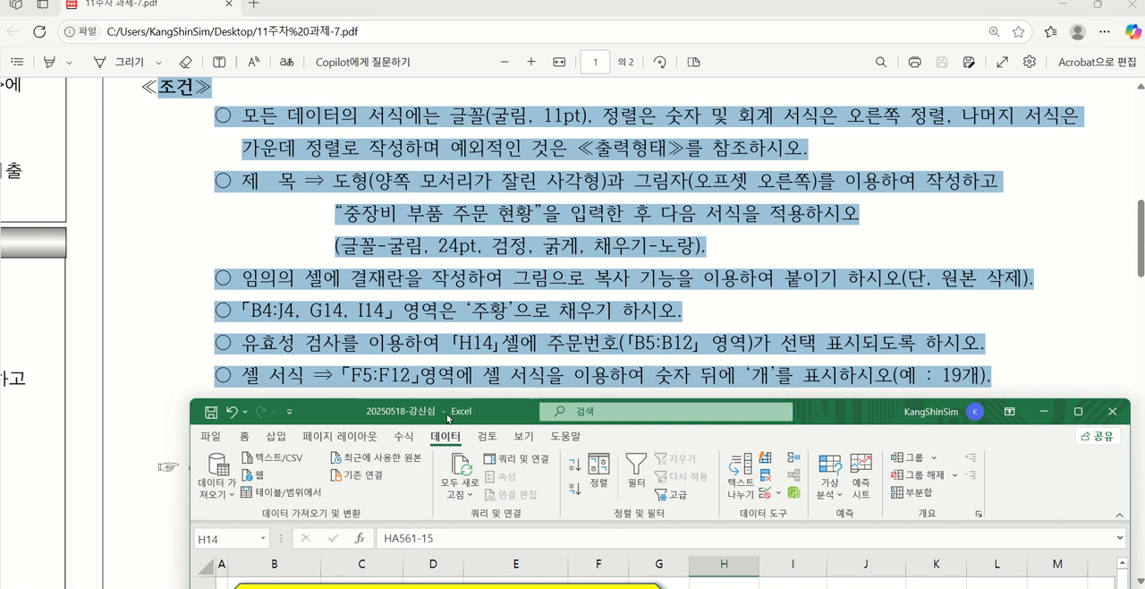
left_click_drag(448, 417, 420, 67)
left_click_drag(579, 359, 579, 470)
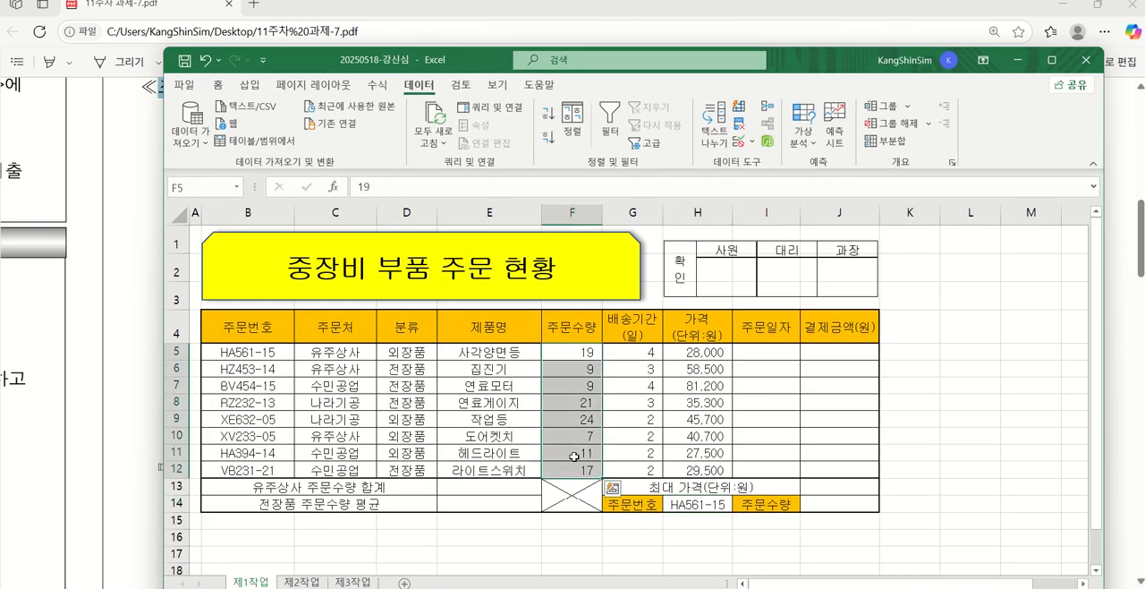
left_click(219, 86)
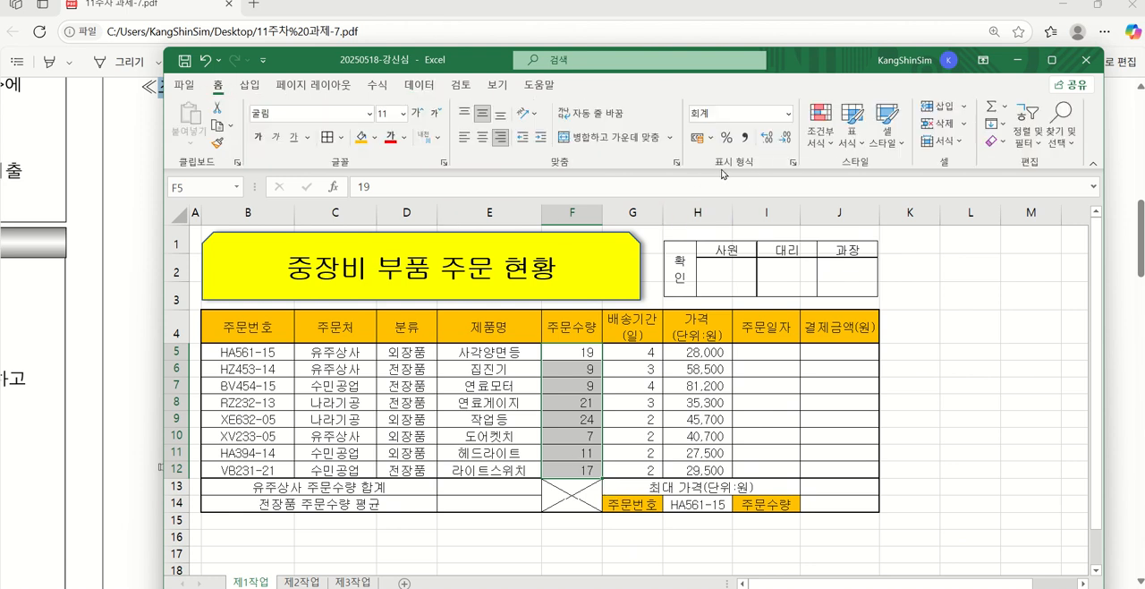
left_click(793, 165)
left_click(919, 487)
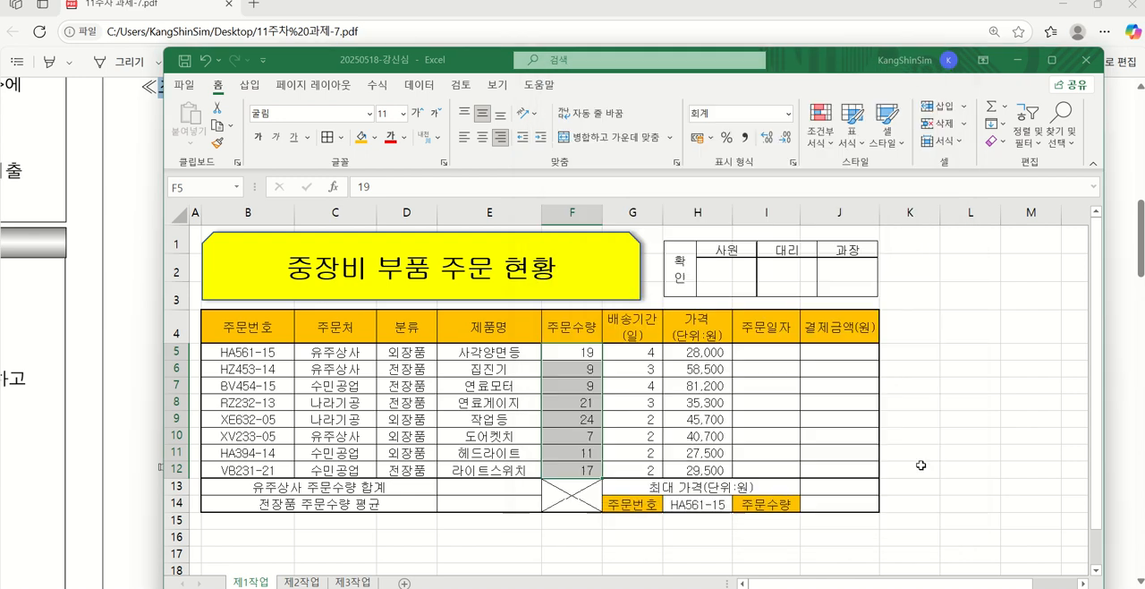
left_click(788, 116)
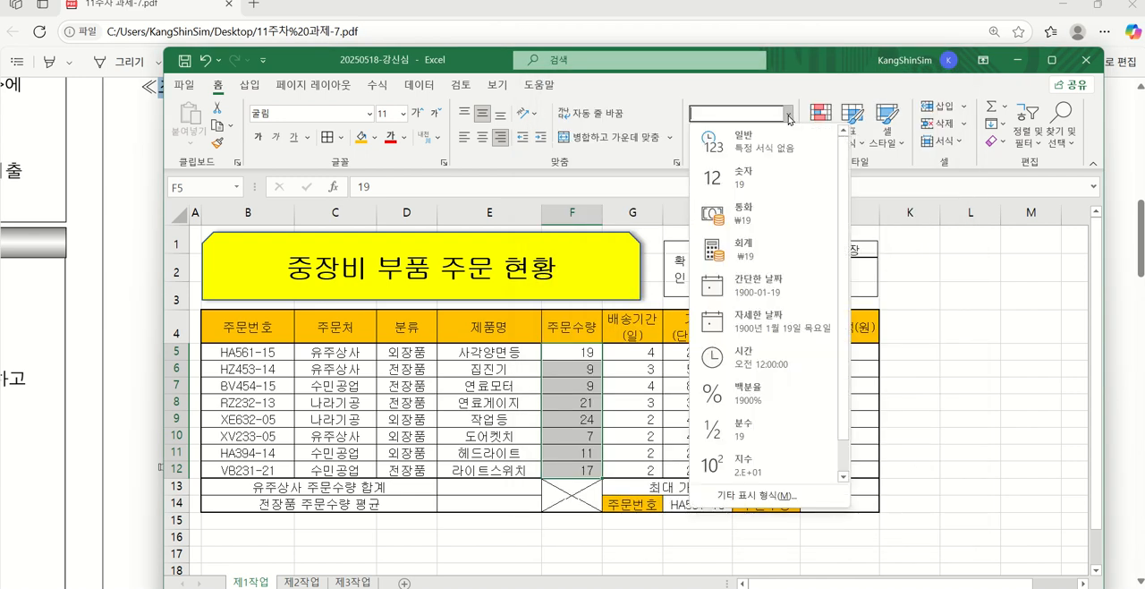
left_click(756, 497)
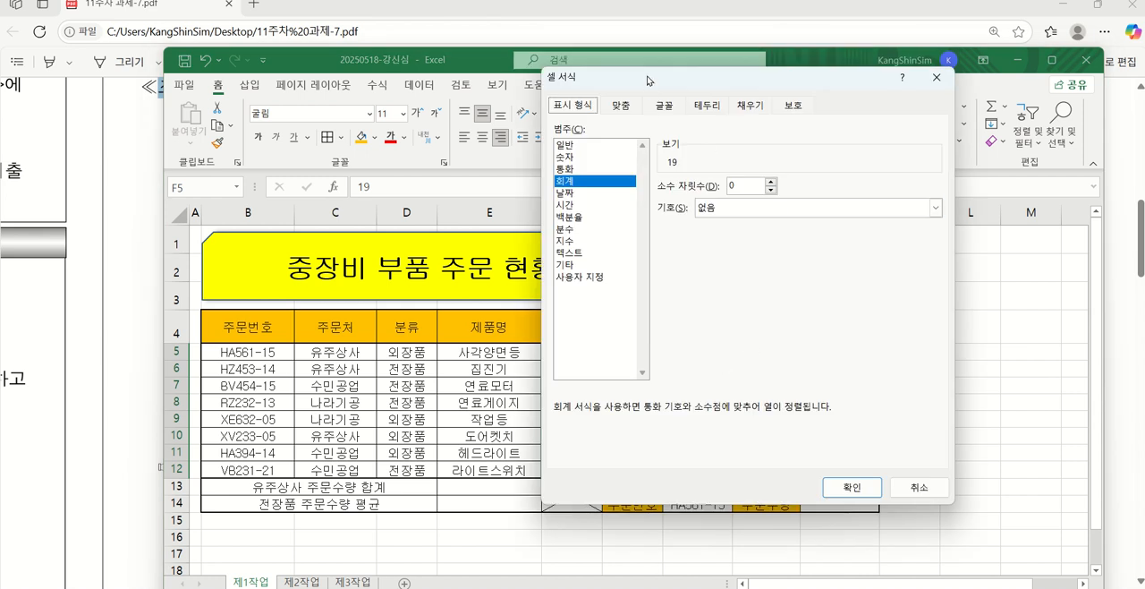
left_click_drag(647, 81, 738, 98)
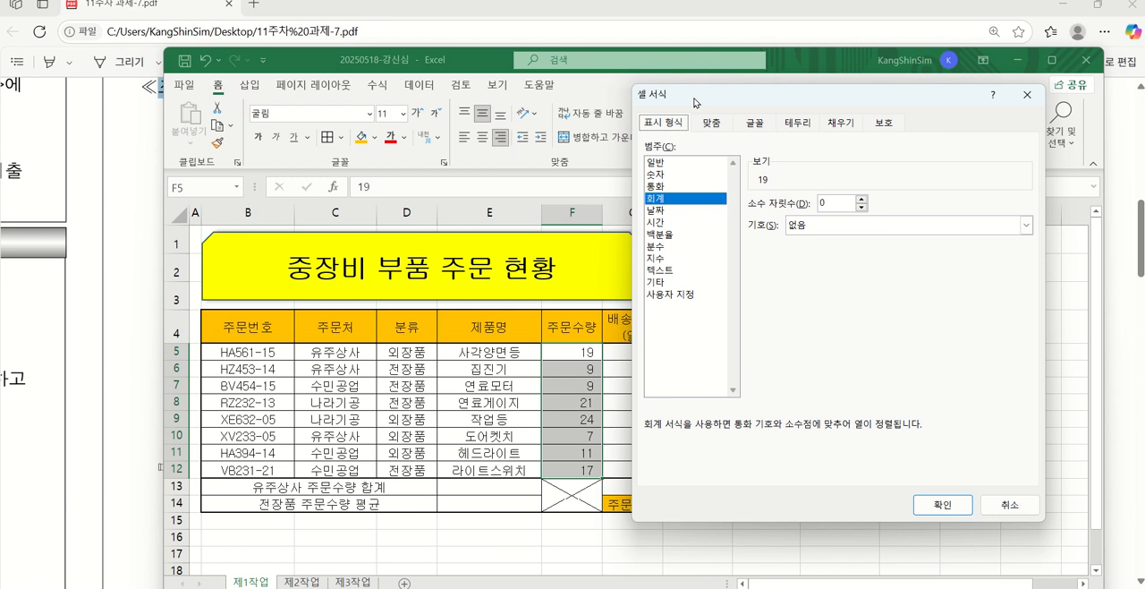
Apply the custom number format 0"개" to the order quantities in F5:F12
left_click(678, 295)
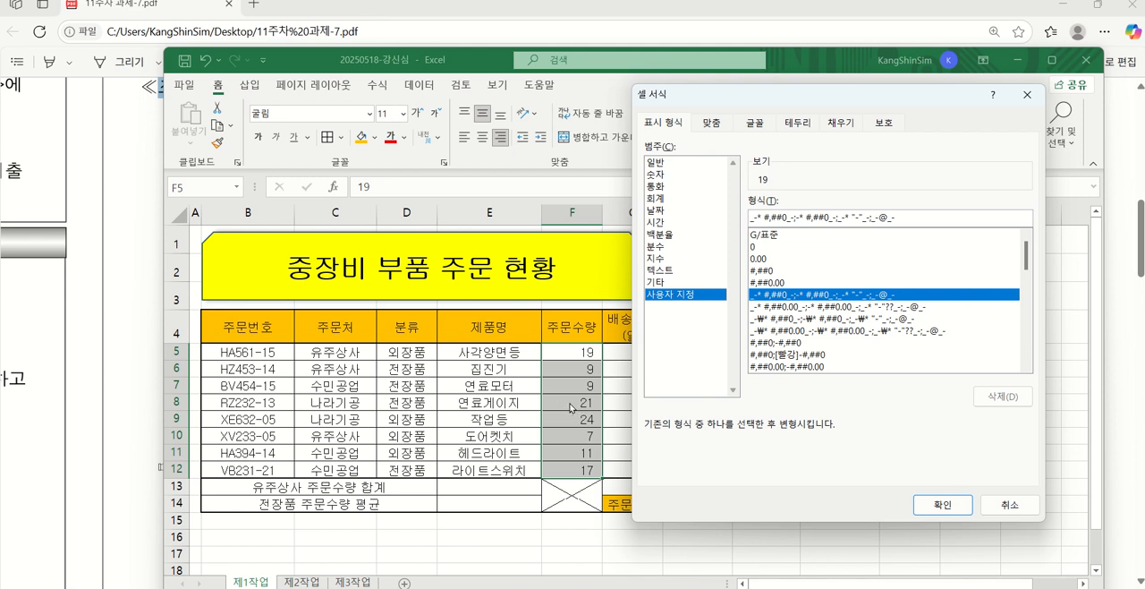
left_click(765, 248)
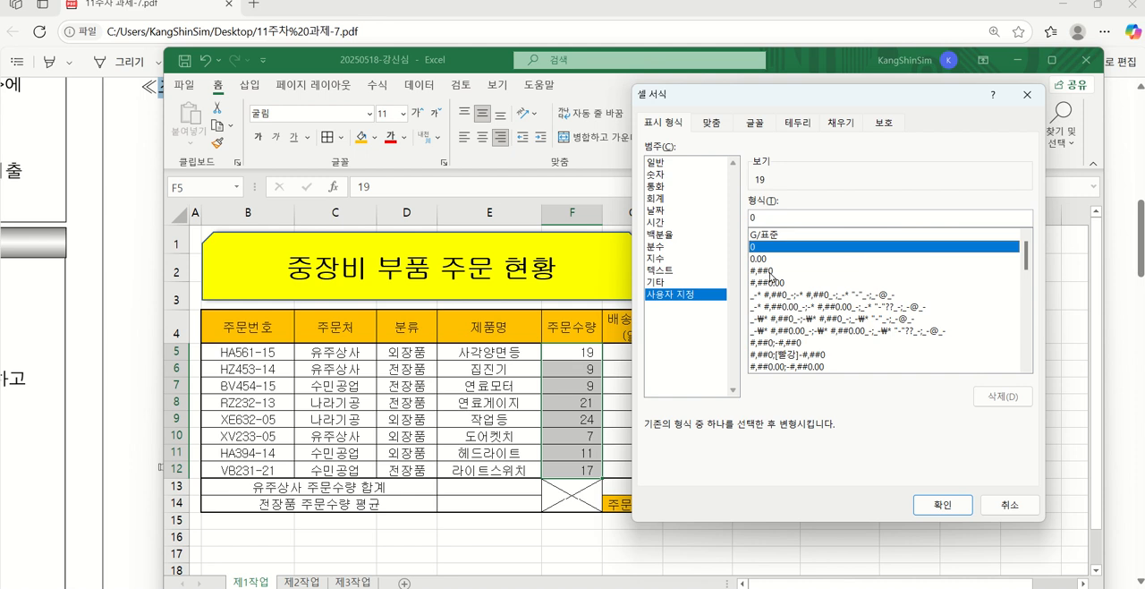
left_click(768, 270)
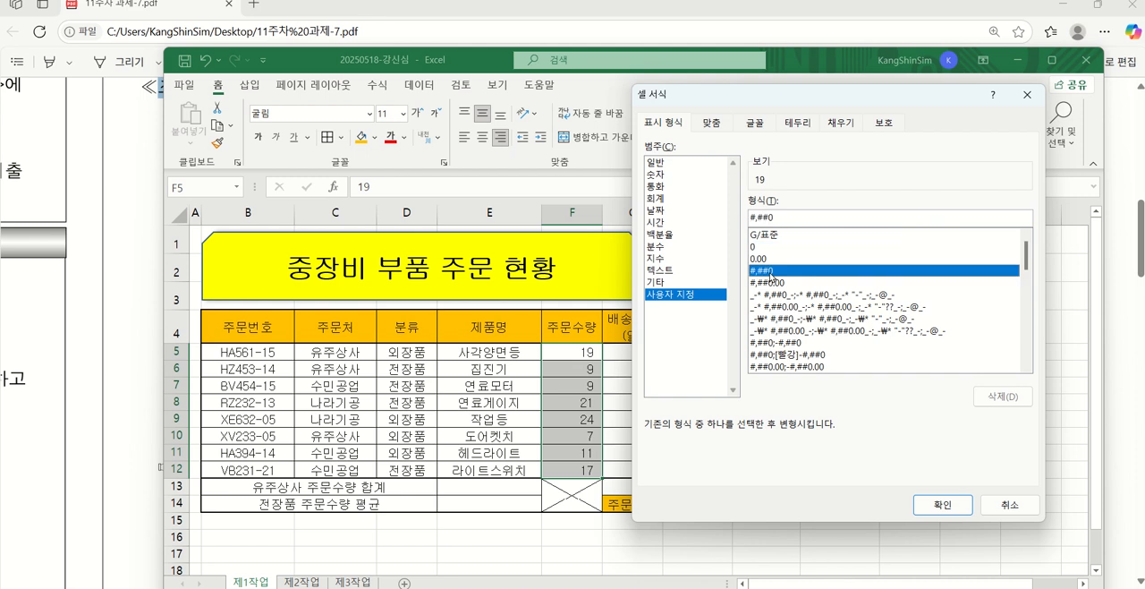
left_click(770, 249)
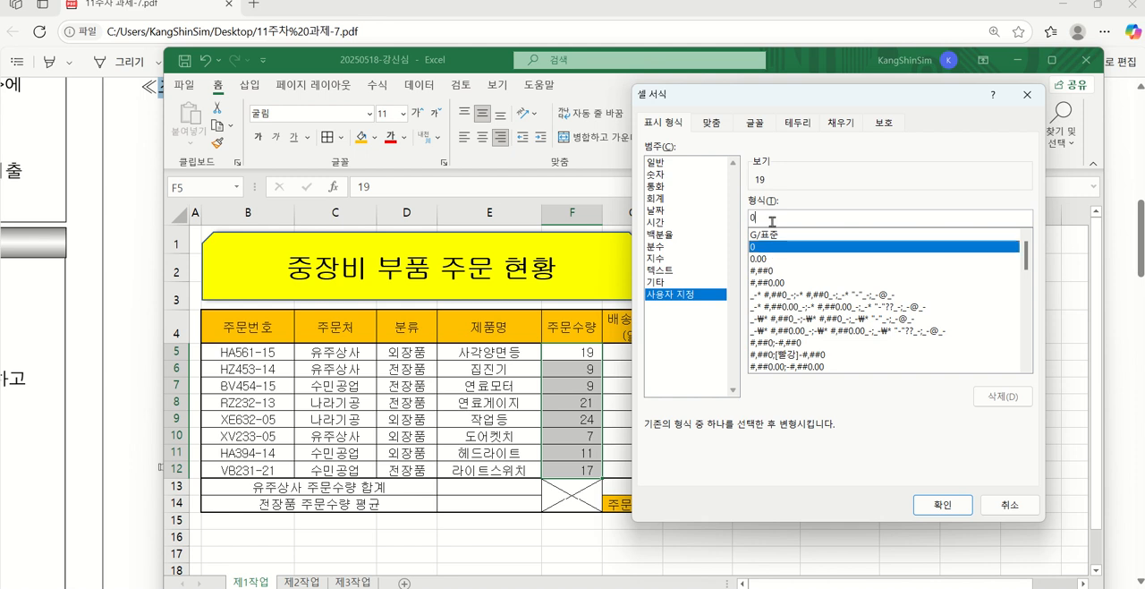
type("ㅇ")
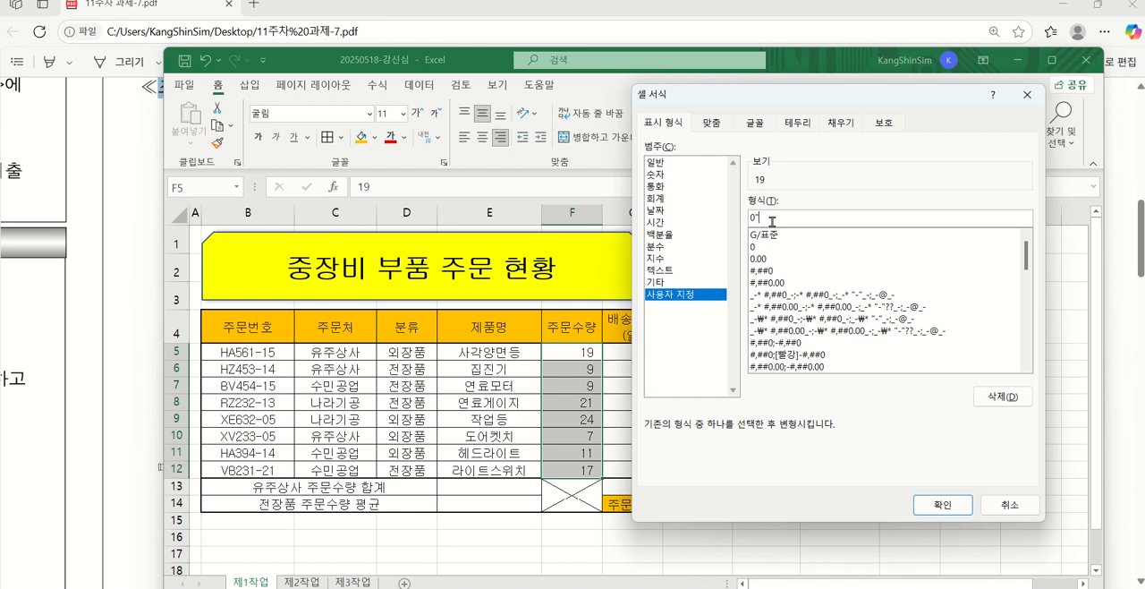
type("개\"")
left_click(943, 504)
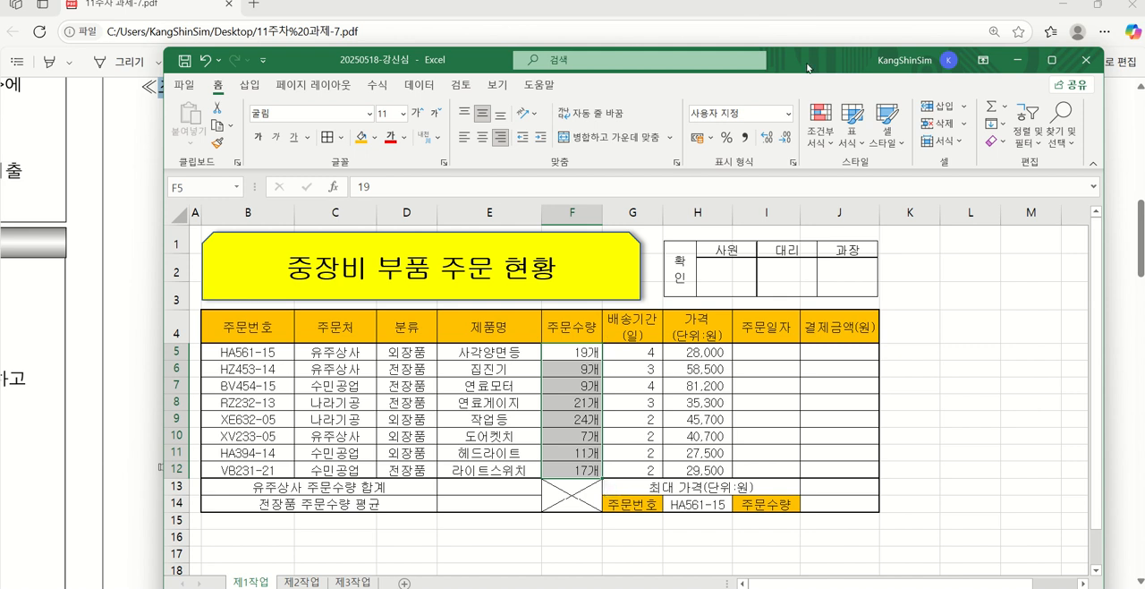
Check the PDF's name definition condition and name the range D5:D12 분류
left_click_drag(808, 67, 808, 462)
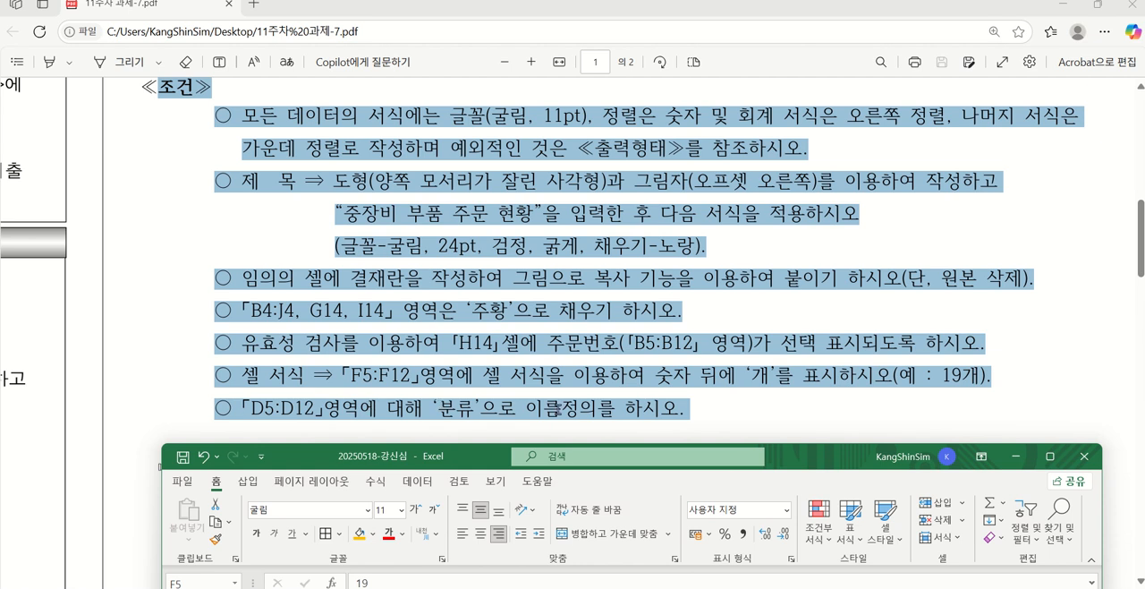
left_click_drag(869, 464, 834, 98)
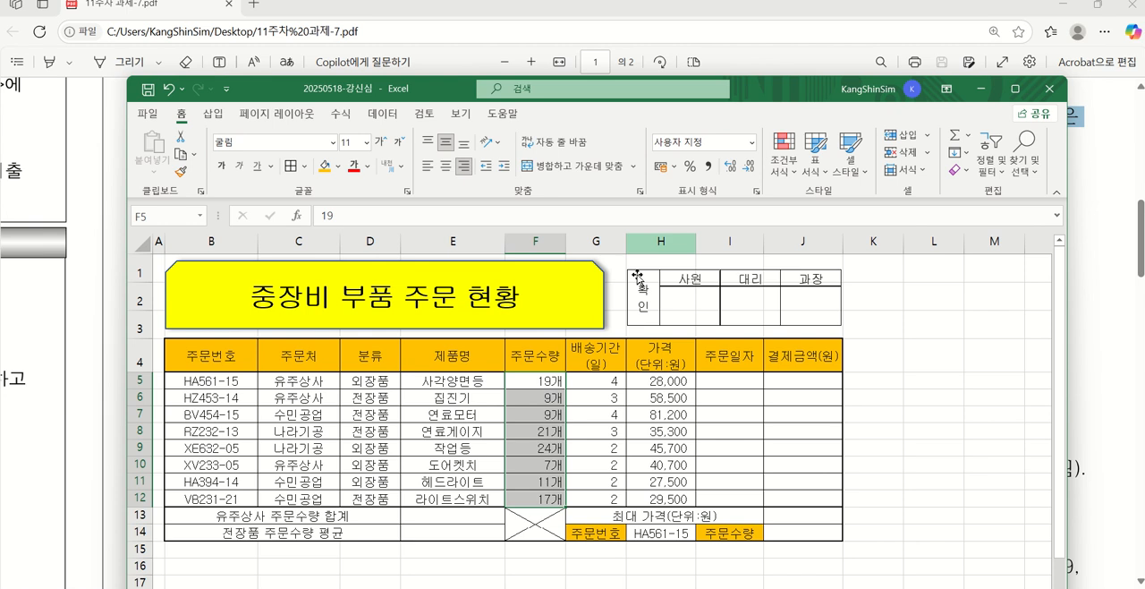
left_click_drag(367, 374, 367, 498)
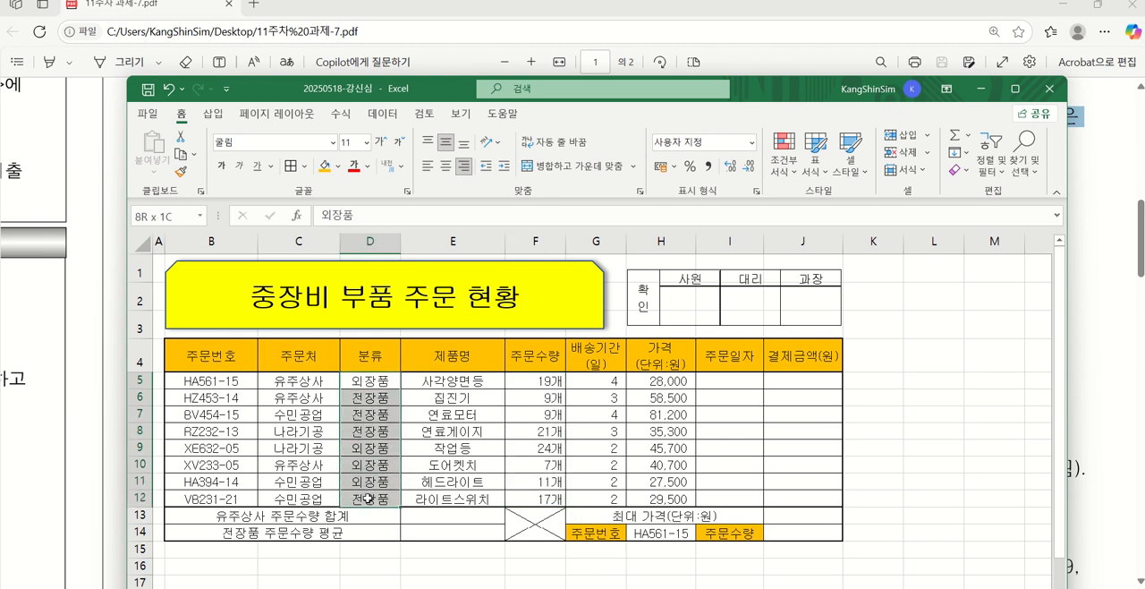
left_click(166, 218)
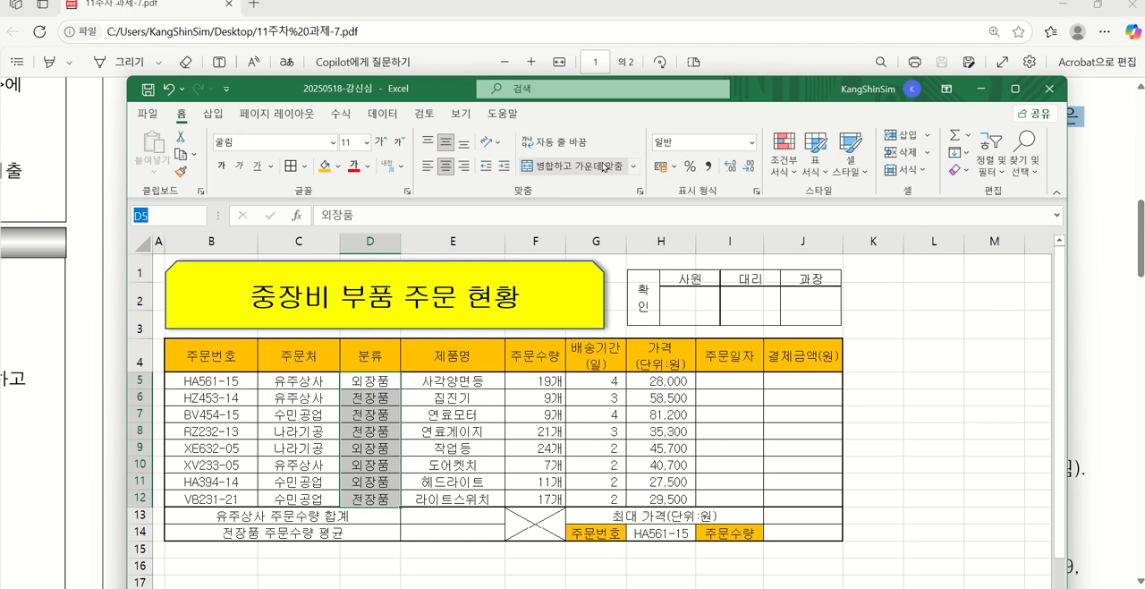
type("ㅂ")
type("류")
key("Return")
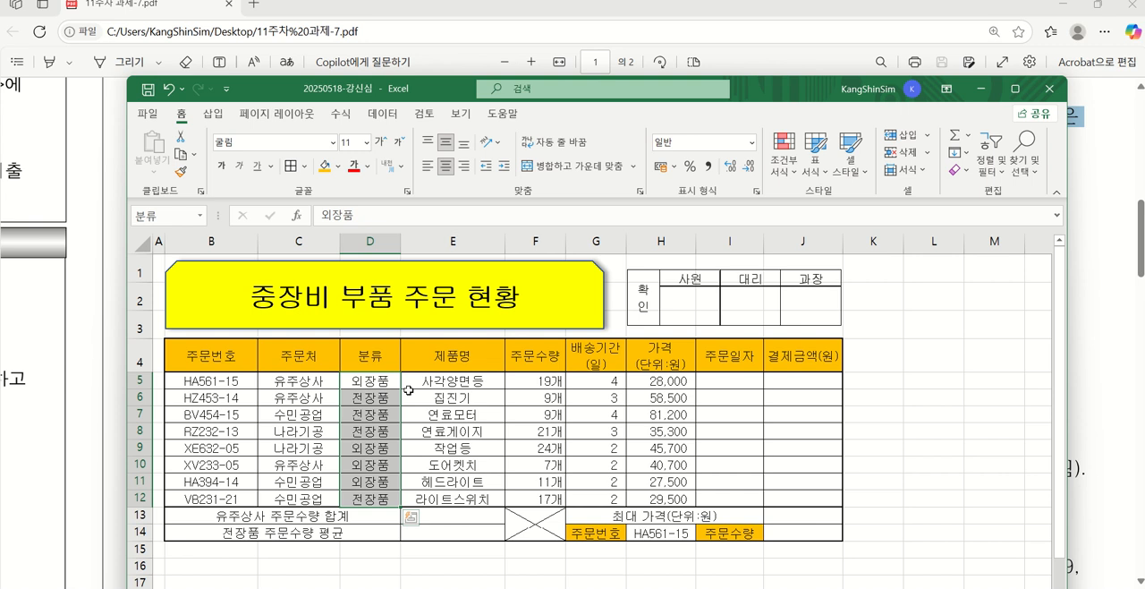
left_click(345, 117)
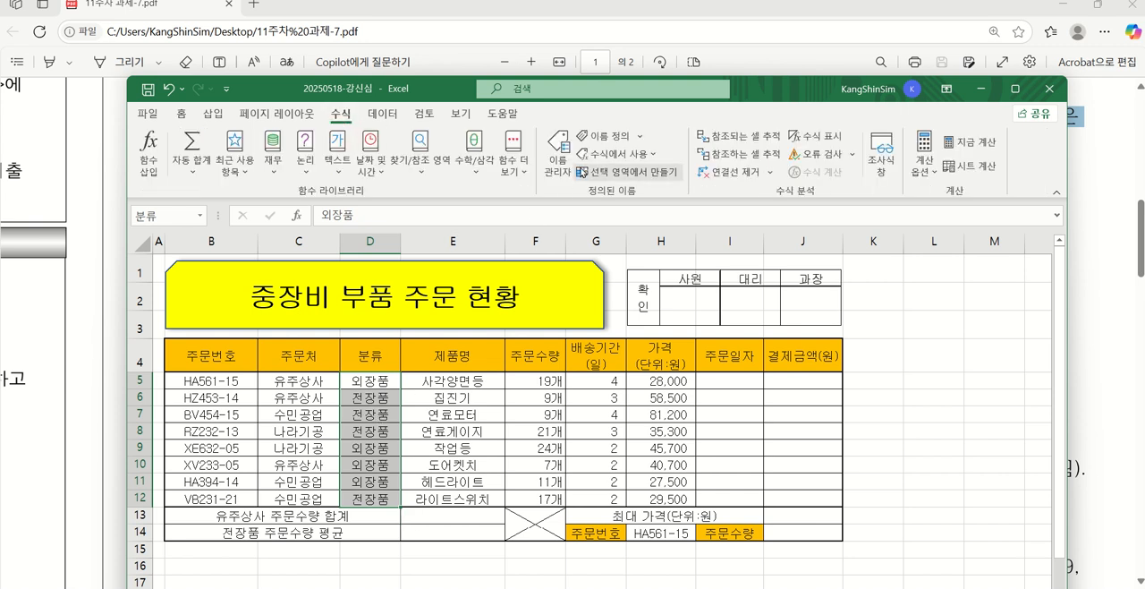
left_click(606, 135)
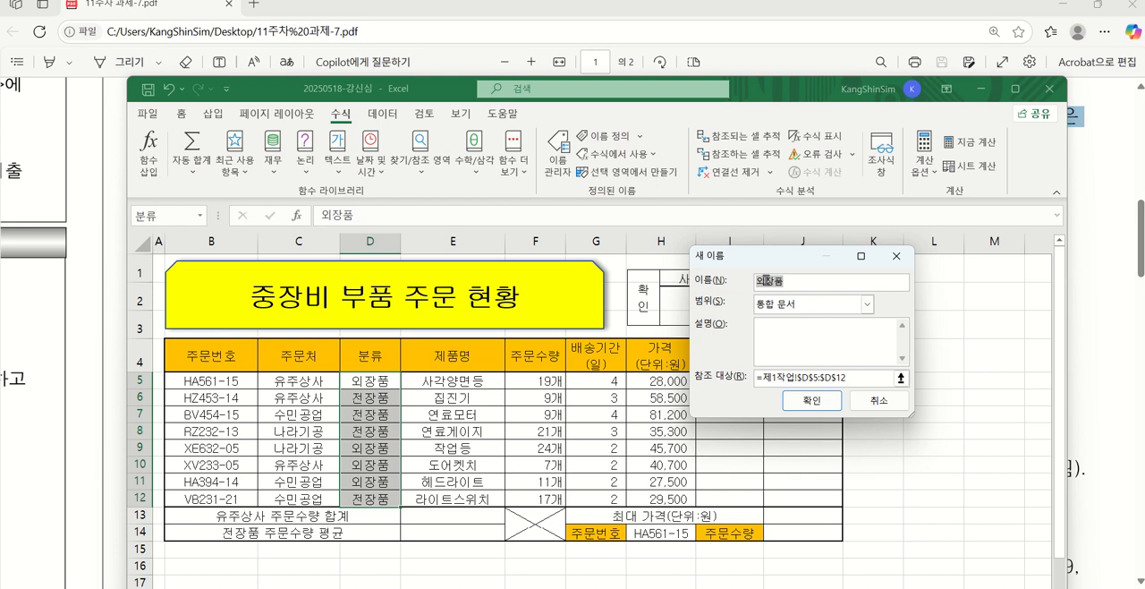
left_click(891, 405)
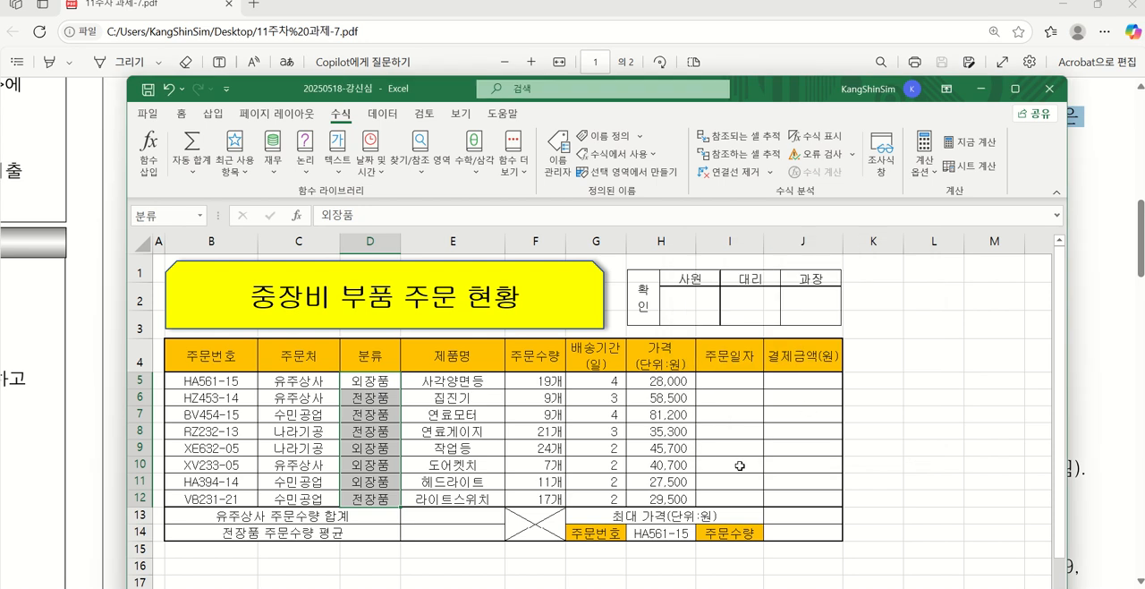
left_click(454, 410)
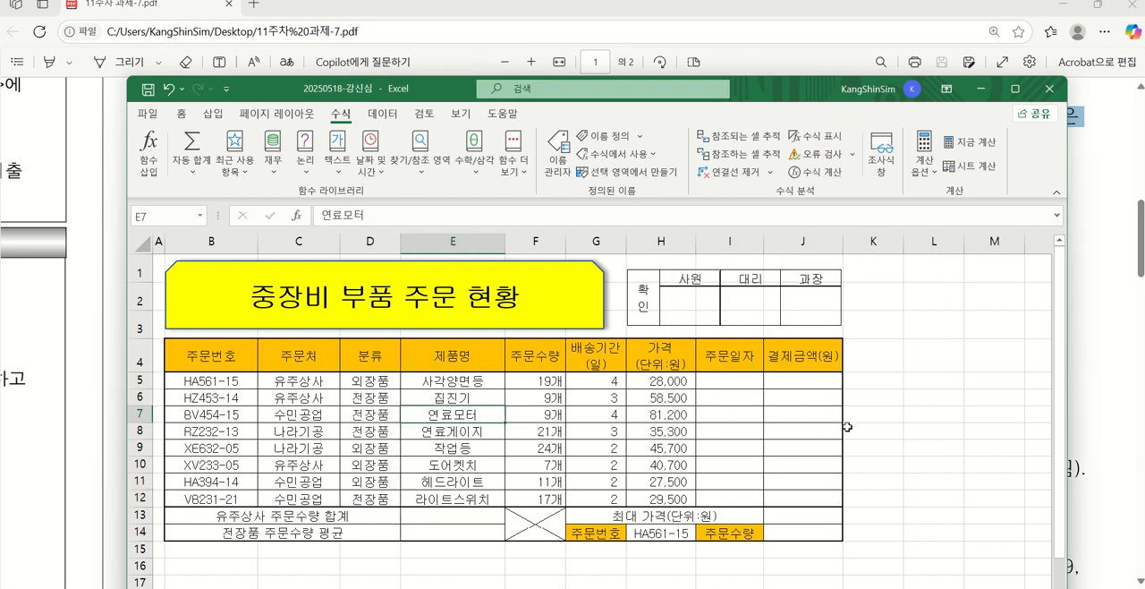
Review the PDF's 제1작업 output table, its ≪조건≫ list and the function and conditional formatting tasks (1) to (7)
left_click_drag(754, 93, 766, 285)
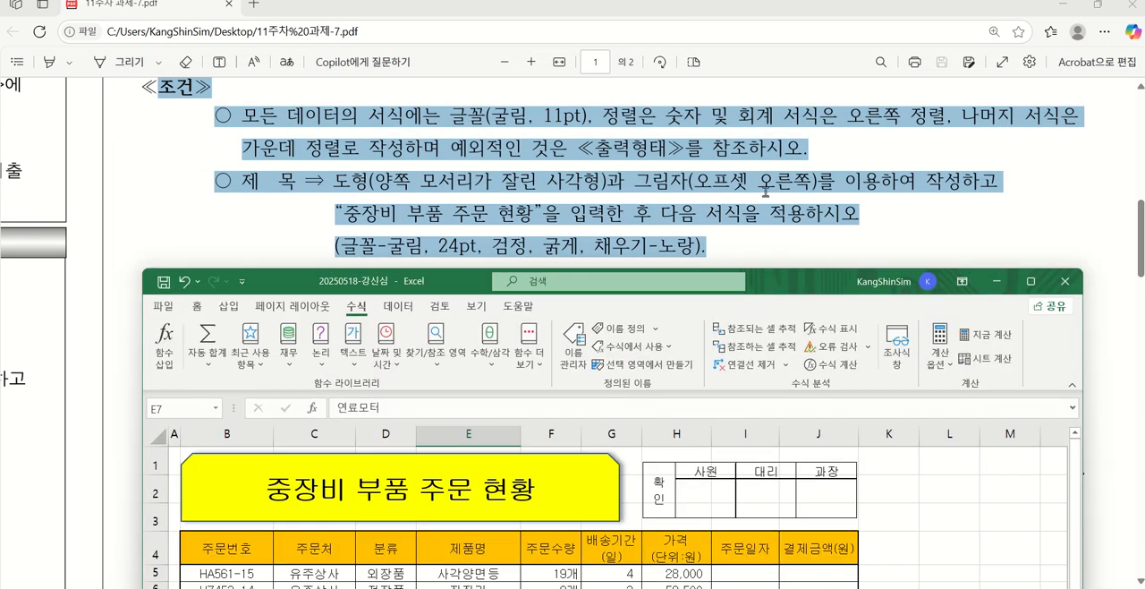
scroll(707, 188, "up", 6)
scroll(703, 189, "up", 3)
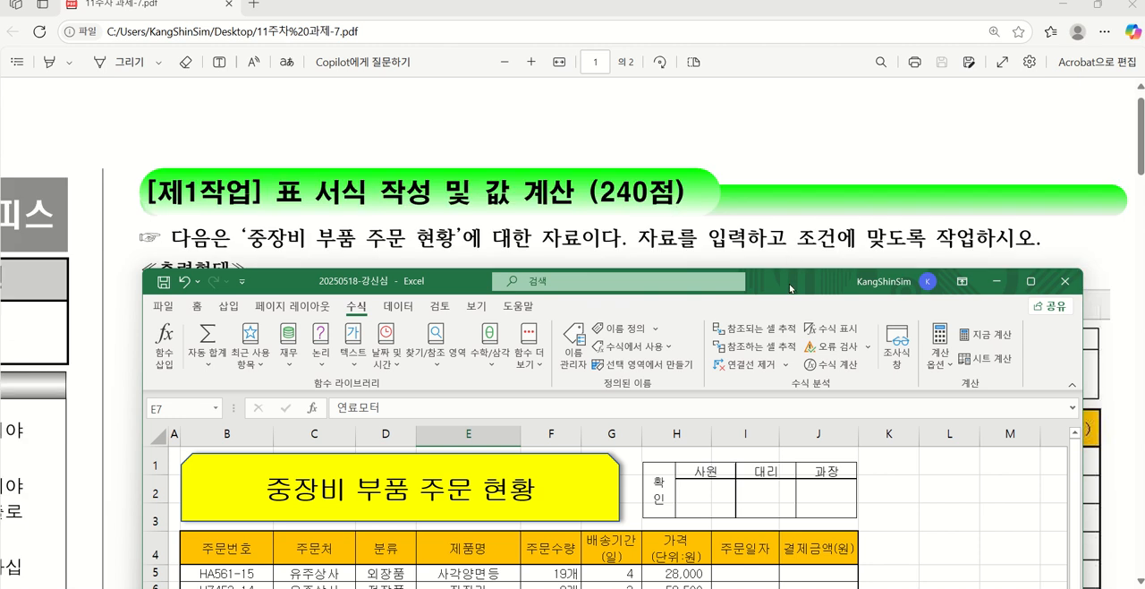
left_click_drag(791, 287, 775, 117)
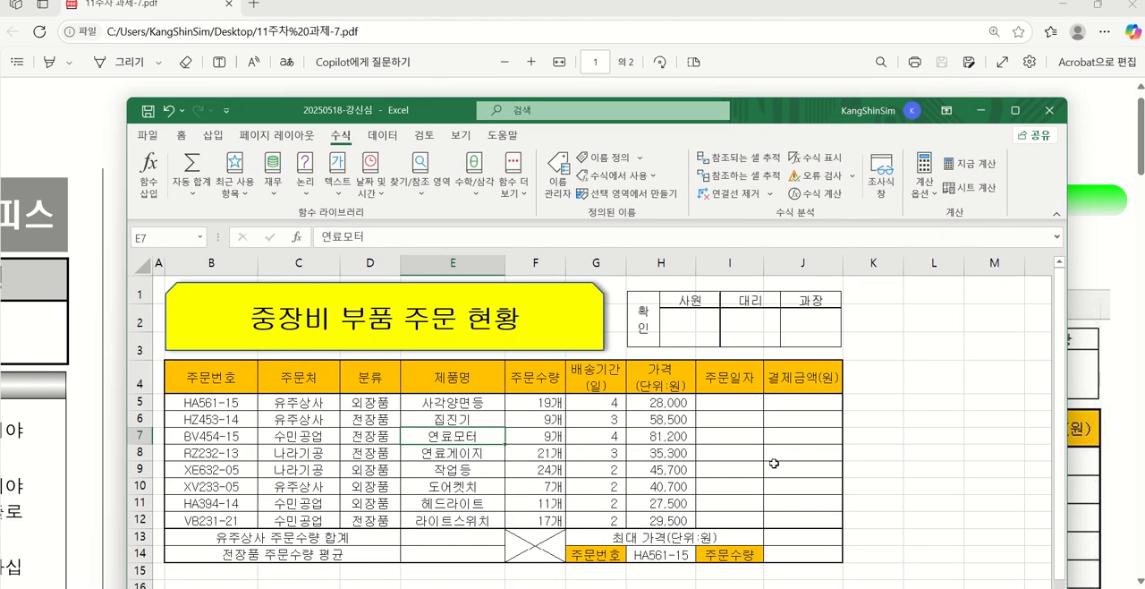
left_click_drag(752, 109, 757, 555)
scroll(671, 350, "down", 3)
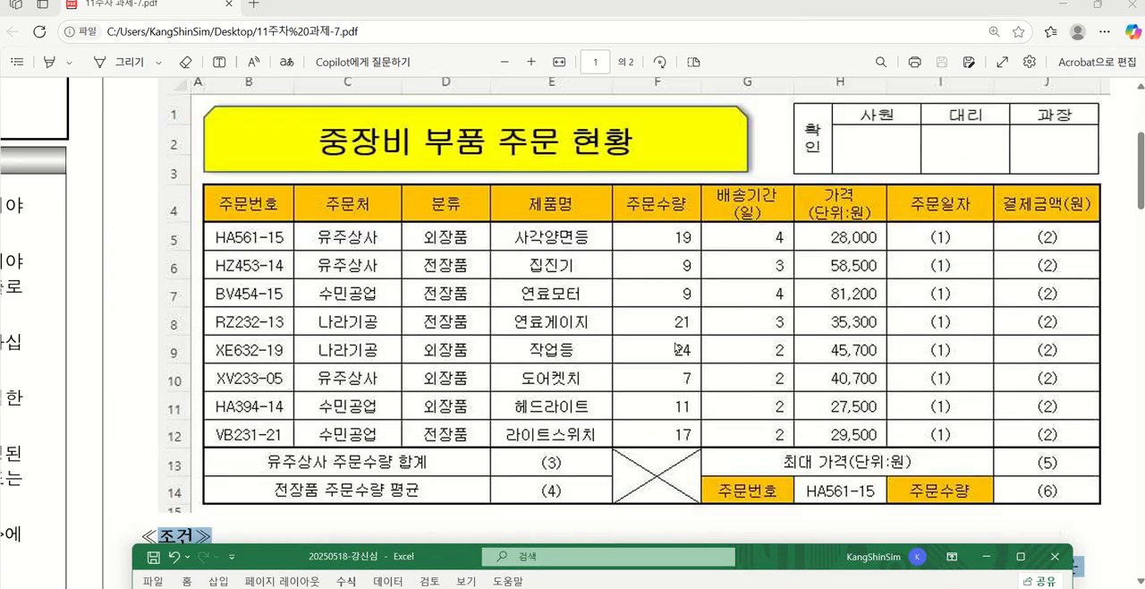
scroll(689, 336, "down", 15)
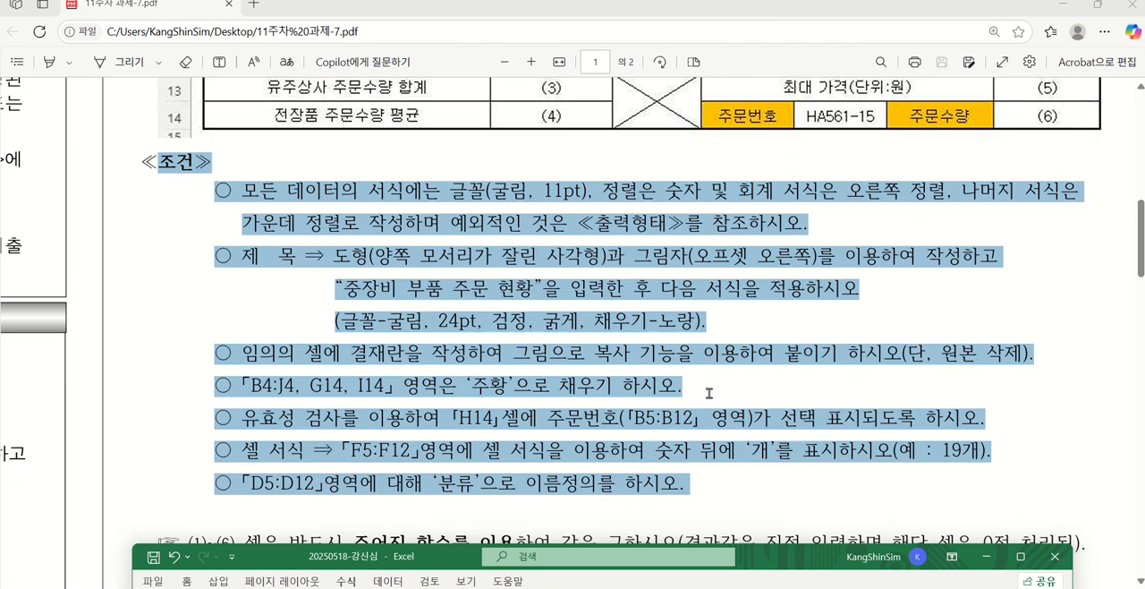
scroll(711, 382, "down", 7)
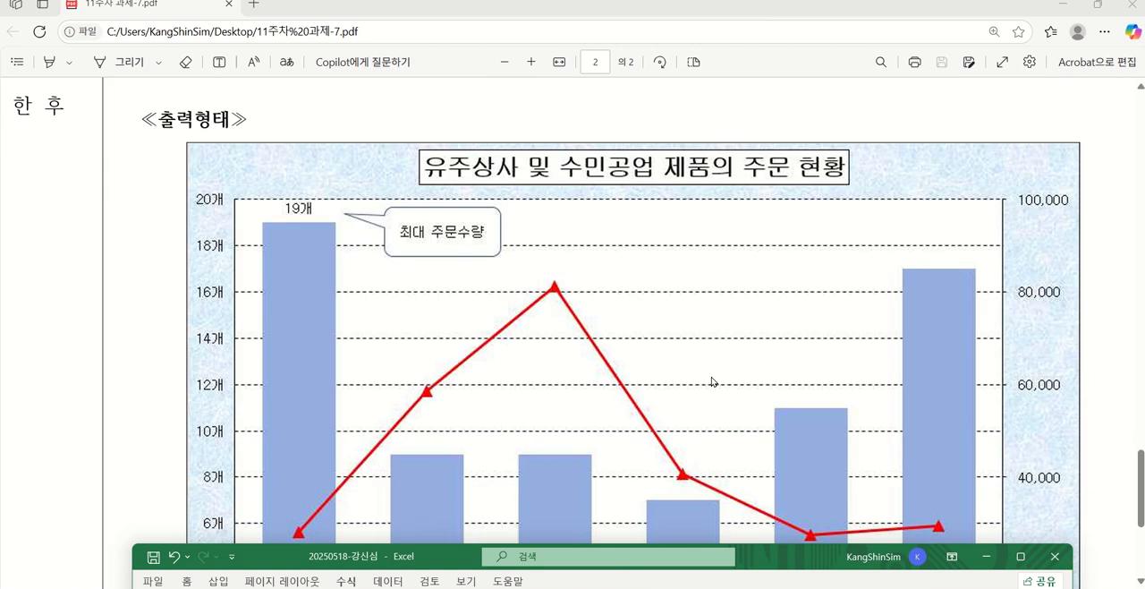
scroll(713, 381, "down", 4)
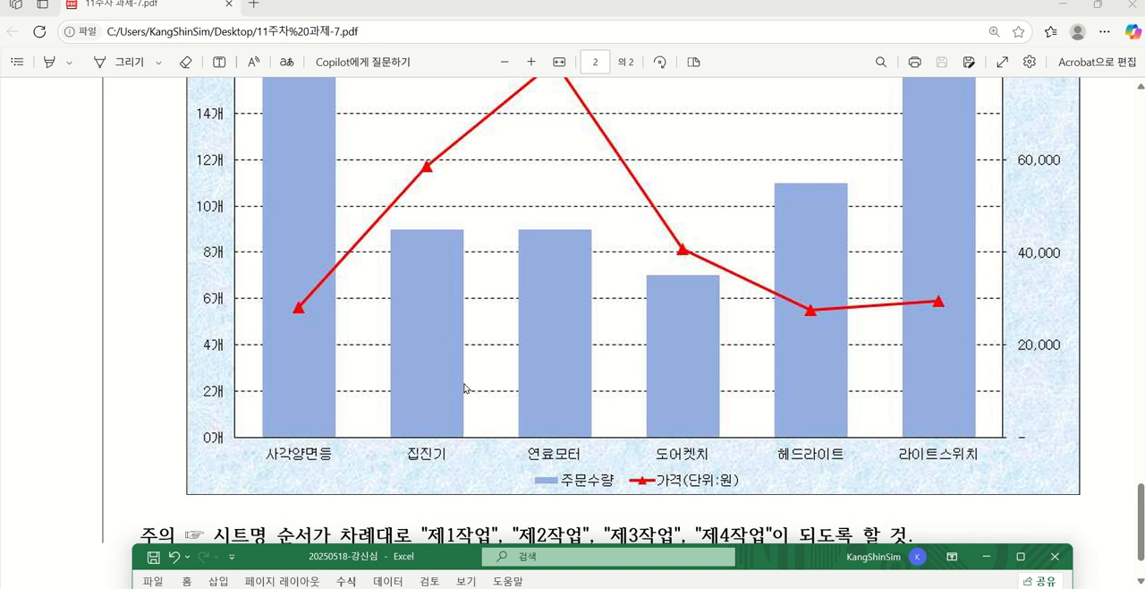
scroll(467, 390, "up", 10)
scroll(467, 393, "up", 10)
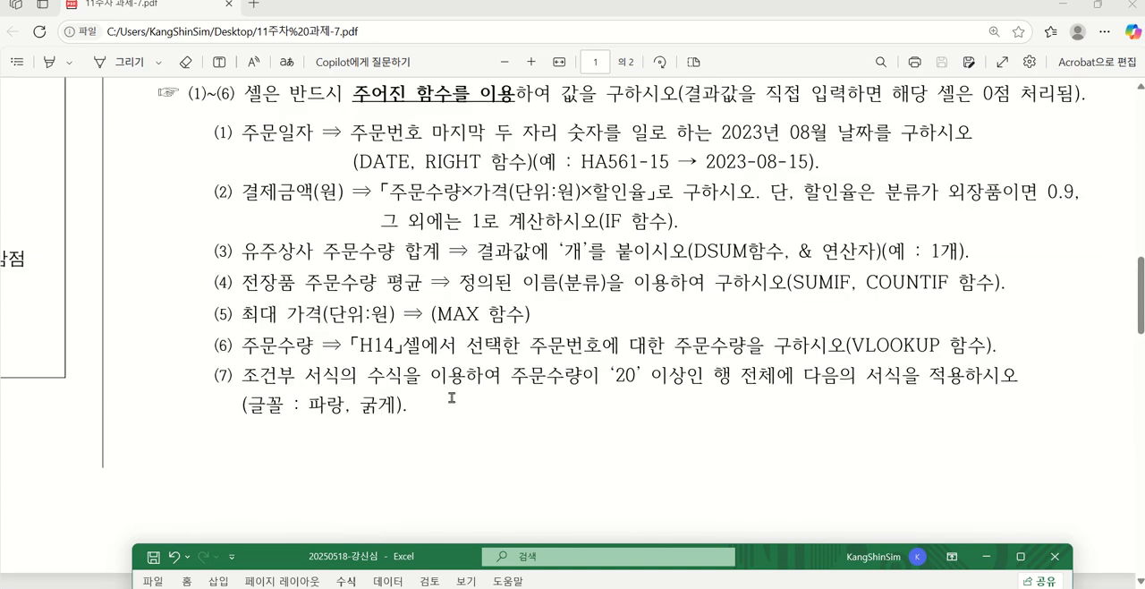
scroll(304, 382, "up", 3)
scroll(268, 322, "down", 1)
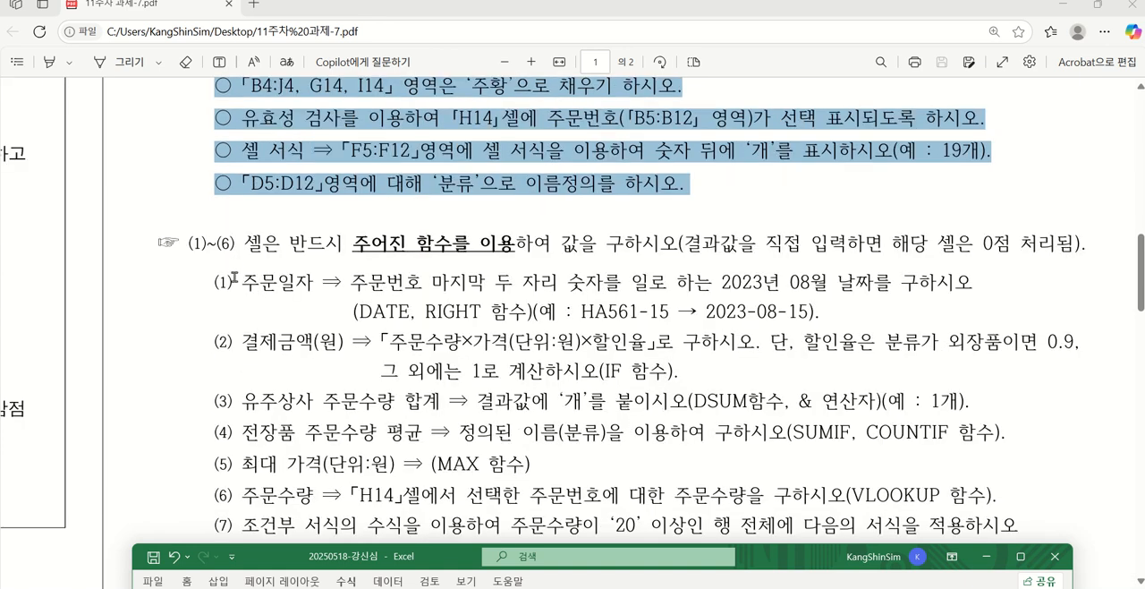
scroll(232, 281, "down", 2)
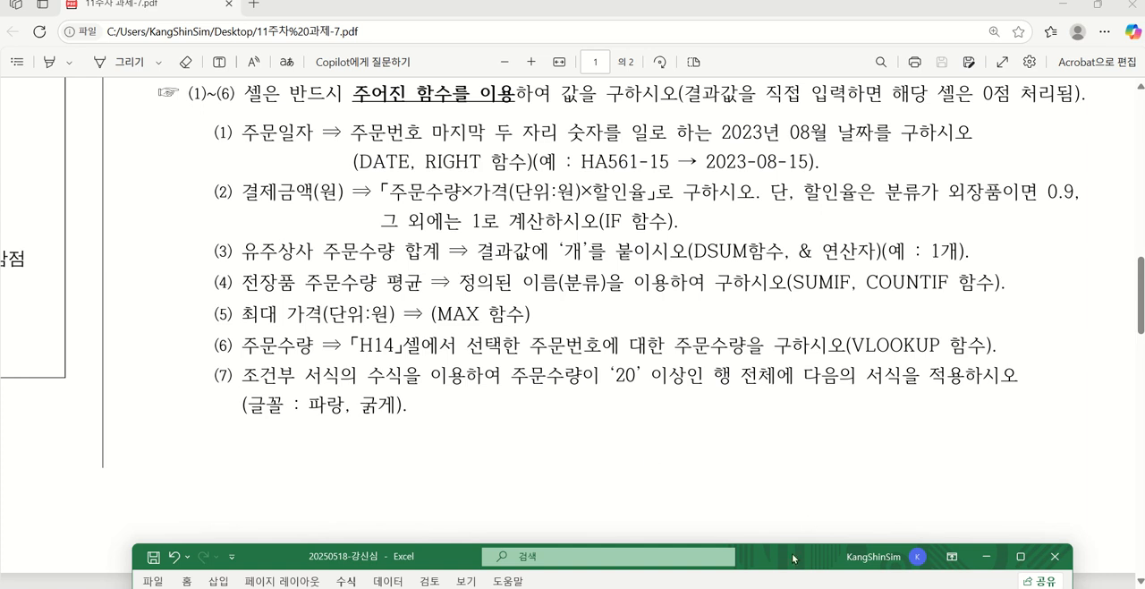
Select the data rows B5:J12 in the workbook and compare them with the PDF's output table
left_click_drag(792, 553, 816, 57)
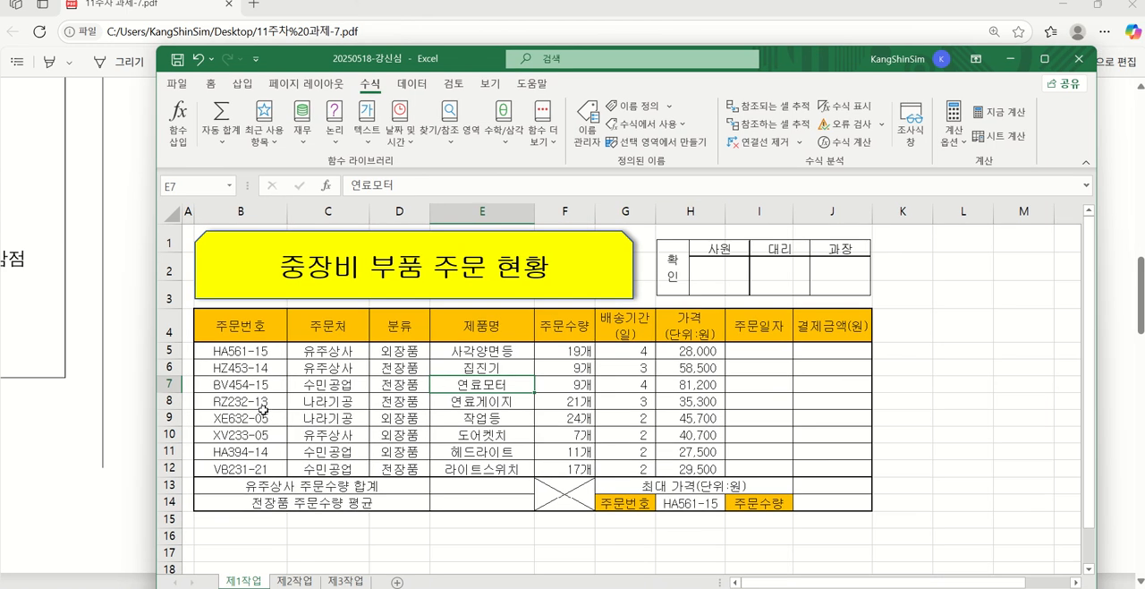
mouse_move(240, 351)
left_mouse_down()
mouse_move(689, 368)
mouse_move(823, 387)
mouse_move(827, 469)
left_mouse_up()
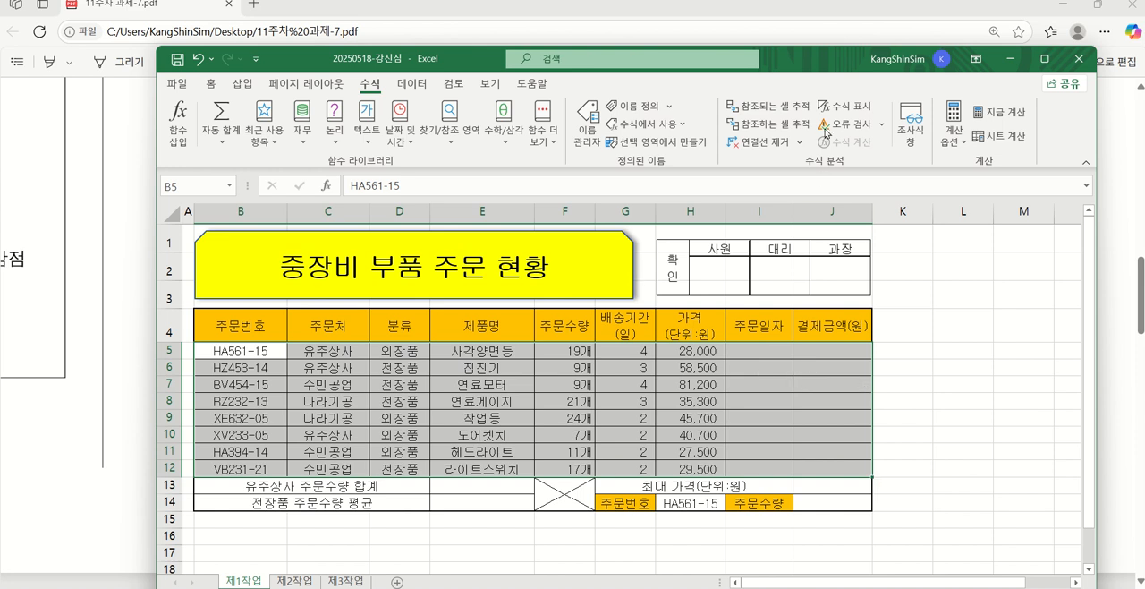
left_click_drag(816, 63, 784, 490)
scroll(803, 329, "up", 7)
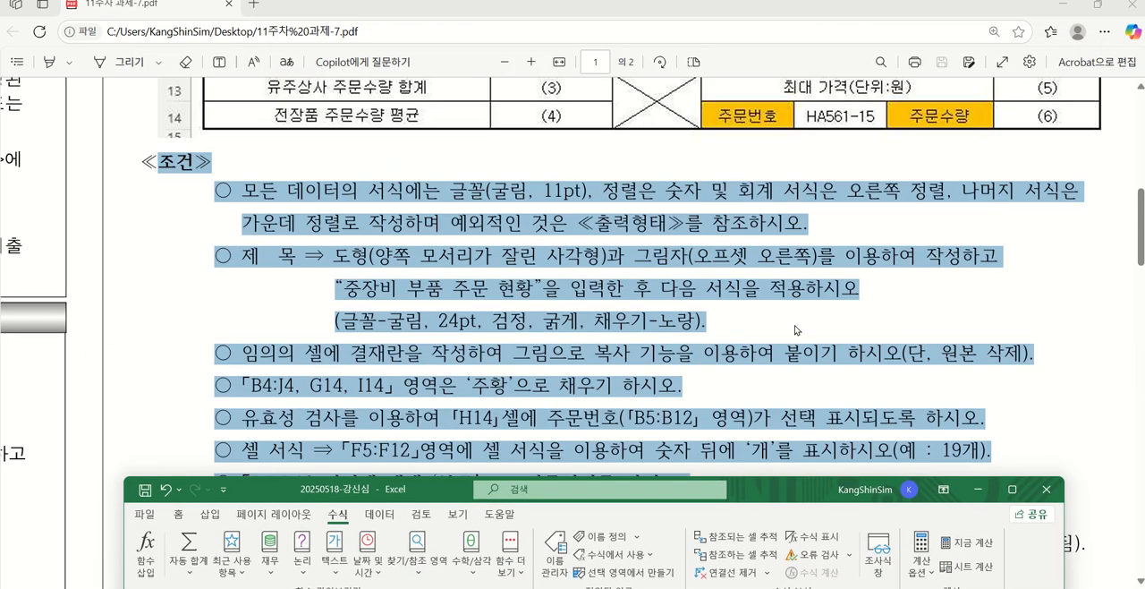
scroll(797, 329, "down", 7)
scroll(590, 343, "up", 7)
scroll(629, 353, "up", 5)
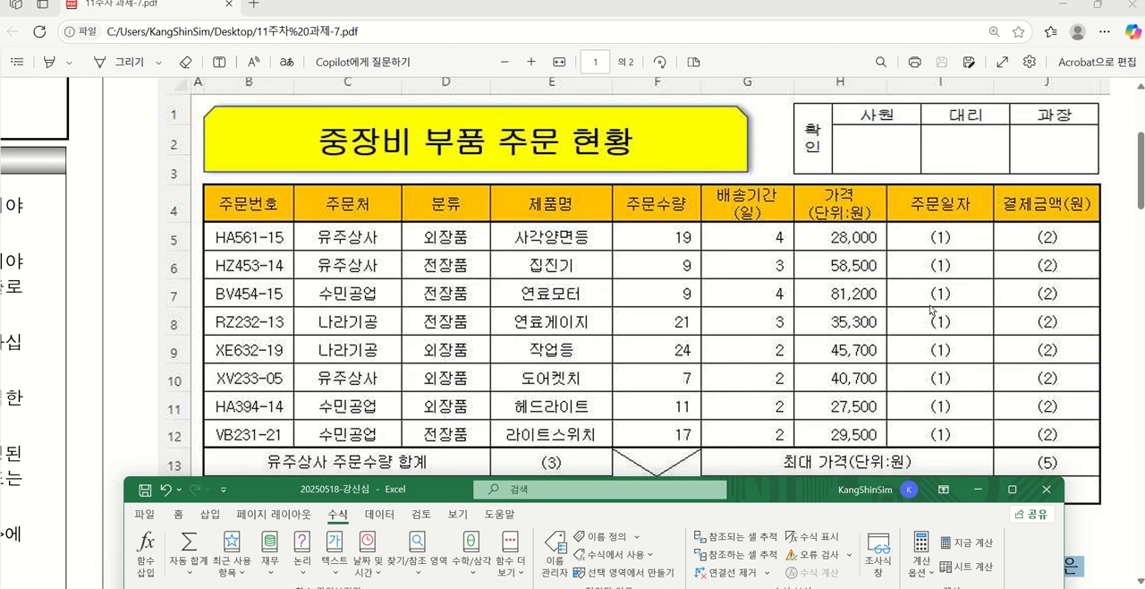
scroll(930, 310, "down", 2)
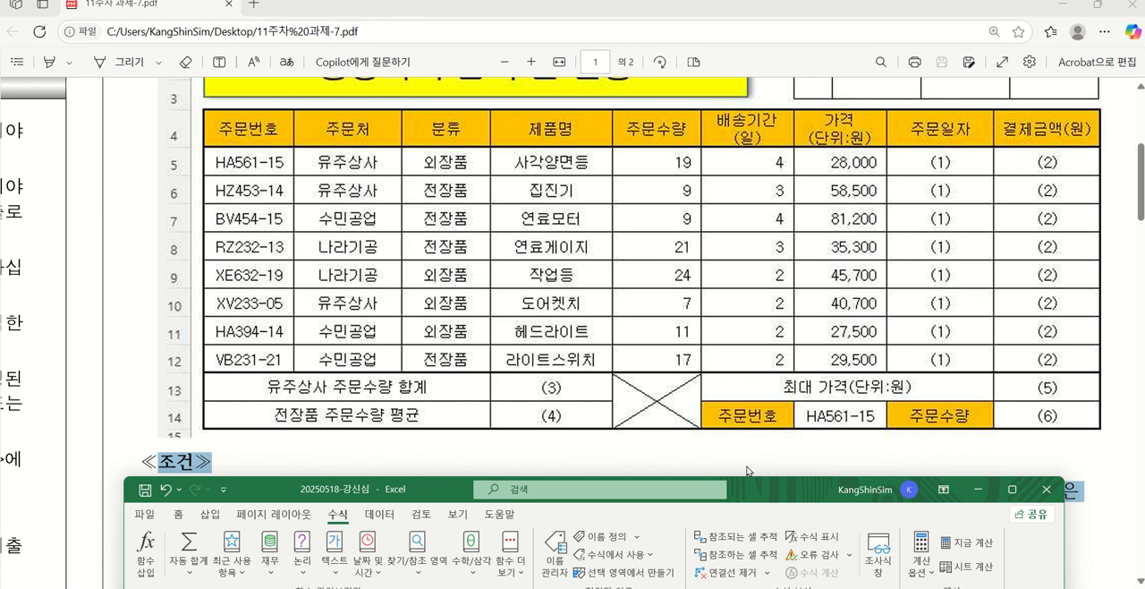
Start a new conditional formatting rule for B5:J12 that uses a formula to determine which cells to format
left_click_drag(745, 486, 816, 78)
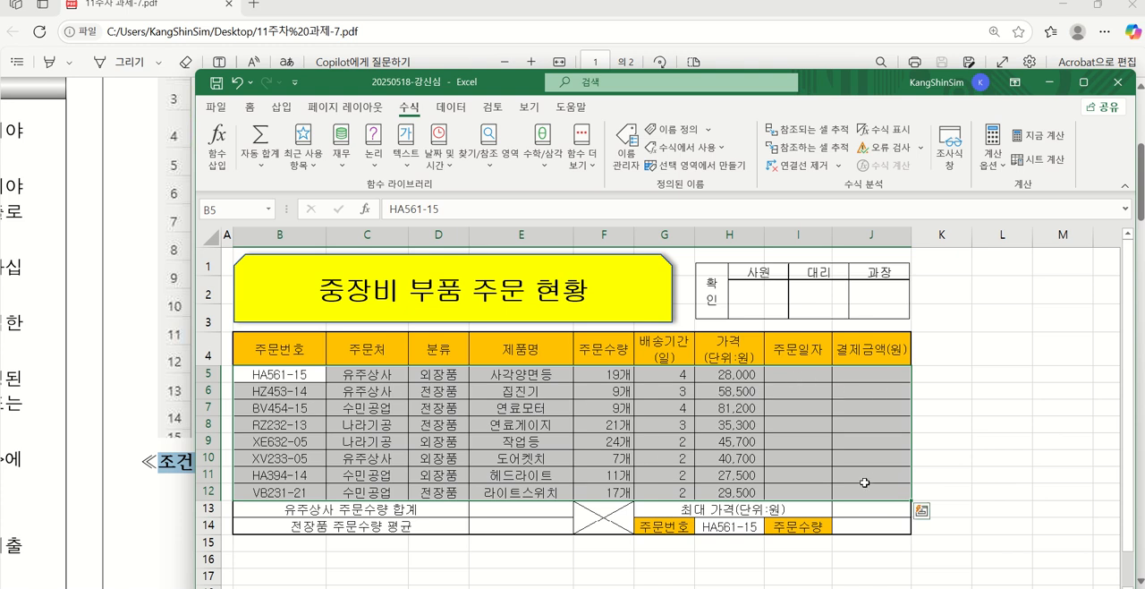
left_click(250, 109)
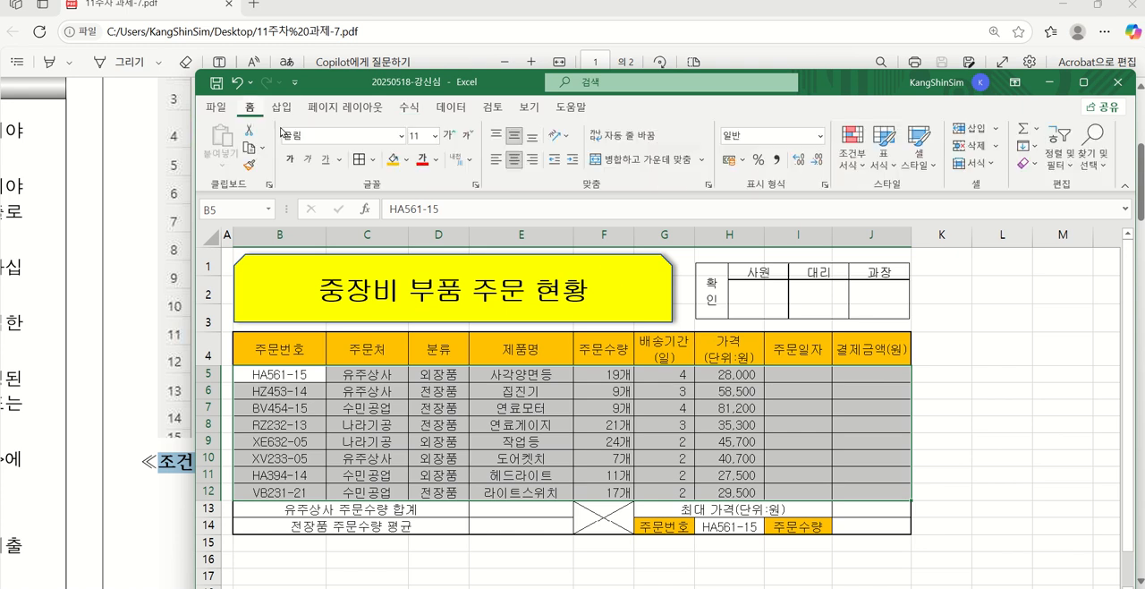
left_click(859, 160)
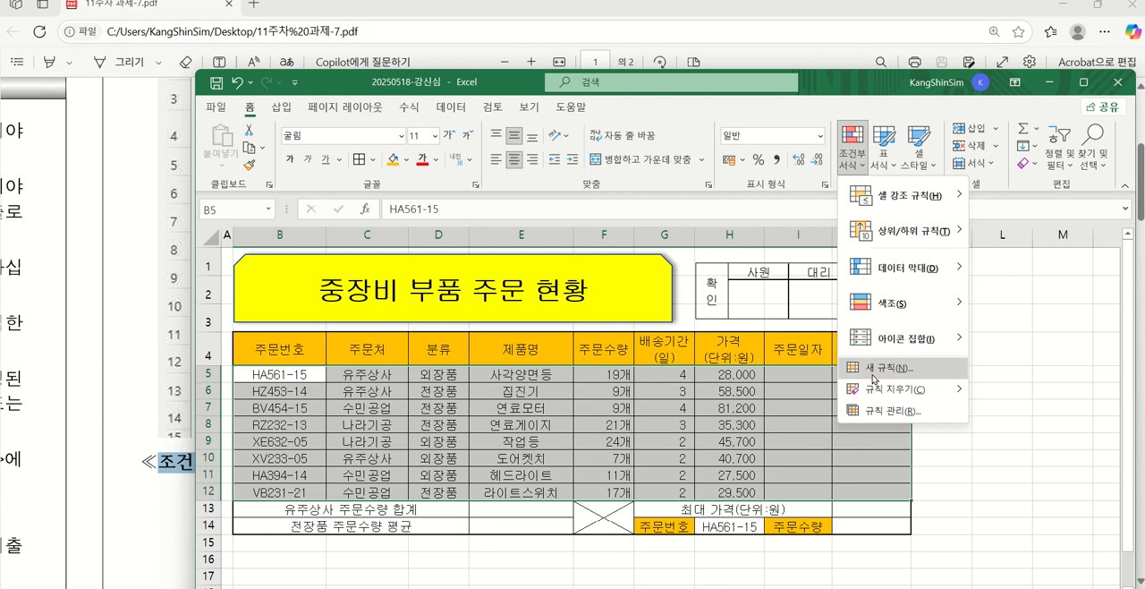
mouse_move(919, 271)
left_click(902, 370)
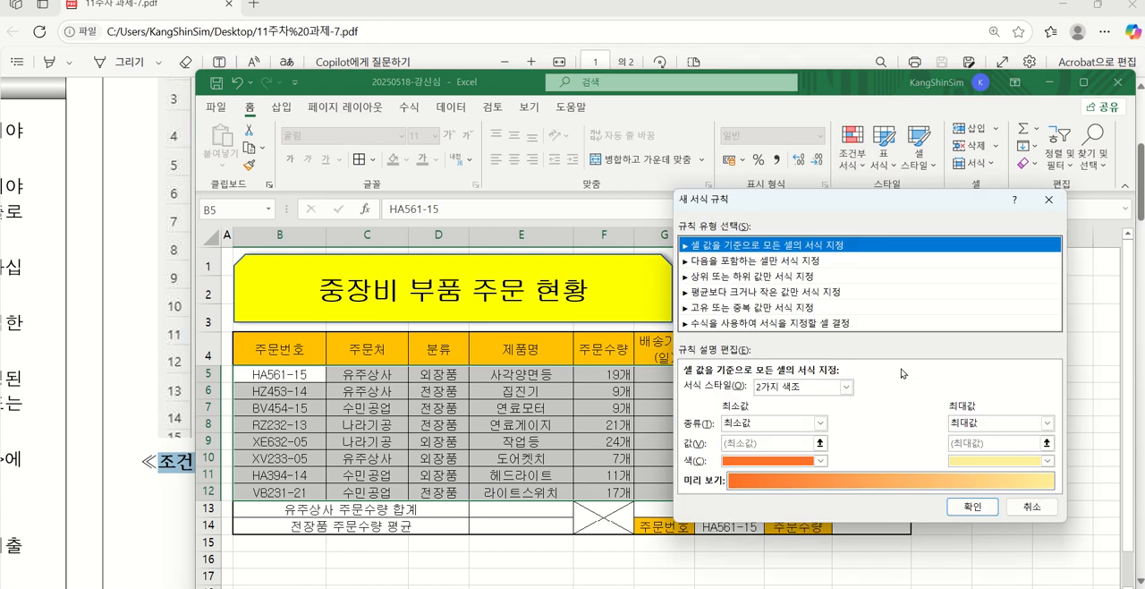
left_click(711, 324)
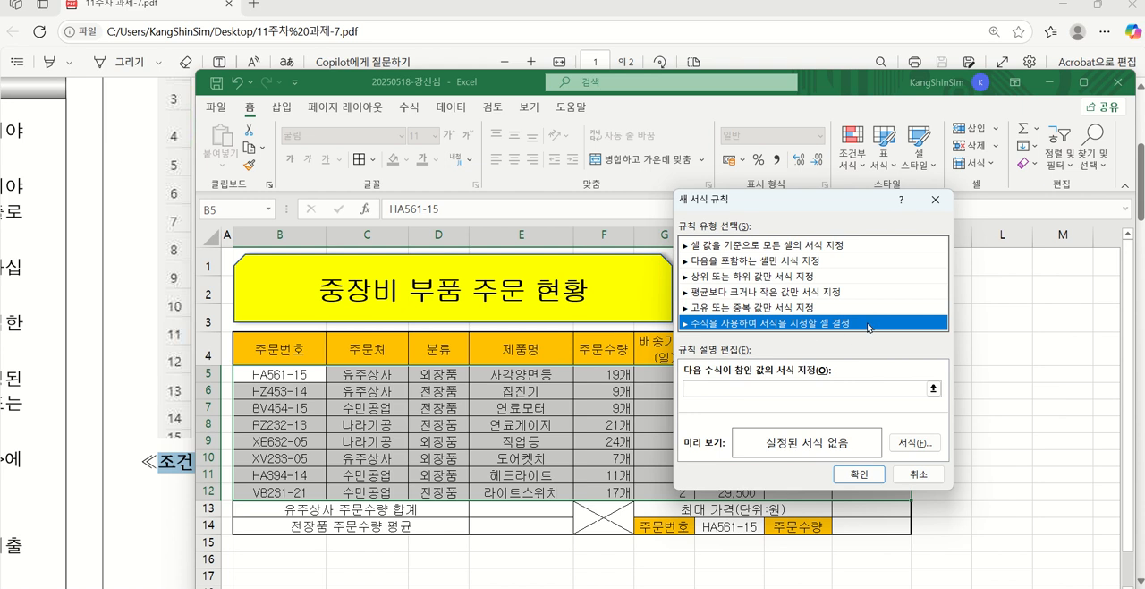
left_click(713, 390)
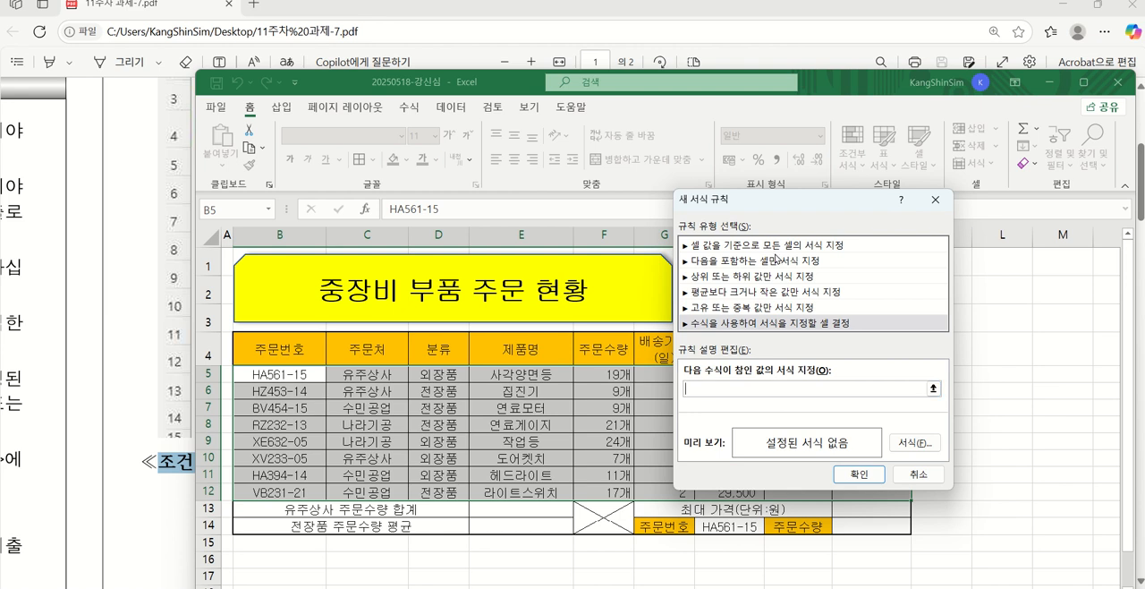
left_click_drag(783, 201, 885, 202)
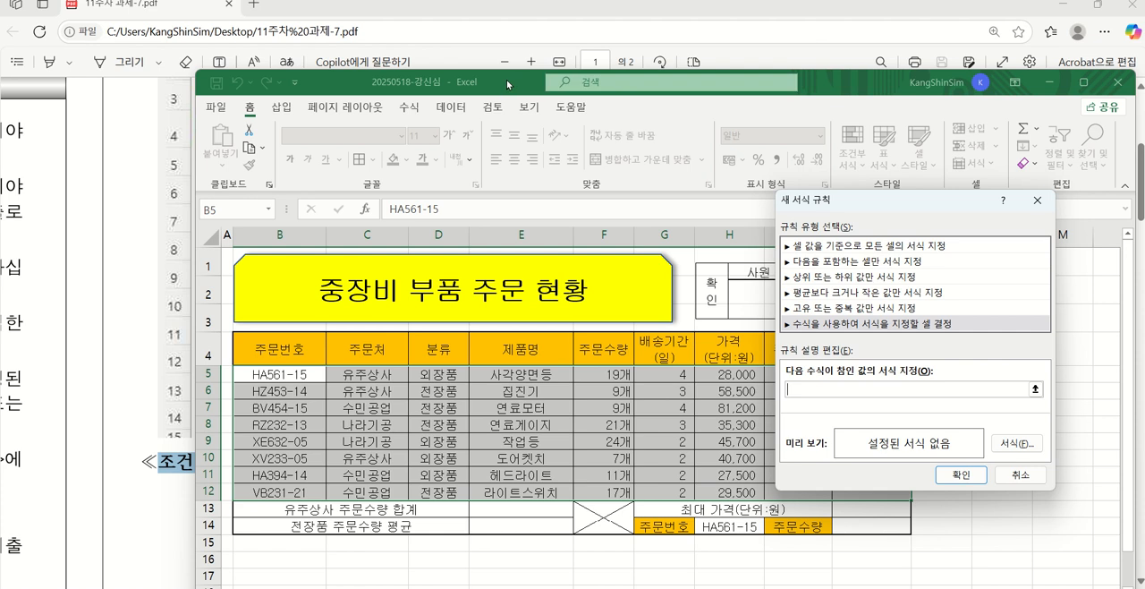
Check the PDF's conditional formatting task (7) for the order quantity condition and required font format, then return to the rule
left_click(148, 264)
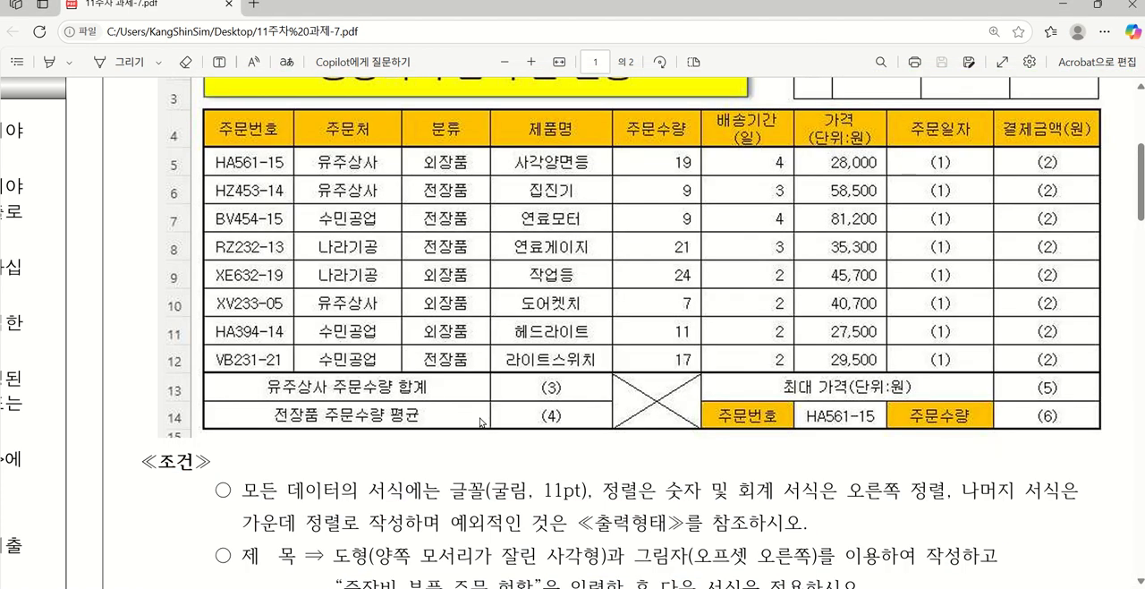
scroll(481, 422, "down", 8)
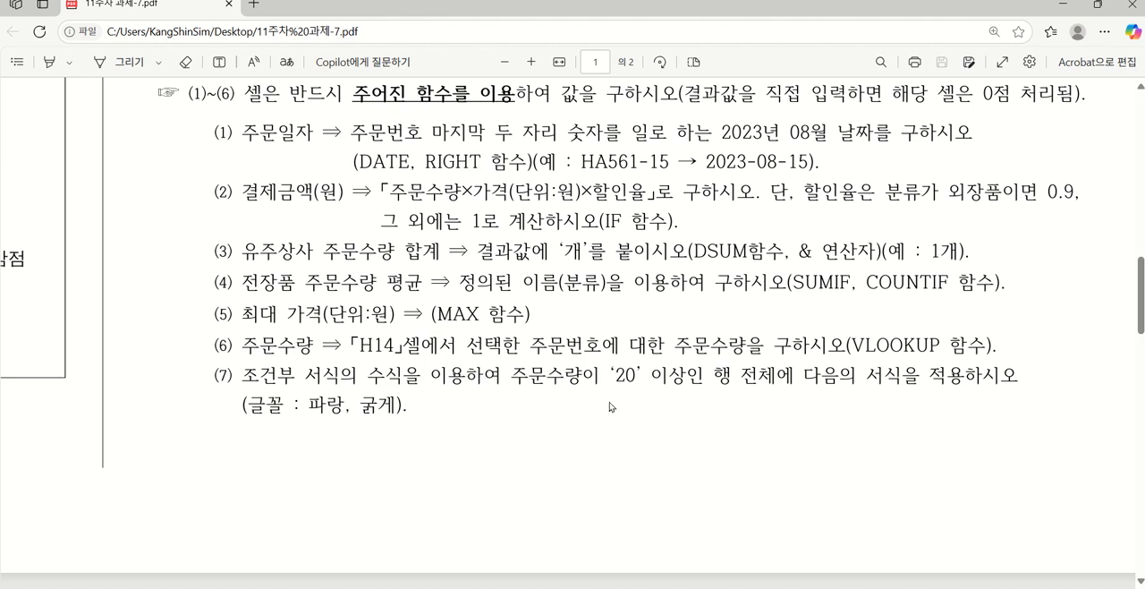
scroll(655, 386, "up", 1)
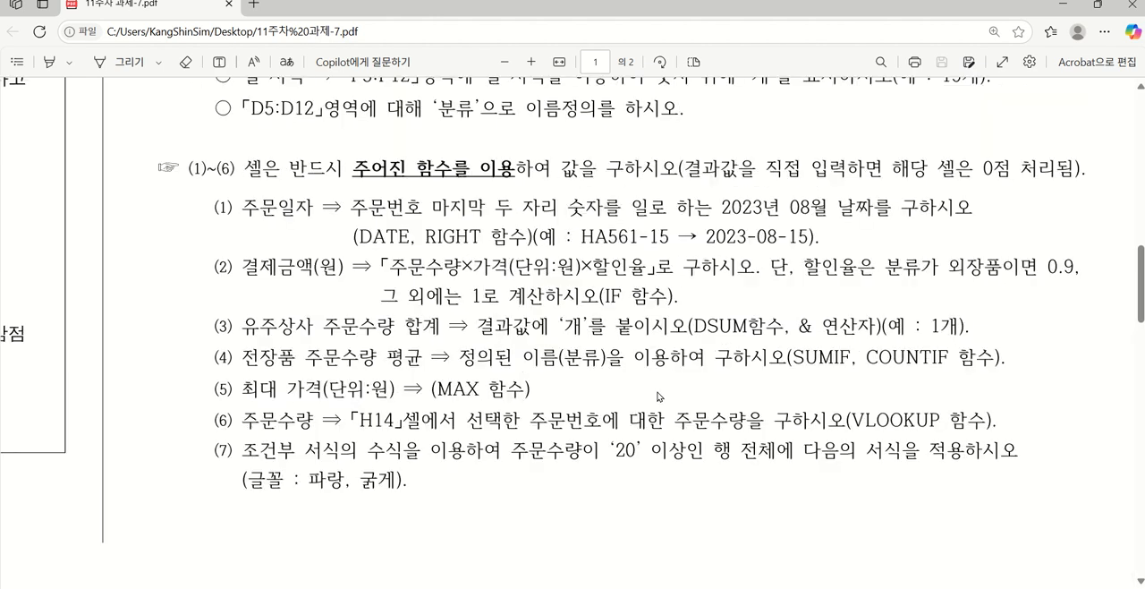
key("alt+Tab")
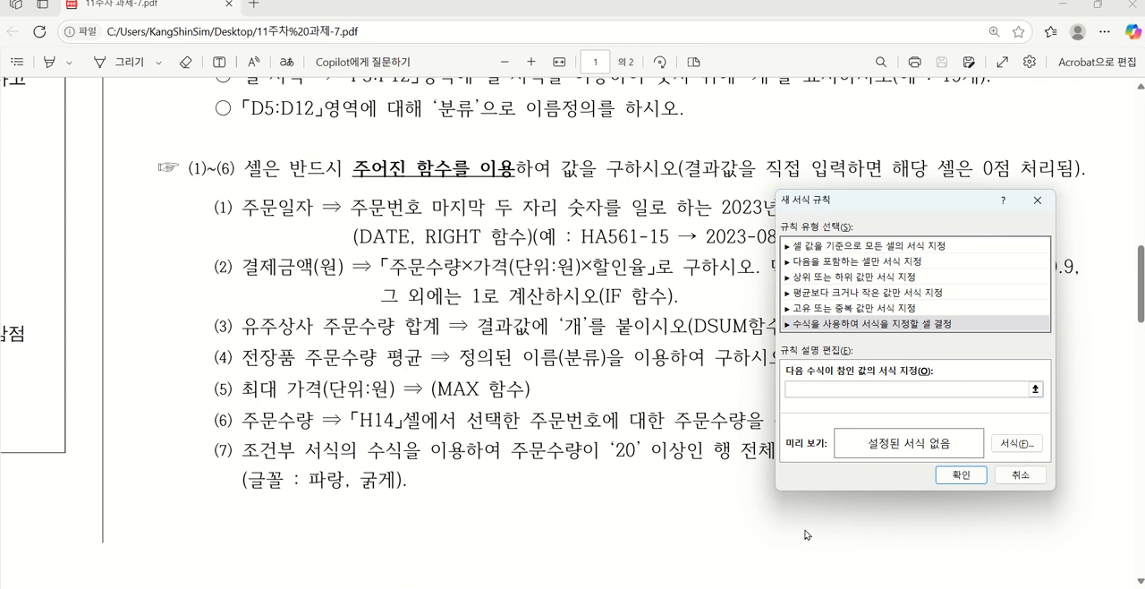
left_click(746, 487)
key("super")
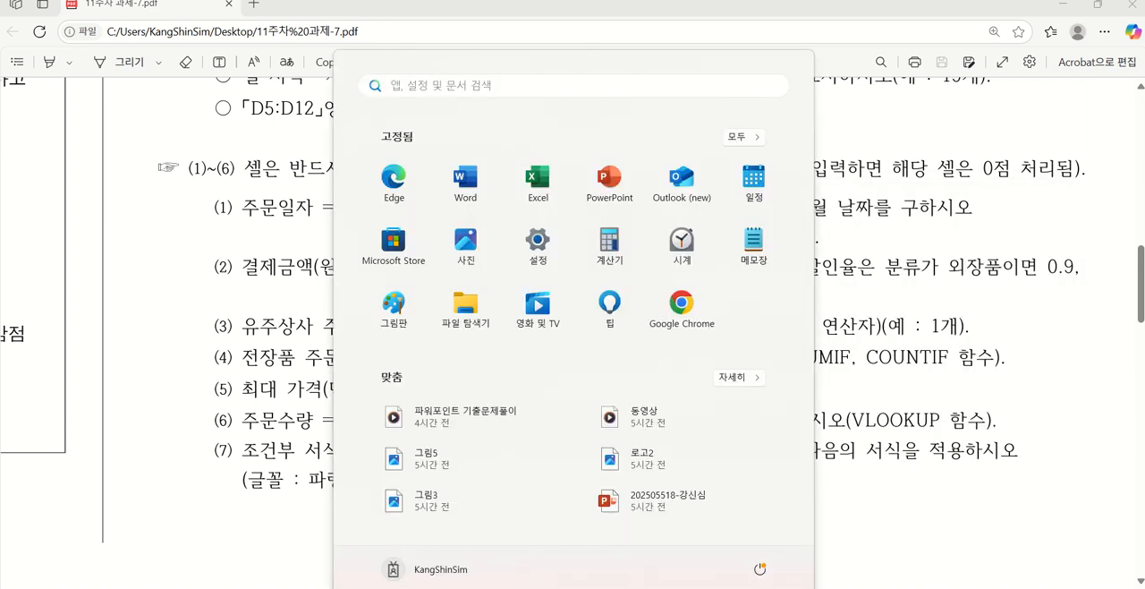
key("alt+Tab")
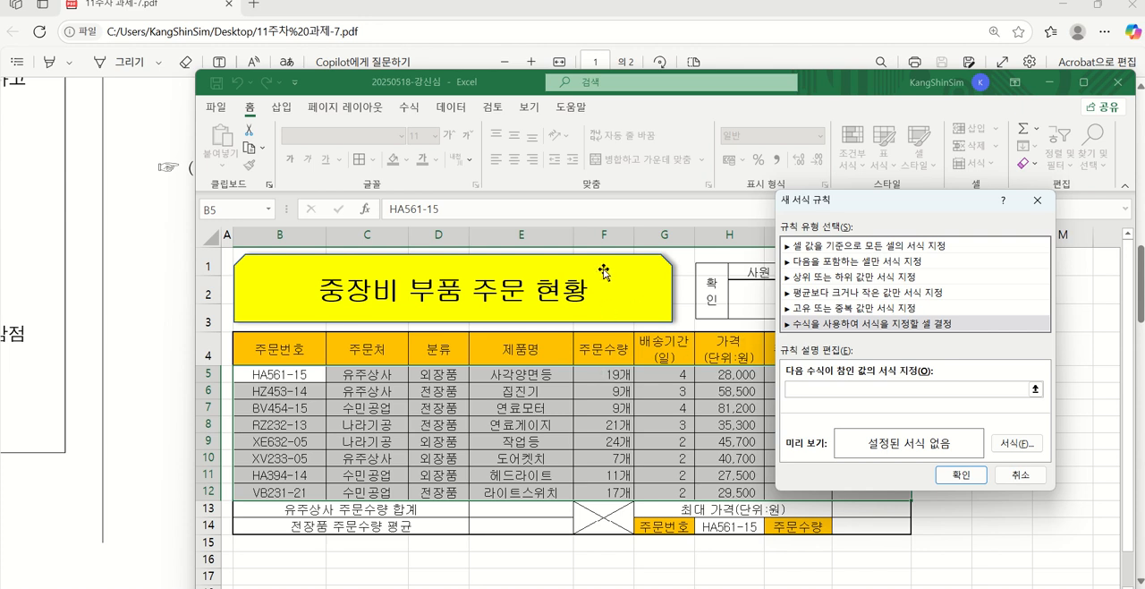
Enter =$F5>=20 as the rule's formula so that it tests the order quantity in each row
left_click(596, 370)
key("F4")
key("F4")
key("F4")
key("F4")
key("F4")
Set the rule's font to bold (굵게) with the standard blue colour and apply the rule to B5:J12
left_click(1029, 445)
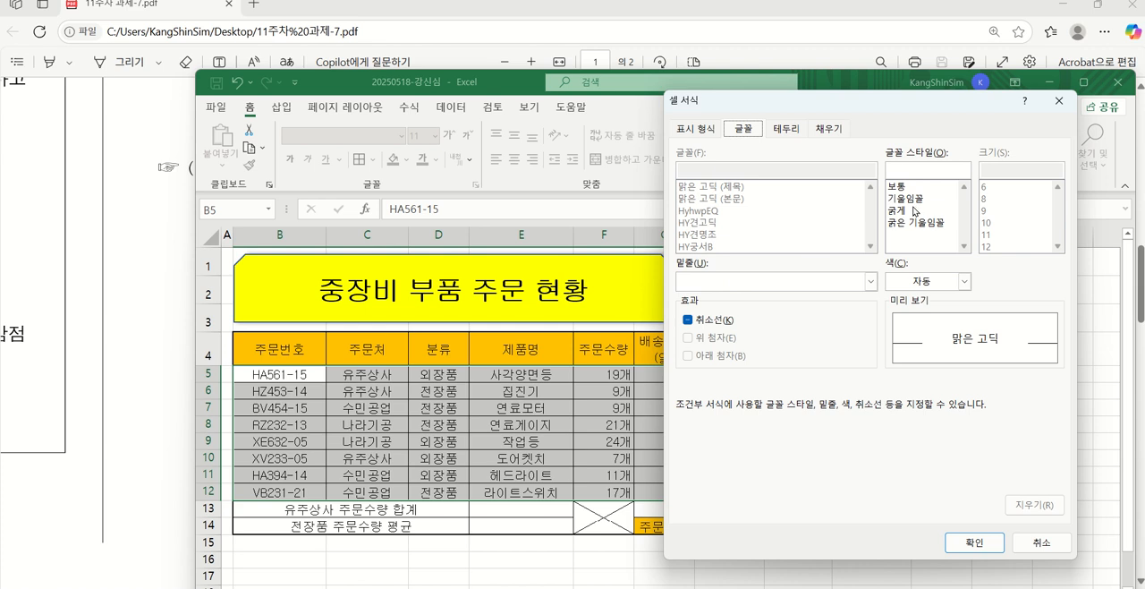
left_click(915, 211)
left_click(932, 282)
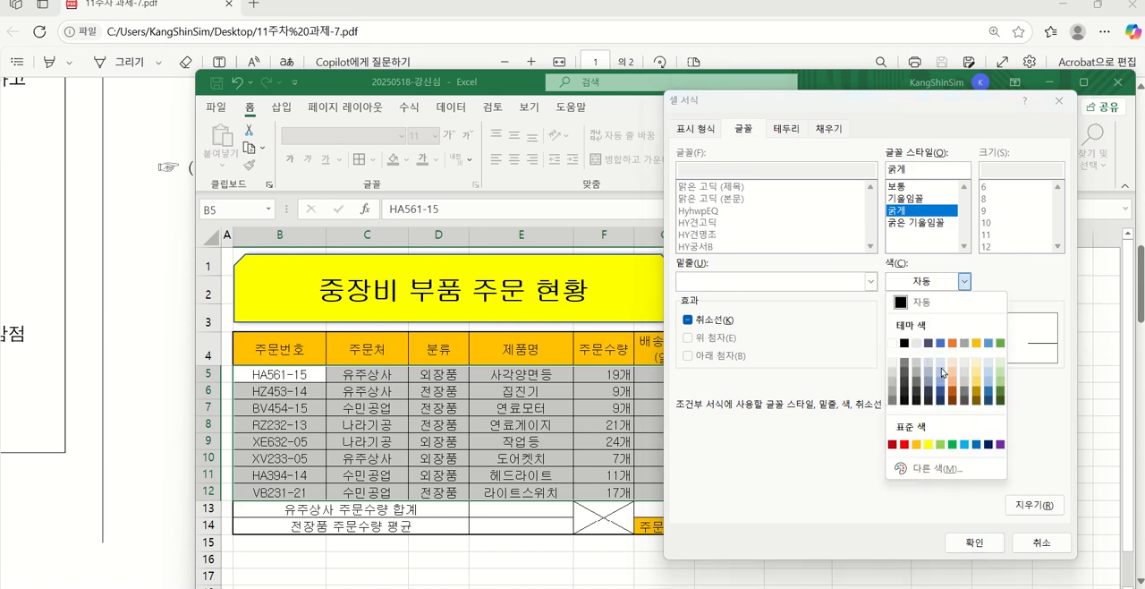
left_click(976, 445)
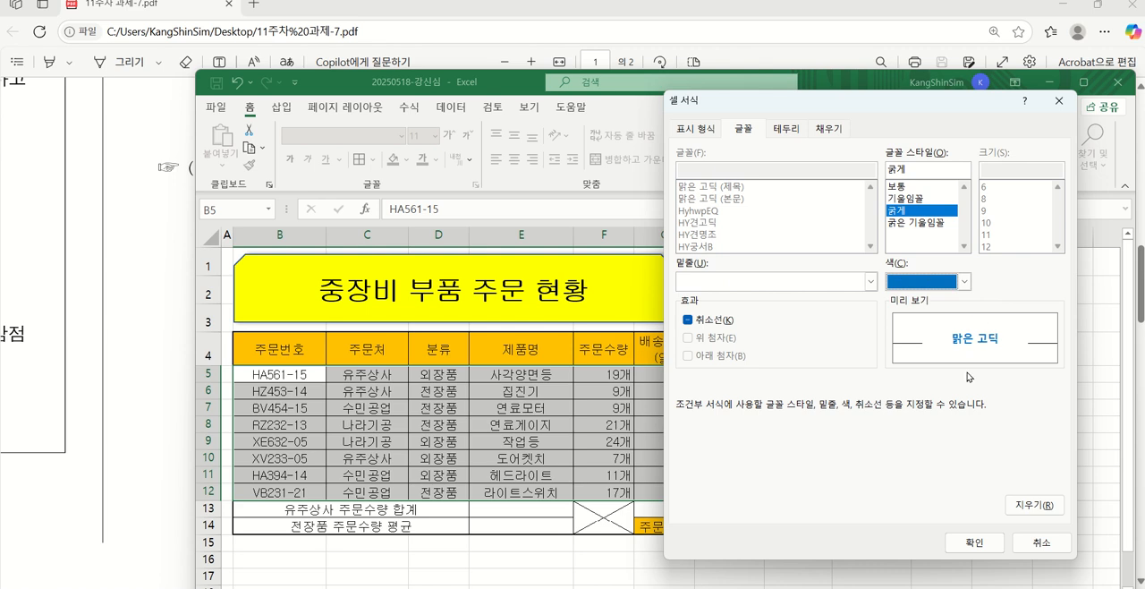
left_click(975, 535)
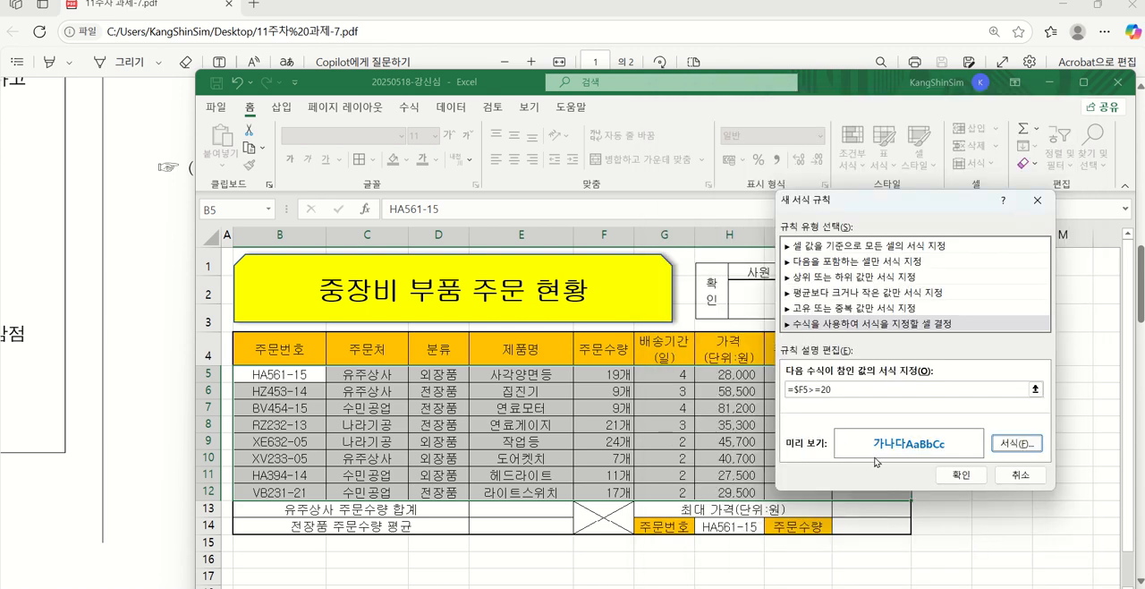
left_click(961, 474)
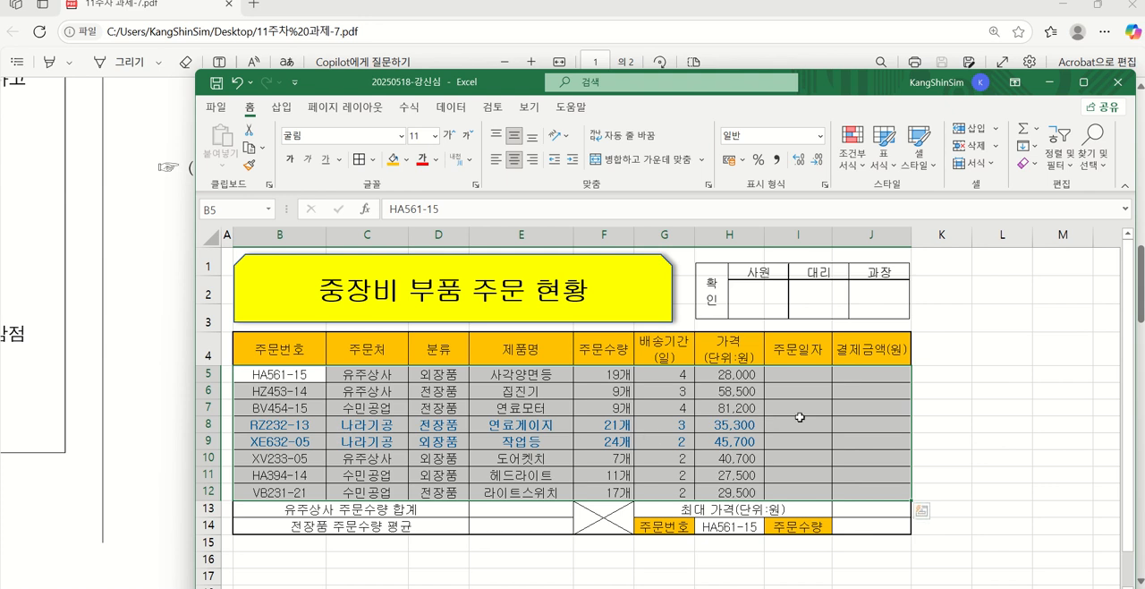
left_click(845, 417)
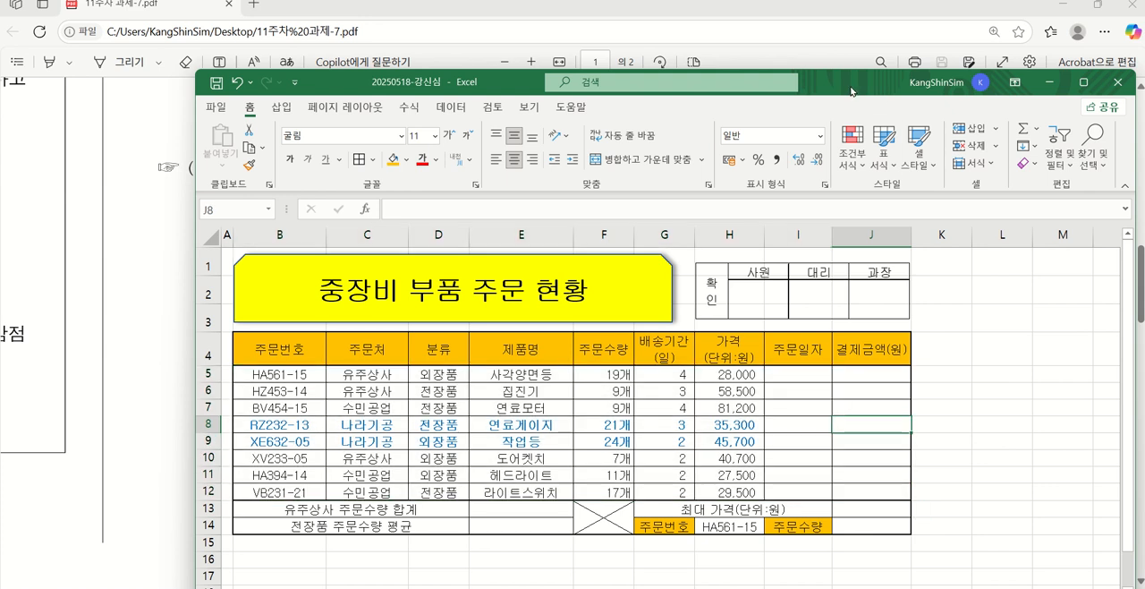
Review the PDF's 제1작업 output table and function tasks against the workbook's table
left_click_drag(848, 88, 757, 536)
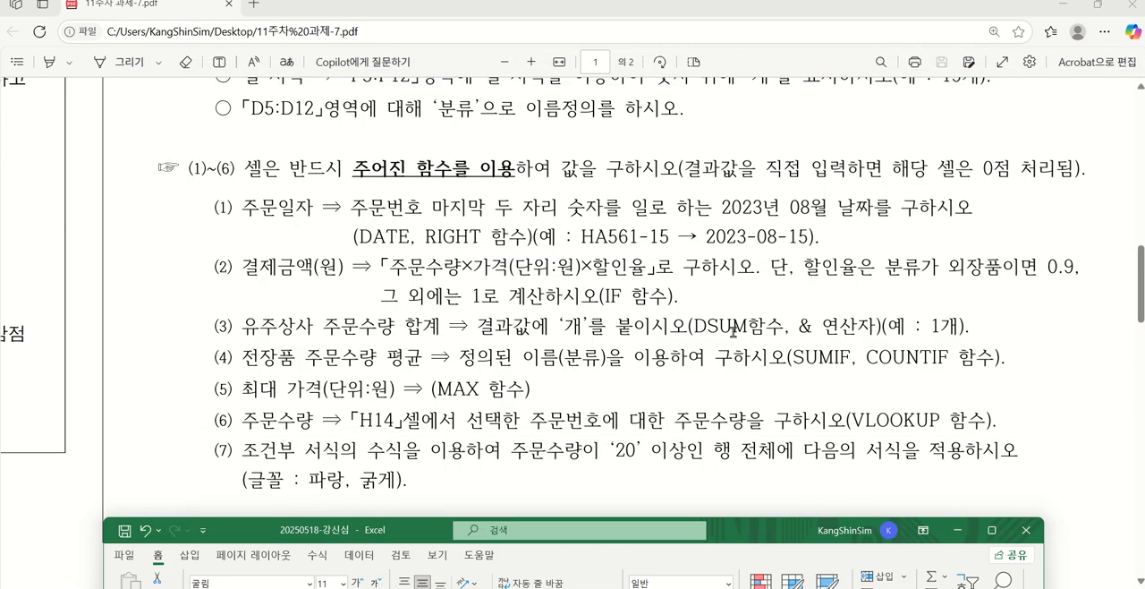
scroll(734, 332, "up", 5)
scroll(721, 342, "up", 3)
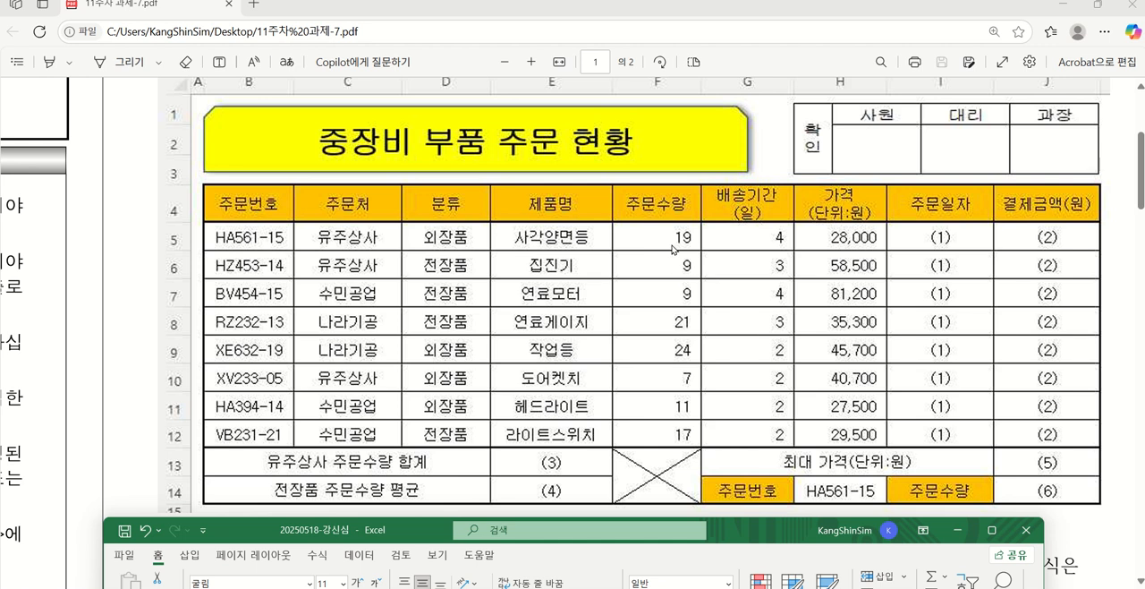
scroll(673, 389, "down", 10)
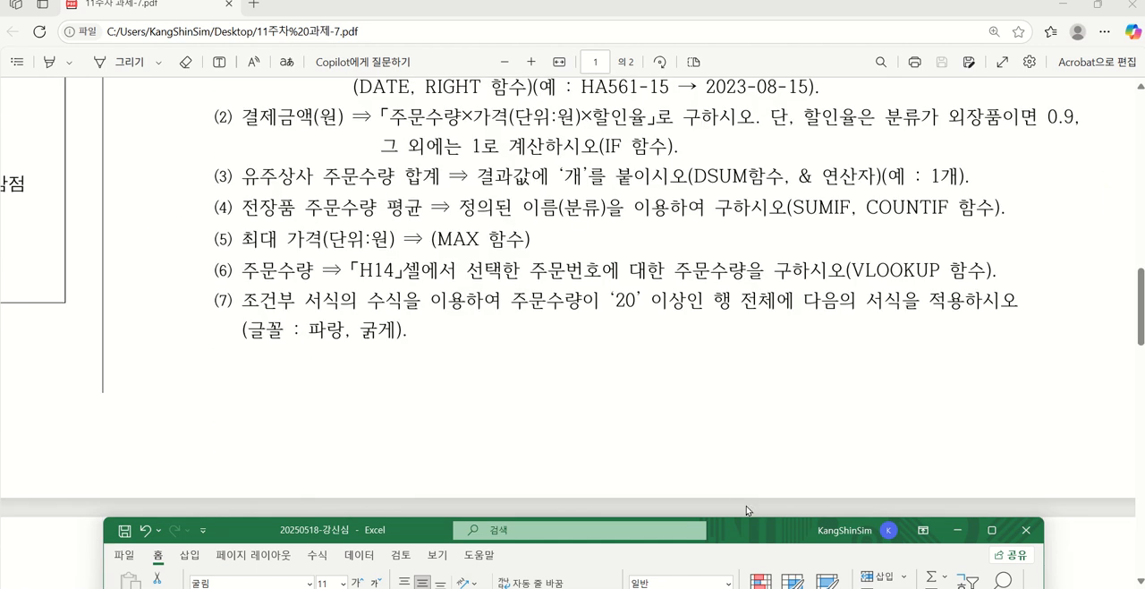
left_click_drag(751, 526, 788, 61)
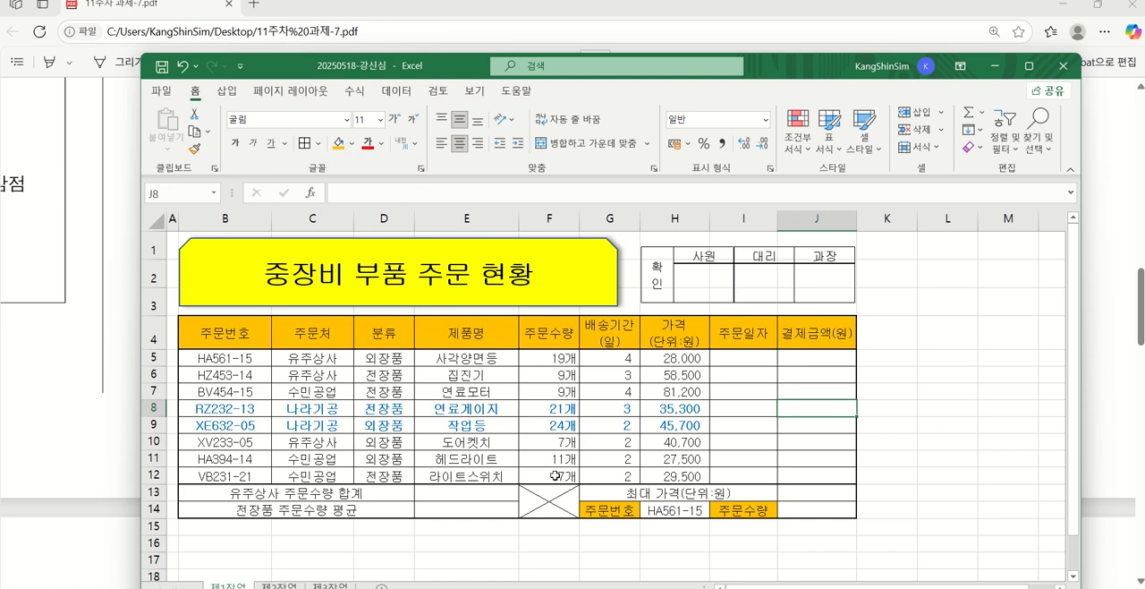
left_click_drag(781, 63, 772, 28)
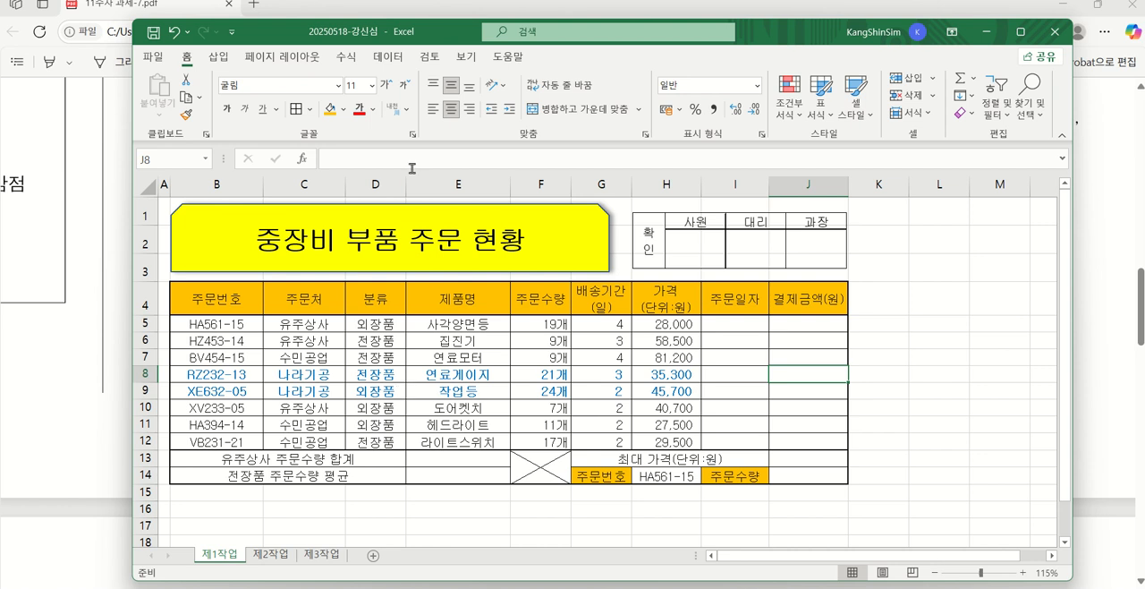
Examine the PDF's 제4작업 graph conditions, its ≪출력형태≫ chart and the note on sheet order
left_click_drag(430, 38, 537, 335)
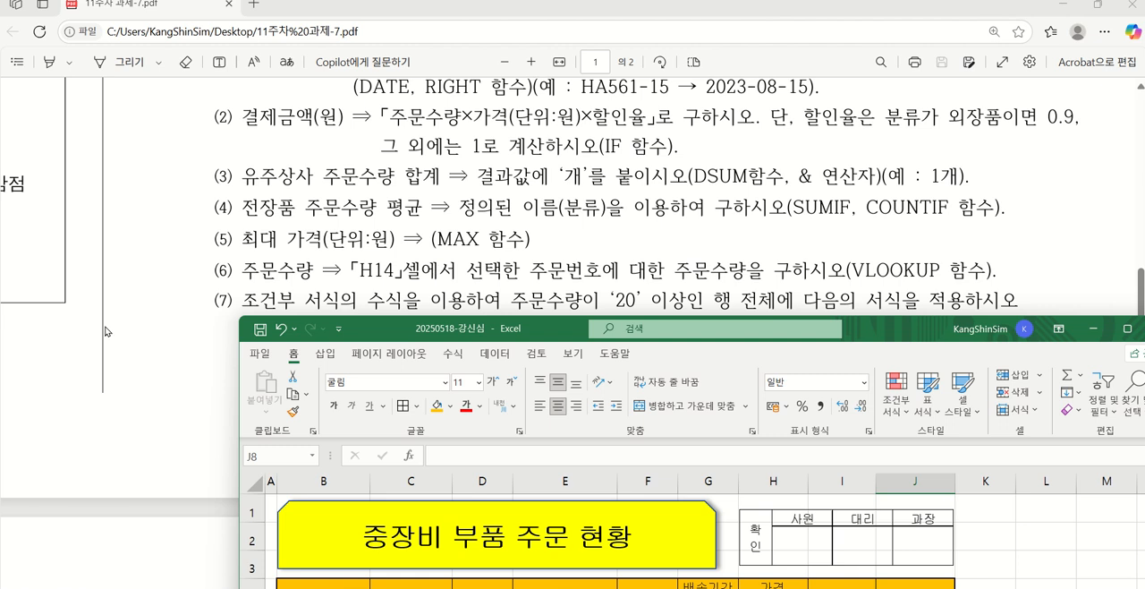
scroll(125, 327, "down", 10)
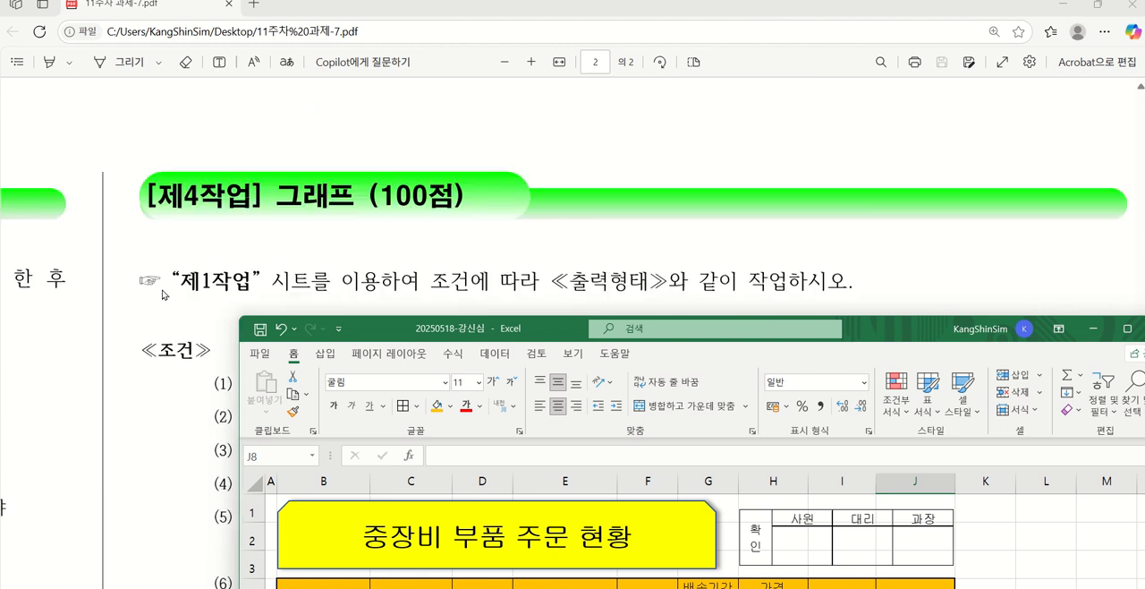
scroll(370, 259, "down", 1)
scroll(369, 239, "down", 1)
scroll(292, 203, "down", 12)
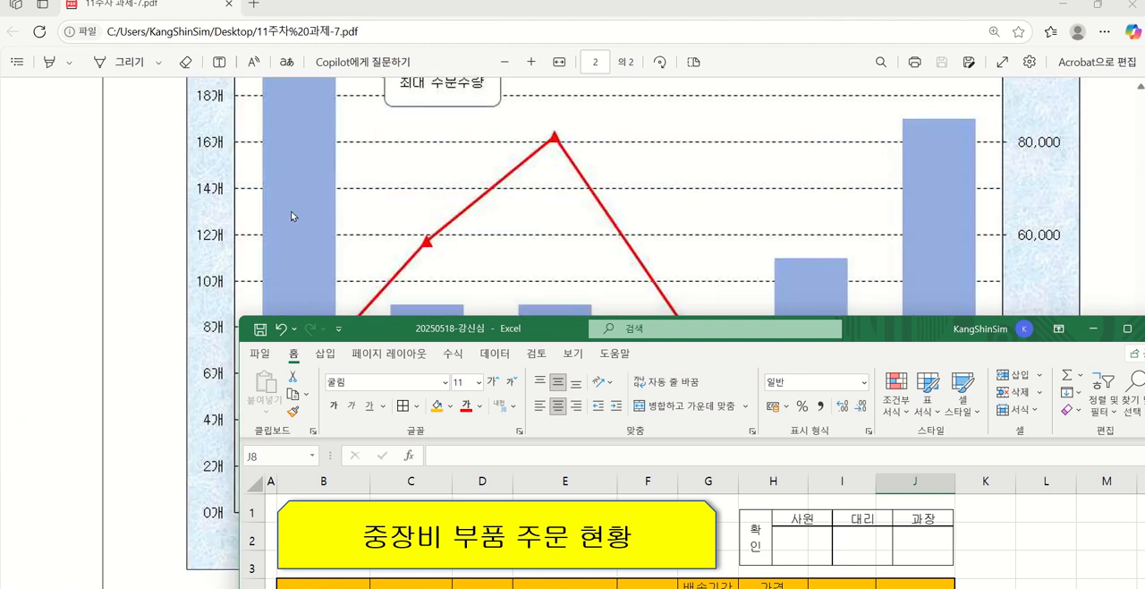
scroll(291, 216, "down", 2)
scroll(290, 215, "up", 5)
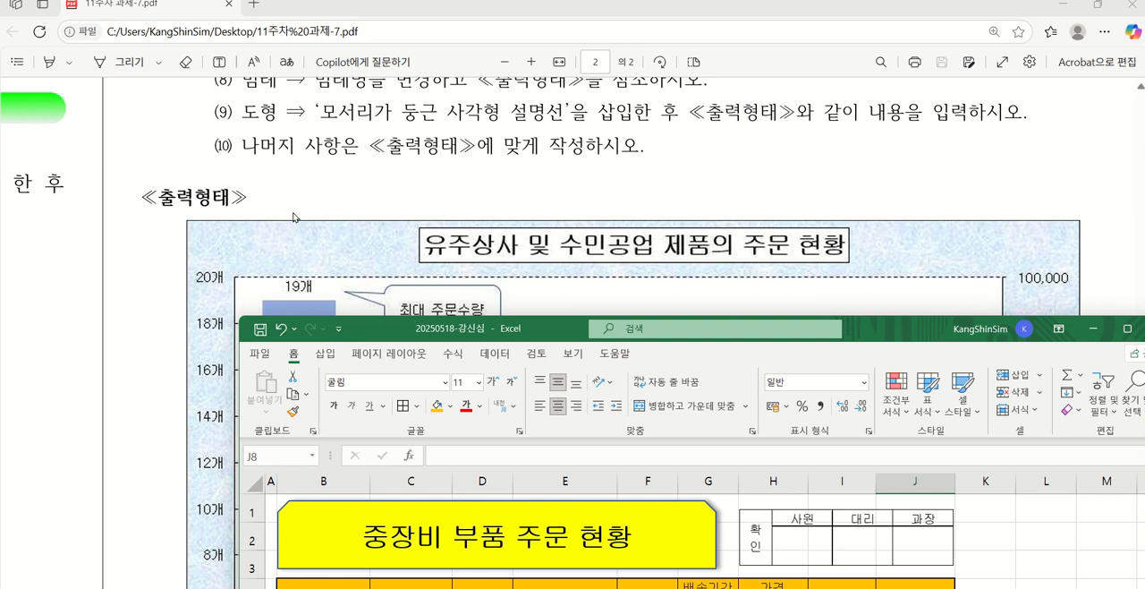
scroll(293, 217, "down", 4)
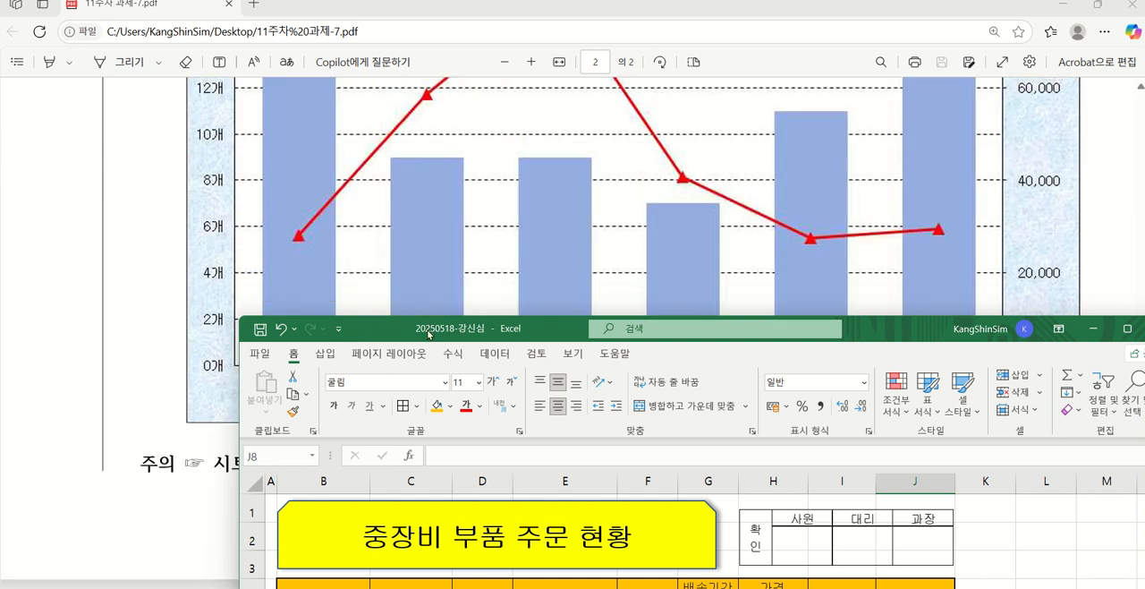
left_click_drag(429, 333, 293, 544)
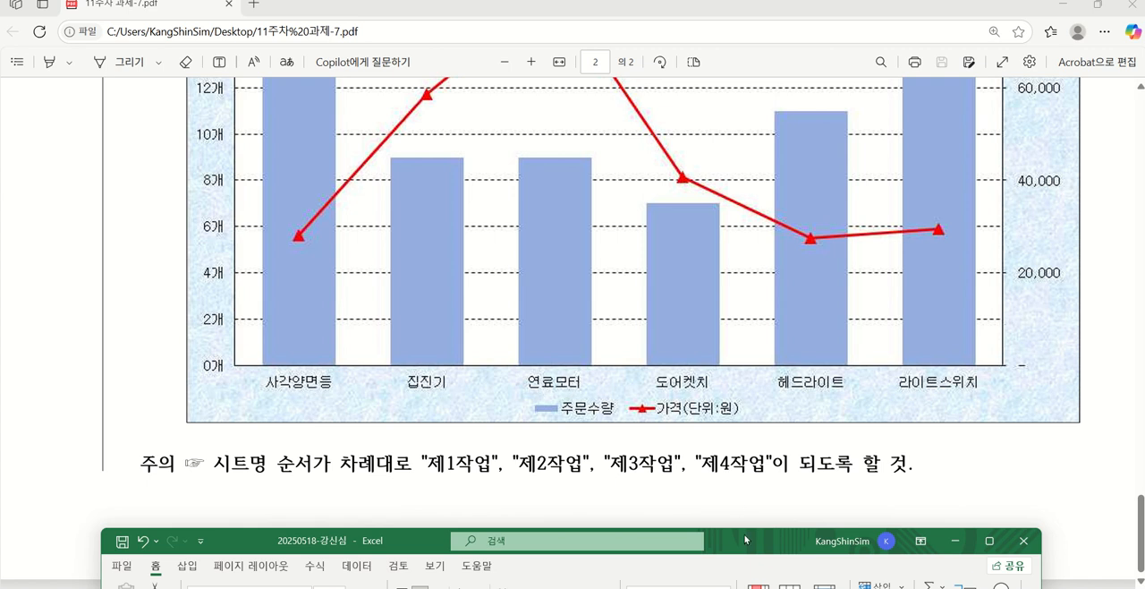
In the Excel workbook, insert a clustered column chart (묶은 세로 막대형) from the 제1작업 ranges E4:F12 and H4:H12
left_click_drag(745, 540, 741, 109)
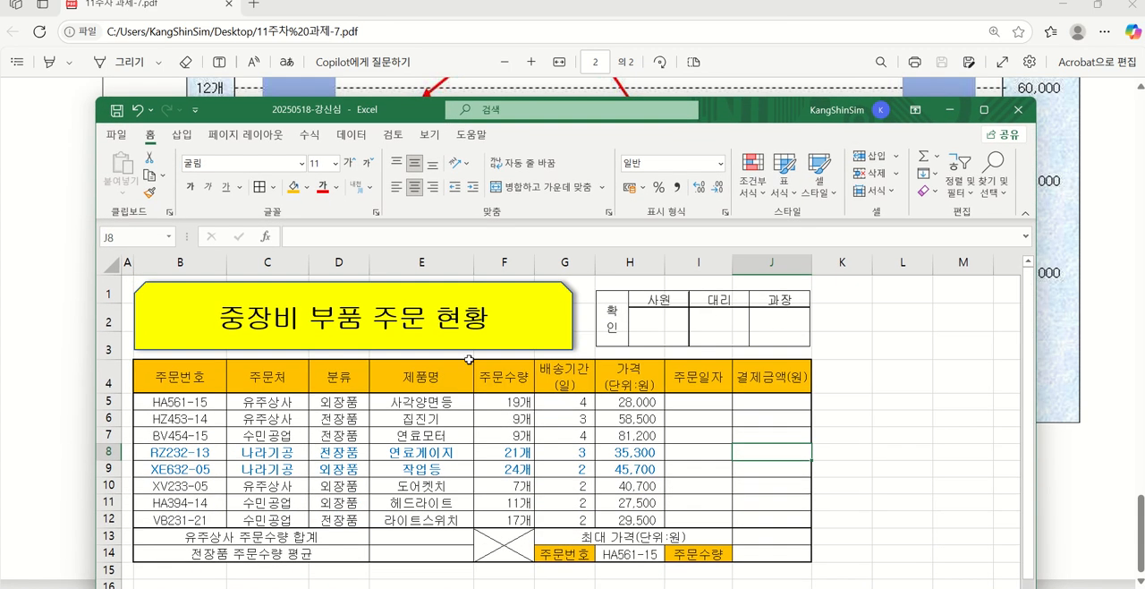
left_click_drag(424, 374, 433, 519)
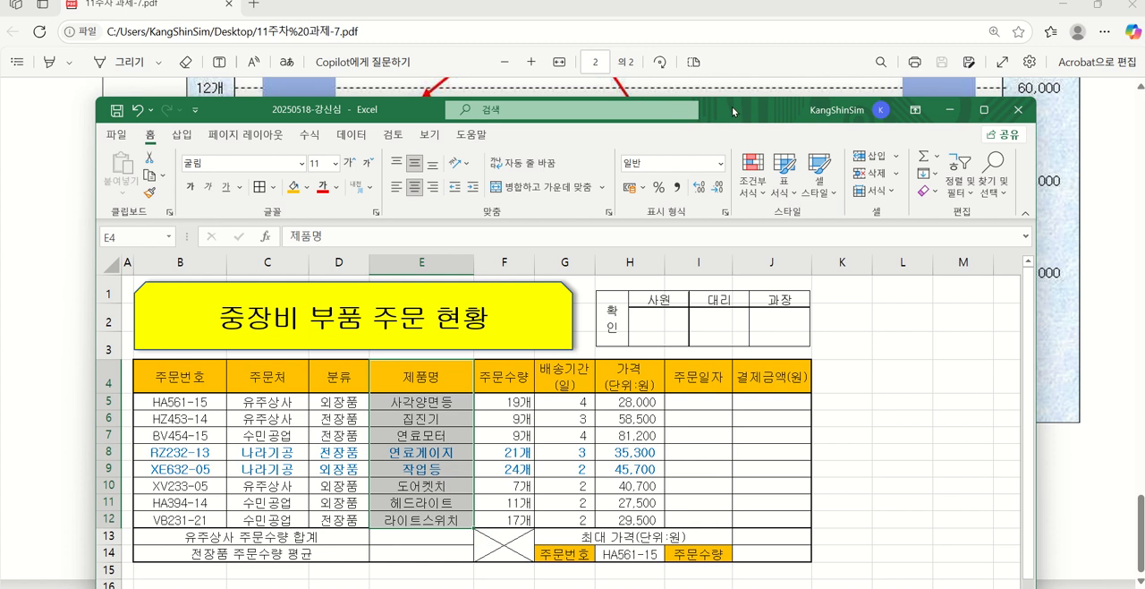
left_click_drag(732, 107, 678, 95)
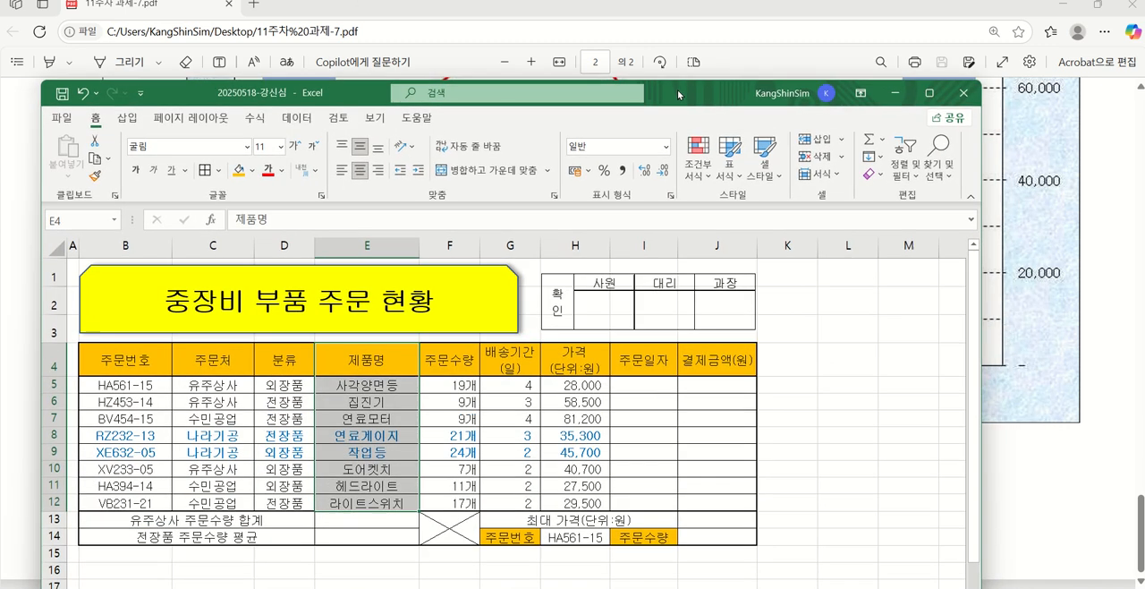
left_click(429, 521)
left_click(378, 355)
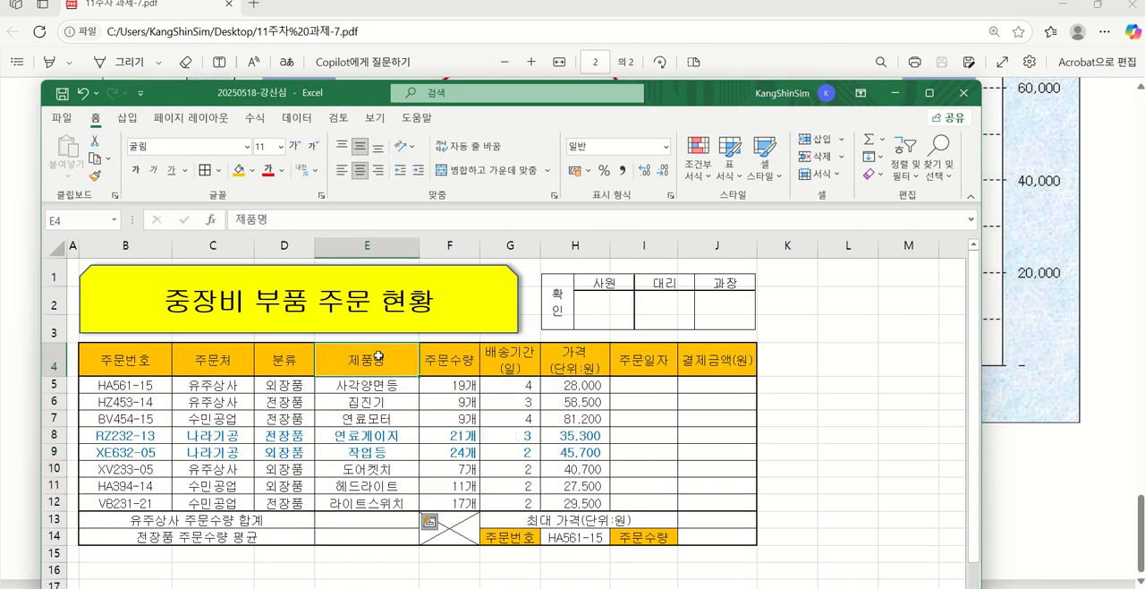
left_click_drag(378, 355, 452, 503)
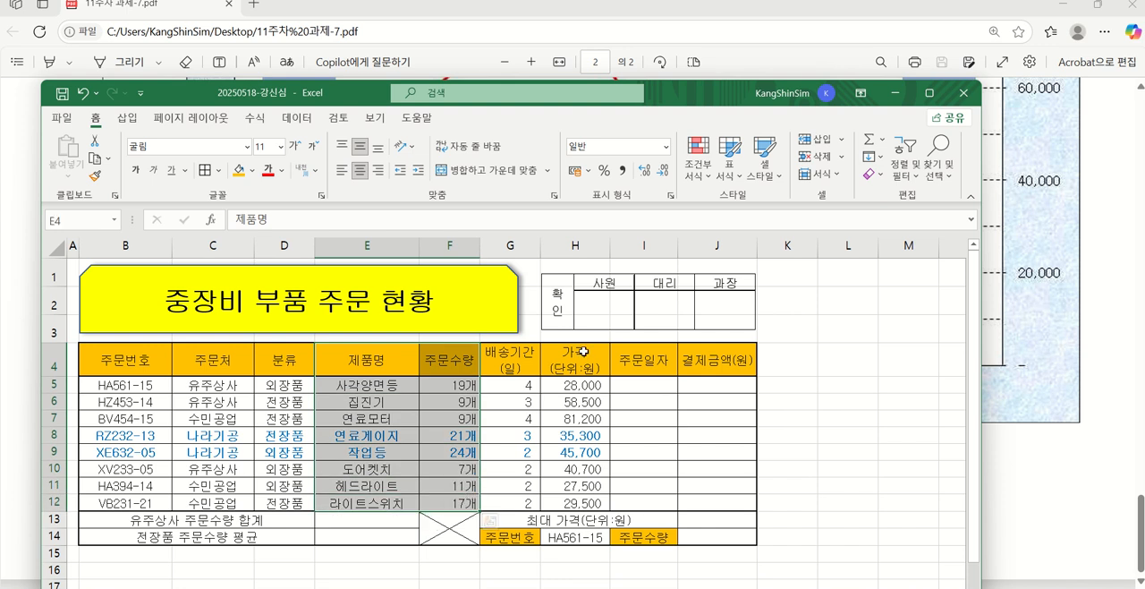
left_click_drag(582, 351, 583, 503)
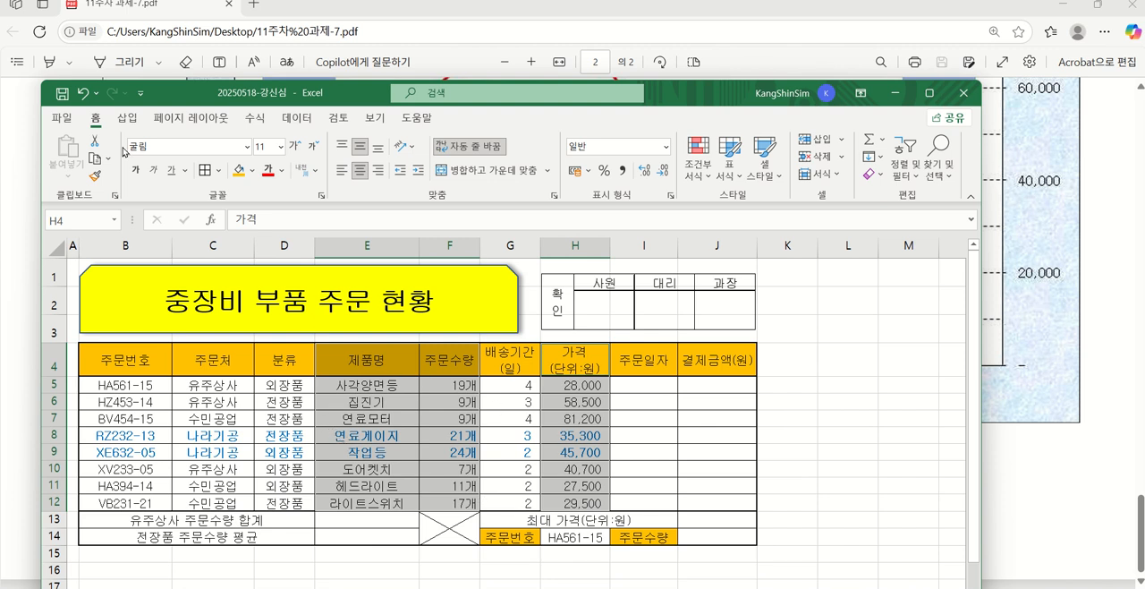
left_click(126, 118)
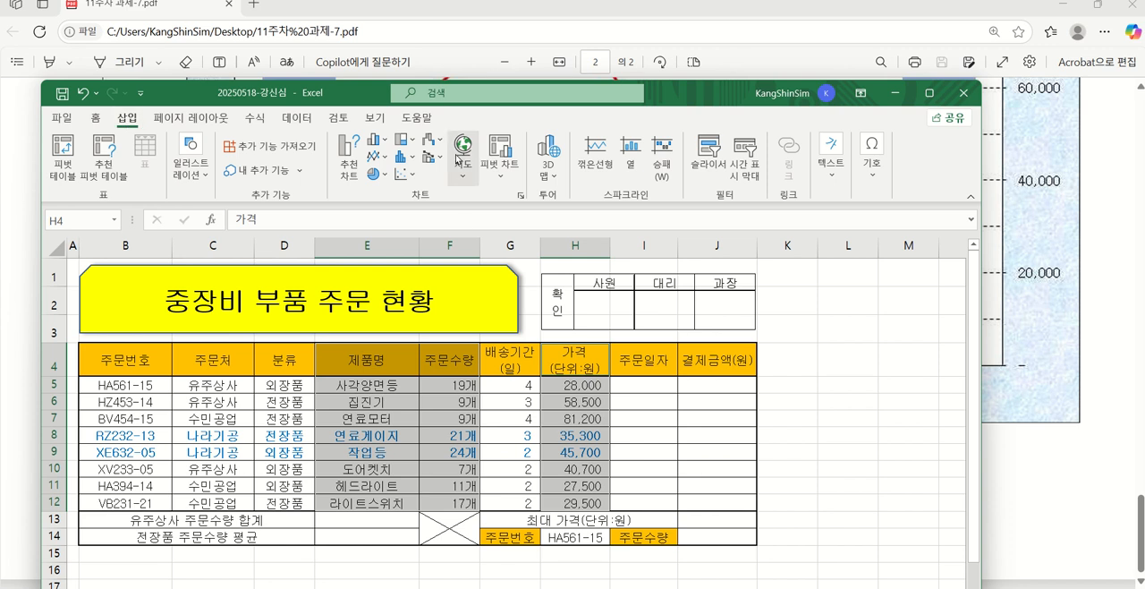
left_click(380, 142)
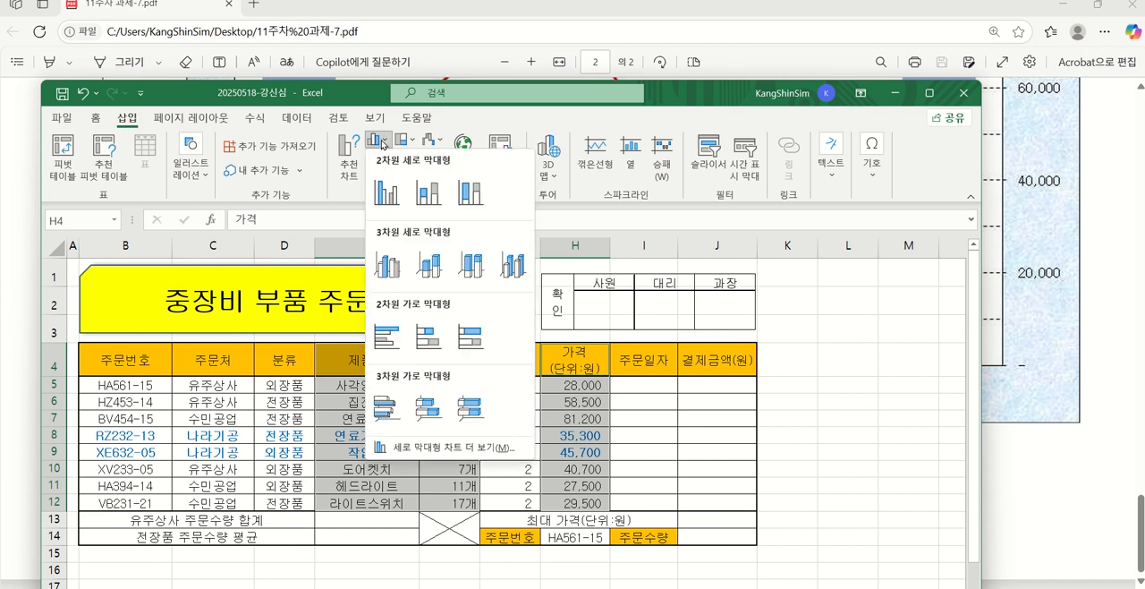
left_click(388, 193)
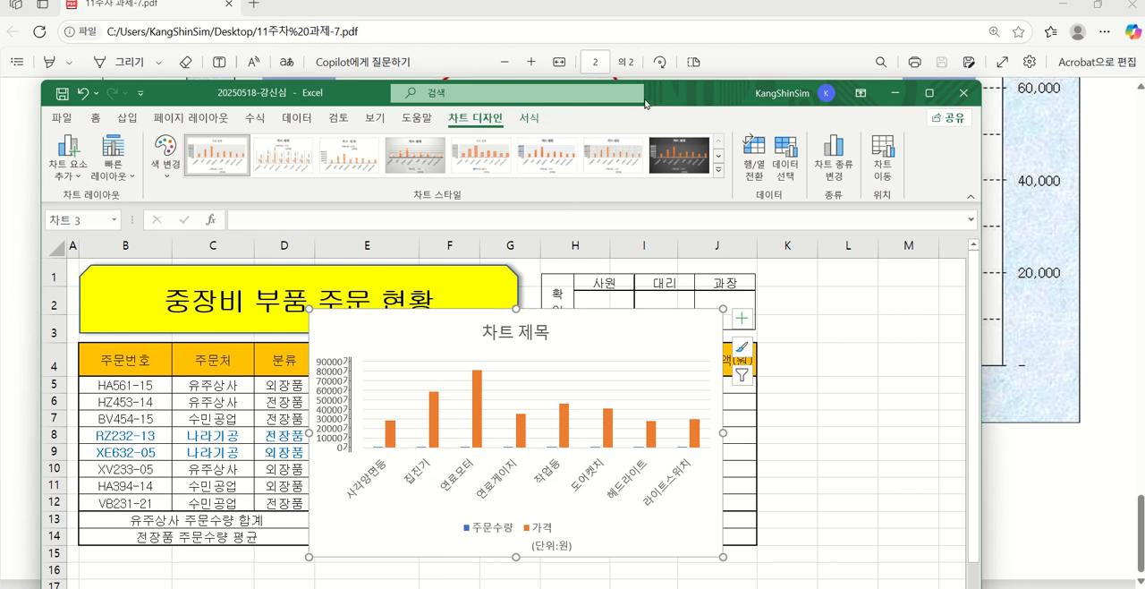
Review the PDF's 제4작업 chart conditions and the ≪출력형태≫ chart to compare its categories with the inserted chart
left_click_drag(665, 94, 684, 543)
left_click_drag(685, 543, 721, 341)
scroll(715, 212, "up", 6)
scroll(715, 212, "up", 5)
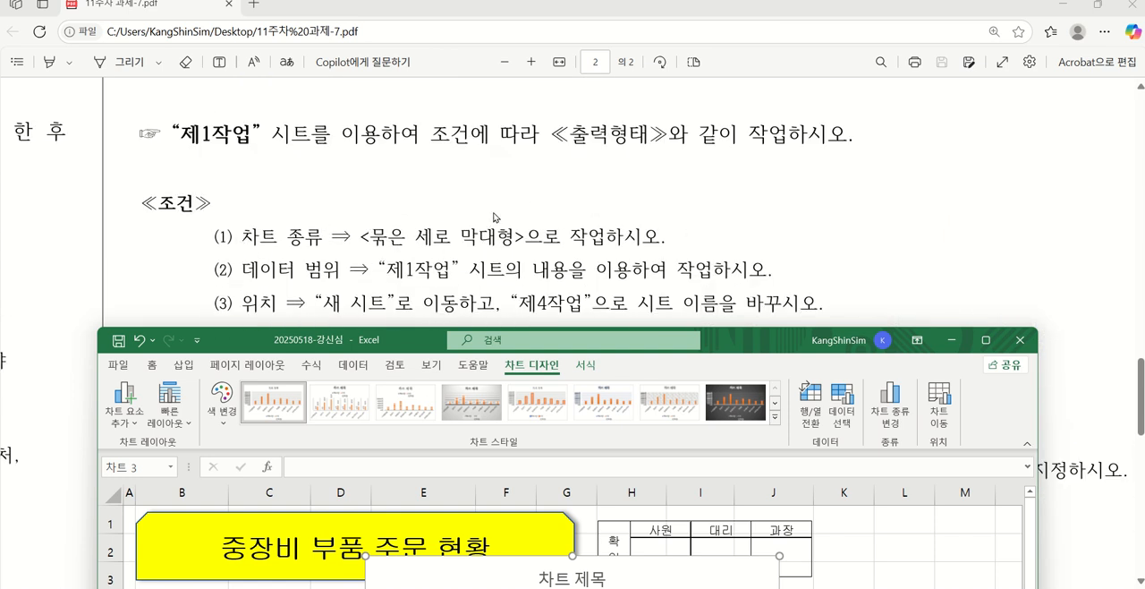
scroll(507, 242, "down", 2)
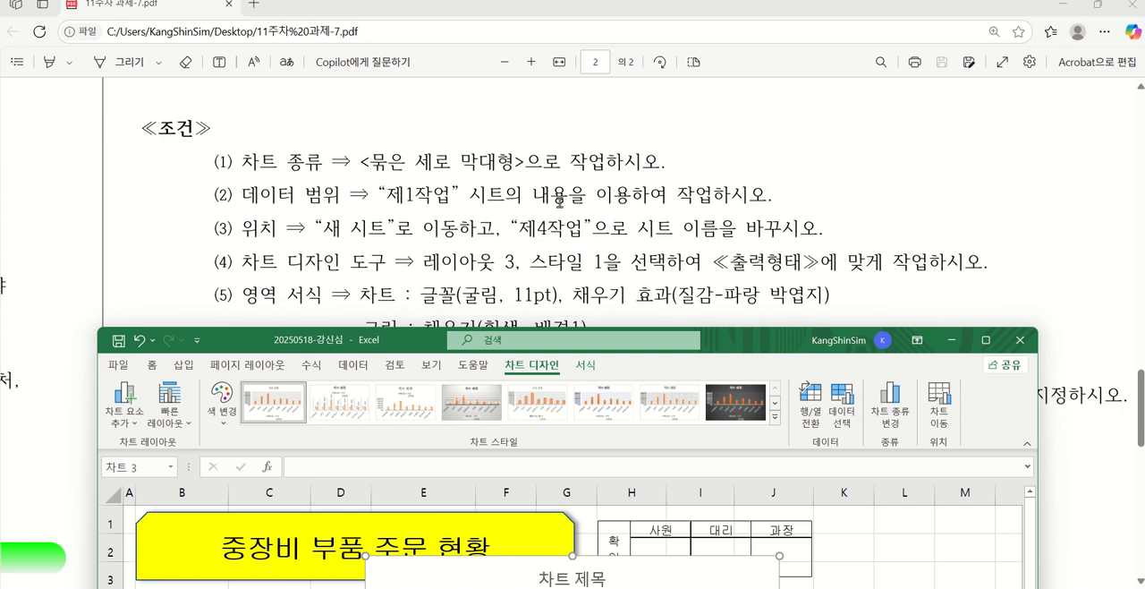
scroll(803, 209, "down", 5)
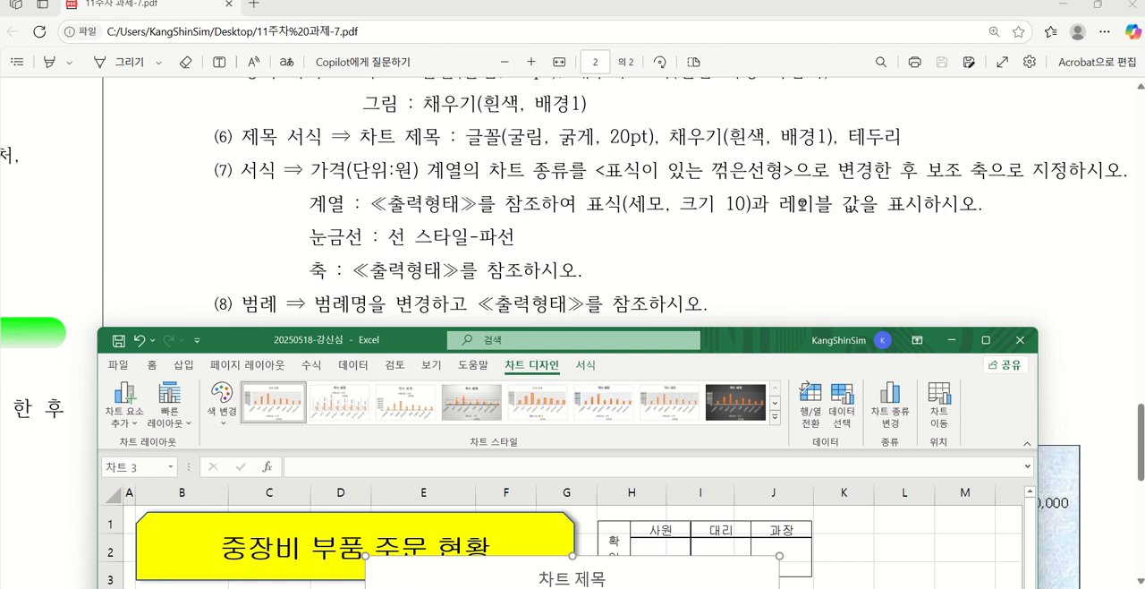
scroll(799, 199, "down", 4)
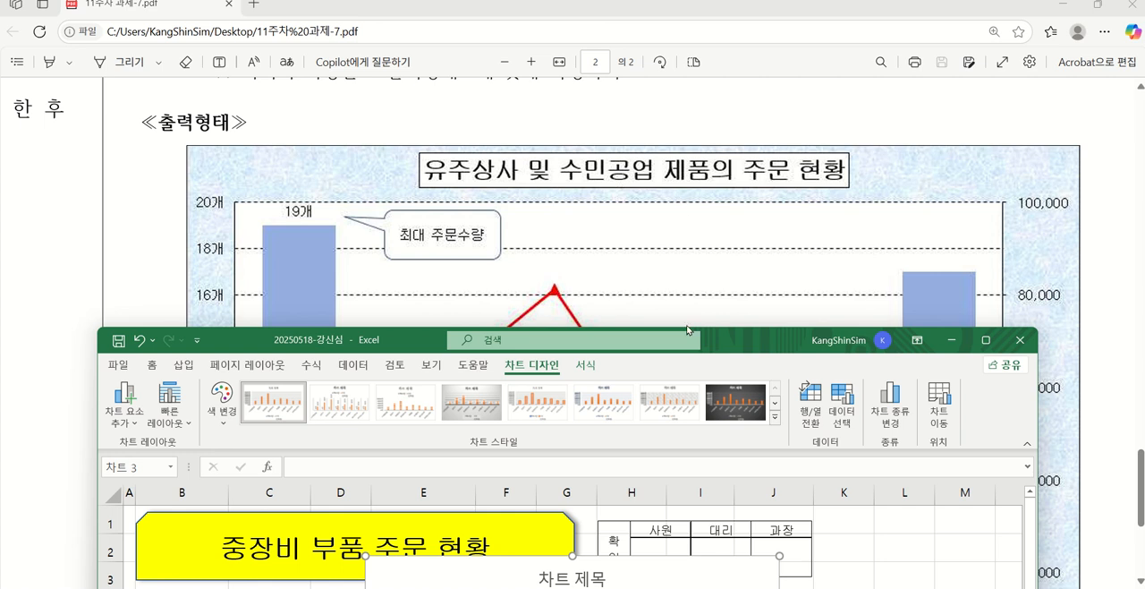
Open the data source selection (데이터 원본 선택) for the new chart in the Excel workbook
left_click_drag(747, 339, 762, 118)
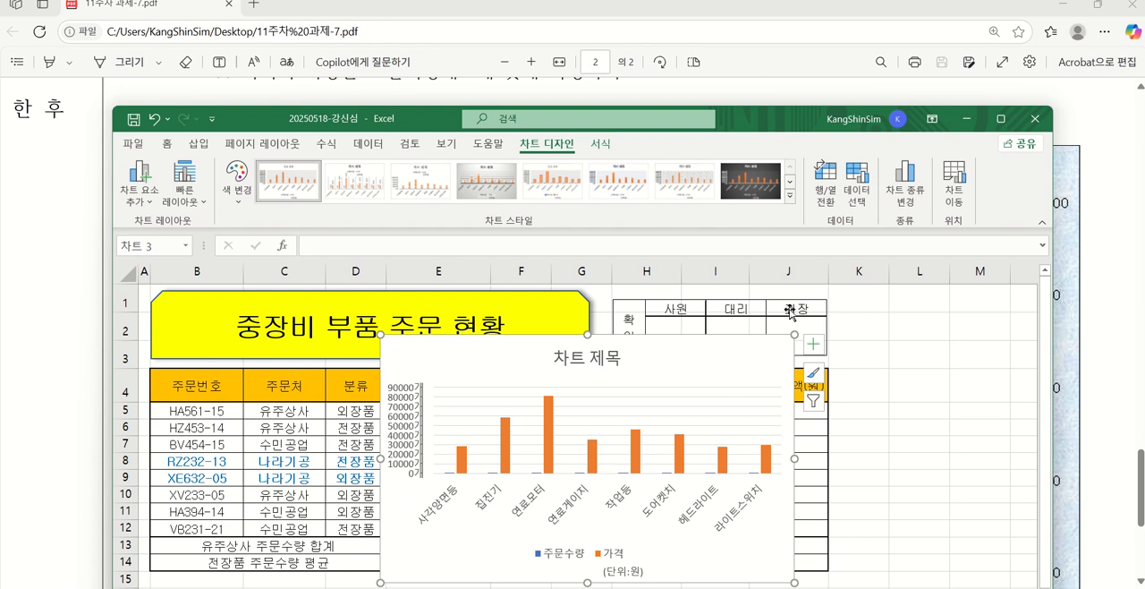
left_click(856, 189)
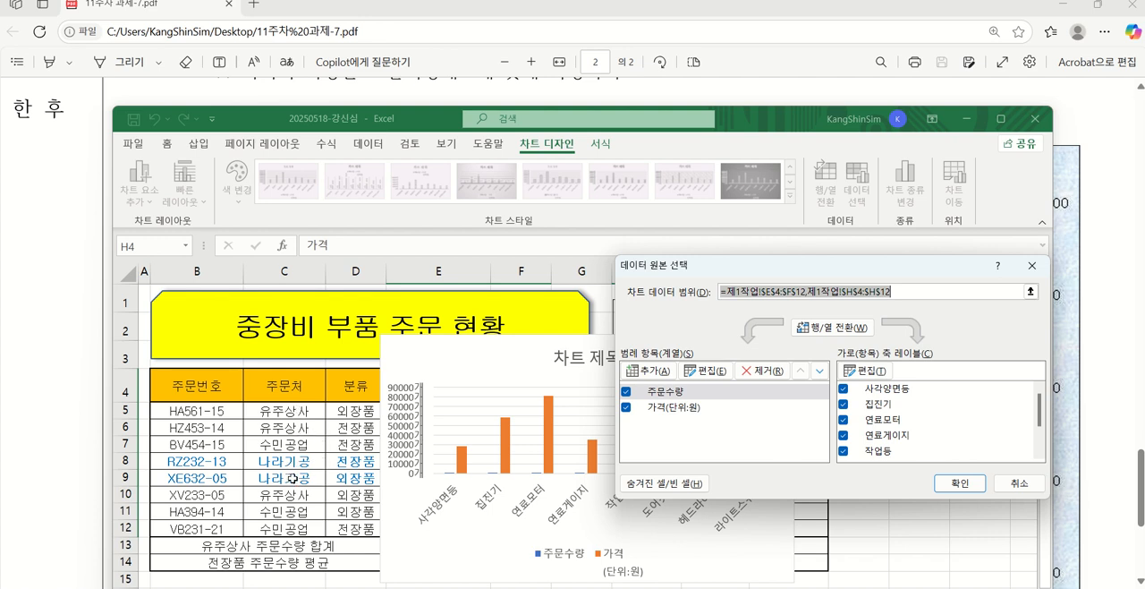
Exclude the categories 연료게이지 and 작업등 from the chart's horizontal axis in the data source selection
left_click(843, 434)
left_click(843, 451)
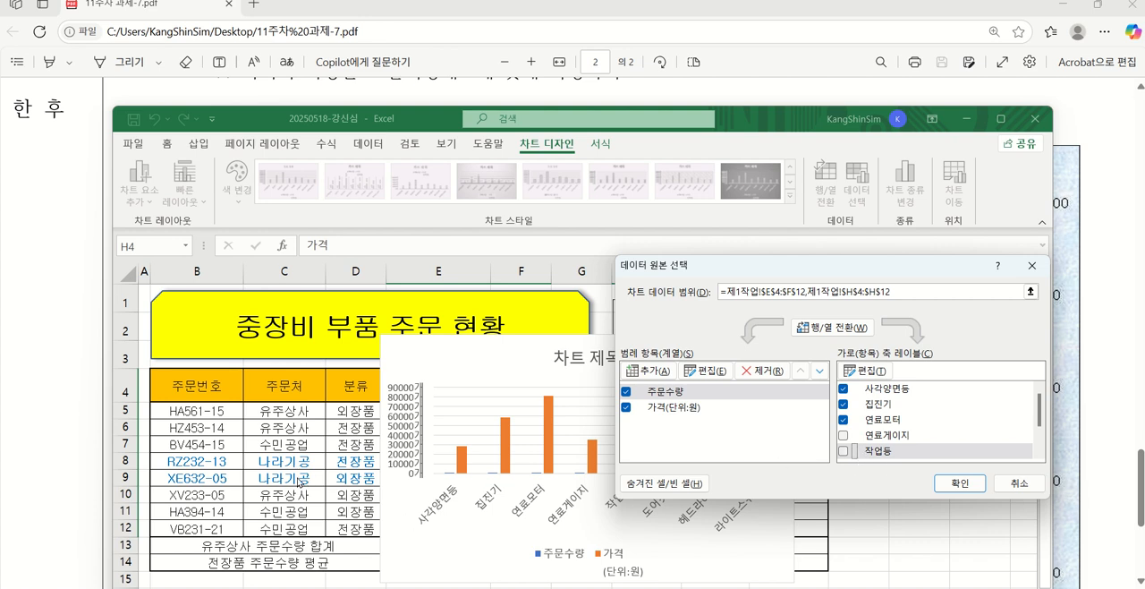
left_click(959, 483)
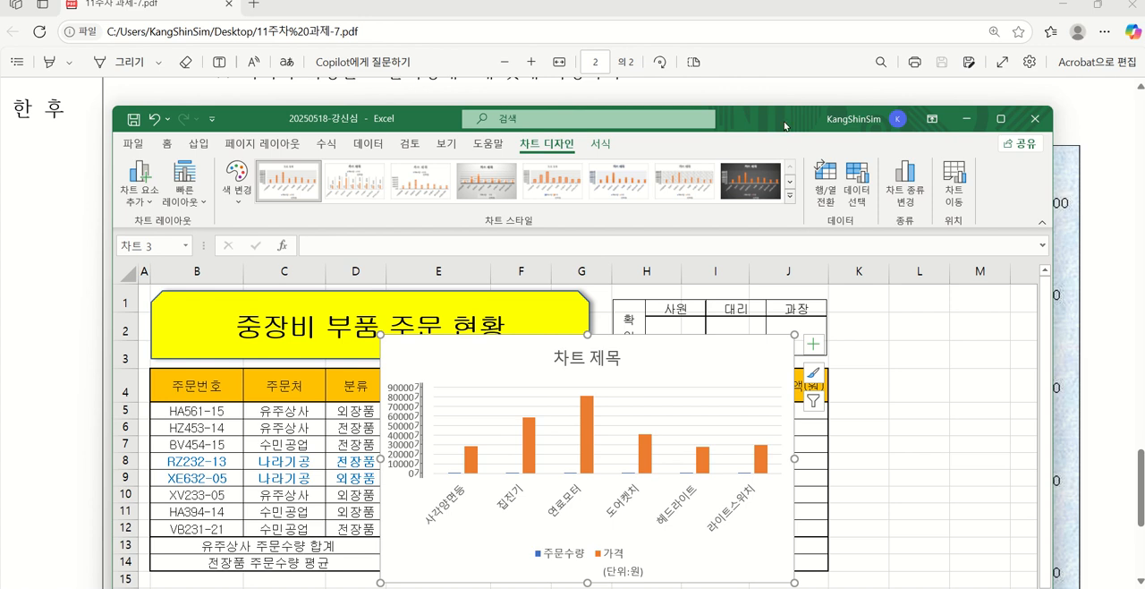
Compare the chart's categories with the PDF's ≪출력형태≫ chart and check the 제4작업 condition for the chart's location
left_click_drag(784, 125, 775, 102)
left_click_drag(289, 107, 657, 96)
scroll(243, 311, "down", 3)
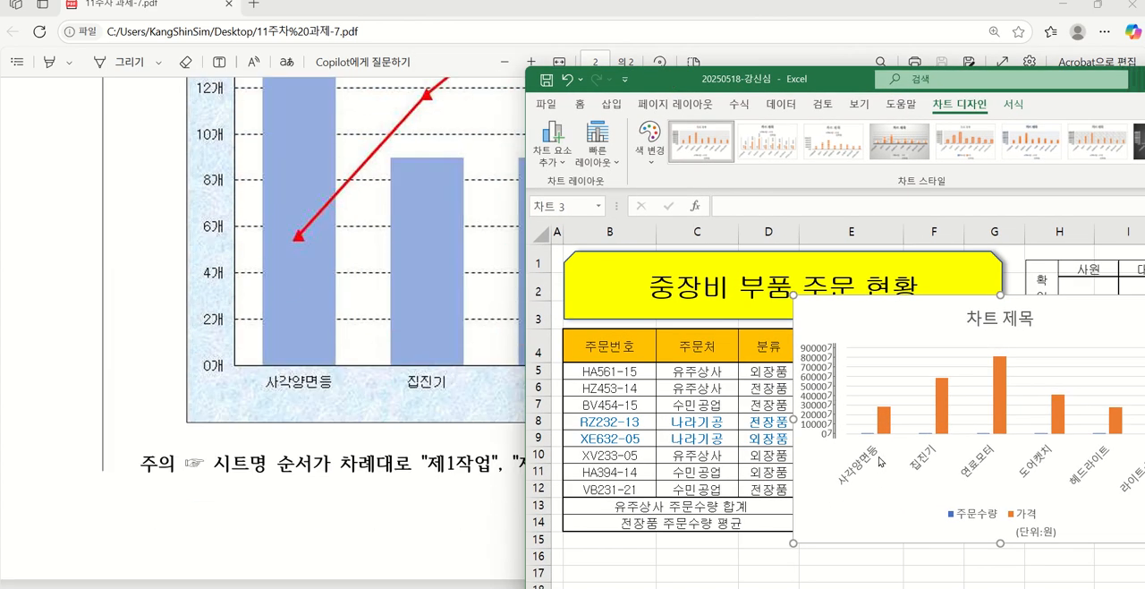
left_click_drag(781, 79, 411, 183)
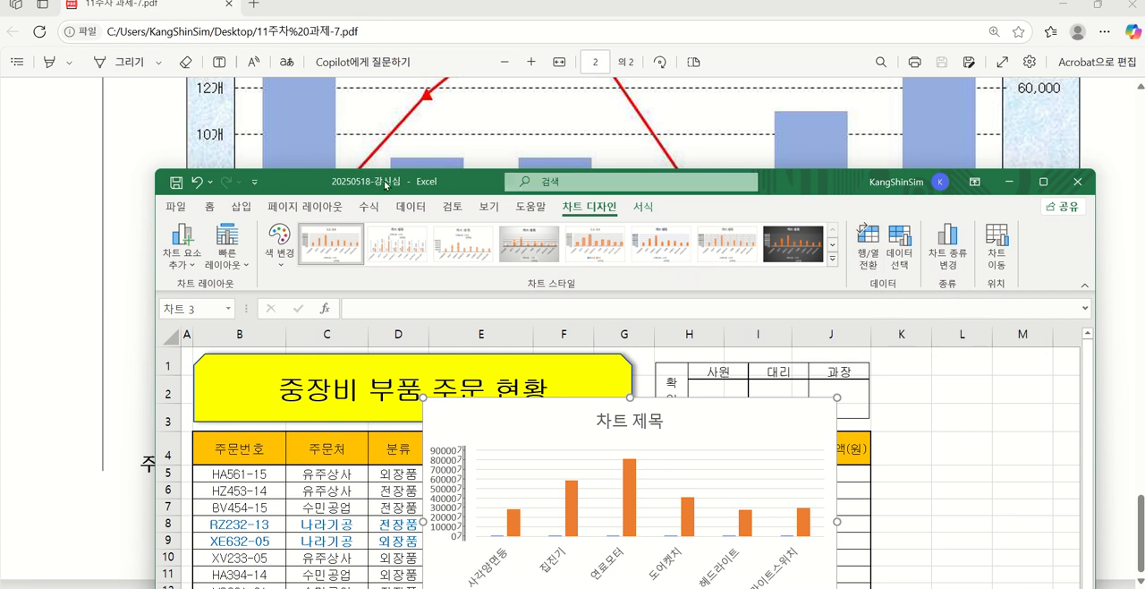
left_click_drag(388, 185, 383, 286)
scroll(520, 192, "up", 15)
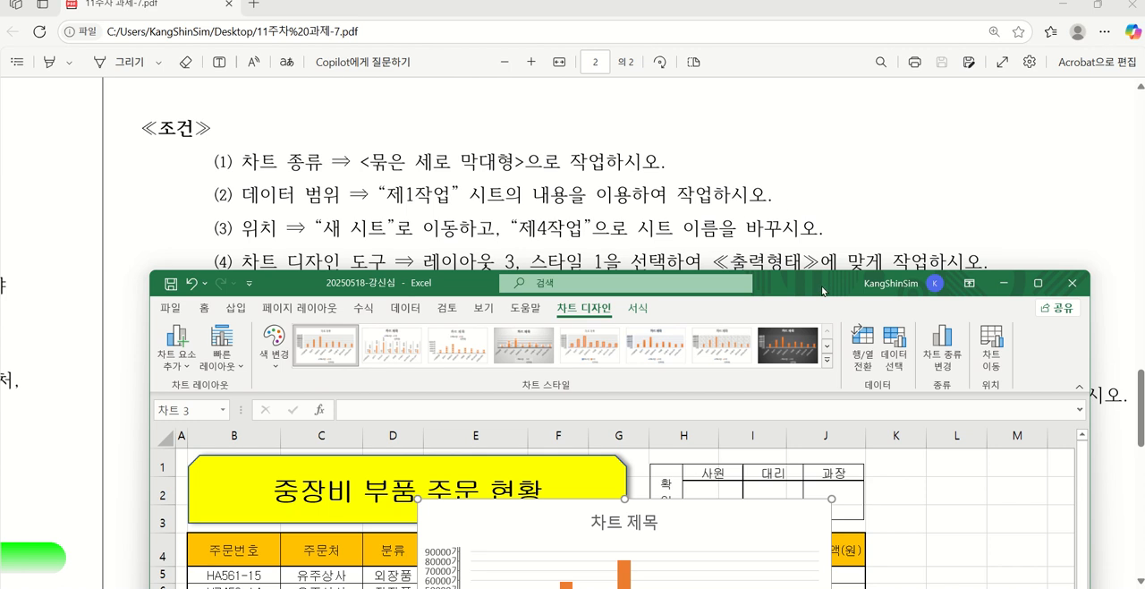
left_click_drag(823, 285, 829, 92)
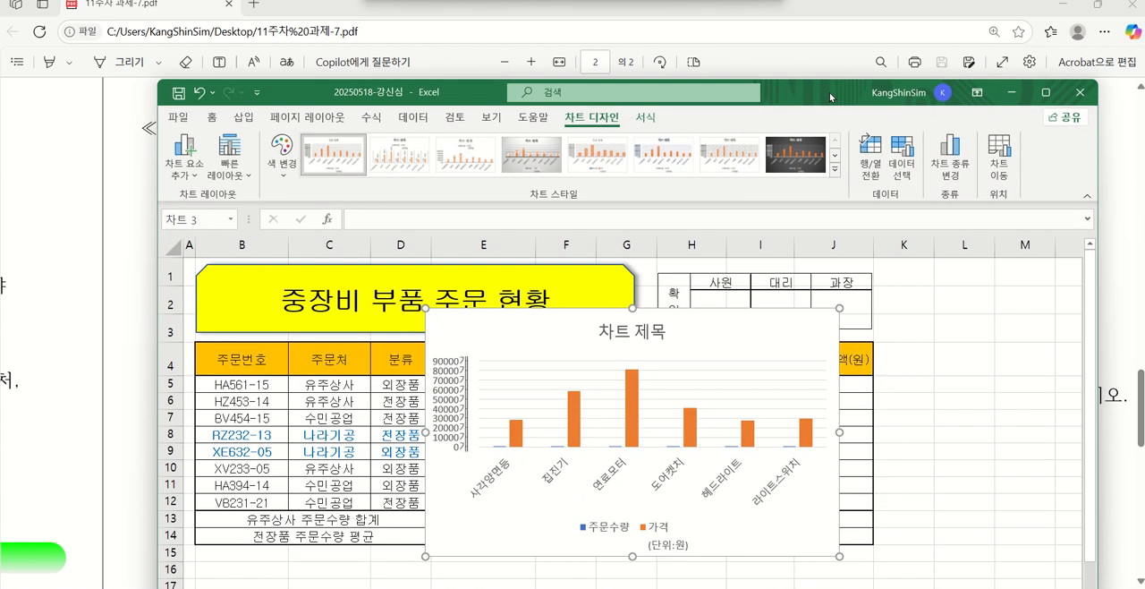
Move the chart to a new sheet named 제4작업 and place that sheet after 제3작업
left_click(996, 167)
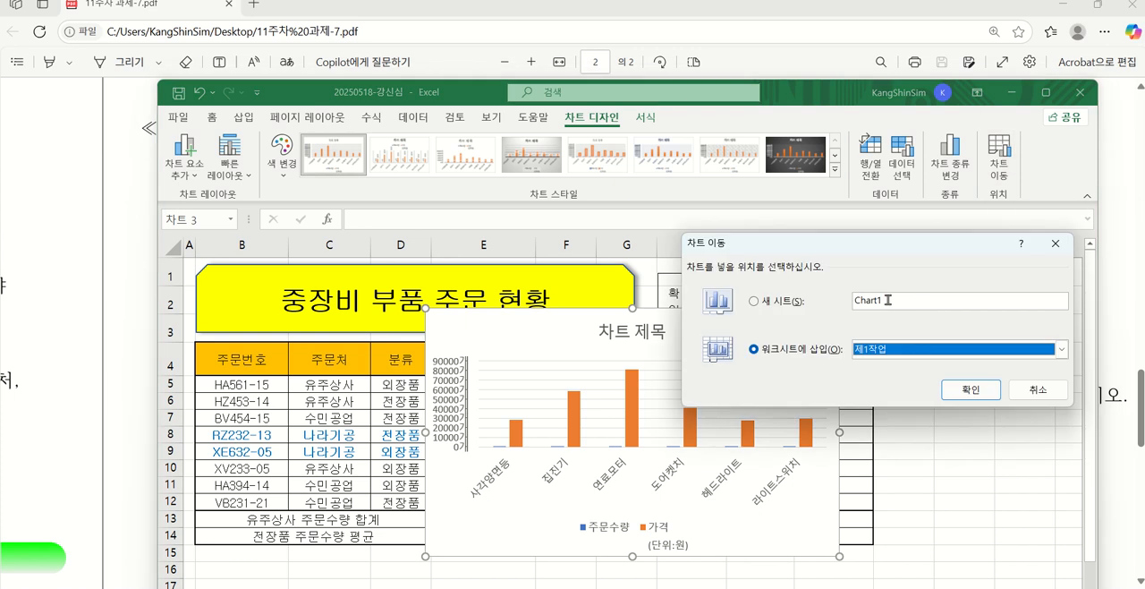
left_click(754, 301)
type("제")
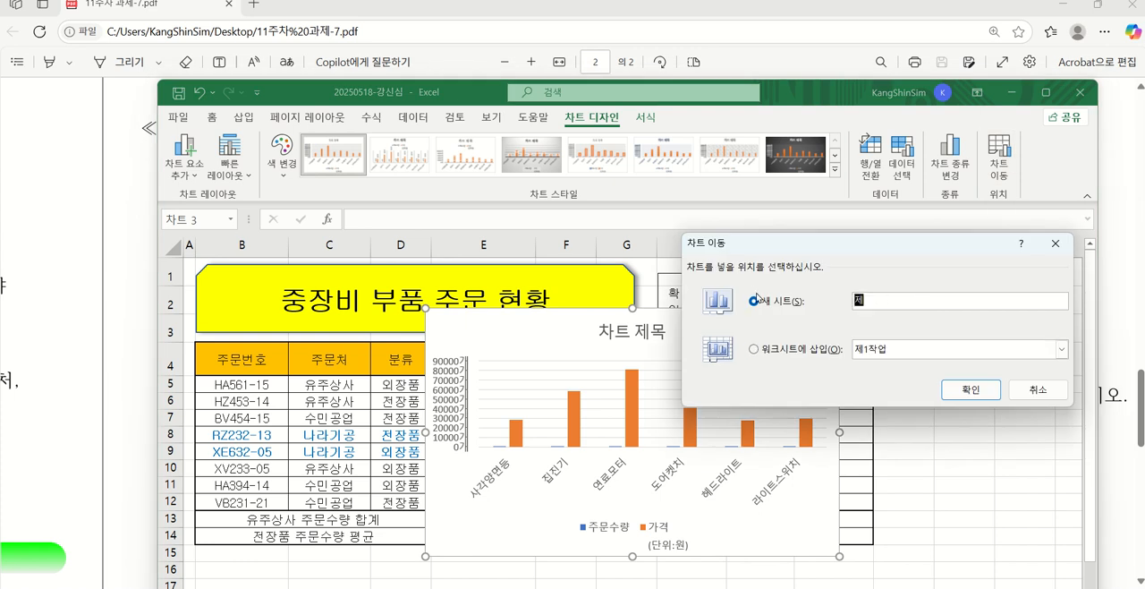
type("4작ㅇ")
key("Return")
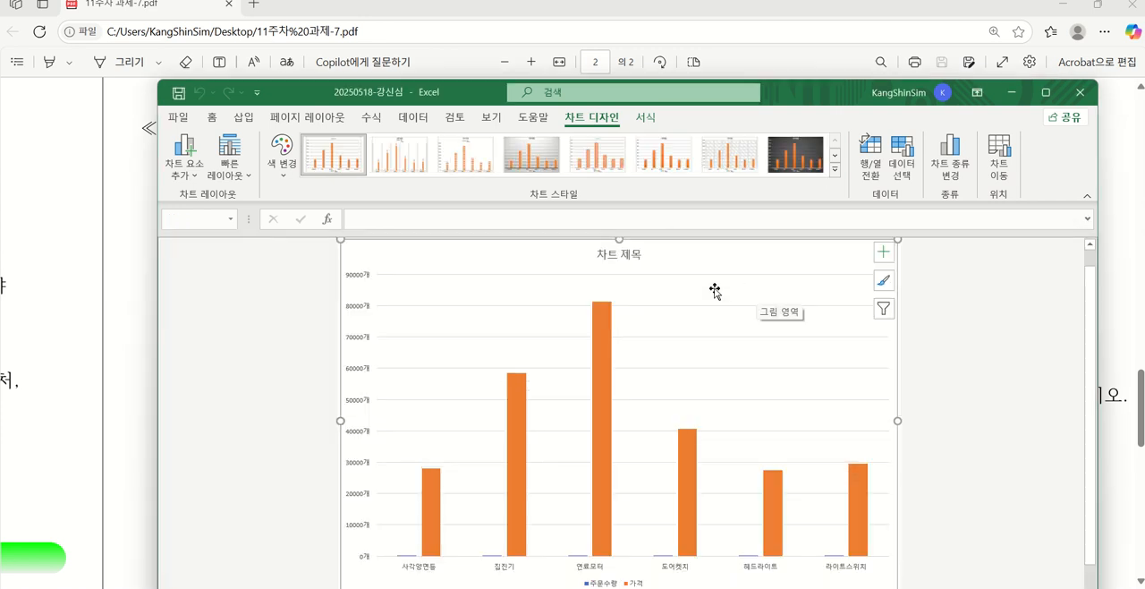
left_click_drag(431, 95, 372, 39)
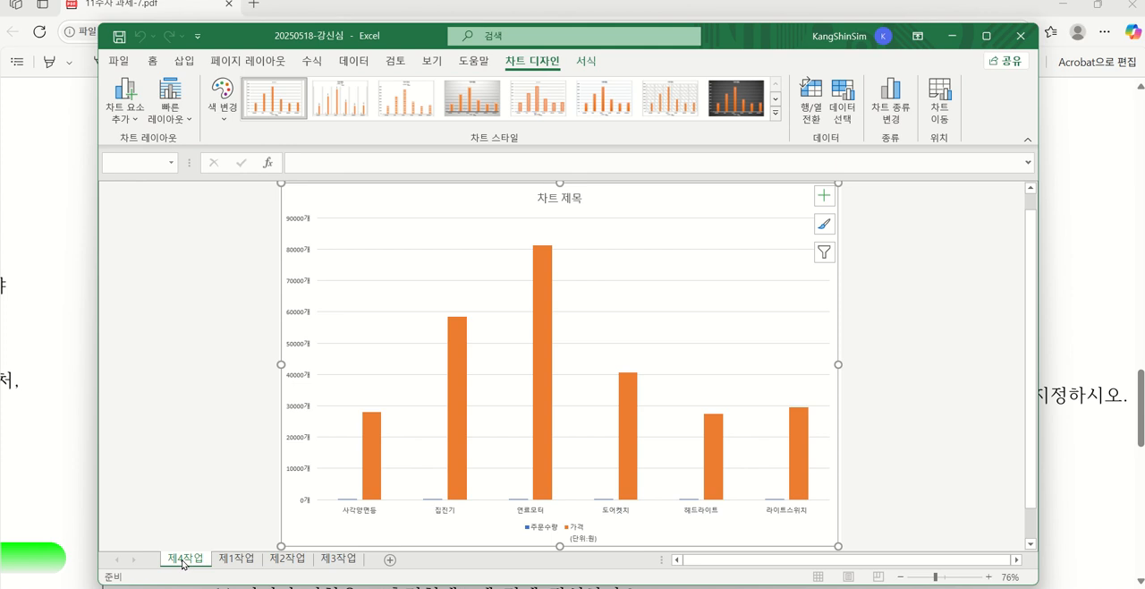
left_click_drag(183, 562, 378, 567)
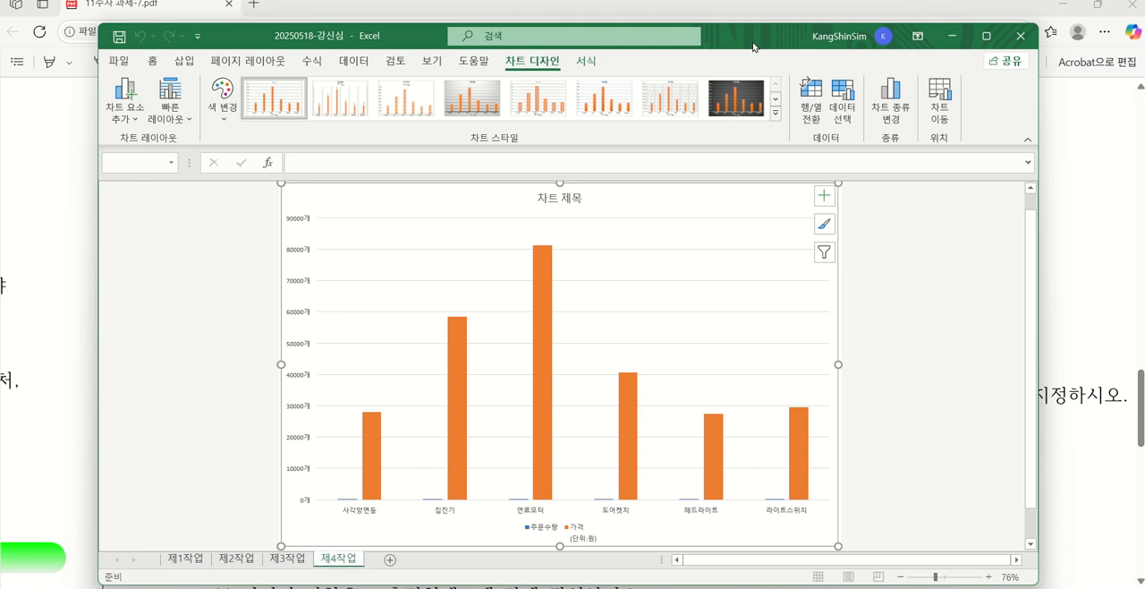
Apply quick layout 레이아웃 3 to the chart as in condition (4), try 스타일 1 and undo that style
left_click_drag(752, 45, 750, 272)
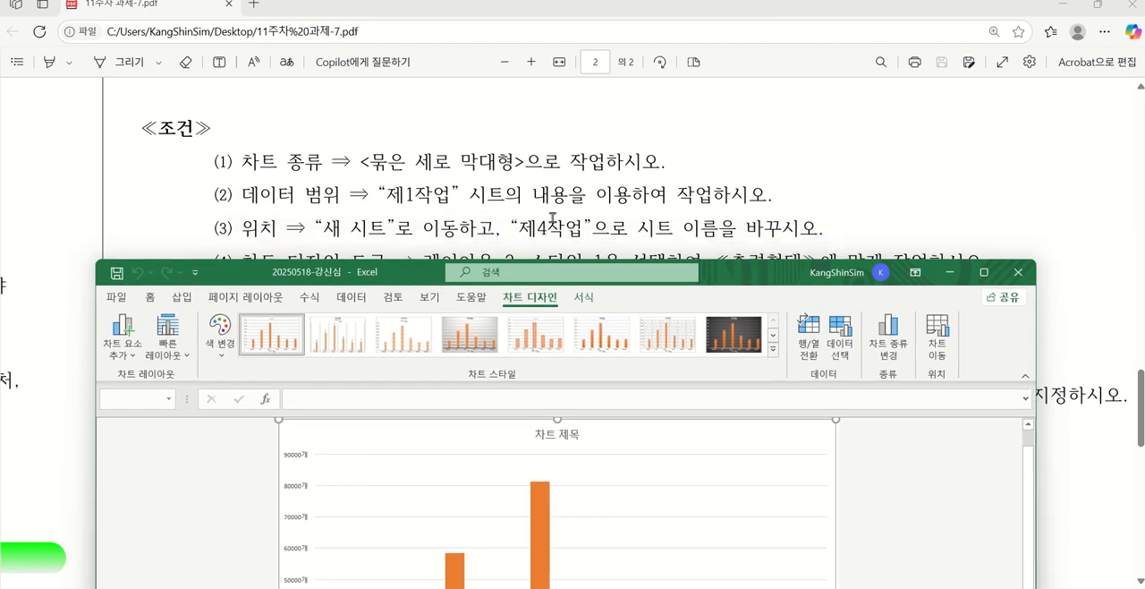
scroll(784, 199, "down", 1)
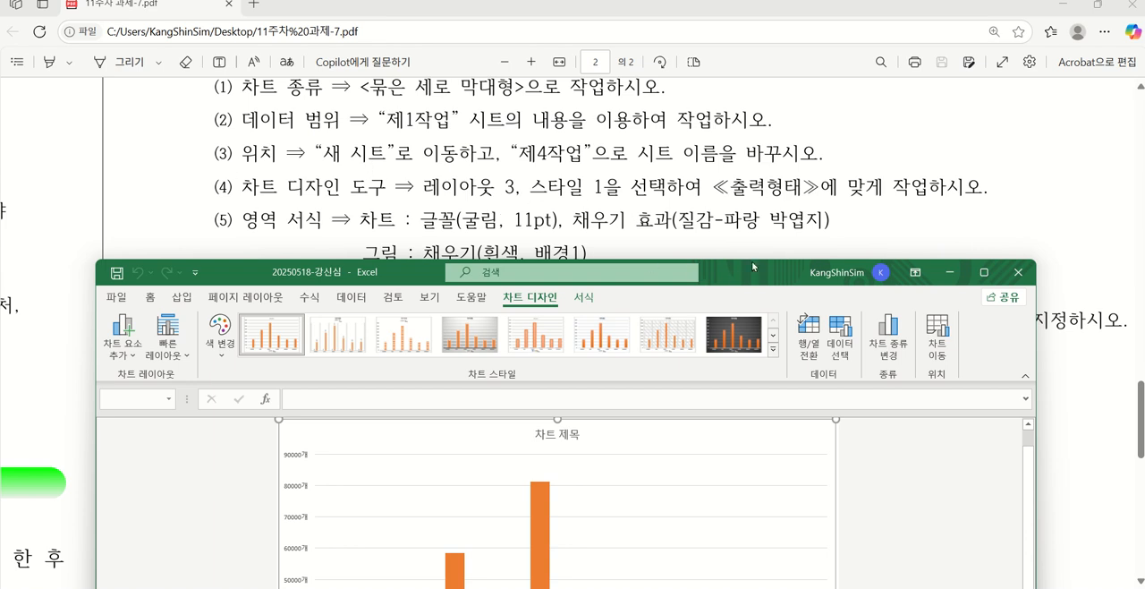
left_click_drag(751, 265, 756, 223)
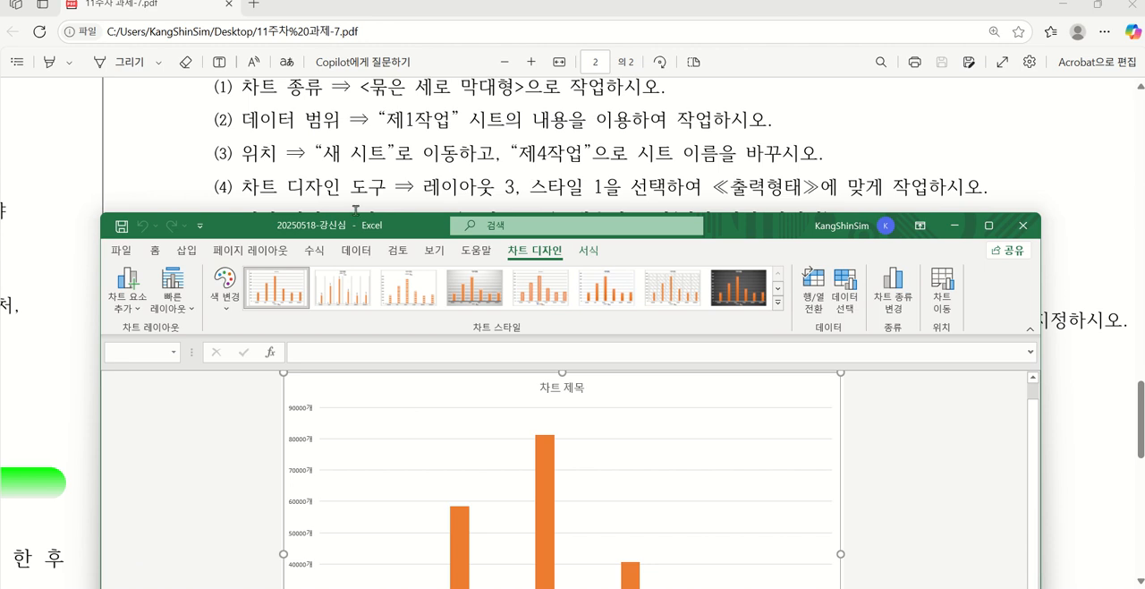
left_click(178, 302)
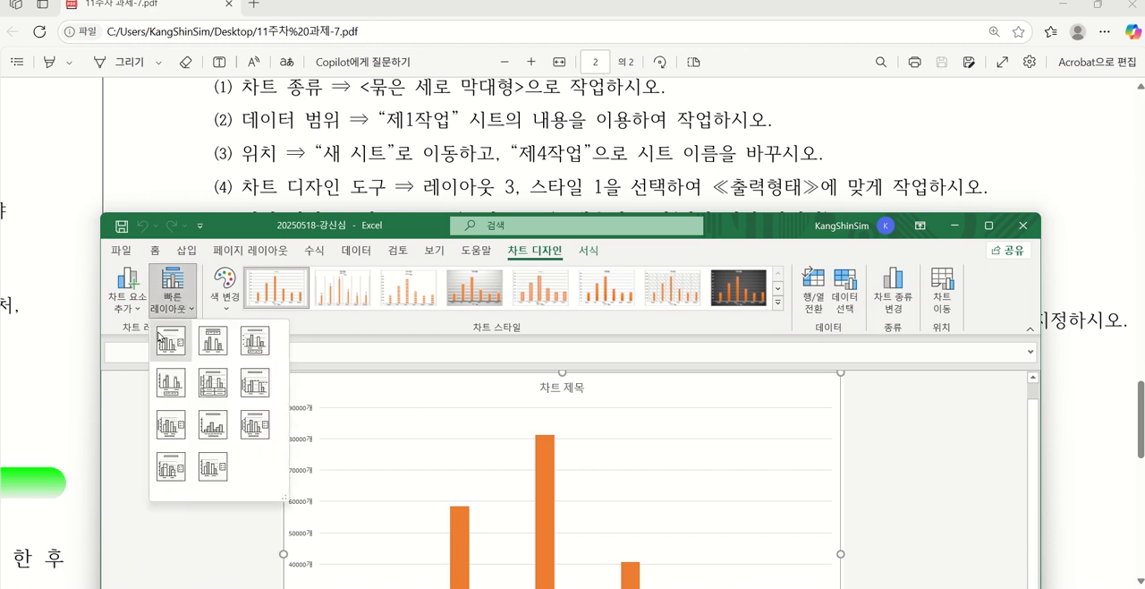
left_click(260, 341)
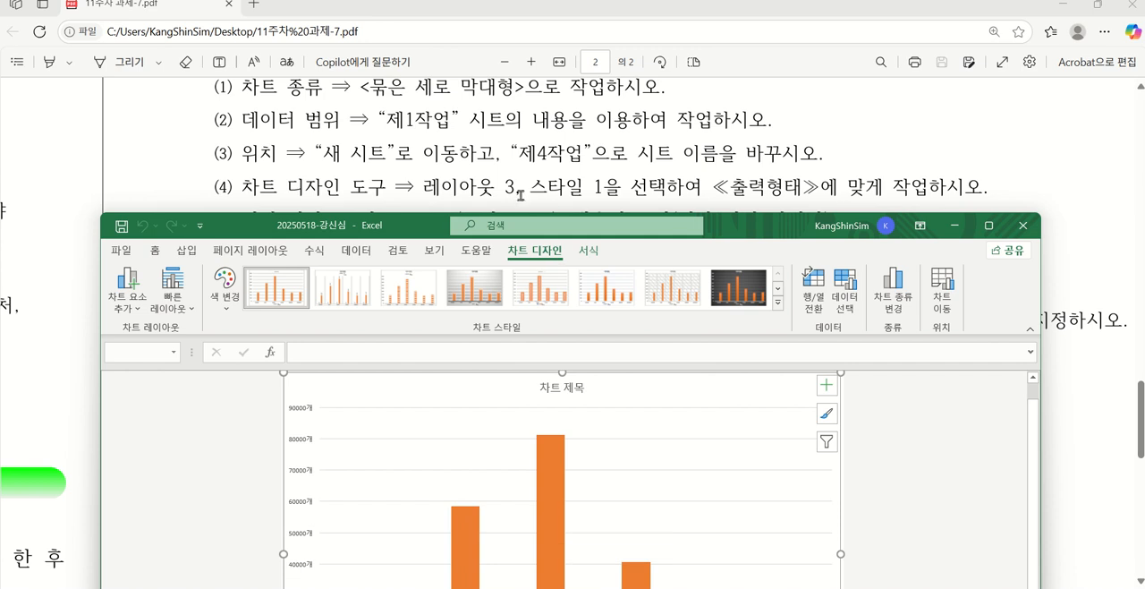
left_click(269, 284)
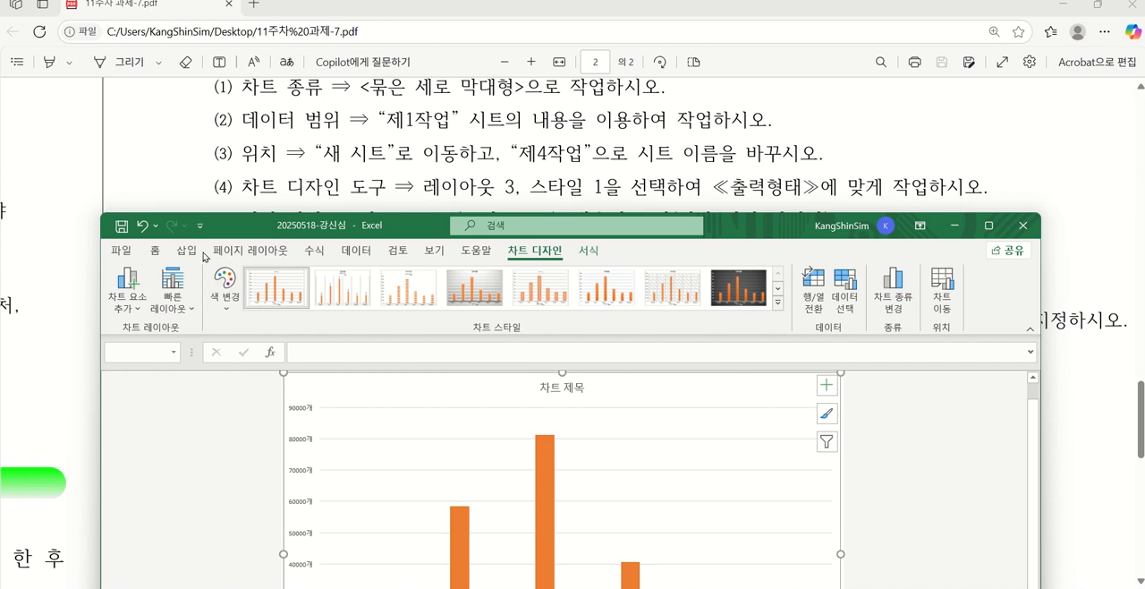
left_click(141, 226)
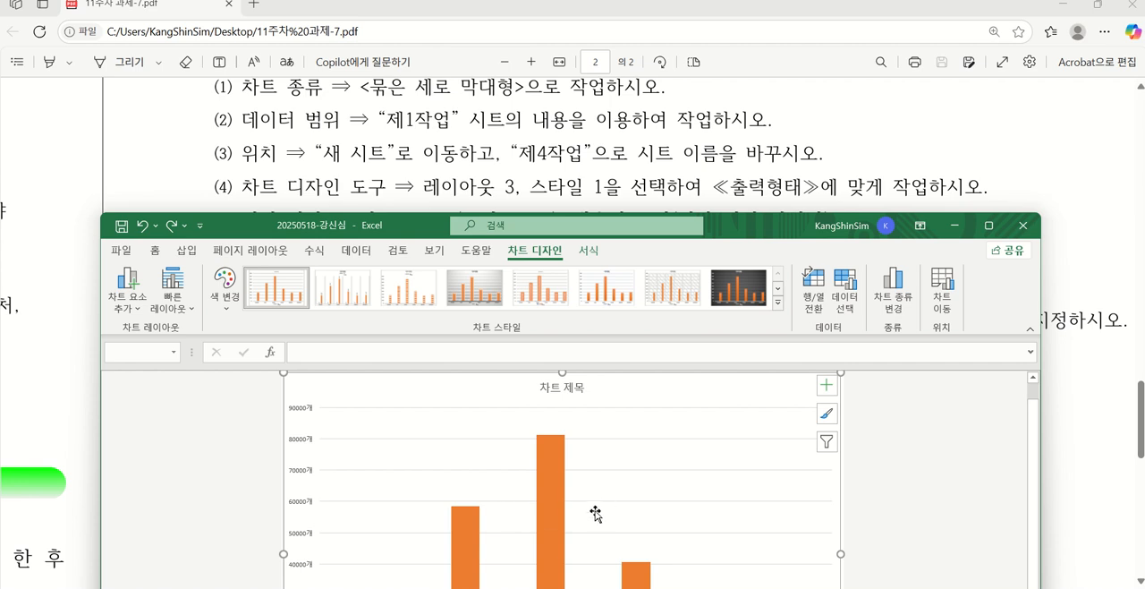
Review the PDF's remaining 제4작업 formatting conditions and the ≪출력형태≫ chart, and compare them with the Excel chart
left_click_drag(721, 224, 726, 452)
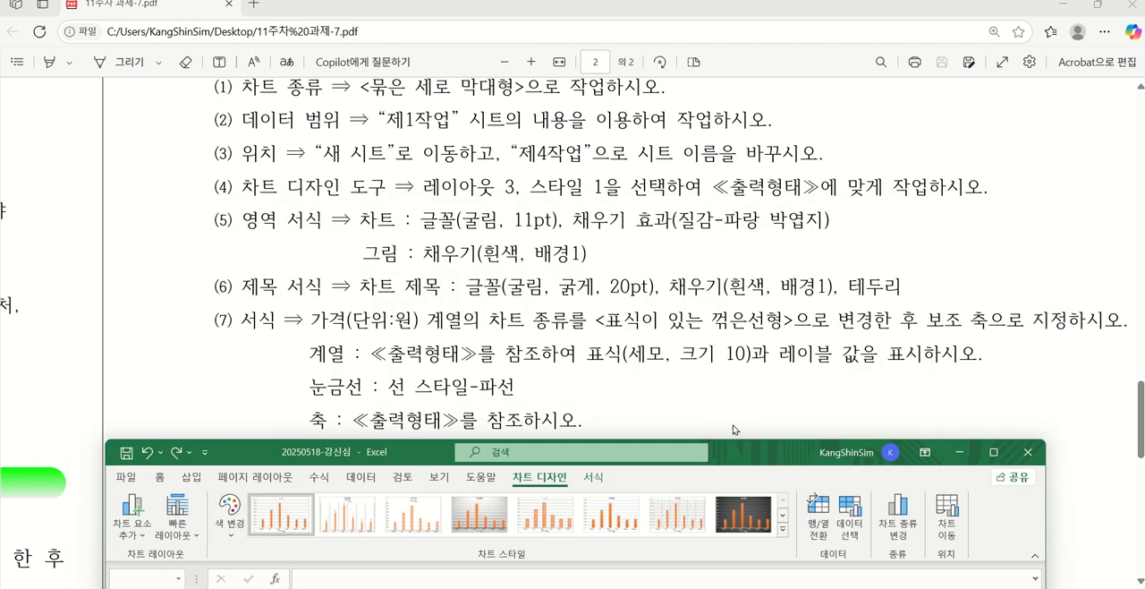
scroll(622, 322, "down", 10)
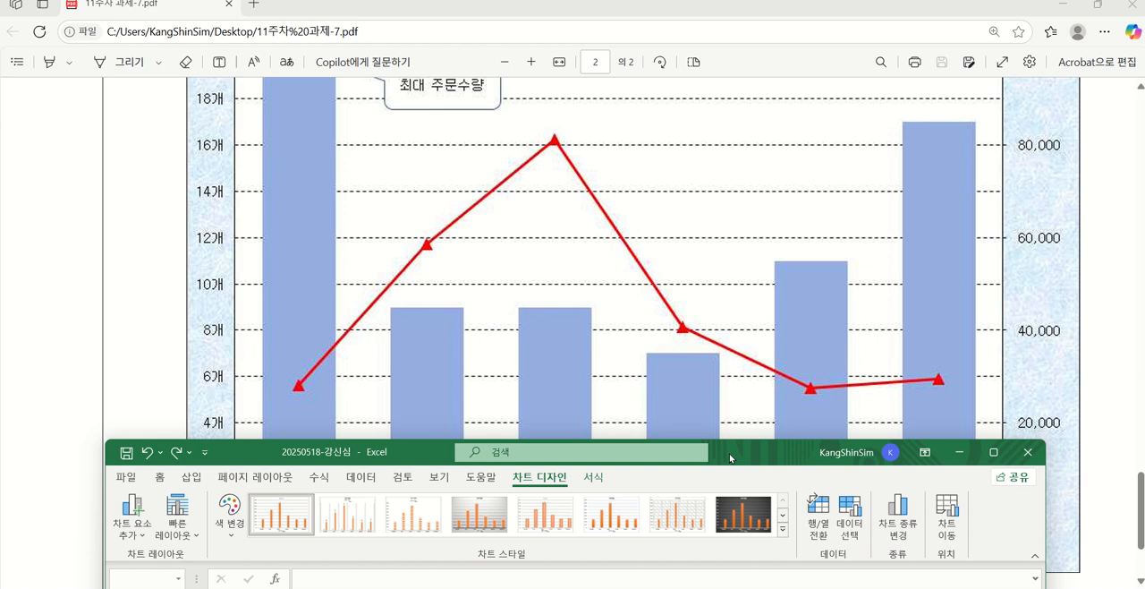
scroll(729, 372, "up", 10)
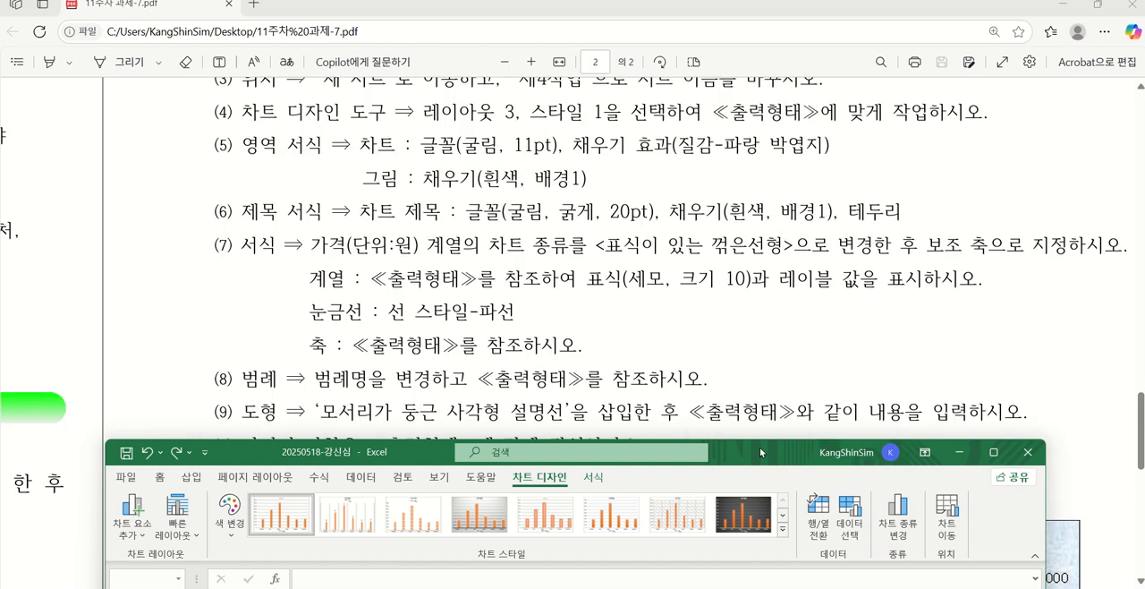
left_click_drag(759, 447, 771, 181)
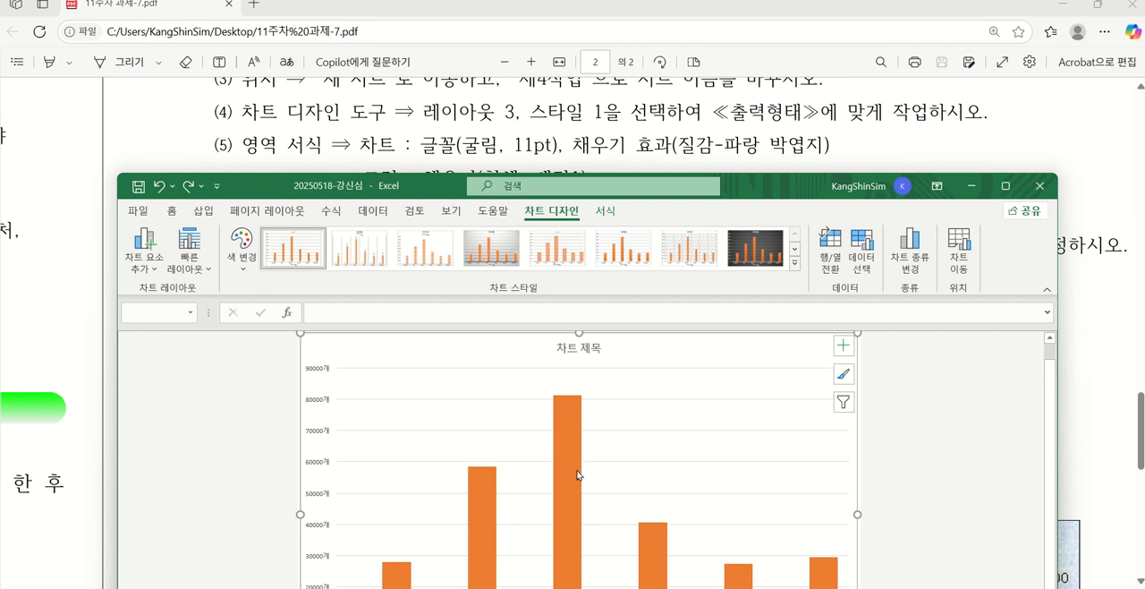
mouse_move(565, 444)
left_click_drag(266, 188, 374, 182)
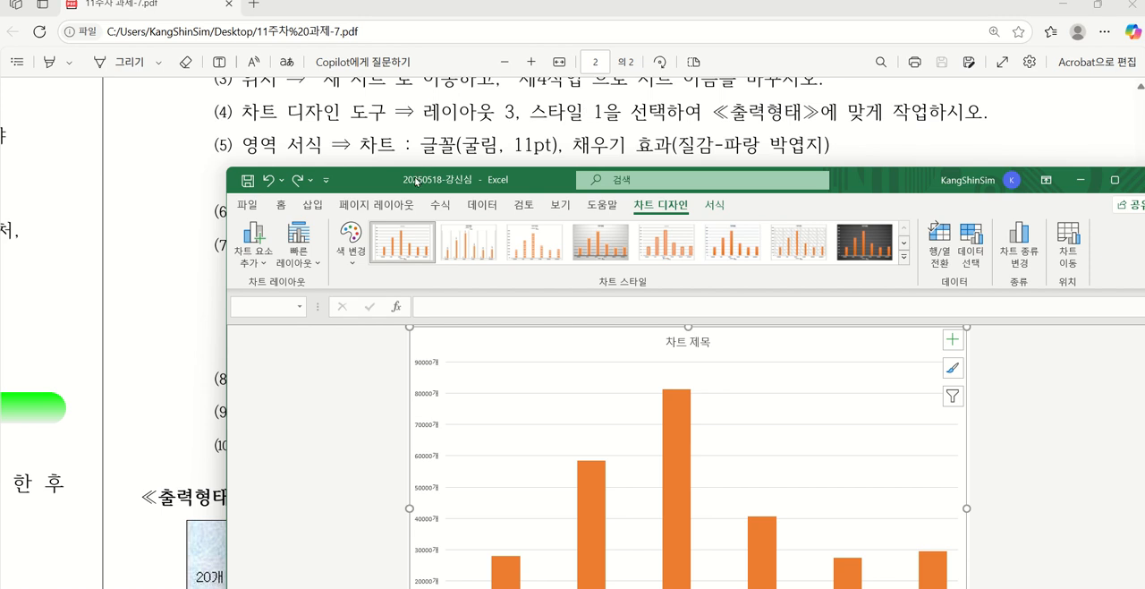
left_click_drag(385, 186, 317, 188)
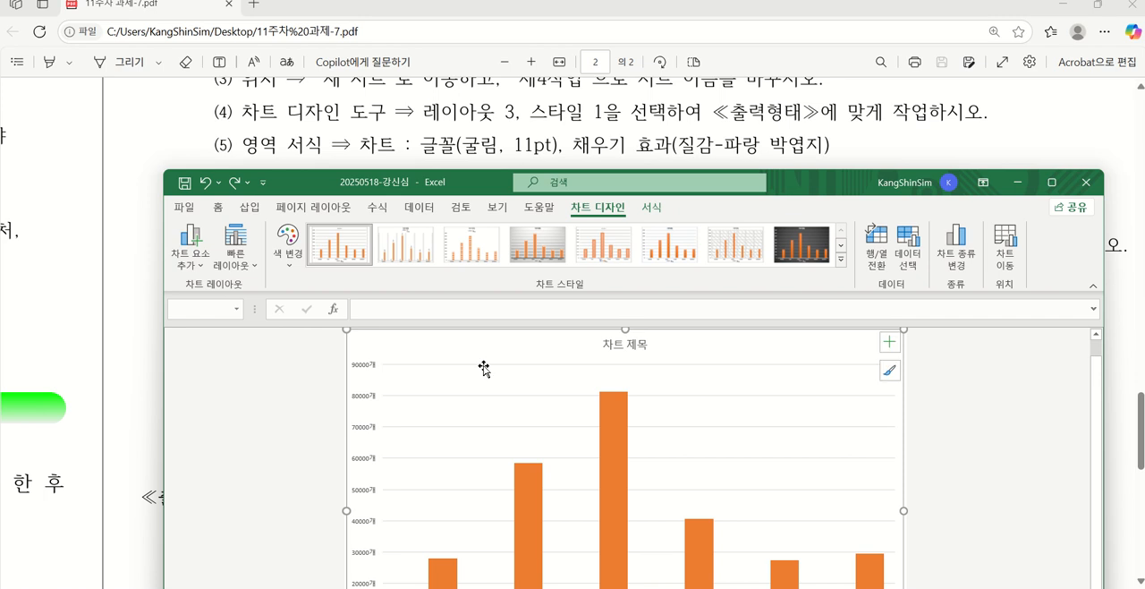
Set the font of the whole chart area to 굴림, size 11
left_click(453, 350)
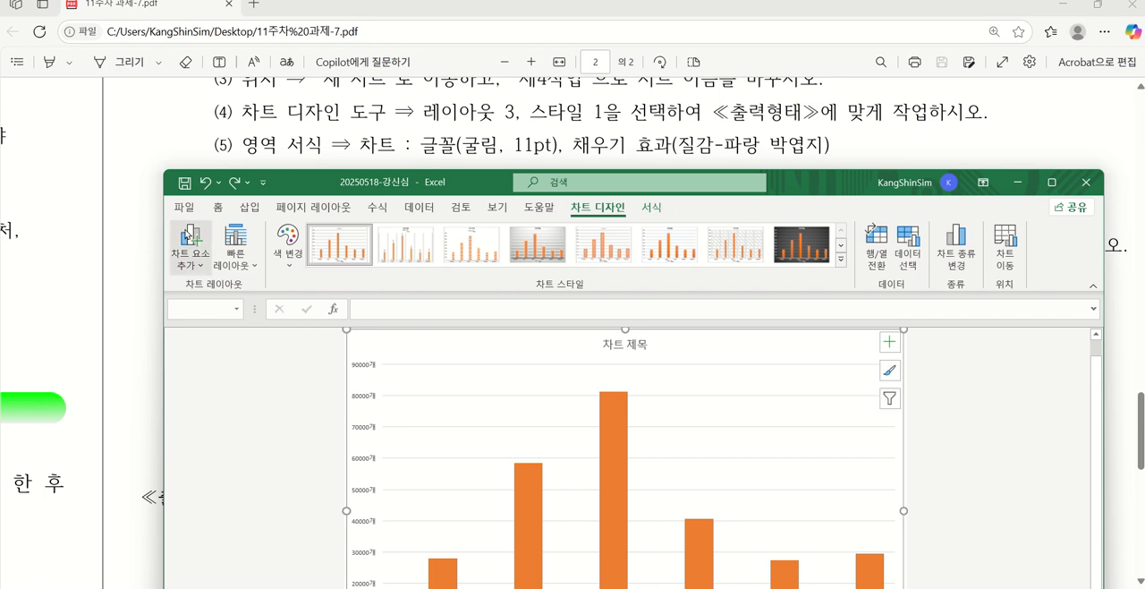
left_click(218, 207)
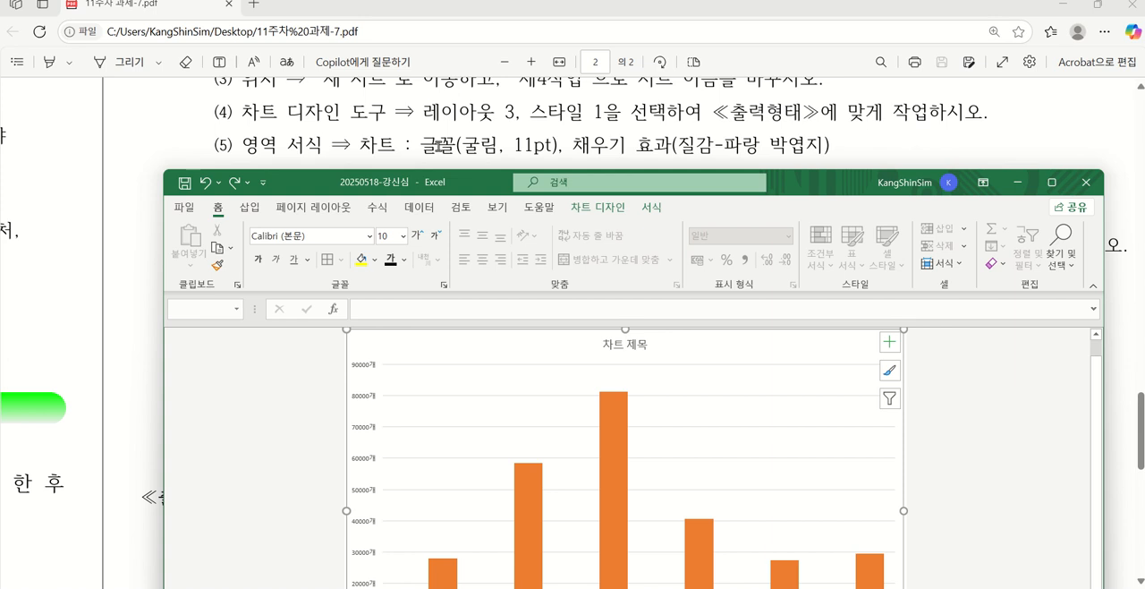
left_click(313, 234)
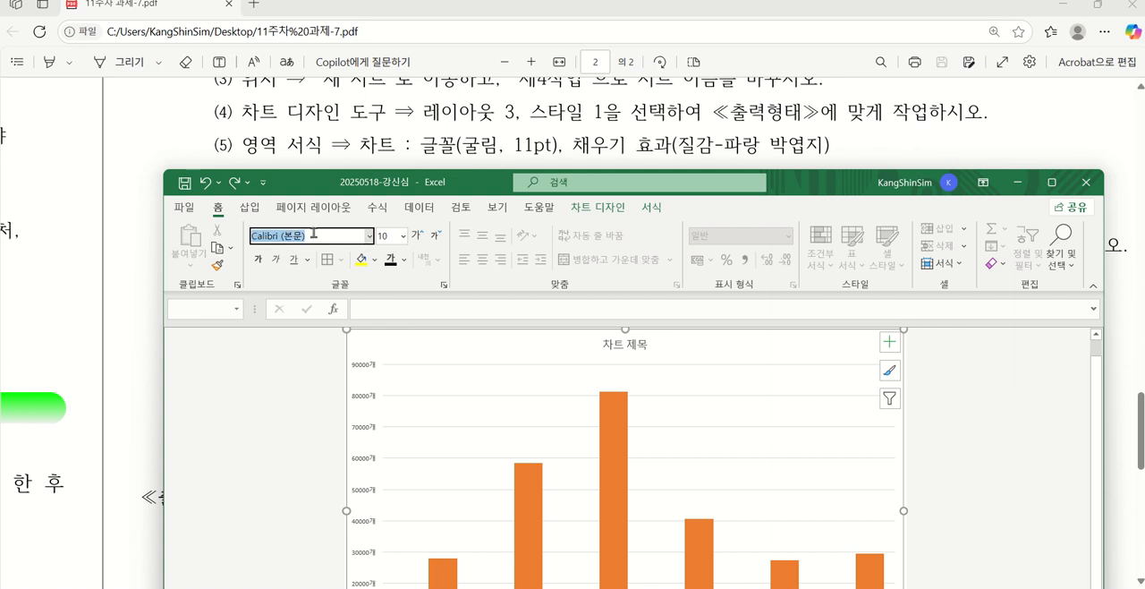
type("구")
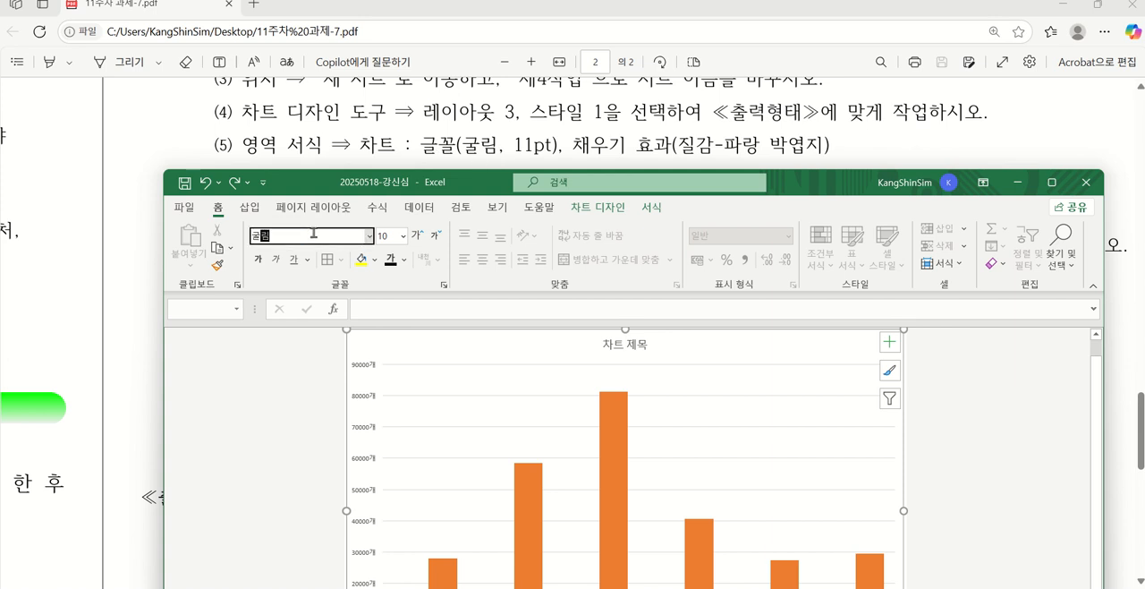
key("Return")
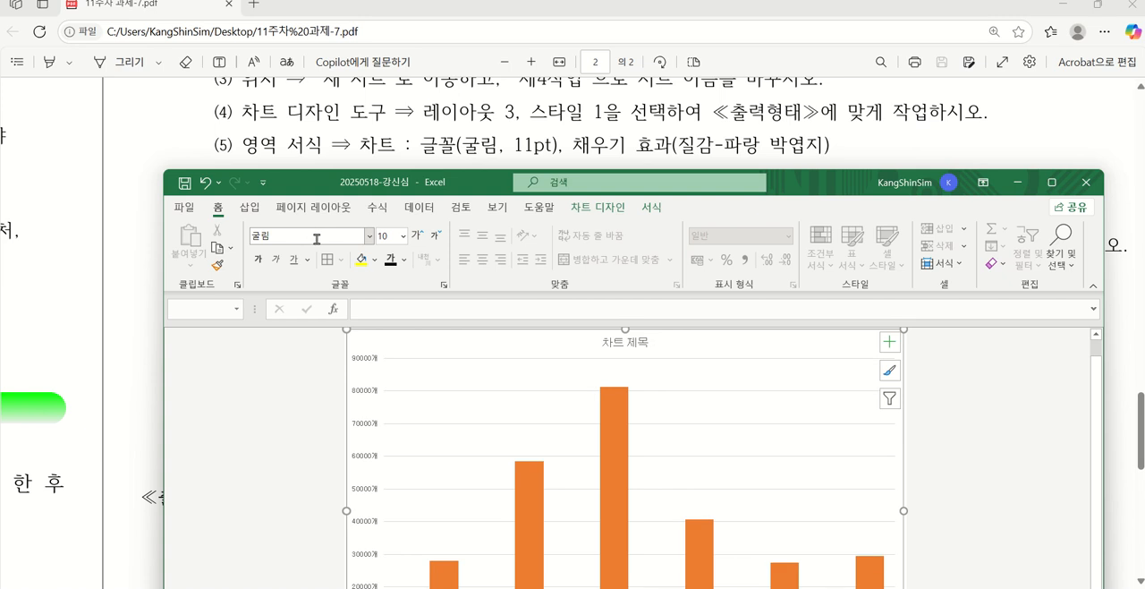
left_click(391, 235)
key("Return")
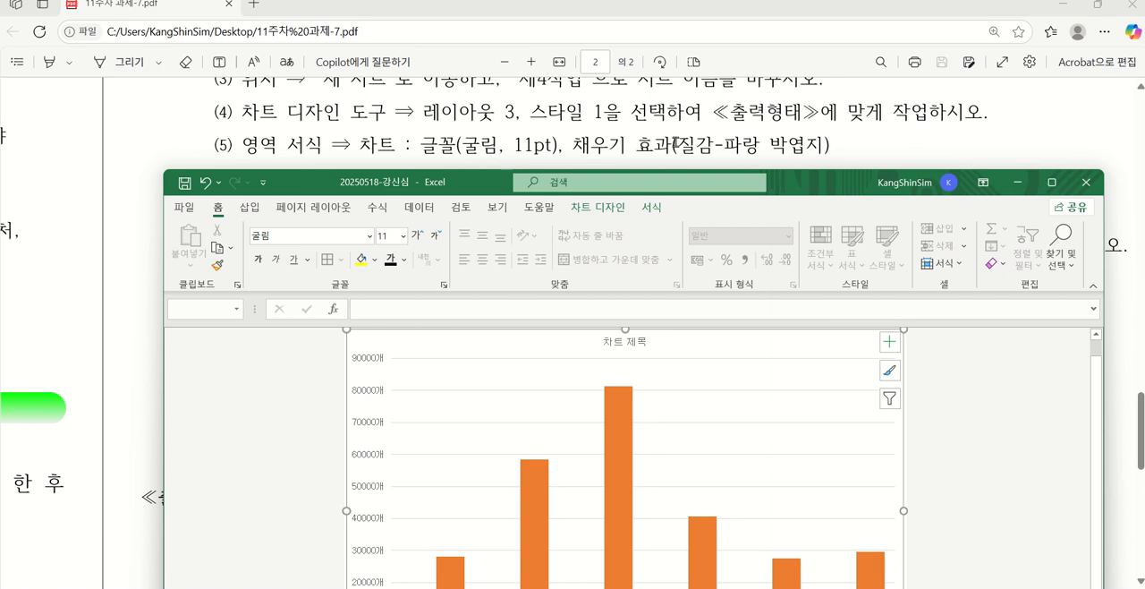
Fill the chart area with the 파랑 박엽지 texture
left_click(648, 209)
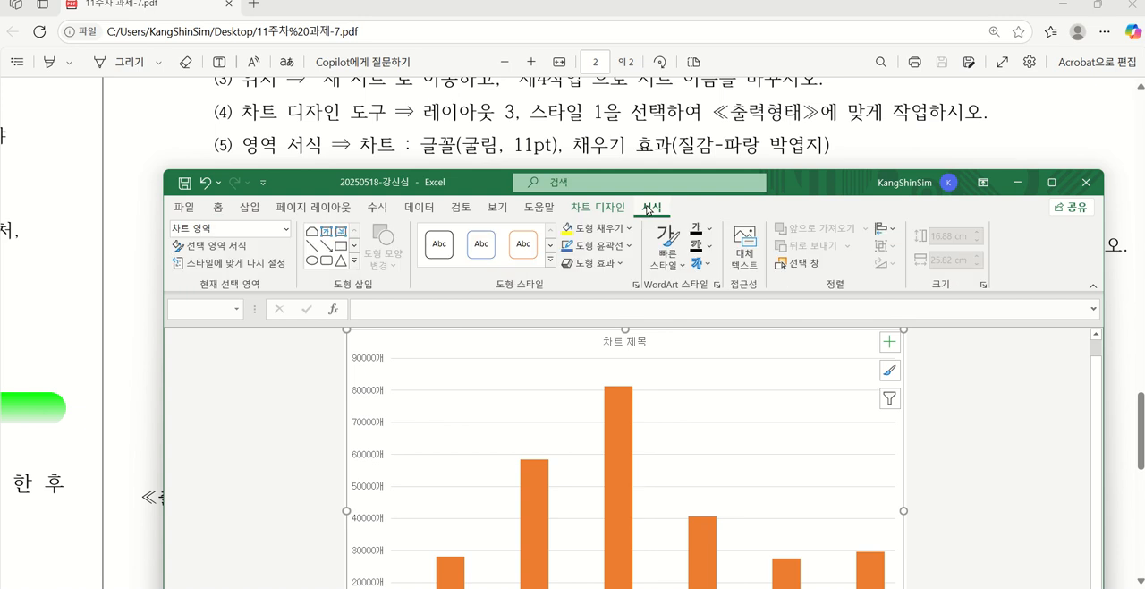
left_click(609, 233)
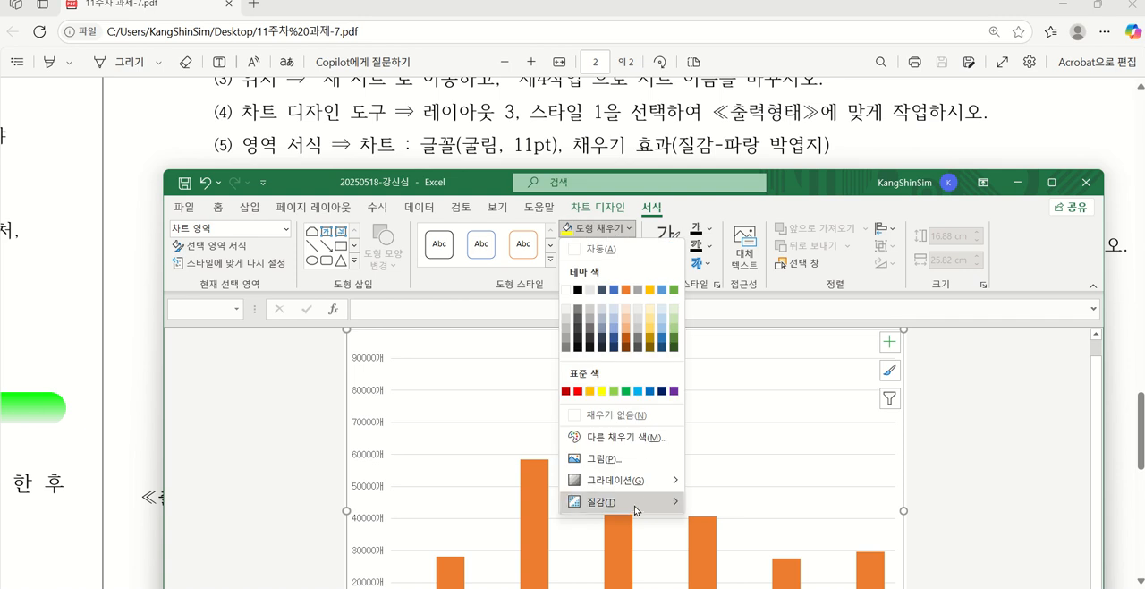
mouse_move(637, 511)
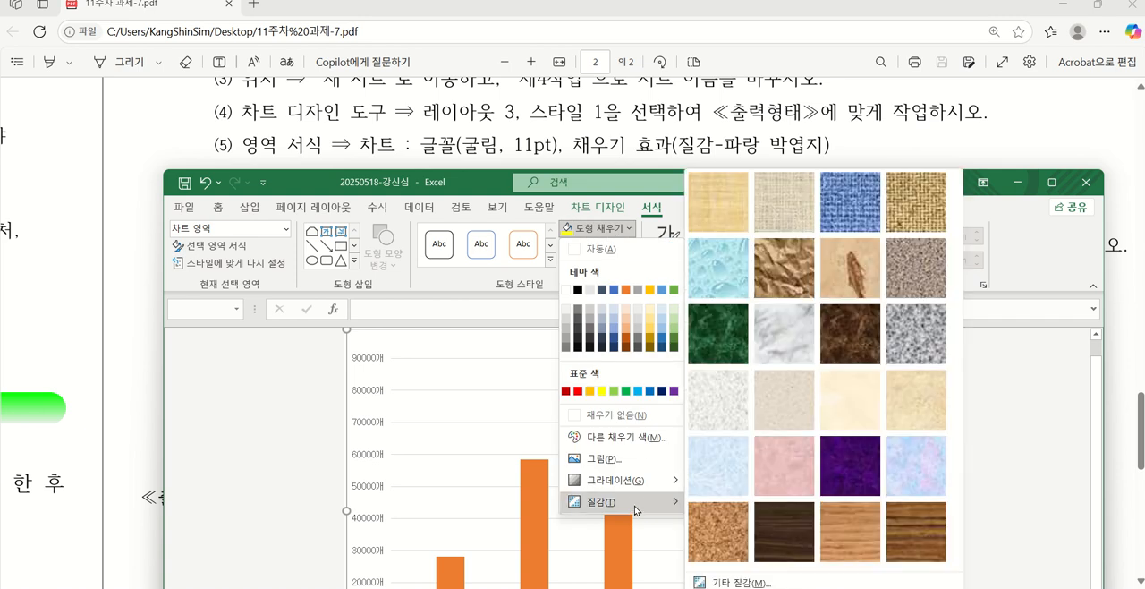
left_click(702, 478)
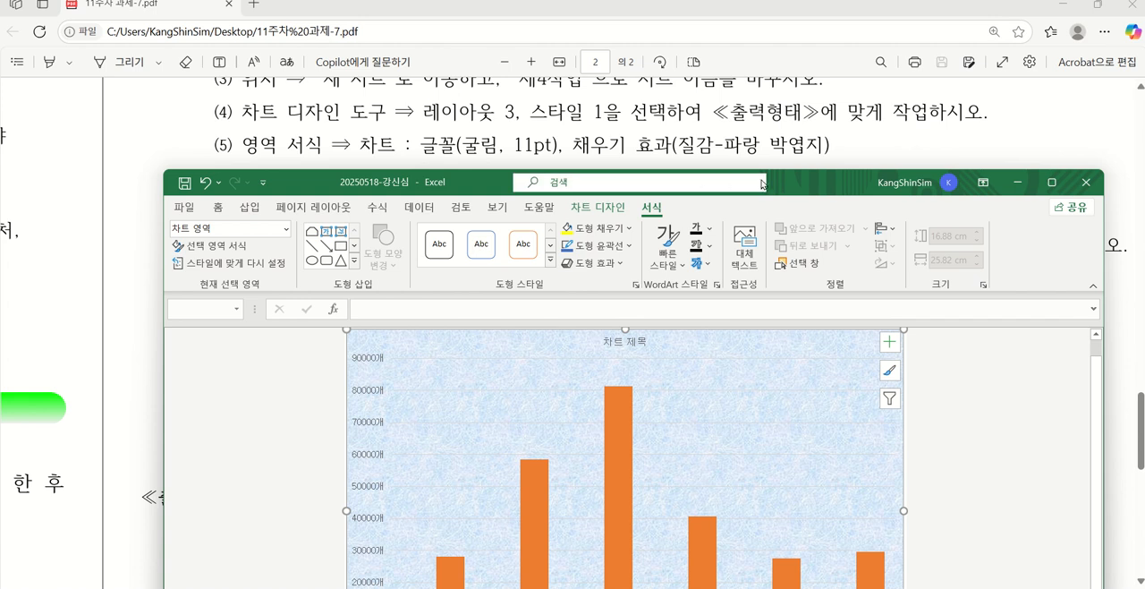
left_click_drag(809, 183, 809, 209)
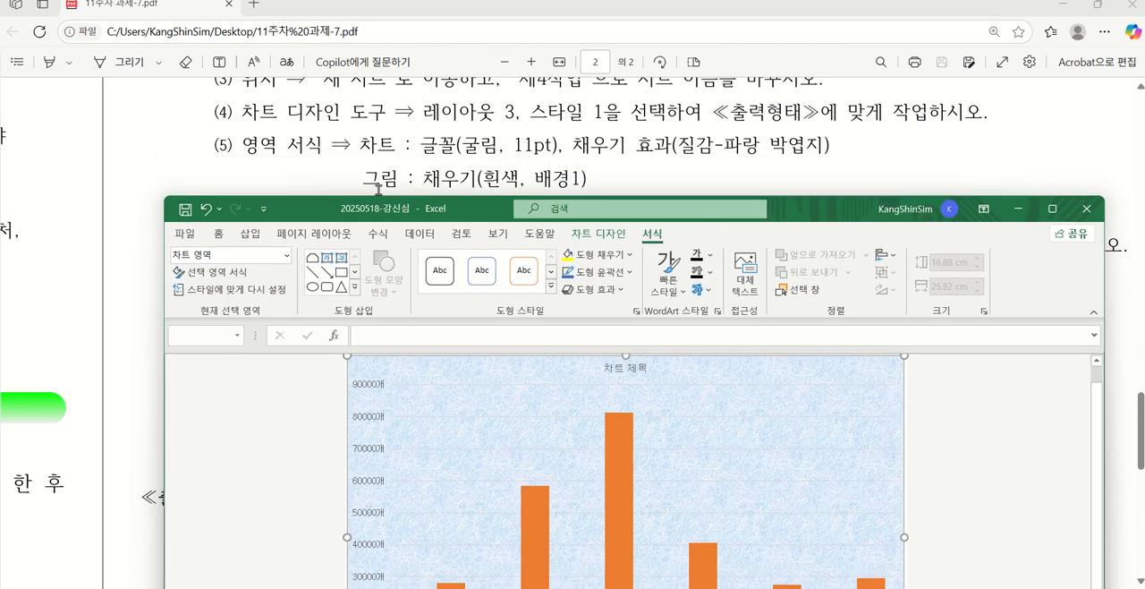
Fill the chart's plot area with the 자동 (white) fill, following the PDF's 그림 영역 condition
left_click(481, 400)
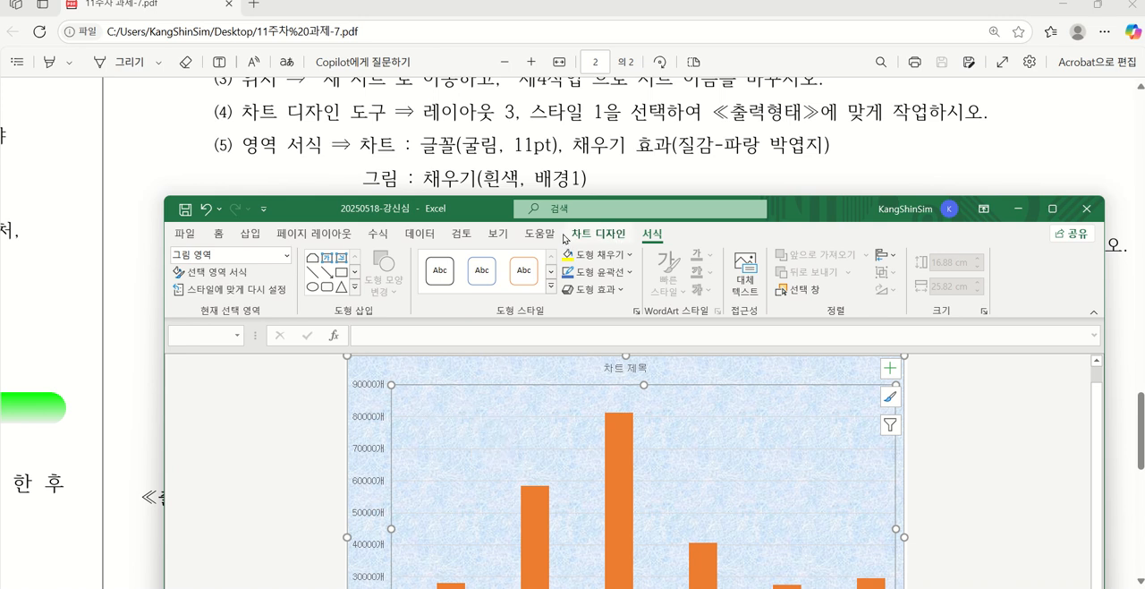
left_click(599, 258)
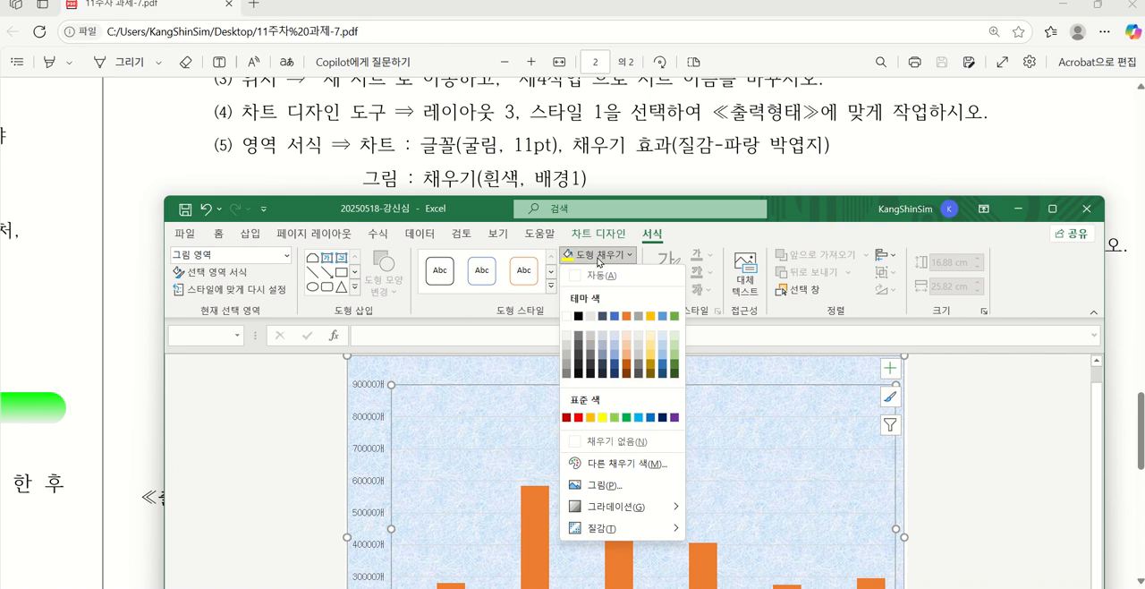
left_click(595, 274)
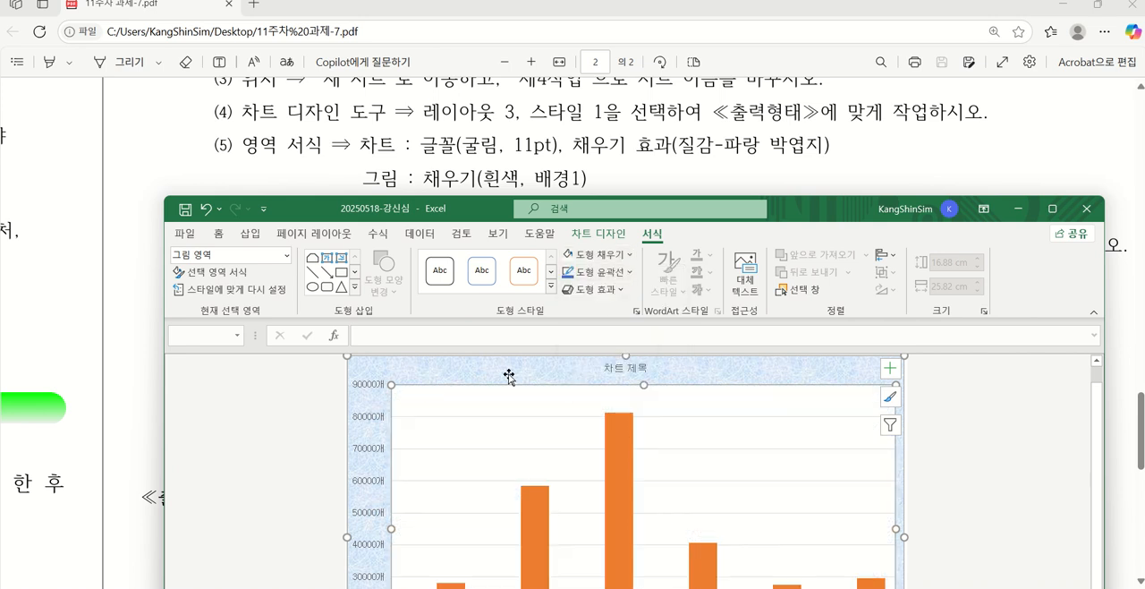
left_click(613, 259)
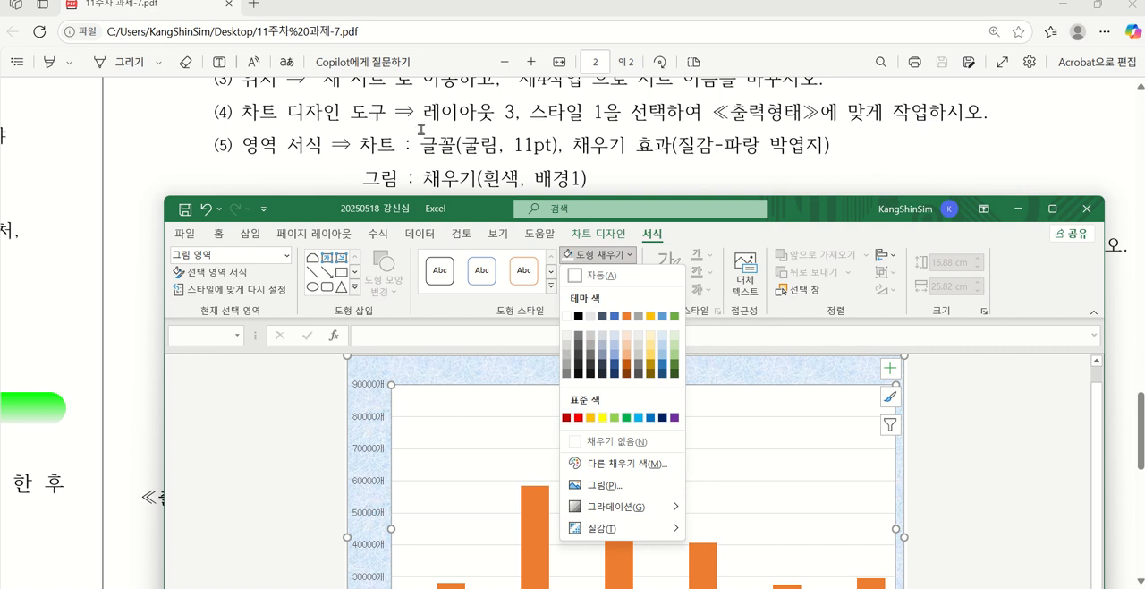
scroll(421, 130, "down", 1)
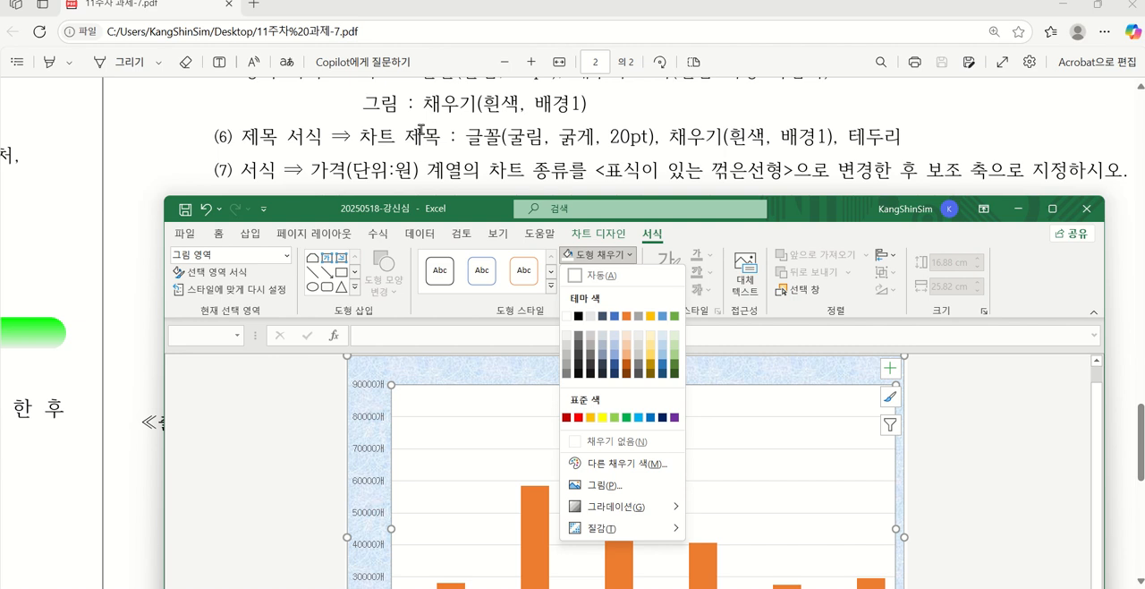
left_click(497, 401)
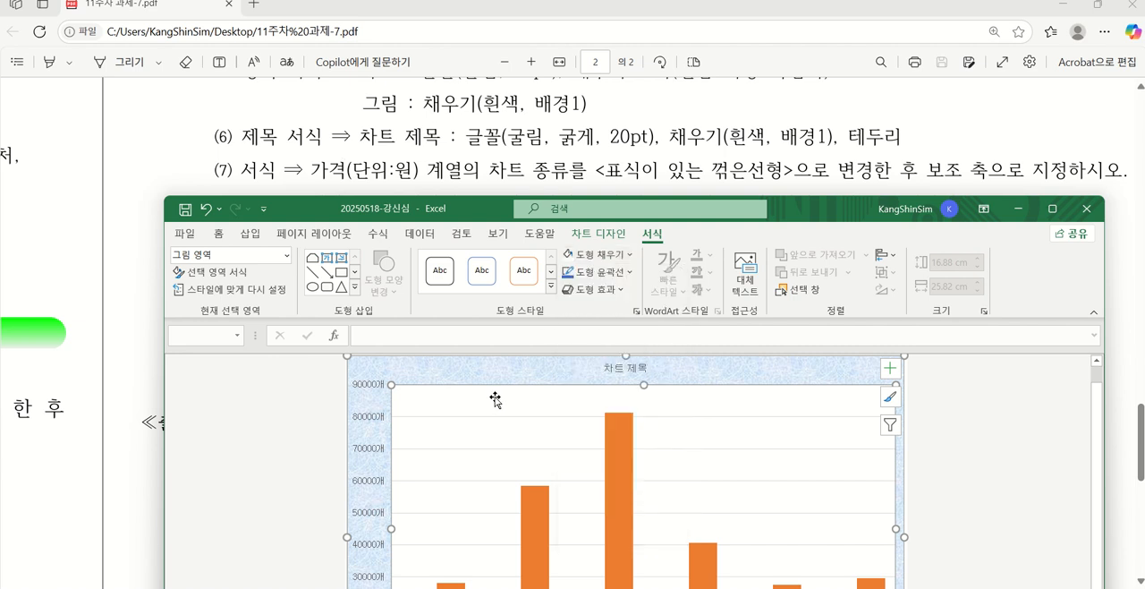
Set the chart title's text to size 20 and bold, as in condition (6)
left_click(613, 369)
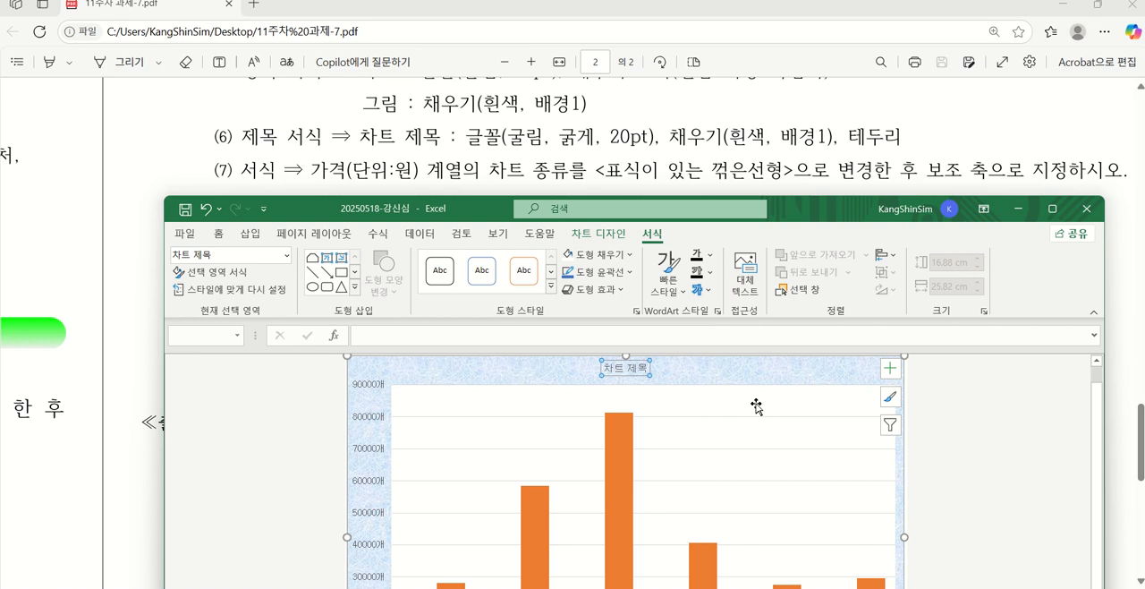
left_click(218, 234)
left_click(336, 266)
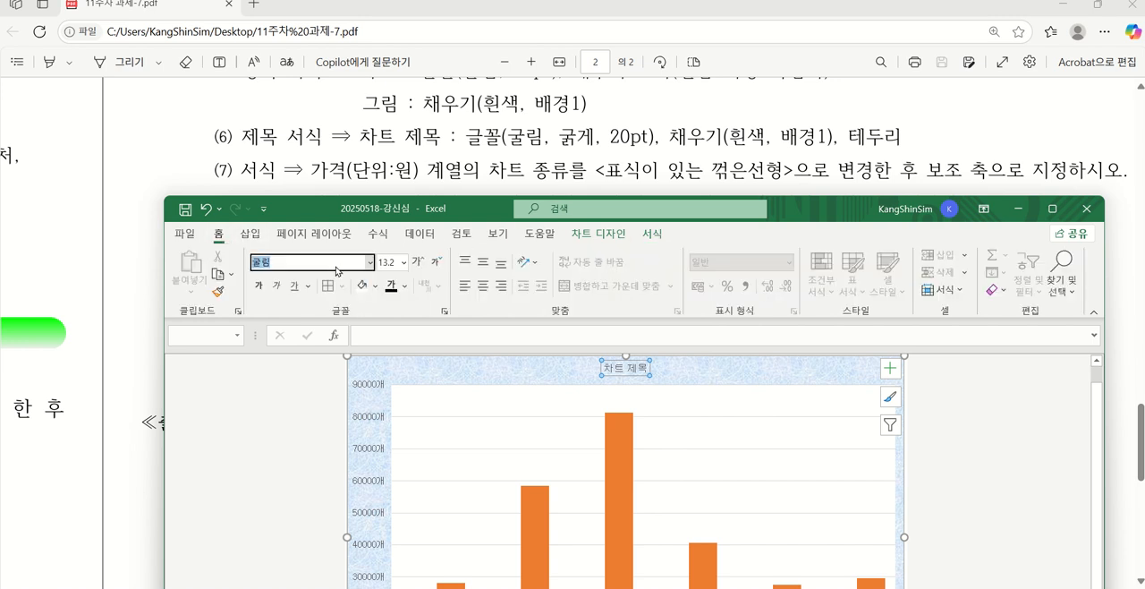
left_click(390, 262)
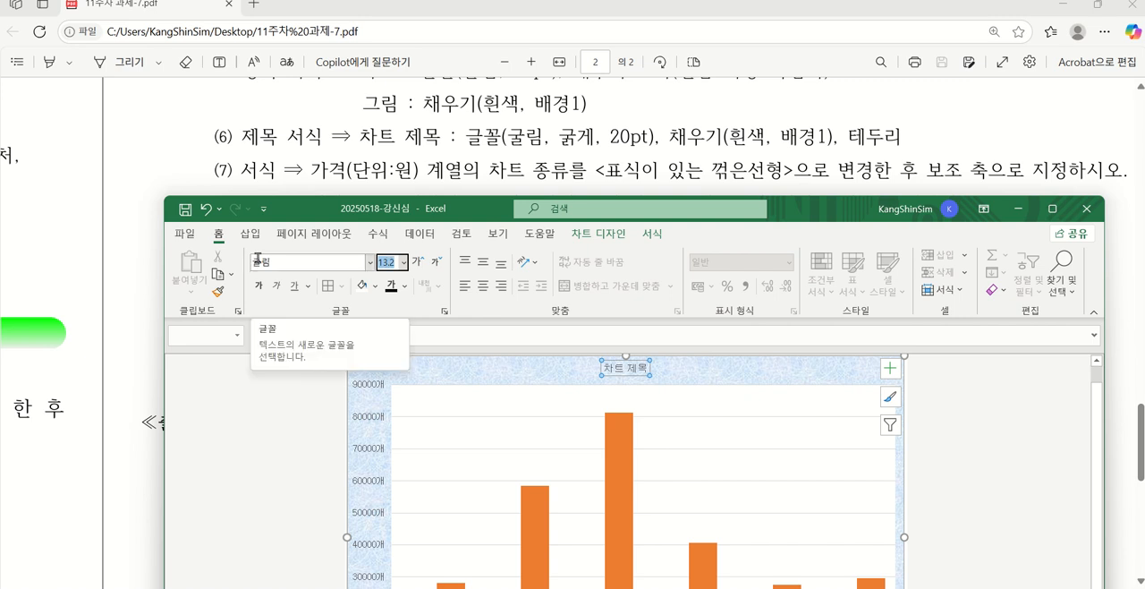
type("20")
key("Return")
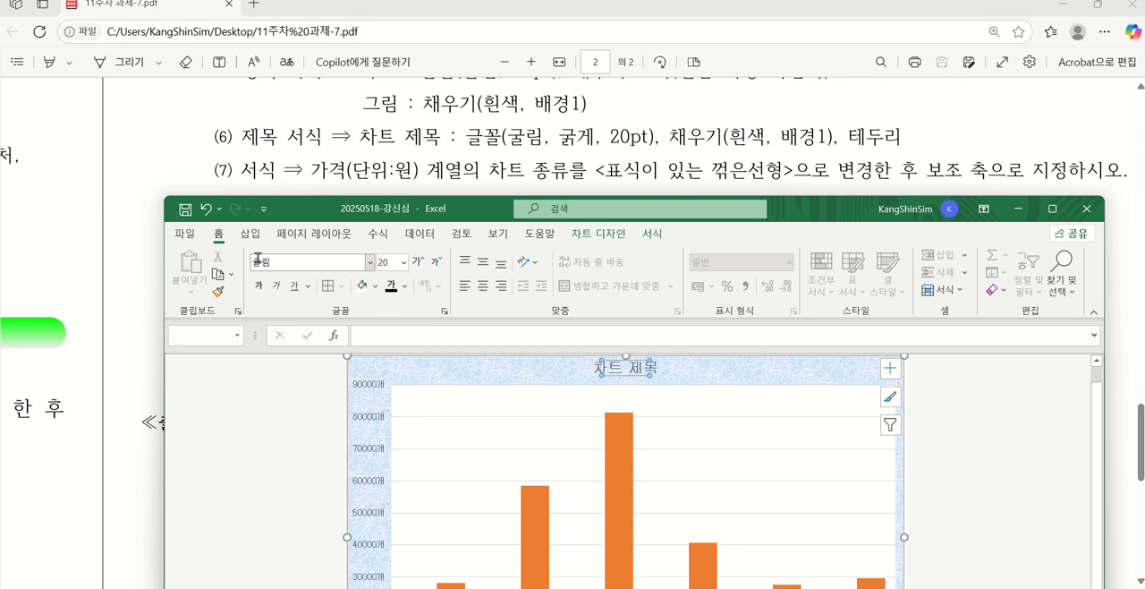
left_click(256, 288)
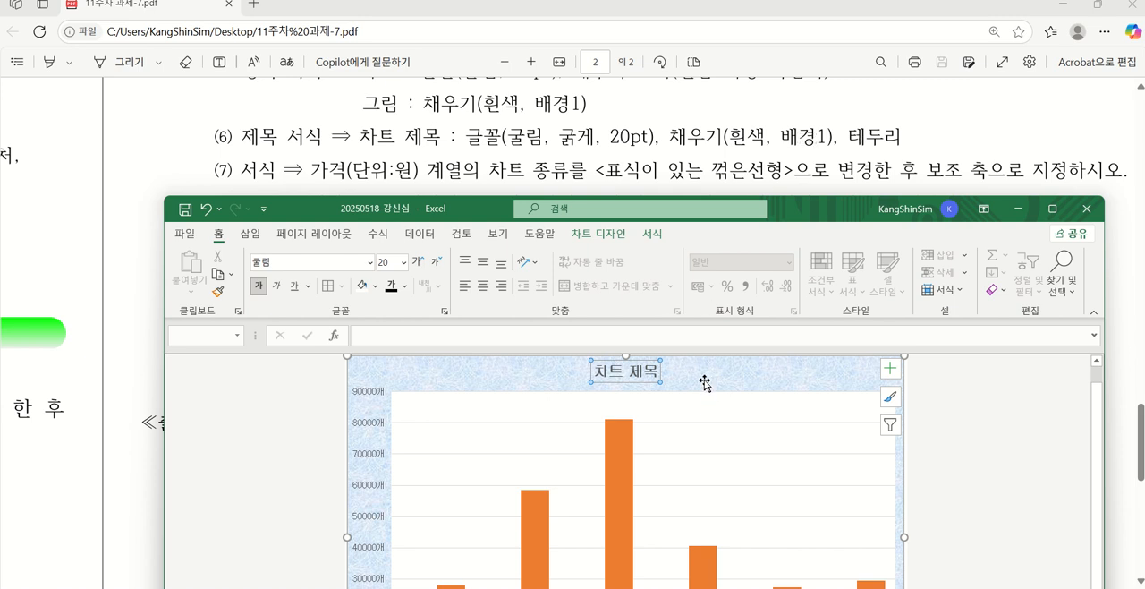
Give the chart title a 자동 (white) shape fill and a 자동 (black) outline
left_click(652, 234)
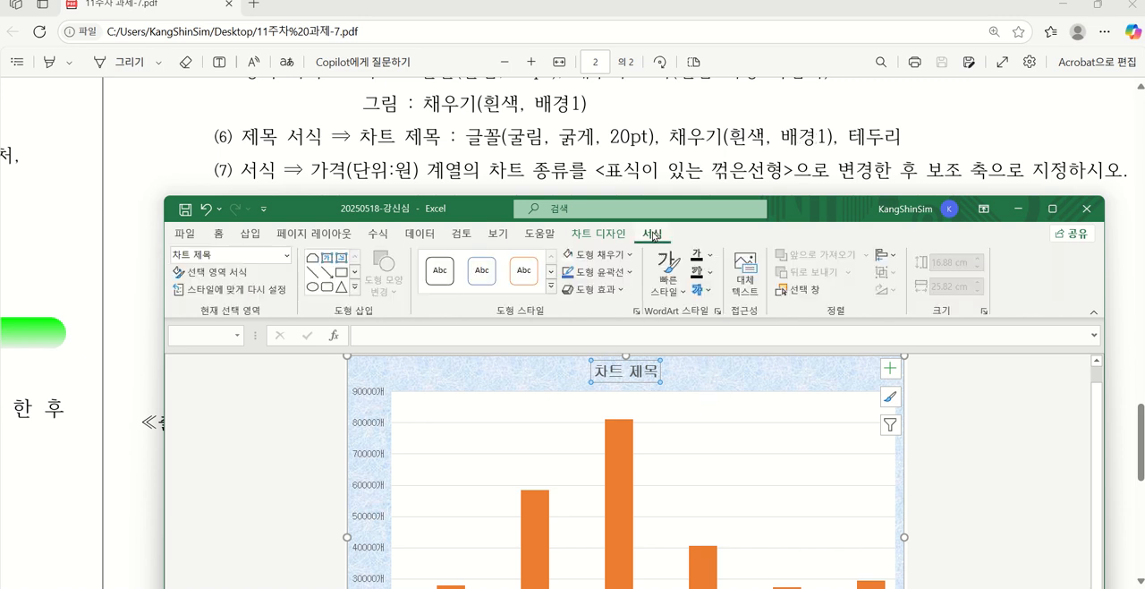
left_click(628, 256)
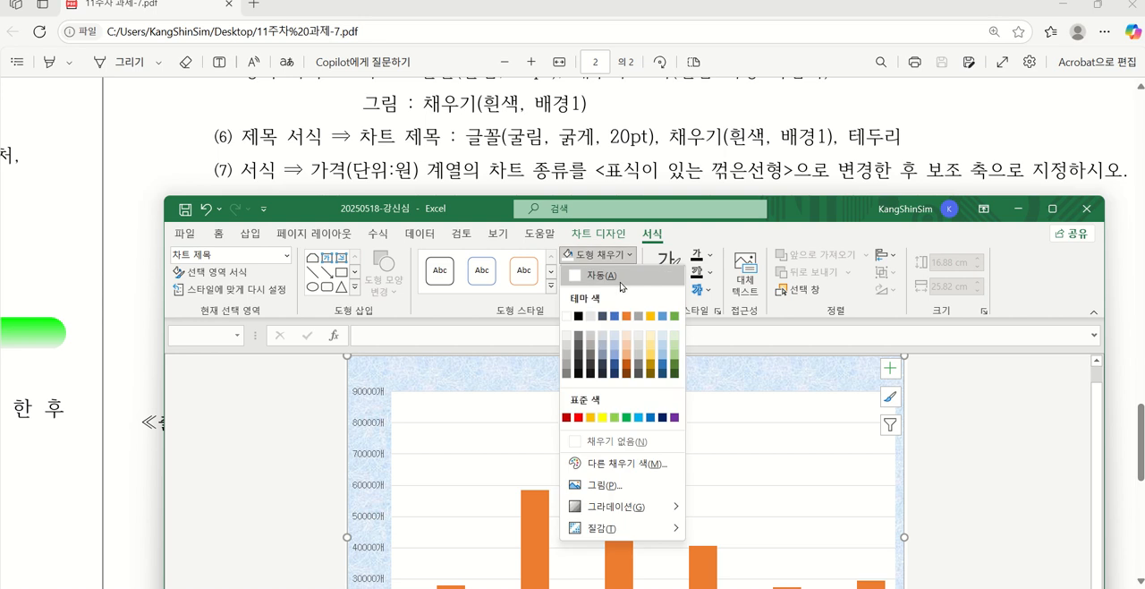
left_click(620, 277)
left_click(621, 273)
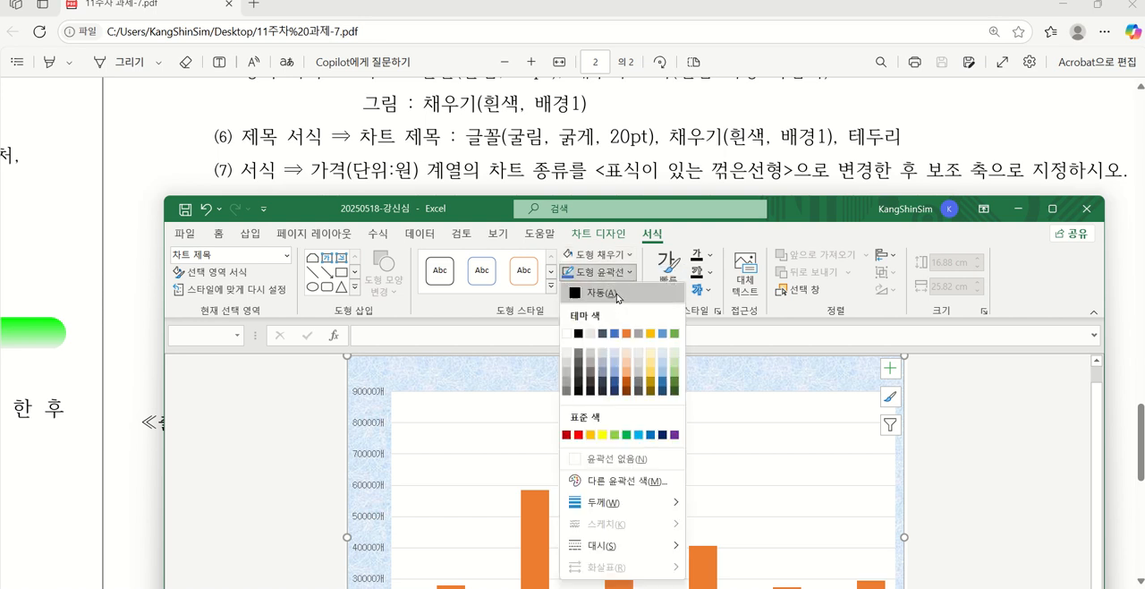
left_click(617, 294)
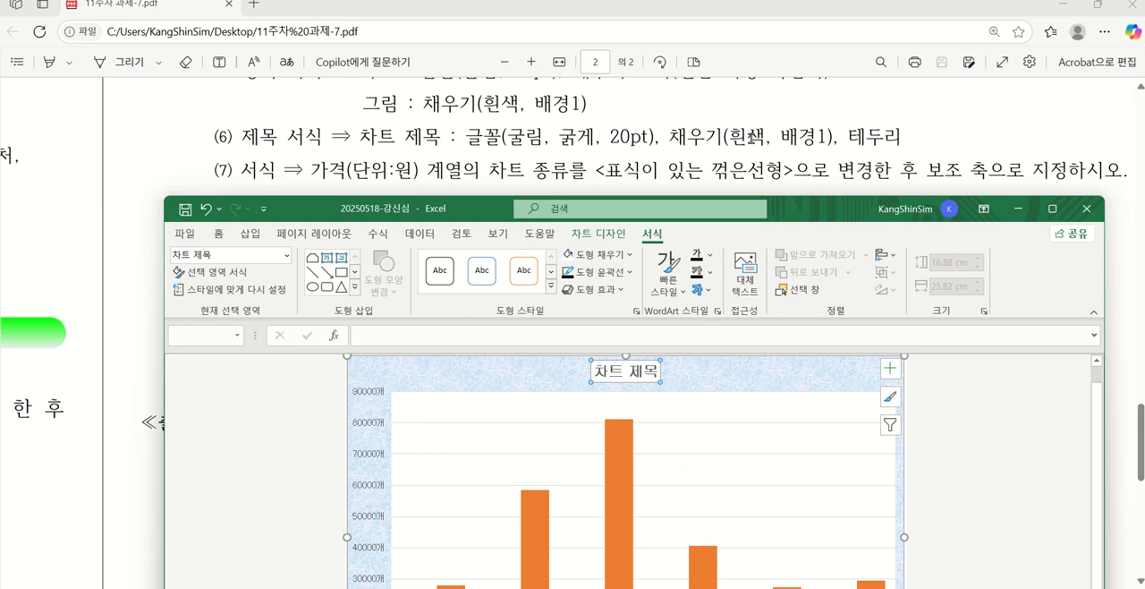
Replace the chart title text with "유주상사 및 수민공업 제품의 주문 현황" from the ≪출력형태≫
double_click(627, 368)
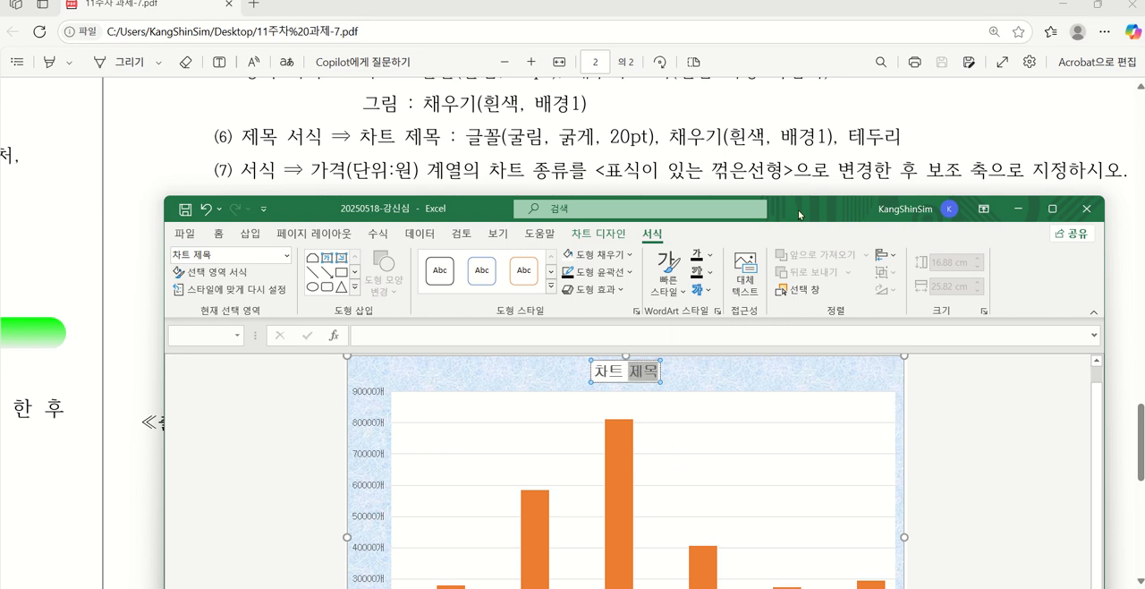
left_click_drag(794, 208, 781, 291)
scroll(776, 235, "down", 3)
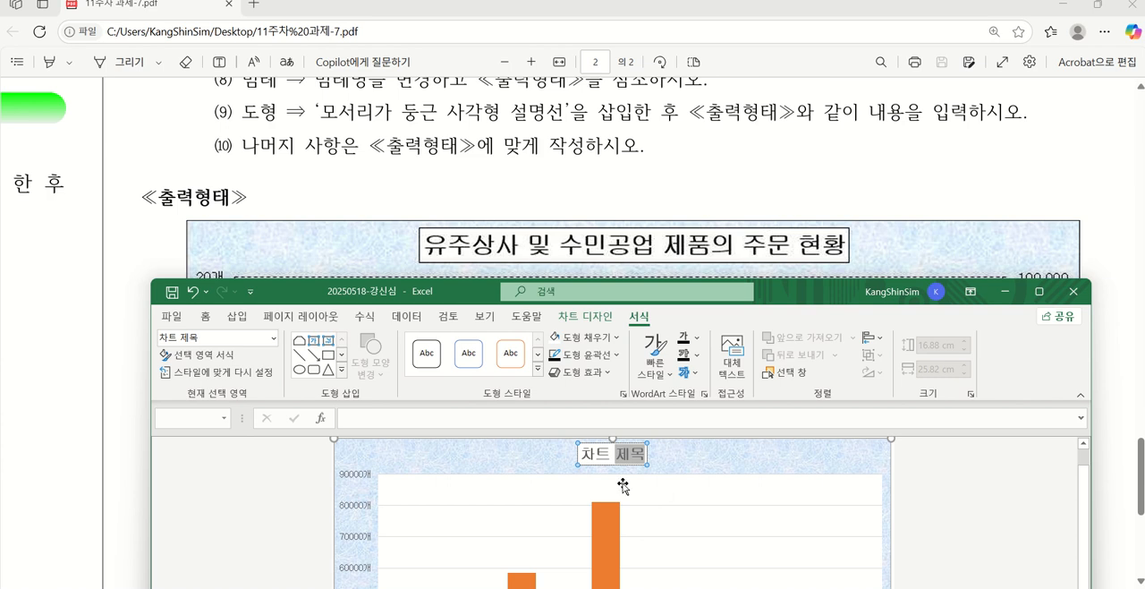
triple_click(598, 454)
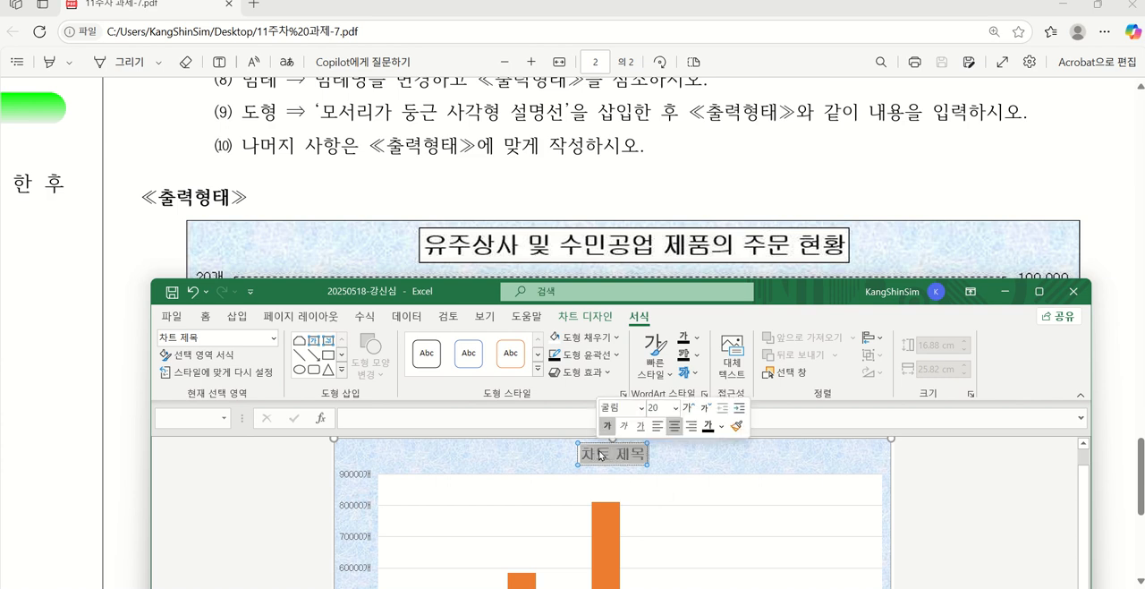
type("유주상사")
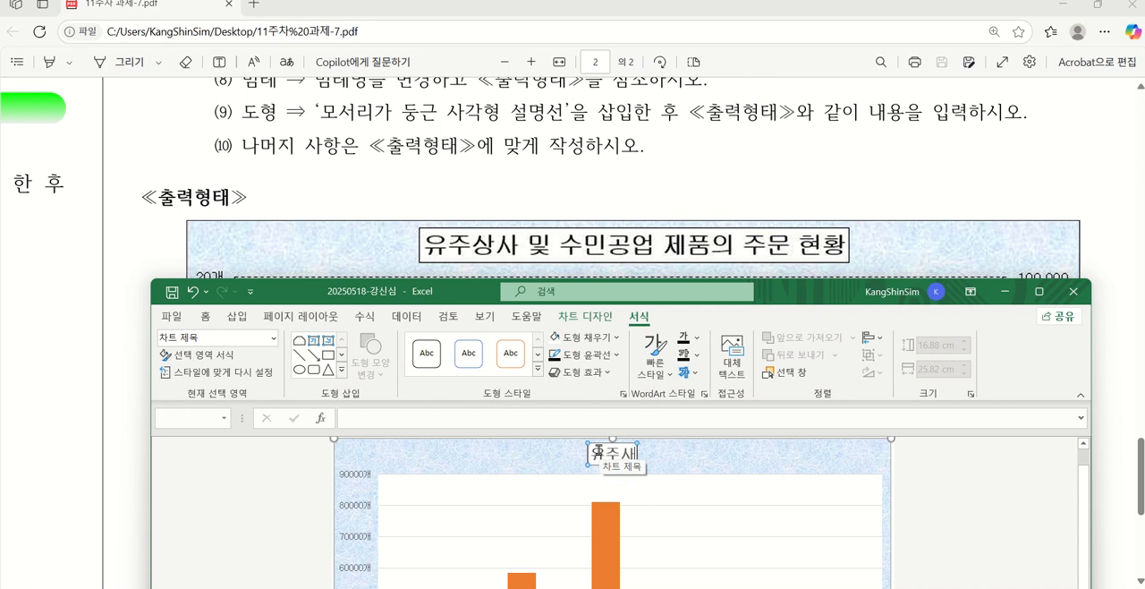
type(" ㅁ 수")
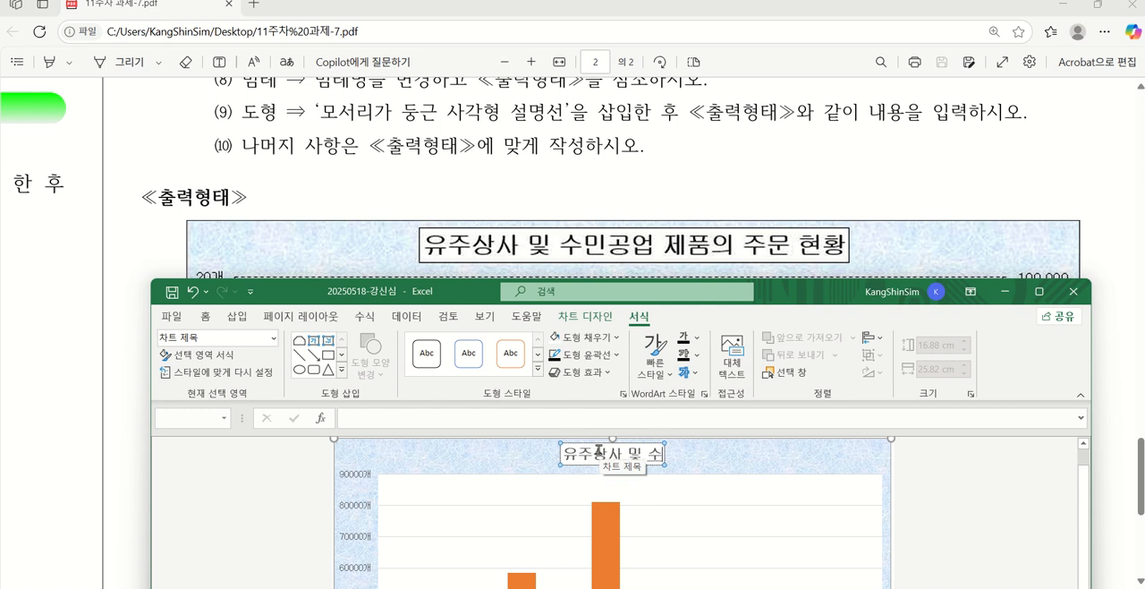
type("민공에업ㅂ")
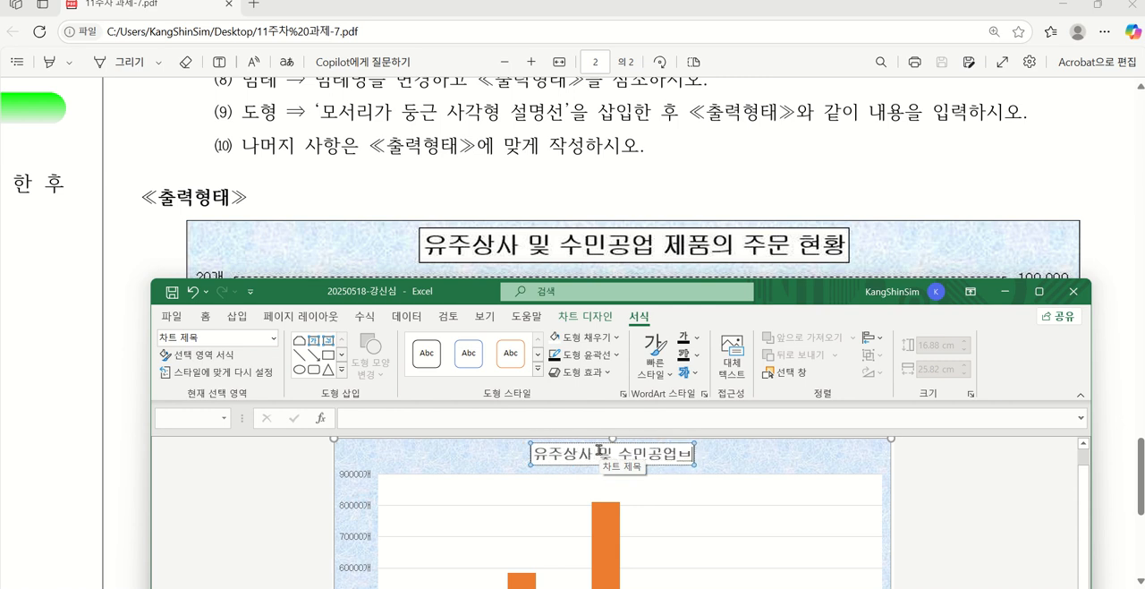
type(" 제품의")
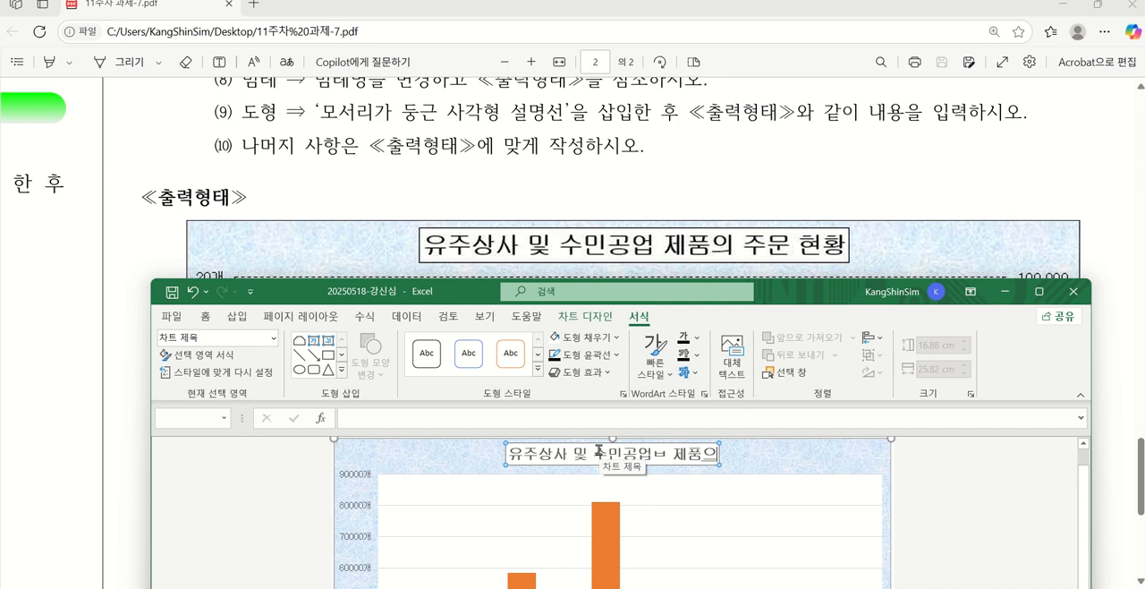
key("BackSpace")
key("BackSpace")
key("BackSpace")
key("BackSpace")
key("BackSpace")
key("BackSpace")
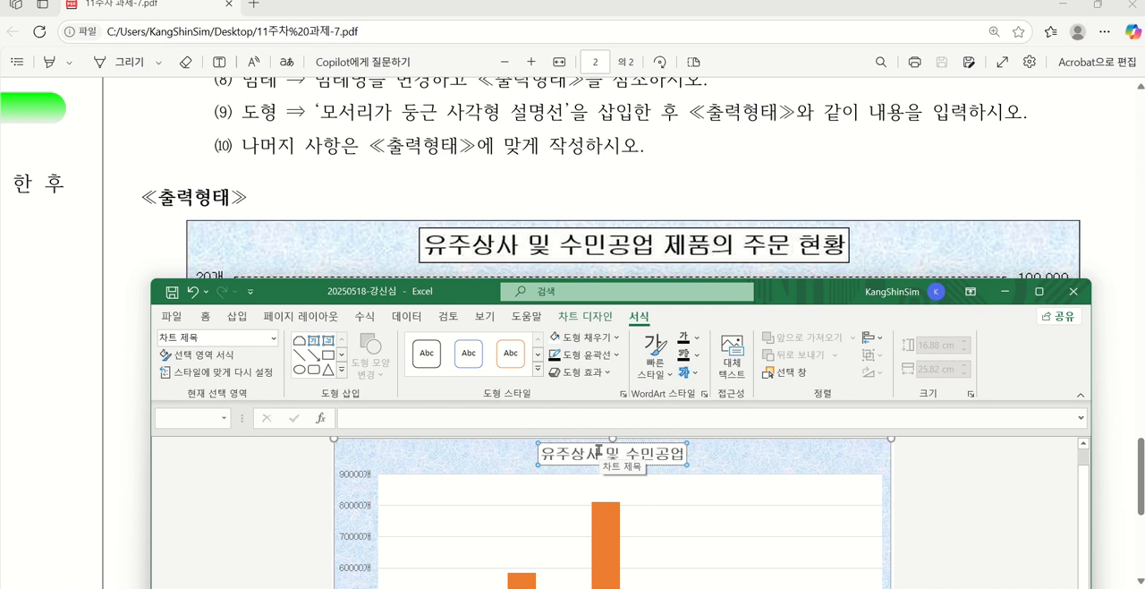
type("ㅈ")
type("ㅔ품의 주문")
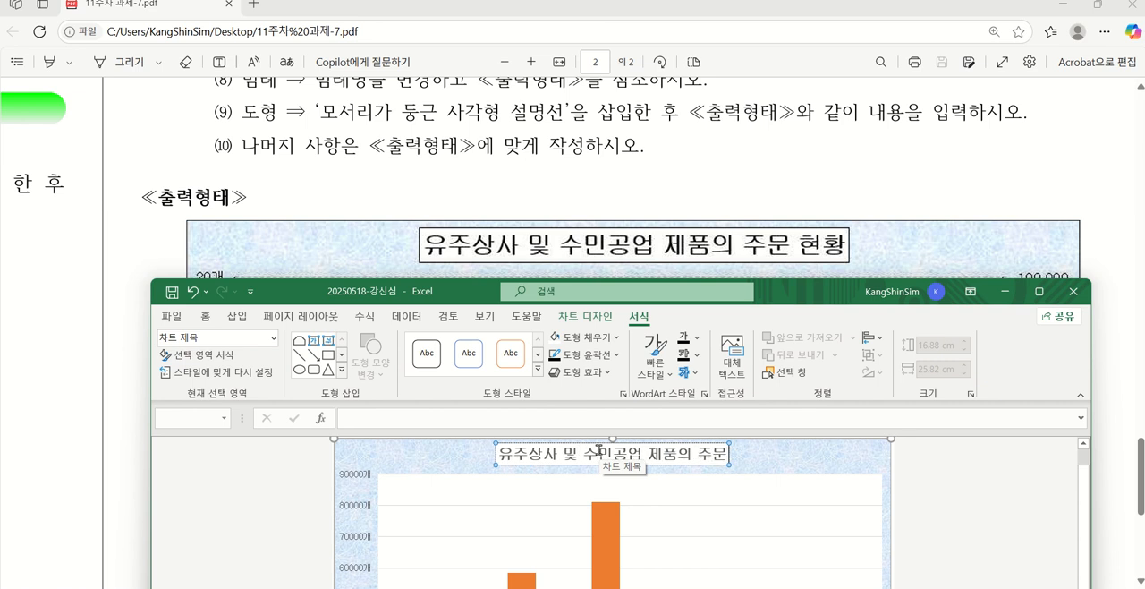
type(" 현호")
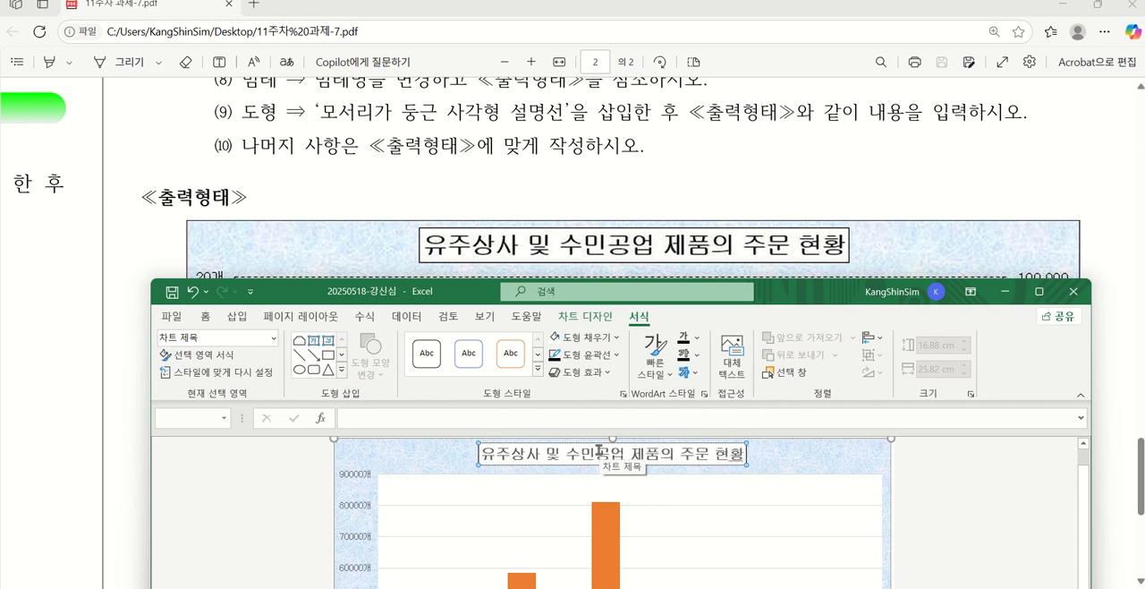
type("ㅏㅇ")
left_click(780, 462)
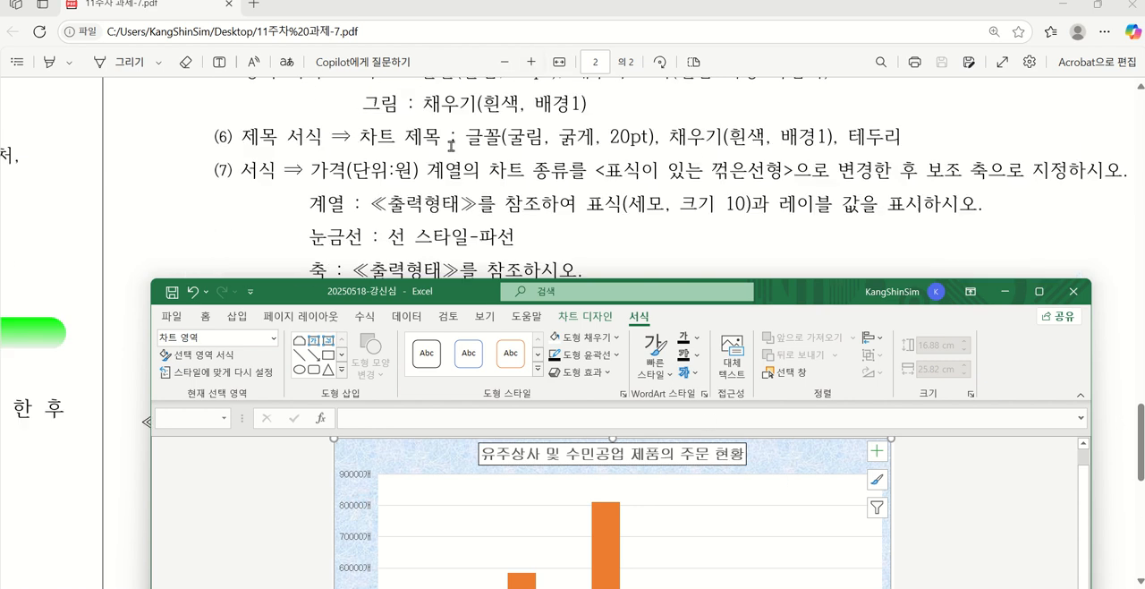
Change the 가격(단위:원) series to 표식이 있는 꺾은선형 on the secondary axis, keeping 주문수량 as 묶은 세로 막대형
scroll(452, 145, "up", 3)
scroll(449, 154, "up", 2)
left_click_drag(349, 297, 383, 208)
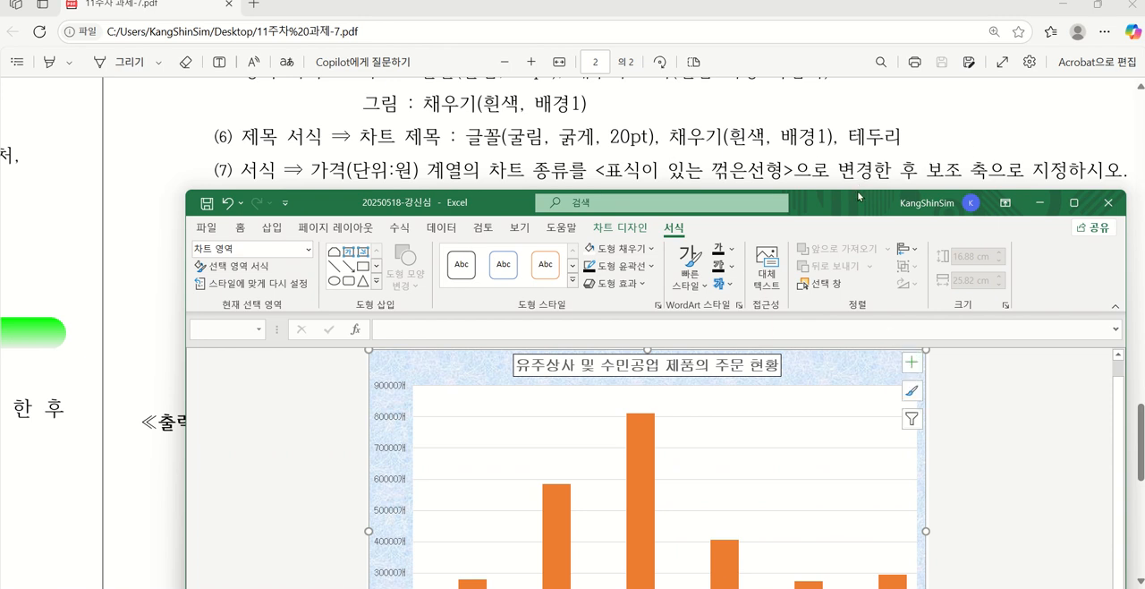
left_click_drag(846, 197, 813, 66)
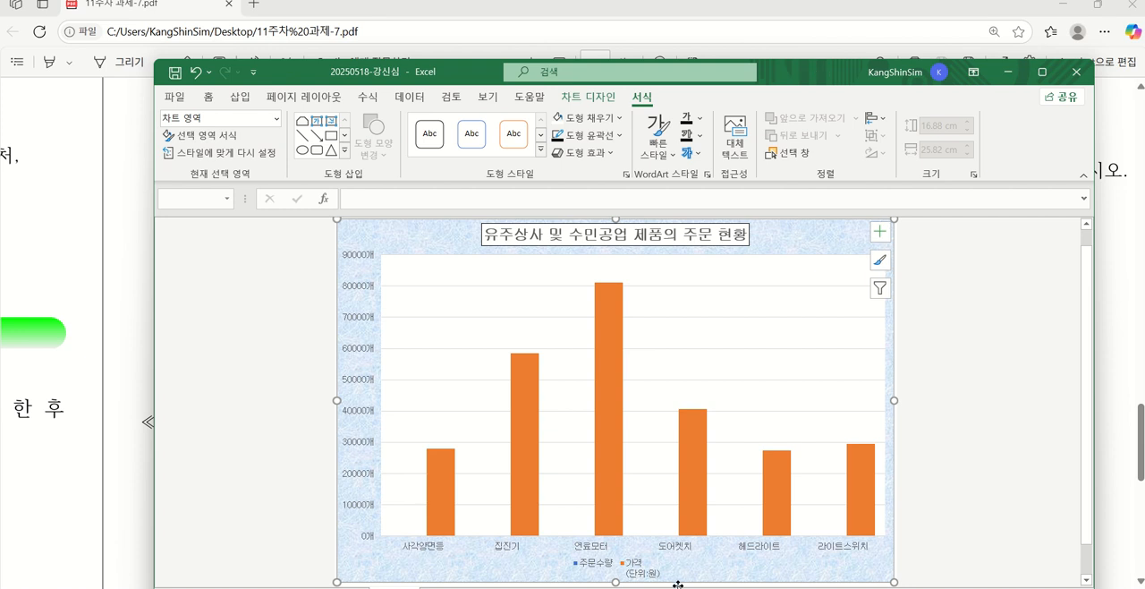
mouse_move(607, 392)
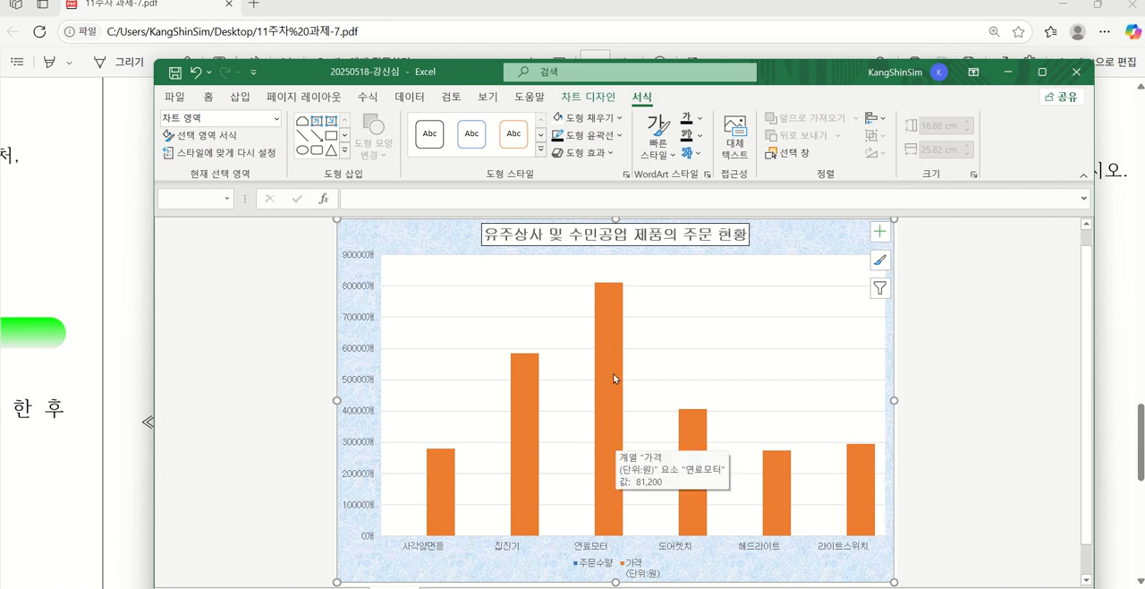
right_click(611, 380)
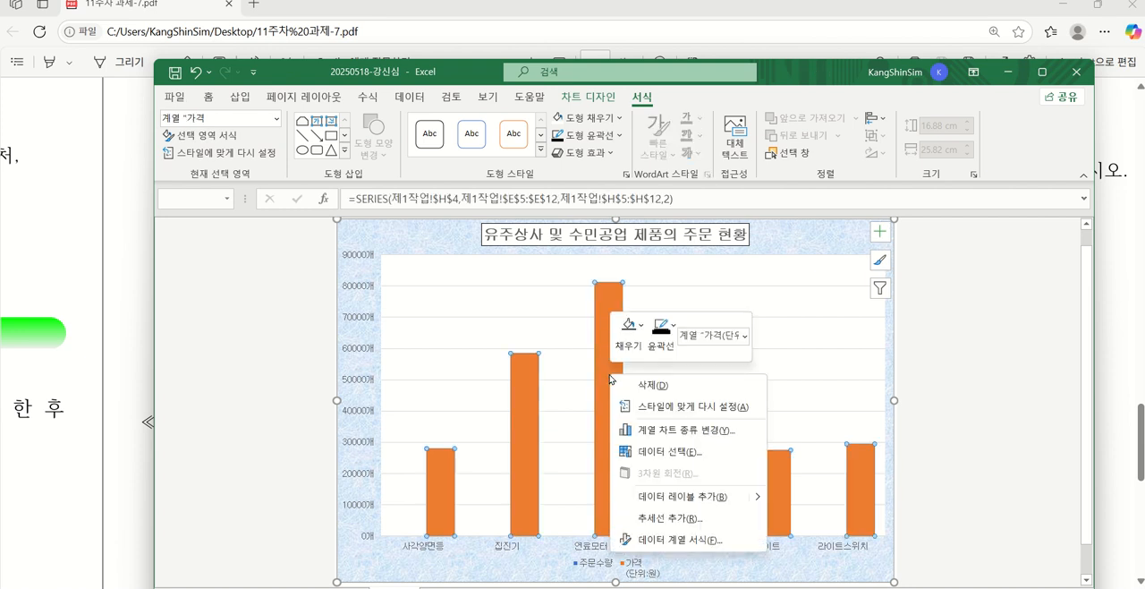
left_click(691, 435)
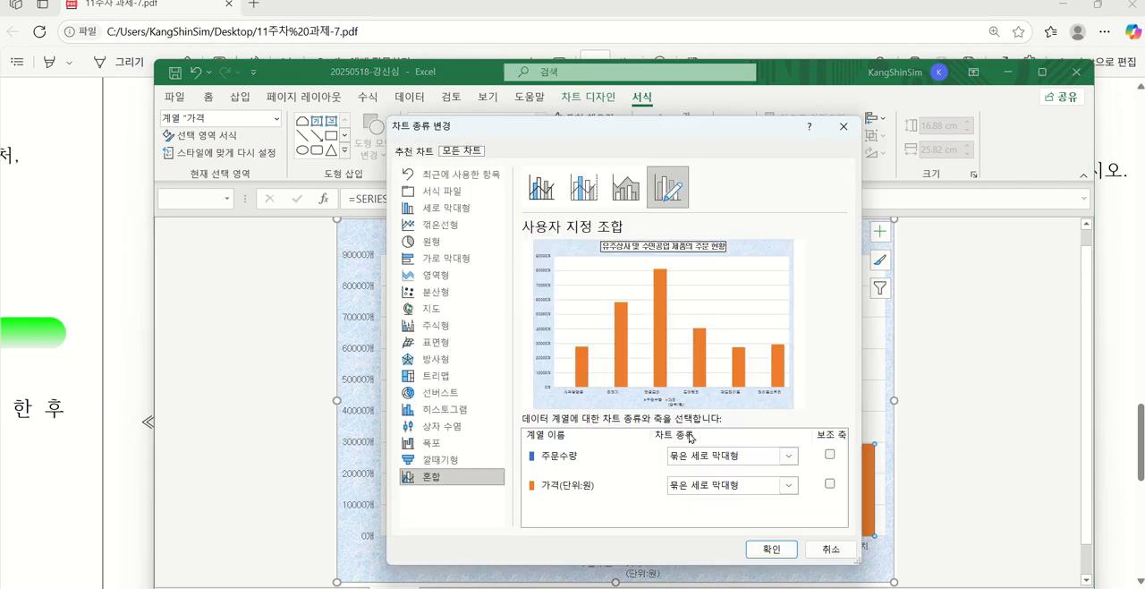
left_click(754, 486)
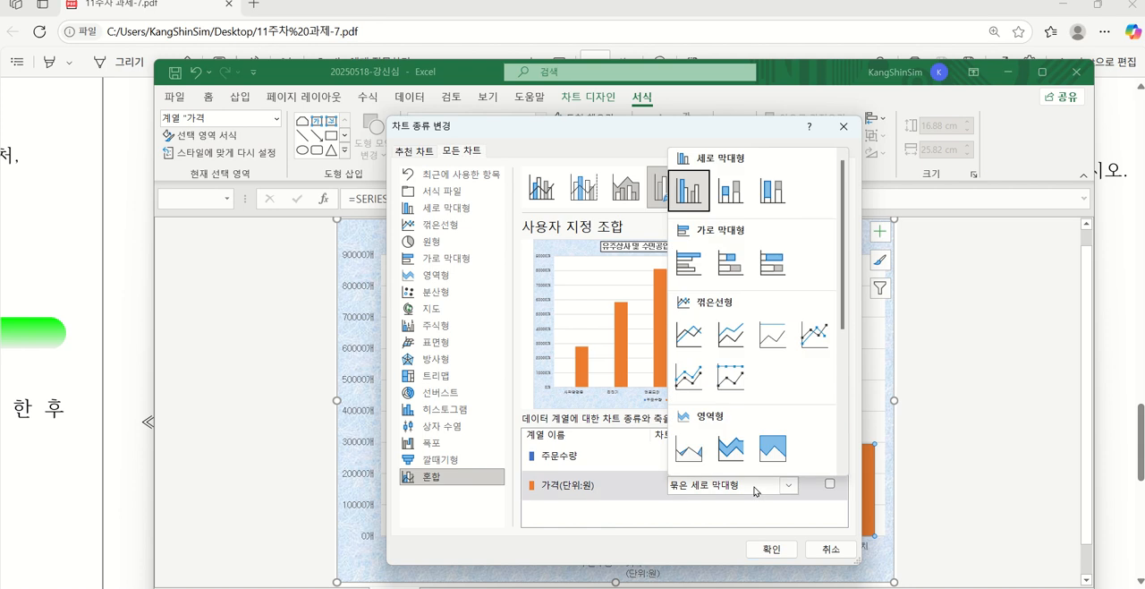
left_click(823, 330)
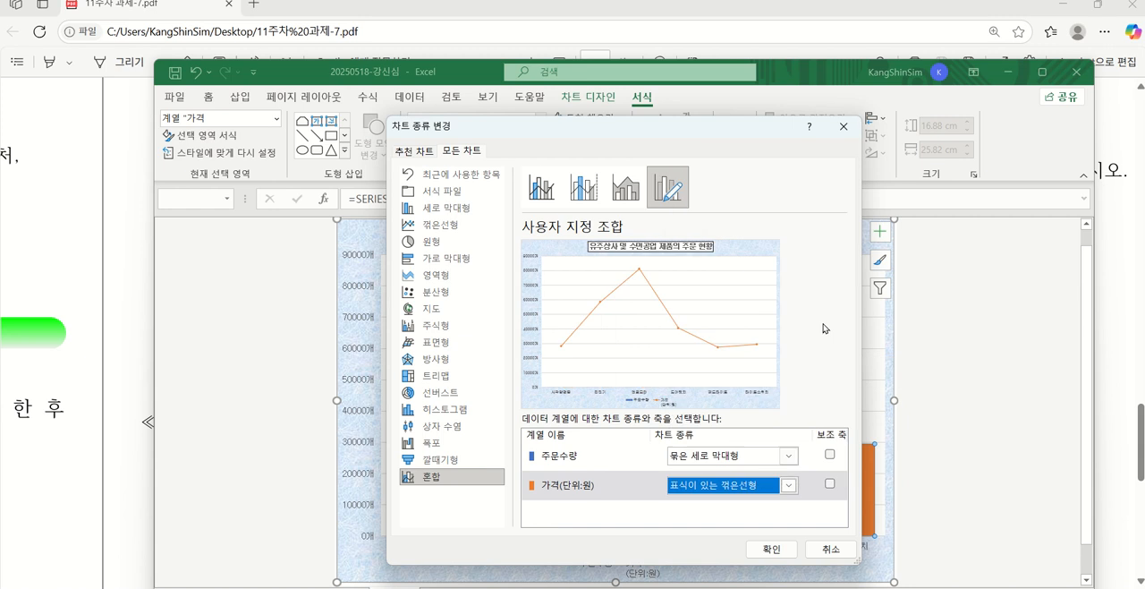
left_click(829, 484)
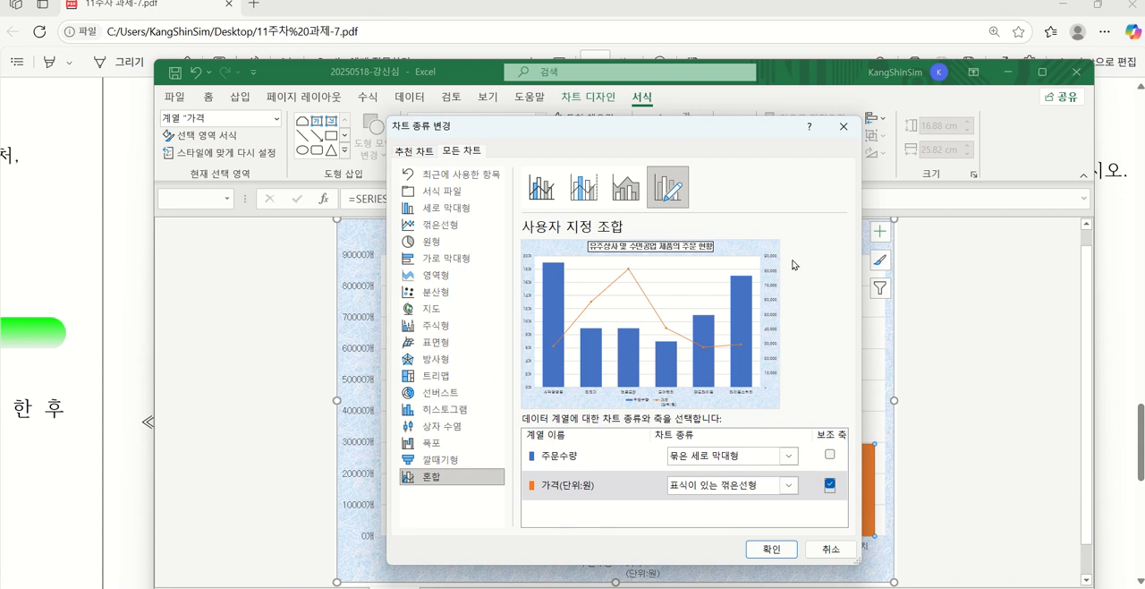
left_click(771, 549)
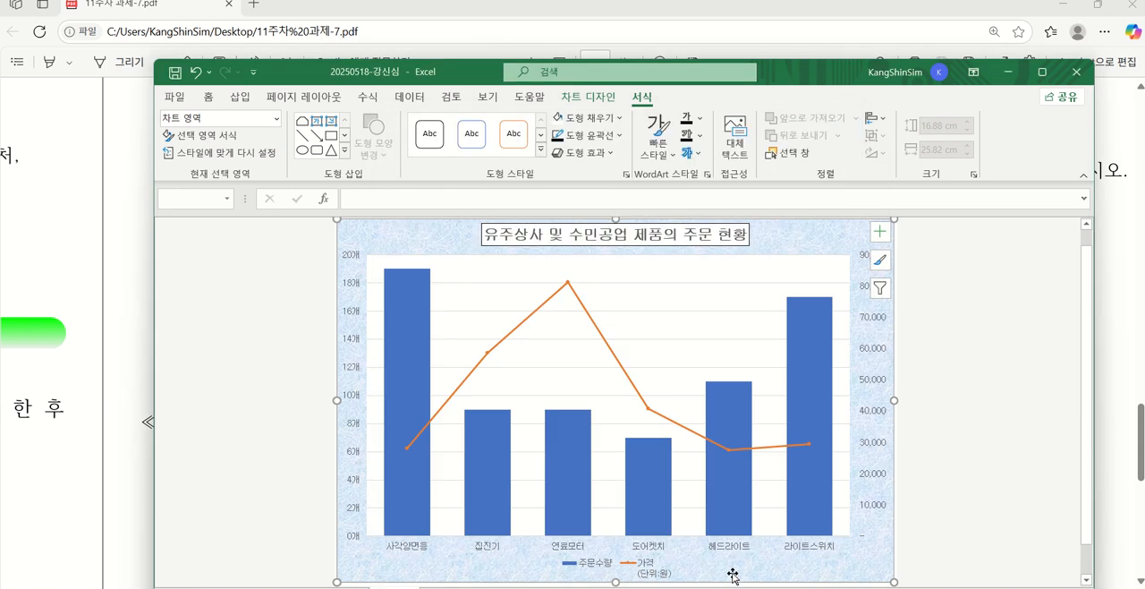
Give the 가격(단위:원) line series built-in triangle markers of size 10, as required by condition (7)
left_click_drag(811, 69, 811, 239)
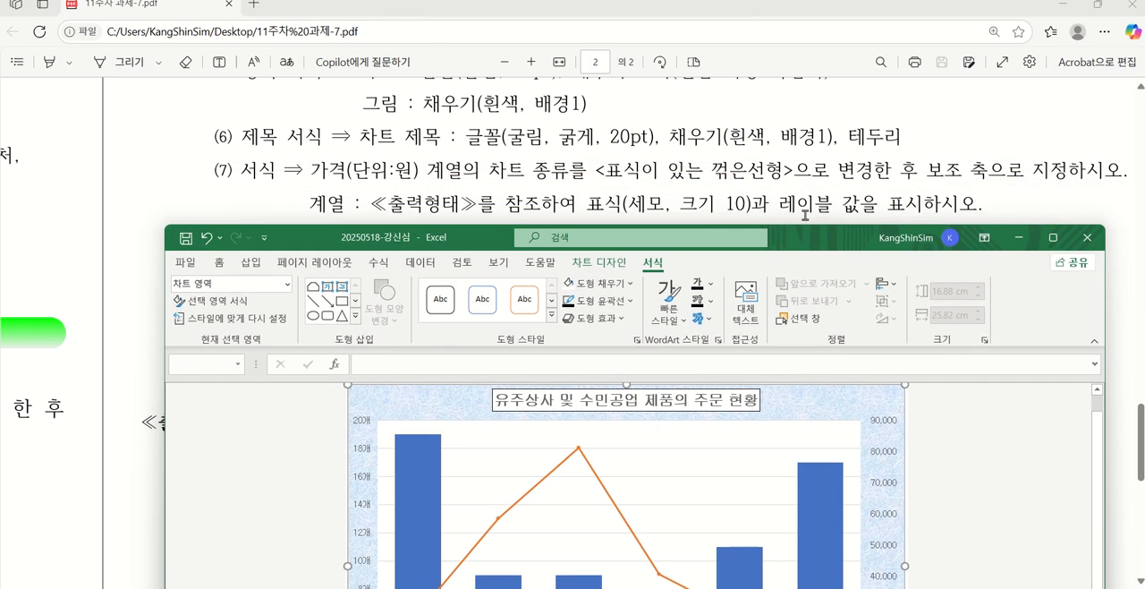
scroll(773, 160, "down", 2)
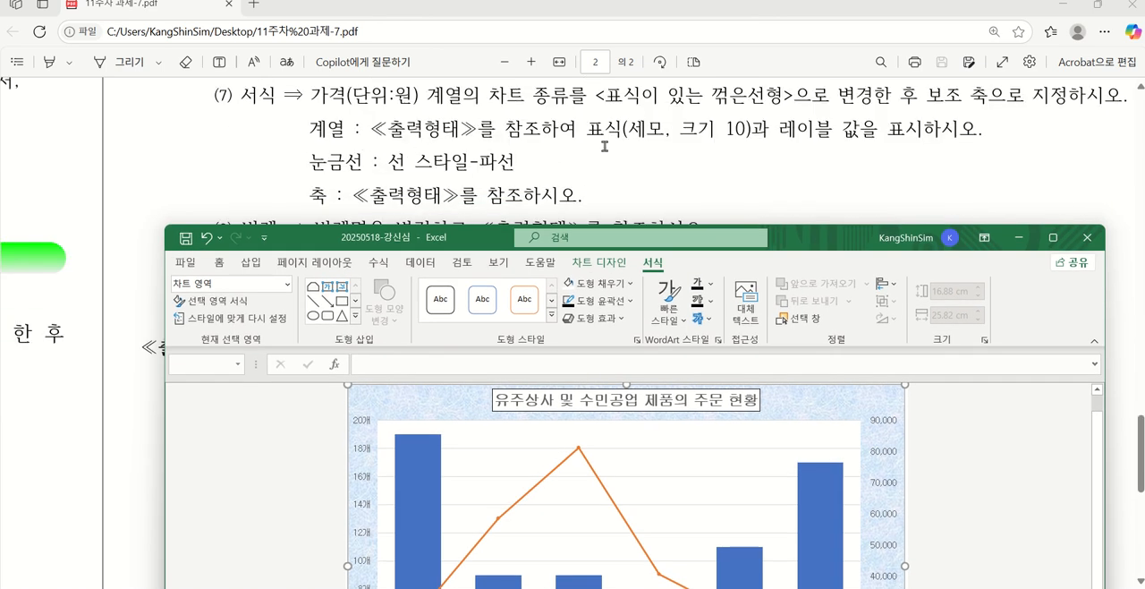
left_click_drag(822, 244, 807, 170)
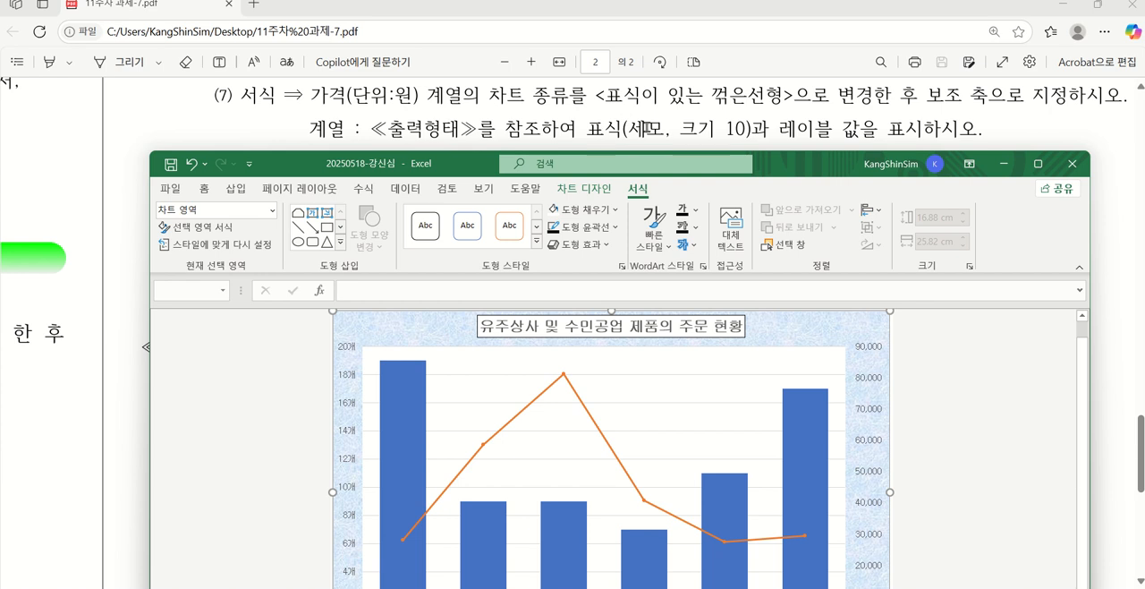
left_click(482, 445)
double_click(482, 446)
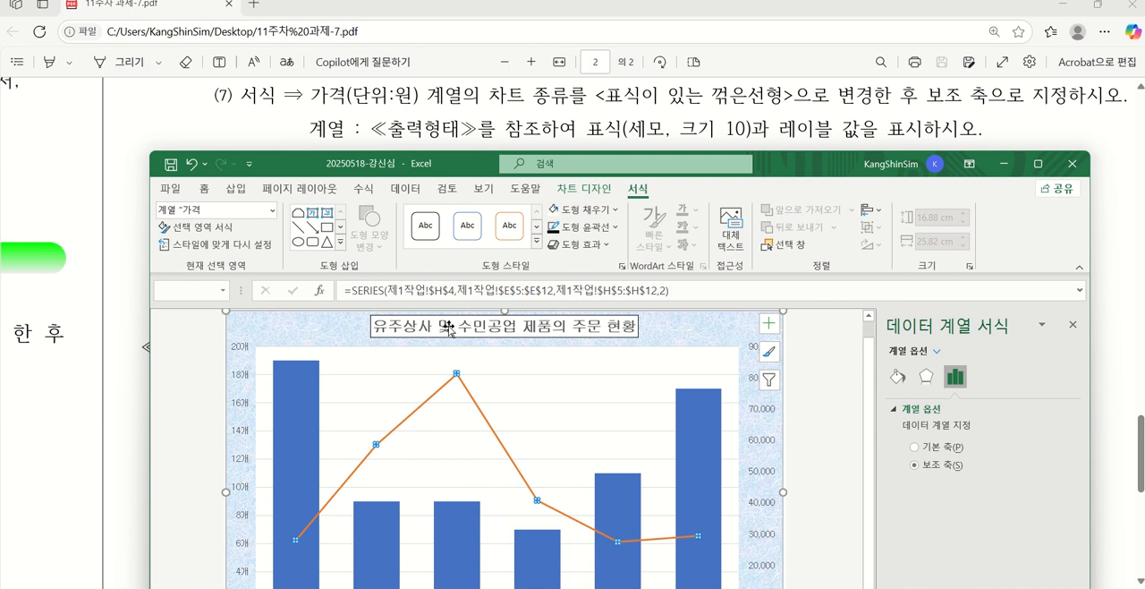
left_click(897, 376)
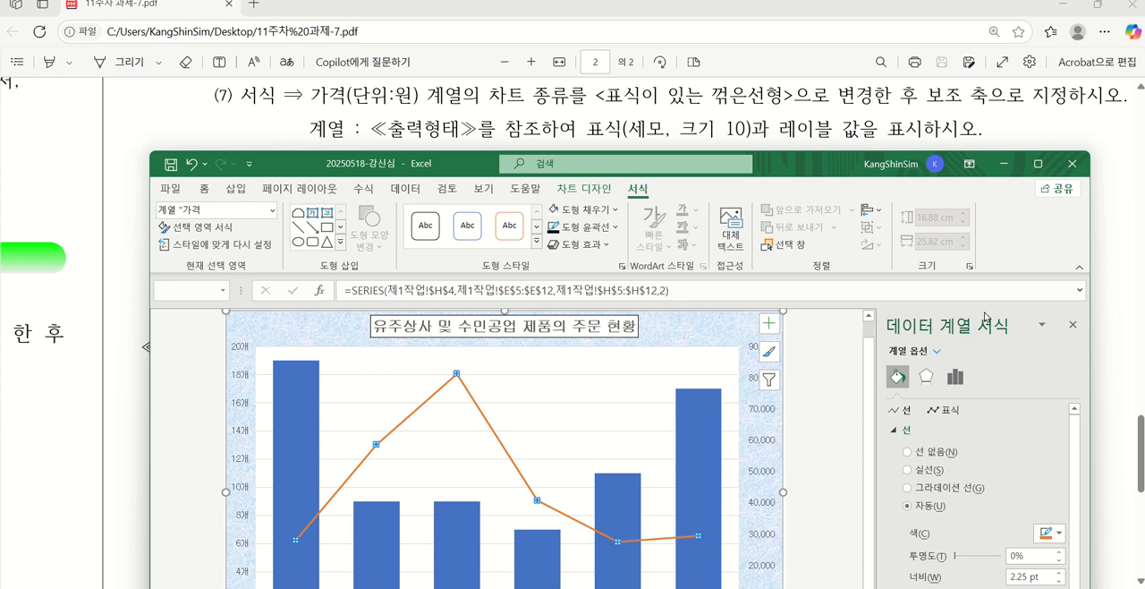
left_click(948, 412)
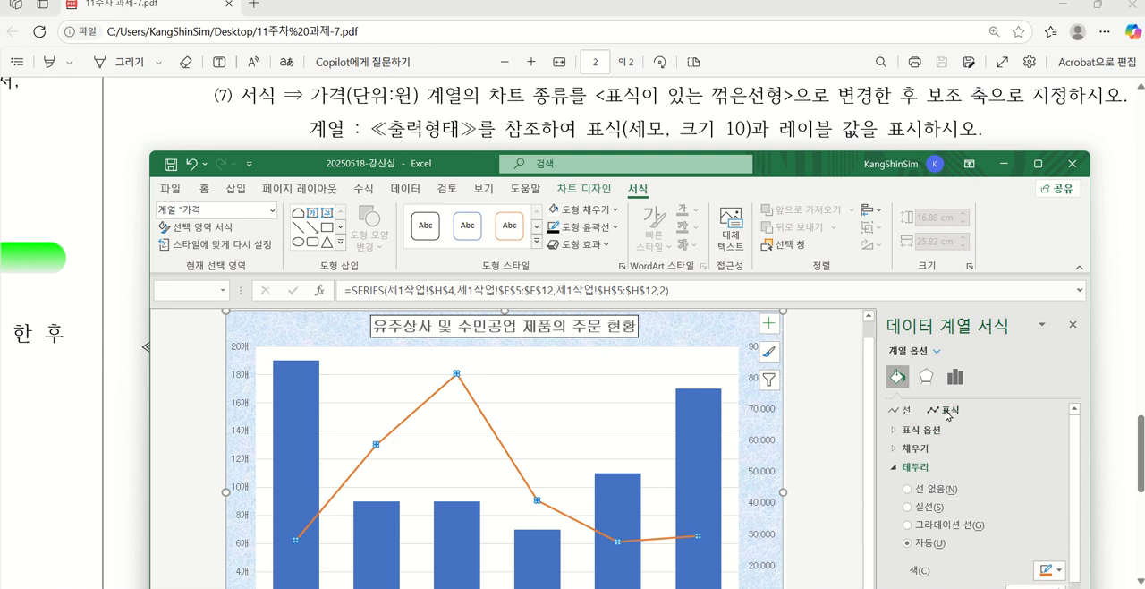
left_click(892, 431)
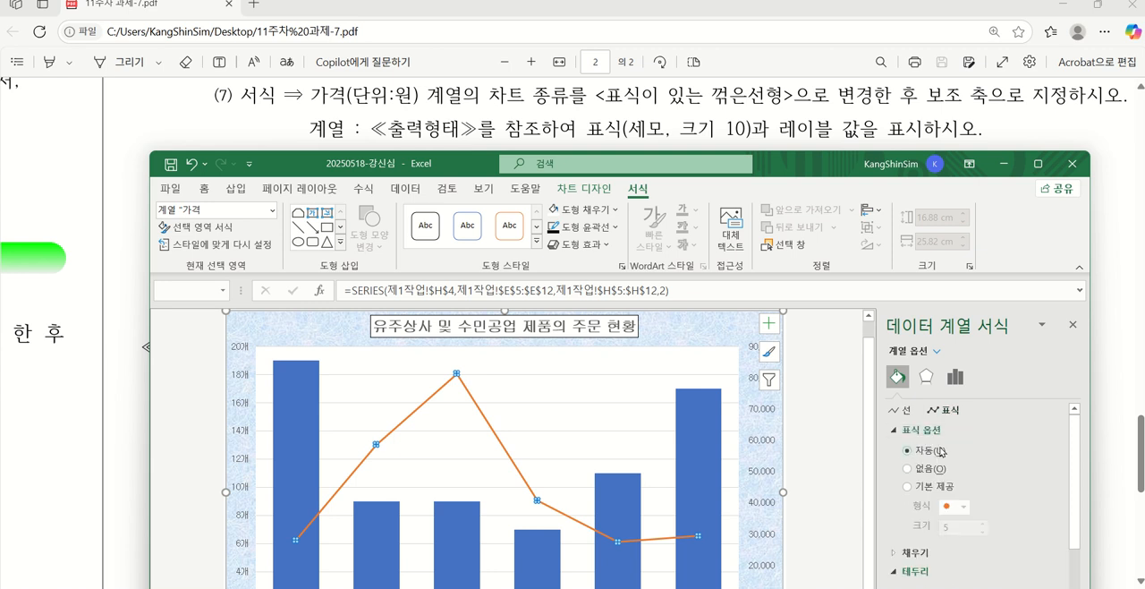
left_click(909, 486)
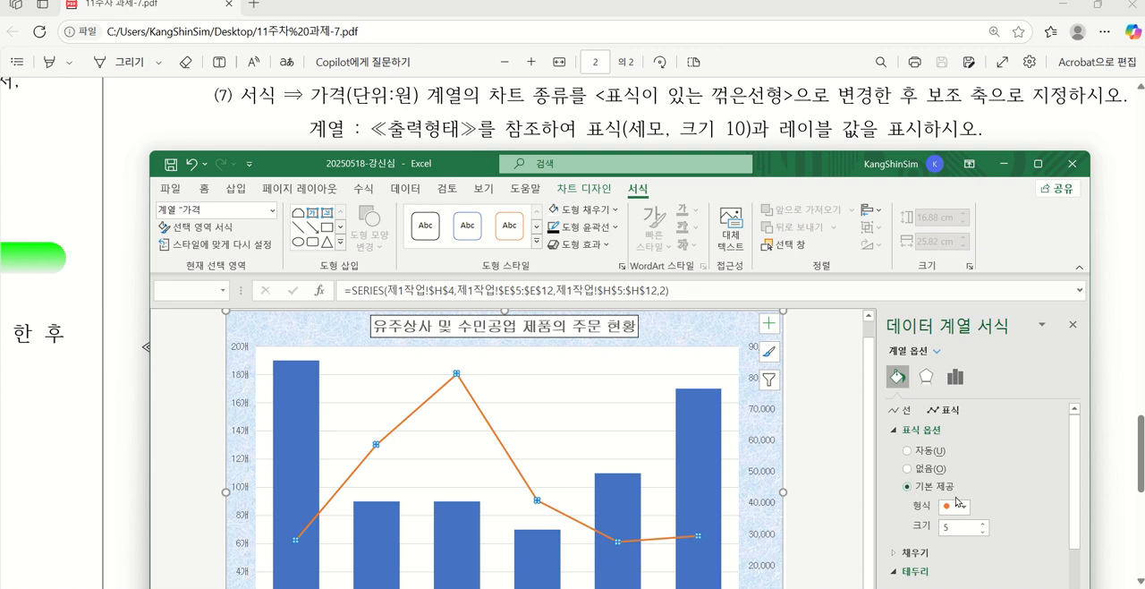
left_click(963, 507)
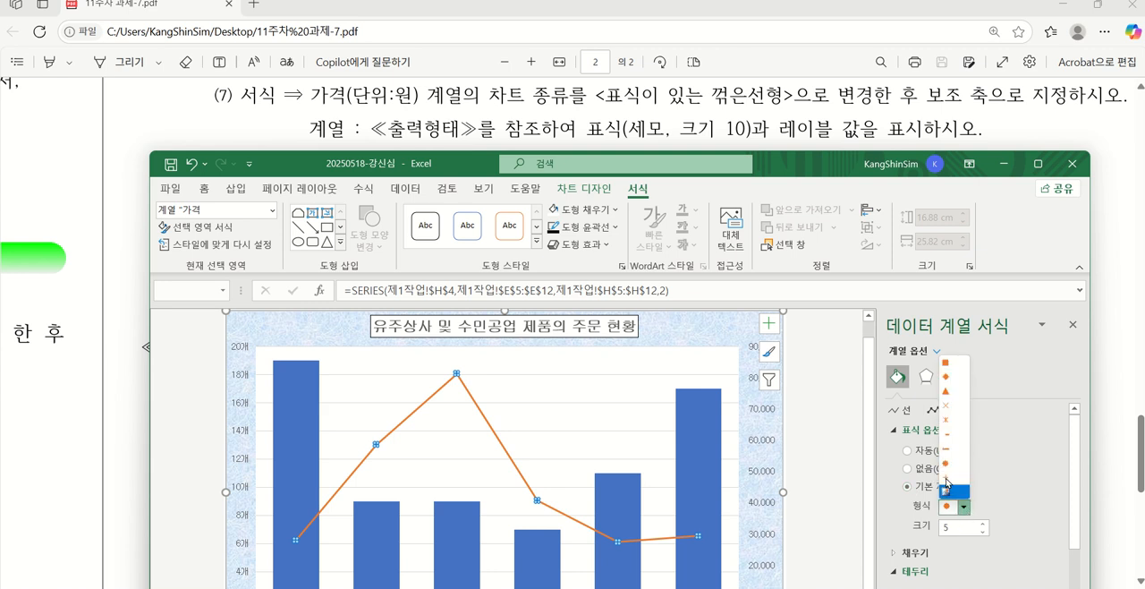
left_click(954, 391)
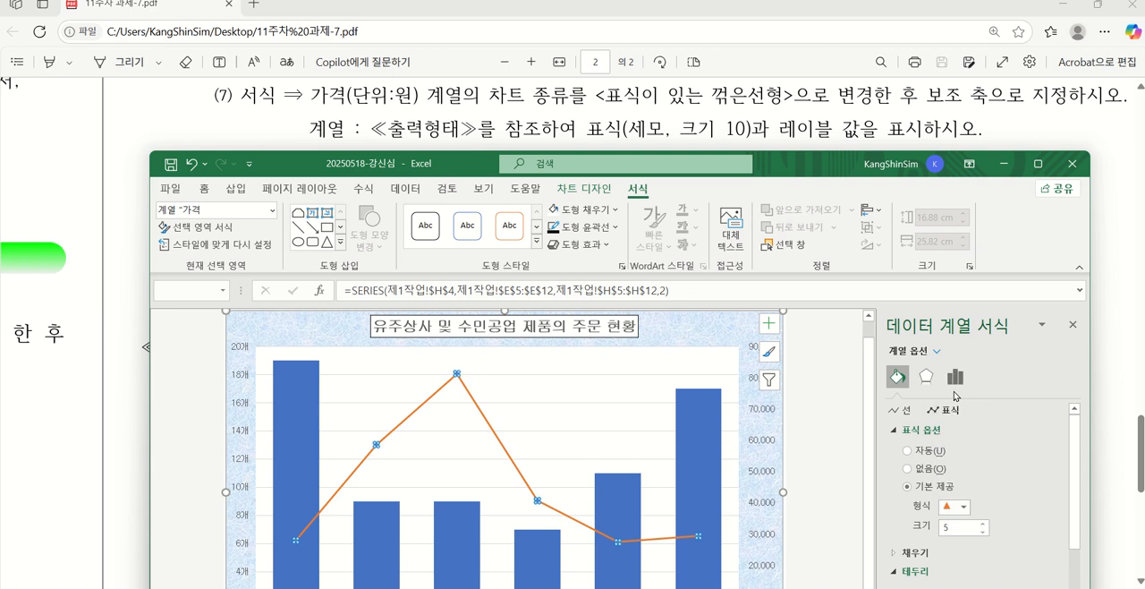
left_click(981, 524)
left_click(981, 524)
left_click(982, 525)
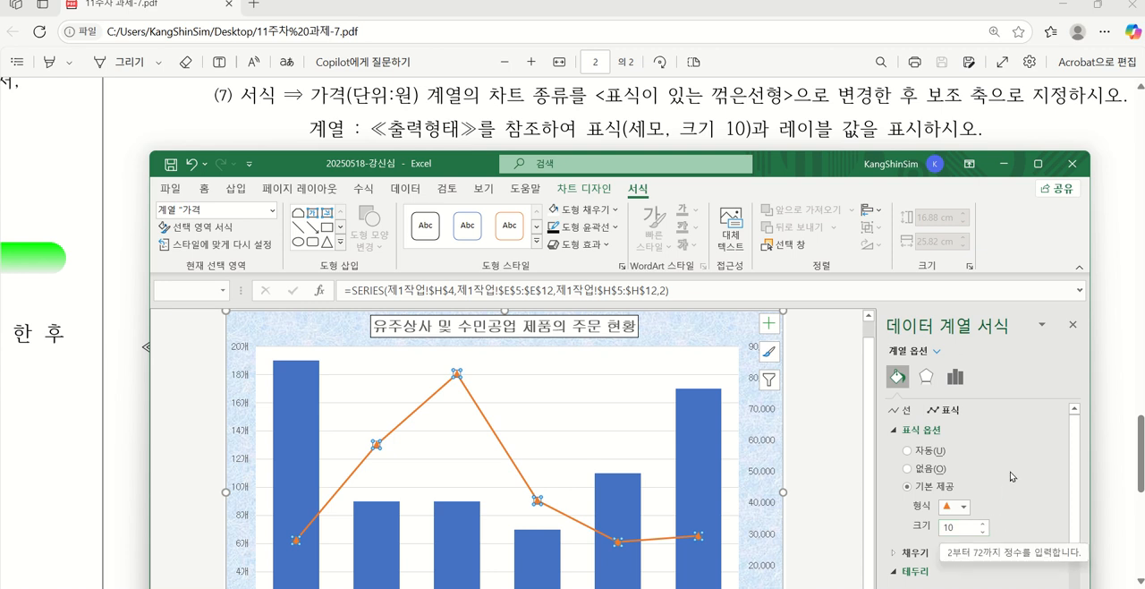
Add a data label to only the 사각양면등 bar of the 주문수량 series, as in the ≪출력형태≫
left_click_drag(813, 172, 832, 582)
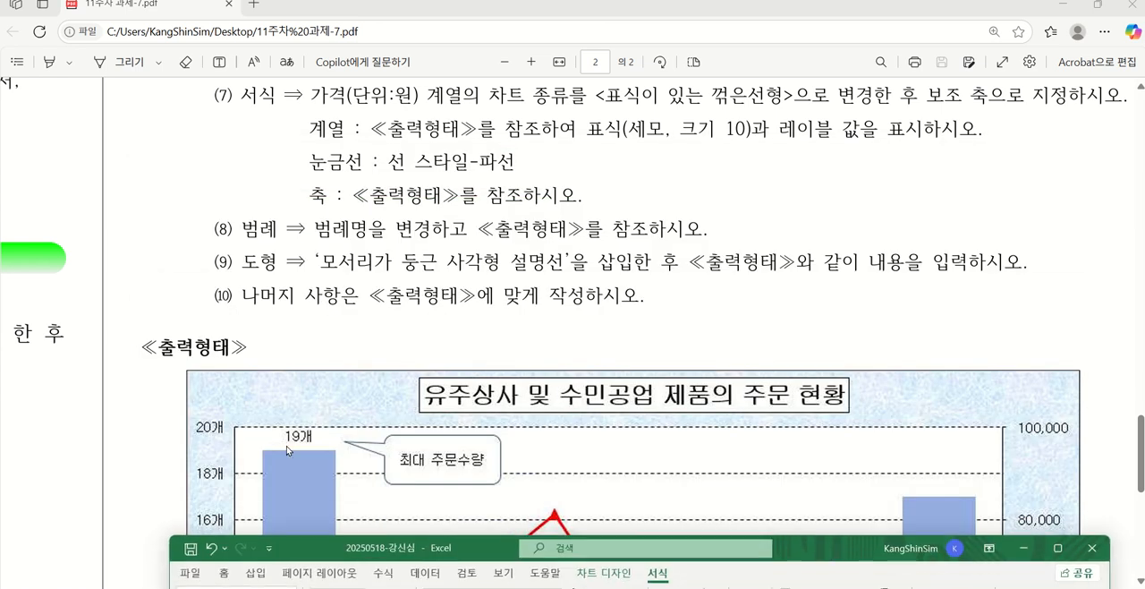
left_click_drag(832, 542, 836, 147)
mouse_move(321, 421)
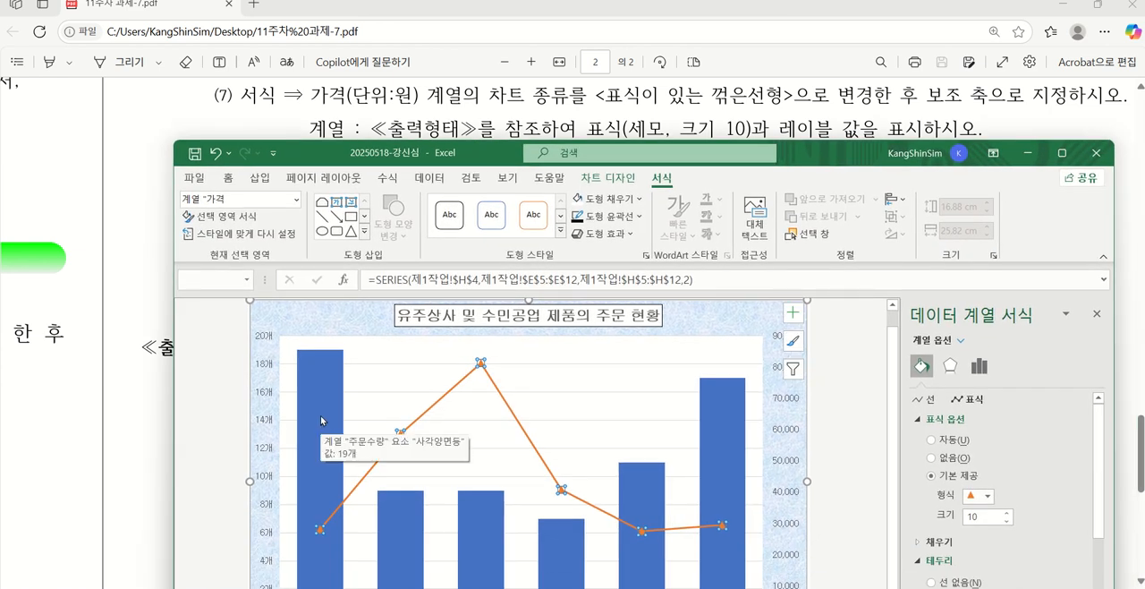
left_click(321, 420)
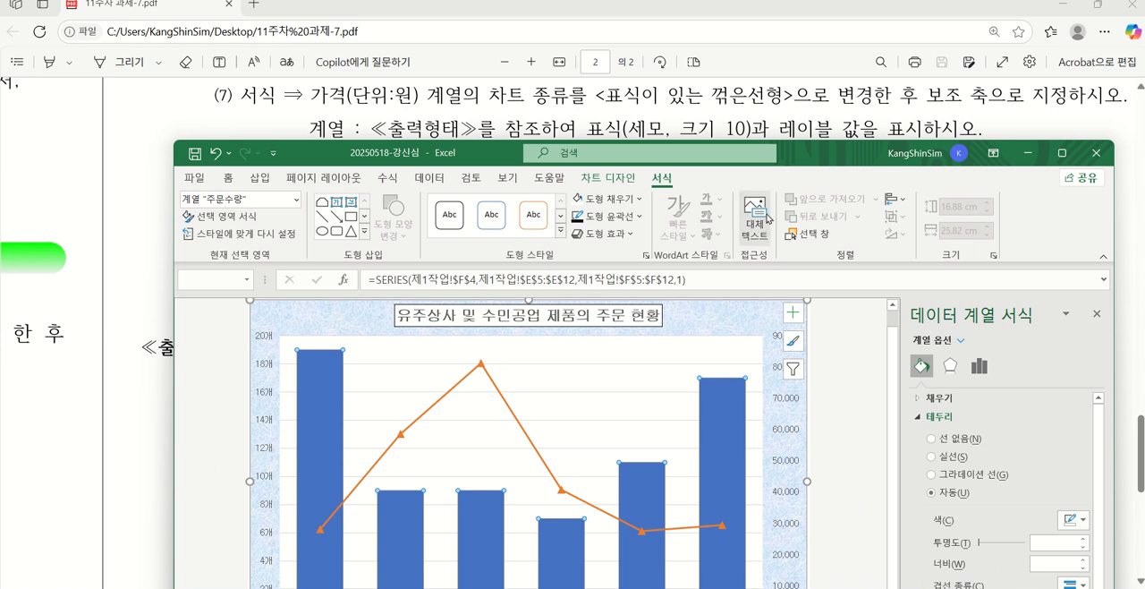
left_click_drag(823, 161, 999, 163)
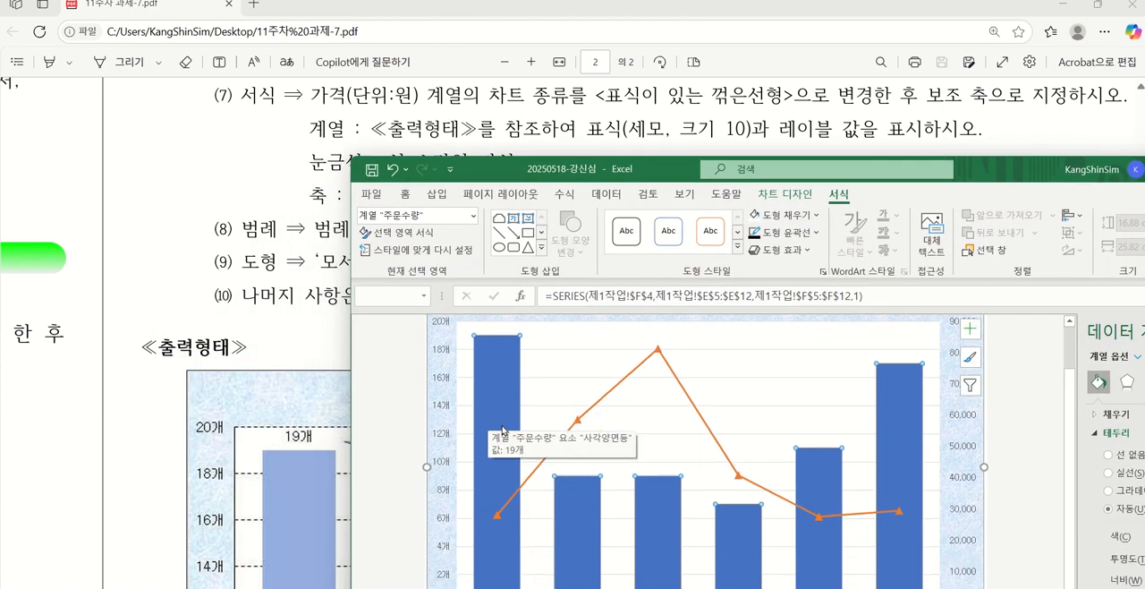
scroll(502, 430, "down", 1)
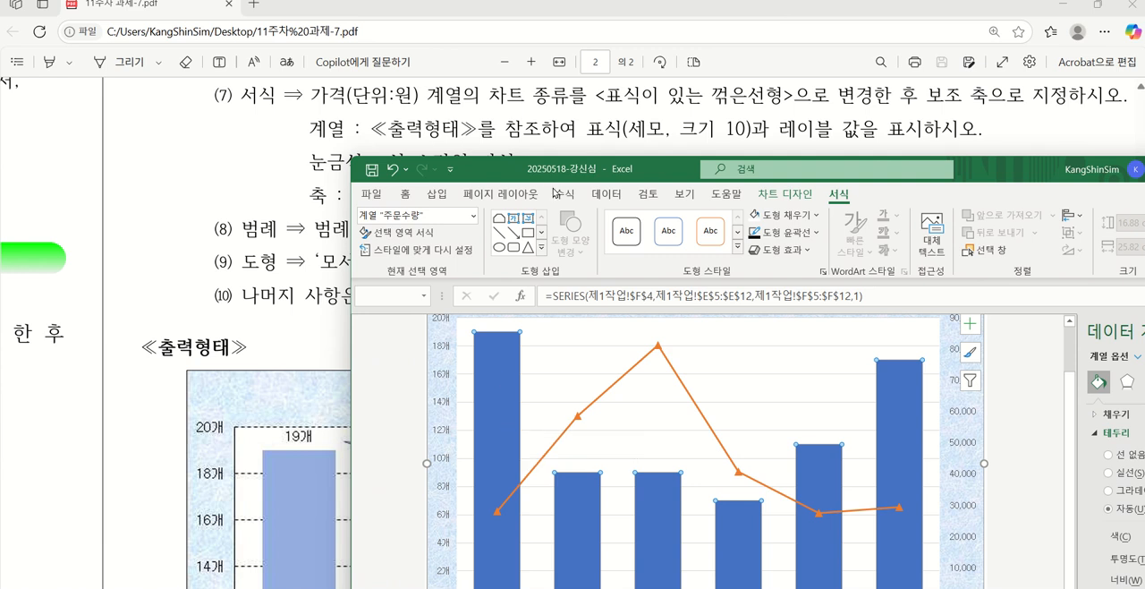
left_click_drag(523, 170, 564, 63)
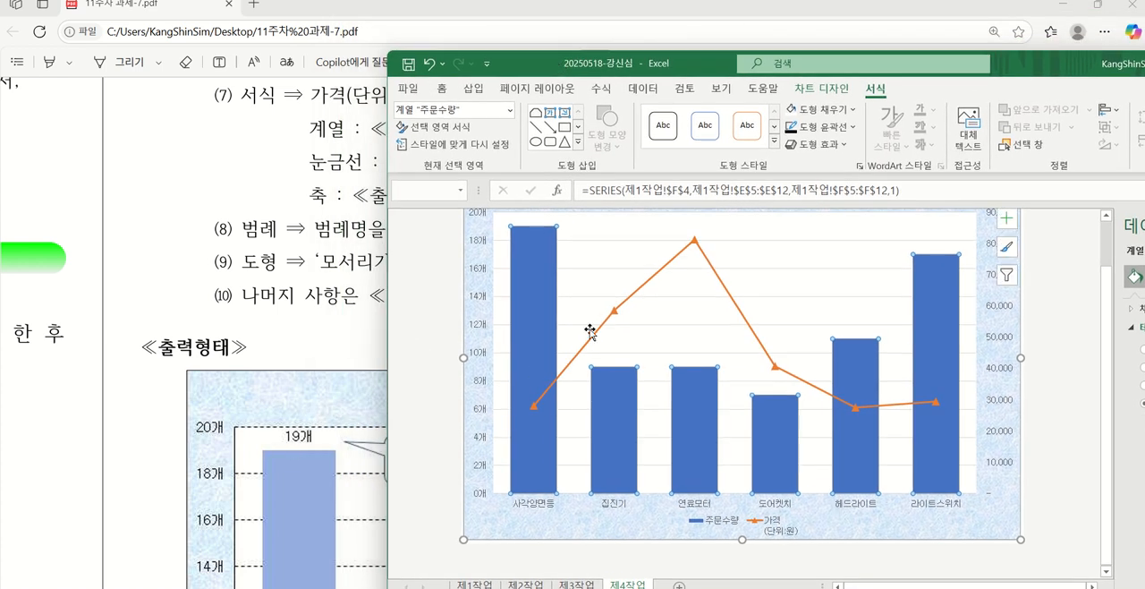
left_click(535, 318)
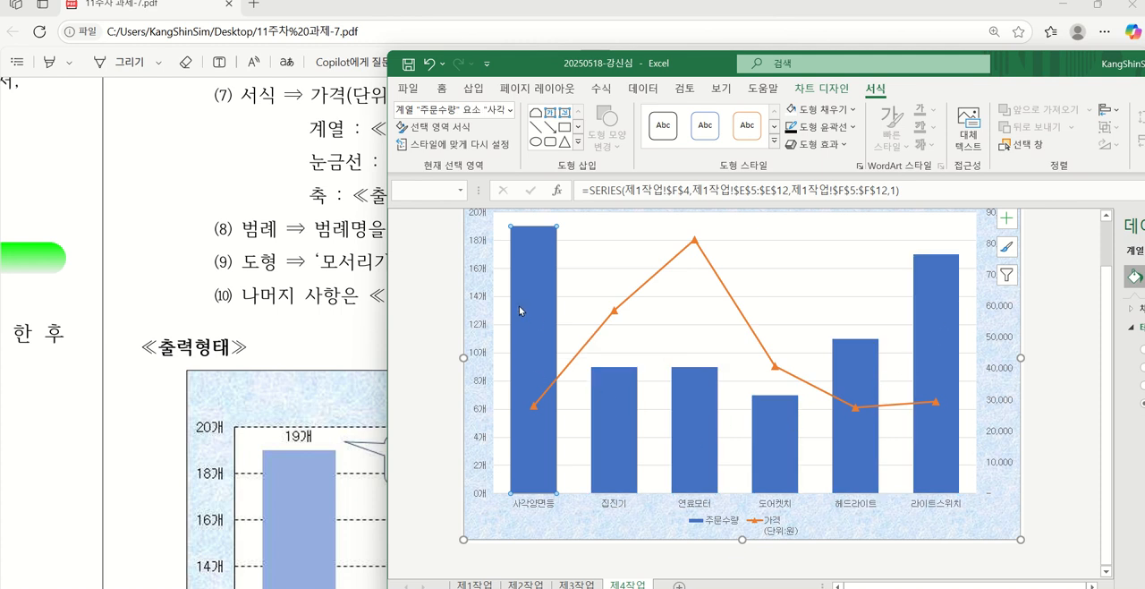
mouse_move(527, 283)
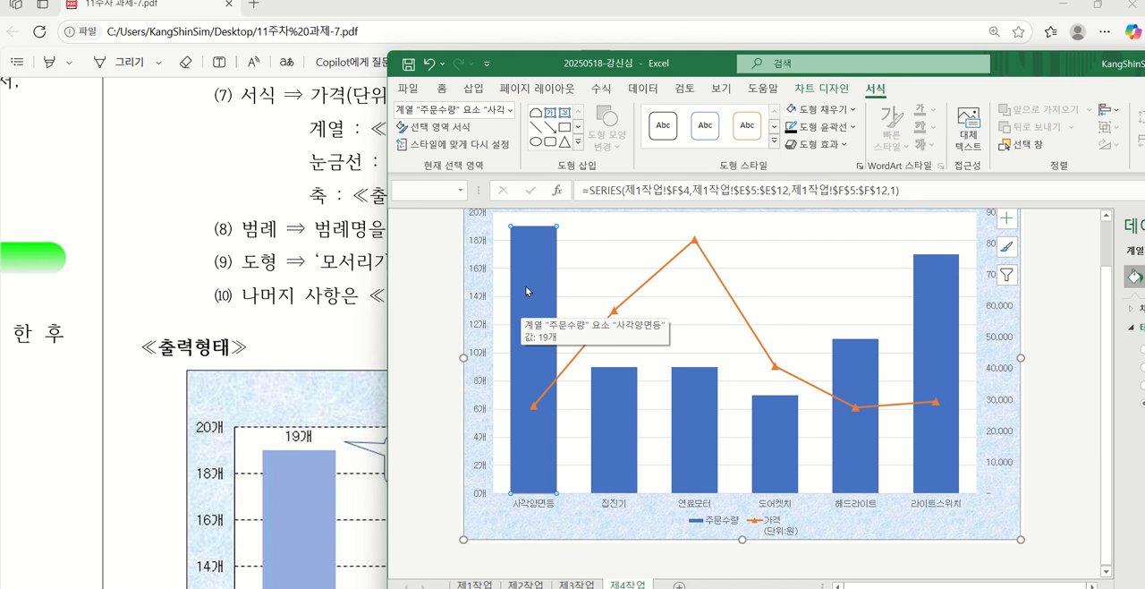
right_click(525, 285)
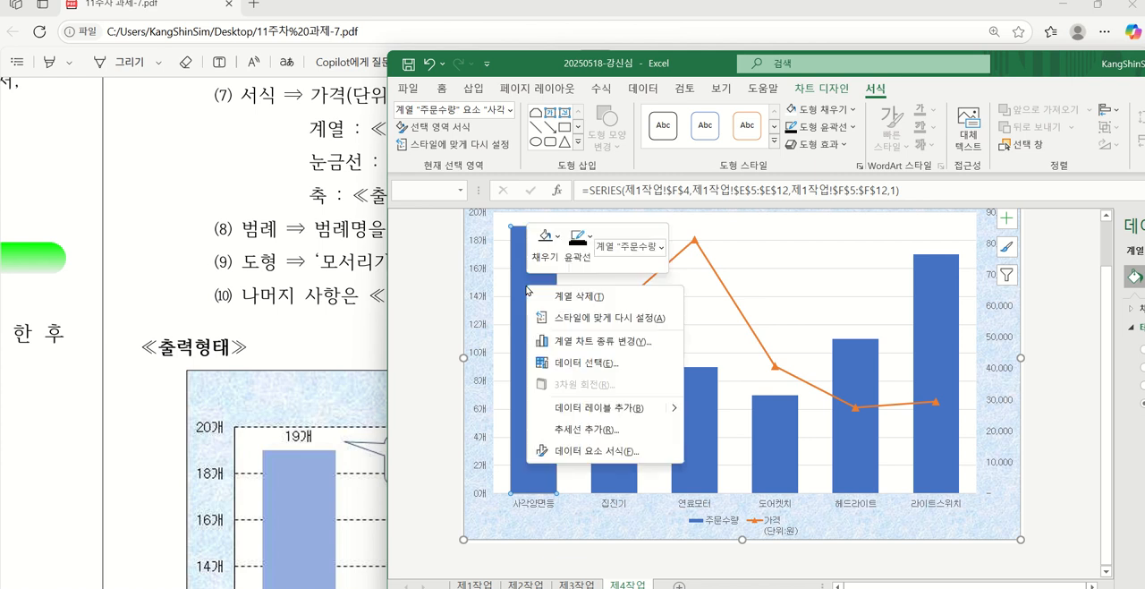
left_click(614, 411)
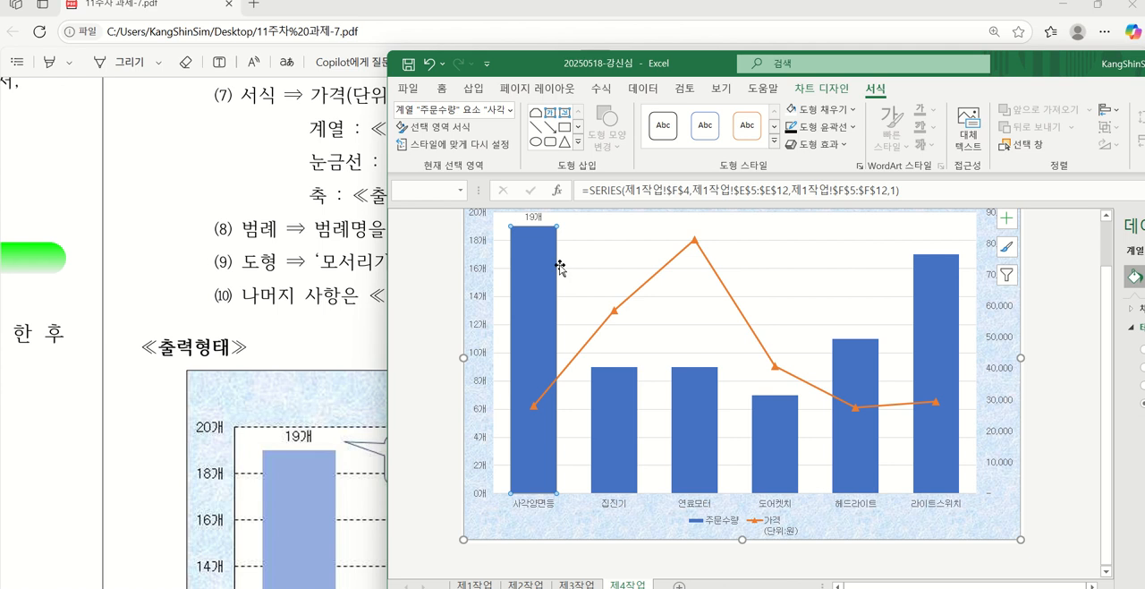
scroll(559, 266, "up", 1)
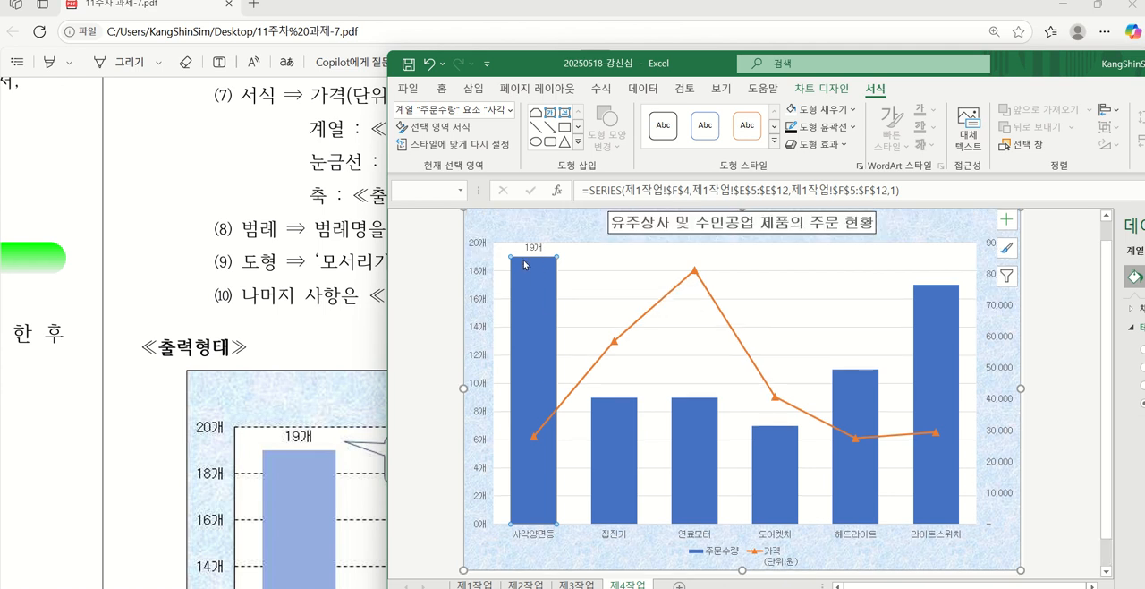
Format the primary value axis's major gridlines as 파선 dashes with a black outline, following condition (7)
left_click_drag(534, 61, 364, 190)
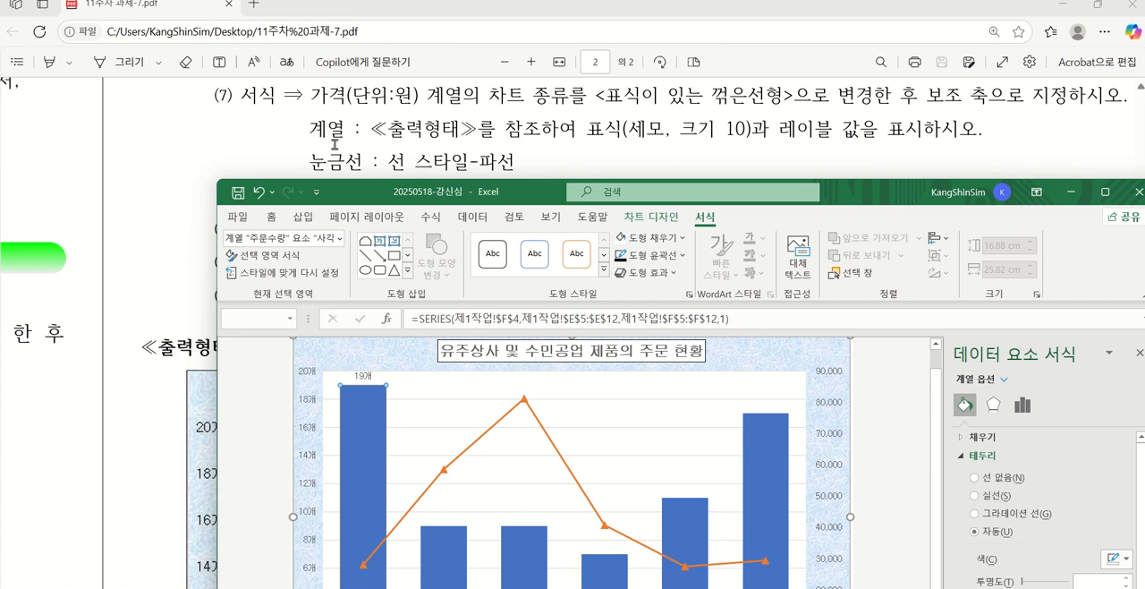
left_click_drag(347, 200, 592, 212)
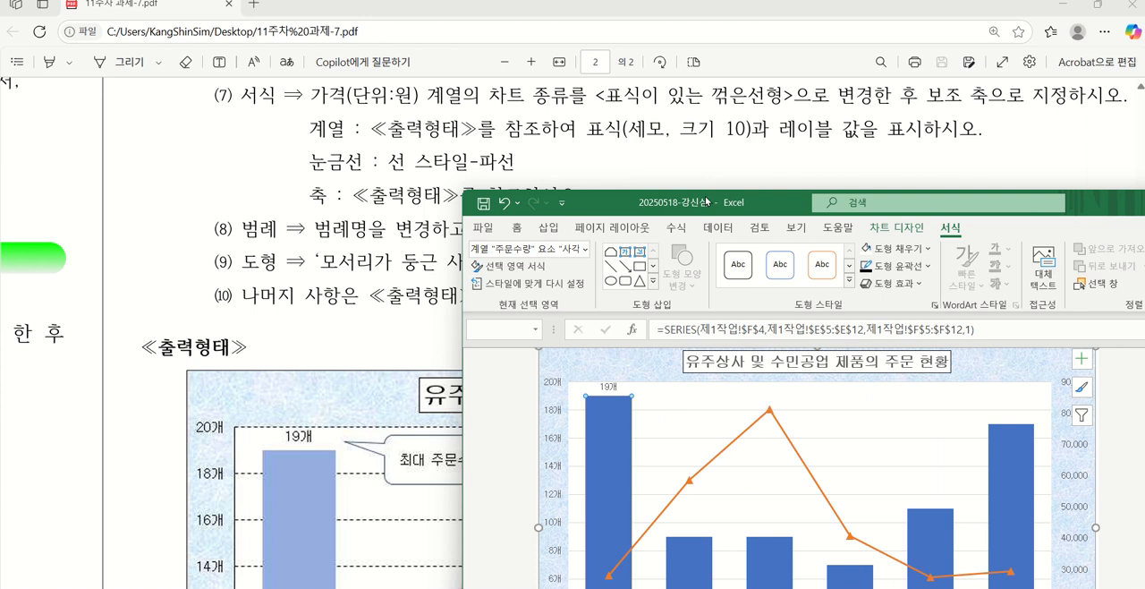
left_click_drag(705, 204, 436, 127)
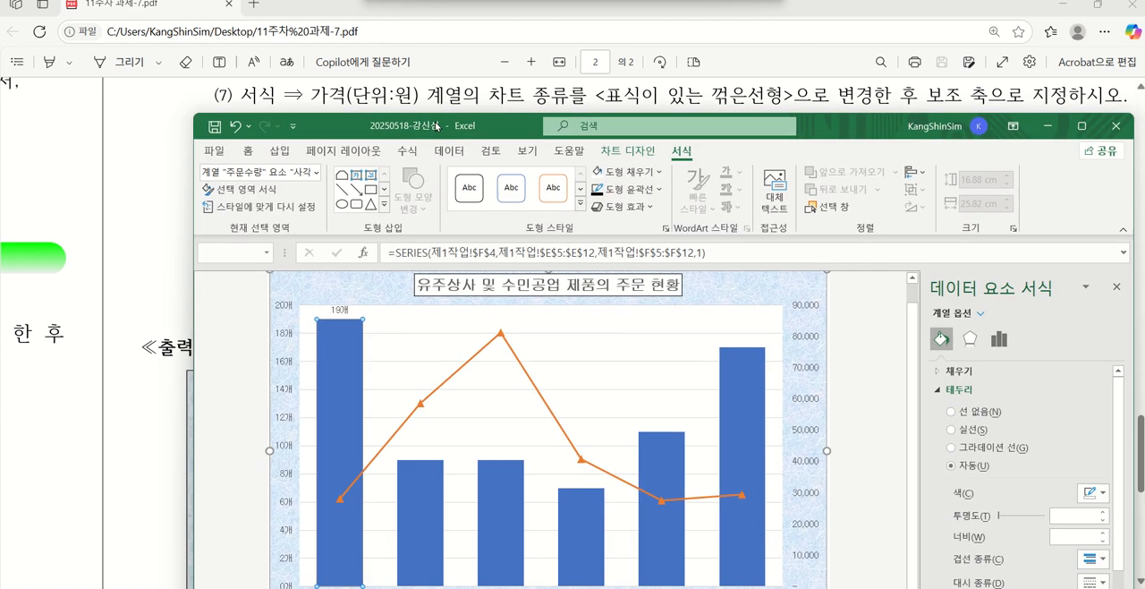
left_click(413, 331)
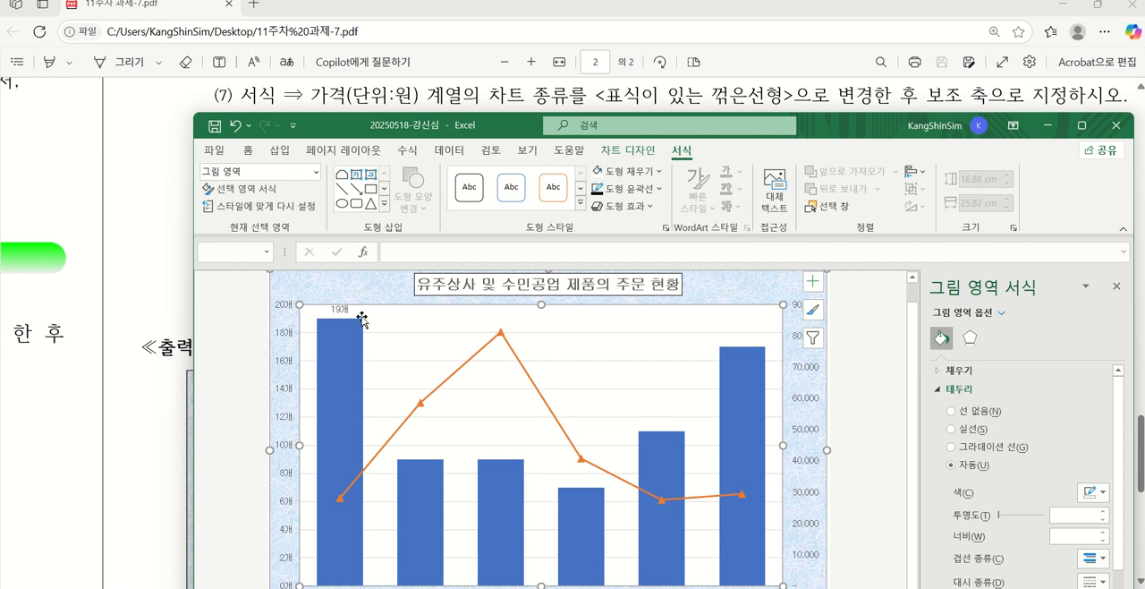
left_click(435, 335)
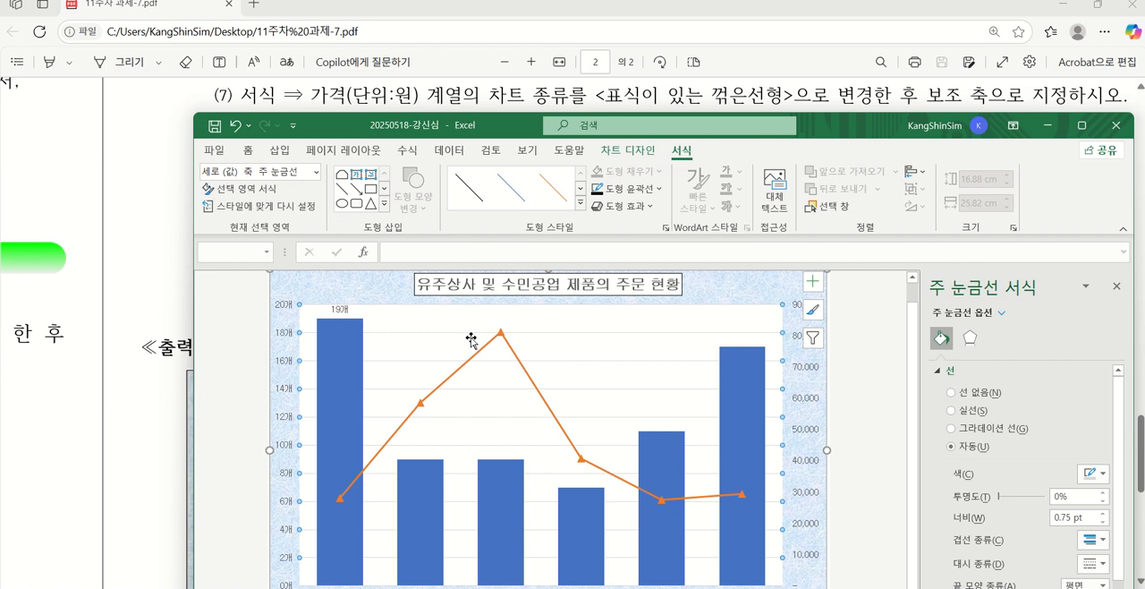
left_click(643, 191)
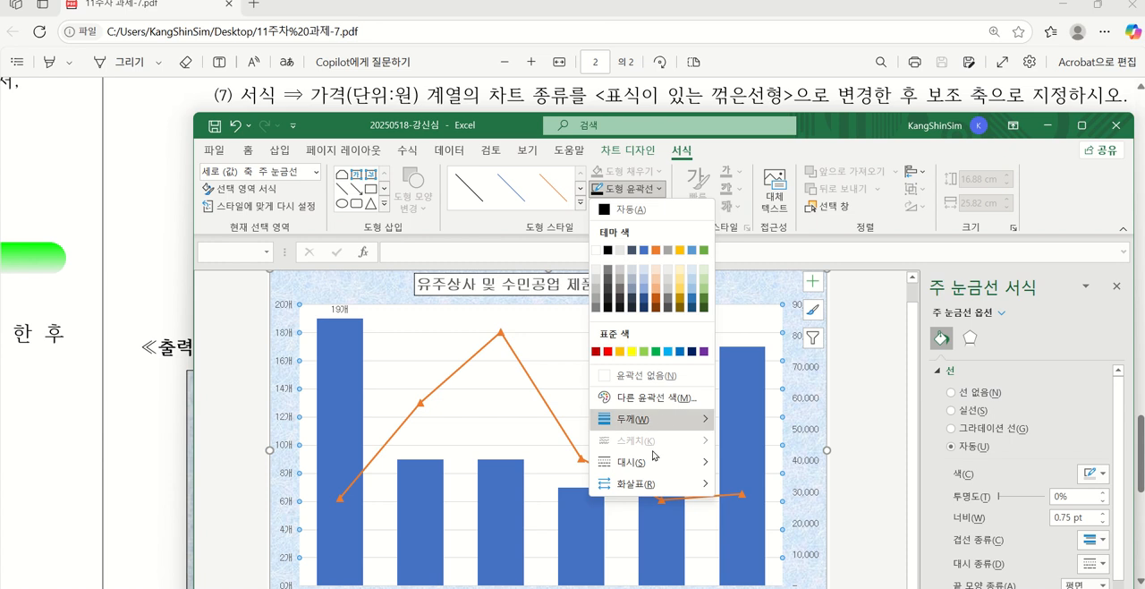
mouse_move(650, 468)
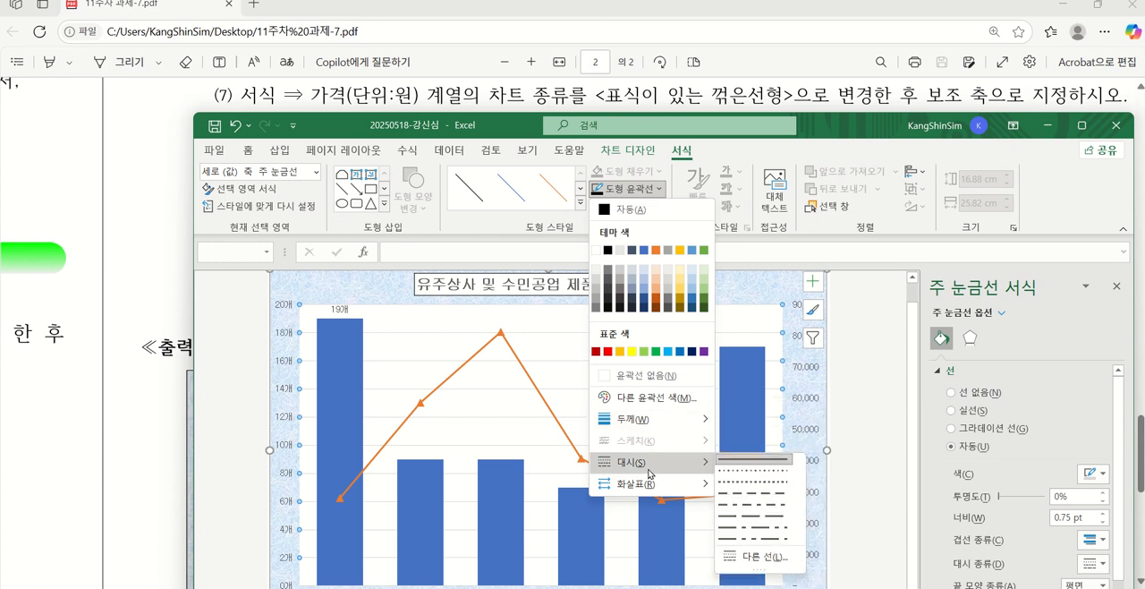
left_click(782, 498)
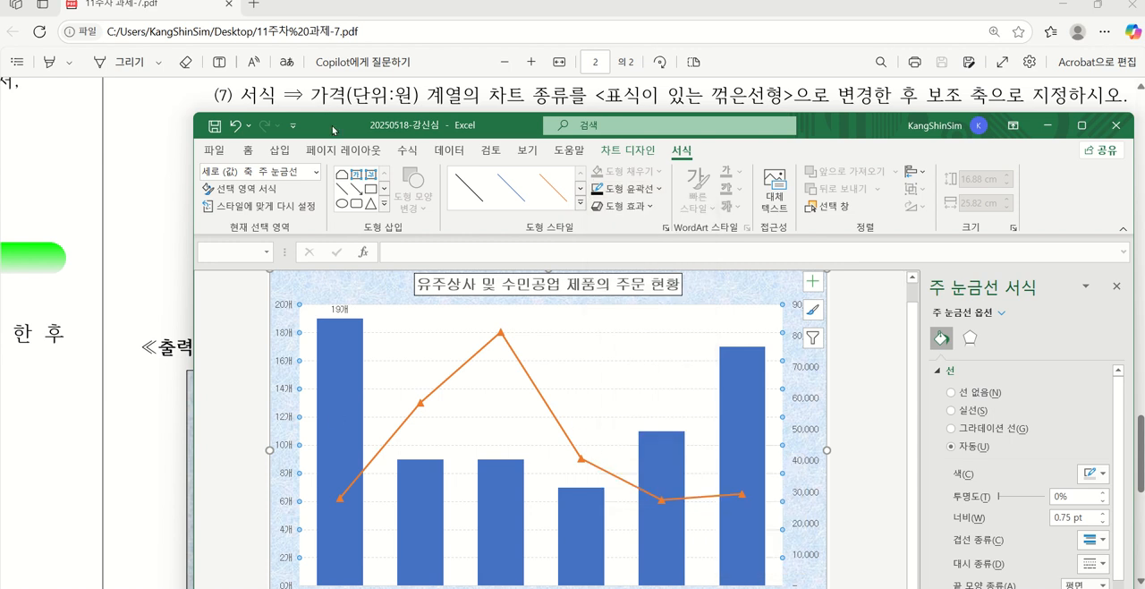
left_click_drag(333, 129, 486, 132)
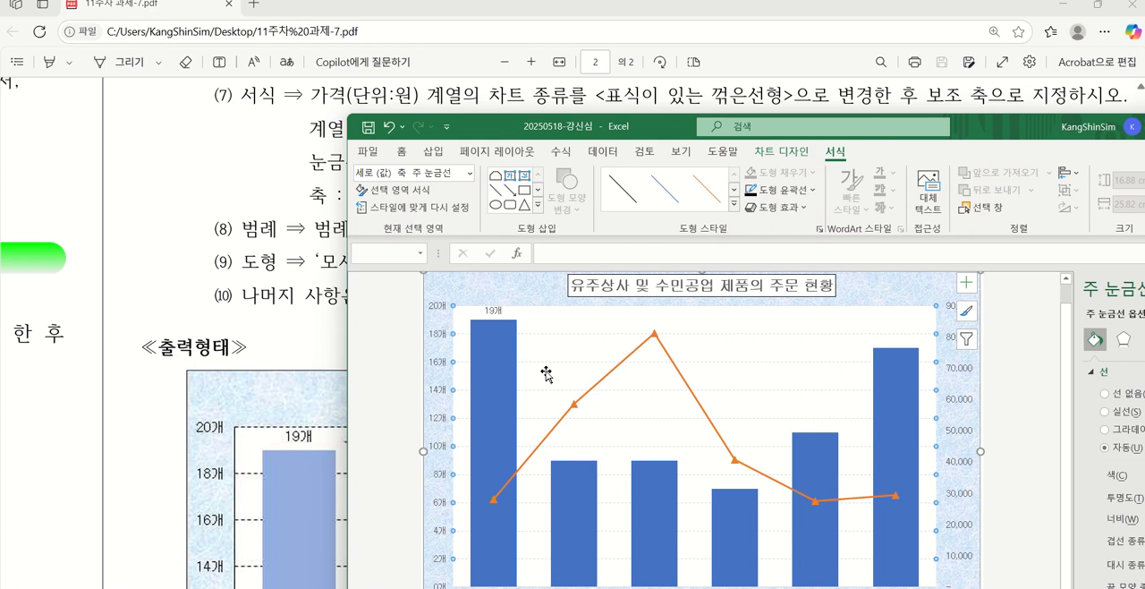
left_click(753, 197)
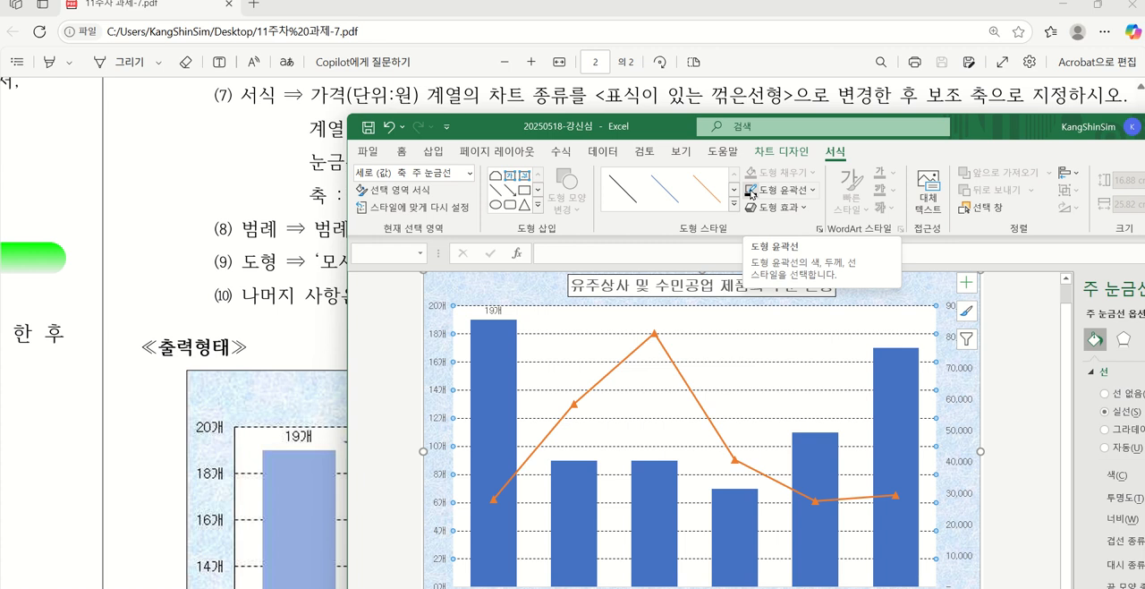
Set the secondary value axis's maximum bound to 100000, matching the price axis in the PDF's ≪출력형태≫
left_click_drag(638, 125, 568, 521)
scroll(611, 314, "down", 6)
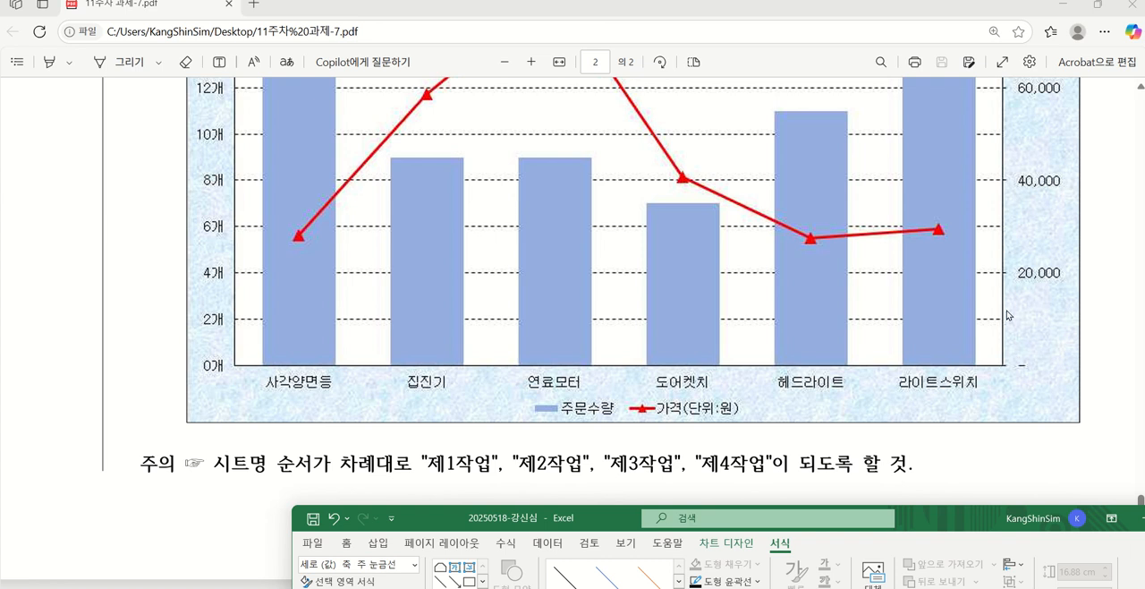
scroll(1007, 315, "up", 3)
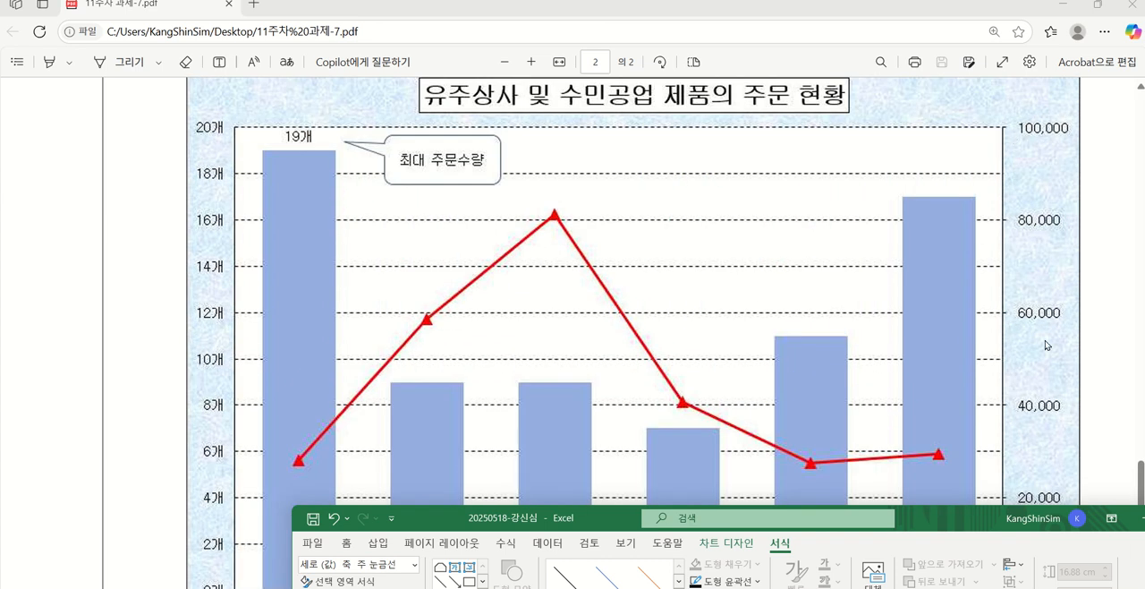
left_click_drag(942, 524, 688, 94)
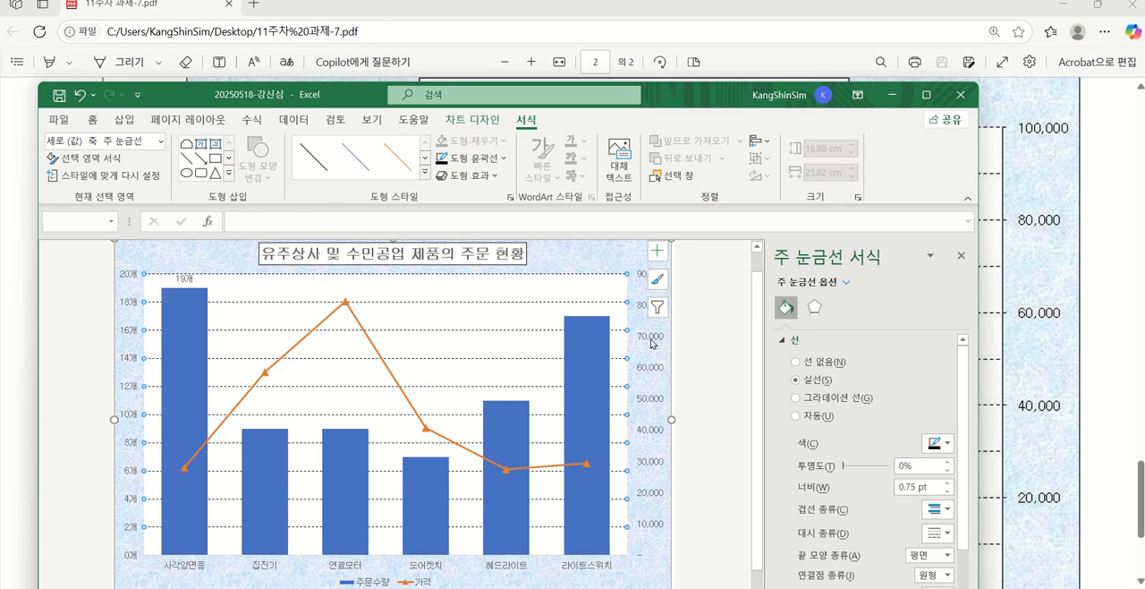
left_click(653, 341)
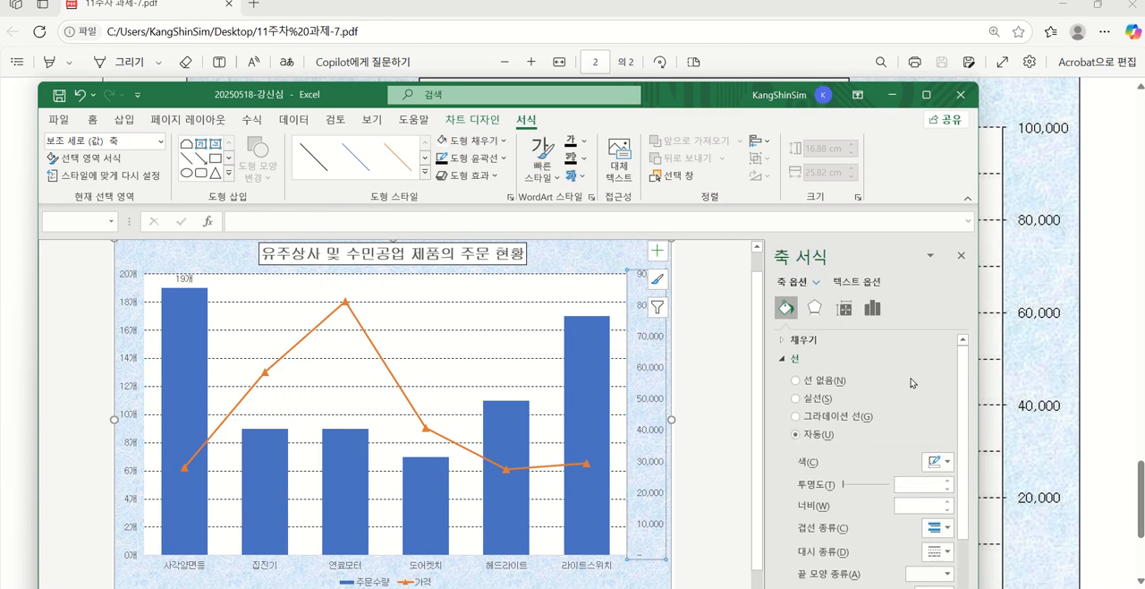
left_click(873, 309)
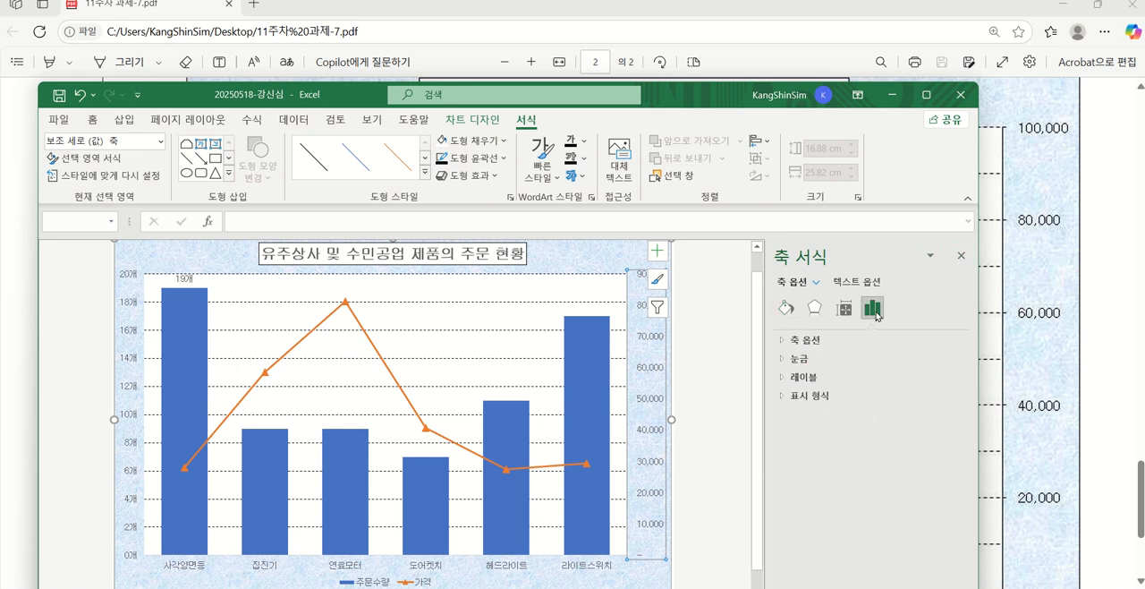
left_click(812, 340)
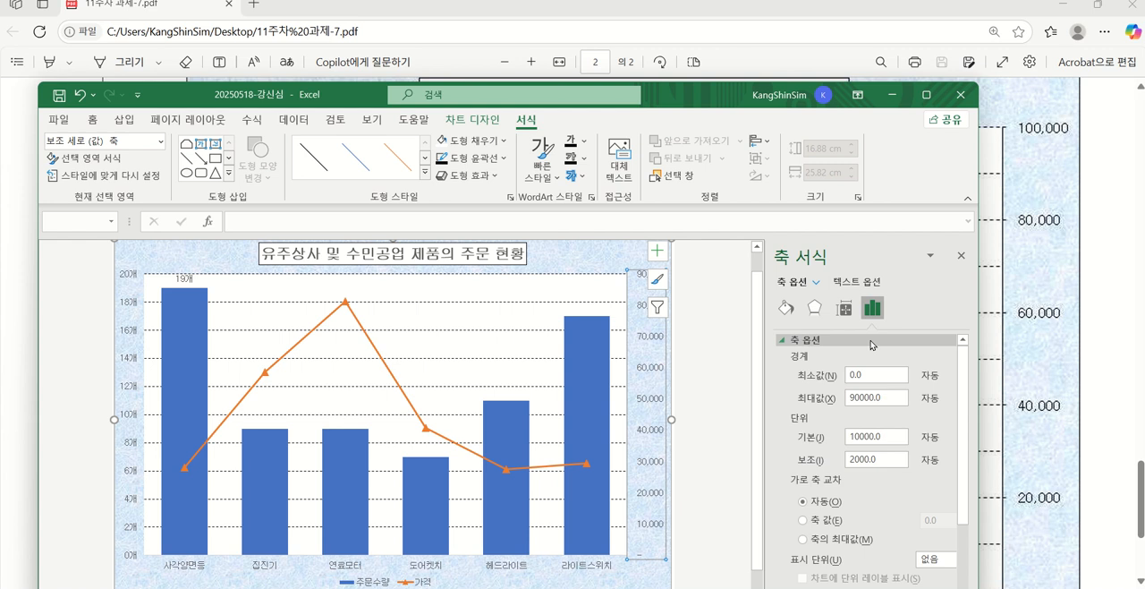
left_click(961, 258)
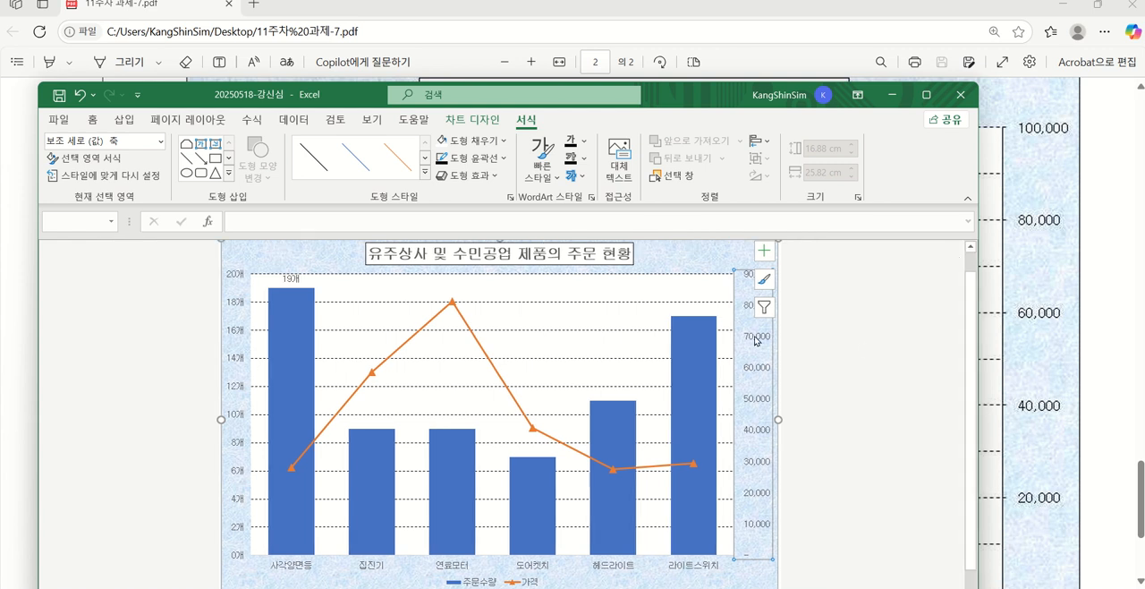
double_click(755, 355)
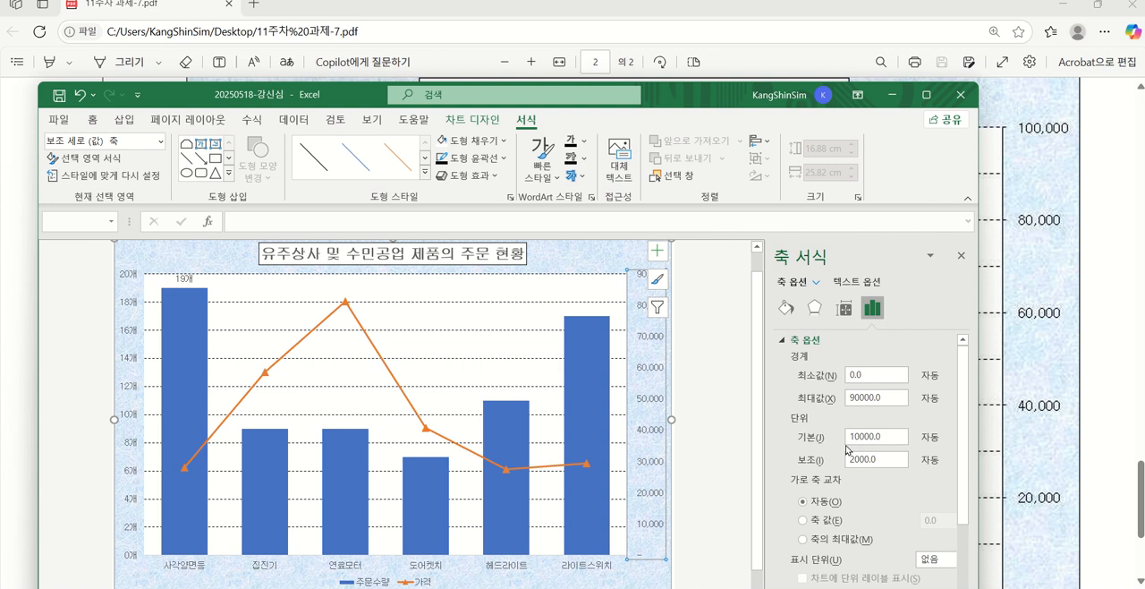
double_click(880, 396)
type("100000")
Set the secondary value axis's major unit to 20000
double_click(846, 437)
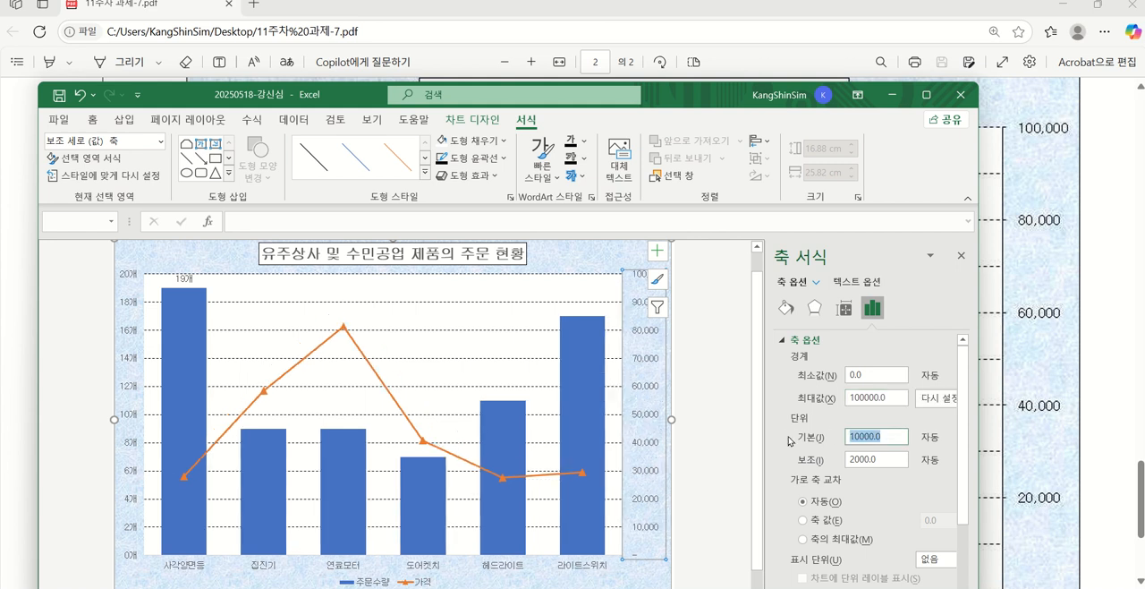
type("20000")
key("Return")
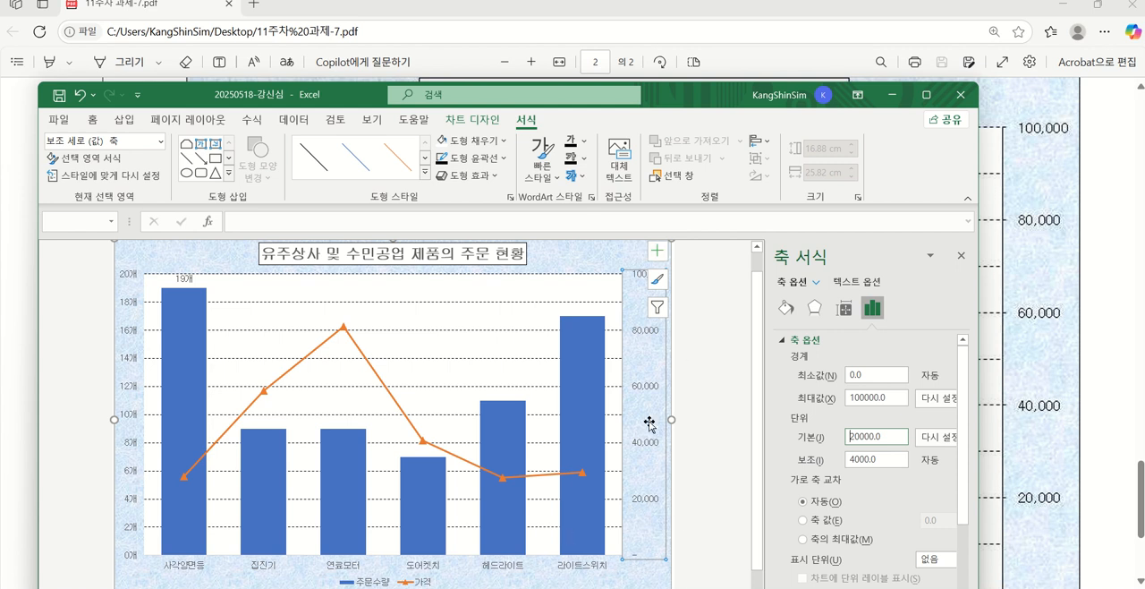
Give the primary vertical, horizontal category and secondary vertical axes a black outline, as shown in the PDF's ≪출력형태≫
left_click_drag(328, 91, 617, 300)
scroll(423, 214, "up", 3)
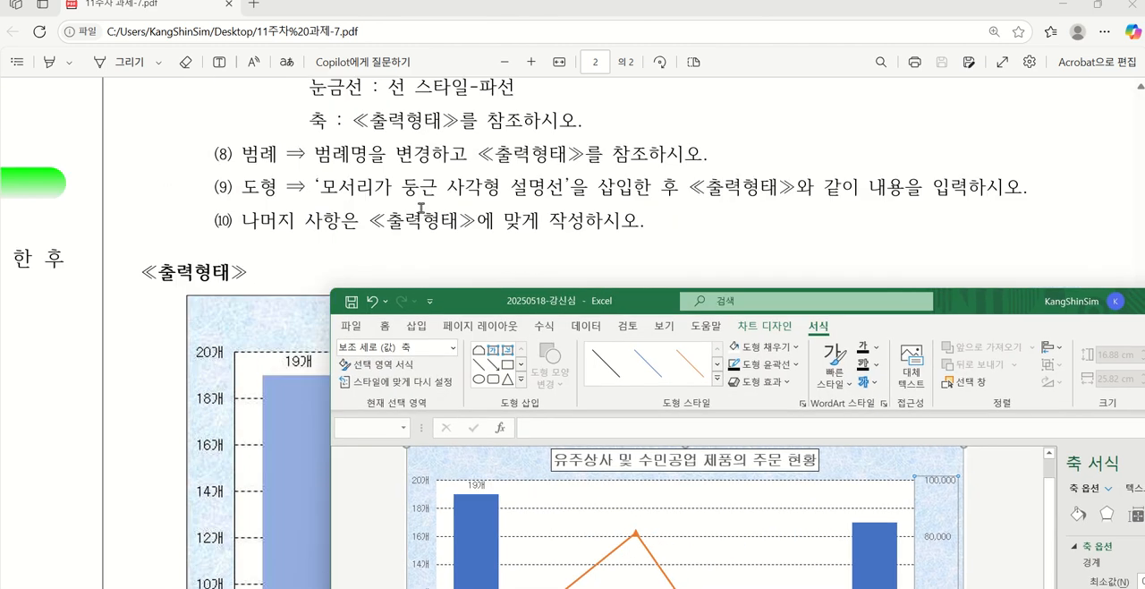
scroll(421, 273, "down", 3)
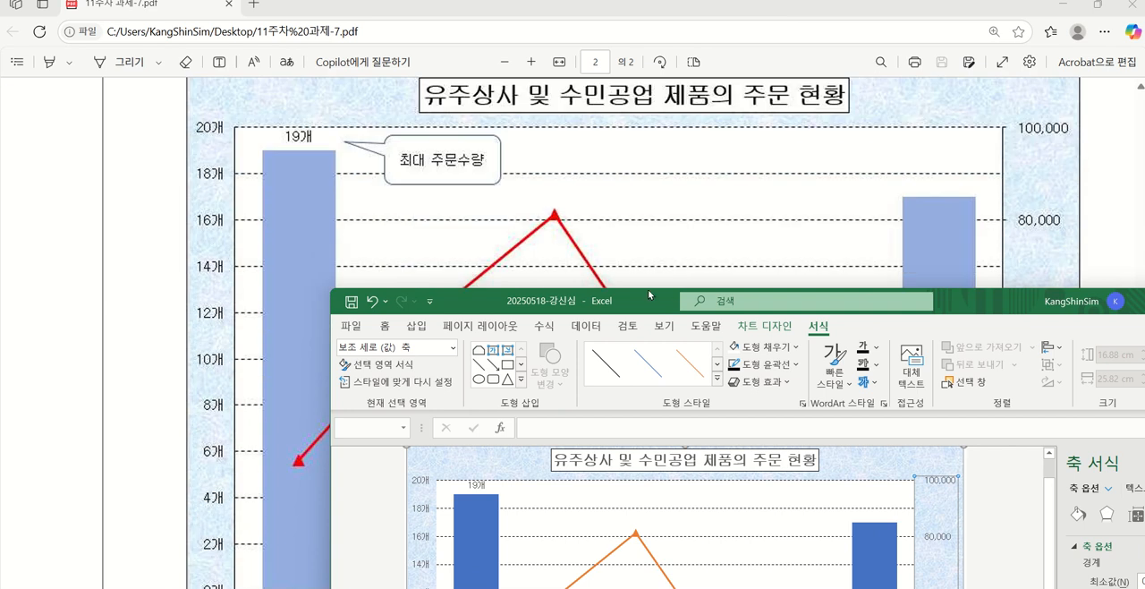
left_click_drag(619, 300, 564, 47)
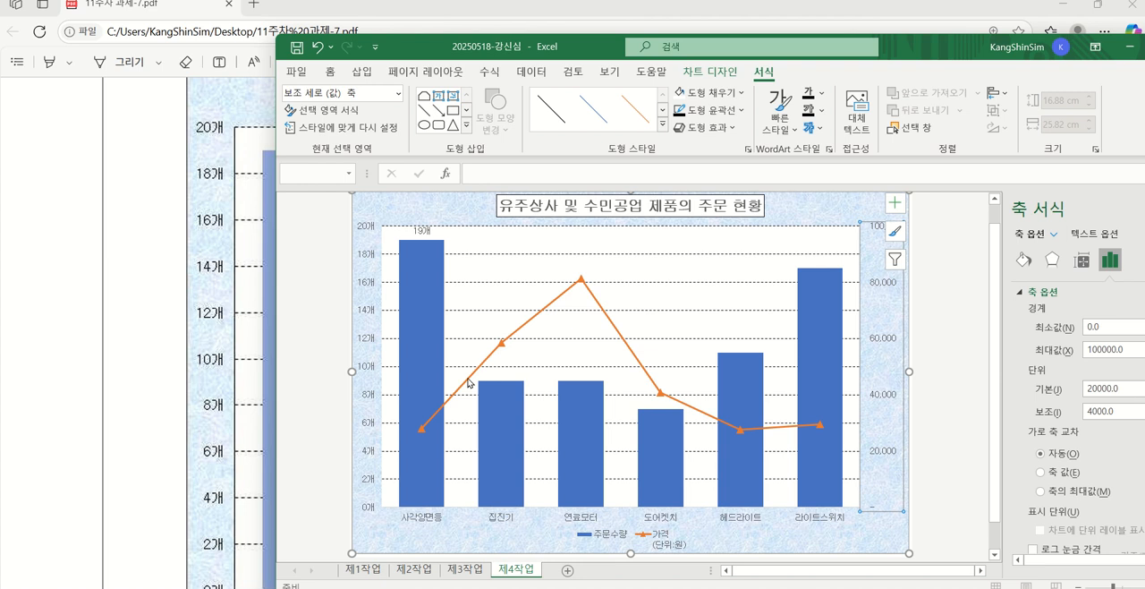
left_click(374, 344)
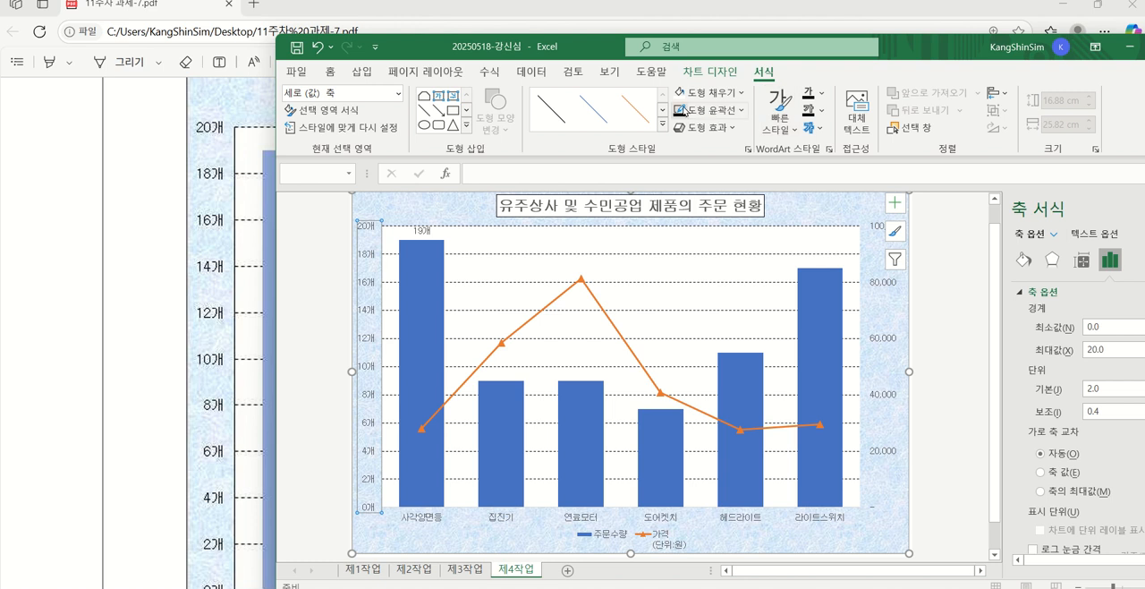
left_click(584, 518)
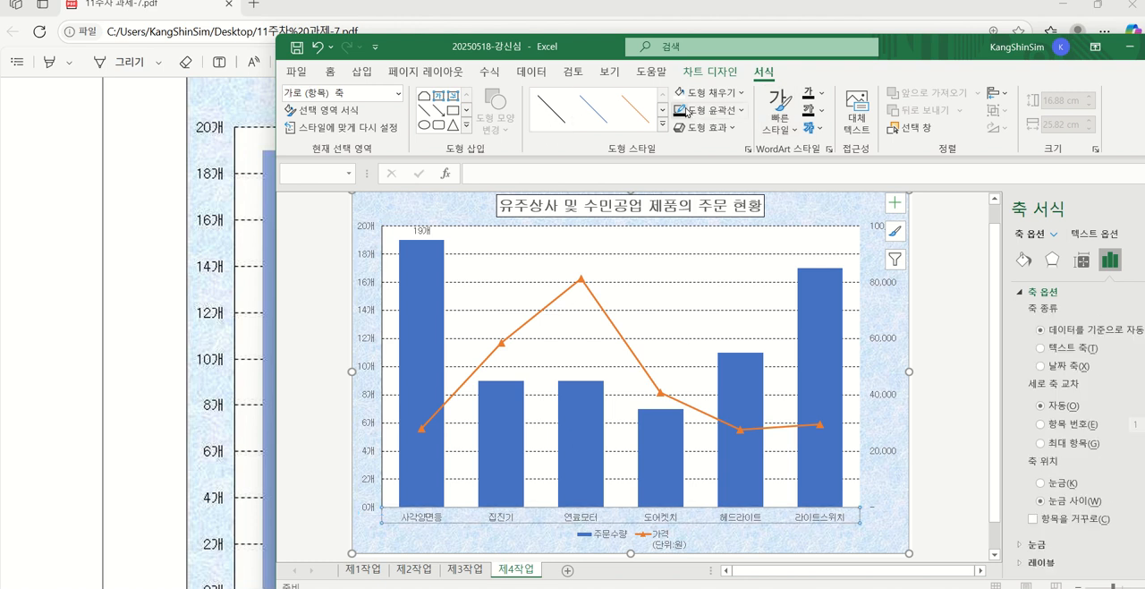
left_click(886, 342)
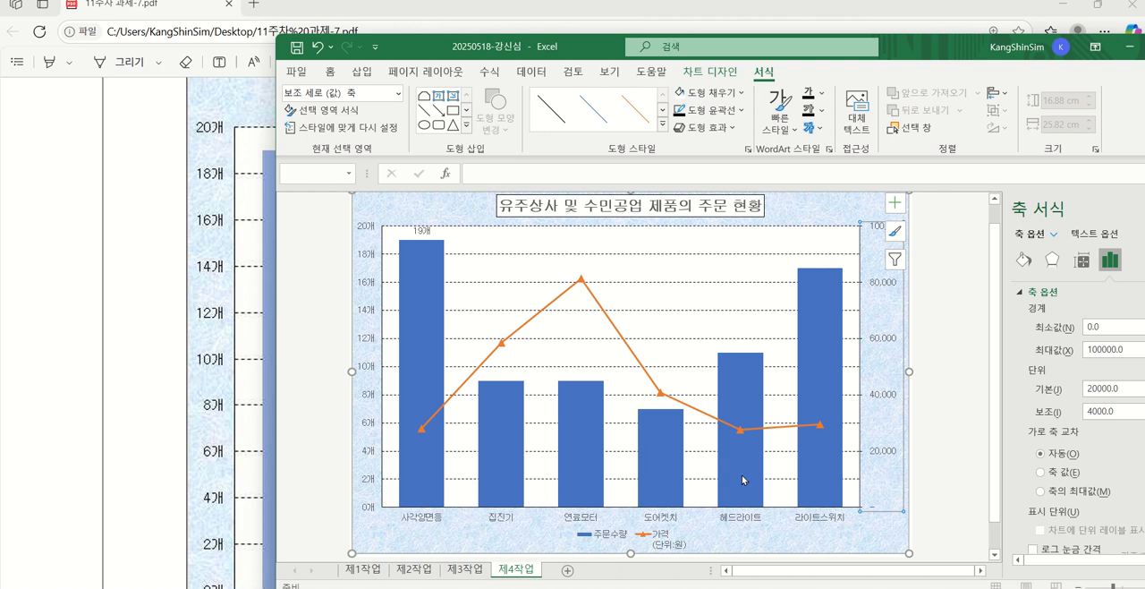
left_click(939, 492)
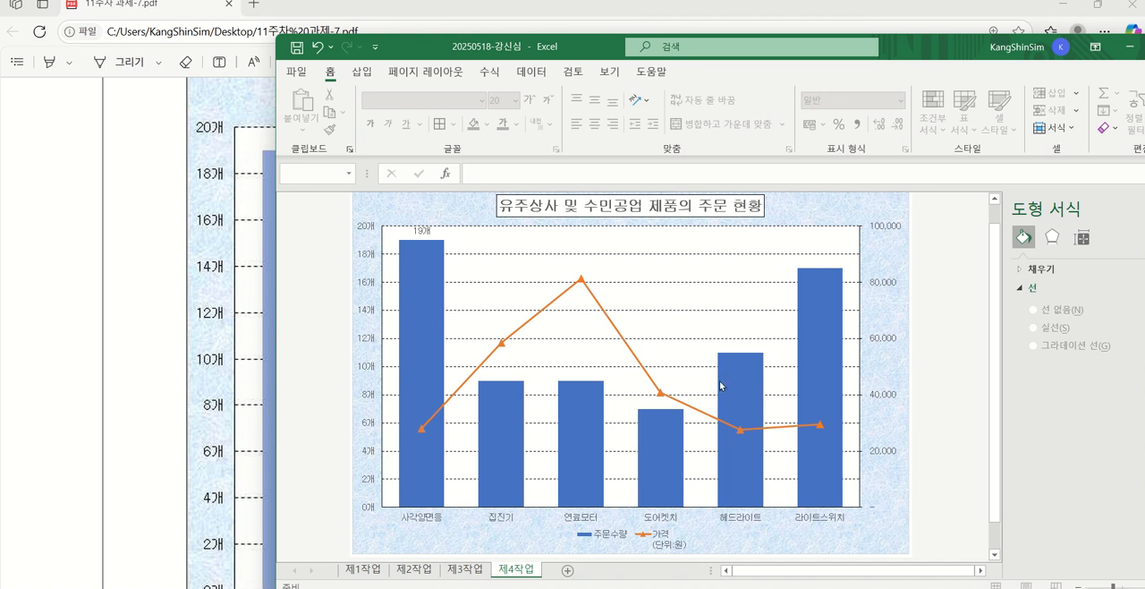
Examine legend condition (8) in the PDF and how the legend is written in the ≪출력형태≫ chart
left_click_drag(409, 51, 434, 304)
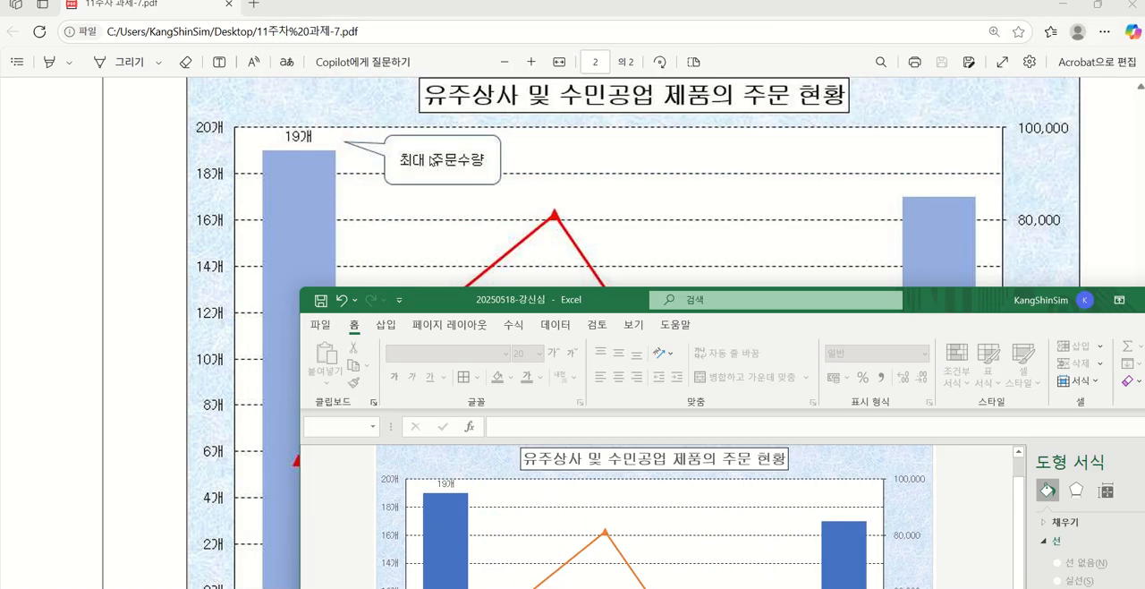
scroll(428, 164, "up", 3)
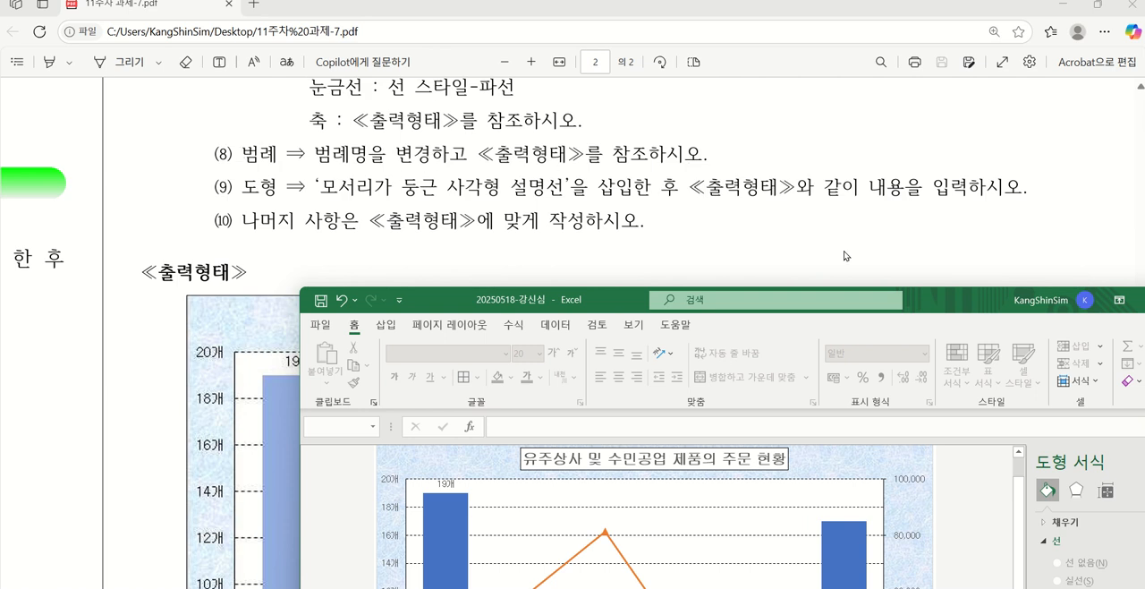
left_click_drag(950, 300, 839, 65)
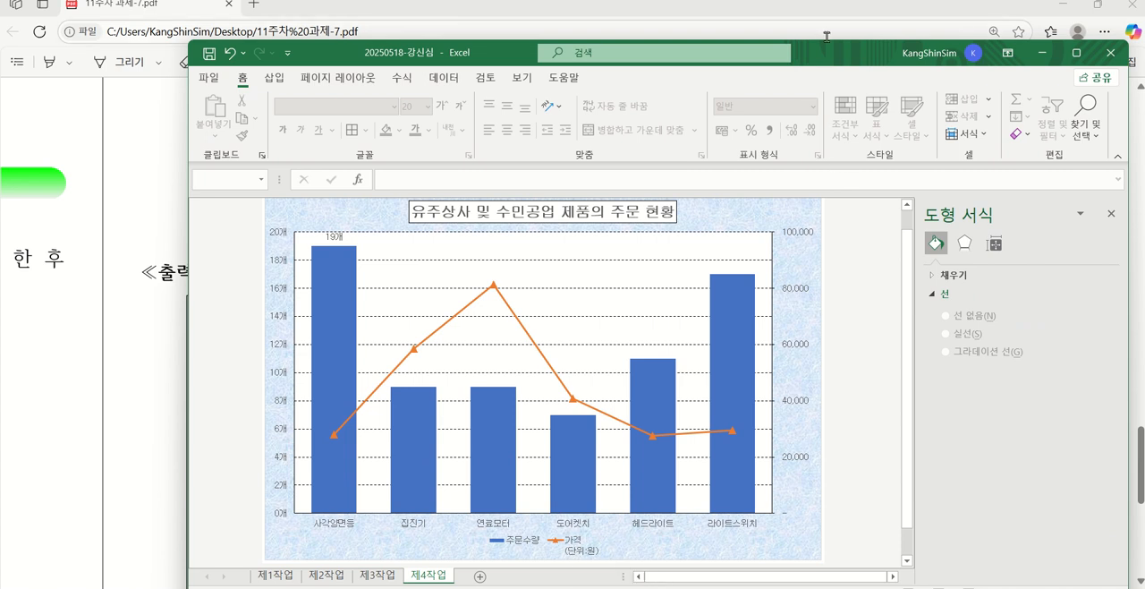
left_click_drag(826, 56, 803, 530)
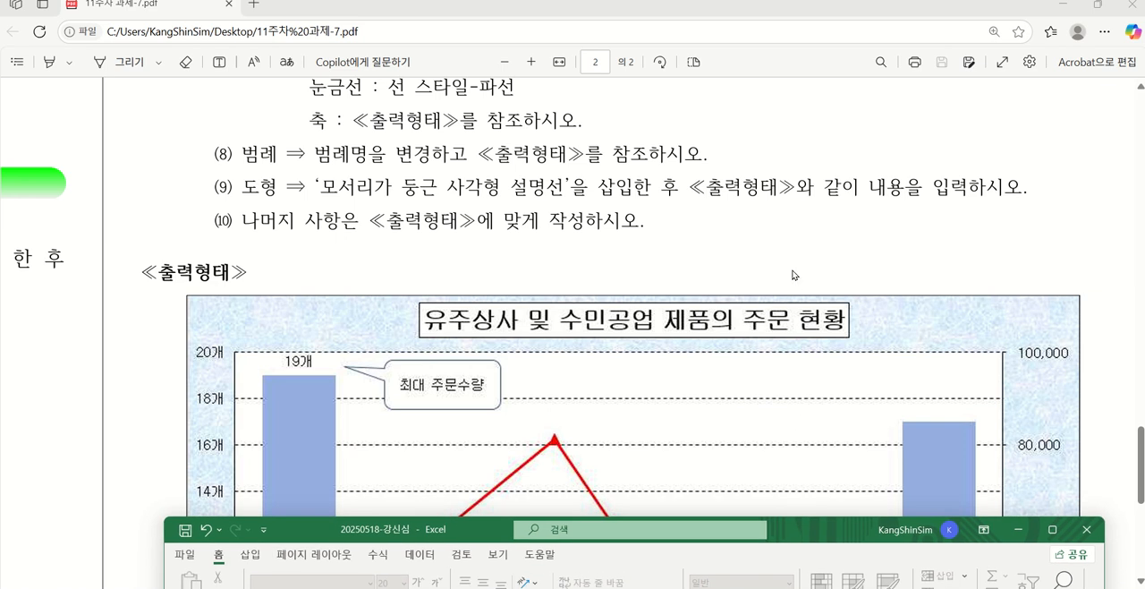
scroll(792, 272, "down", 5)
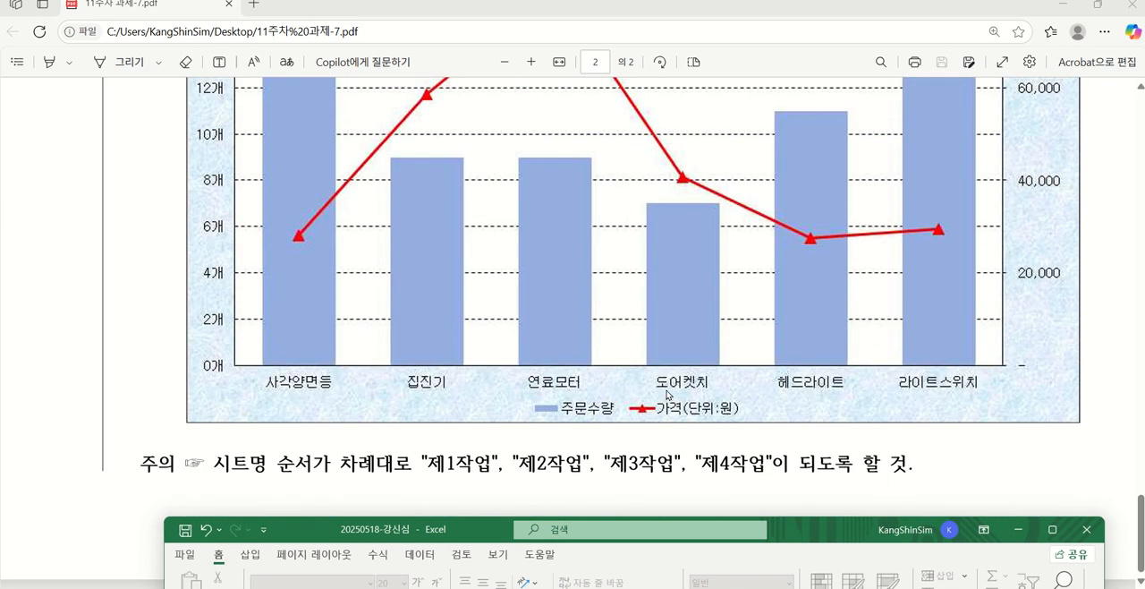
scroll(725, 384, "up", 3)
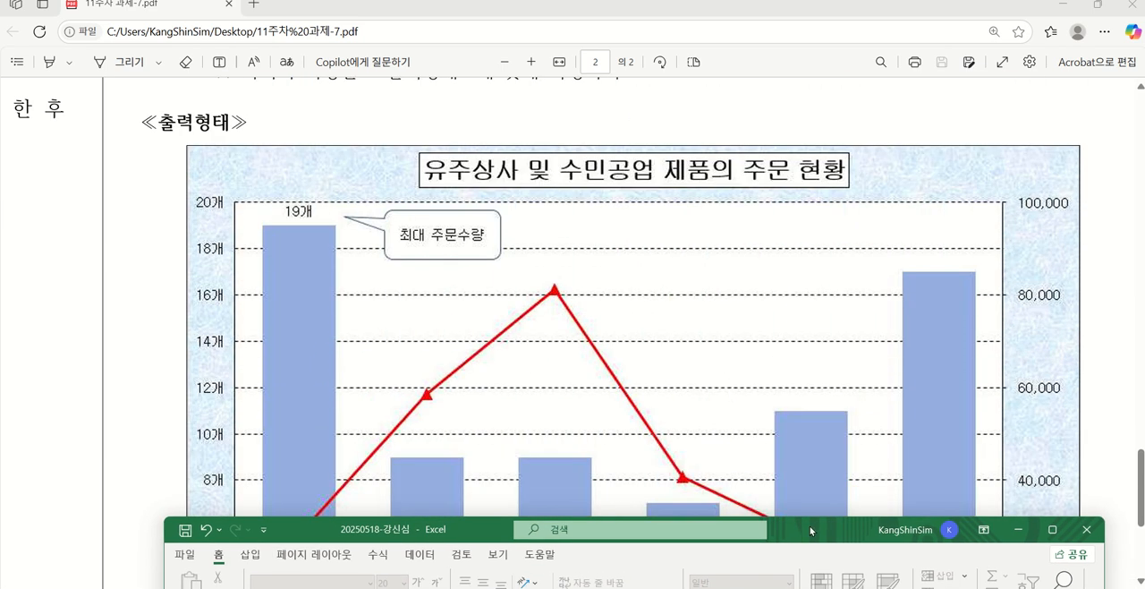
left_click_drag(811, 530, 781, 93)
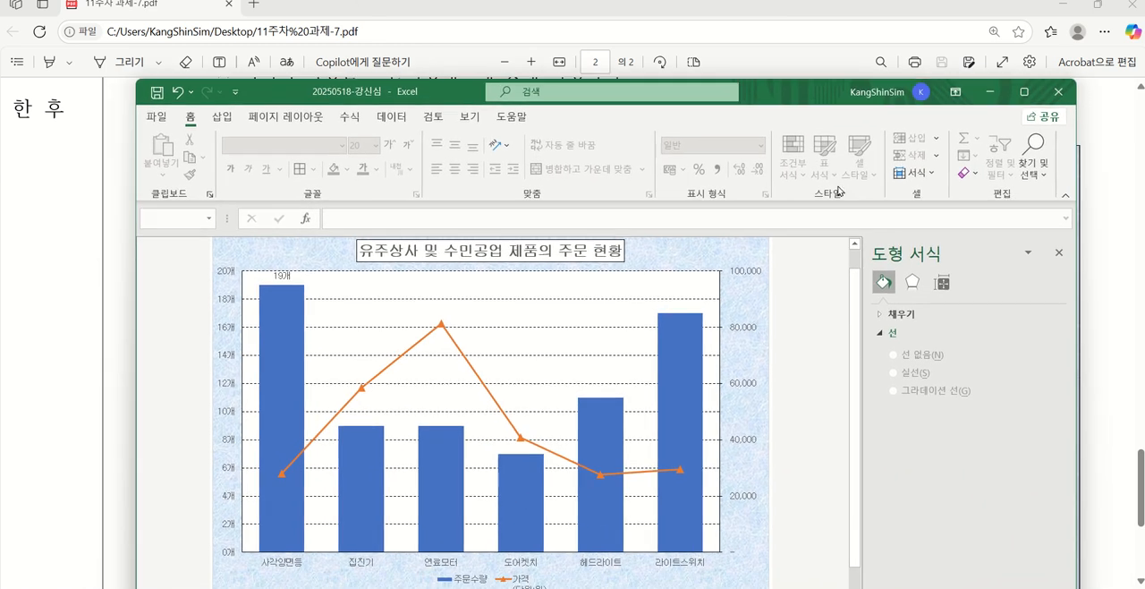
Rename the price series in the chart's source data to the single-line name 가격(단위:원), as condition (8) requires
left_click(714, 299)
left_click(570, 116)
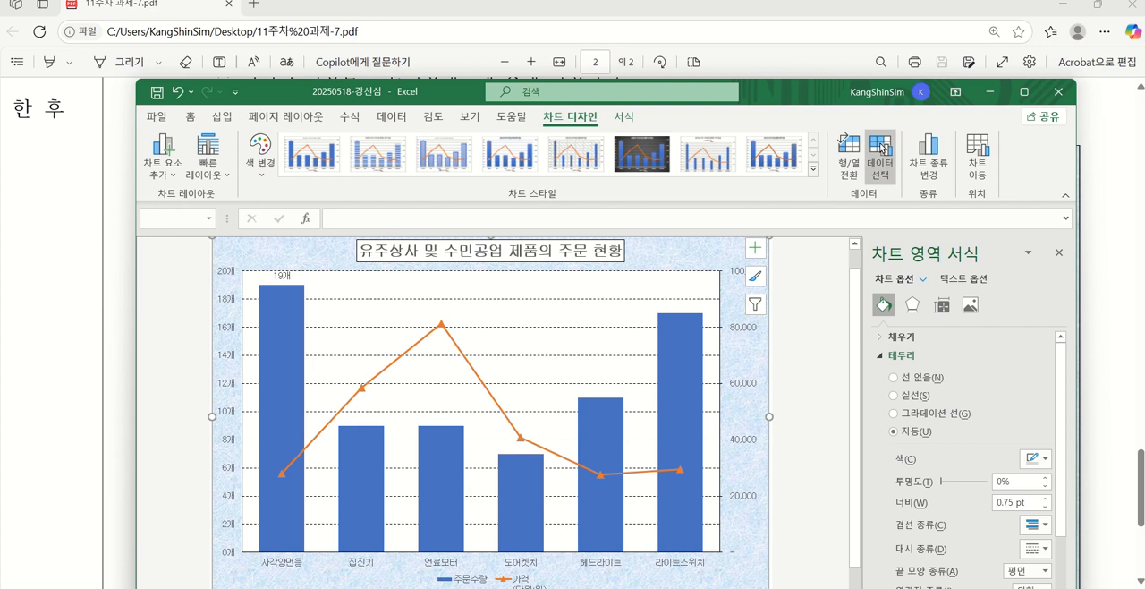
left_click(881, 149)
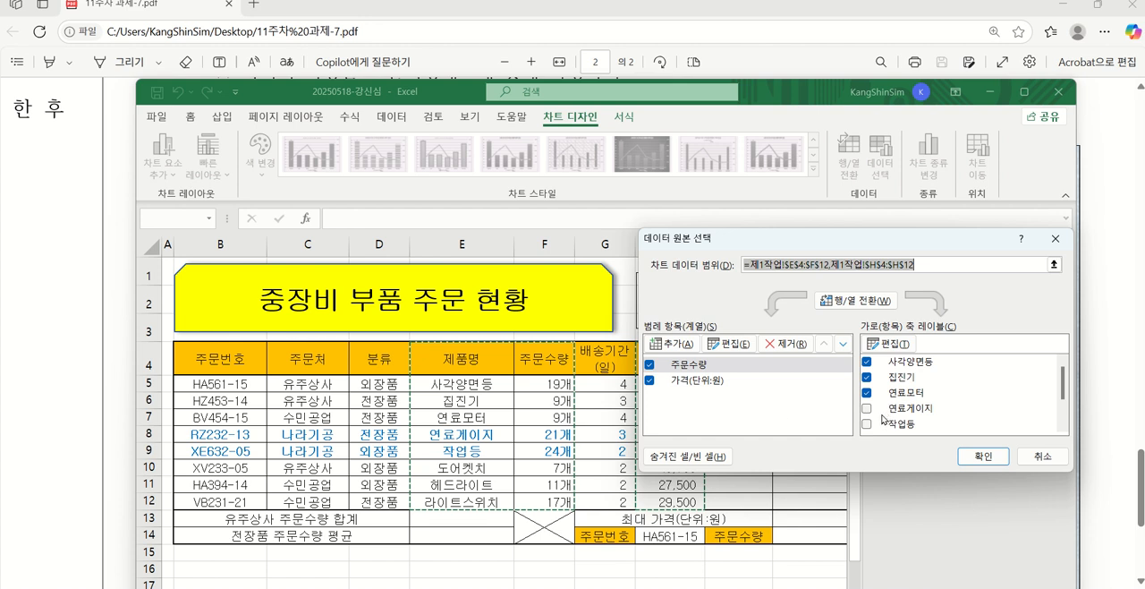
left_click(700, 387)
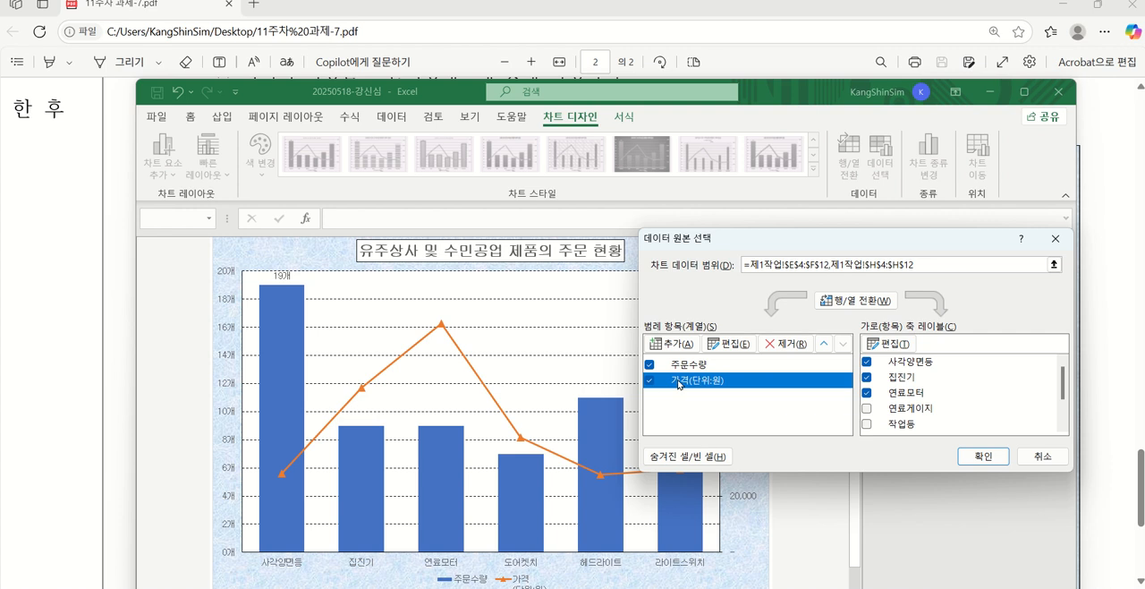
left_click(732, 343)
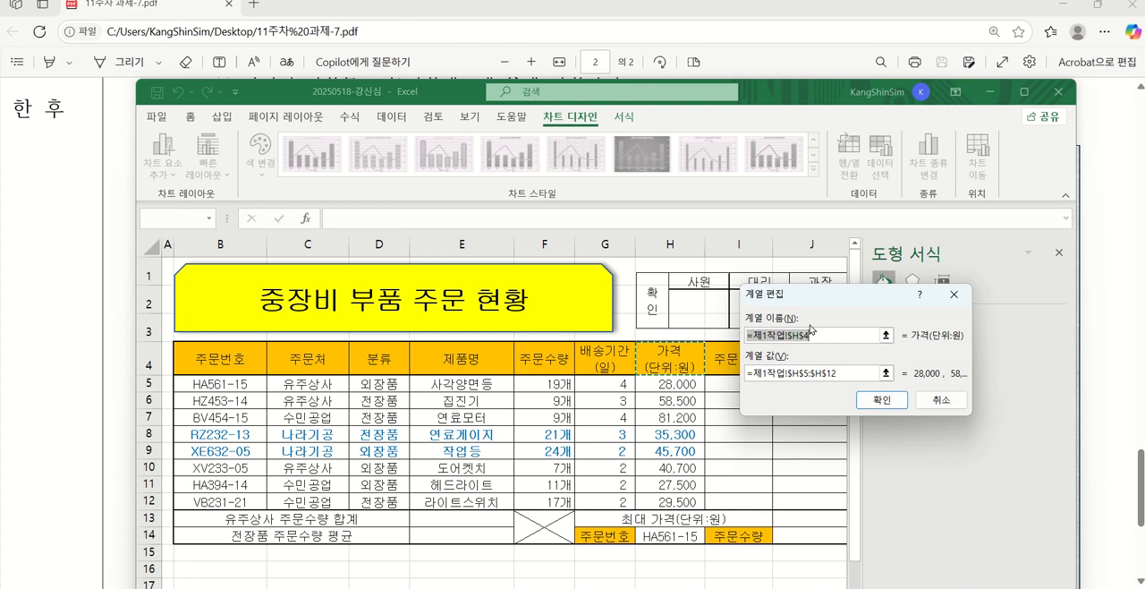
type("각")
type("격(")
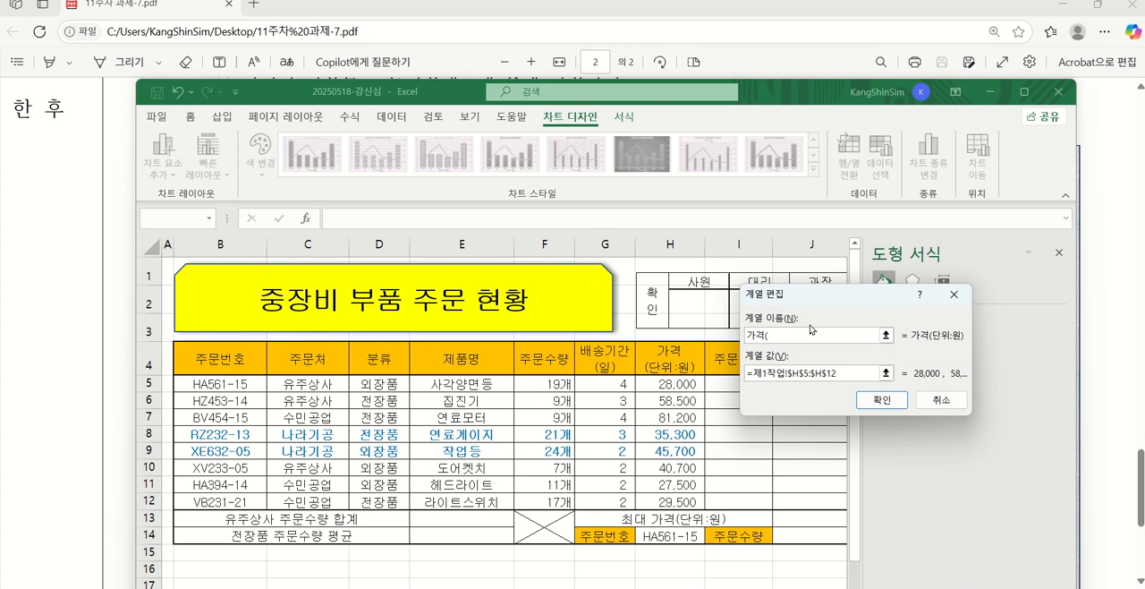
type("단우")
type("위")
type("원")
left_click(883, 400)
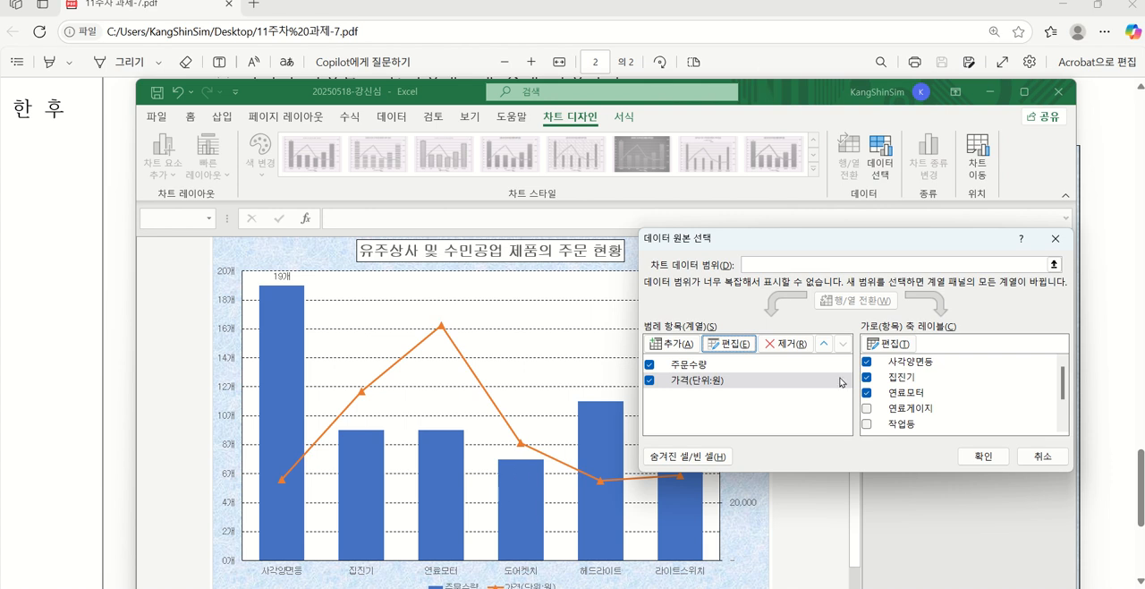
left_click(977, 456)
Review the conditions after the legend in the PDF, including the 모서리가 둥근 사각형 설명선 shape and its text in the ≪출력형태≫
left_click_drag(779, 89, 752, 24)
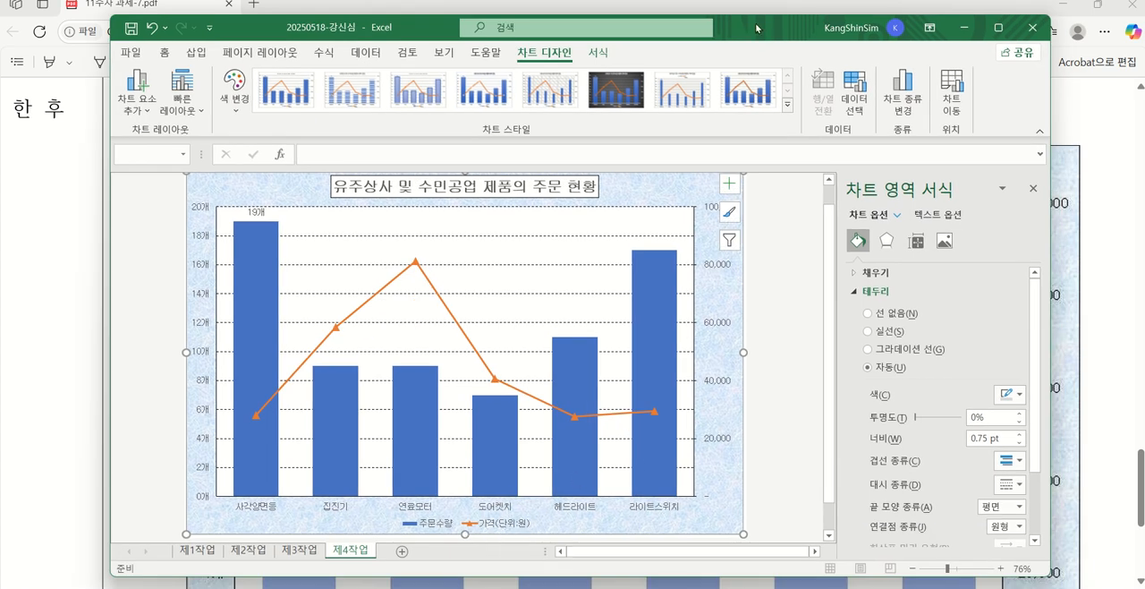
left_click_drag(756, 29, 760, 370)
scroll(484, 200, "up", 3)
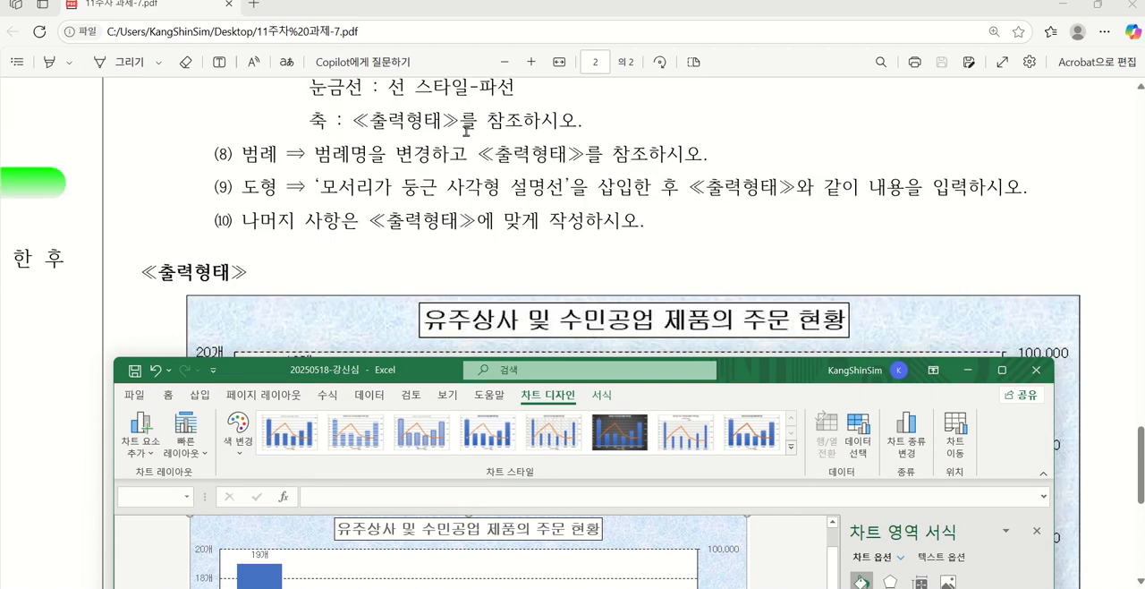
left_click_drag(400, 375, 396, 228)
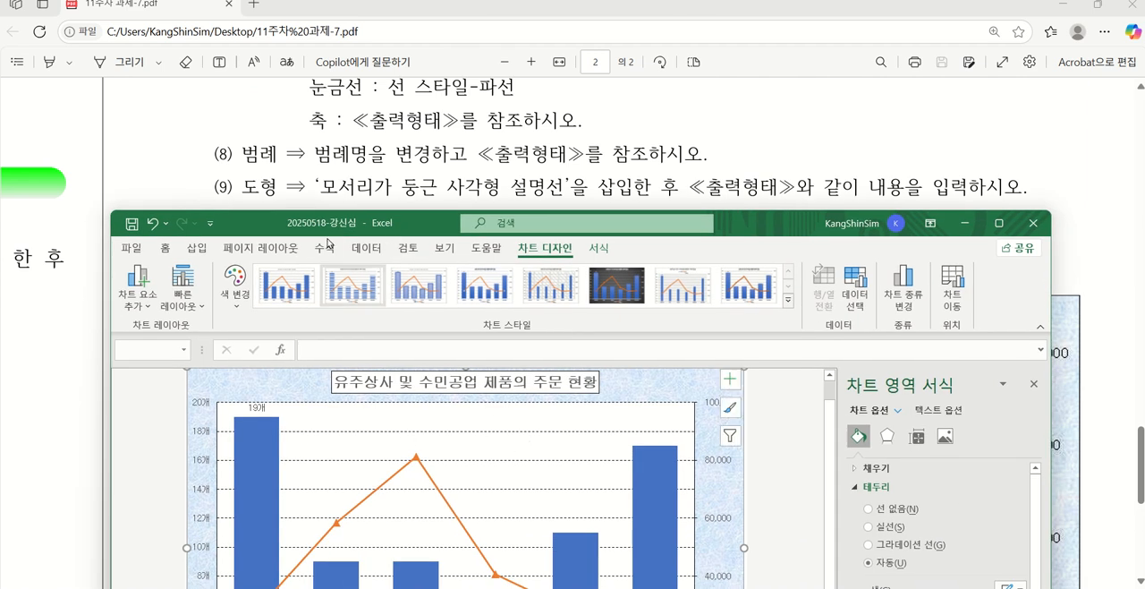
left_click_drag(267, 220, 337, 542)
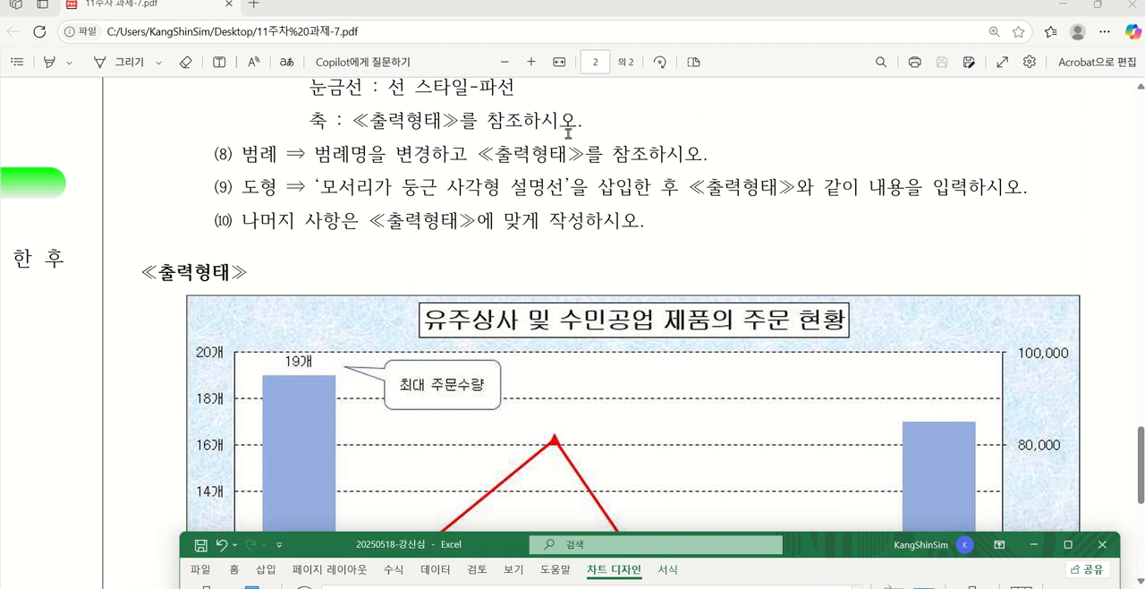
Insert a 모서리가 둥근 사각형 callout between the chart title and the line's peak, containing the text 최대 주문수량
left_click_drag(489, 551, 844, 84)
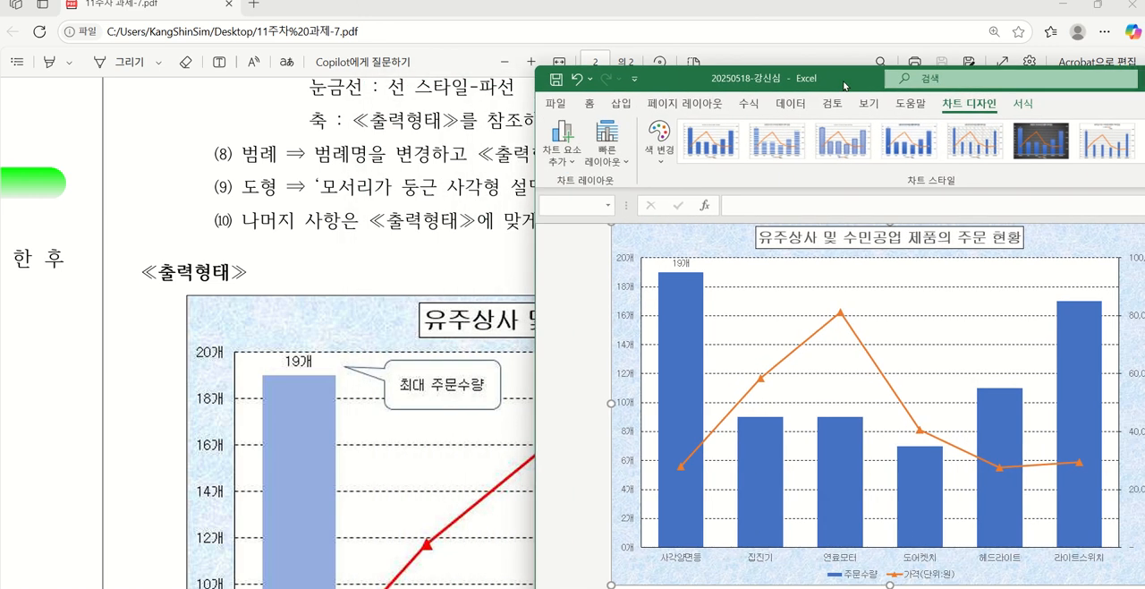
left_click(621, 103)
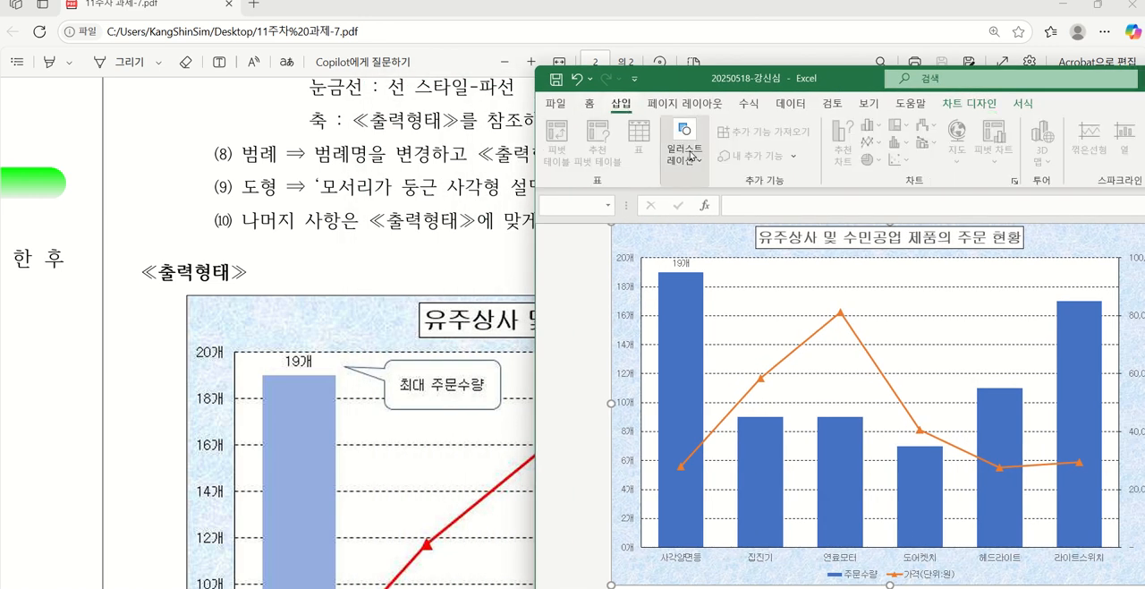
left_click(692, 161)
left_click(713, 207)
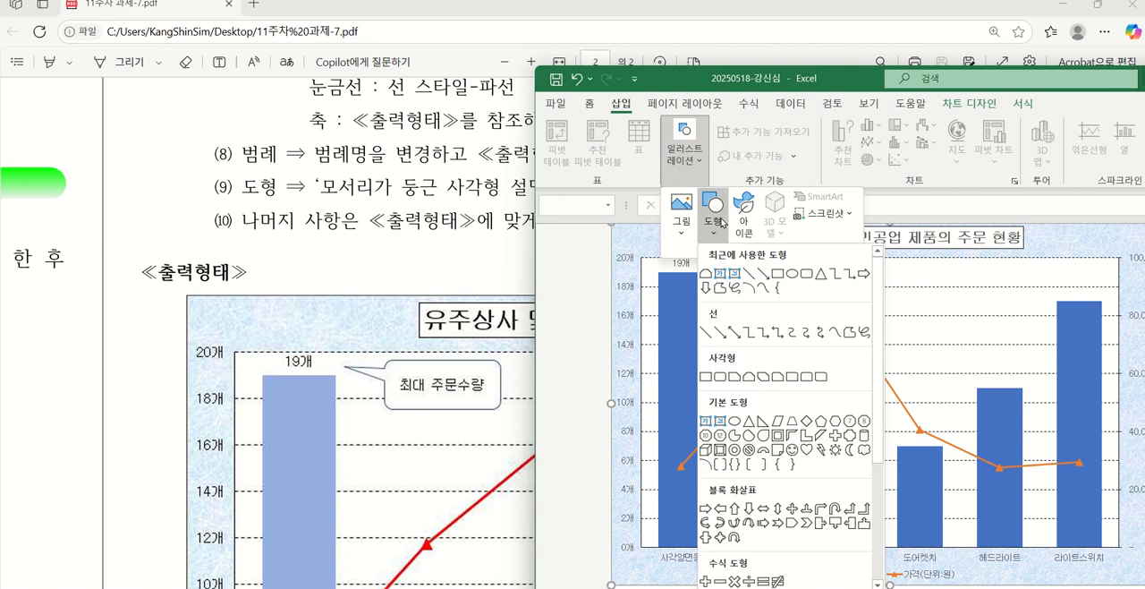
scroll(736, 464, "down", 3)
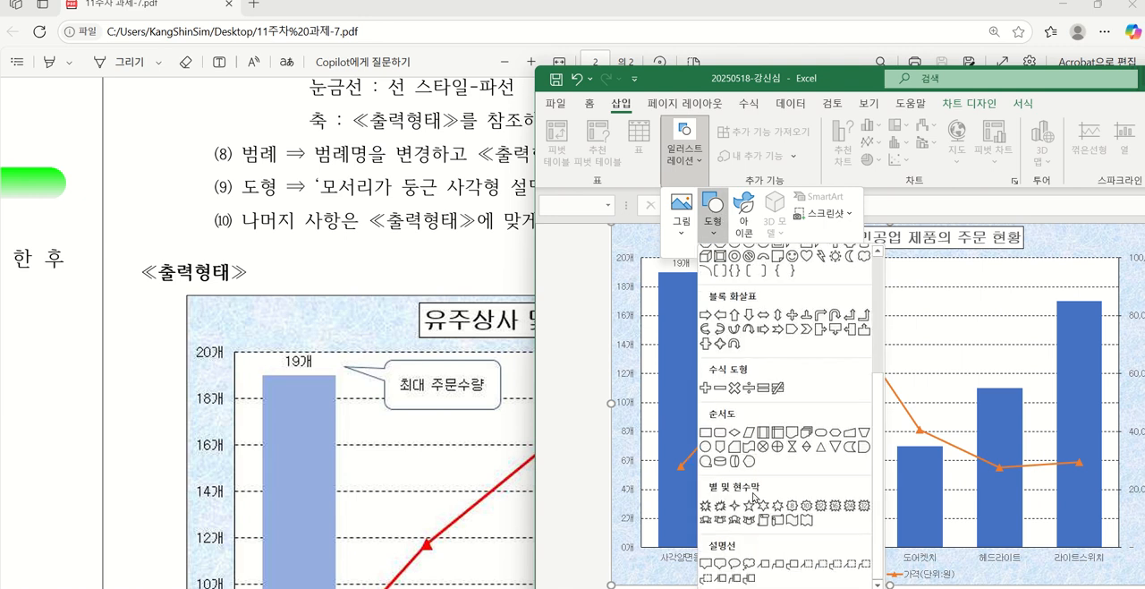
left_click(721, 566)
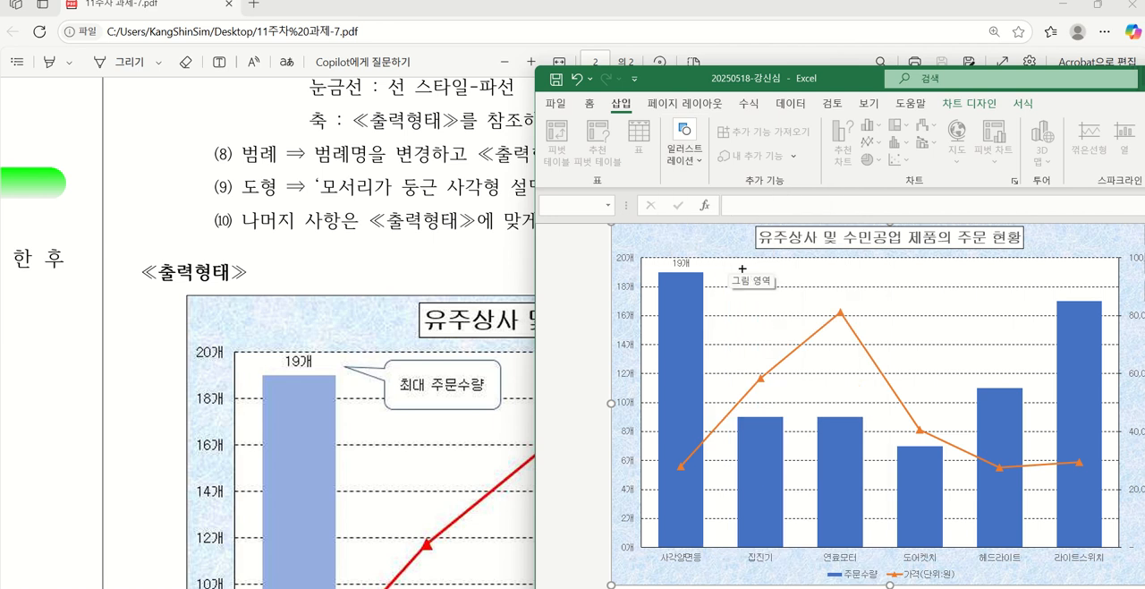
left_click_drag(737, 267, 848, 305)
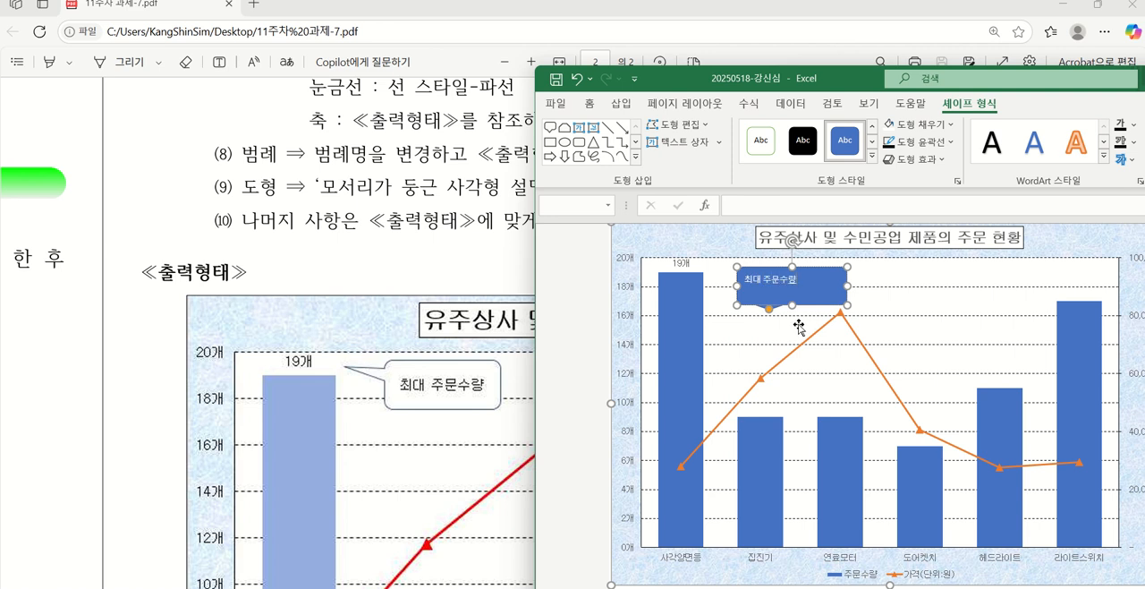
Point the callout's tail toward the 19개 data label and center its text horizontally and vertically
left_click_drag(769, 311, 705, 276)
left_click_drag(811, 297, 821, 295)
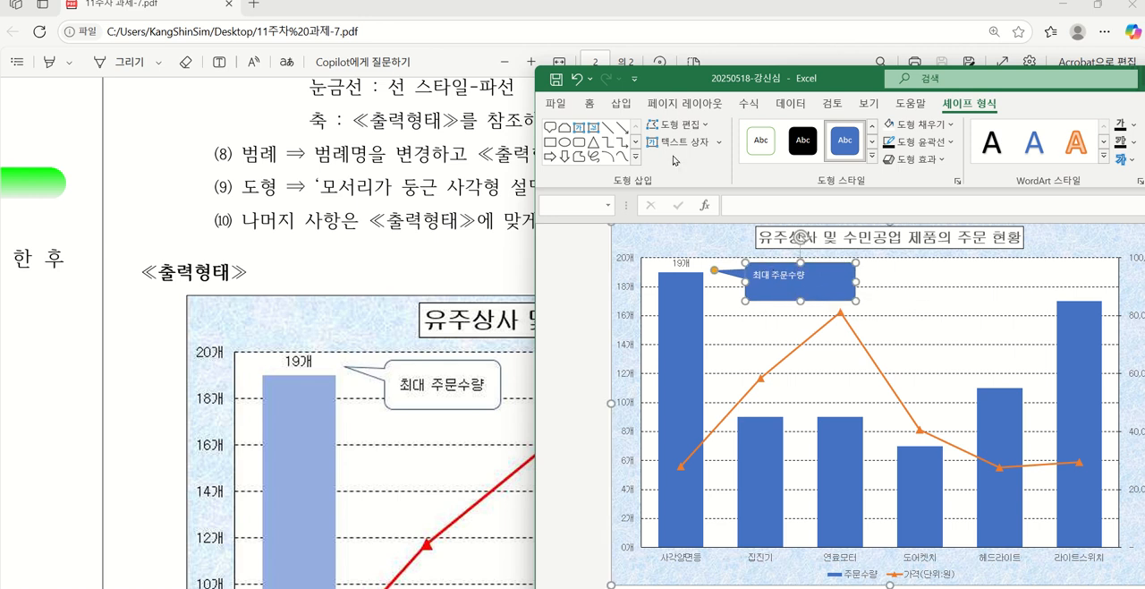
left_click(592, 105)
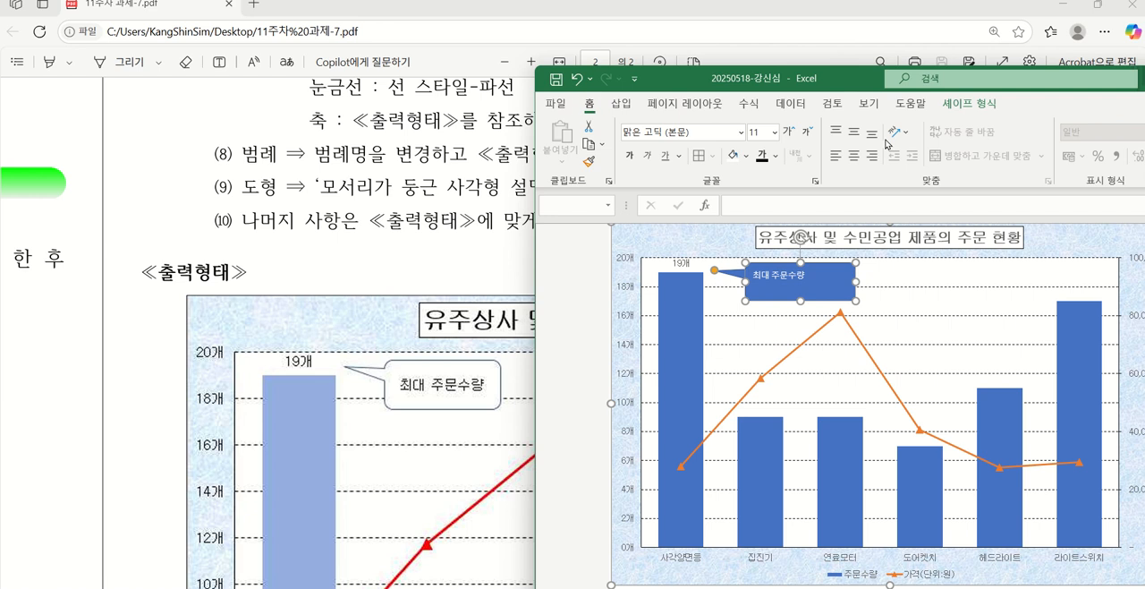
left_click(853, 132)
left_click(853, 155)
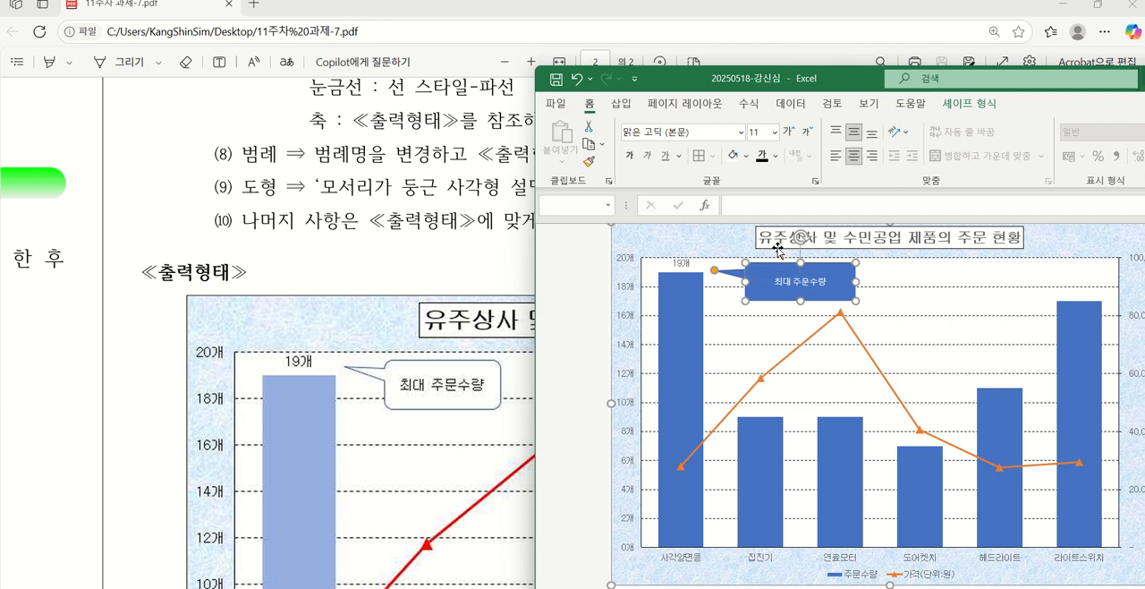
Set the callout's shape fill to 자동 for a white background and make its text black
left_click(982, 104)
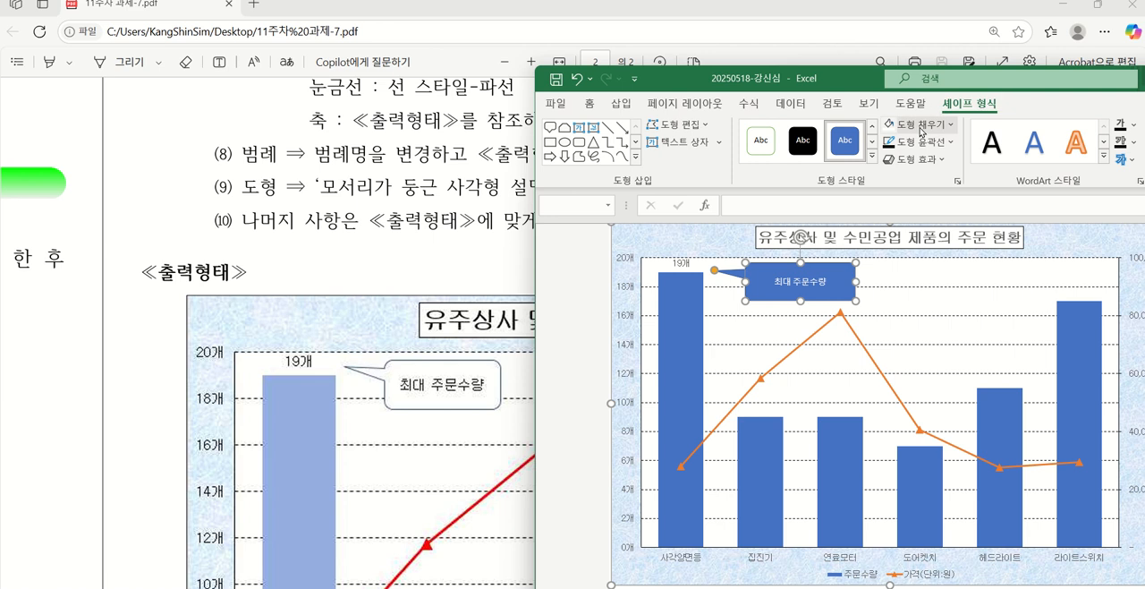
left_click(920, 125)
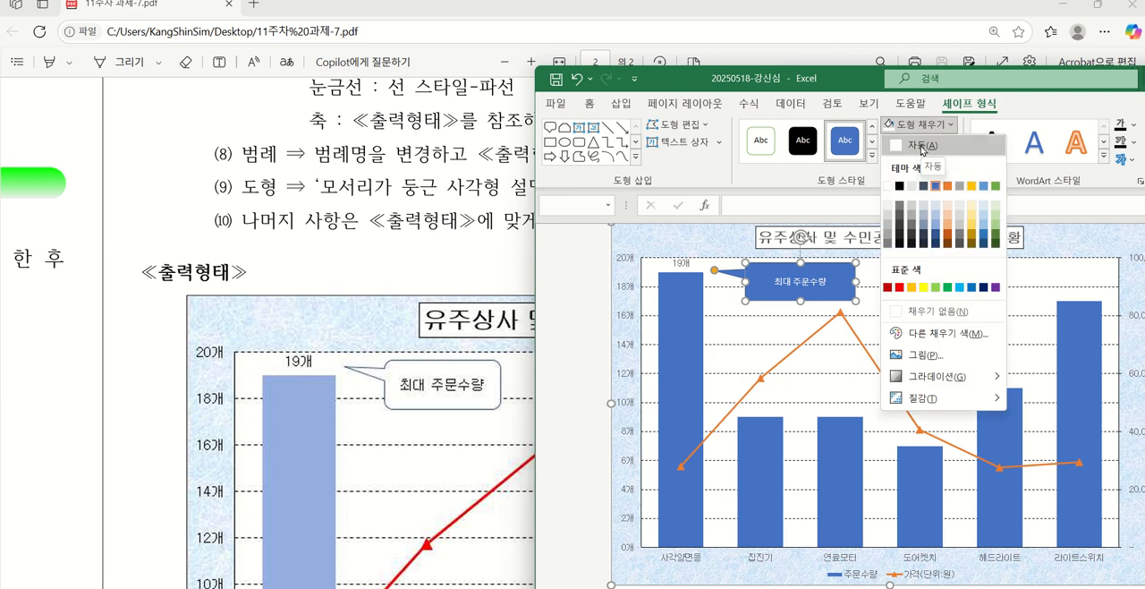
left_click(922, 145)
left_click_drag(861, 90, 747, 89)
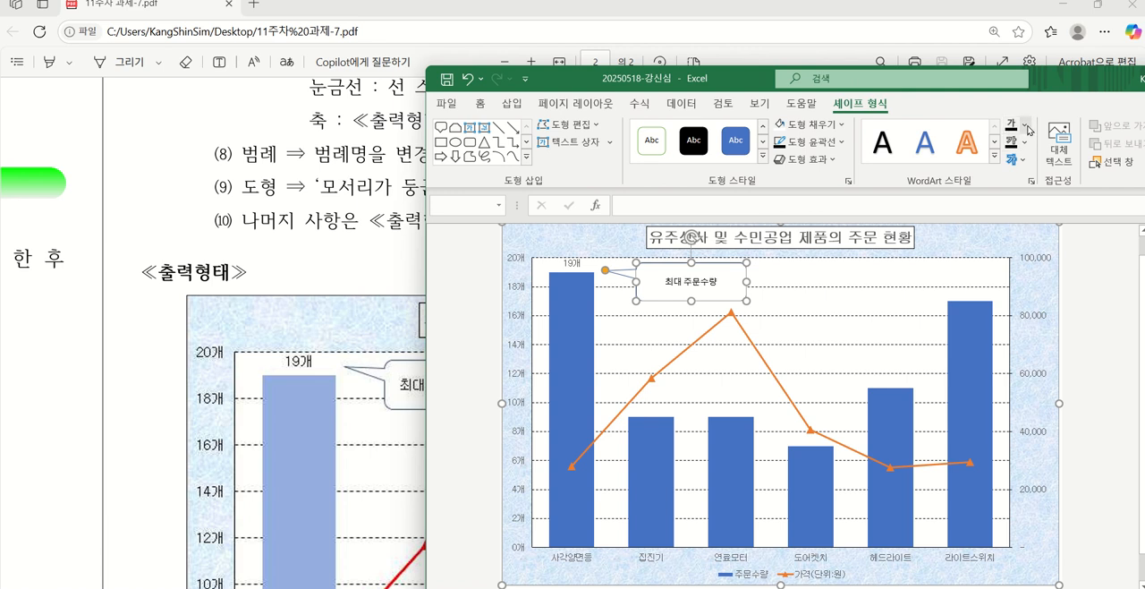
left_click(1026, 127)
left_click(1046, 146)
left_click(847, 282)
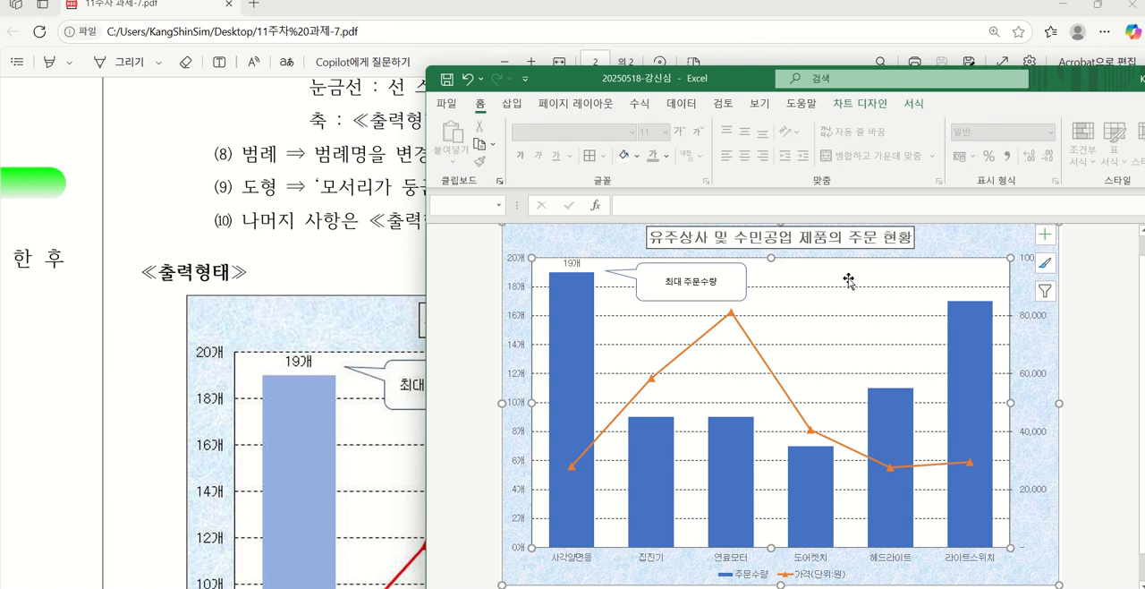
Narrow the 최대 주문수량 callout, shift it closer to the first column and readjust its tail toward the 19개 label
left_click_drag(662, 82, 835, 92)
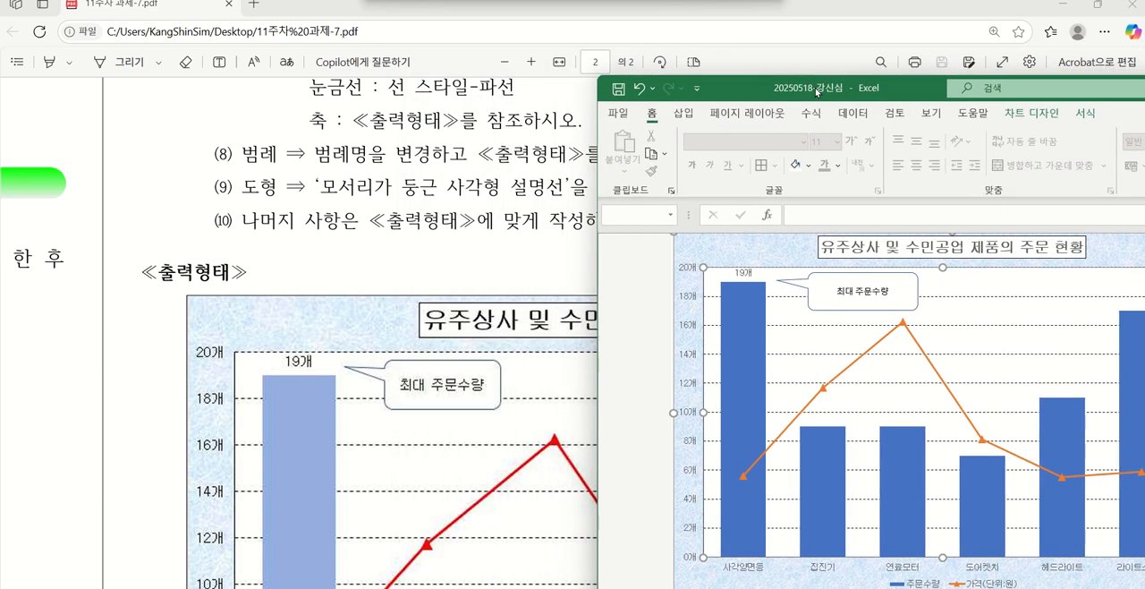
left_click(905, 293)
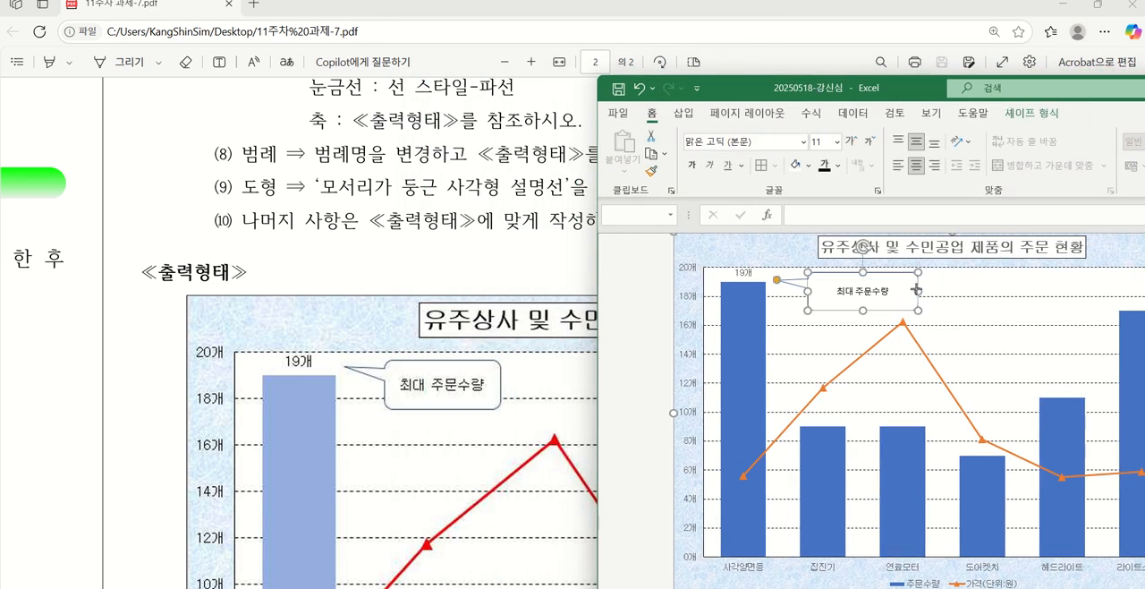
left_click_drag(919, 291, 897, 291)
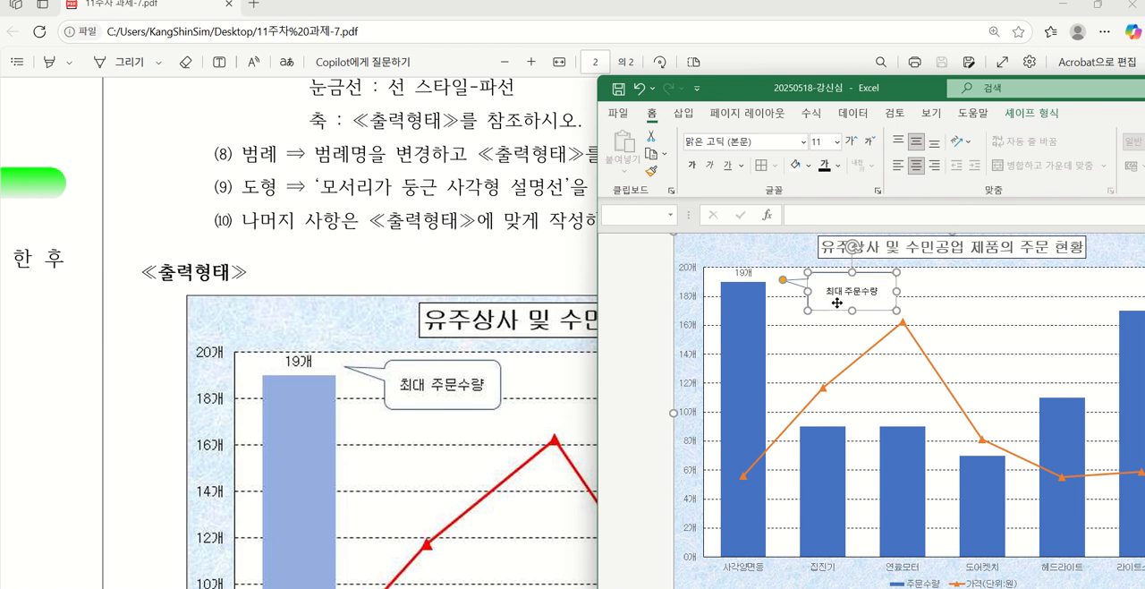
left_click_drag(837, 308, 824, 309)
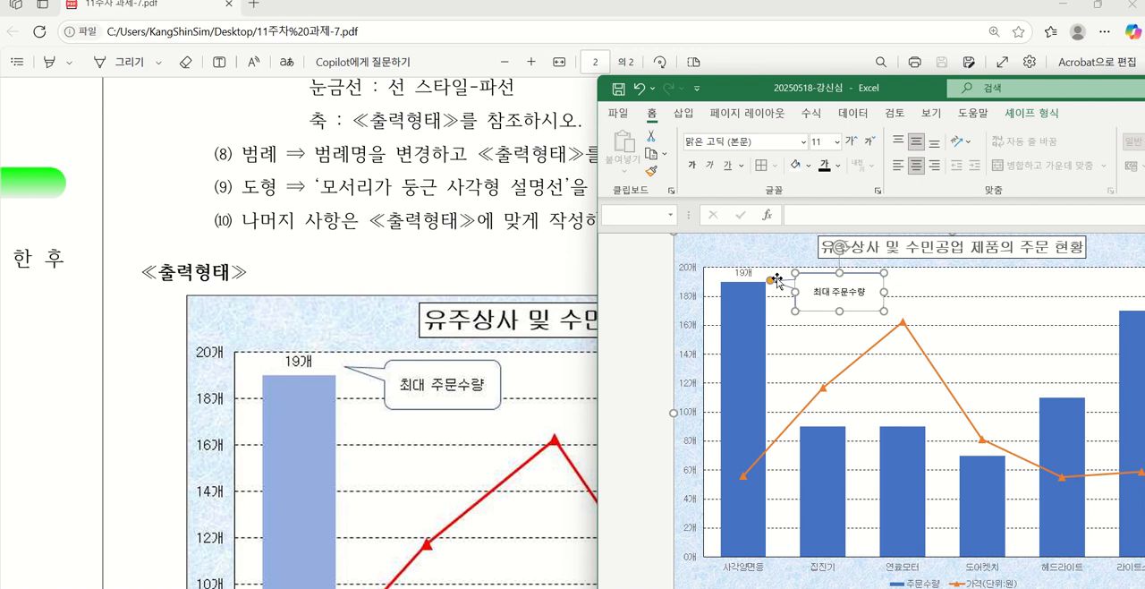
left_click_drag(777, 279, 770, 277)
Compare the whole 제4작업 chart, including axes, columns, line and legend, with the ≪출력형태≫ chart in the PDF
left_click_drag(821, 89, 535, 451)
scroll(770, 237, "down", 3)
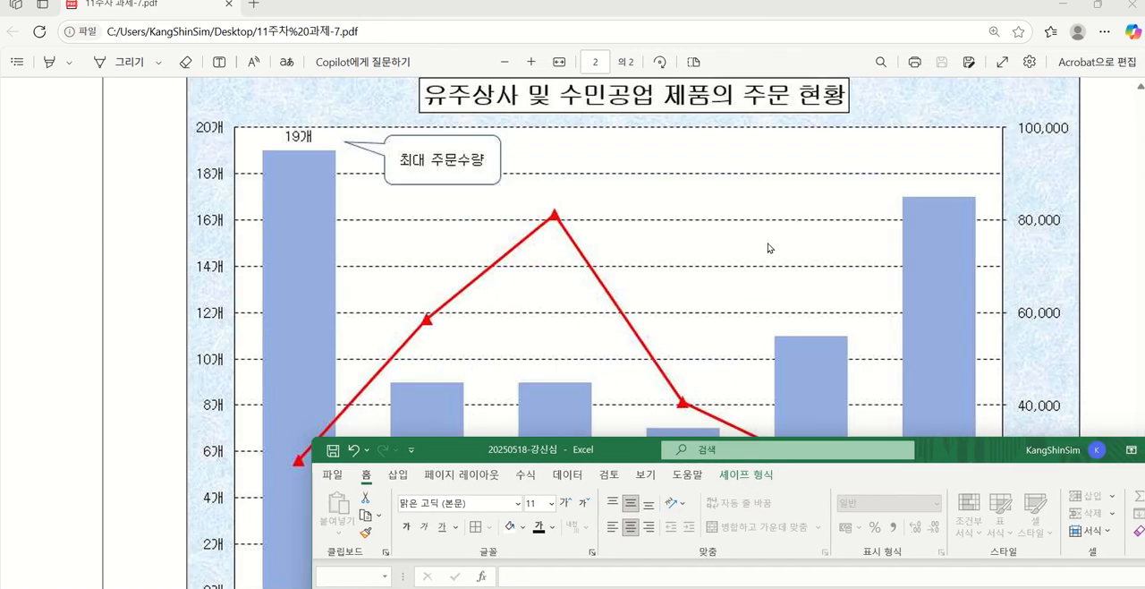
scroll(768, 243, "down", 3)
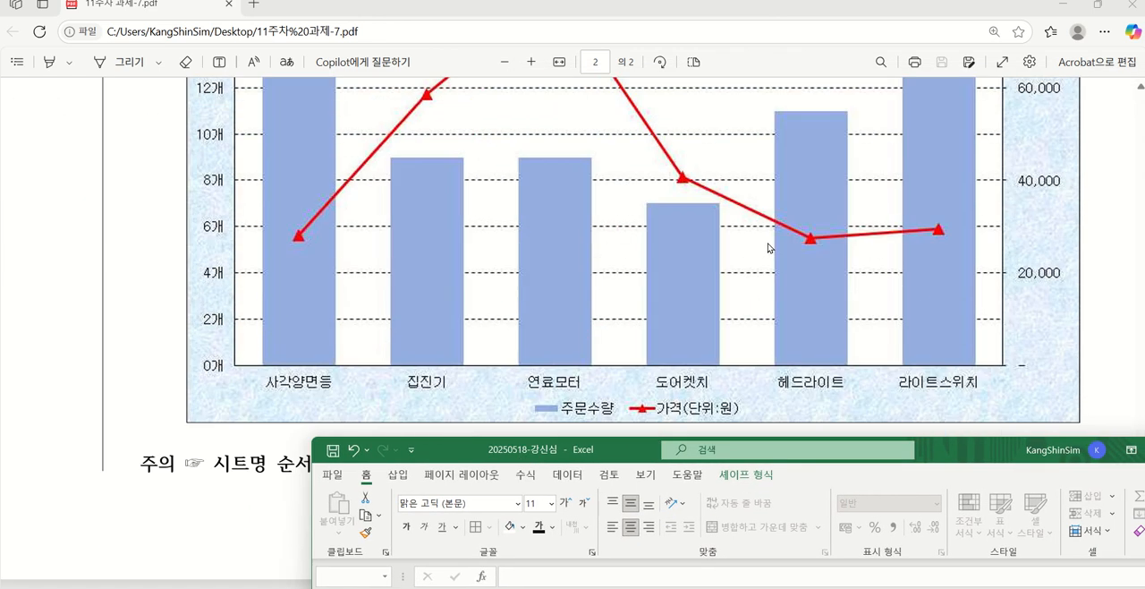
double_click(541, 449)
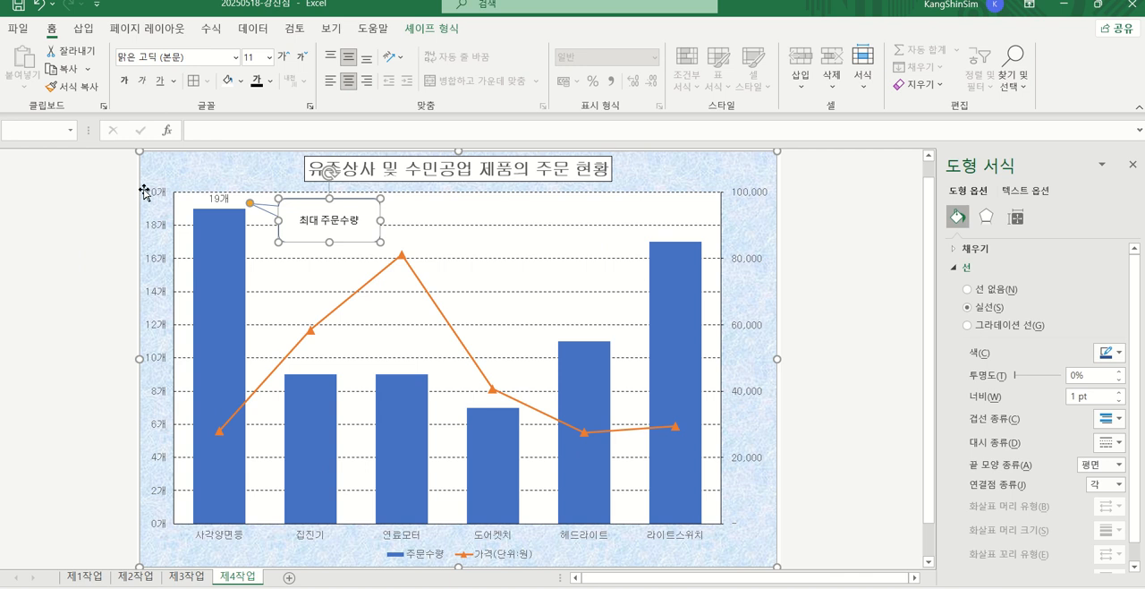
left_click(836, 449)
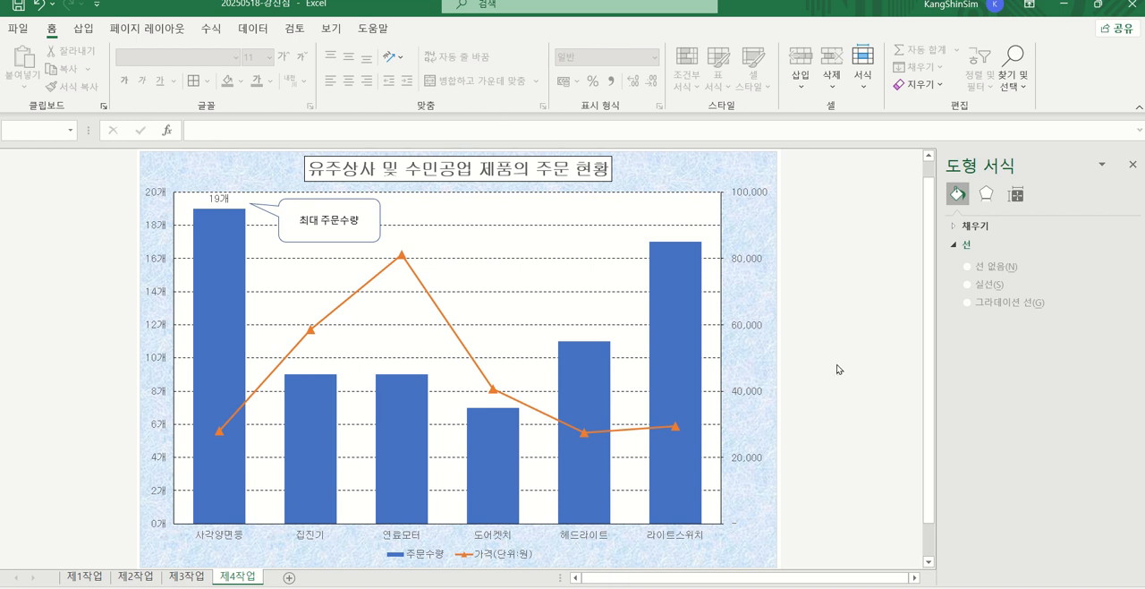
left_click_drag(789, 14, 849, 59)
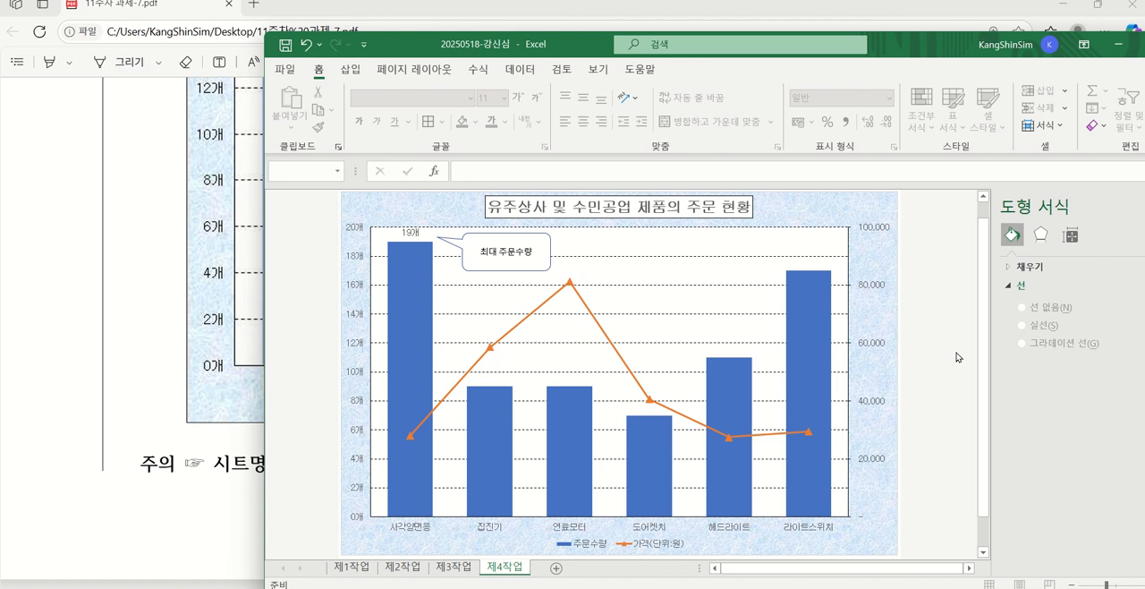